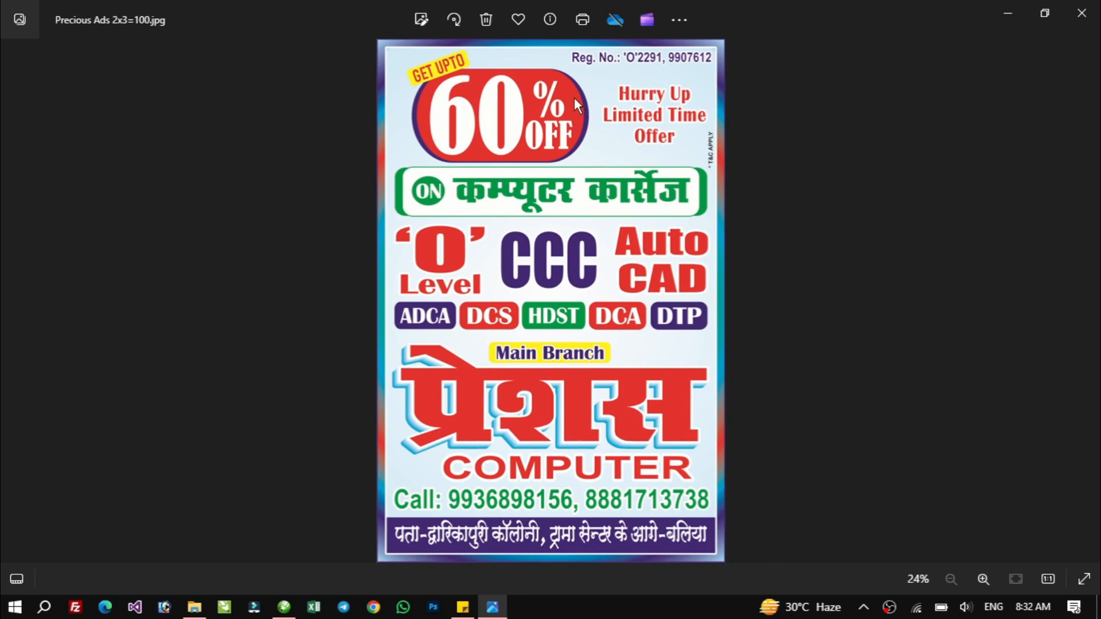
# Close the poster image viewer and switch to CorelDRAW.
pyautogui.click(1080, 14)
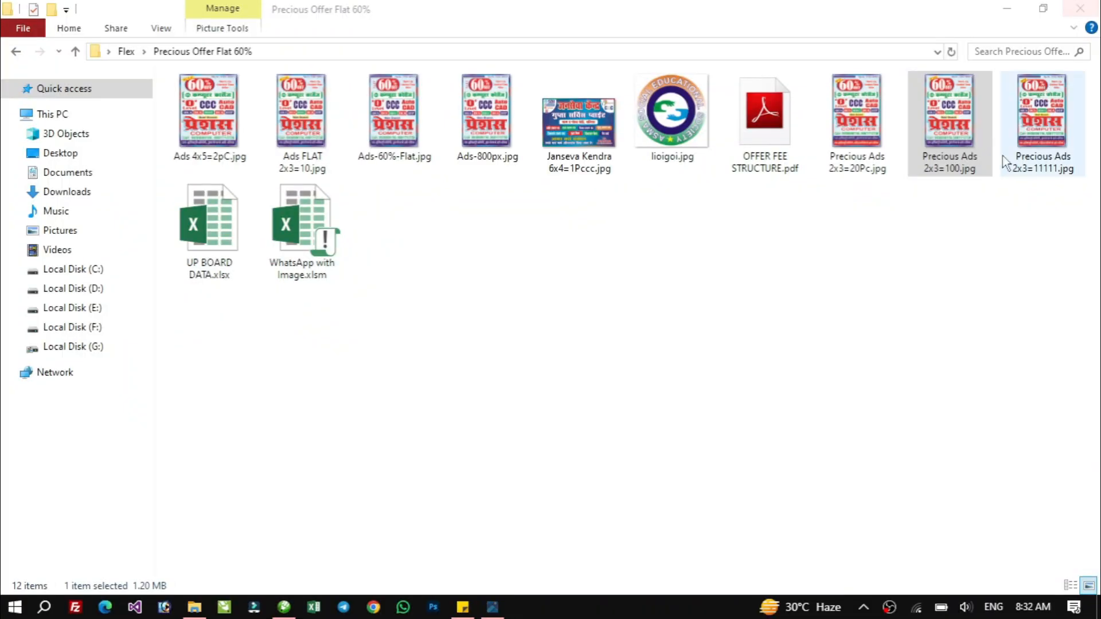
pyautogui.click(659, 513)
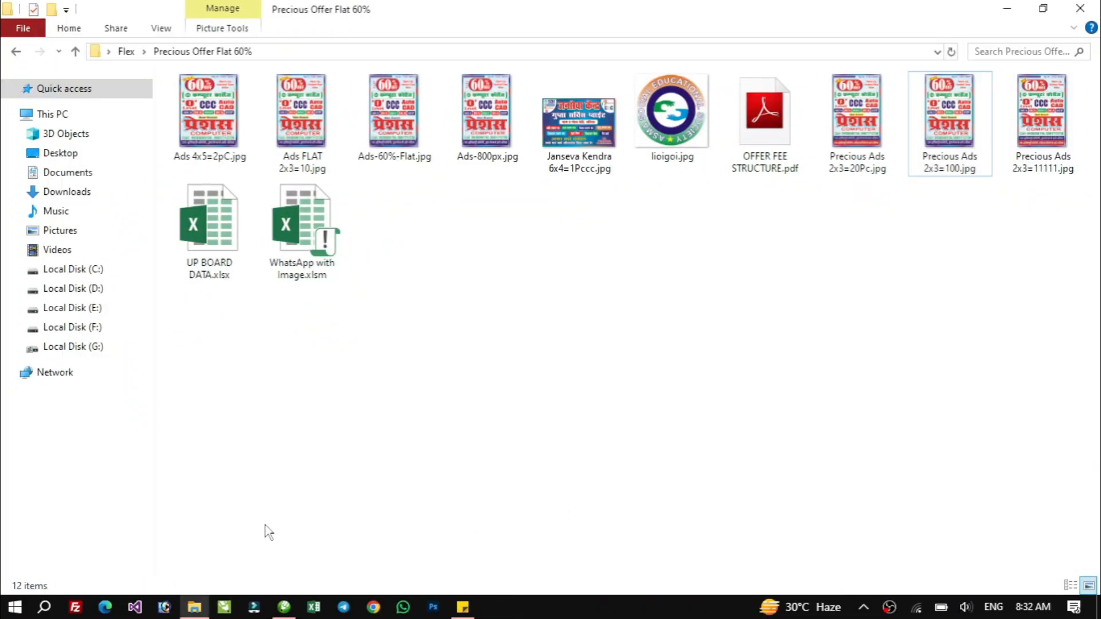
pyautogui.click(284, 607)
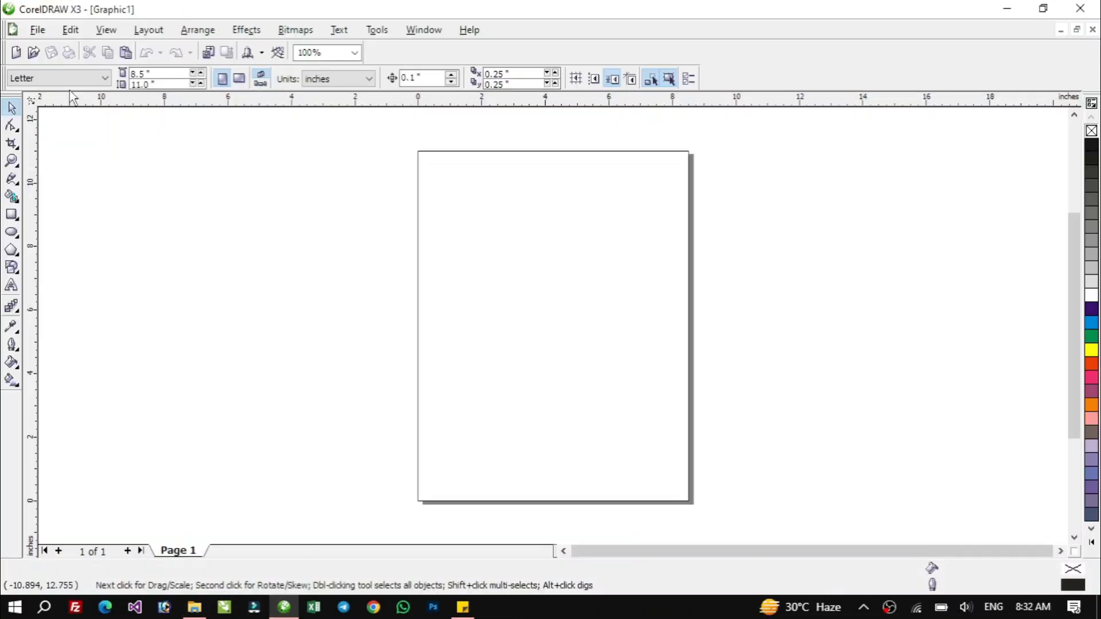
# Switch the document units to feet.
pyautogui.click(37, 30)
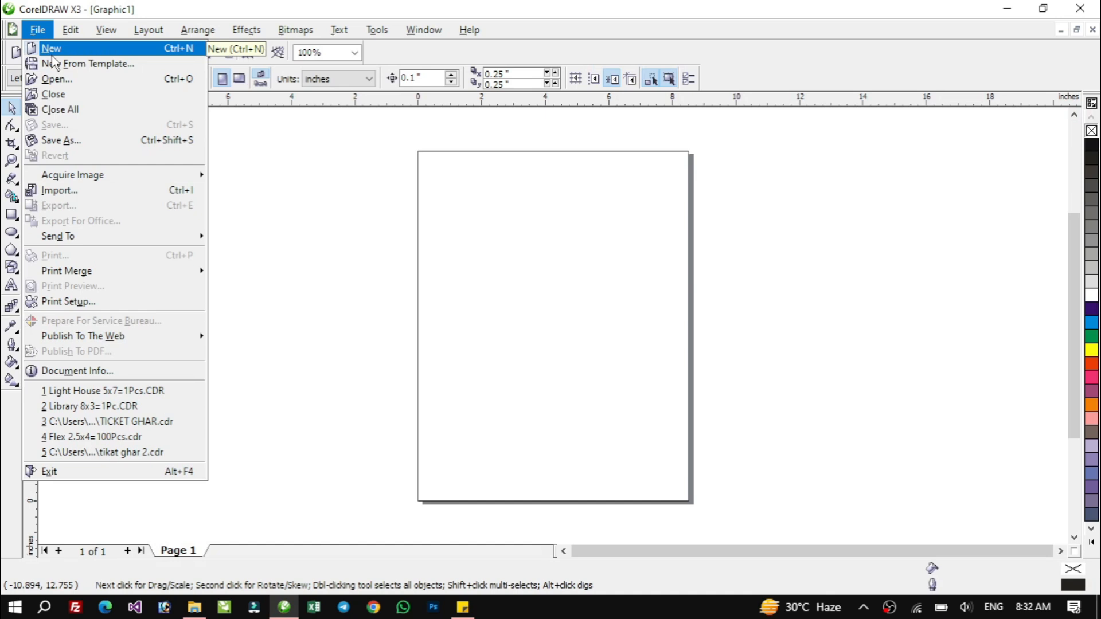
pyautogui.click(576, 265)
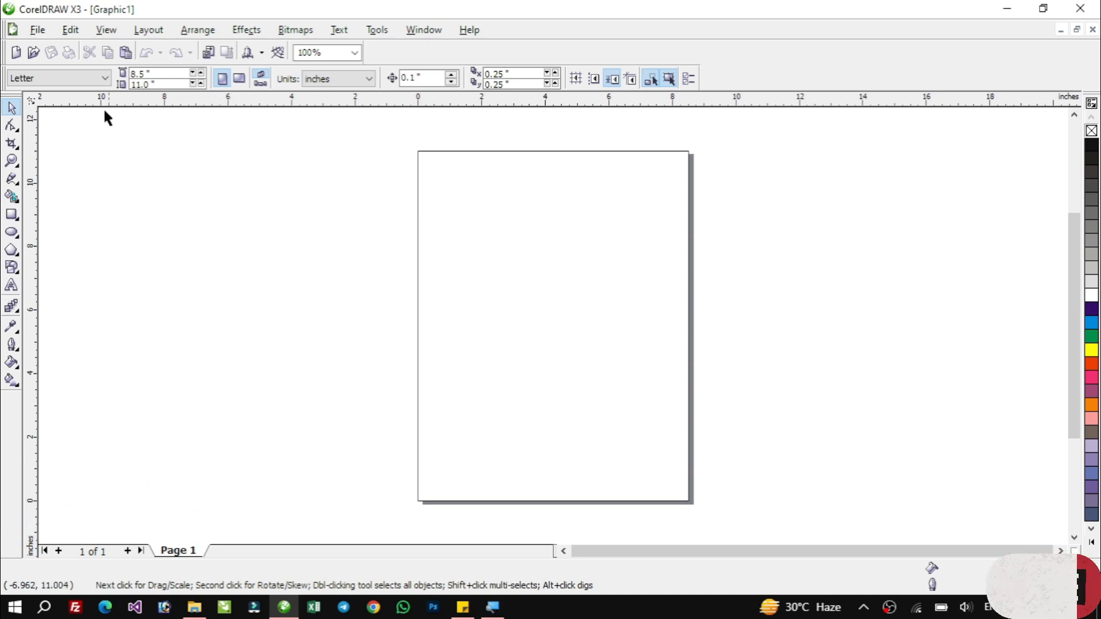
pyautogui.click(131, 74)
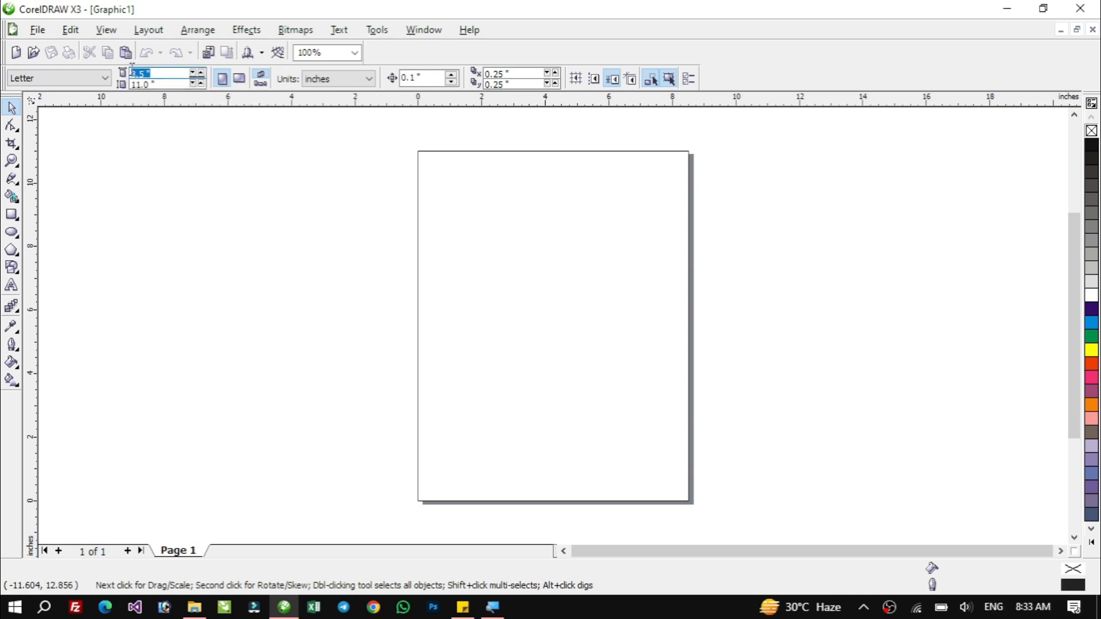
pyautogui.click(330, 80)
pyautogui.click(331, 80)
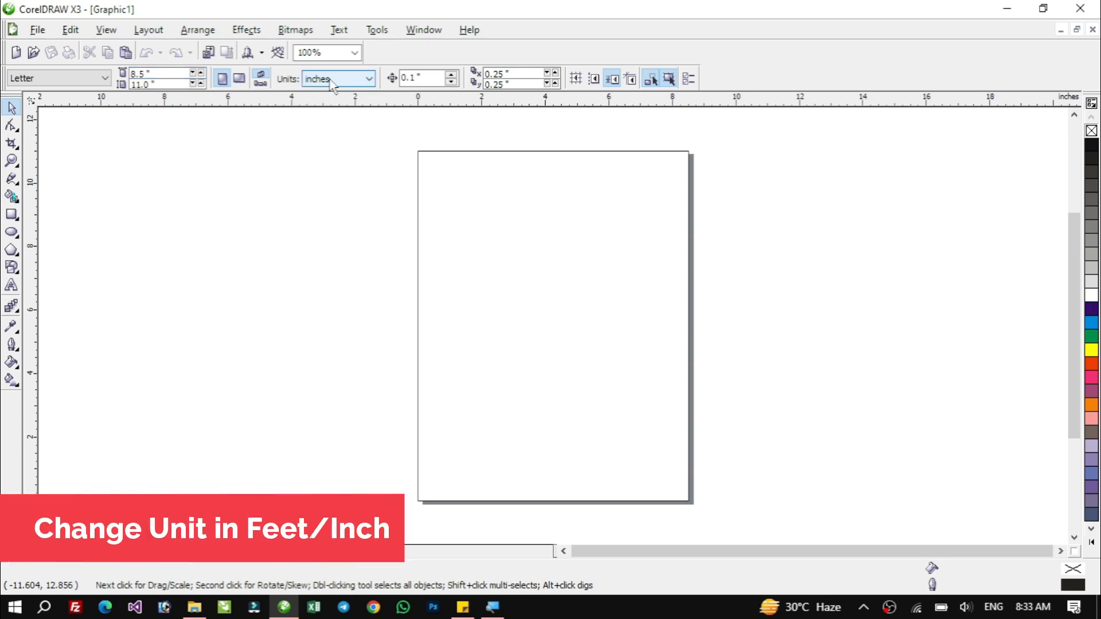
pyautogui.click(135, 73)
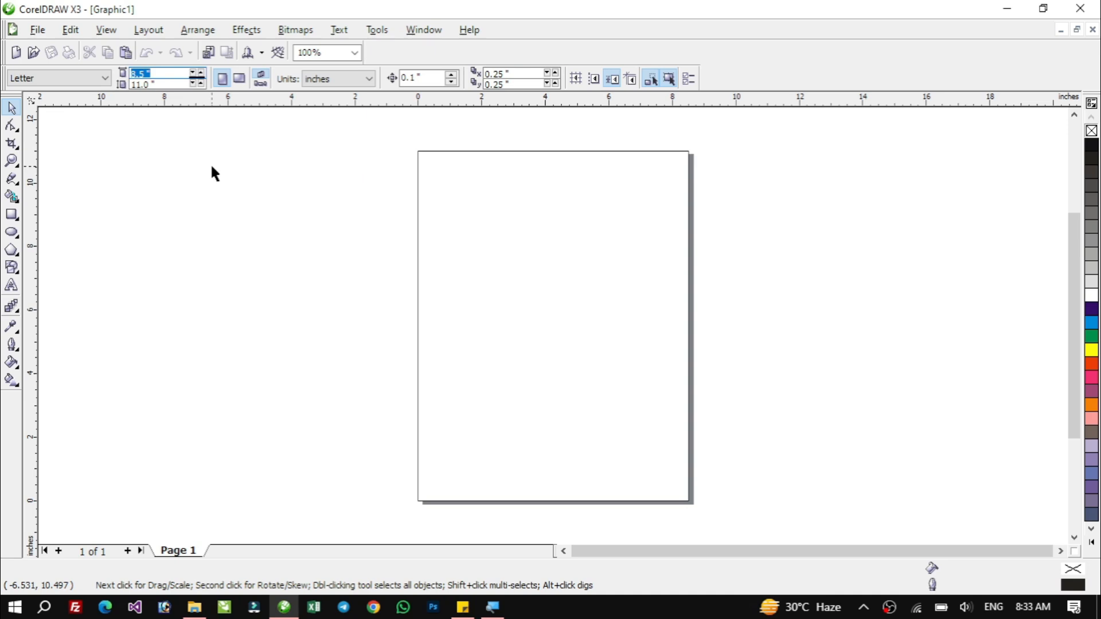
pyautogui.click(346, 86)
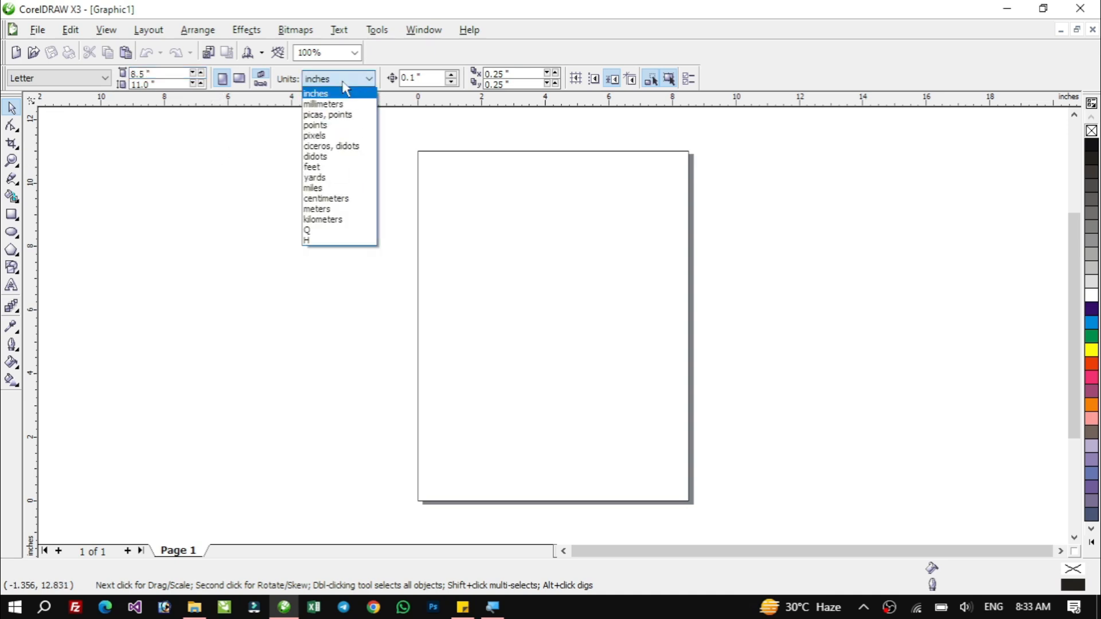
pyautogui.click(326, 167)
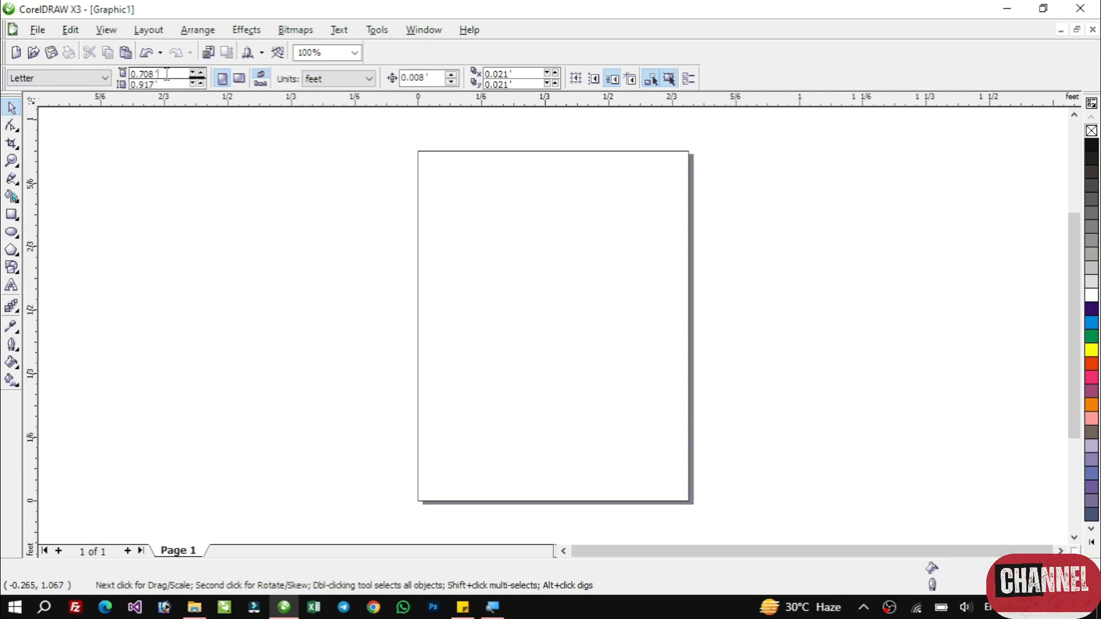
# Set the page size to 2 × 3 feet.
pyautogui.doubleClick(157, 75)
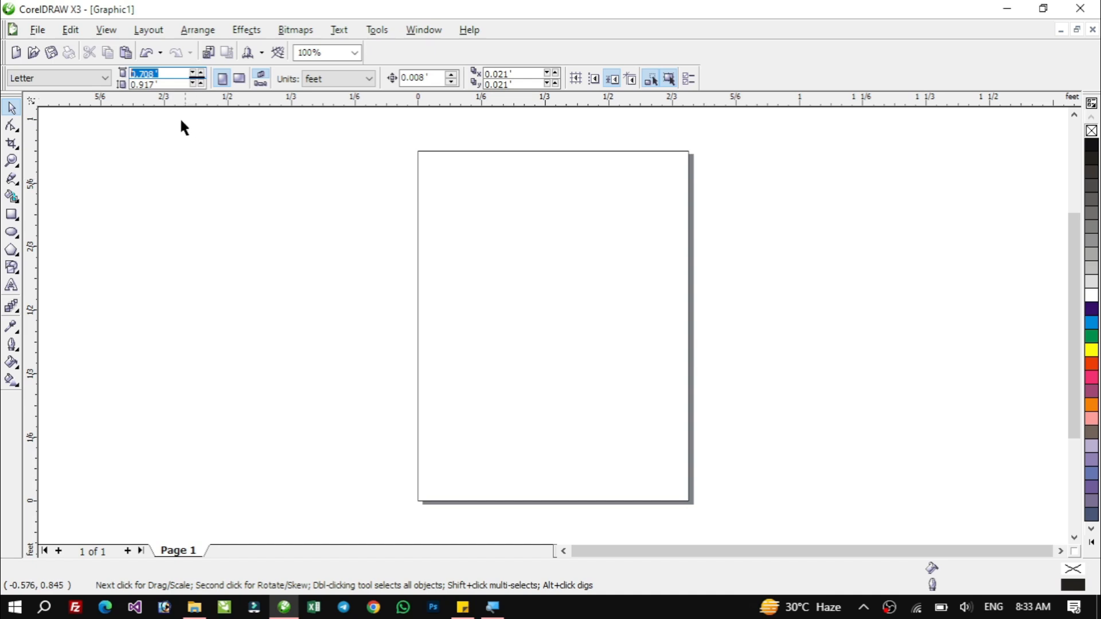
pyautogui.click(166, 72)
pyautogui.doubleClick(160, 74)
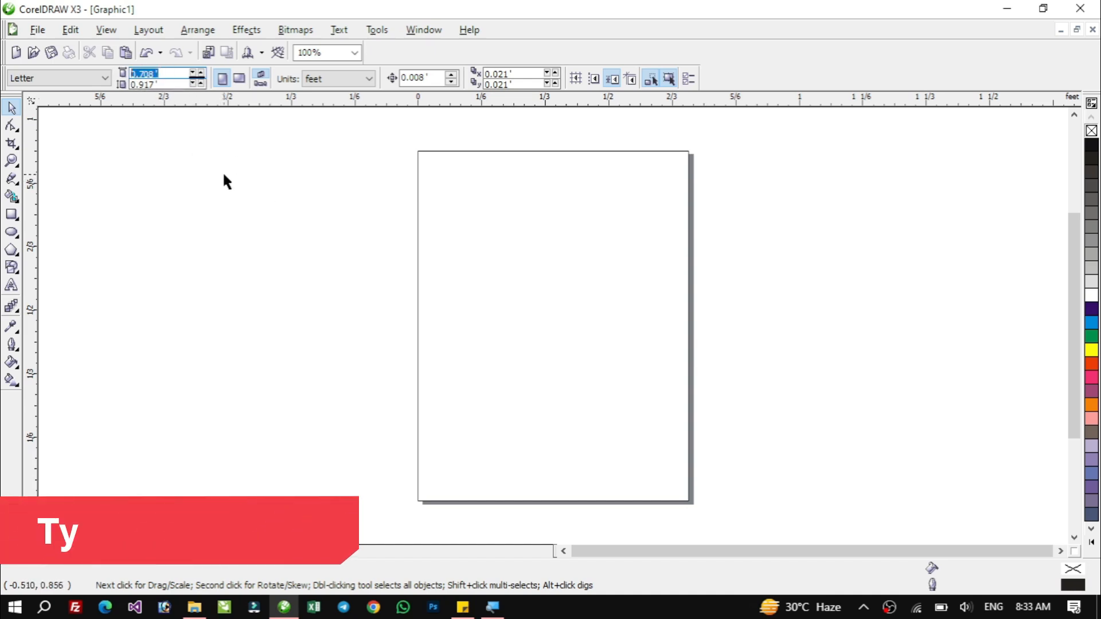
pyautogui.write('2')
pyautogui.press('Tab')
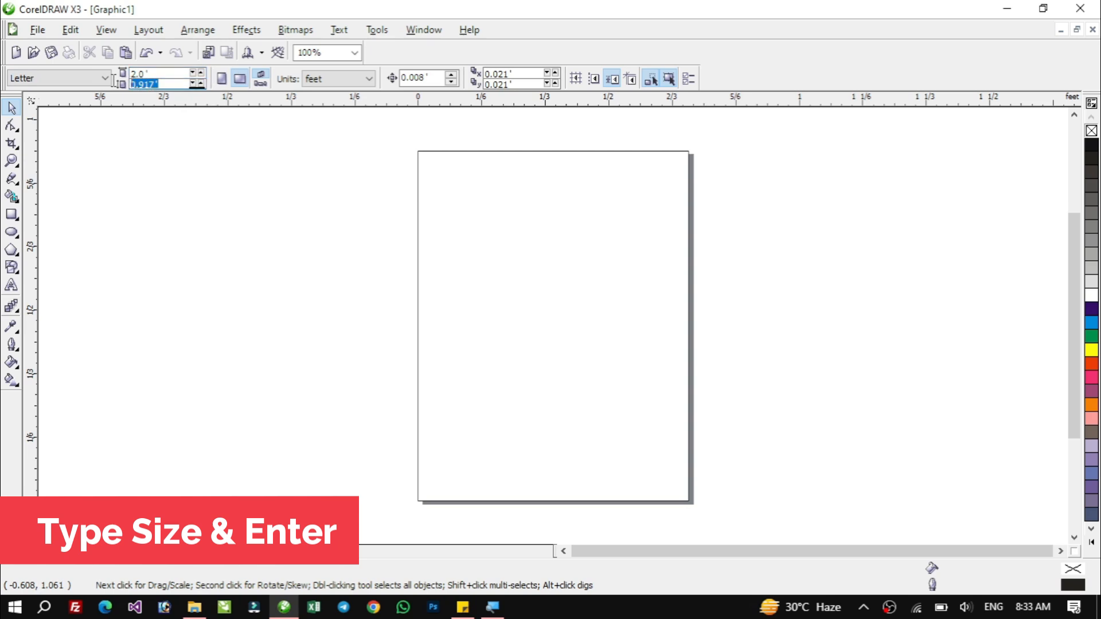
pyautogui.write('3')
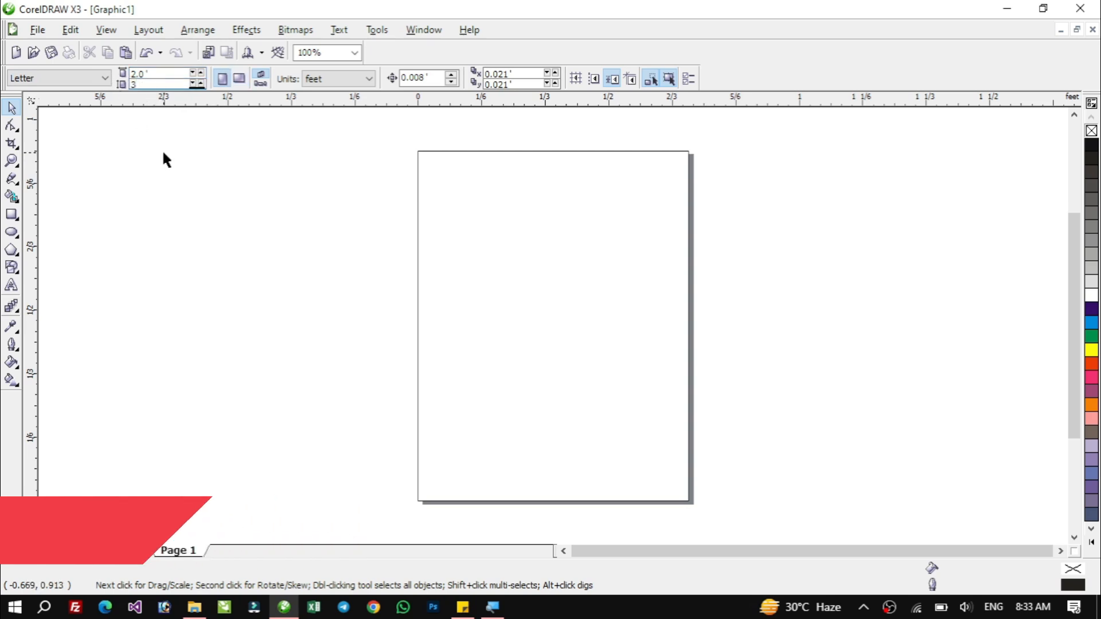
pyautogui.press('Return')
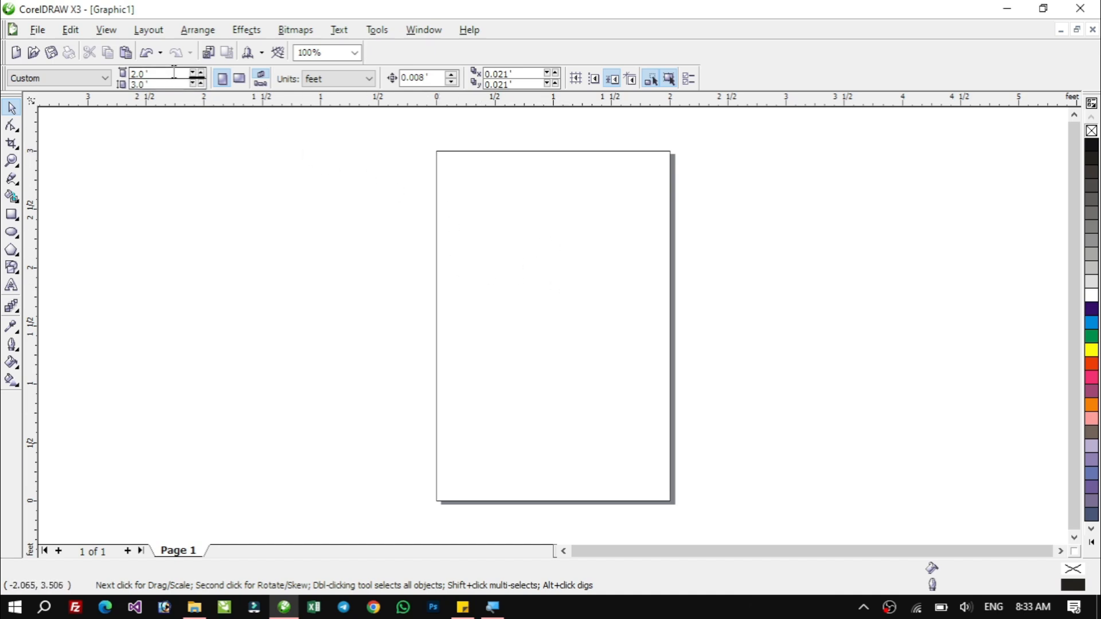
# Set the page size to 2.5 × 4 feet.
pyautogui.moveTo(177, 73); pyautogui.dragTo(125, 70)
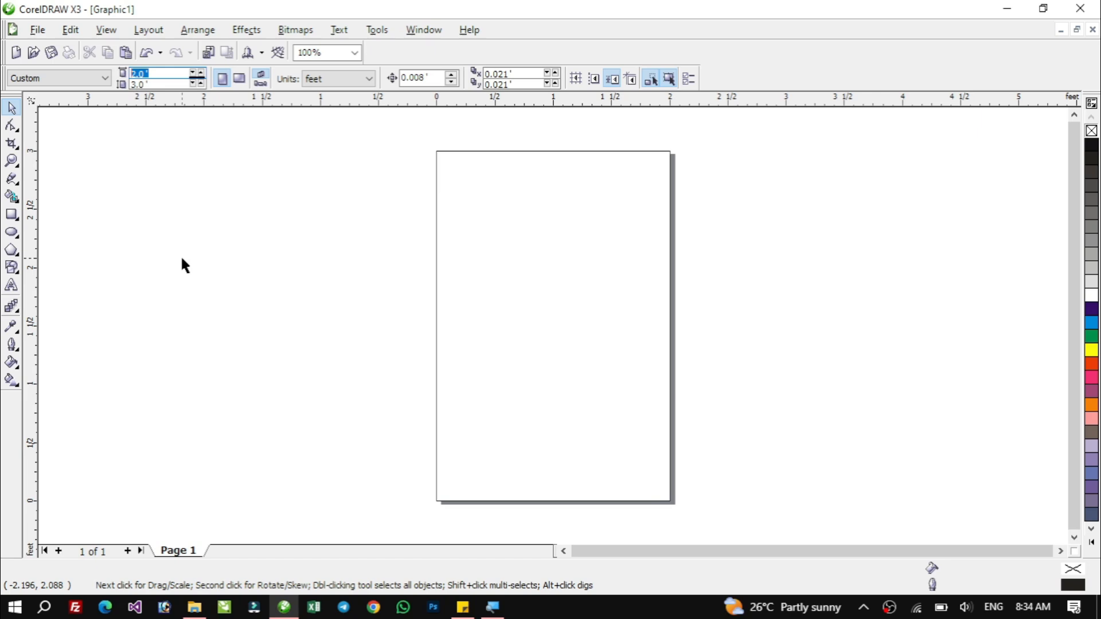
pyautogui.press('Tab')
pyautogui.press('Return')
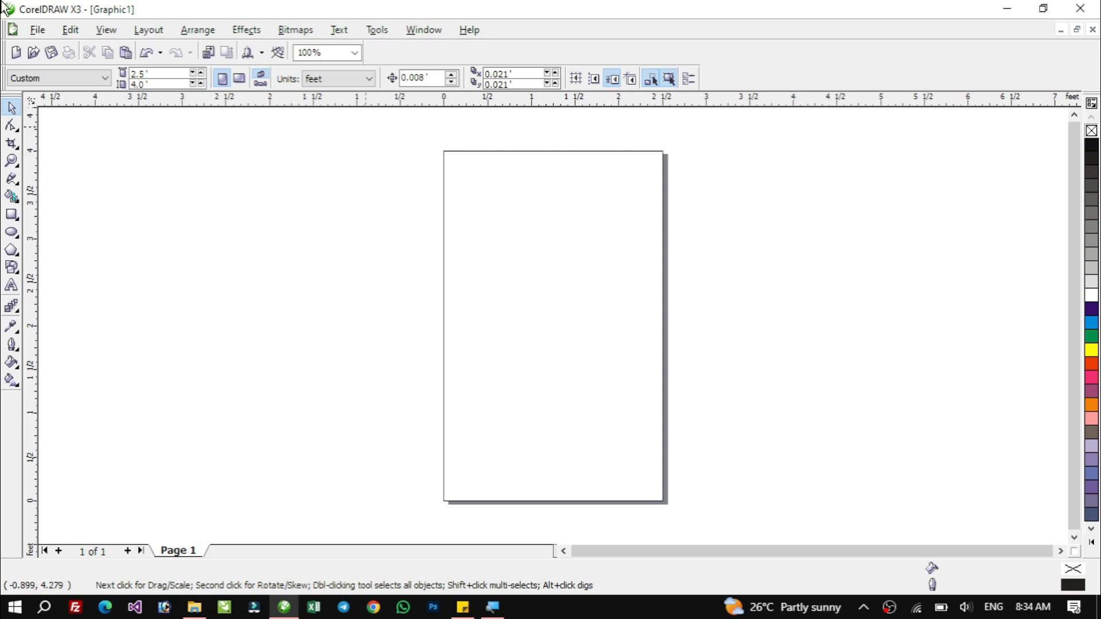
pyautogui.click(325, 80)
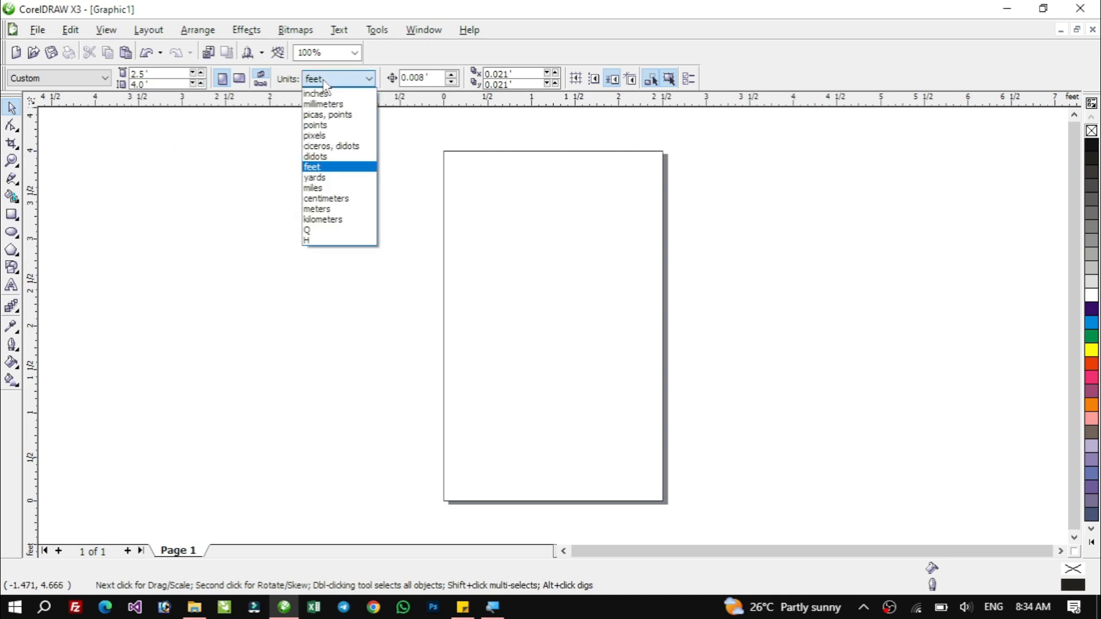
pyautogui.click(324, 171)
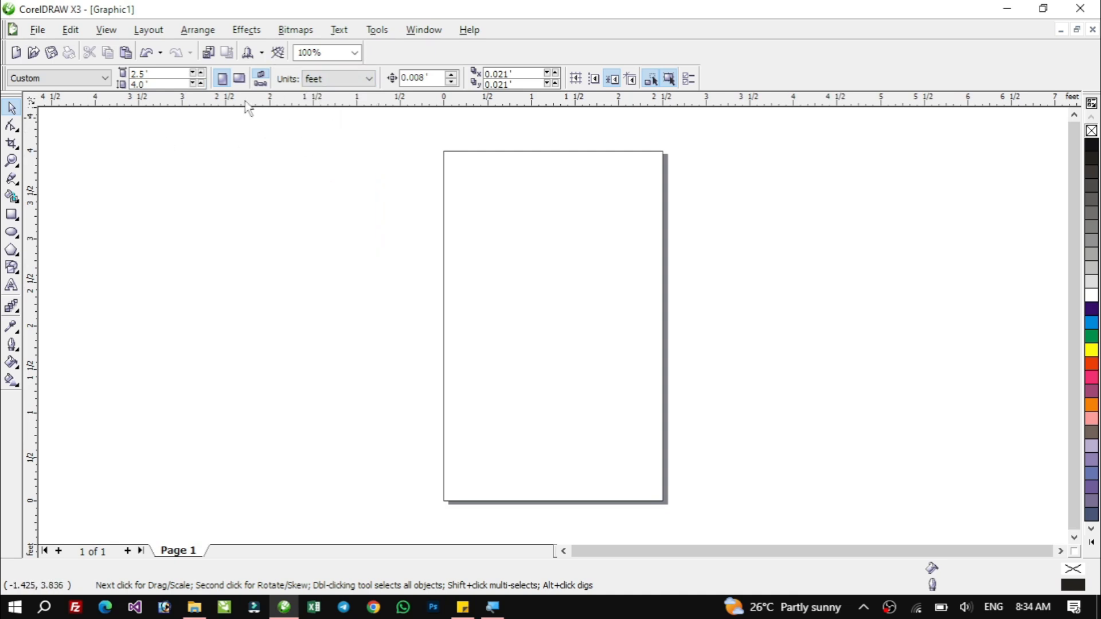
pyautogui.click(167, 84)
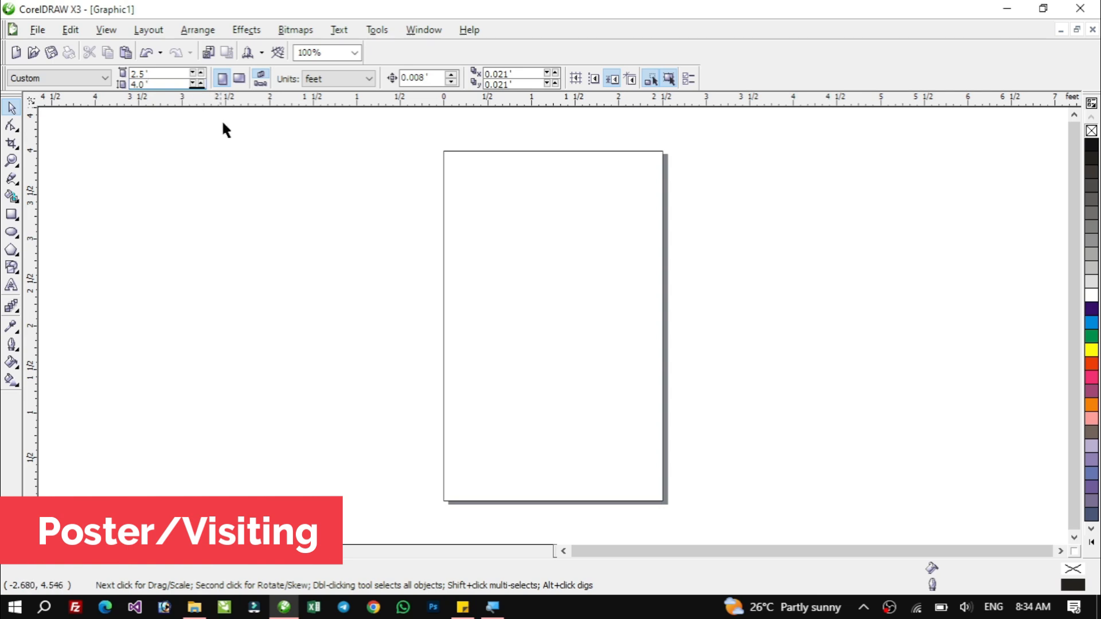
# Switch the units to inches and set the page size to 2.1 × 3.1 inches for a visiting card.
pyautogui.click(338, 80)
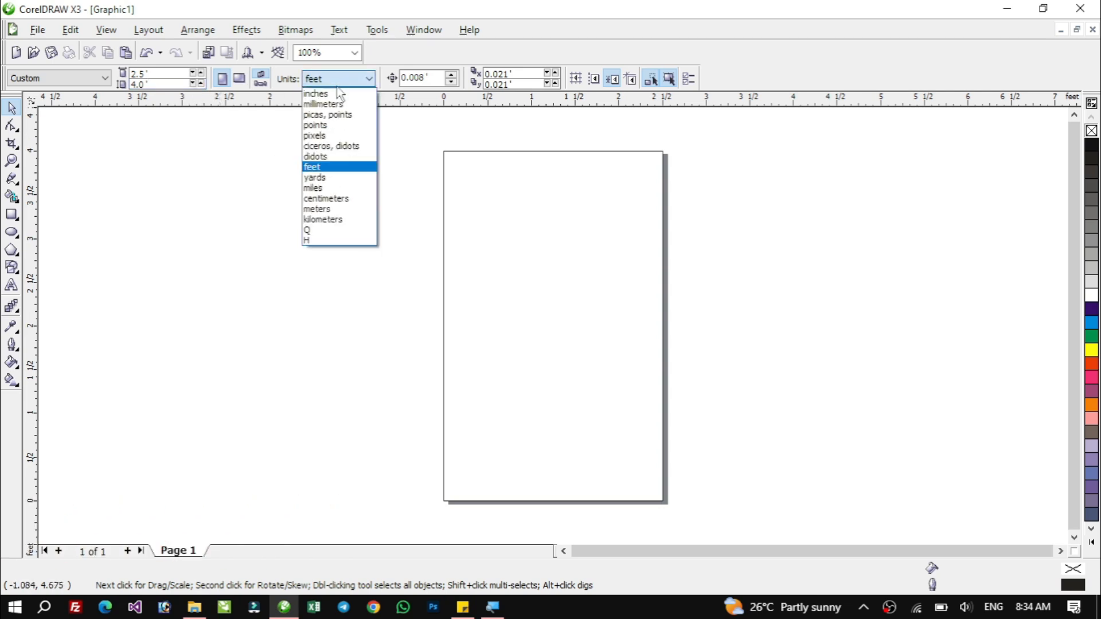
pyautogui.click(319, 96)
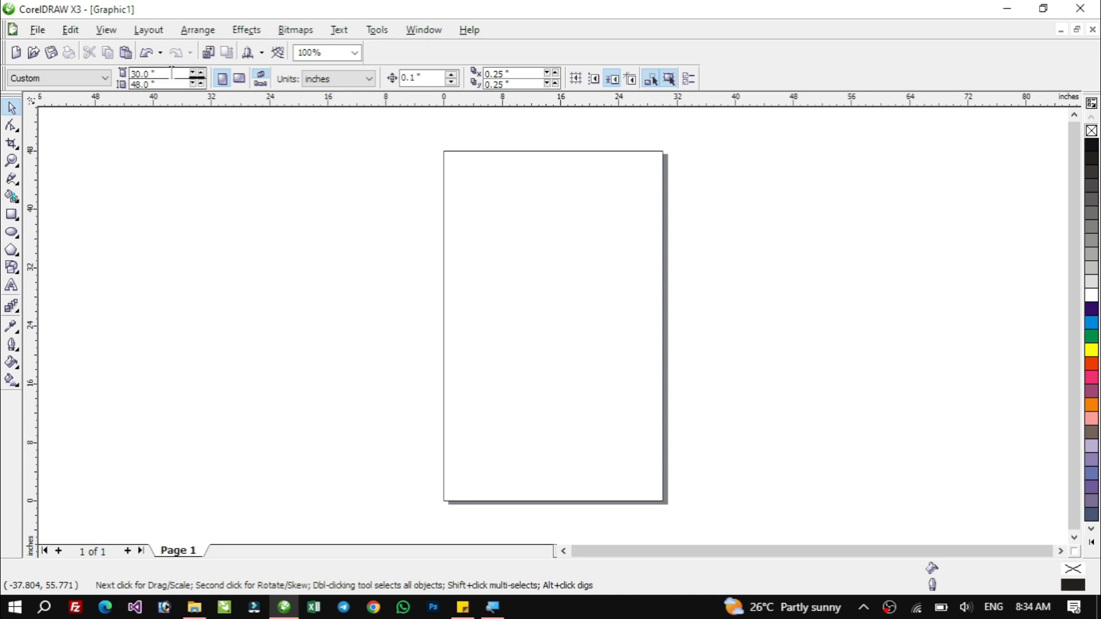
pyautogui.moveTo(163, 74); pyautogui.dragTo(119, 67)
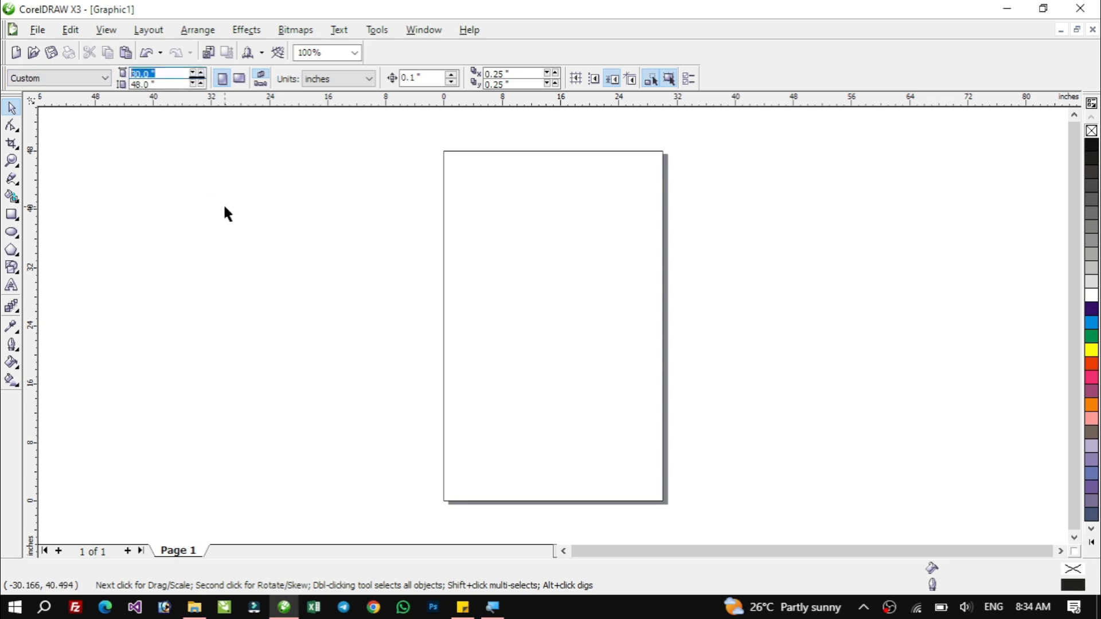
pyautogui.write('2.1')
pyautogui.press('Tab')
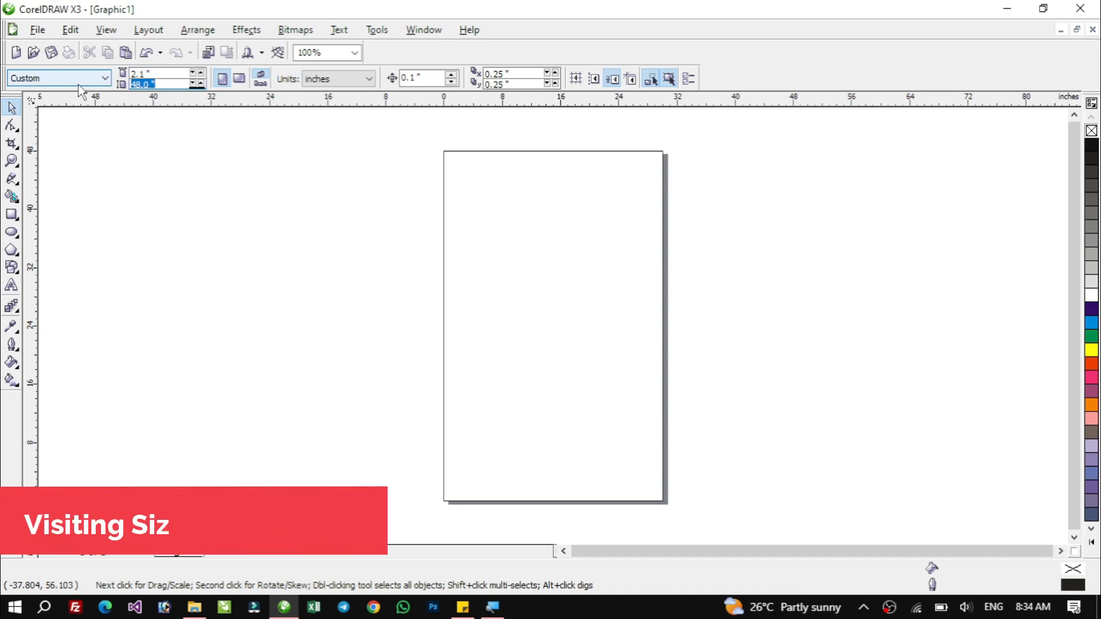
pyautogui.write('3.1')
pyautogui.press('Return')
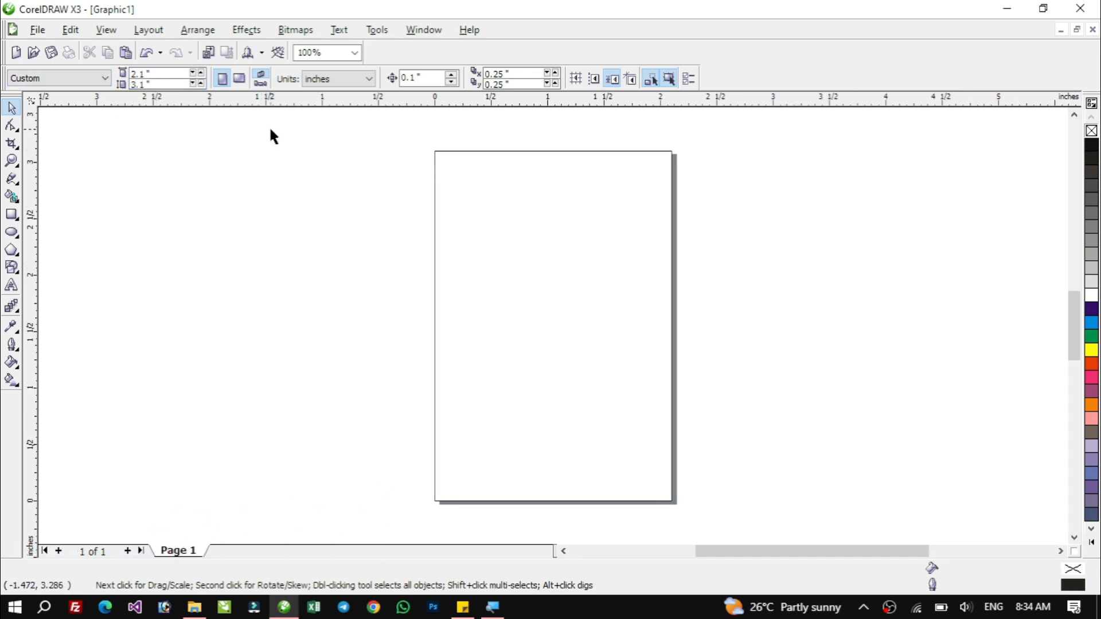
# Switch the page orientation to landscape and back to portrait.
pyautogui.moveTo(521, 228); pyautogui.dragTo(537, 300)
pyautogui.click(240, 81)
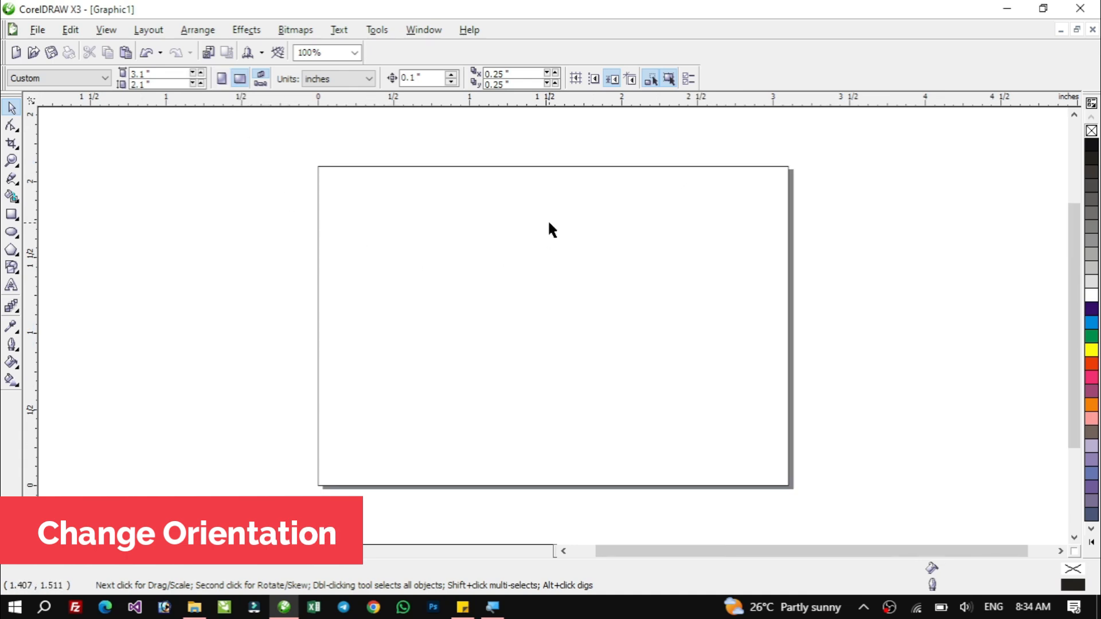
pyautogui.click(222, 78)
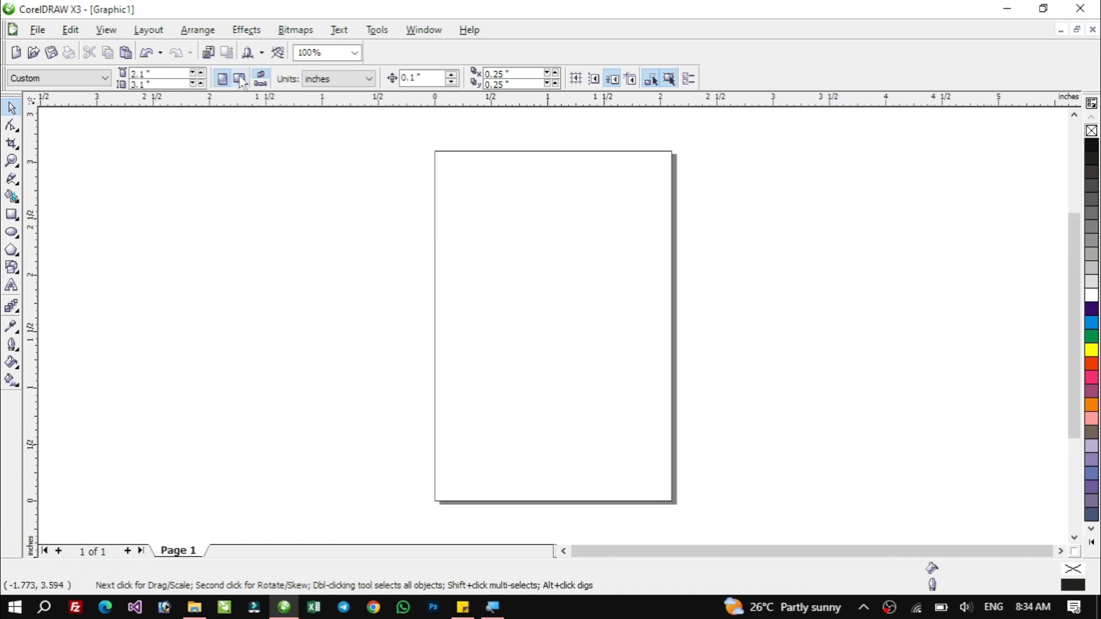
pyautogui.click(223, 79)
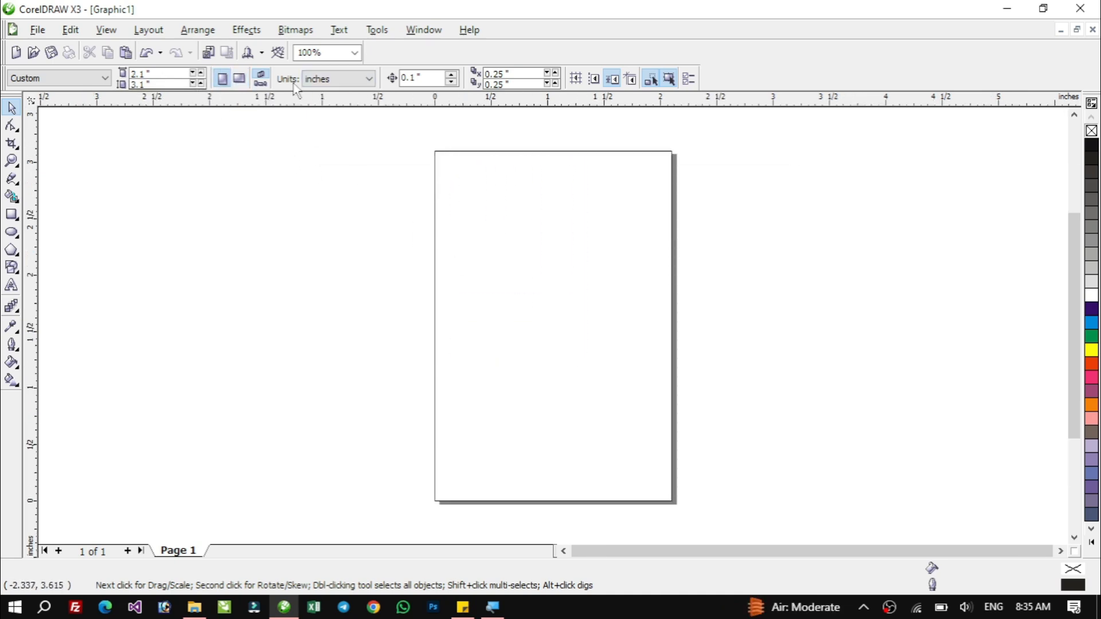
# Switch the units back to feet and set the page size to 2.5 × 4 feet.
pyautogui.click(352, 84)
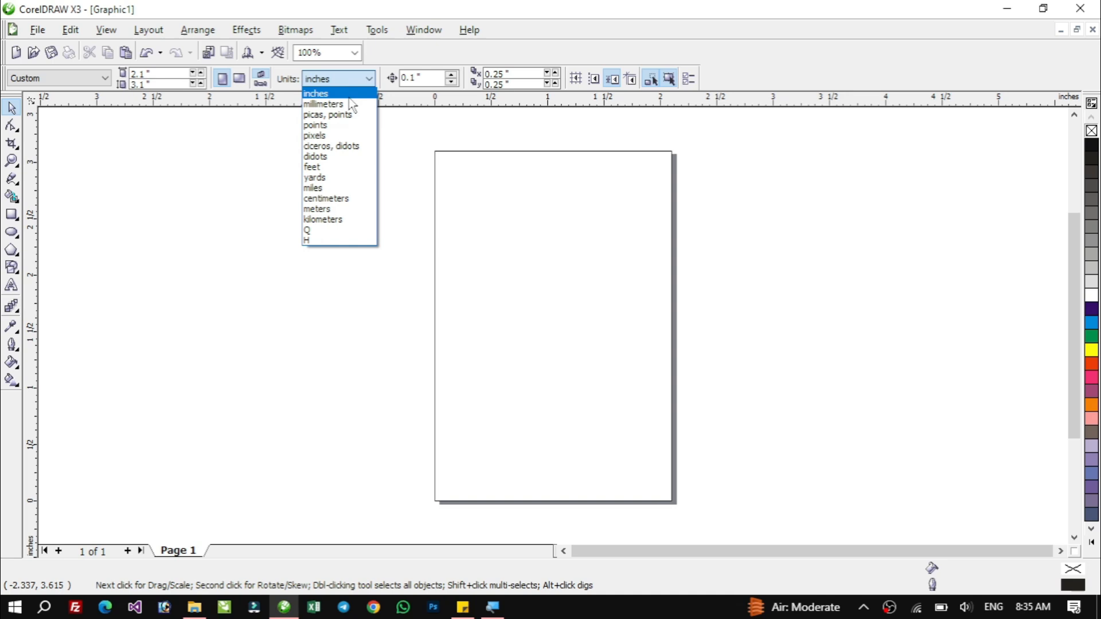
pyautogui.click(321, 166)
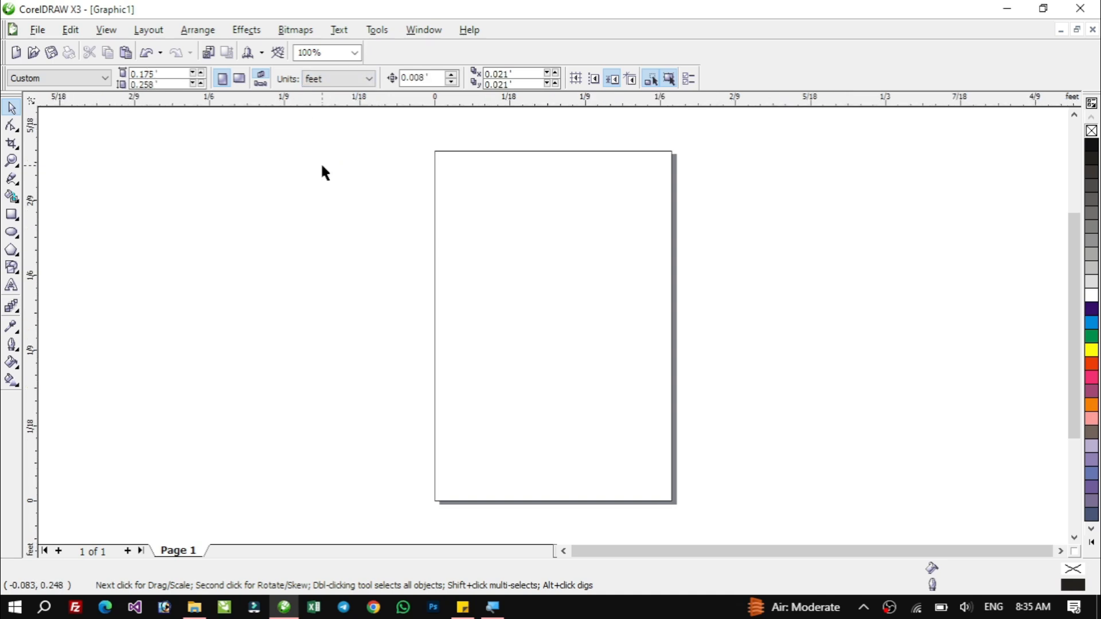
pyautogui.click(146, 74)
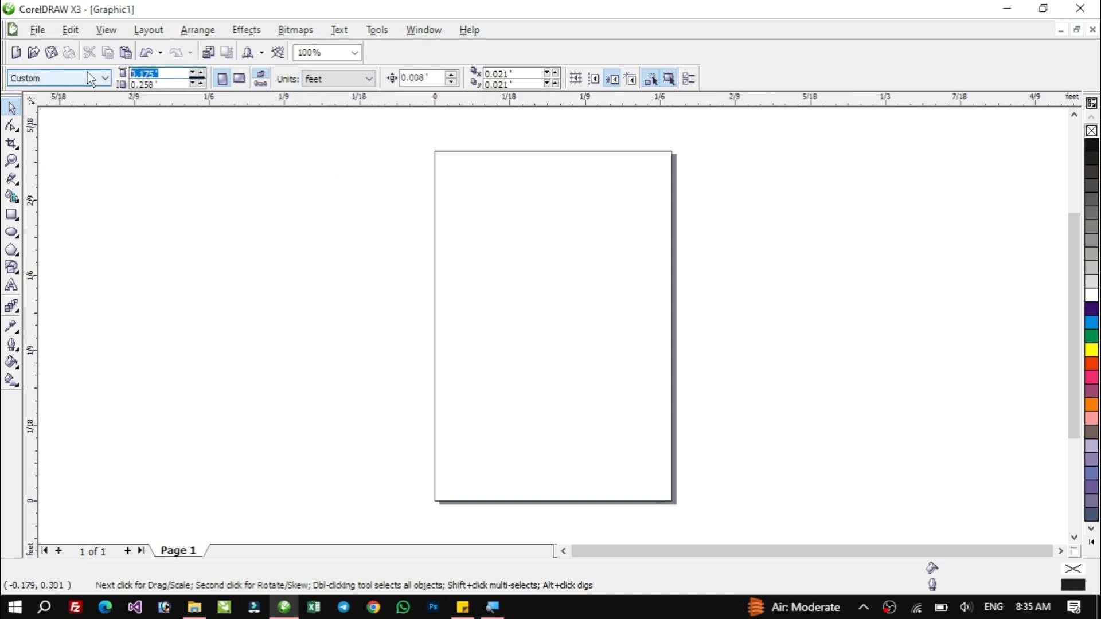
pyautogui.write('2.5')
pyautogui.press('Tab')
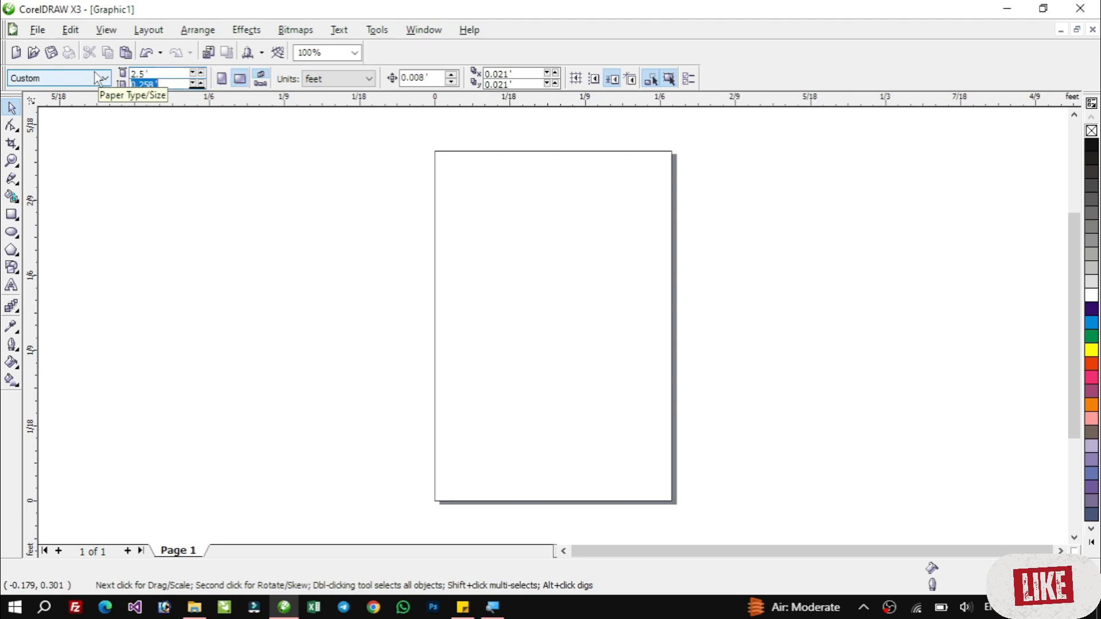
pyautogui.write('4')
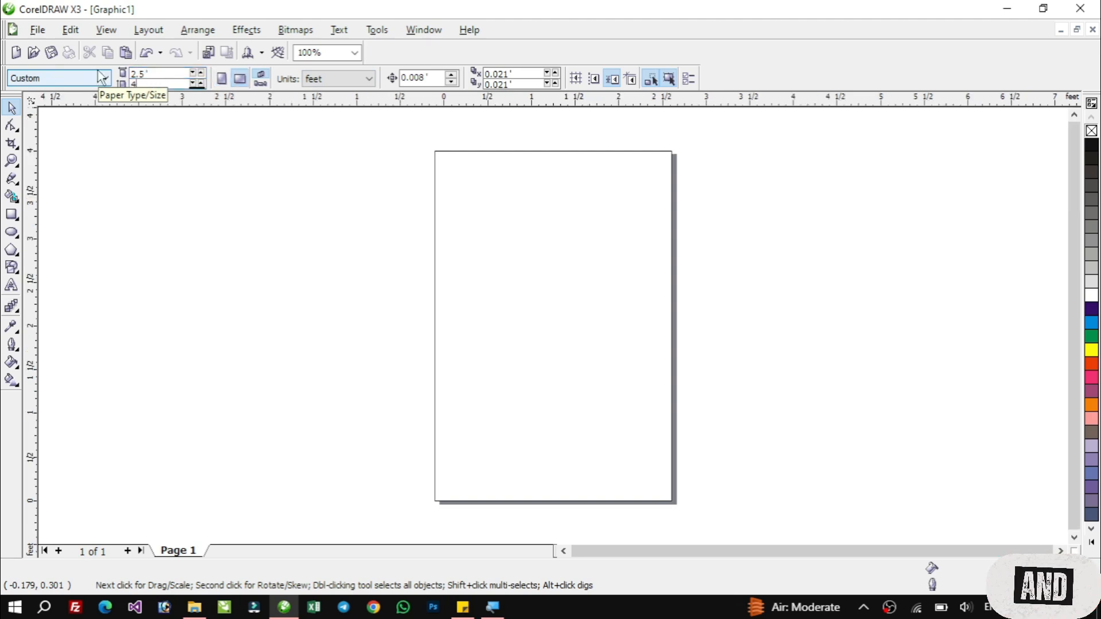
pyautogui.press('Return')
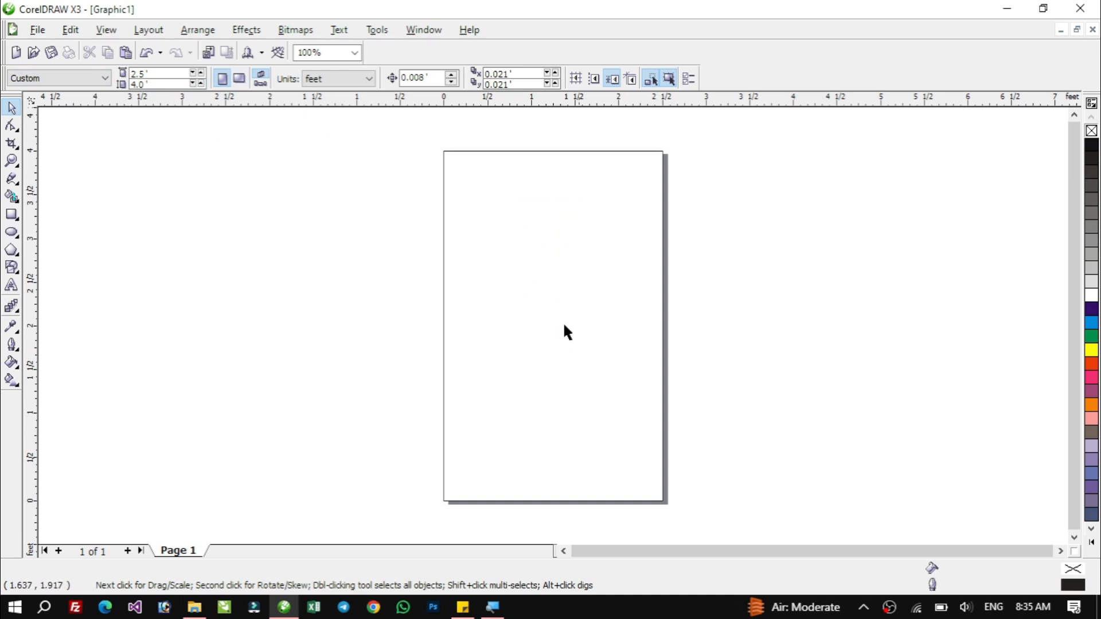
# Create a page-frame rectangle matching the page with the Rectangle tool.
pyautogui.doubleClick(12, 215)
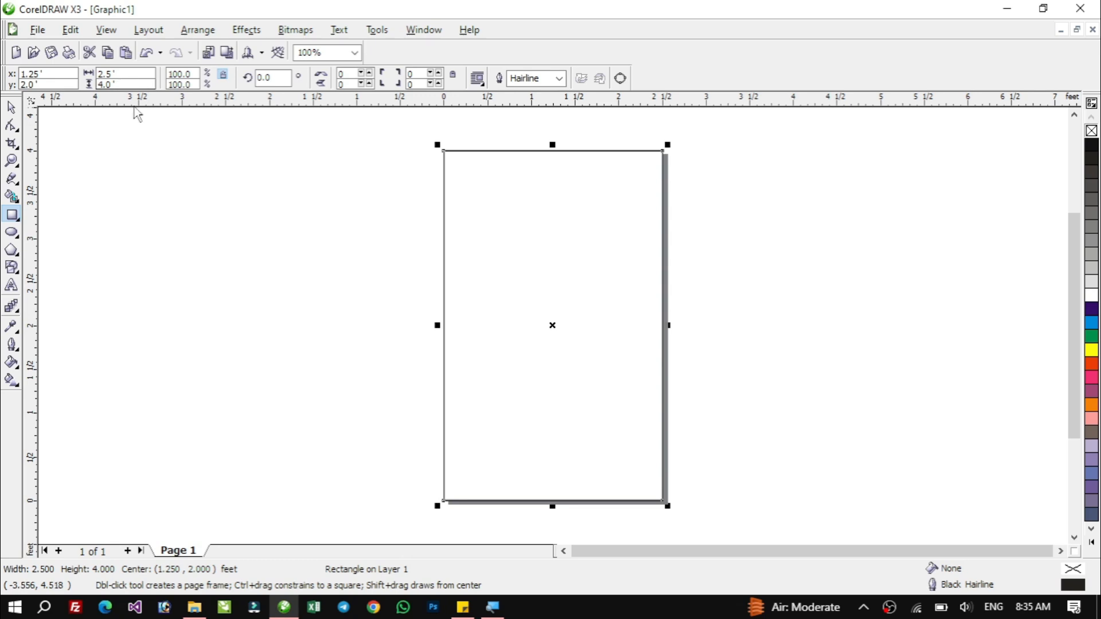
# Move the page-frame rectangle away from the page and back into place.
pyautogui.click(13, 109)
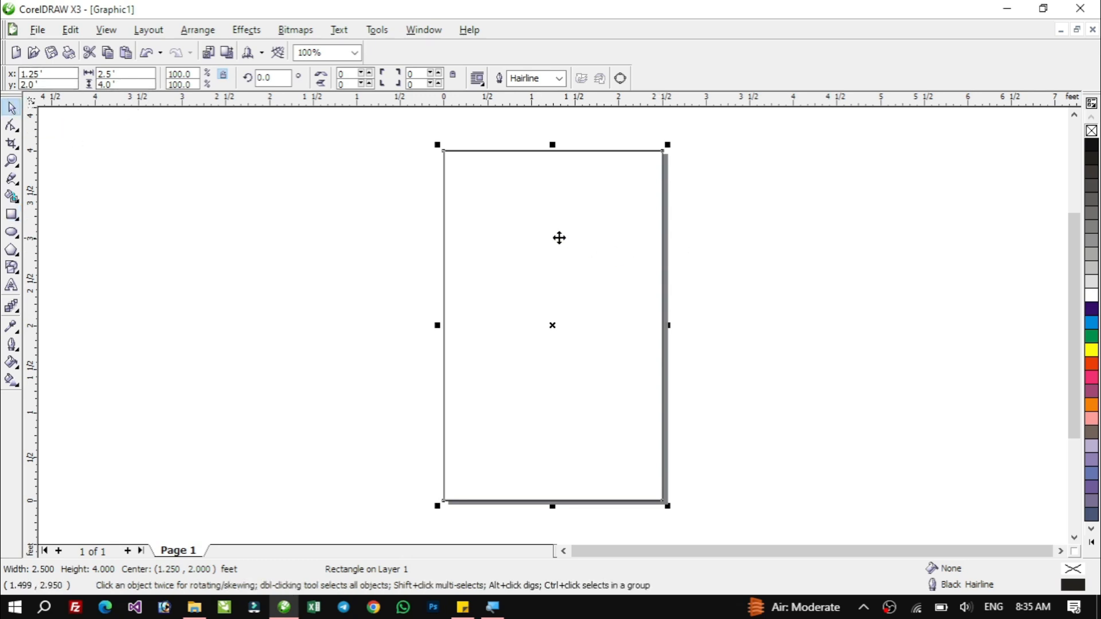
pyautogui.moveTo(528, 218); pyautogui.dragTo(772, 227)
pyautogui.moveTo(779, 285); pyautogui.dragTo(536, 252)
pyautogui.moveTo(630, 152); pyautogui.dragTo(565, 252)
pyautogui.moveTo(491, 344); pyautogui.dragTo(545, 305)
pyautogui.click(546, 302)
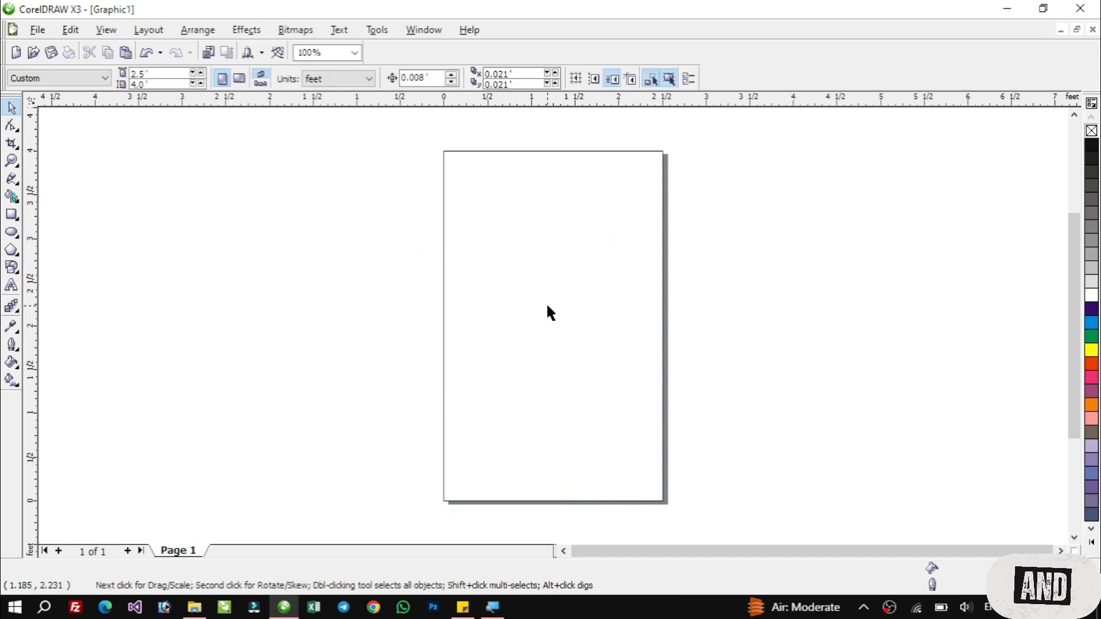
# Create a page frame with the Rectangle tool and try various palette fill colours on it.
pyautogui.doubleClick(11, 215)
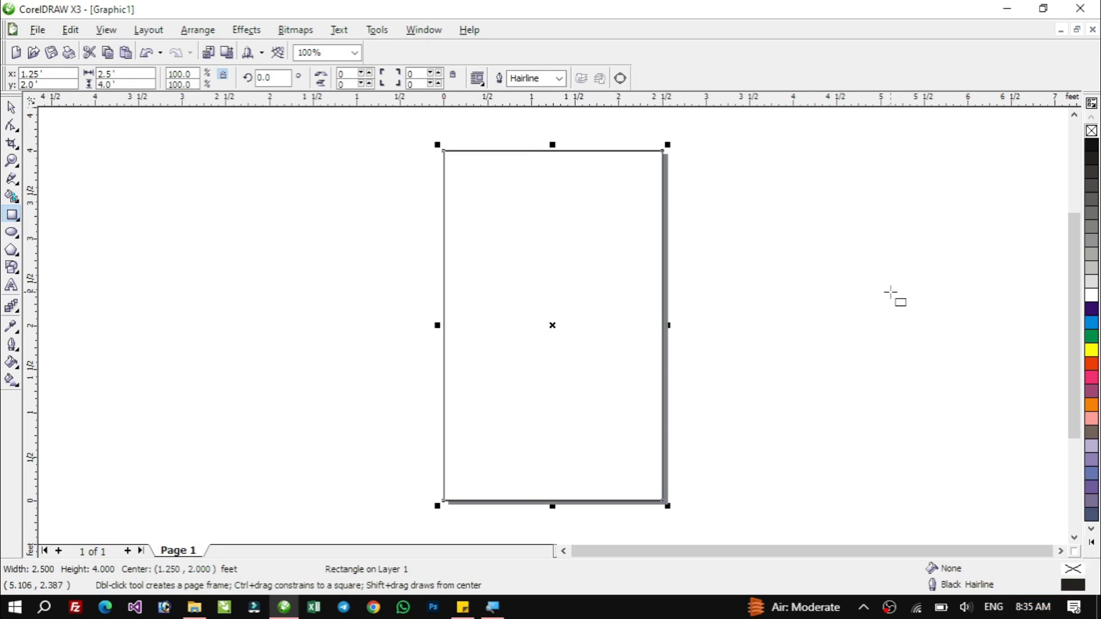
pyautogui.click(1092, 309)
pyautogui.click(1092, 336)
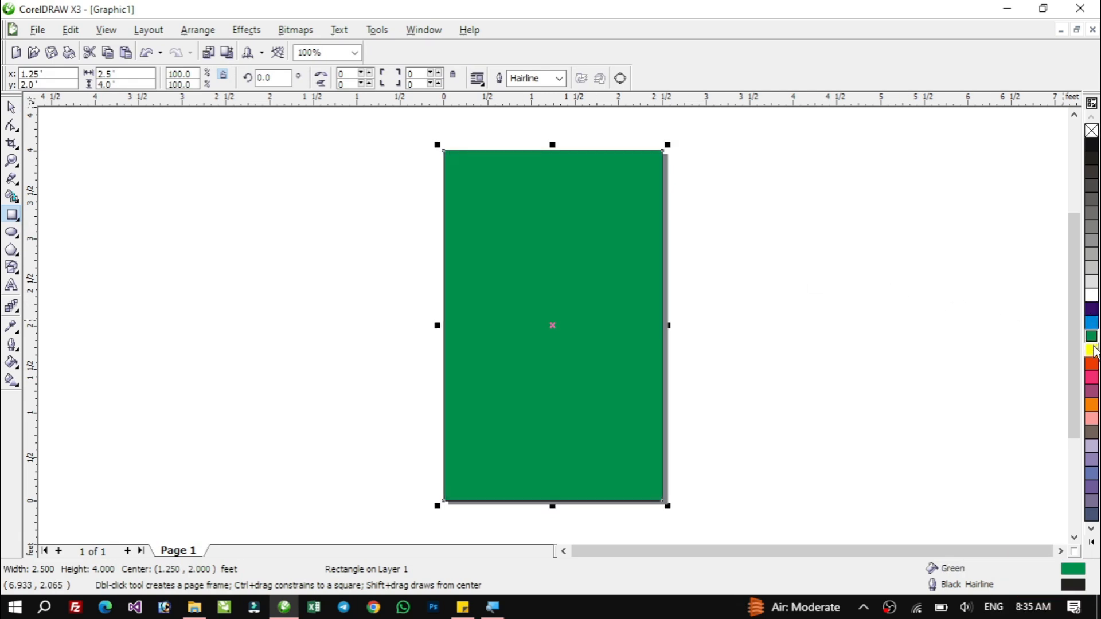
pyautogui.click(1092, 349)
pyautogui.click(1092, 364)
pyautogui.click(1092, 377)
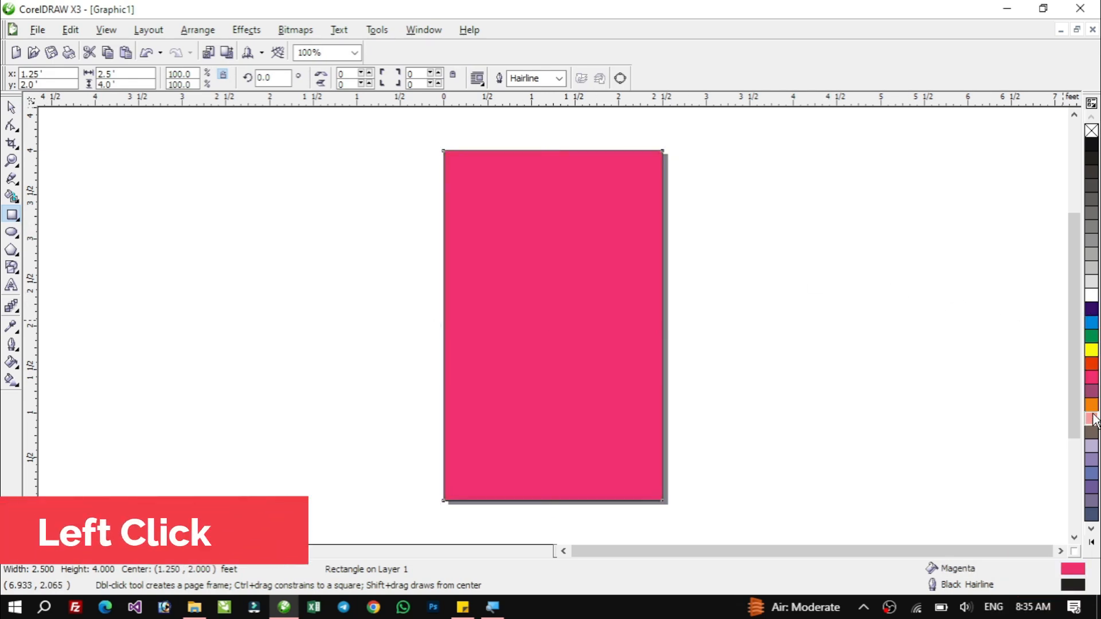
pyautogui.click(1091, 419)
pyautogui.click(1092, 364)
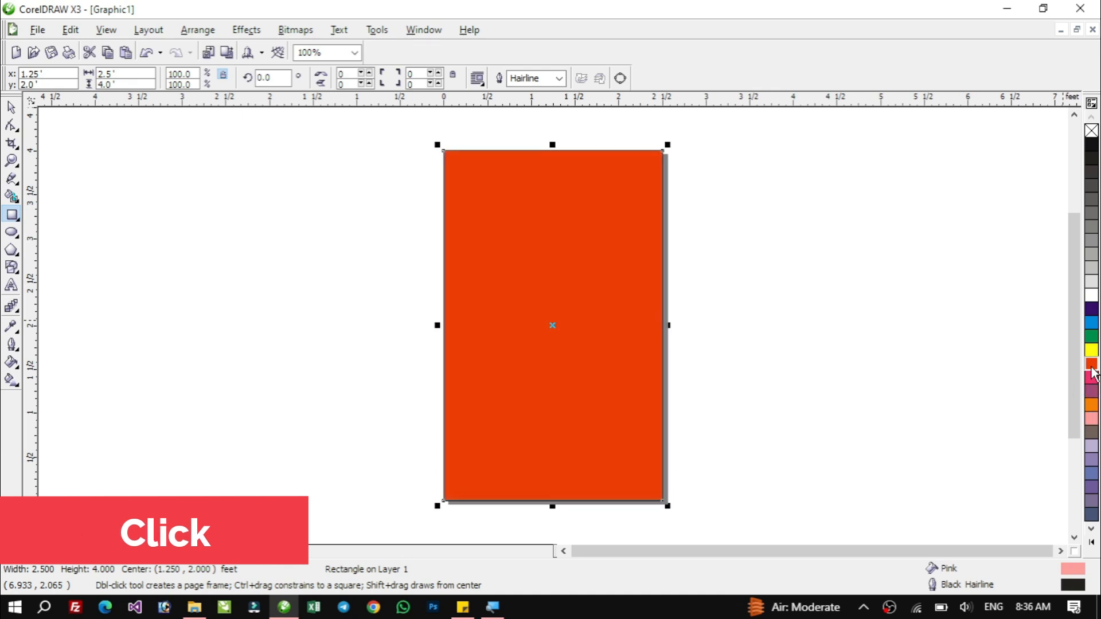
pyautogui.click(1092, 325)
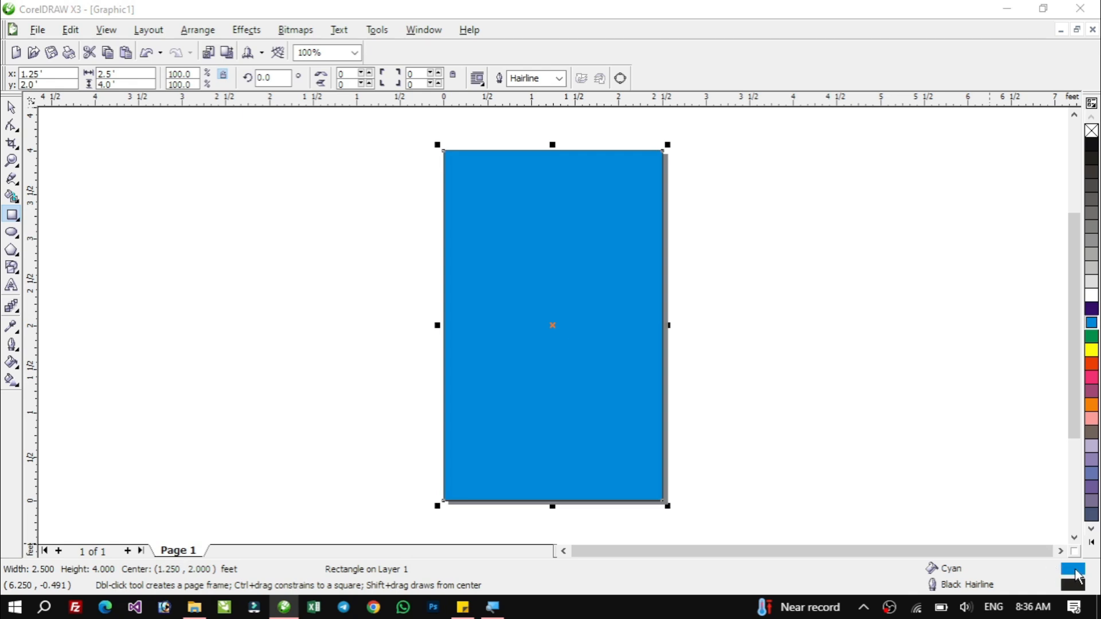
# Give the page frame a pale blue uniform fill of C11 M4 Y5 K0.
pyautogui.doubleClick(1073, 571)
pyautogui.moveTo(870, 166); pyautogui.dragTo(884, 153)
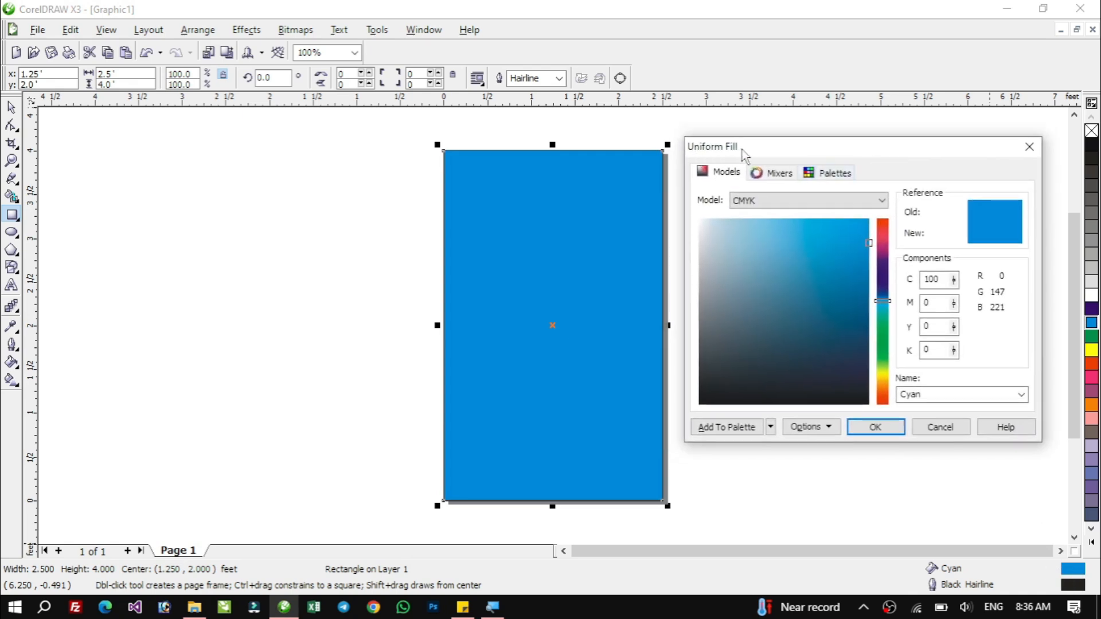
pyautogui.click(729, 222)
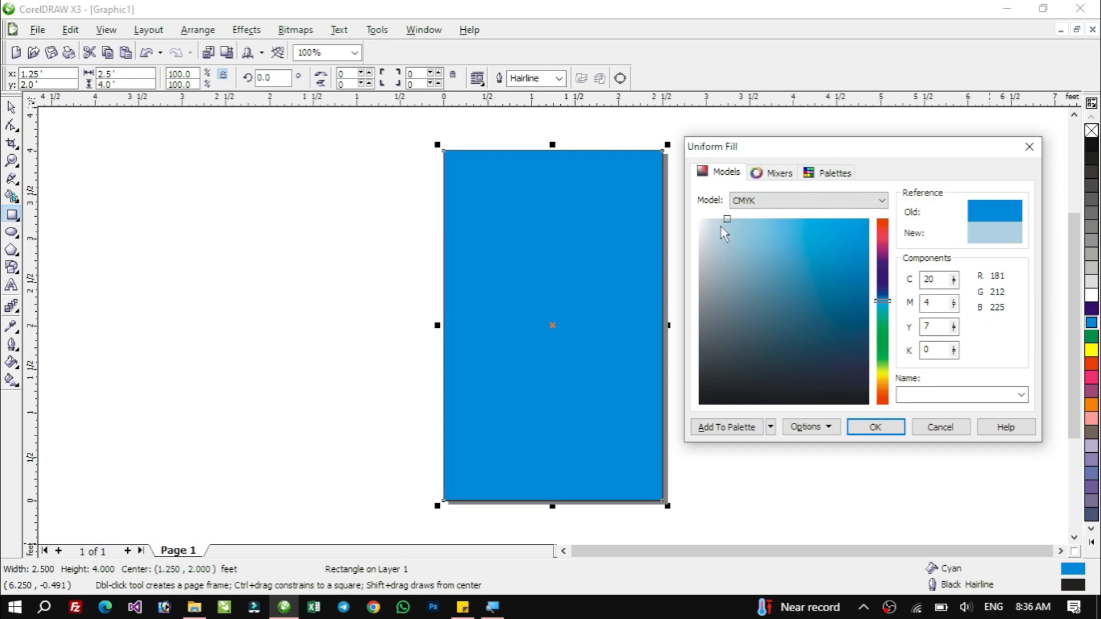
pyautogui.moveTo(724, 232)
pyautogui.mouseDown()
pyautogui.moveTo(714, 267)
pyautogui.moveTo(824, 253)
pyautogui.moveTo(827, 183)
pyautogui.moveTo(709, 212)
pyautogui.mouseUp()
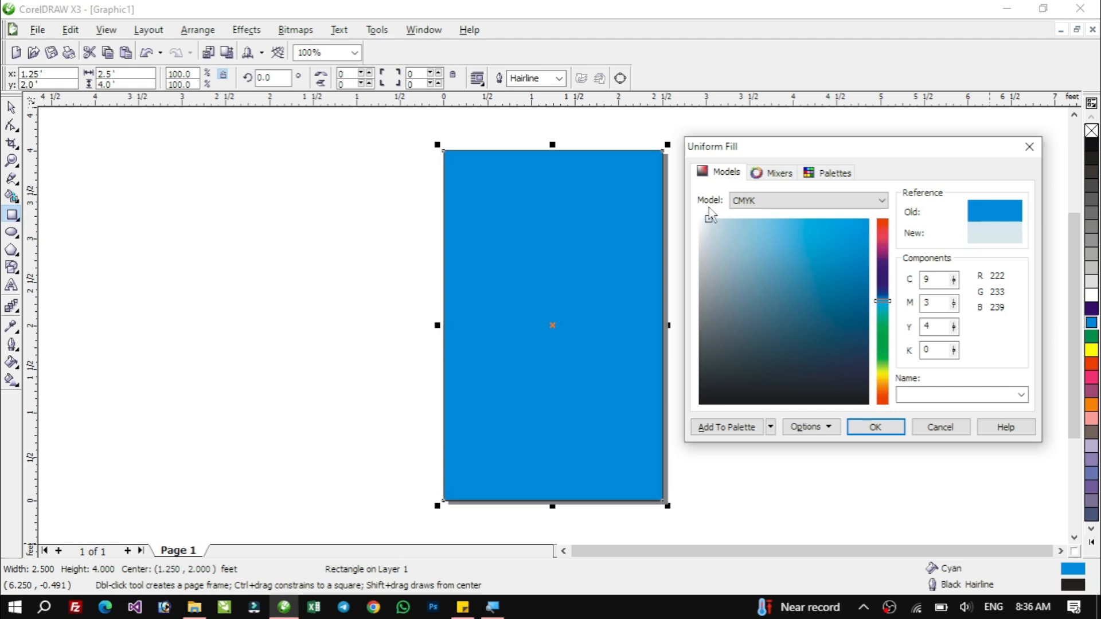
pyautogui.click(874, 427)
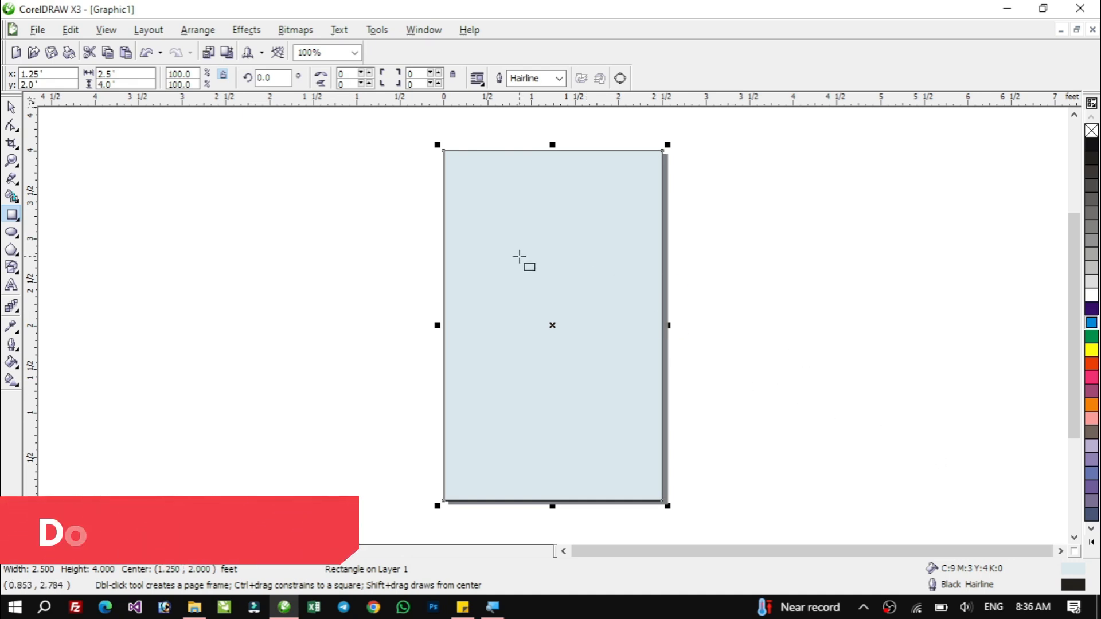
pyautogui.doubleClick(1076, 573)
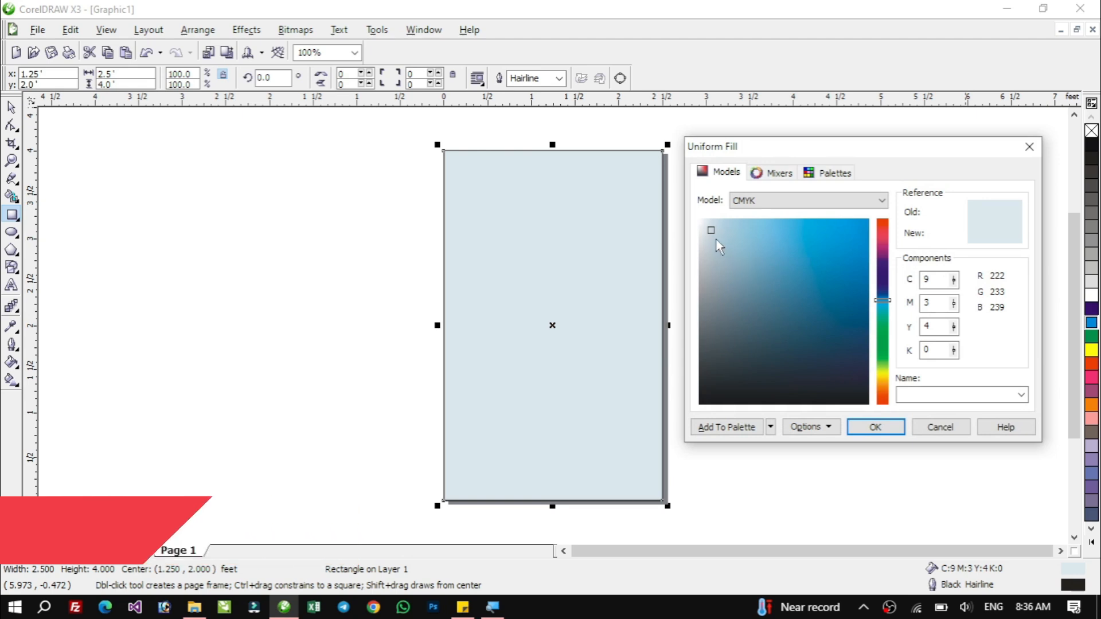
pyautogui.moveTo(716, 240)
pyautogui.mouseDown()
pyautogui.moveTo(695, 240)
pyautogui.moveTo(710, 217)
pyautogui.moveTo(724, 218)
pyautogui.moveTo(713, 219)
pyautogui.mouseUp()
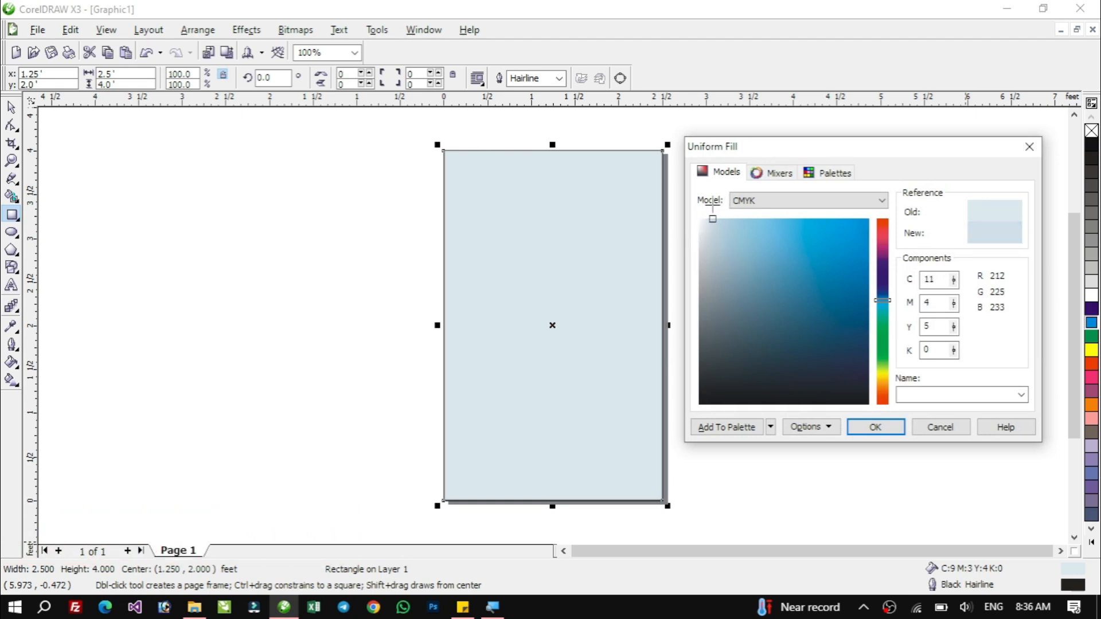
pyautogui.click(875, 429)
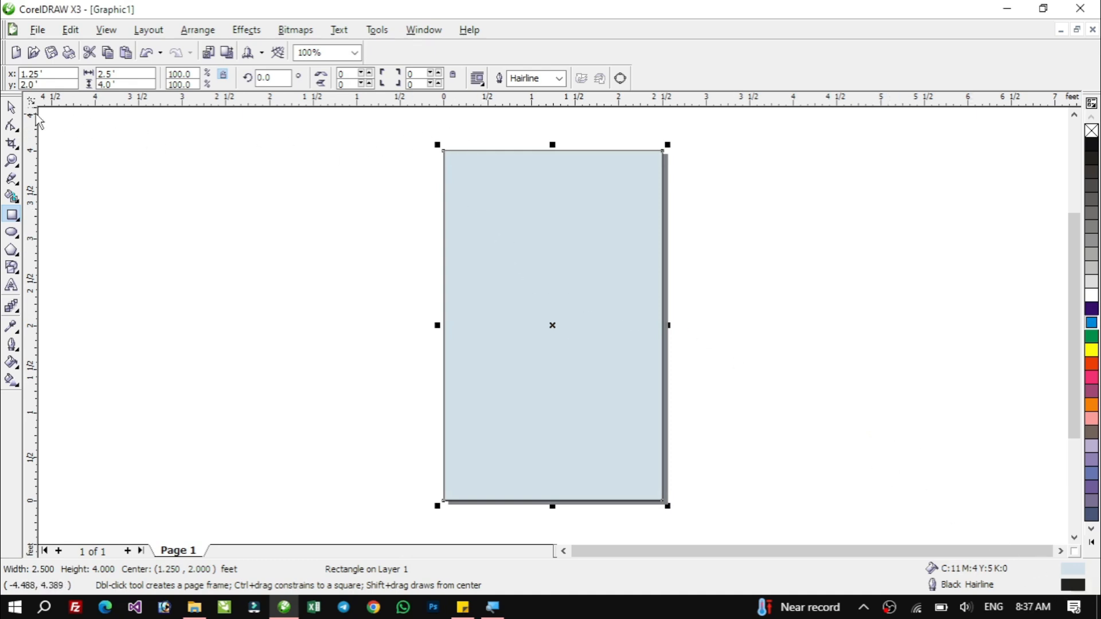
# Bring the sample ad image Precious Ads 2x3=100.jpg from the file explorer onto the canvas beside the page.
pyautogui.click(12, 108)
pyautogui.click(356, 216)
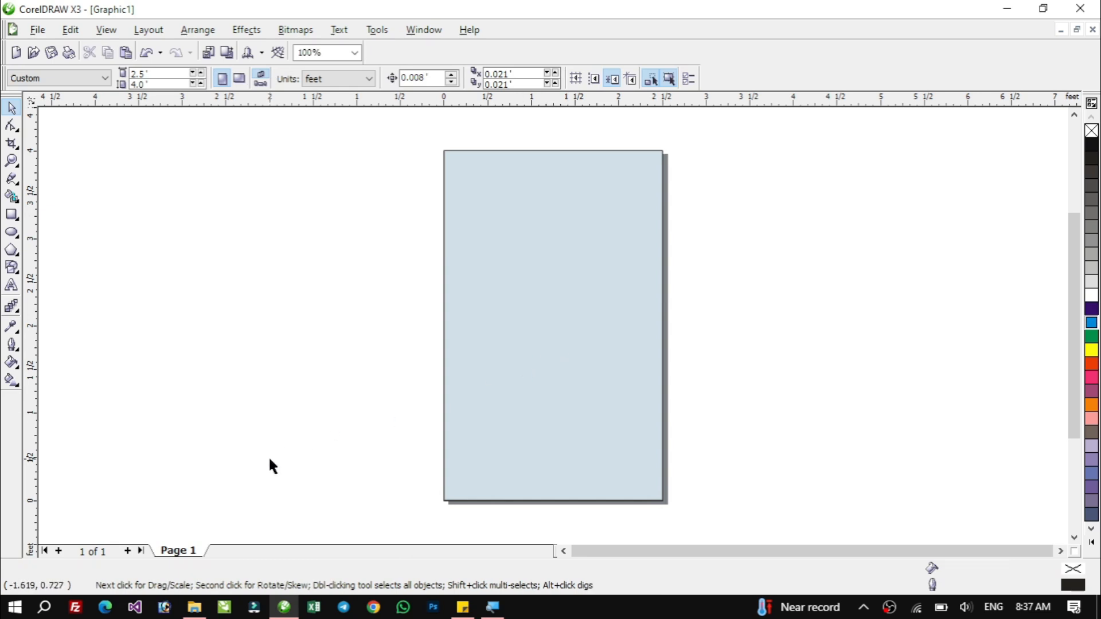
pyautogui.click(194, 607)
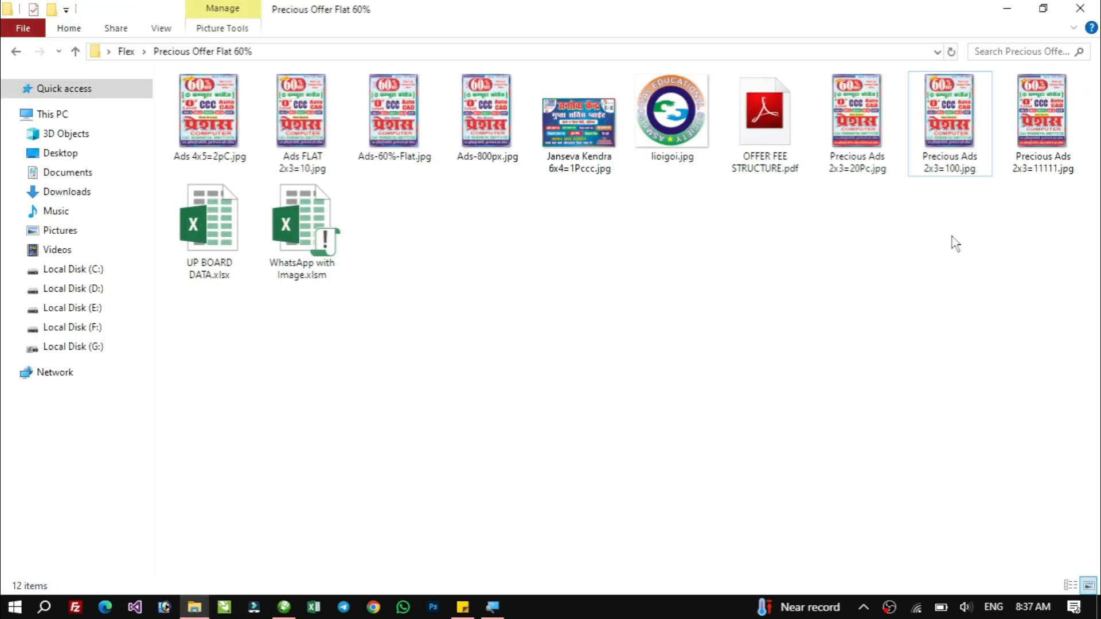
pyautogui.moveTo(953, 155); pyautogui.dragTo(320, 276)
pyautogui.hotkey('alt', 'Tab')
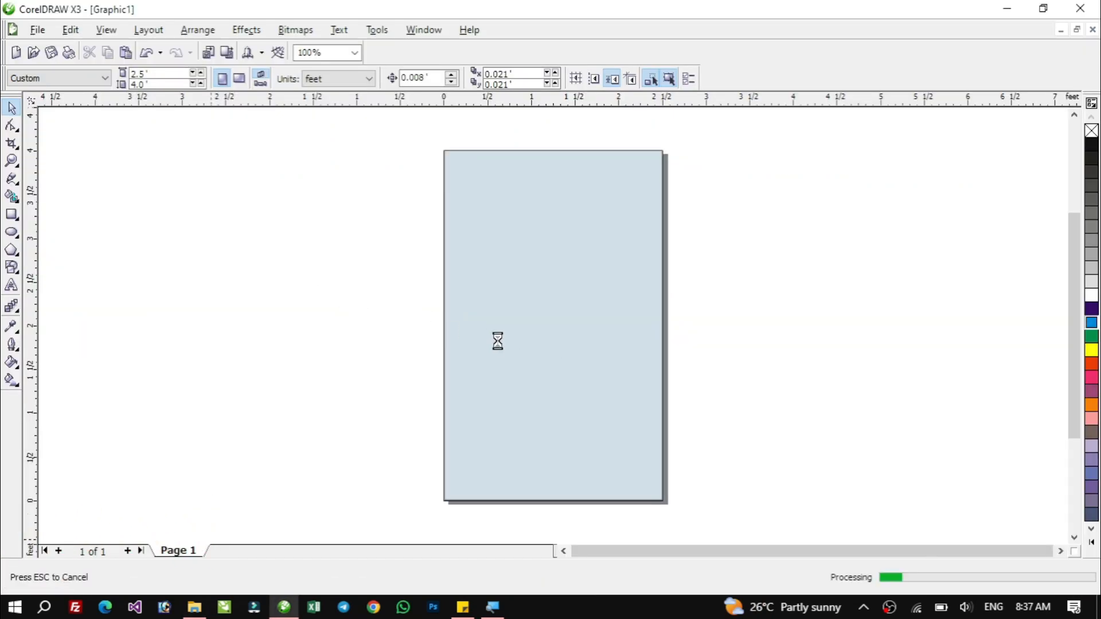
pyautogui.moveTo(359, 274)
pyautogui.mouseDown()
pyautogui.moveTo(371, 314)
pyautogui.moveTo(371, 291)
pyautogui.mouseUp()
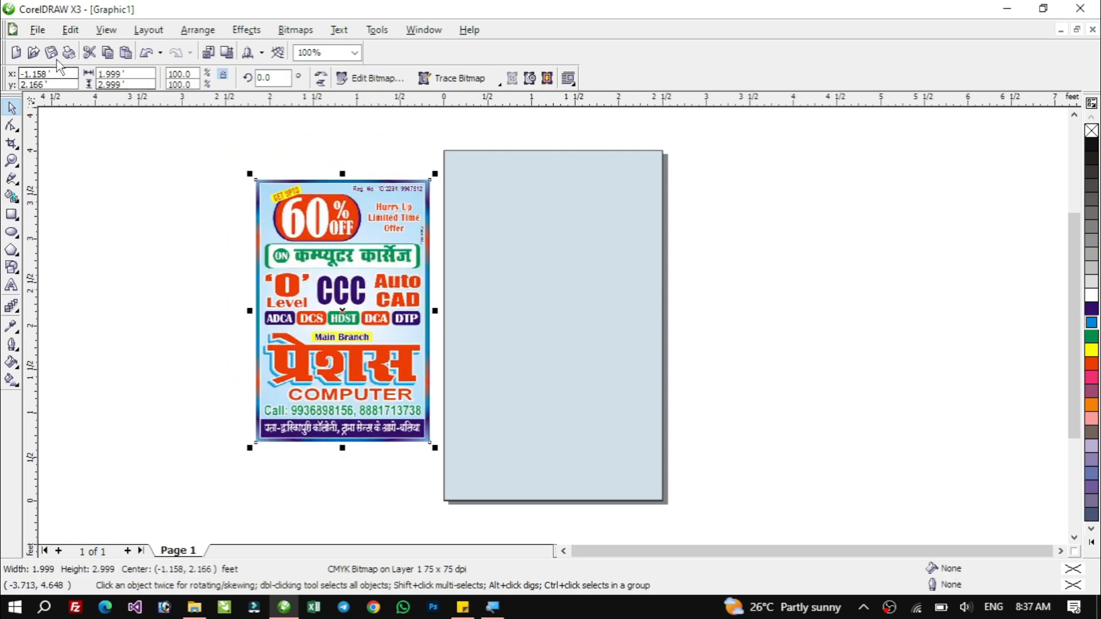
# Import whatapp logo.png and place it near the page's top-right corner.
pyautogui.click(111, 179)
pyautogui.click(38, 30)
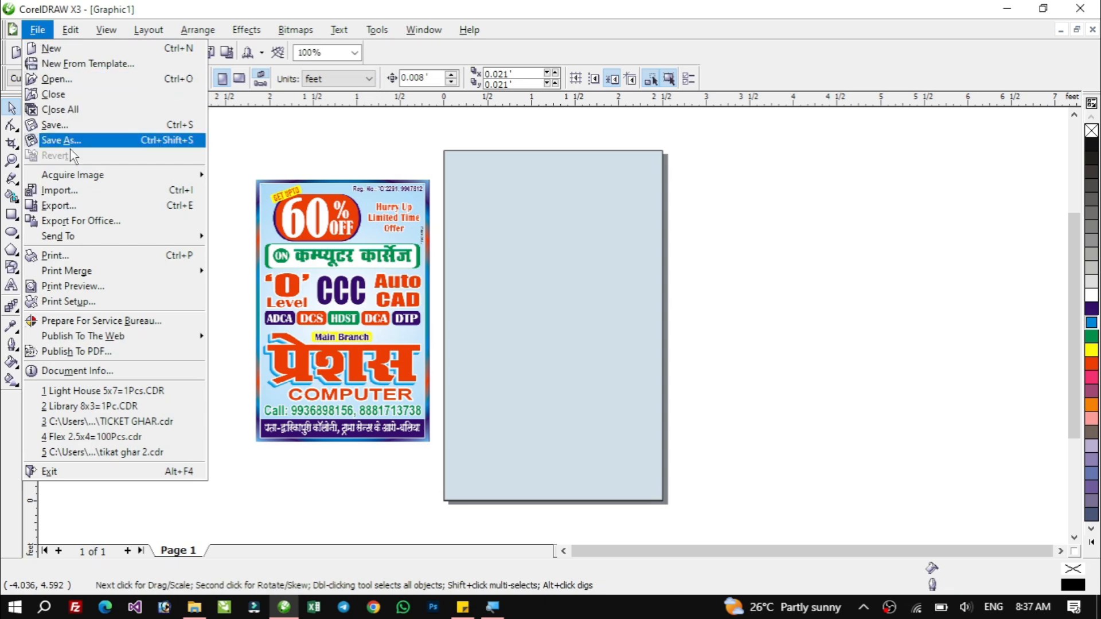
pyautogui.click(183, 195)
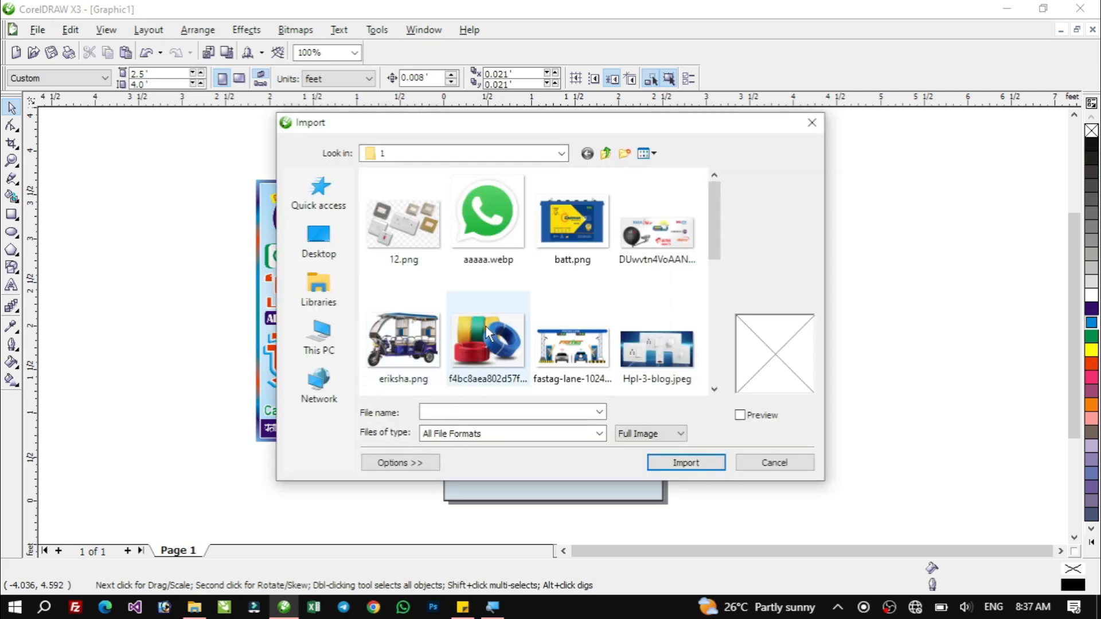
pyautogui.click(403, 339)
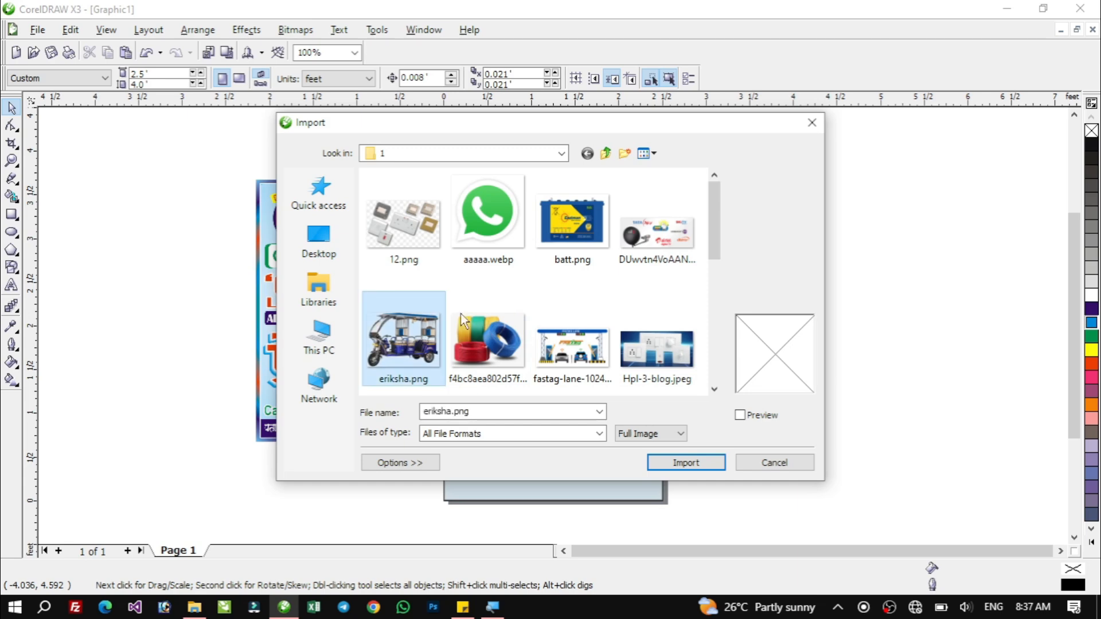
pyautogui.click(488, 213)
pyautogui.click(566, 229)
pyautogui.moveTo(715, 221); pyautogui.dragTo(714, 345)
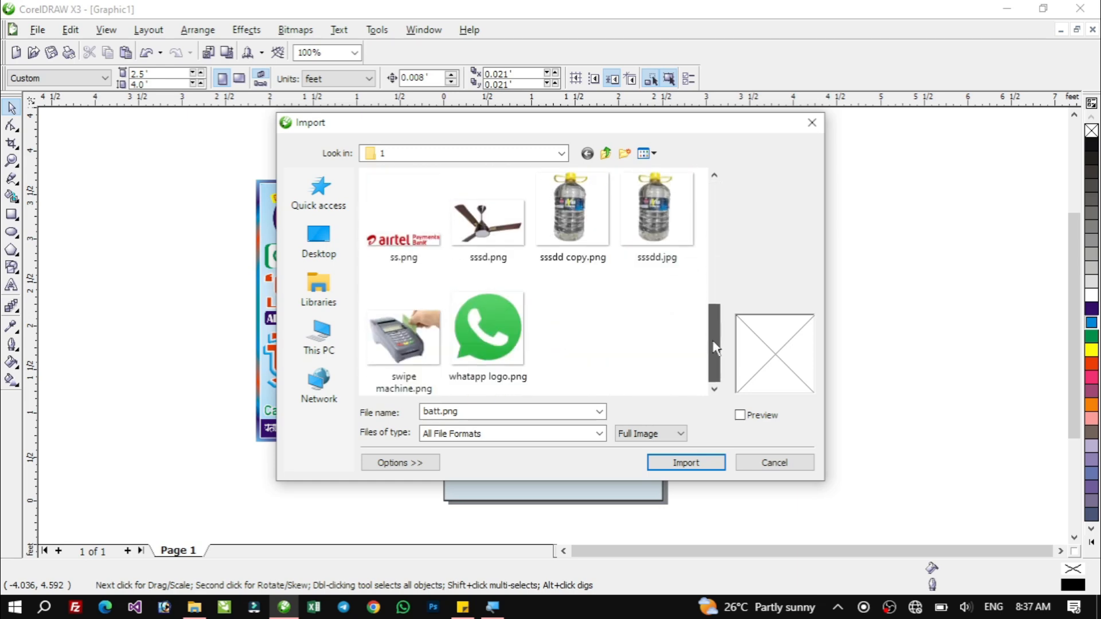
pyautogui.click(401, 342)
pyautogui.click(489, 224)
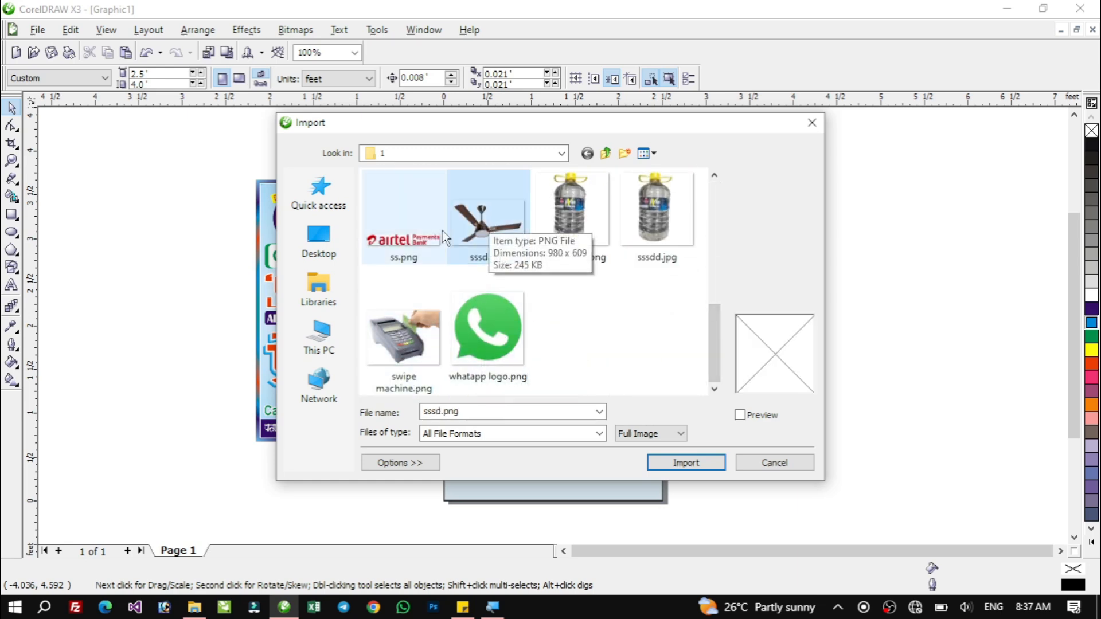
pyautogui.click(423, 265)
pyautogui.click(469, 330)
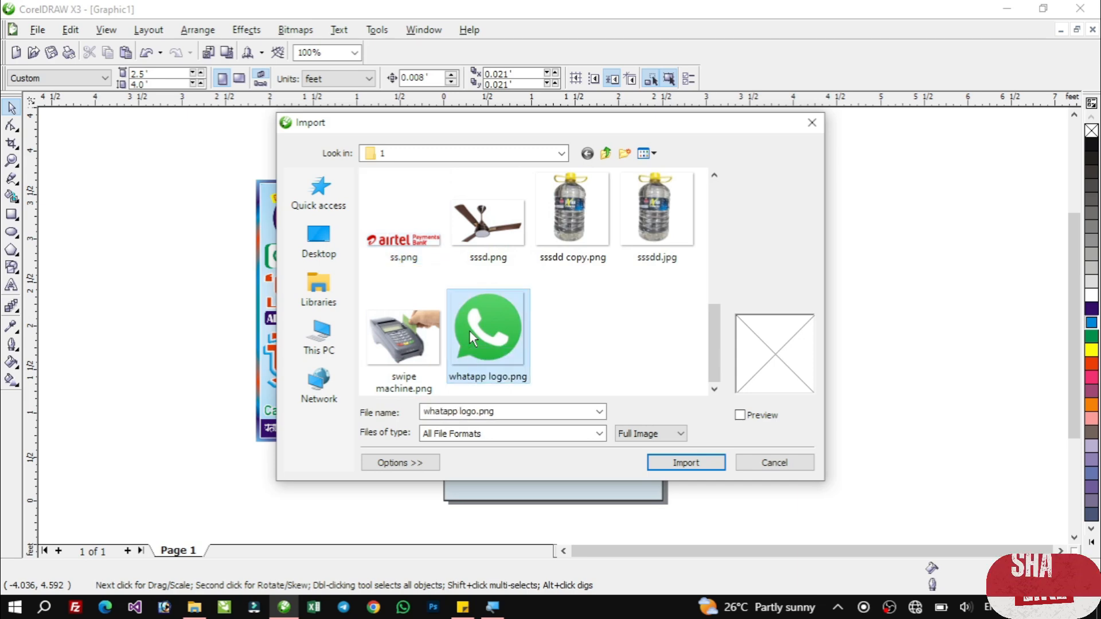
pyautogui.click(694, 466)
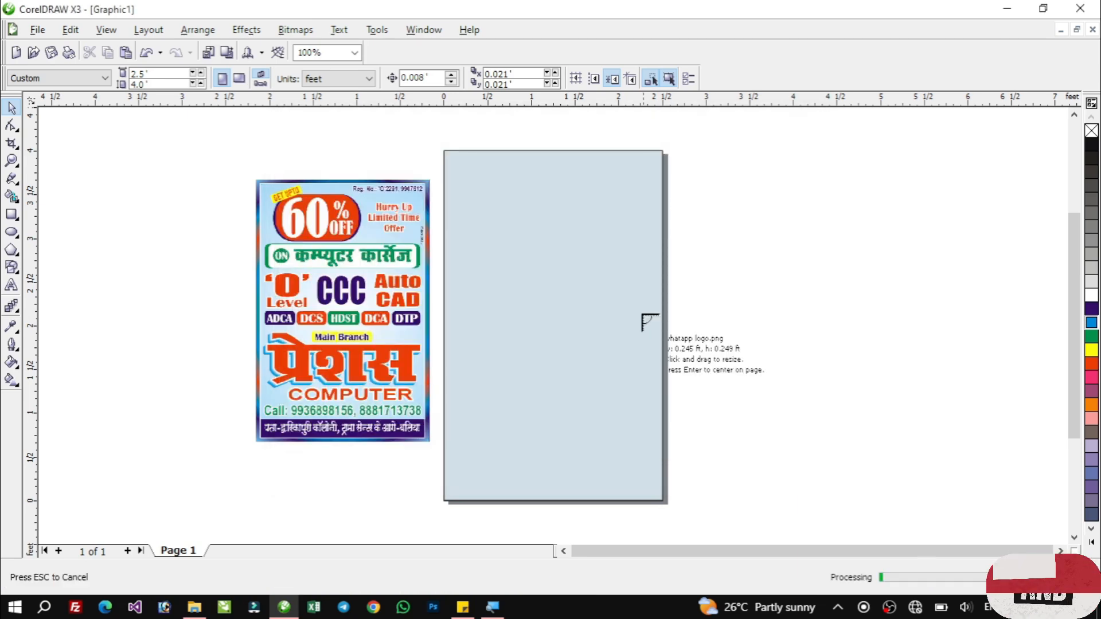
pyautogui.click(620, 160)
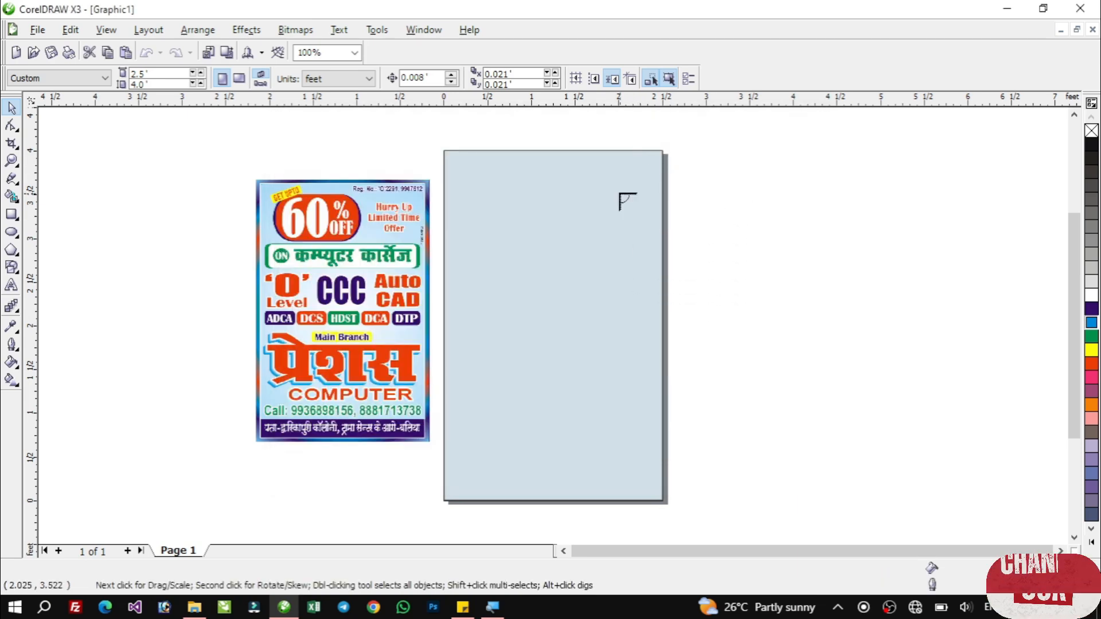
pyautogui.click(703, 228)
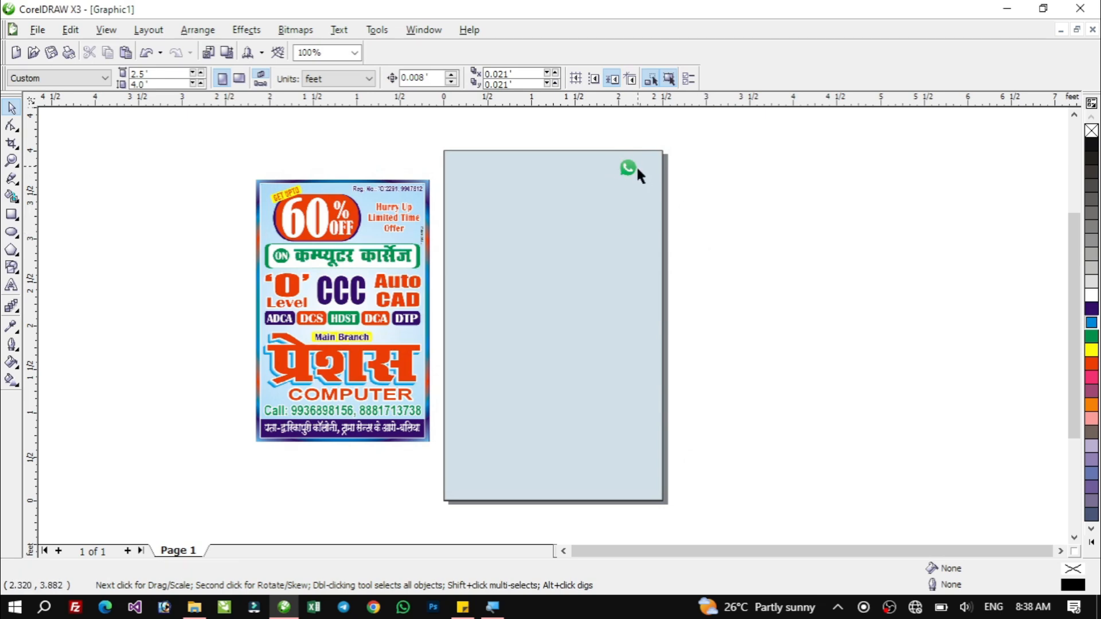
# Zoom in and out to examine the placed WhatsApp logo on the page.
pyautogui.press('F2')
pyautogui.moveTo(678, 146); pyautogui.dragTo(419, 204)
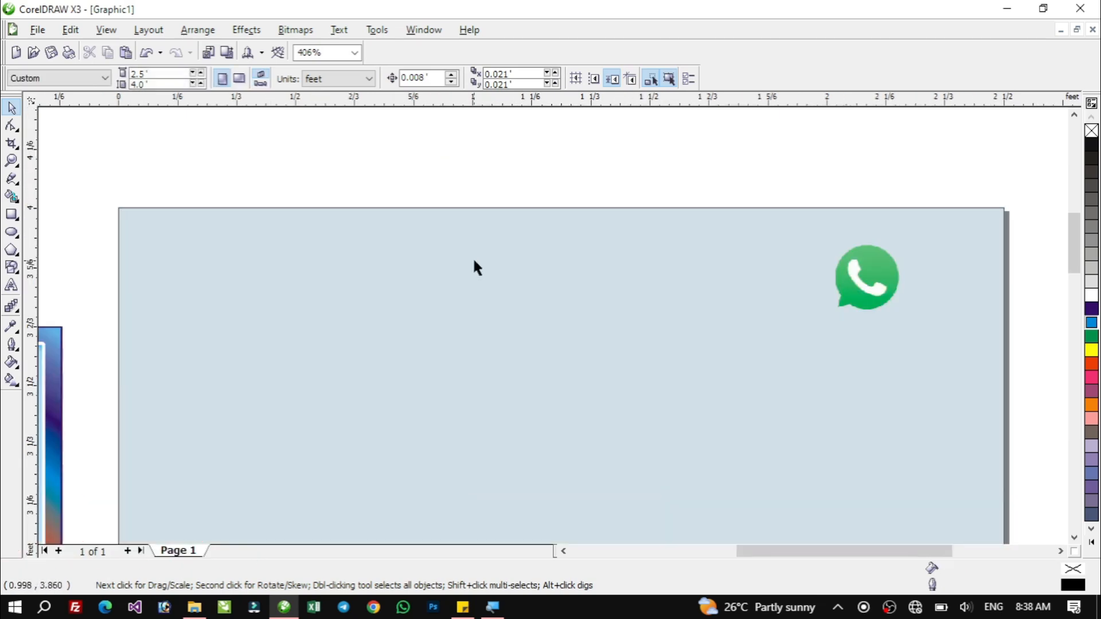
pyautogui.press('F2')
pyautogui.moveTo(715, 180); pyautogui.dragTo(1017, 383)
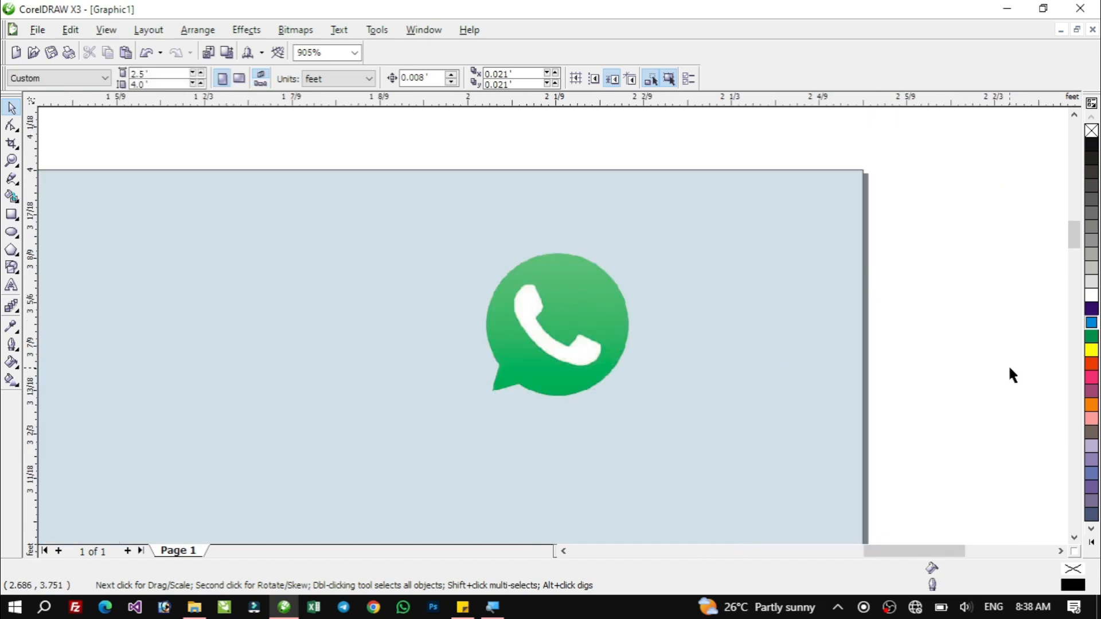
pyautogui.press('F4')
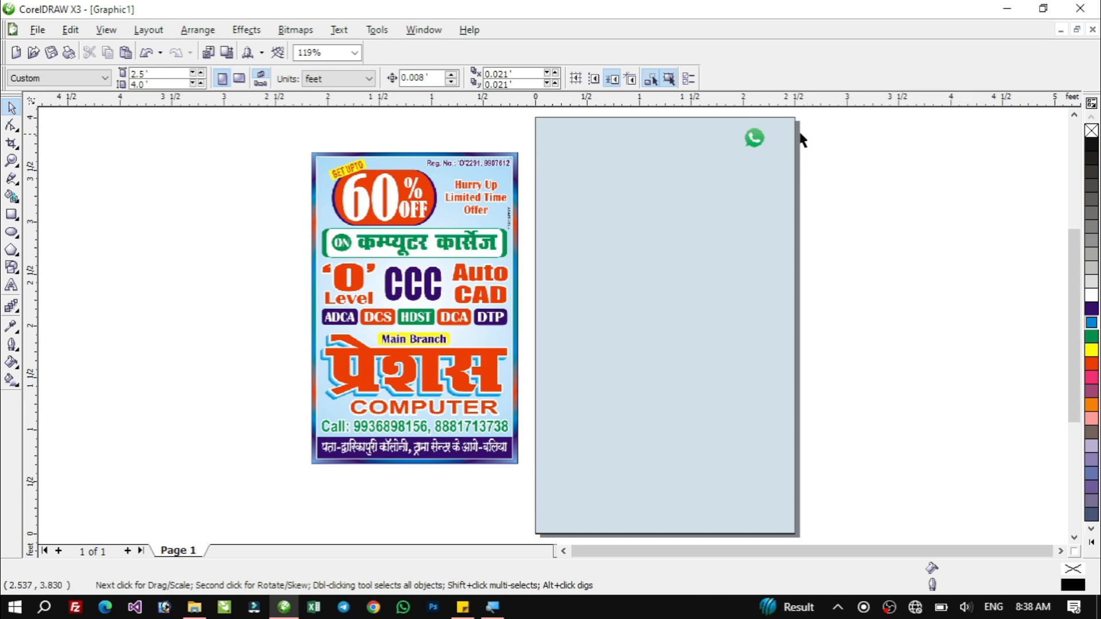
pyautogui.press('F2')
pyautogui.moveTo(810, 117); pyautogui.dragTo(671, 175)
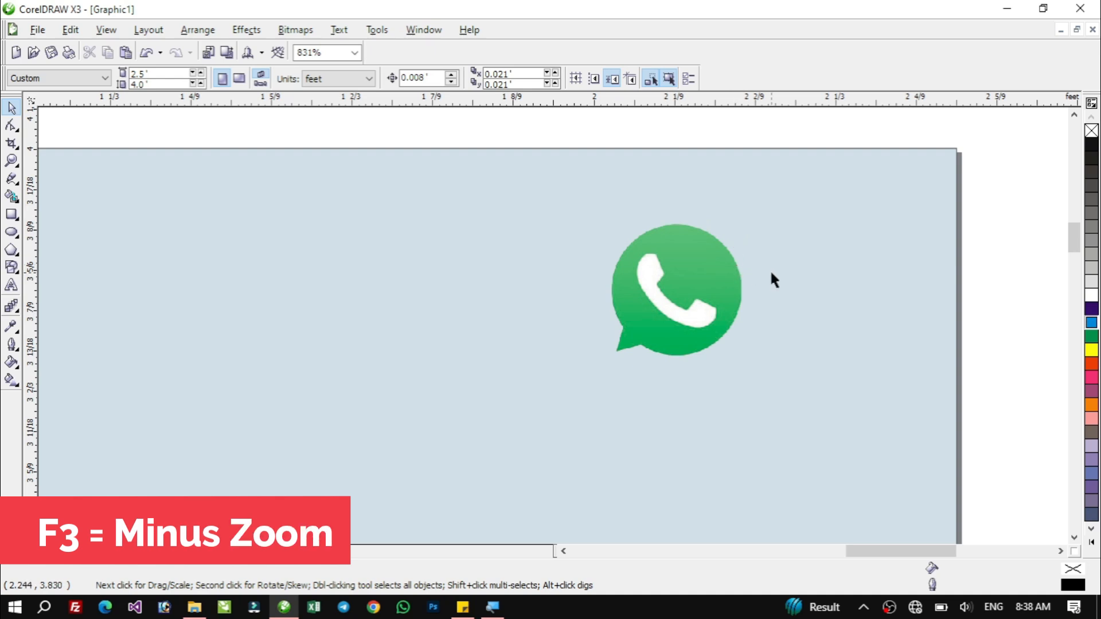
pyautogui.press('F3')
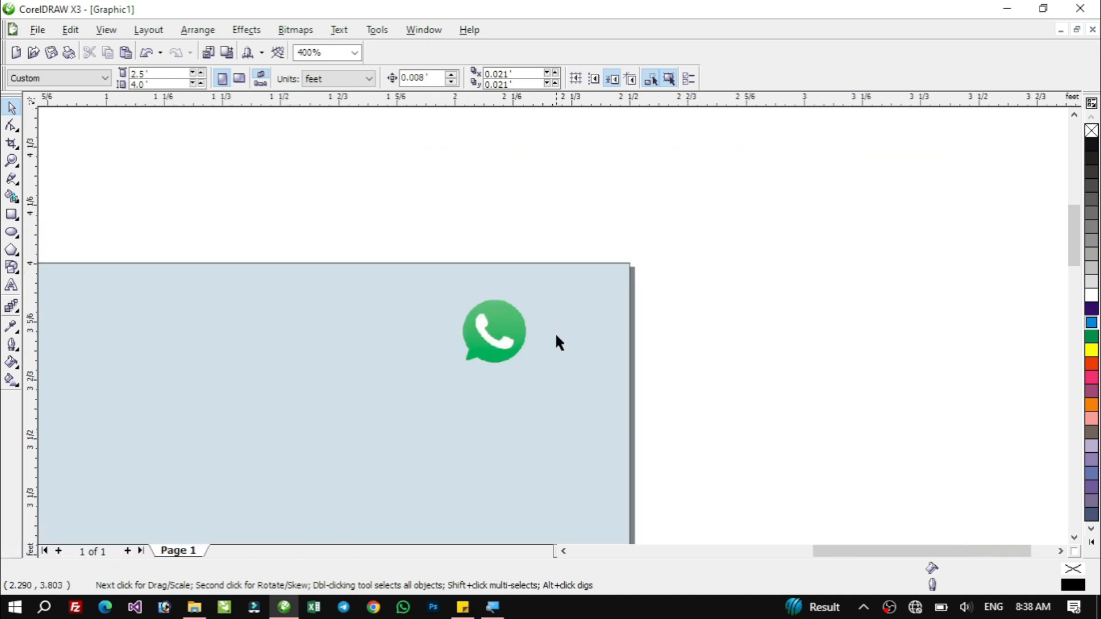
pyautogui.press('F3')
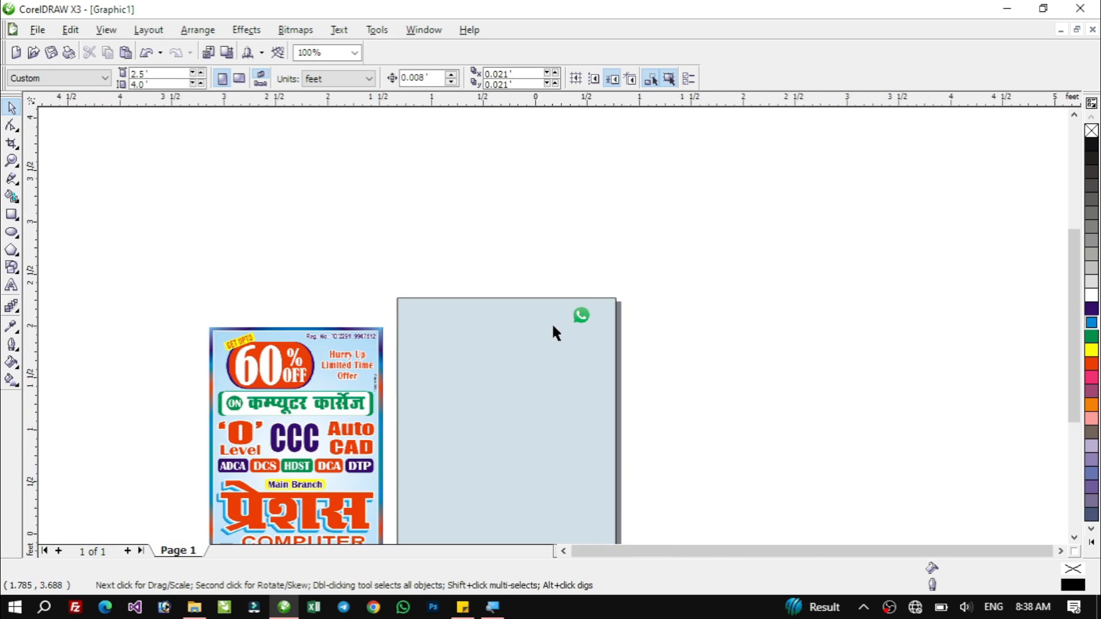
pyautogui.press('F4')
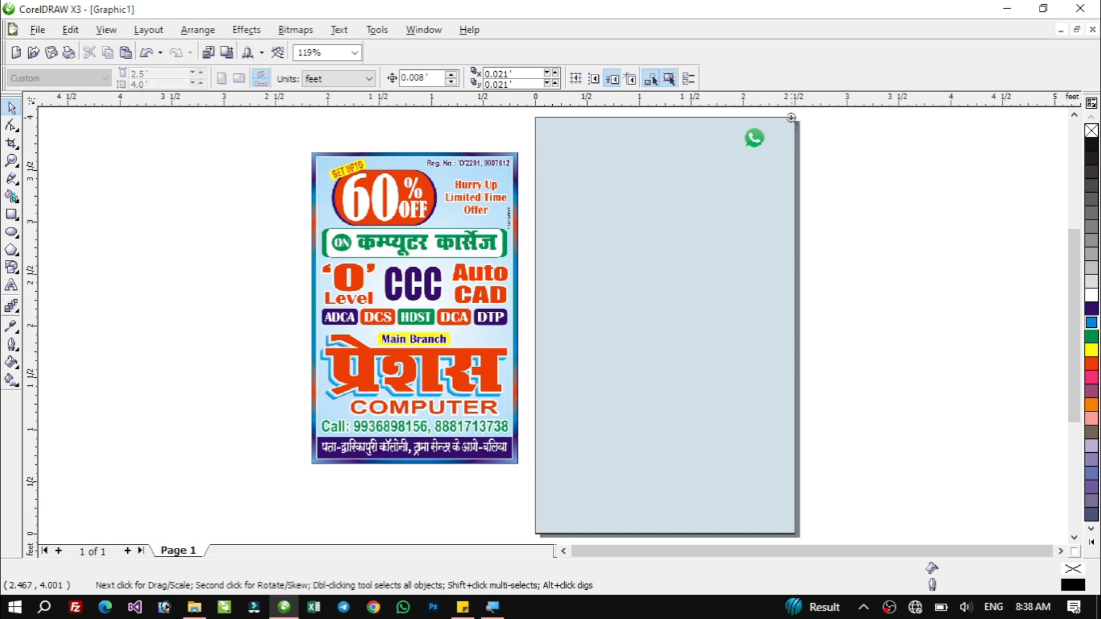
pyautogui.moveTo(809, 116); pyautogui.dragTo(525, 175)
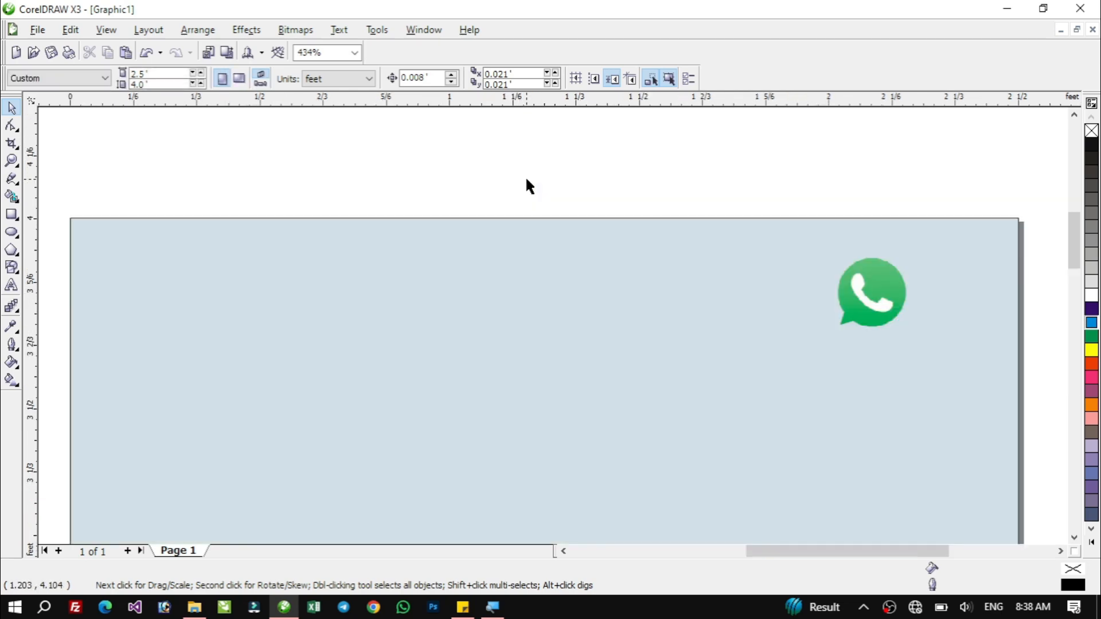
# Move the WhatsApp logo off the page to the blank area above the sample ad.
pyautogui.press('F3')
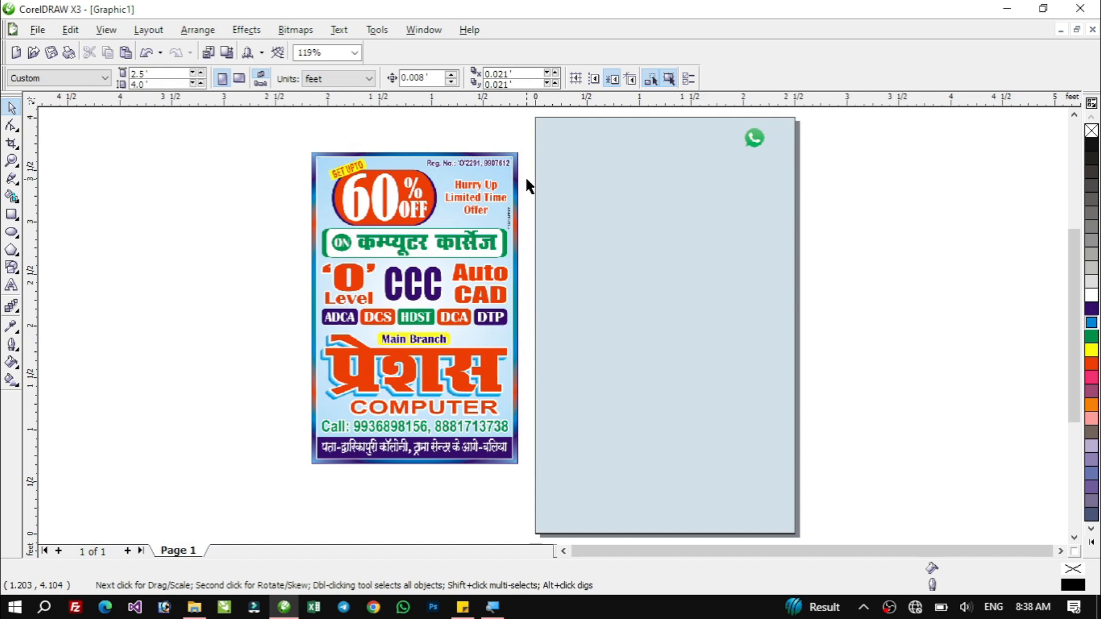
pyautogui.press('z')
pyautogui.moveTo(294, 121); pyautogui.dragTo(803, 197)
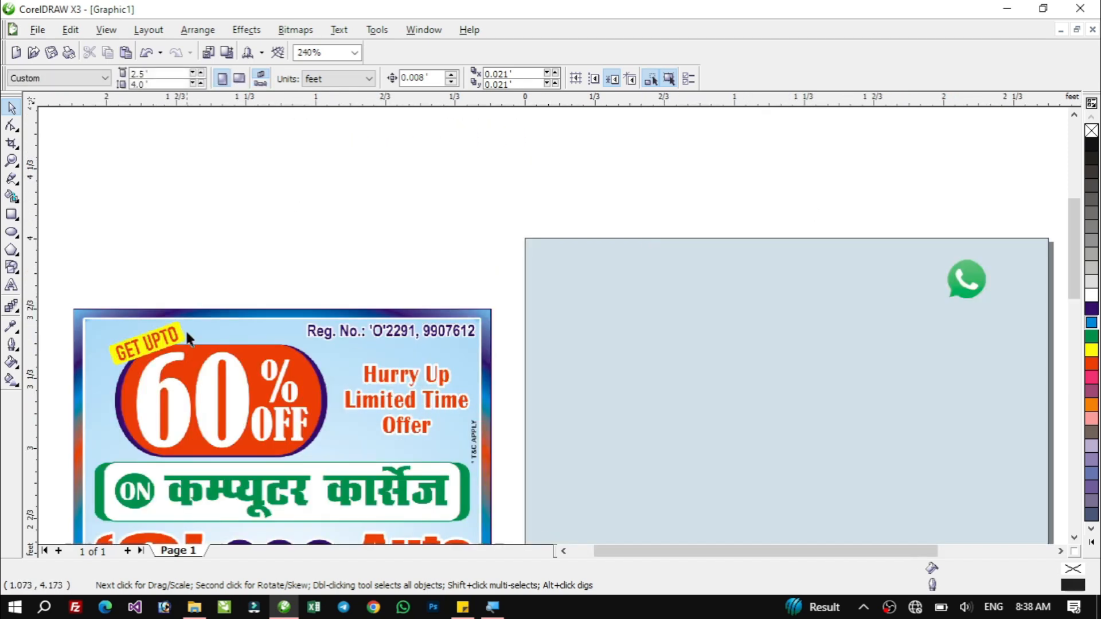
pyautogui.click(1075, 538)
pyautogui.click(1075, 538)
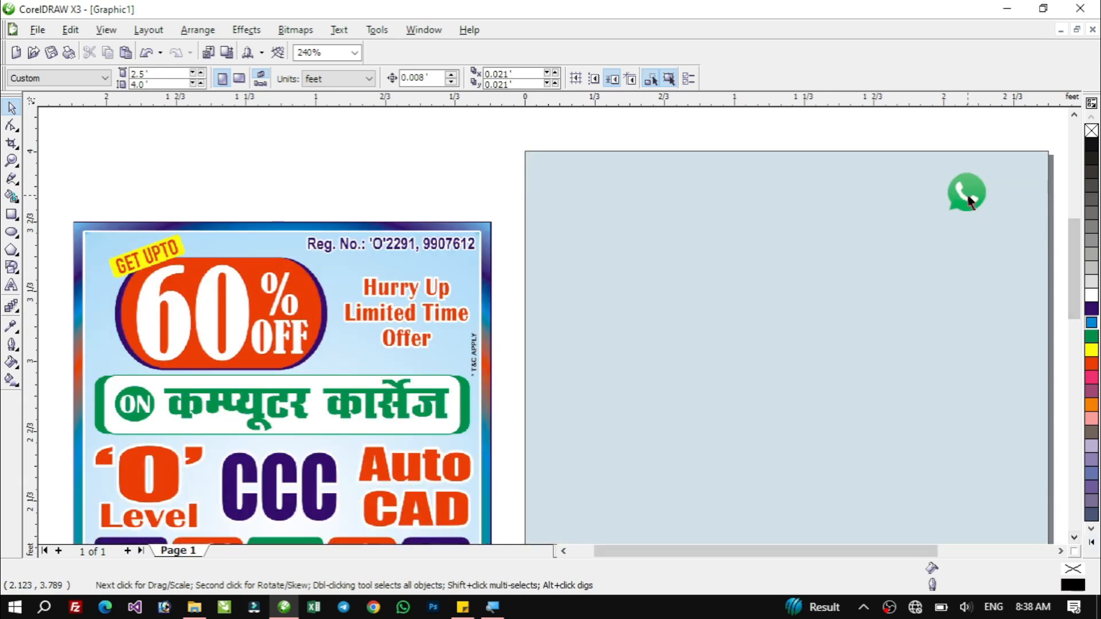
pyautogui.moveTo(967, 193); pyautogui.dragTo(433, 156)
pyautogui.click(929, 152)
pyautogui.click(930, 162)
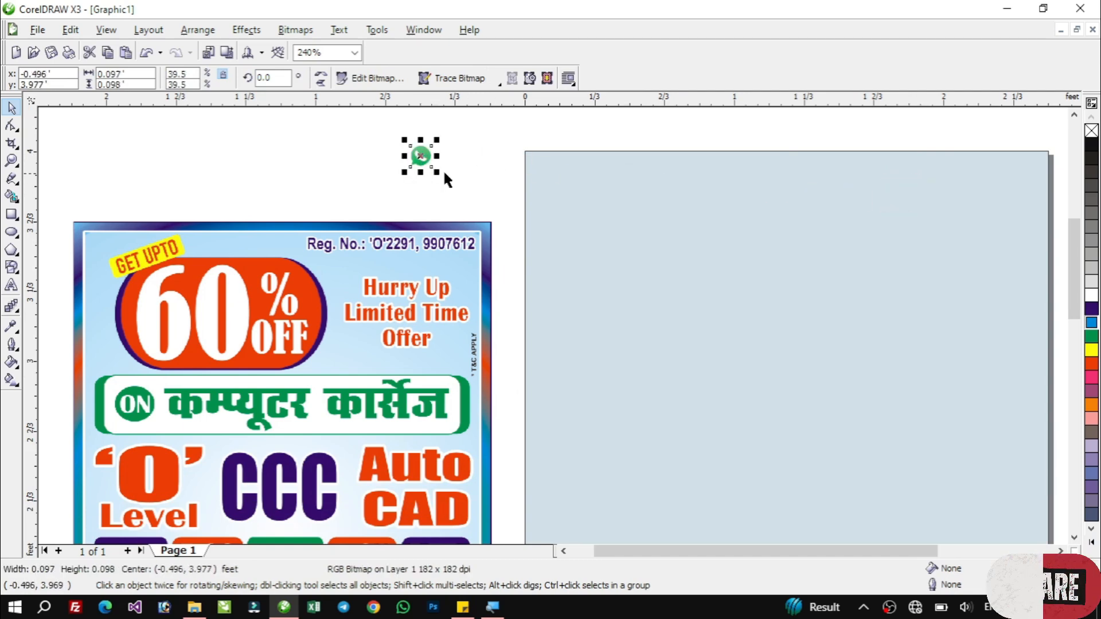
pyautogui.click(470, 168)
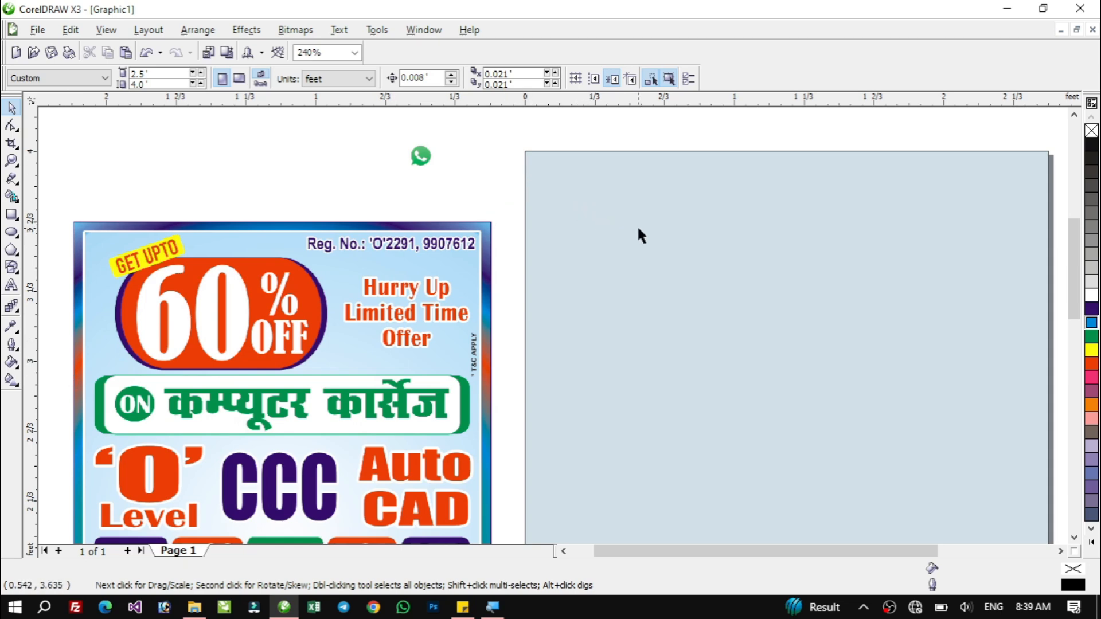
# Create a slightly smaller copy of the page background rectangle, about 2.392 × 3.828 ft, inset inside it.
pyautogui.click(562, 172)
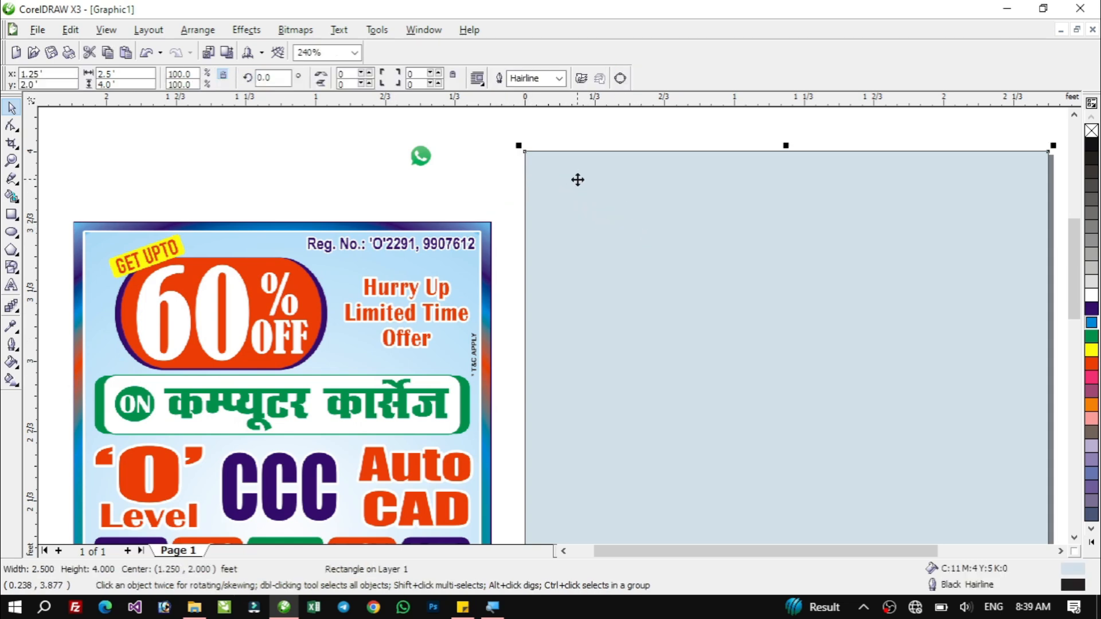
pyautogui.moveTo(518, 147)
pyautogui.mouseDown()
pyautogui.moveTo(541, 219)
pyautogui.moveTo(528, 160)
pyautogui.mouseUp()
pyautogui.rightClick(528, 160)
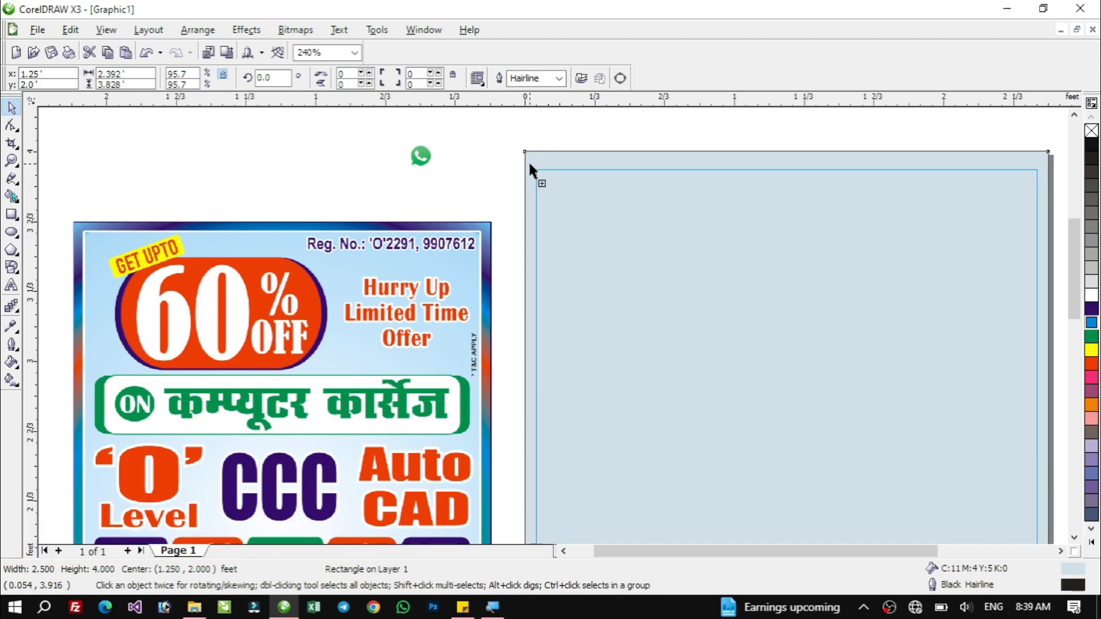
pyautogui.moveTo(528, 160); pyautogui.dragTo(530, 164)
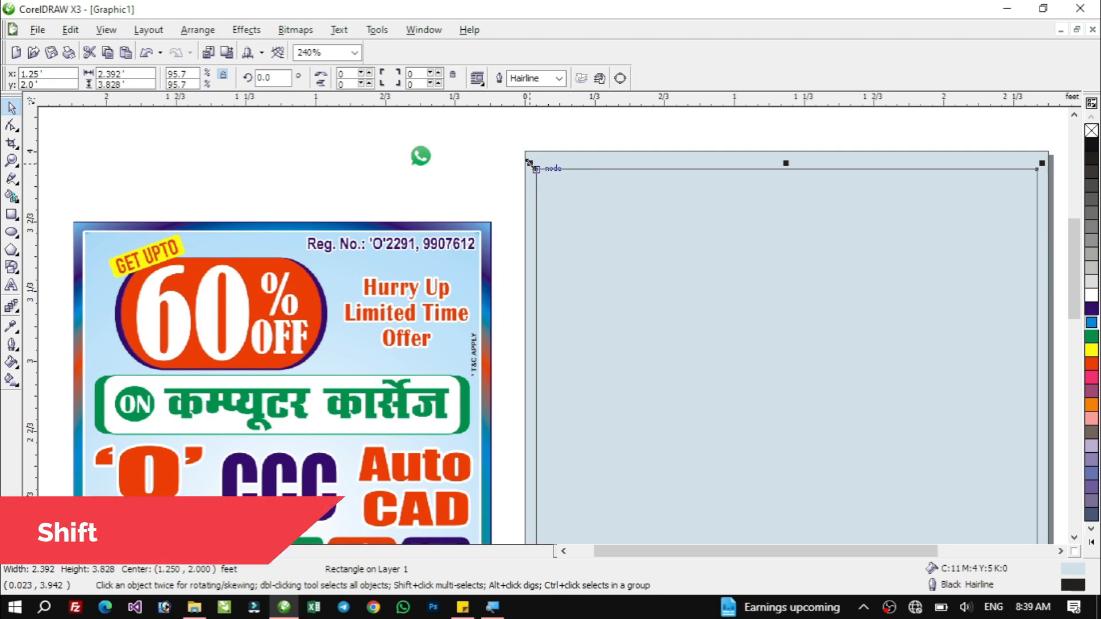
pyautogui.moveTo(528, 162); pyautogui.dragTo(543, 181)
pyautogui.rightClick(543, 180)
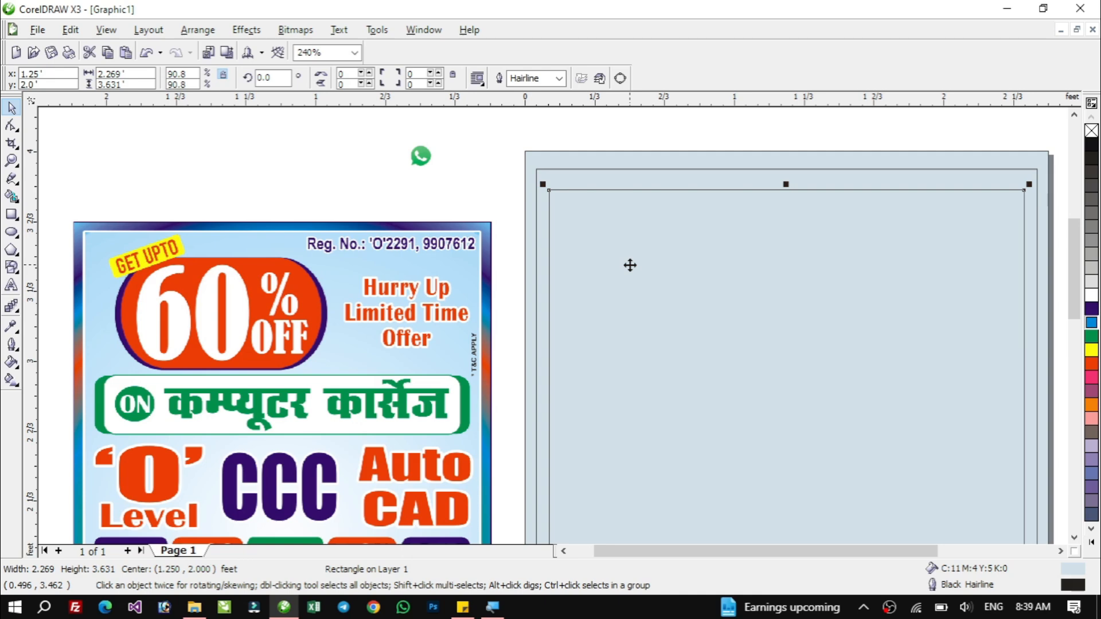
pyautogui.press('Delete')
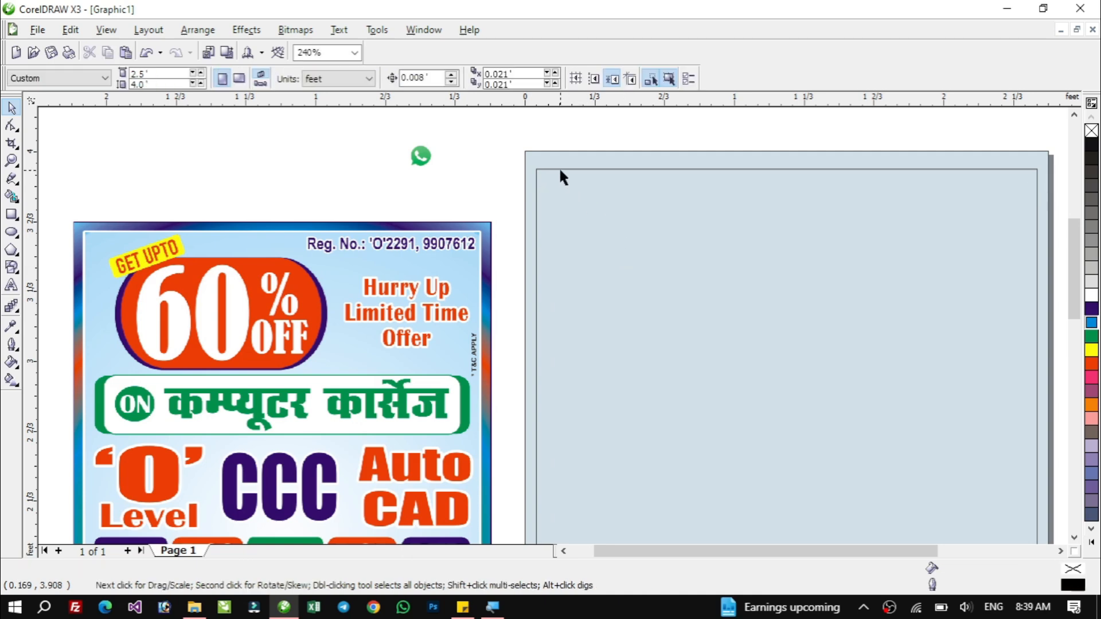
pyautogui.click(574, 203)
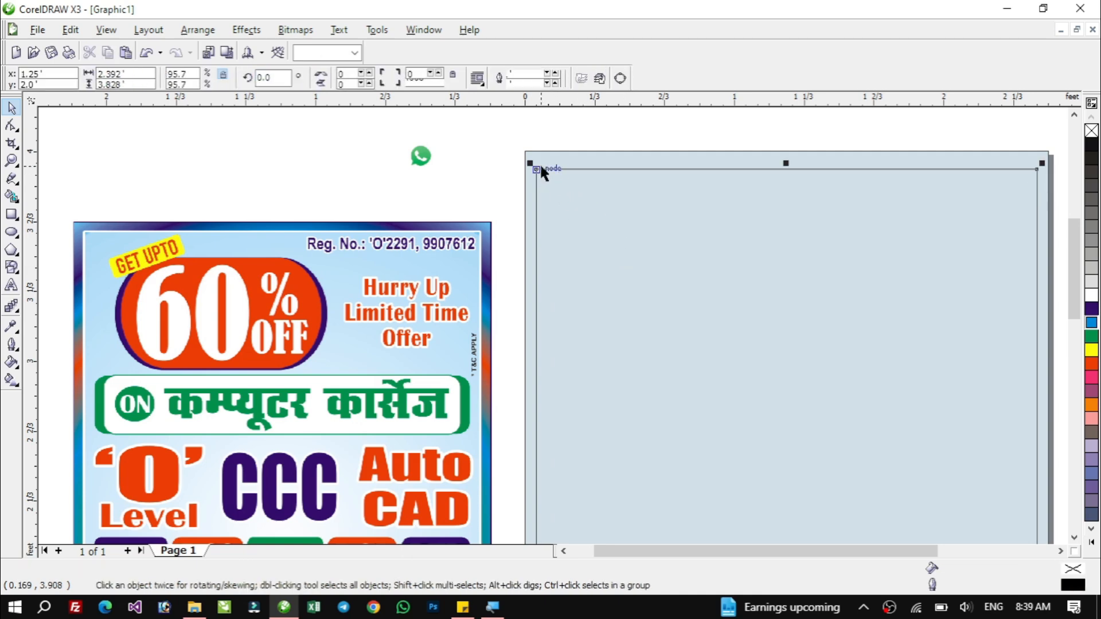
pyautogui.click(703, 161)
pyautogui.click(574, 187)
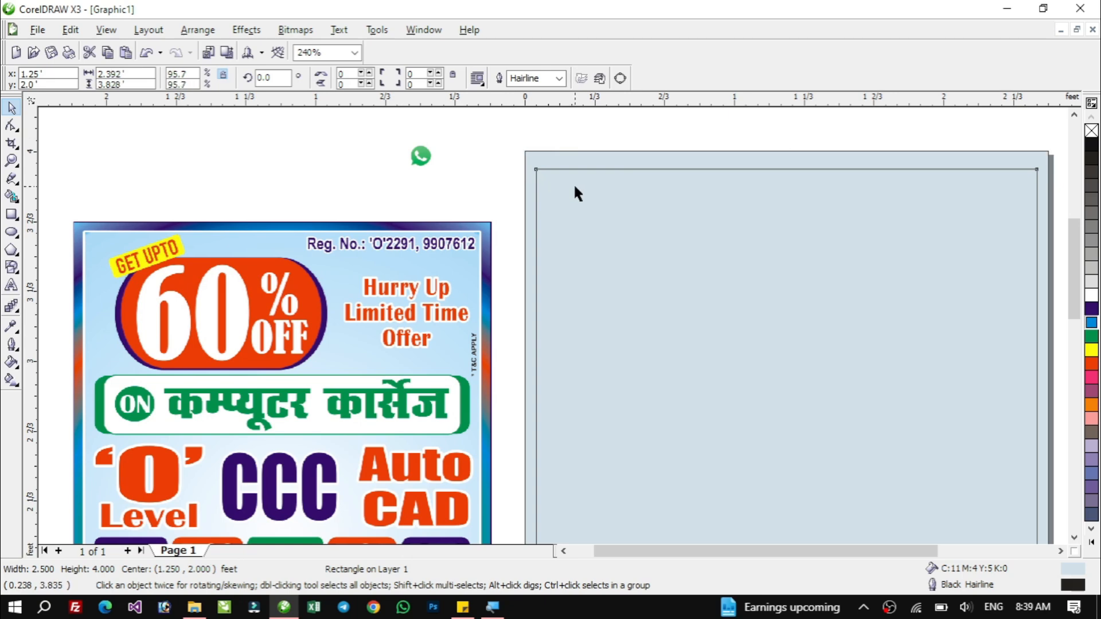
pyautogui.click(551, 153)
pyautogui.click(560, 192)
pyautogui.click(779, 136)
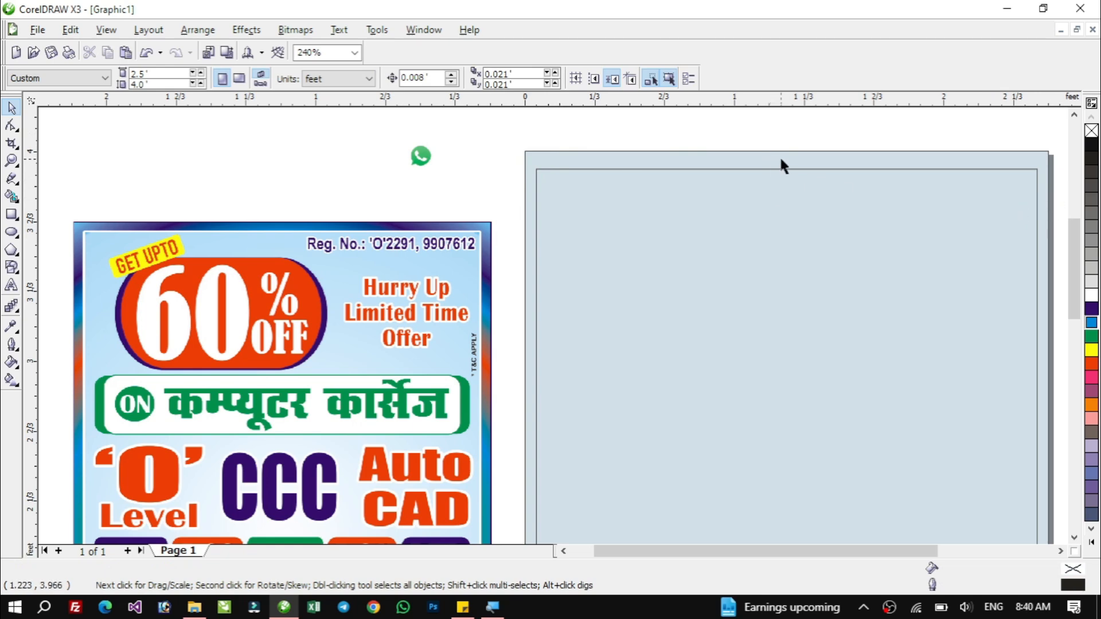
# Try to stretch the inner rectangle's top edge upward, then undo the change.
pyautogui.press('F4')
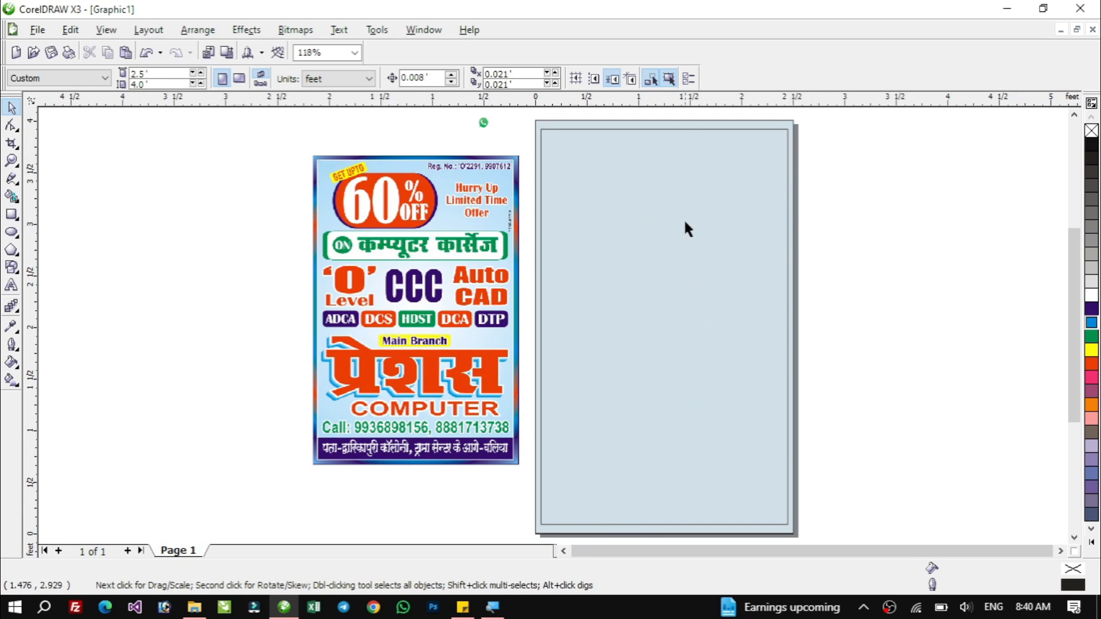
pyautogui.press('F2')
pyautogui.moveTo(524, 114); pyautogui.dragTo(803, 183)
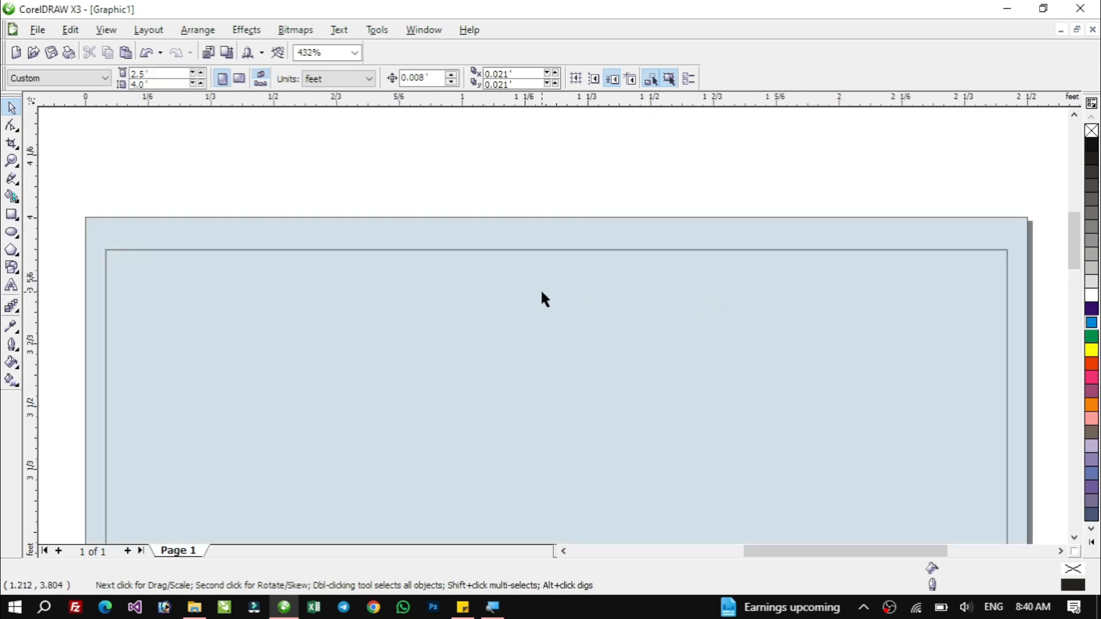
pyautogui.click(541, 292)
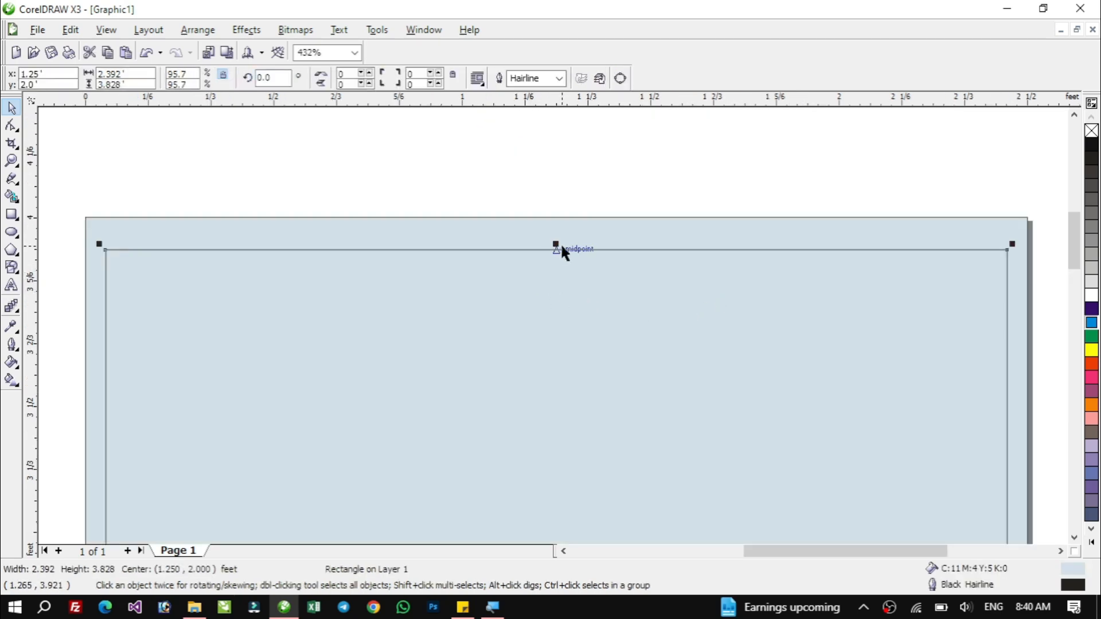
pyautogui.moveTo(553, 245); pyautogui.dragTo(567, 231)
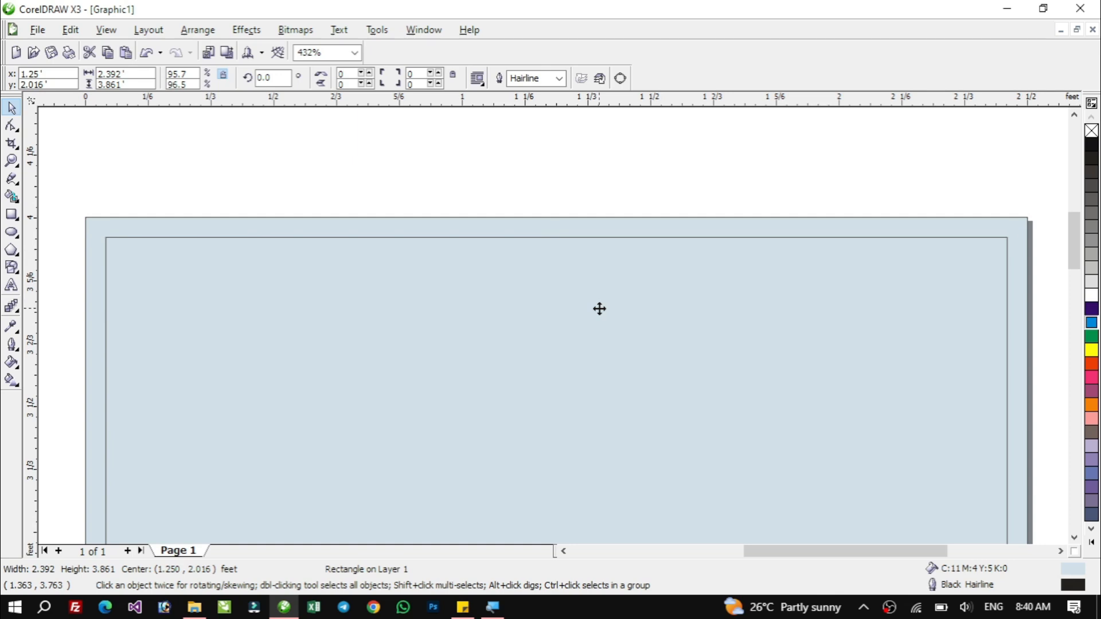
pyautogui.hotkey('ctrl', 'z')
# Resize the inner rectangle from its top edge to a height of about 3.88 ft.
pyautogui.press('F4')
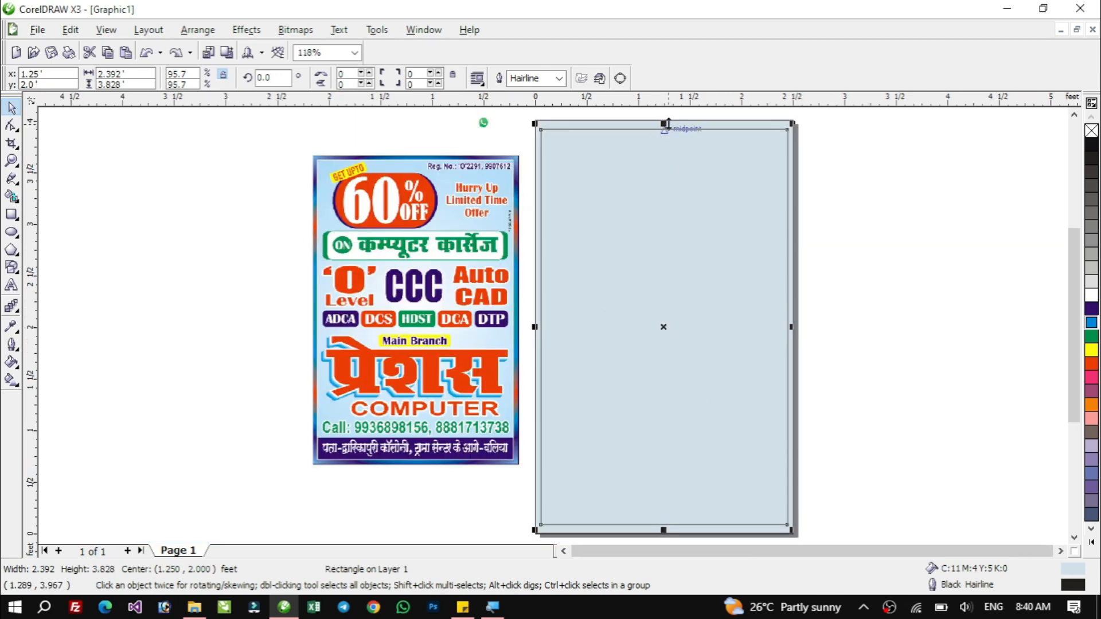
pyautogui.moveTo(669, 120); pyautogui.dragTo(691, 120)
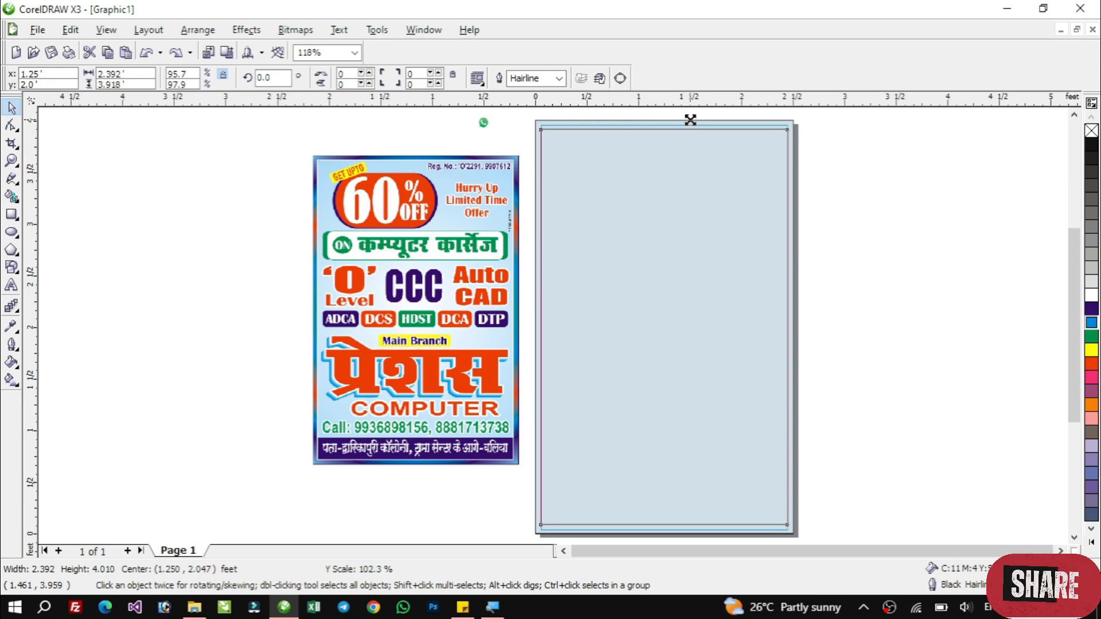
pyautogui.moveTo(690, 119); pyautogui.dragTo(690, 119)
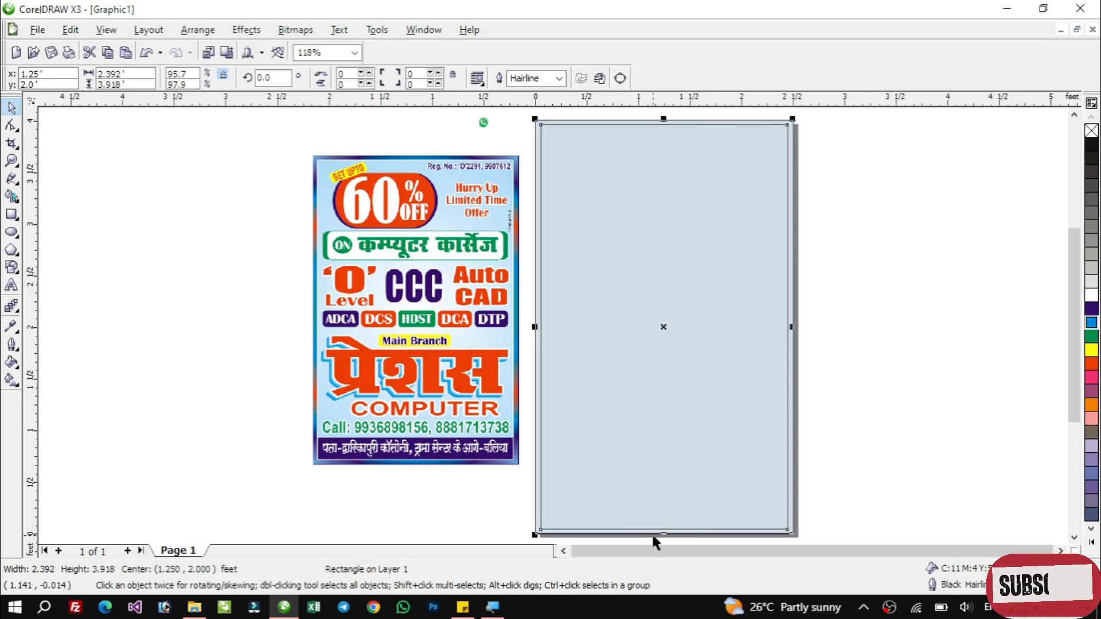
pyautogui.press('z')
pyautogui.moveTo(529, 119); pyautogui.dragTo(814, 190)
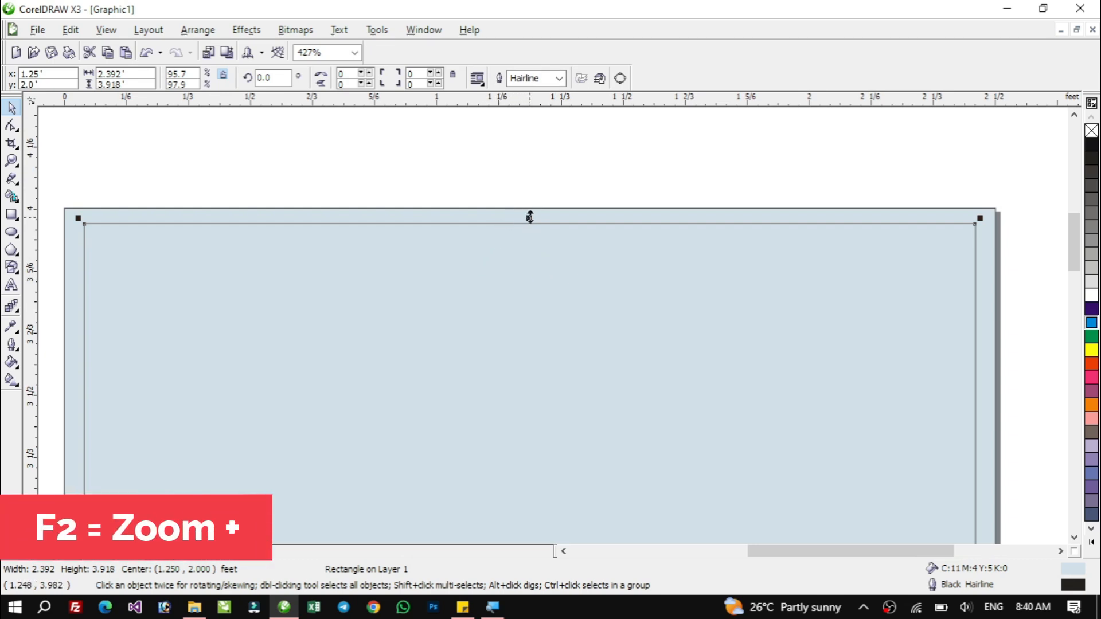
pyautogui.moveTo(530, 217); pyautogui.dragTo(552, 229)
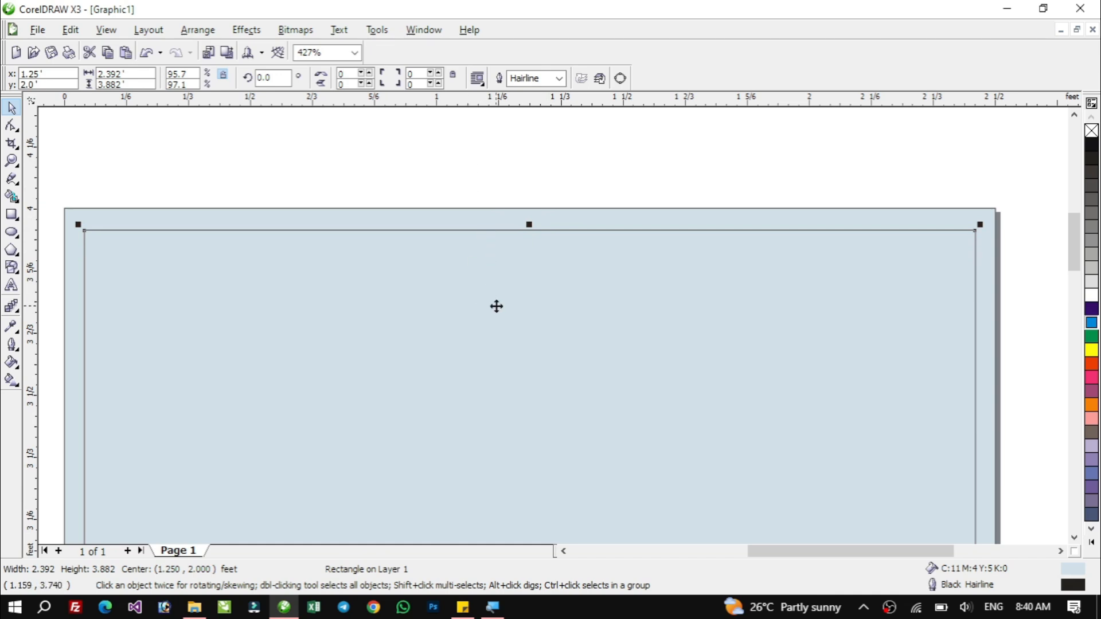
# Give the outer page rectangle a linear fountain fill from blue to dark purple.
pyautogui.click(642, 200)
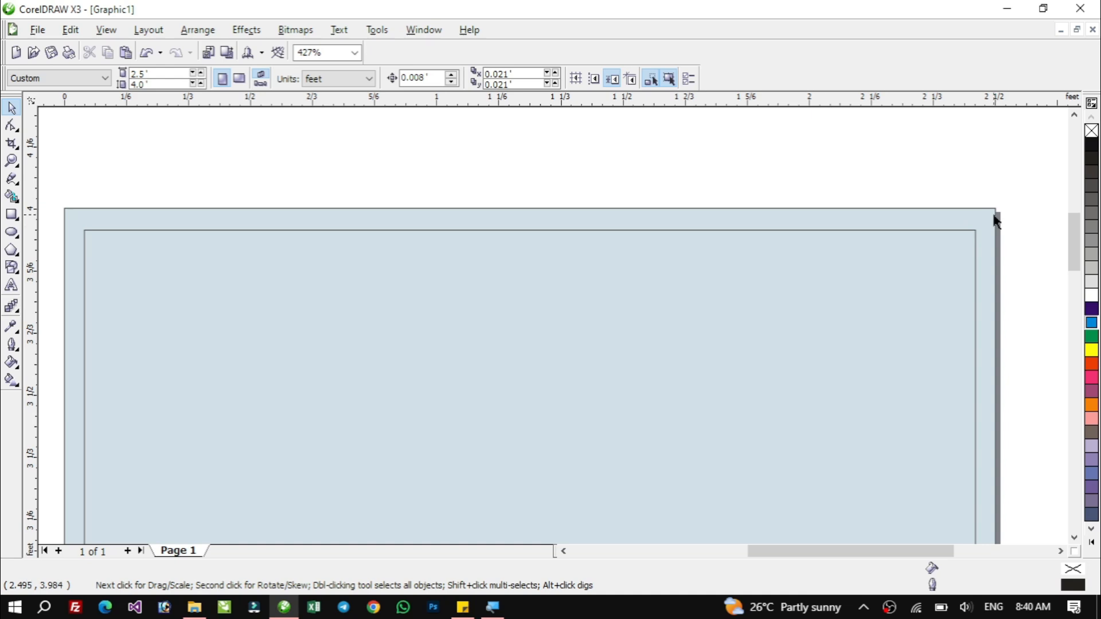
pyautogui.click(990, 227)
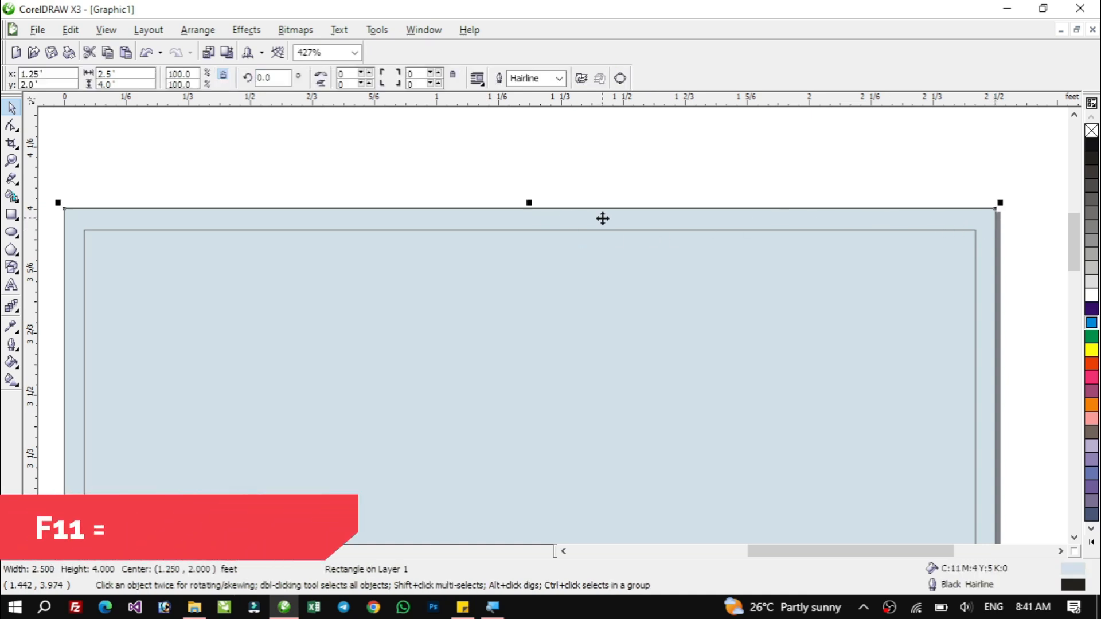
pyautogui.press('F11')
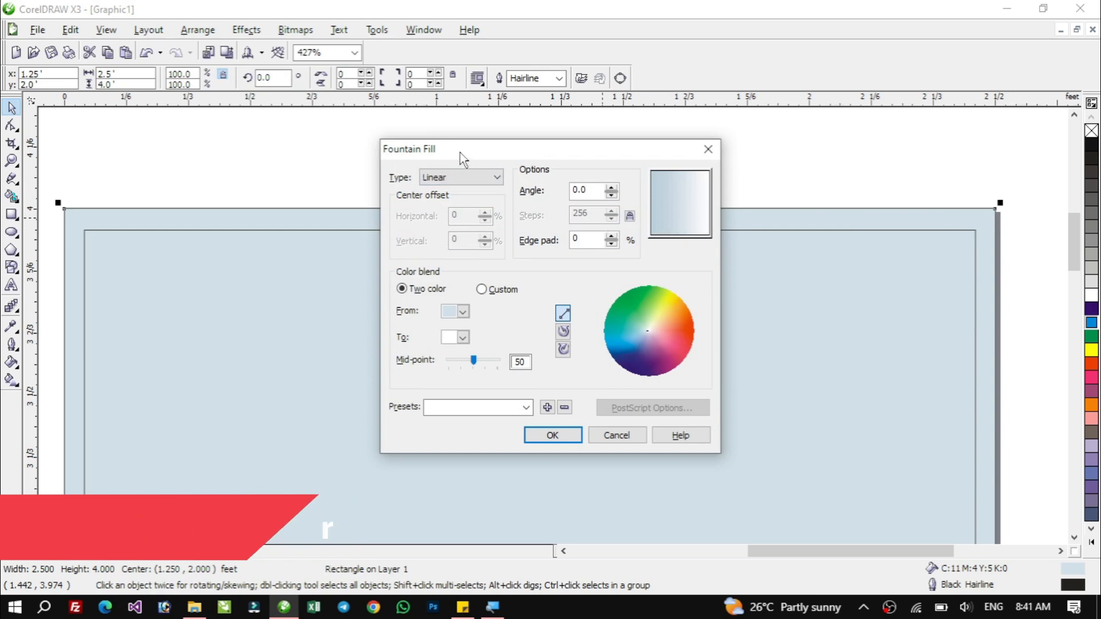
pyautogui.click(463, 312)
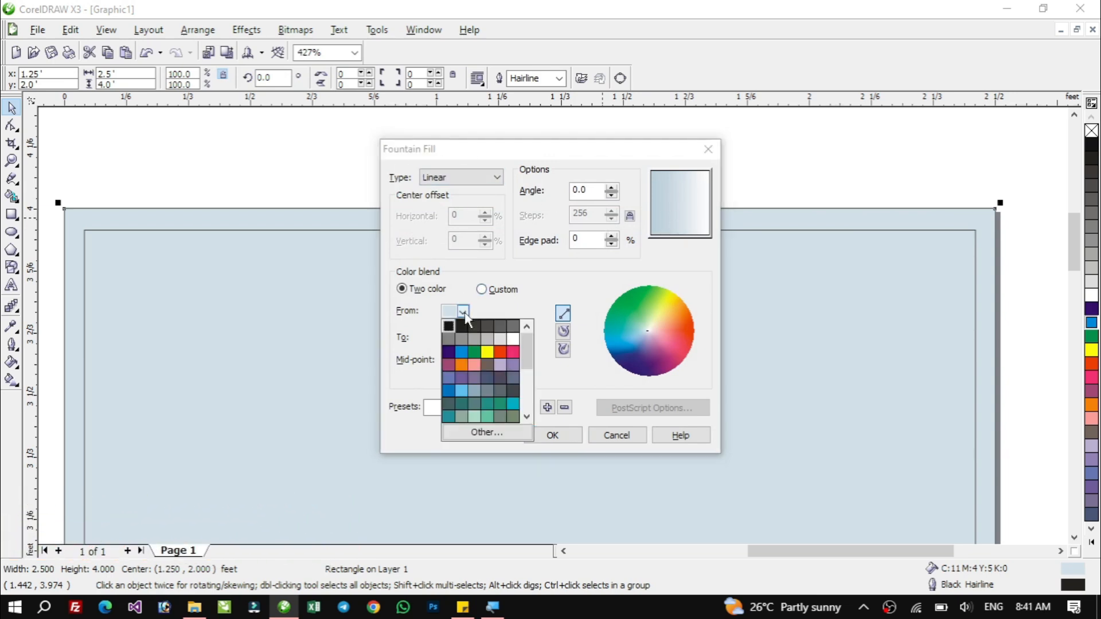
pyautogui.click(461, 352)
pyautogui.click(463, 337)
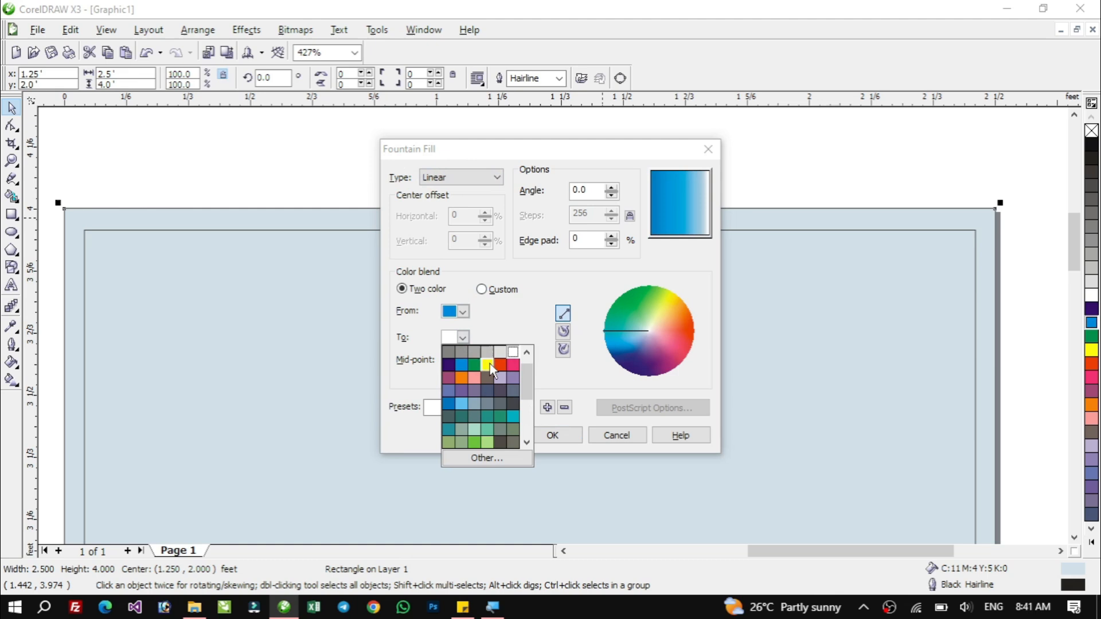
pyautogui.click(448, 365)
pyautogui.click(553, 436)
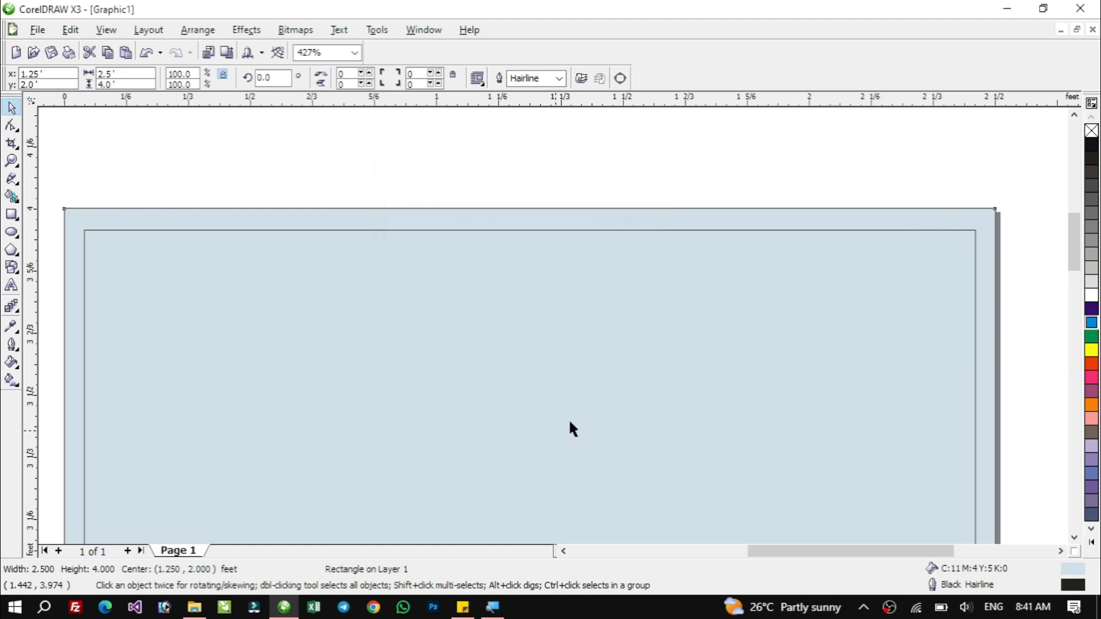
# Give the inner rectangle a linear fountain fill from green to orange.
pyautogui.click(502, 313)
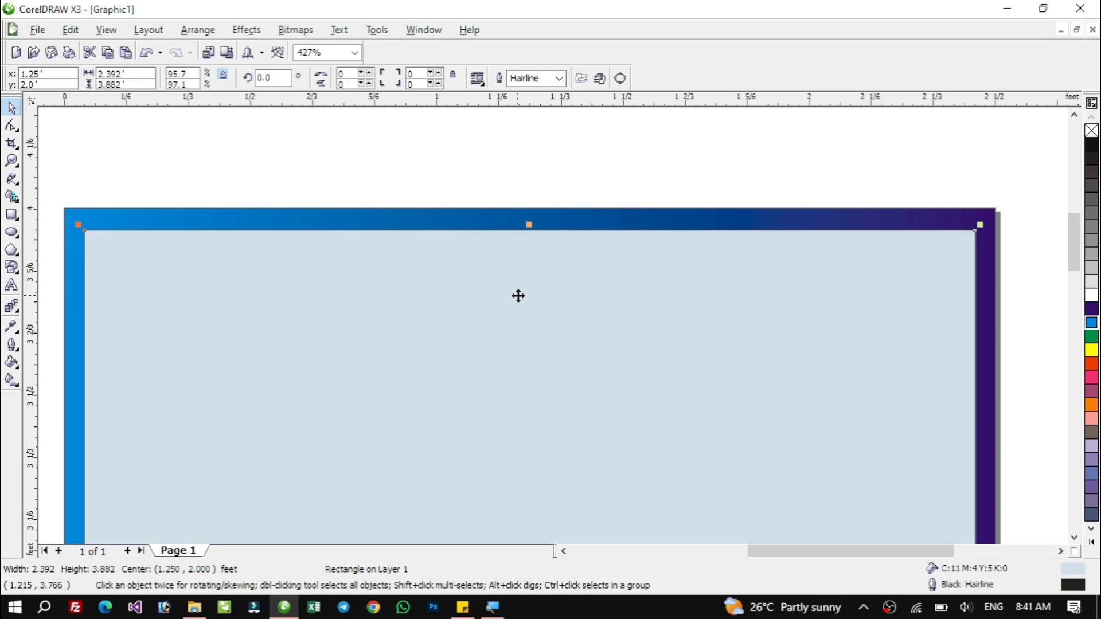
pyautogui.press('F11')
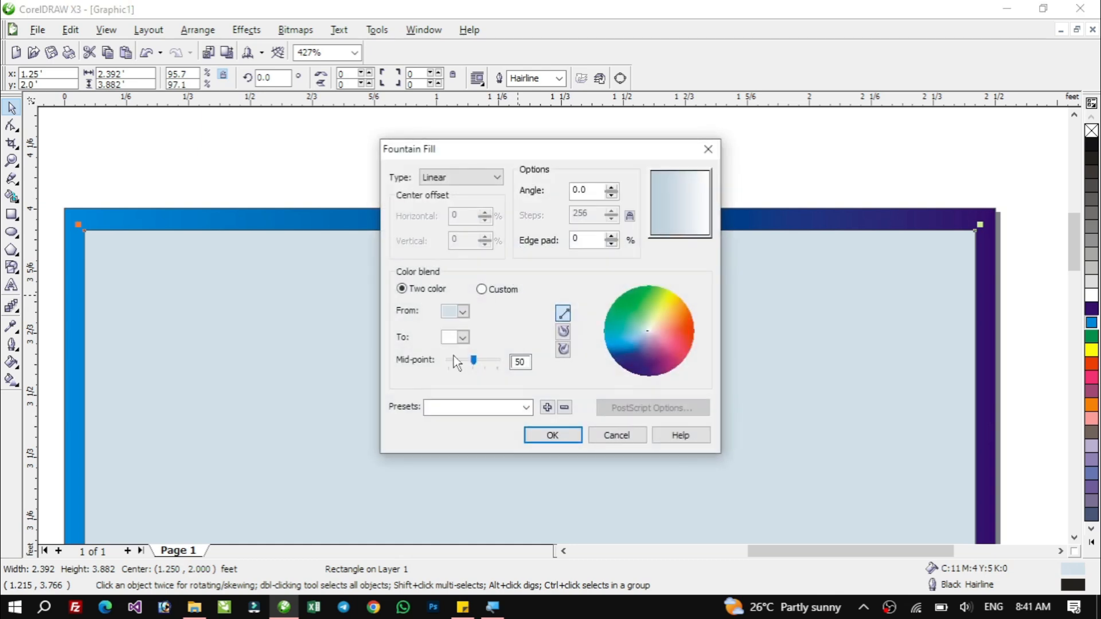
pyautogui.click(462, 312)
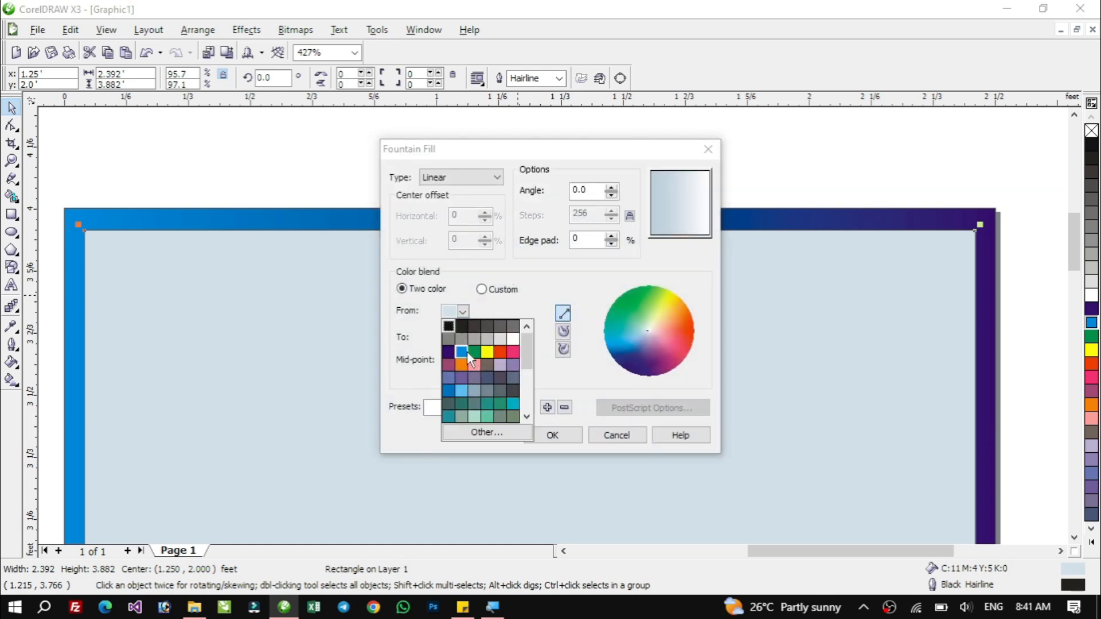
pyautogui.click(473, 350)
pyautogui.click(462, 338)
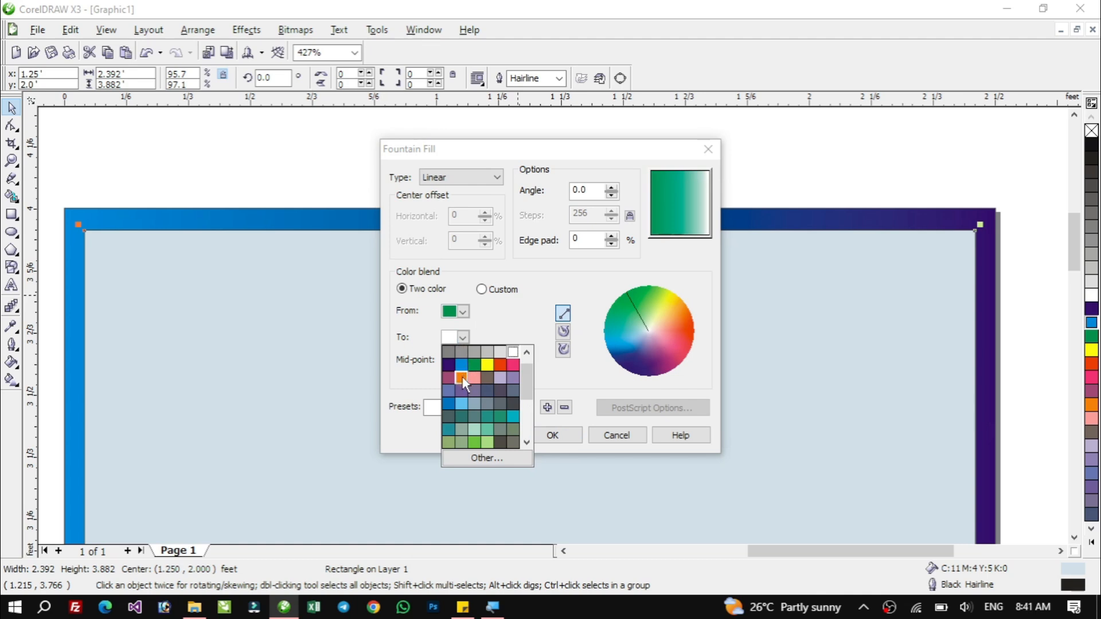
pyautogui.click(462, 378)
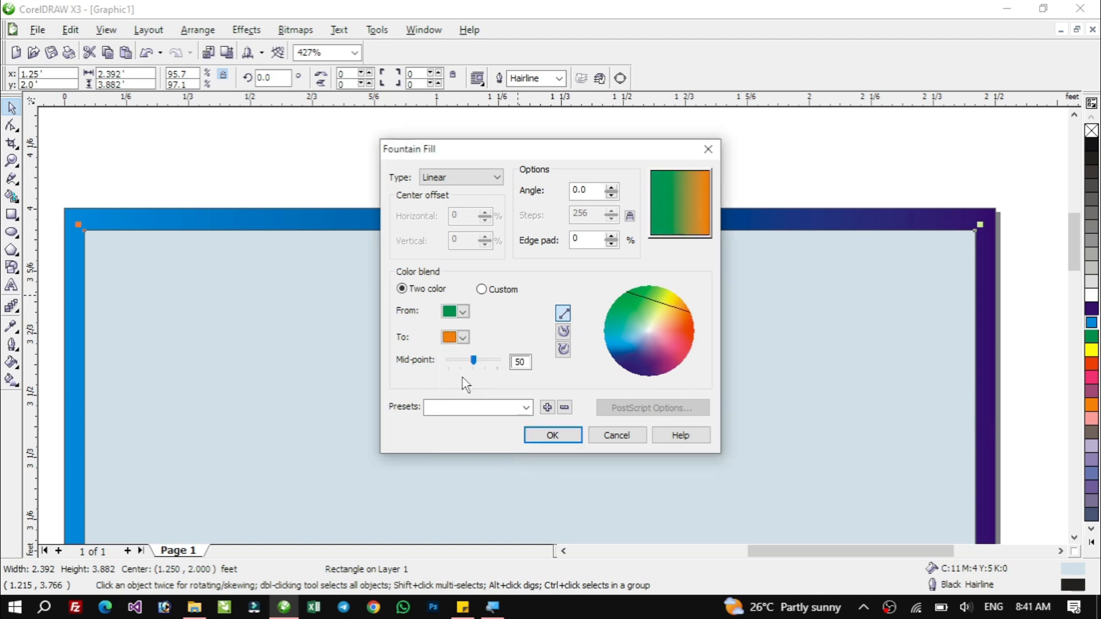
pyautogui.click(577, 429)
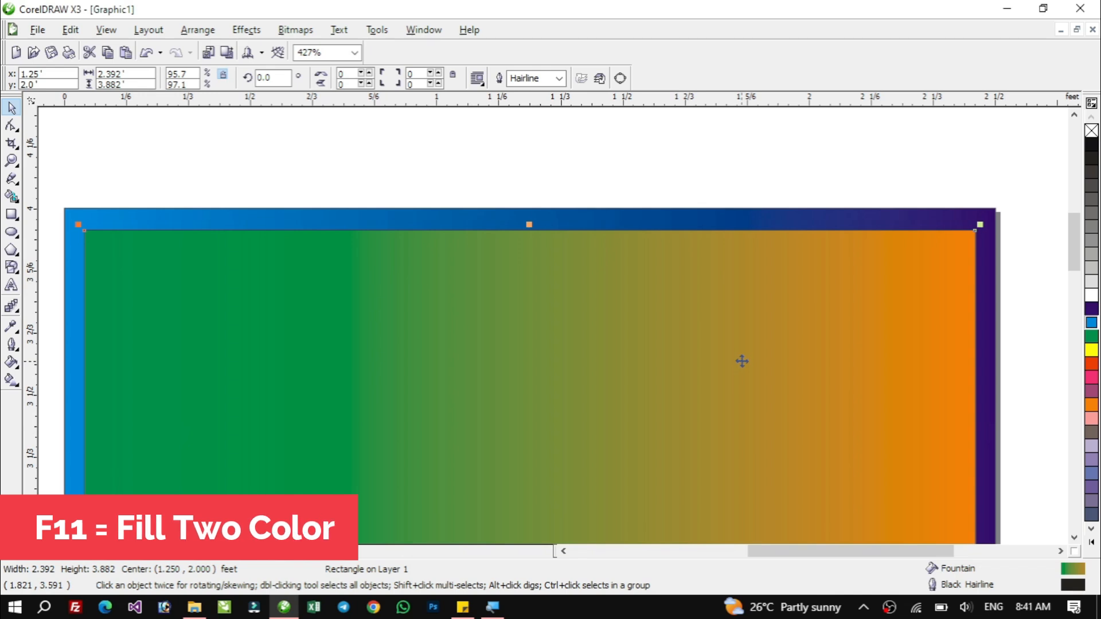
# Set the inner rectangle's fountain fill angle to -90° so the green-to-orange blend runs vertically.
pyautogui.press('F11')
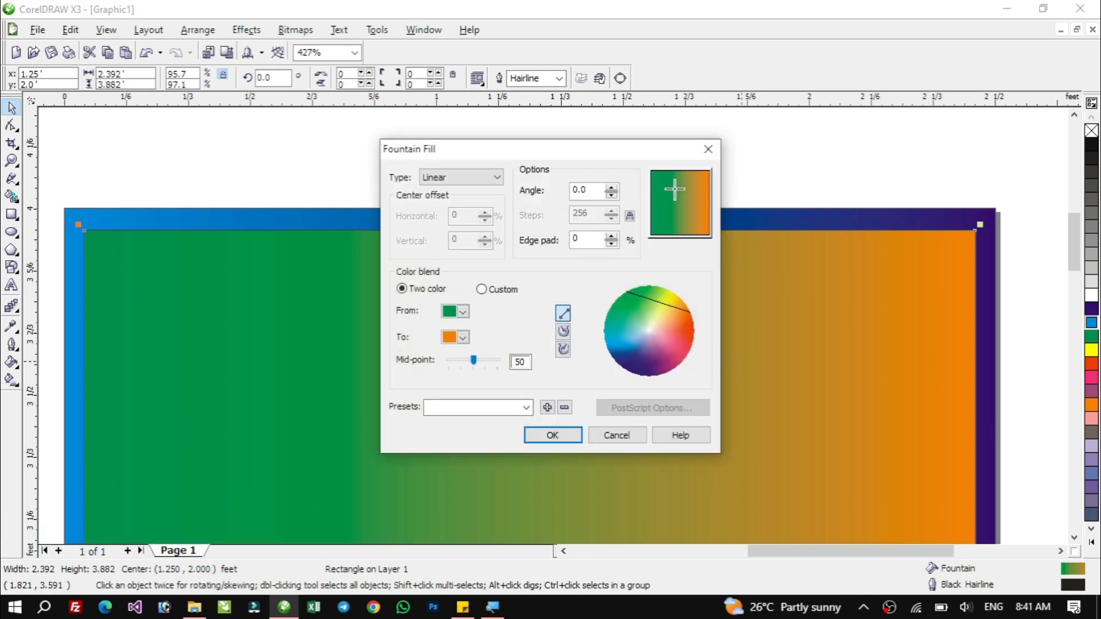
pyautogui.moveTo(674, 189); pyautogui.dragTo(680, 234)
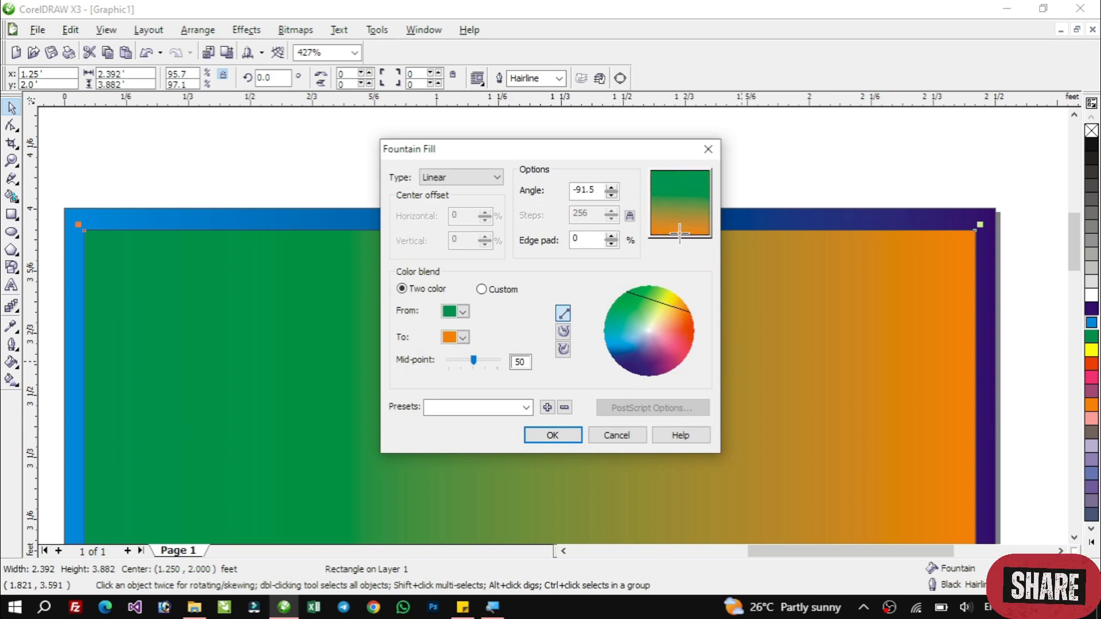
pyautogui.doubleClick(581, 190)
pyautogui.write('-90')
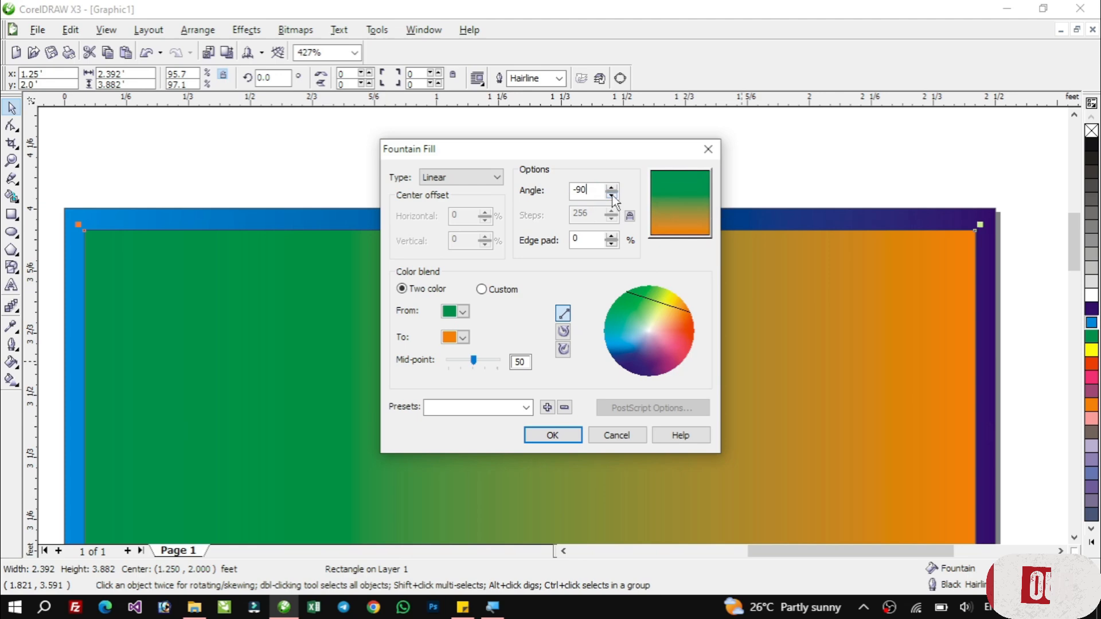
pyautogui.click(552, 435)
# Fill the inner rectangle with a flat 10% Black.
pyautogui.press('F4')
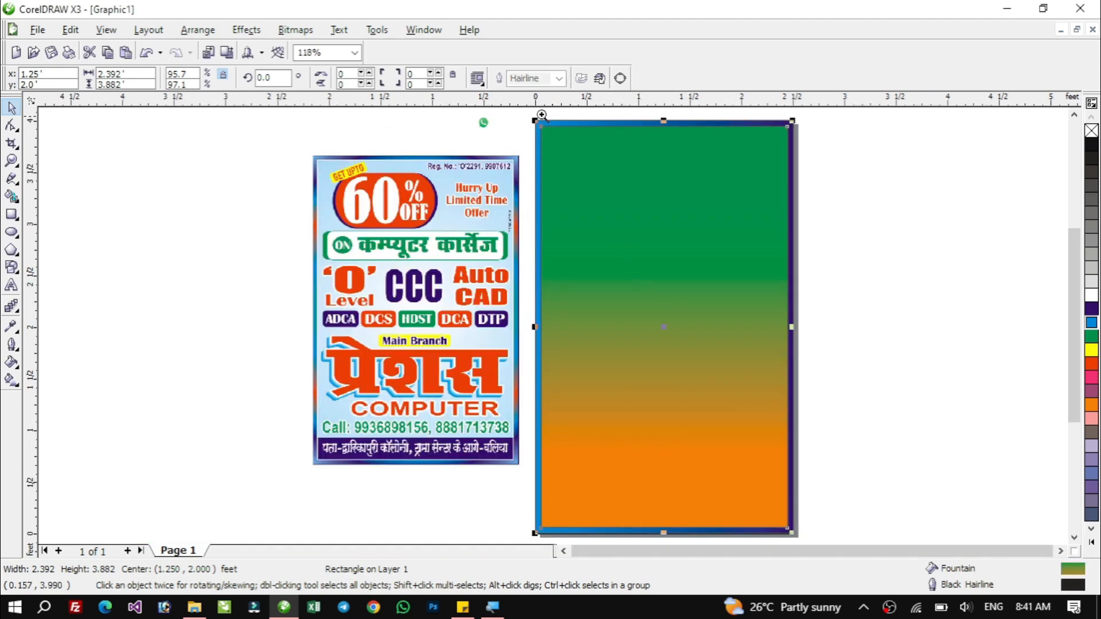
pyautogui.moveTo(522, 115); pyautogui.dragTo(803, 216)
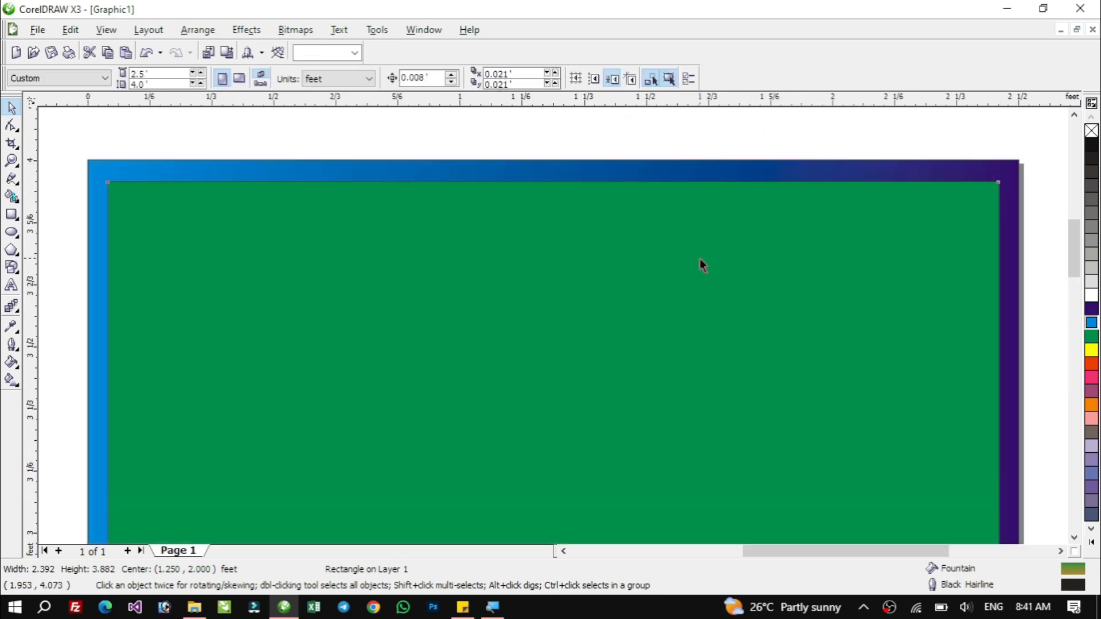
pyautogui.click(703, 265)
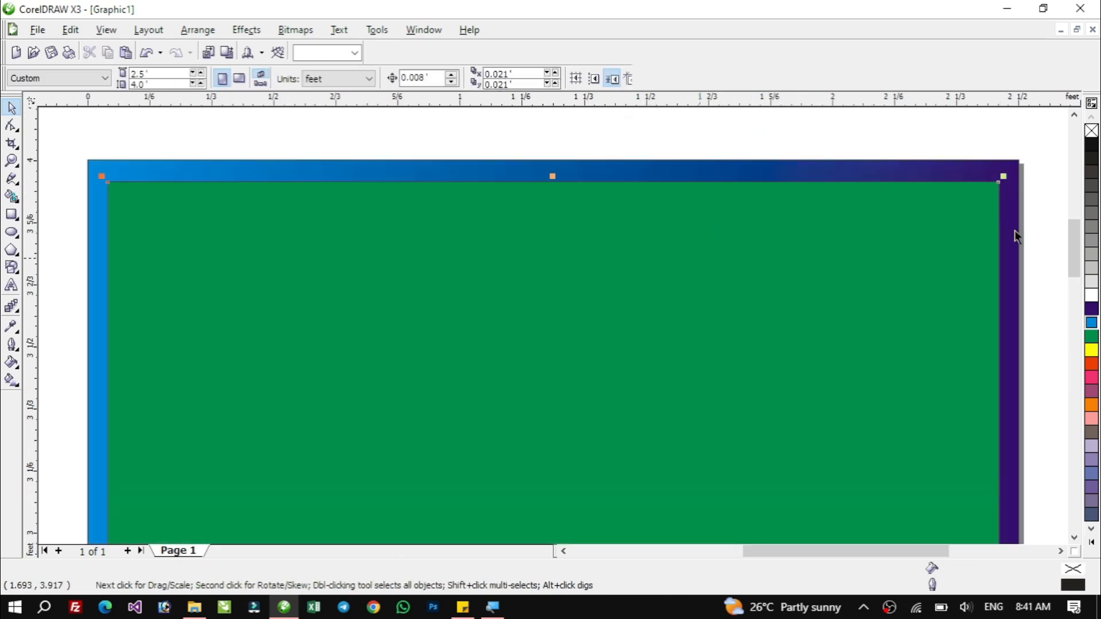
pyautogui.click(1091, 281)
# Give the outer rectangle a red 24 pt outline with rounded corners and caps, behind fill and scaled with image.
pyautogui.click(1016, 172)
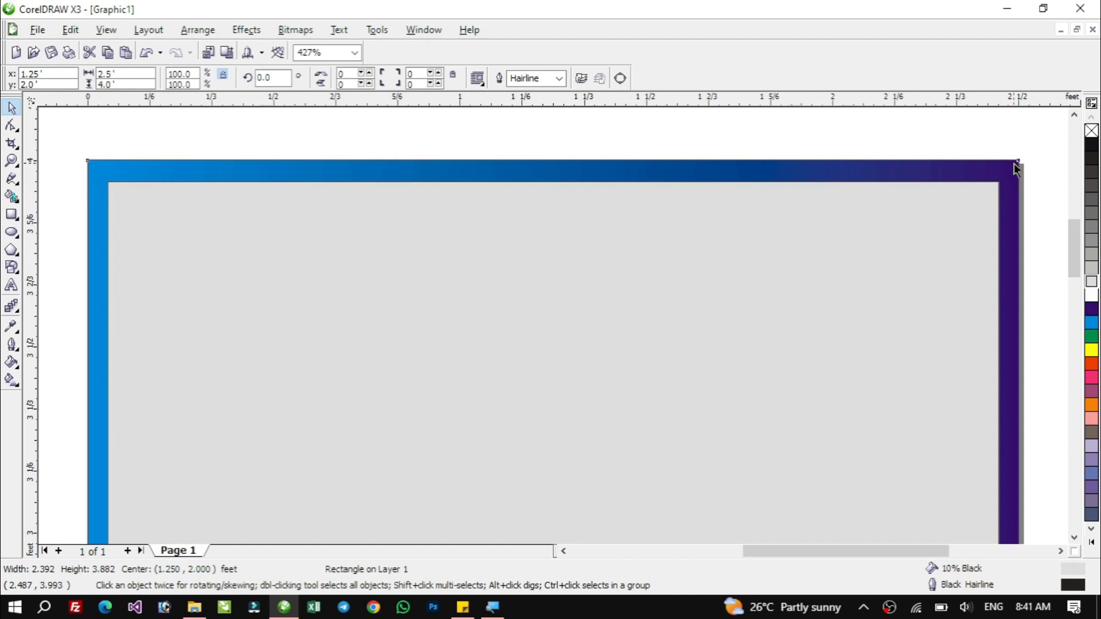
pyautogui.rightClick(1092, 364)
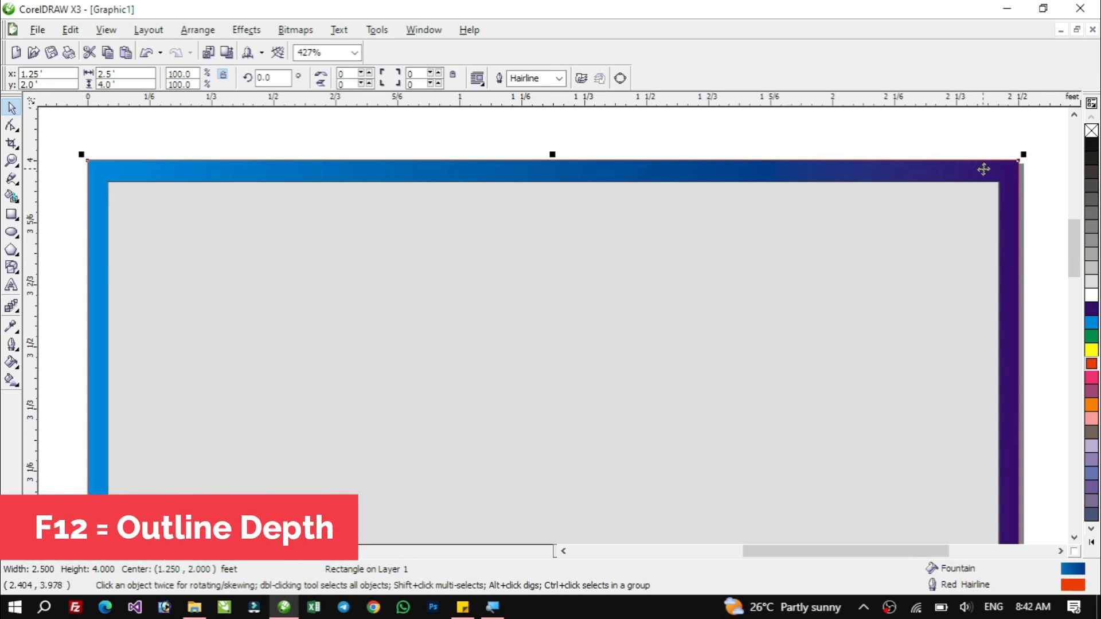
pyautogui.press('F12')
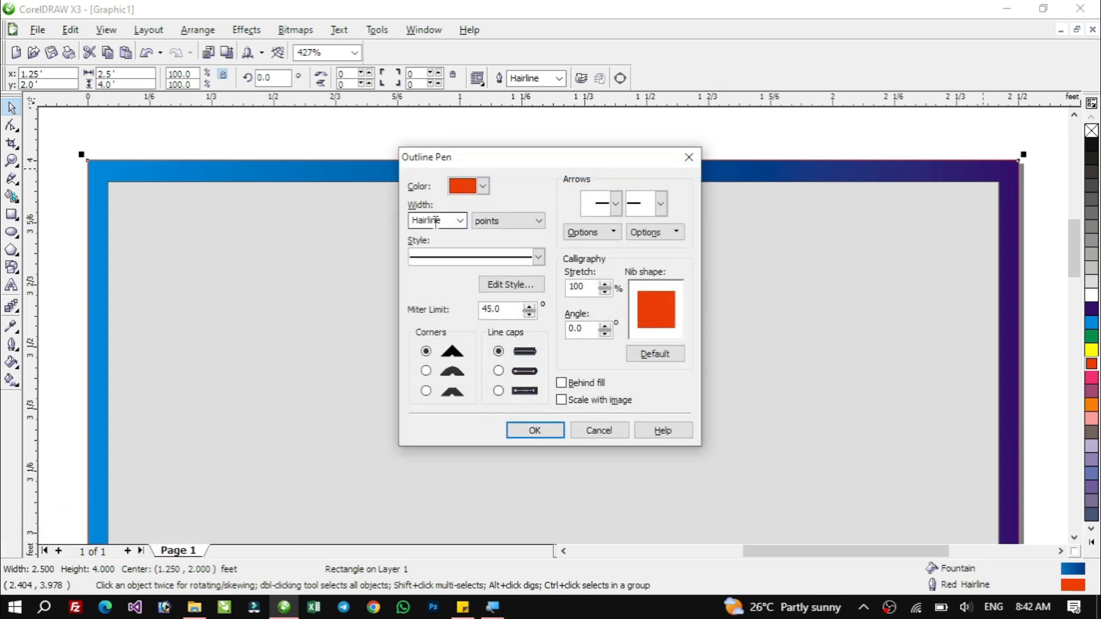
pyautogui.click(461, 221)
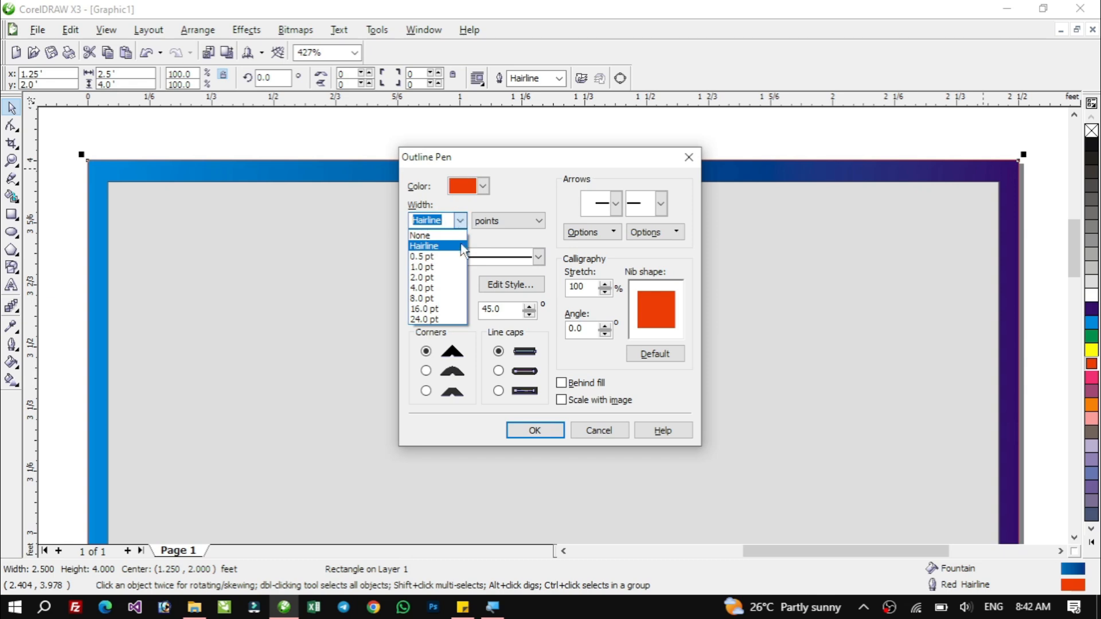
pyautogui.click(435, 318)
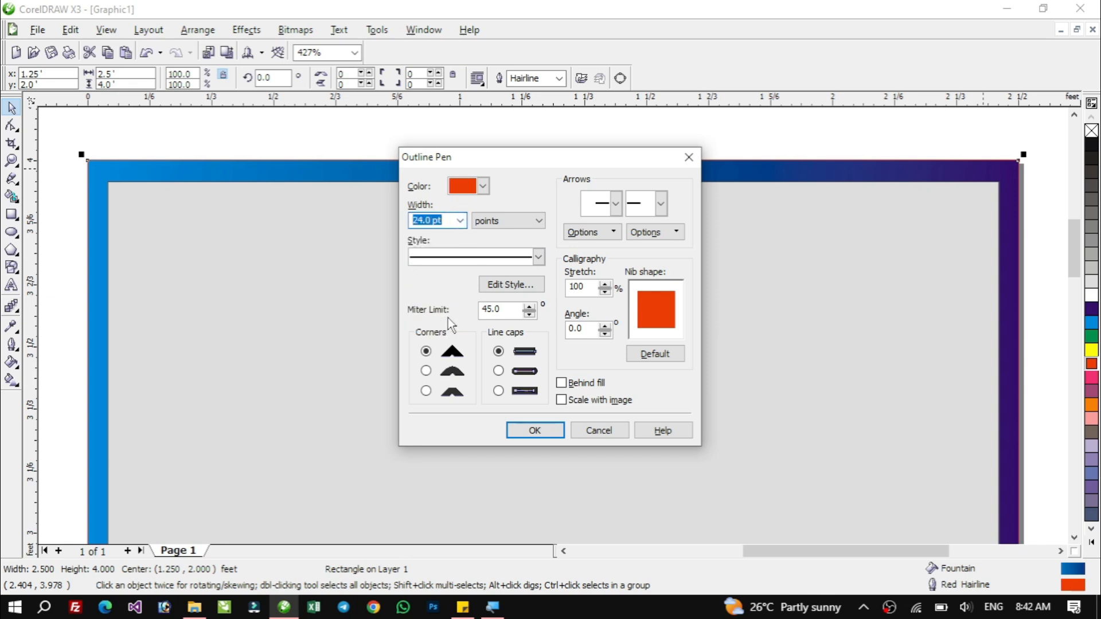
pyautogui.click(561, 383)
pyautogui.click(559, 400)
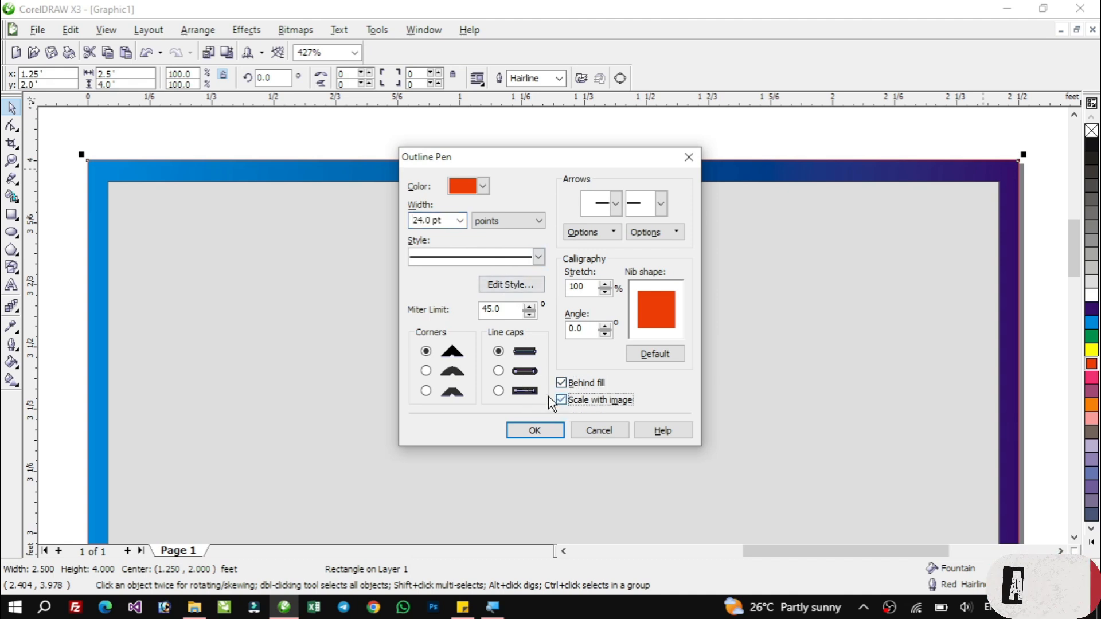
pyautogui.click(498, 371)
pyautogui.click(426, 371)
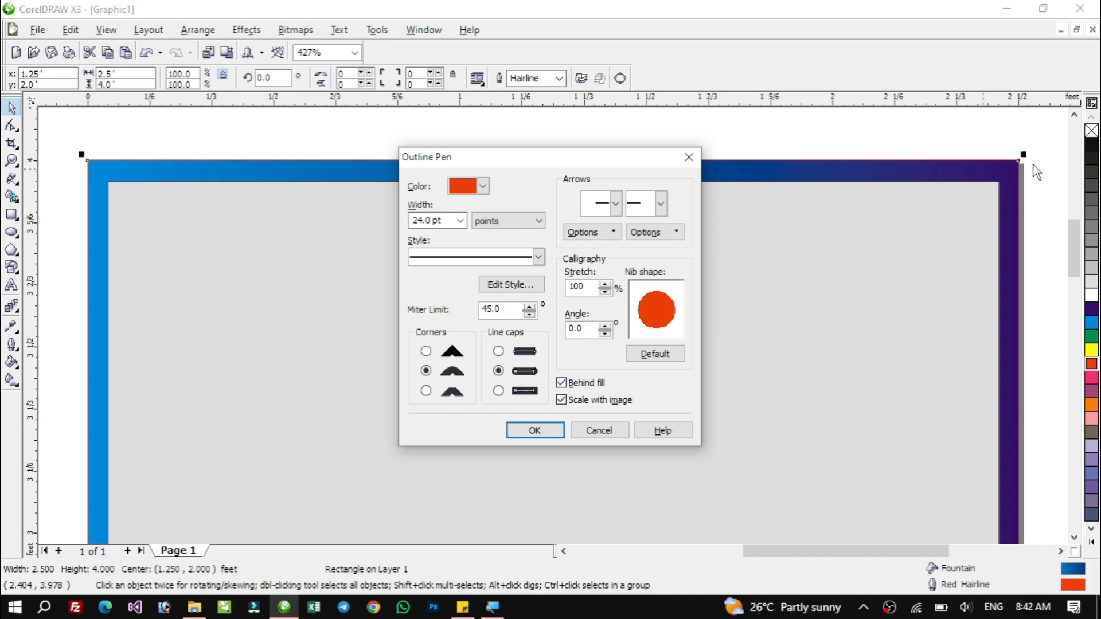
pyautogui.click(534, 431)
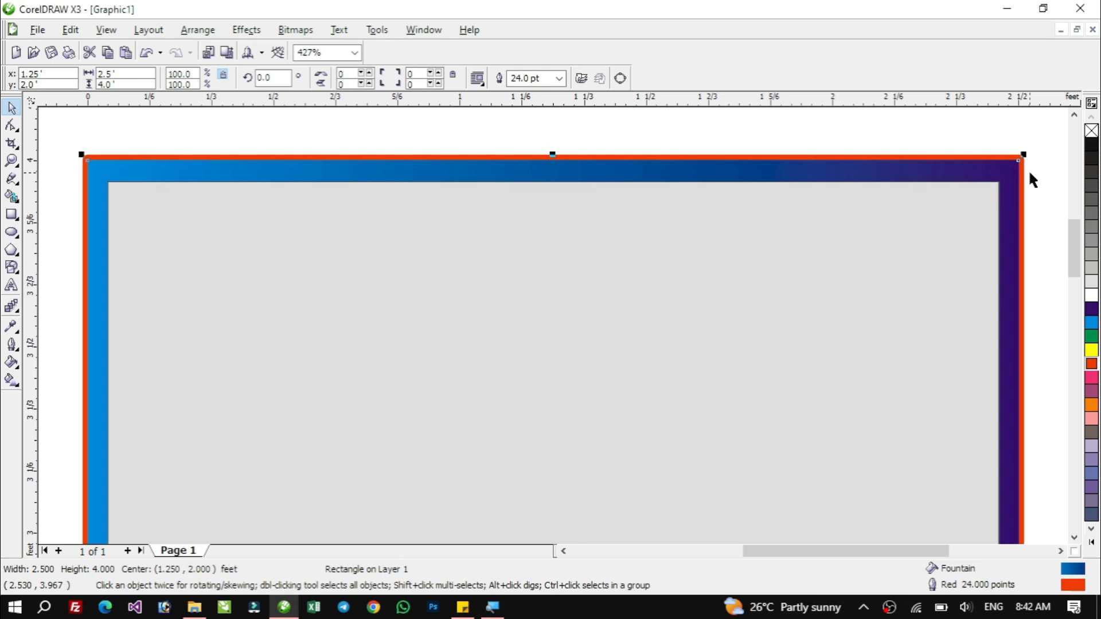
# Widen the outer rectangle's outline to 40 pt and then 70 pt, and finally remove its outline.
pyautogui.press('F12')
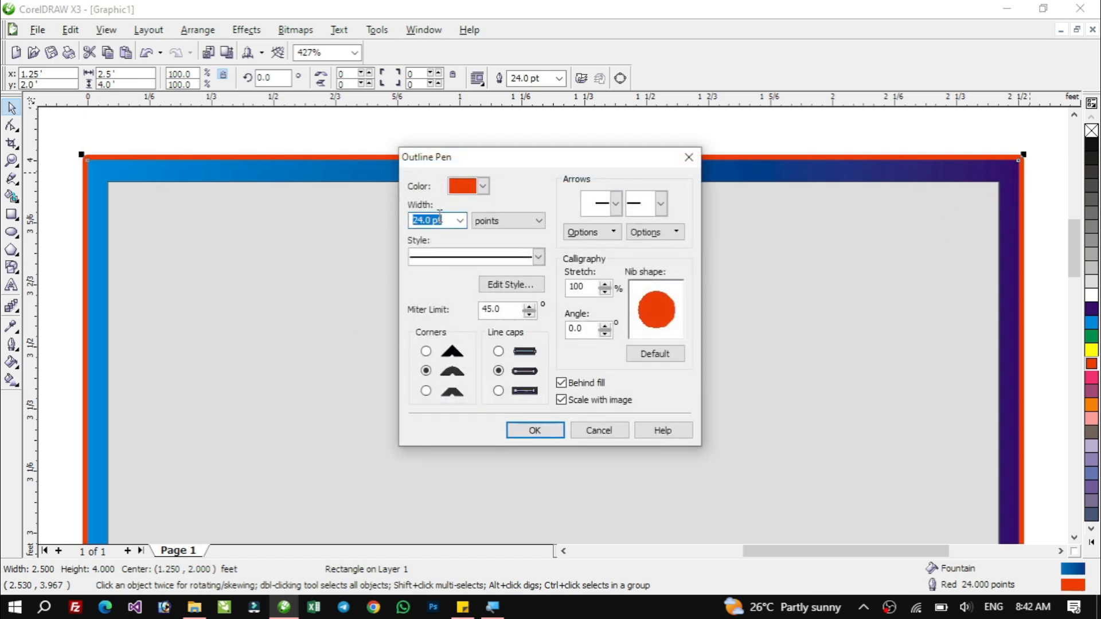
pyautogui.write('40')
pyautogui.click(538, 436)
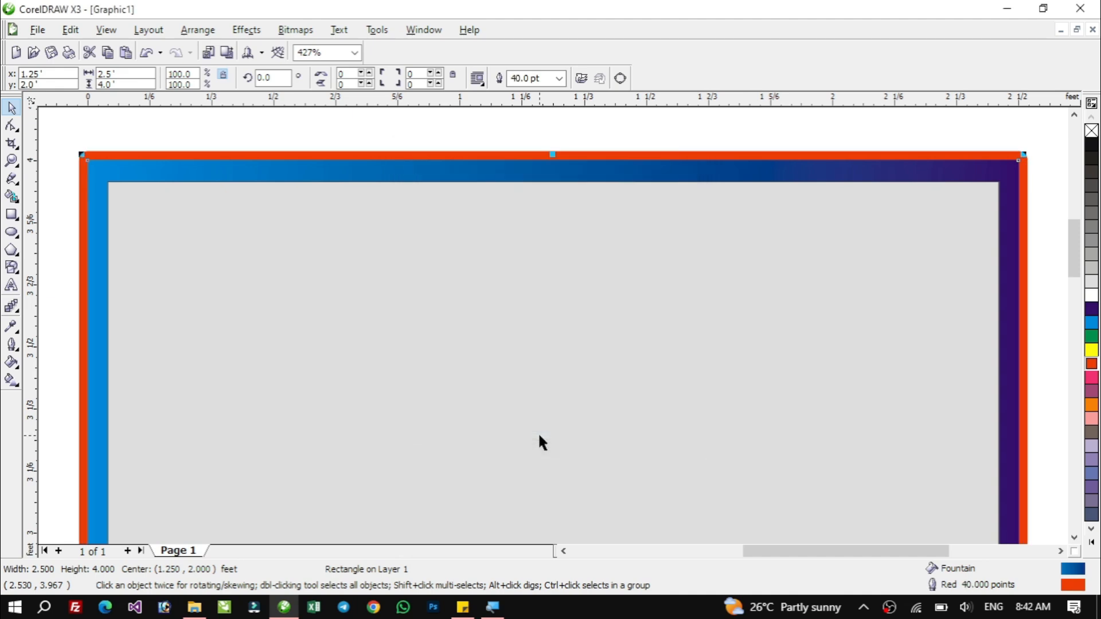
pyautogui.press('F12')
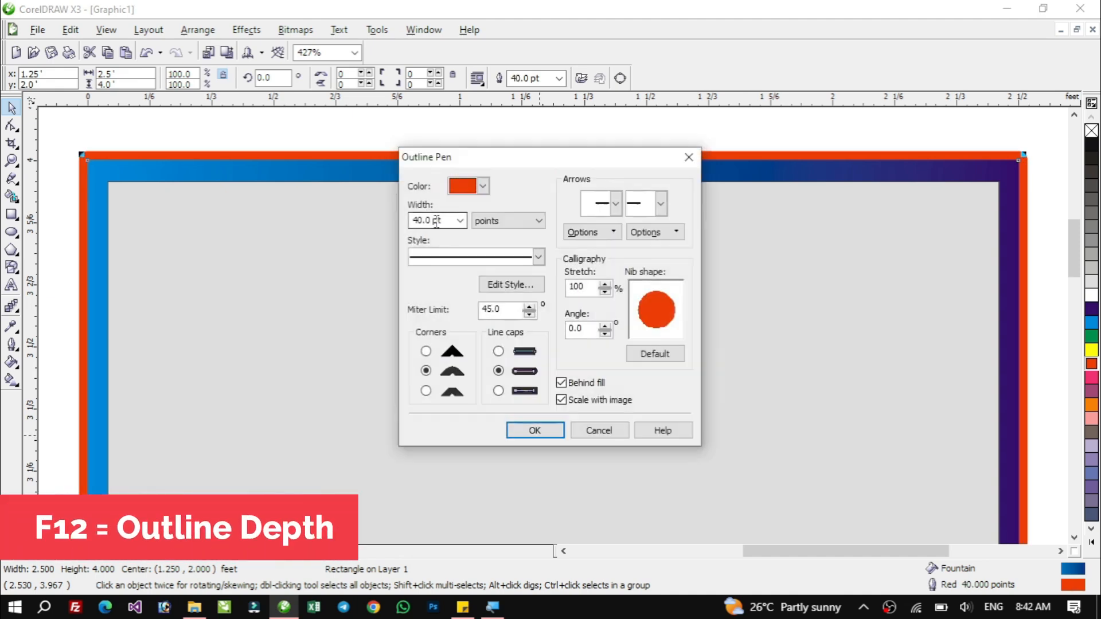
pyautogui.doubleClick(436, 222)
pyautogui.write('70')
pyautogui.press('Return')
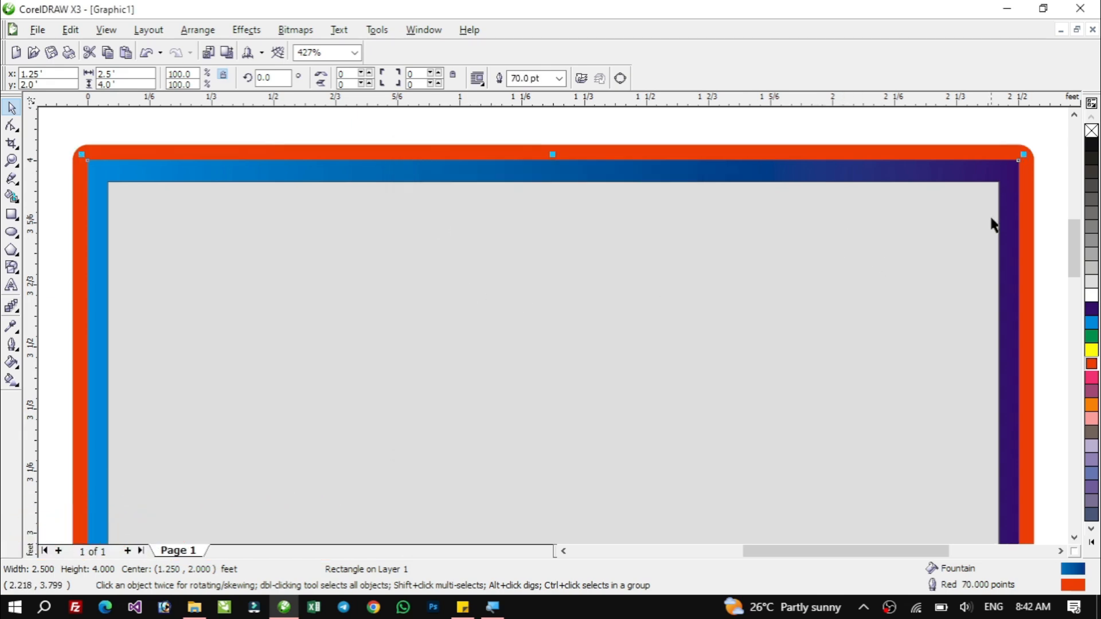
pyautogui.rightClick(1093, 134)
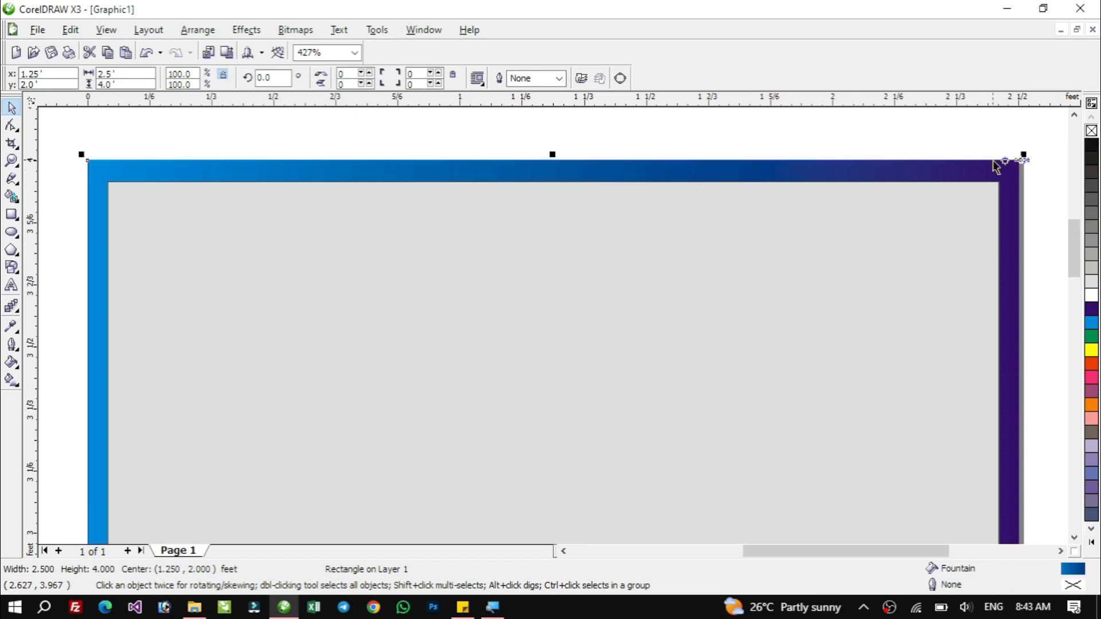
# Give the inner rectangle a plain white fill.
pyautogui.click(629, 256)
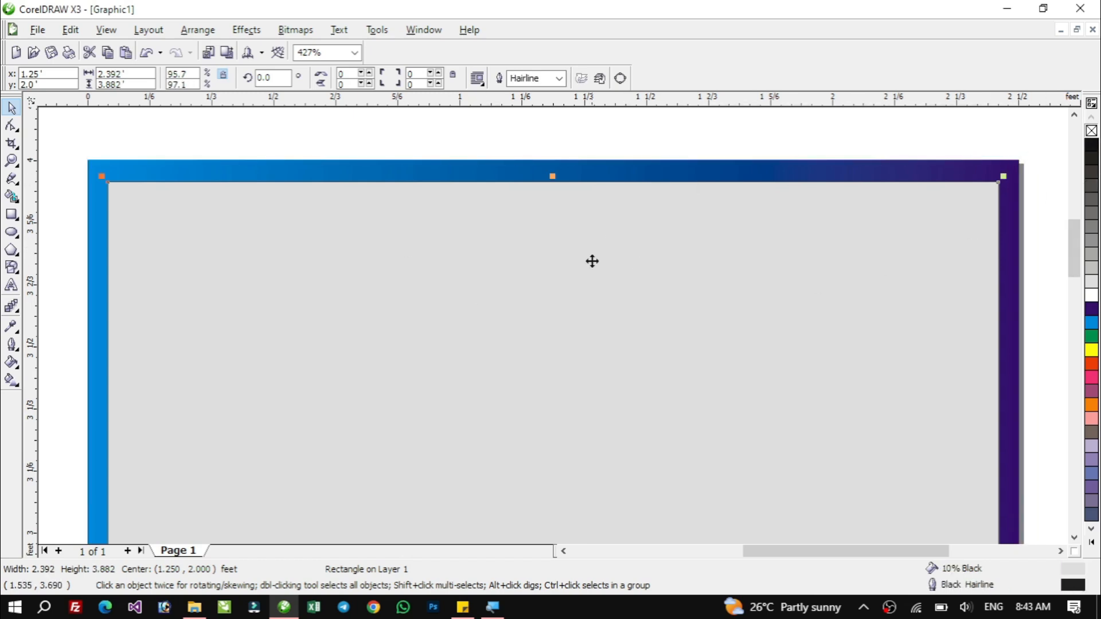
pyautogui.click(1090, 133)
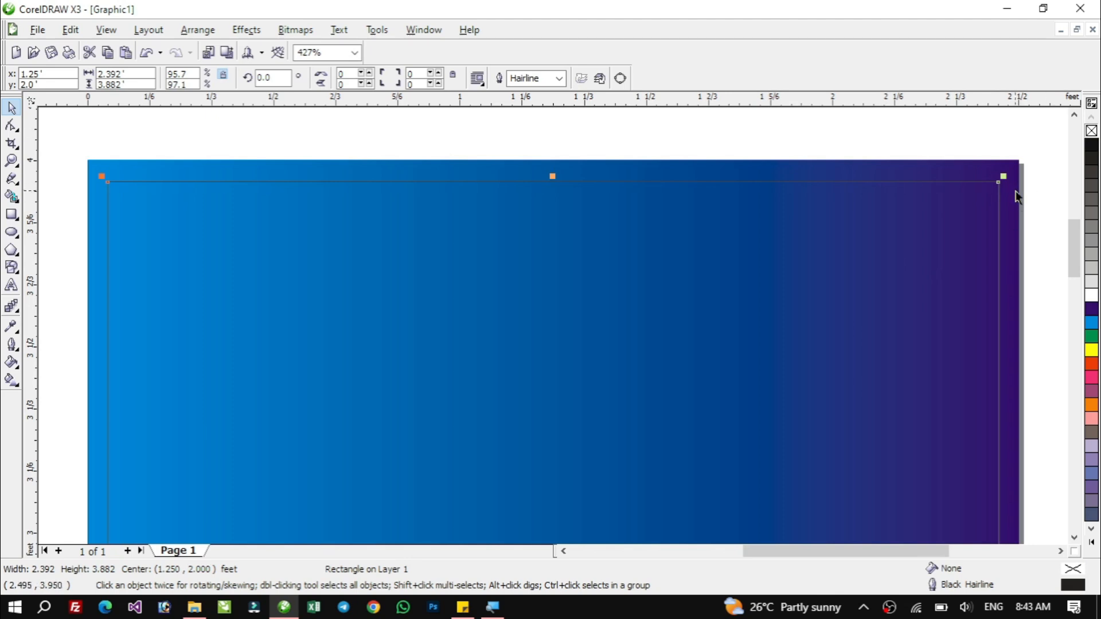
pyautogui.click(1091, 282)
pyautogui.click(1093, 297)
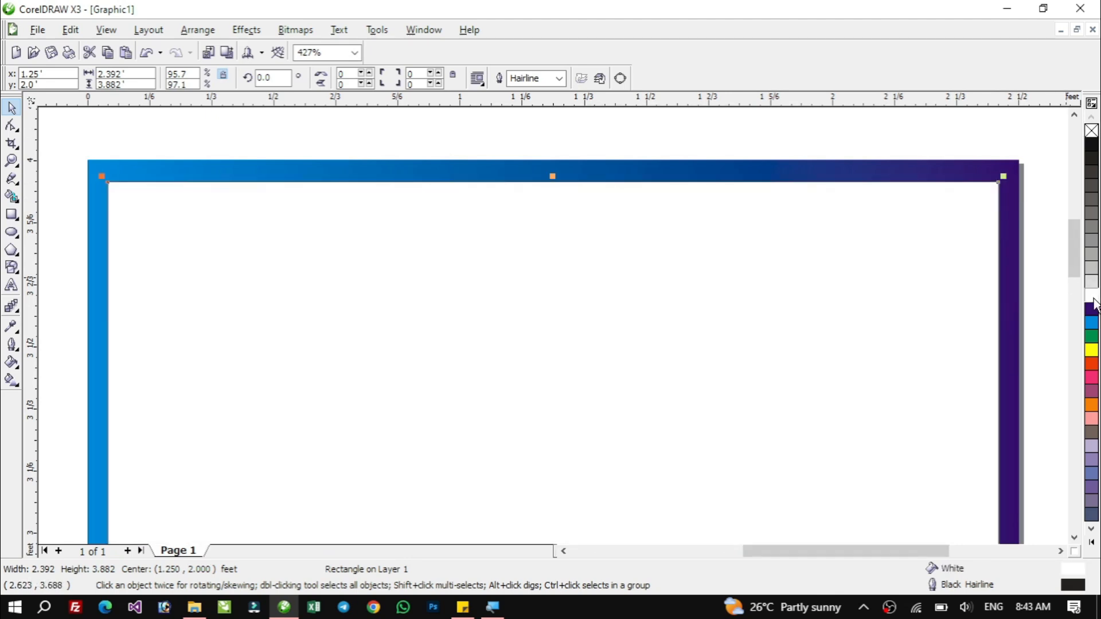
# Switch the outer rectangle's fountain fill to a custom blend and add a green color stop at 15%.
pyautogui.click(1044, 218)
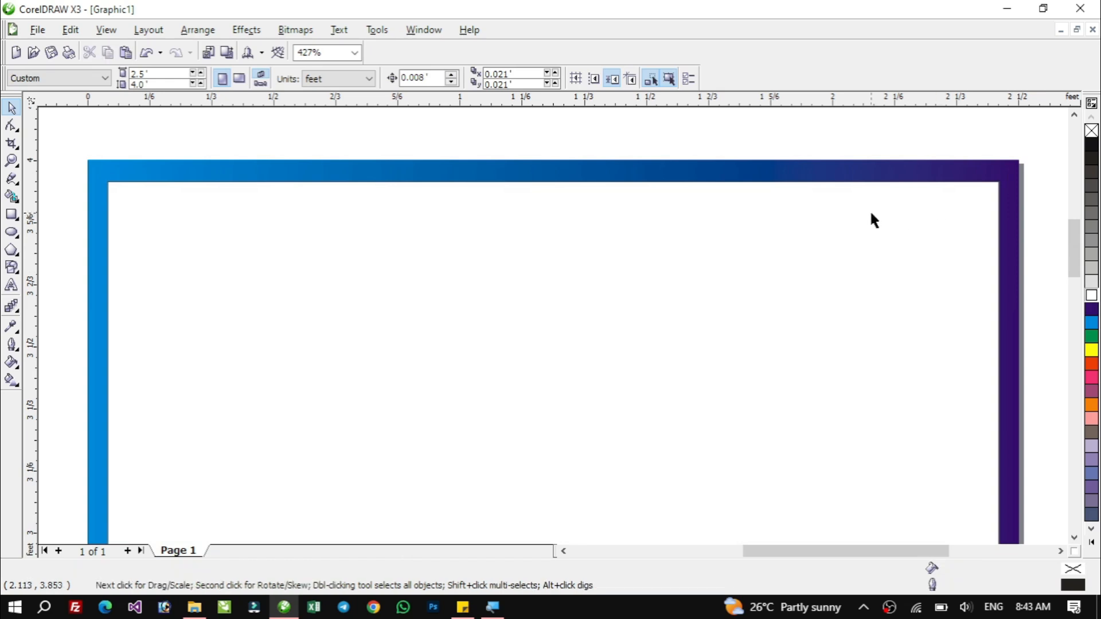
pyautogui.click(766, 176)
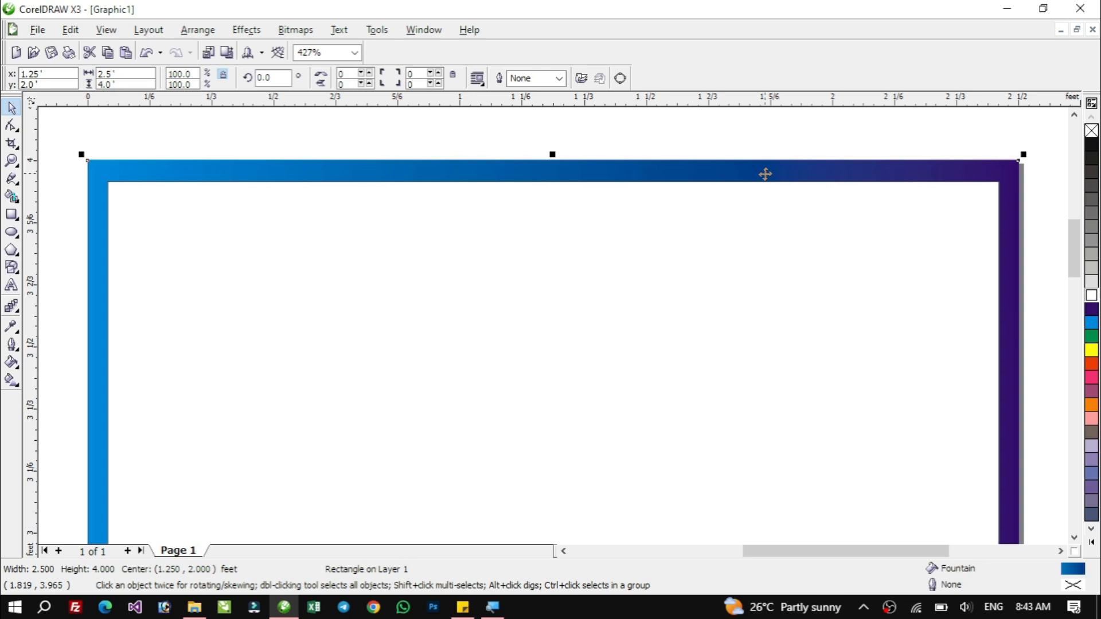
pyautogui.press('F11')
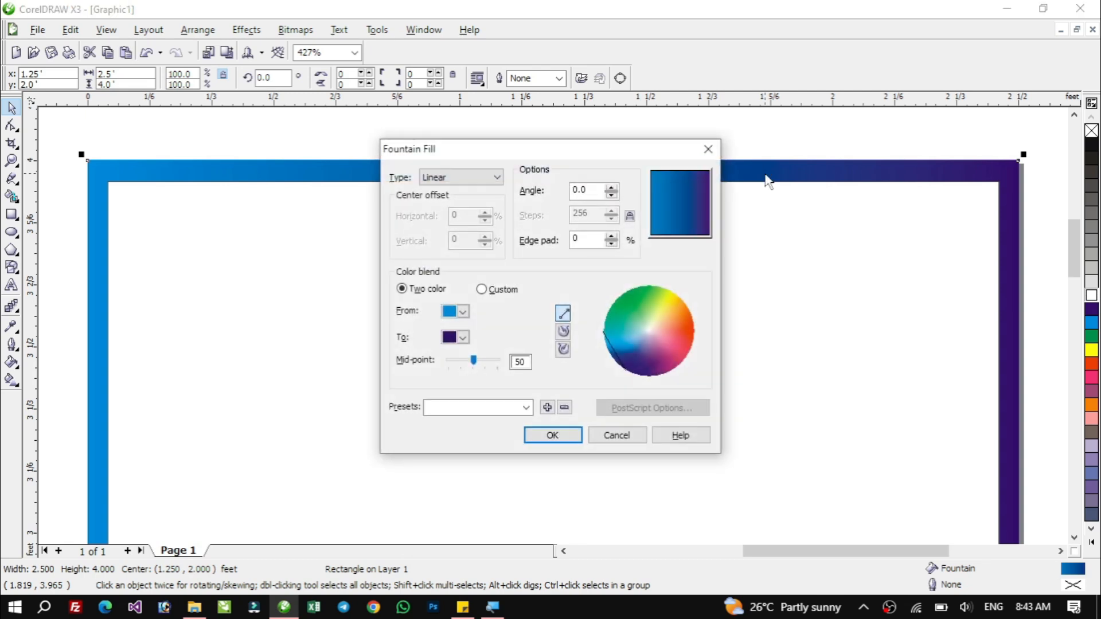
pyautogui.click(483, 291)
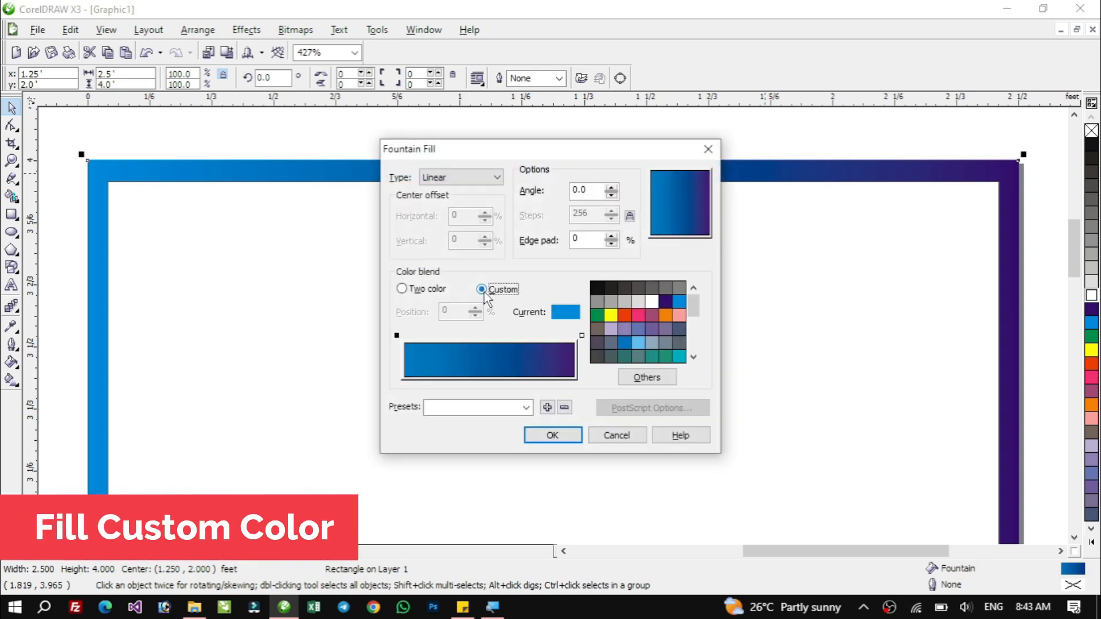
pyautogui.doubleClick(430, 343)
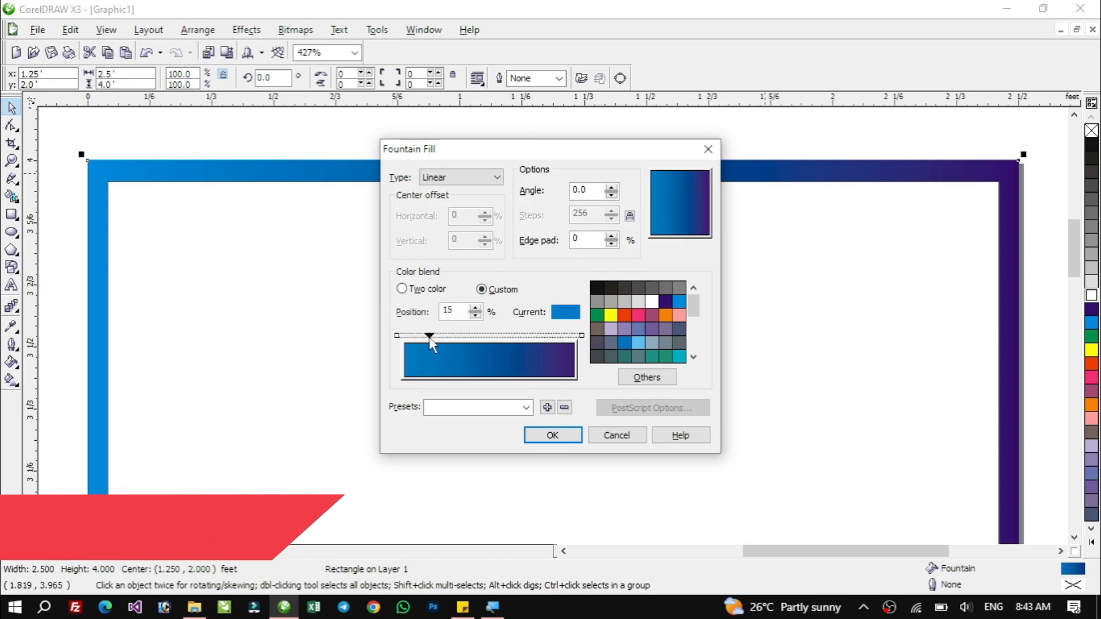
pyautogui.click(600, 315)
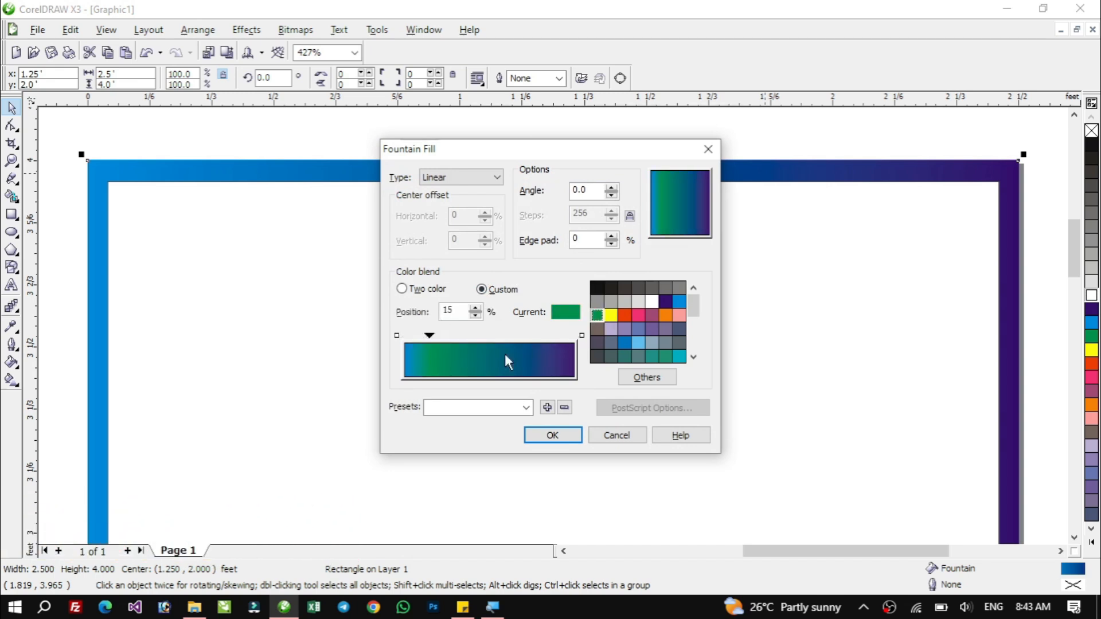
# Add custom blend stops of purple at 32%, red at 43% and purple at 56%.
pyautogui.doubleClick(458, 347)
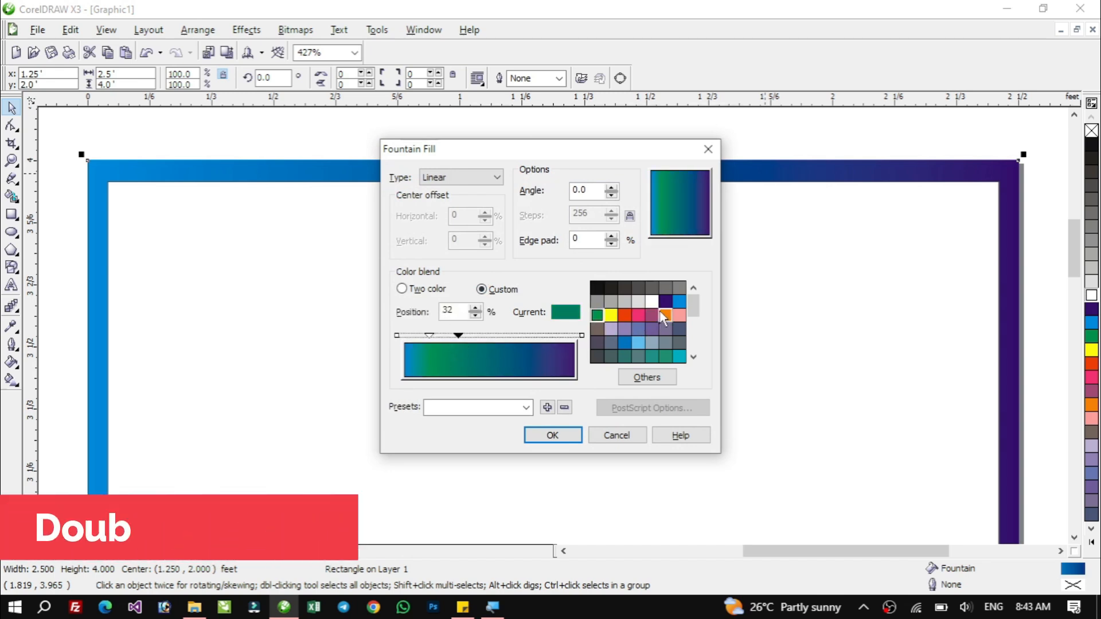
pyautogui.click(665, 303)
pyautogui.doubleClick(476, 347)
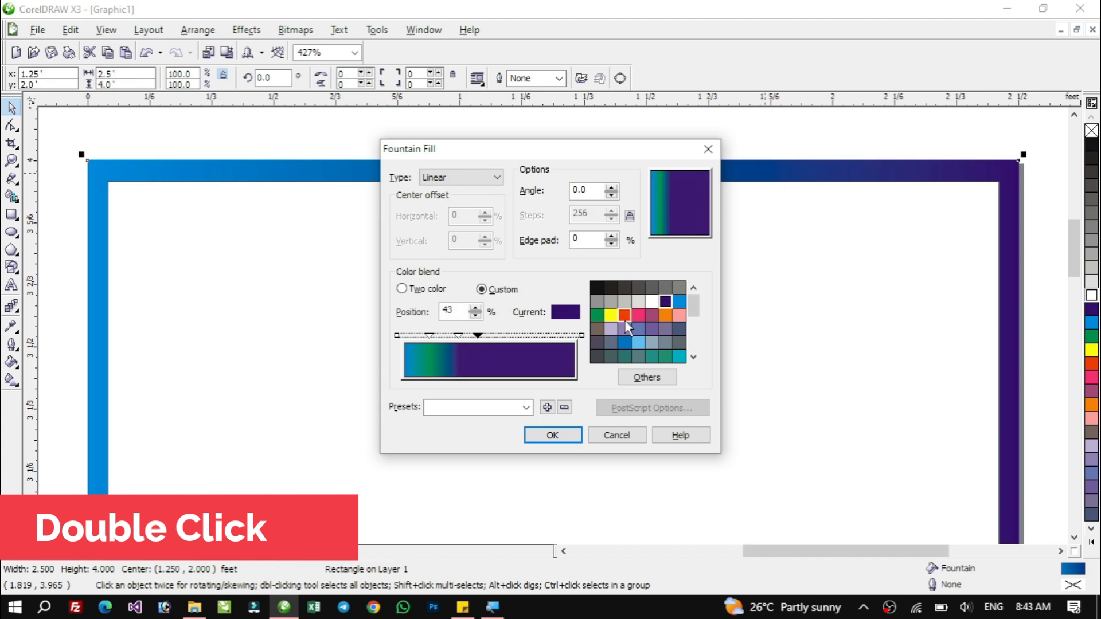
pyautogui.click(624, 316)
pyautogui.doubleClick(499, 347)
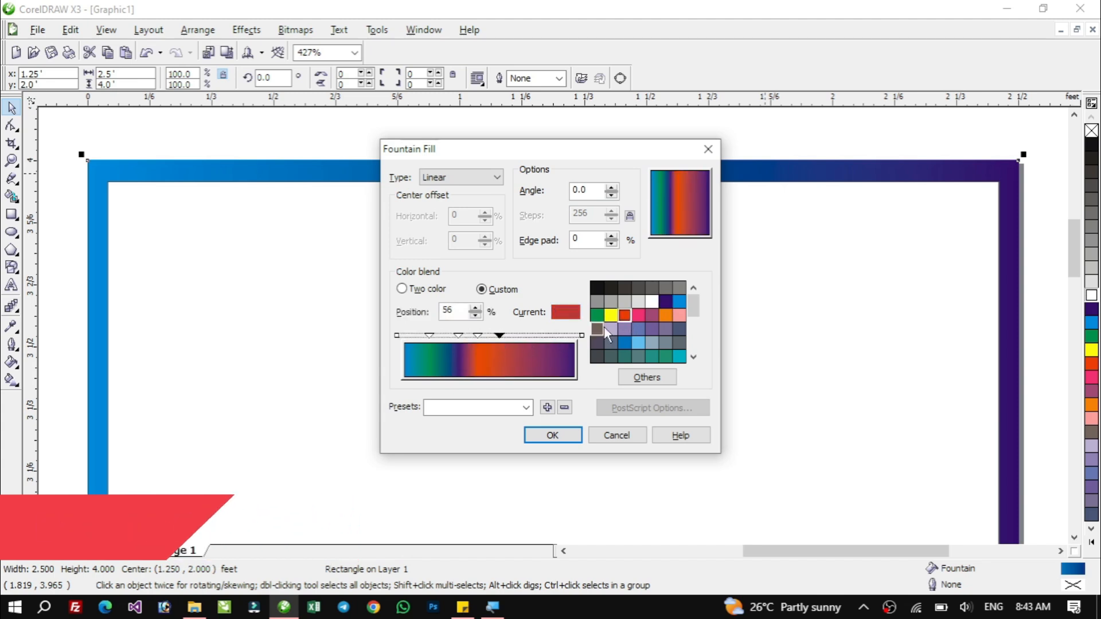
pyautogui.click(665, 304)
# Add custom blend stops of blue at 69%, orange at 81% and green at 92%.
pyautogui.doubleClick(522, 338)
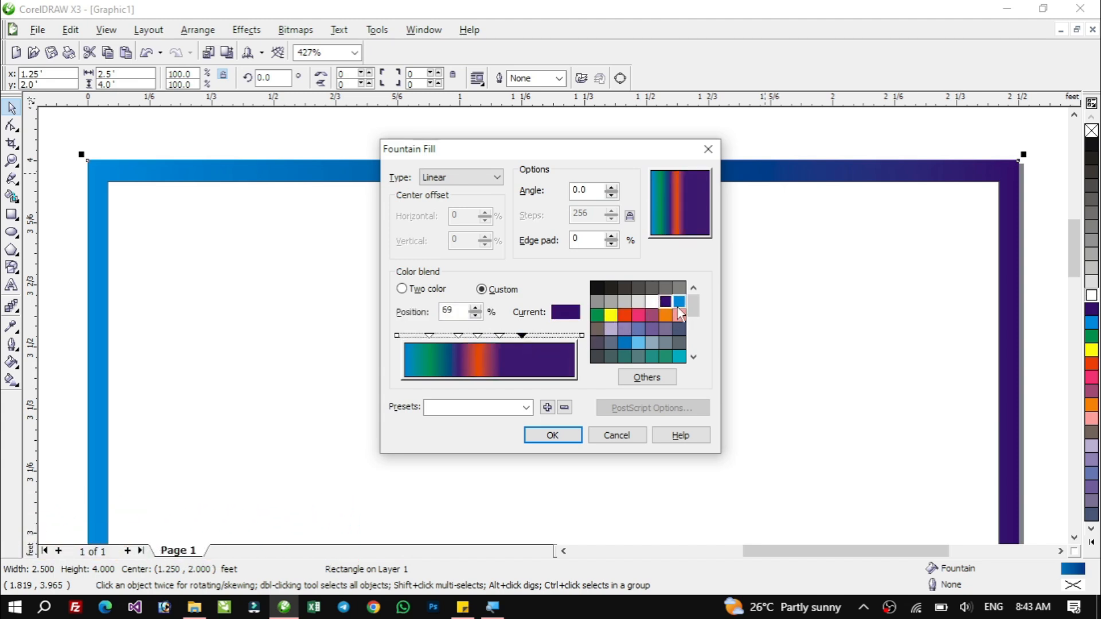
pyautogui.click(679, 301)
pyautogui.doubleClick(542, 337)
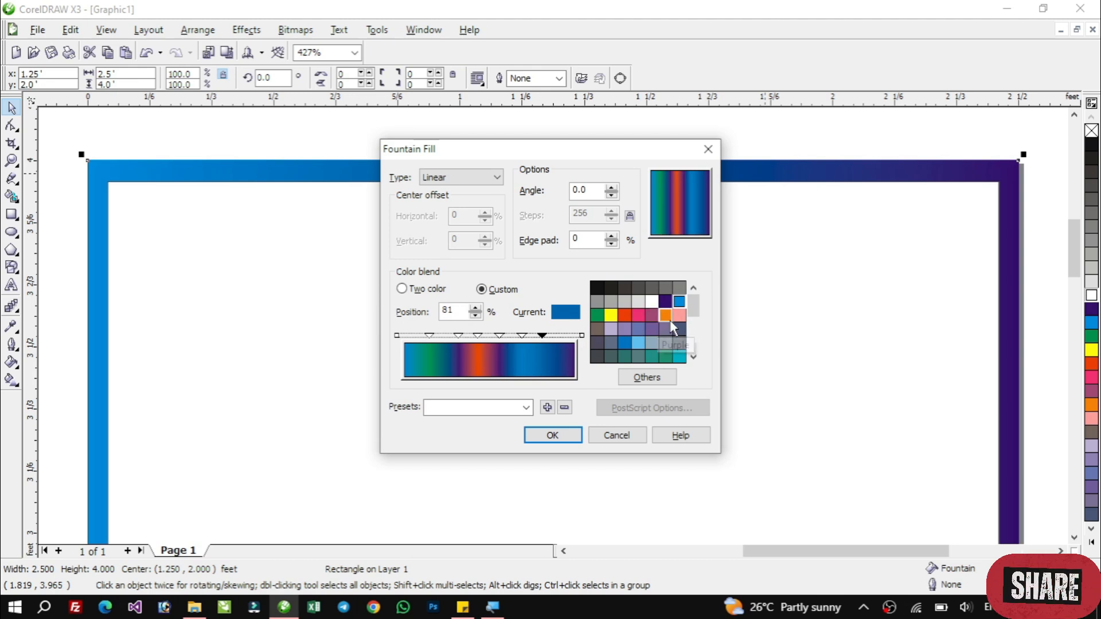
pyautogui.click(665, 315)
pyautogui.doubleClick(561, 338)
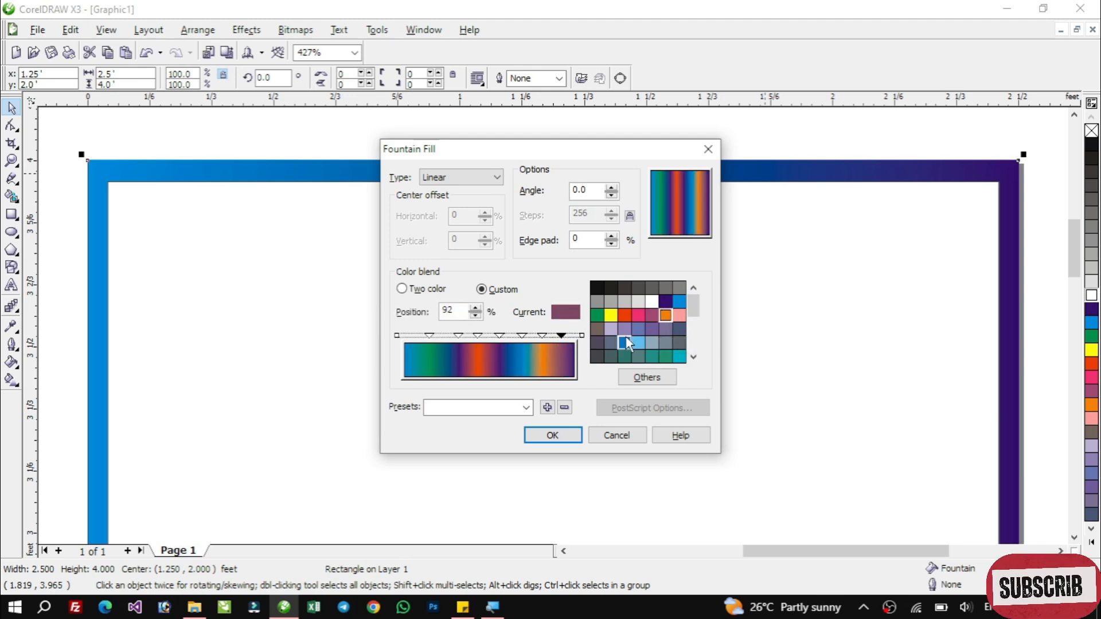
pyautogui.click(597, 315)
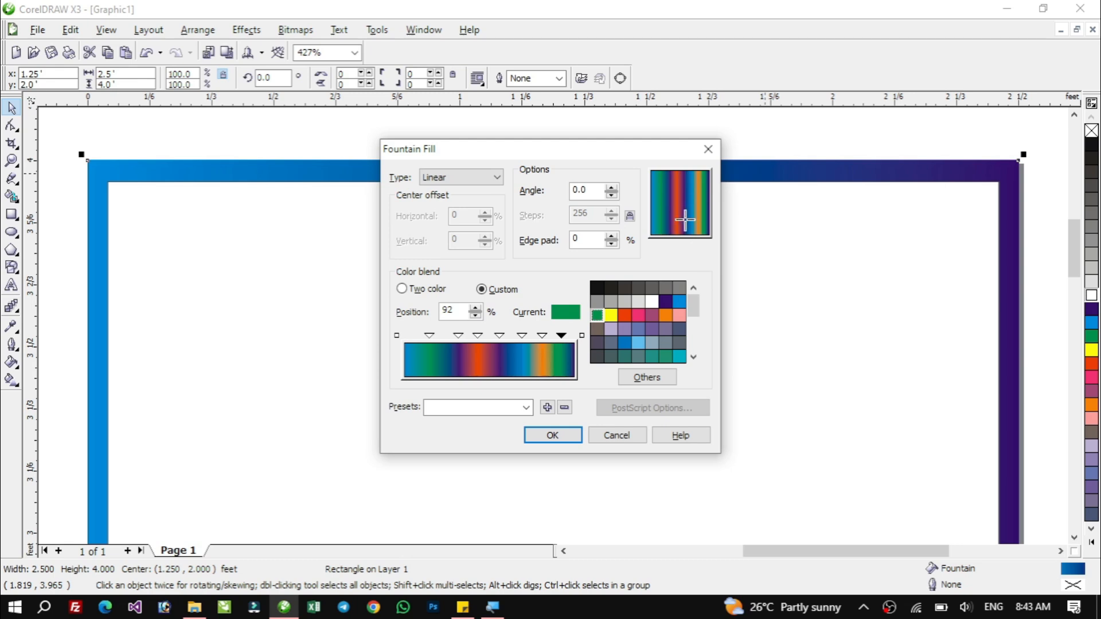
# Set the fountain fill angle to -123.5° and apply the fill to the outer rectangle.
pyautogui.moveTo(679, 223); pyautogui.dragTo(672, 250)
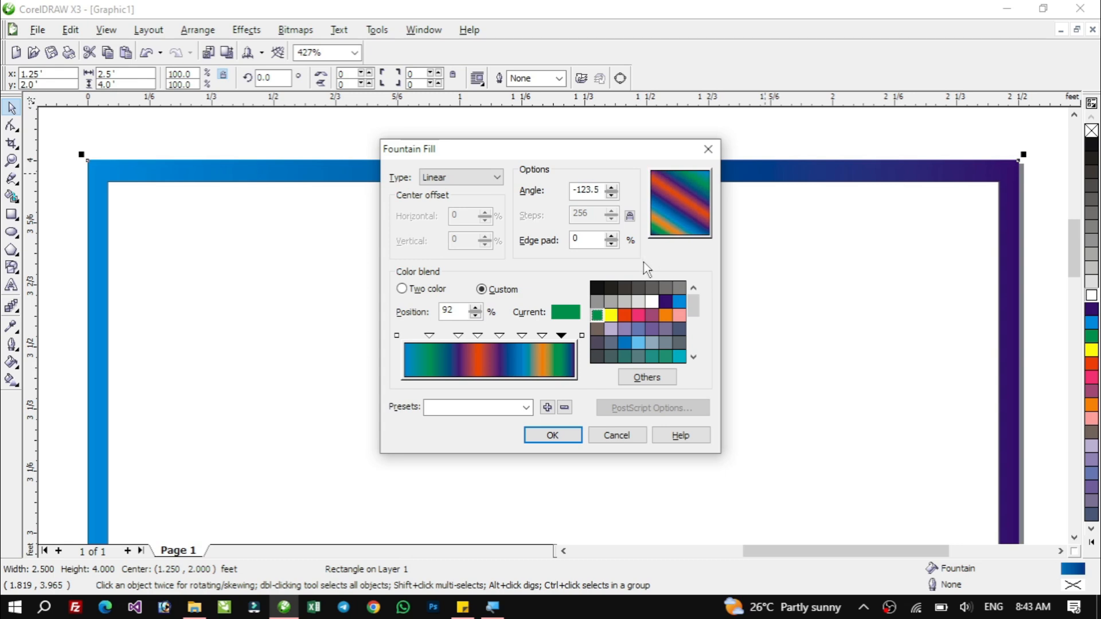
pyautogui.click(553, 435)
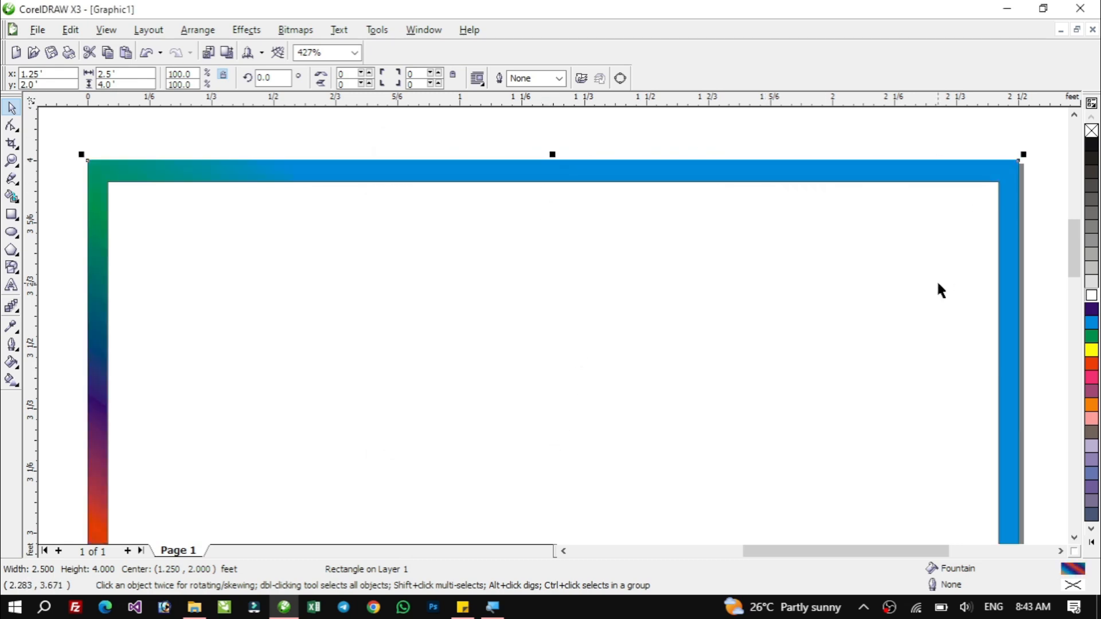
# Reopen the fountain fill, add a red stop at about 3%, and set the starting color to orange.
pyautogui.press('F4')
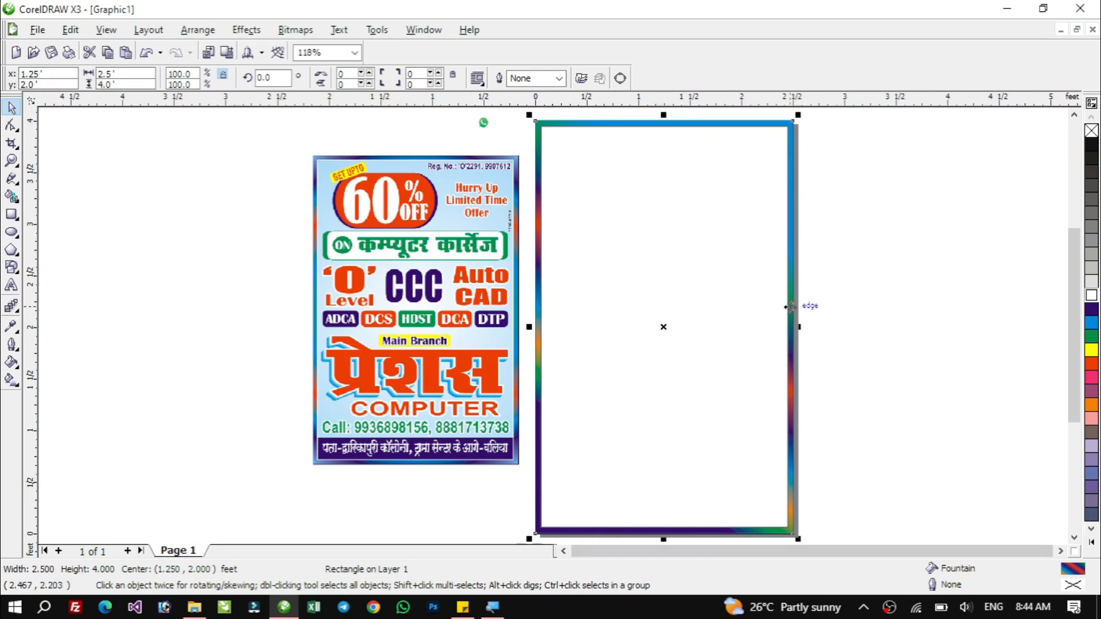
pyautogui.press('F11')
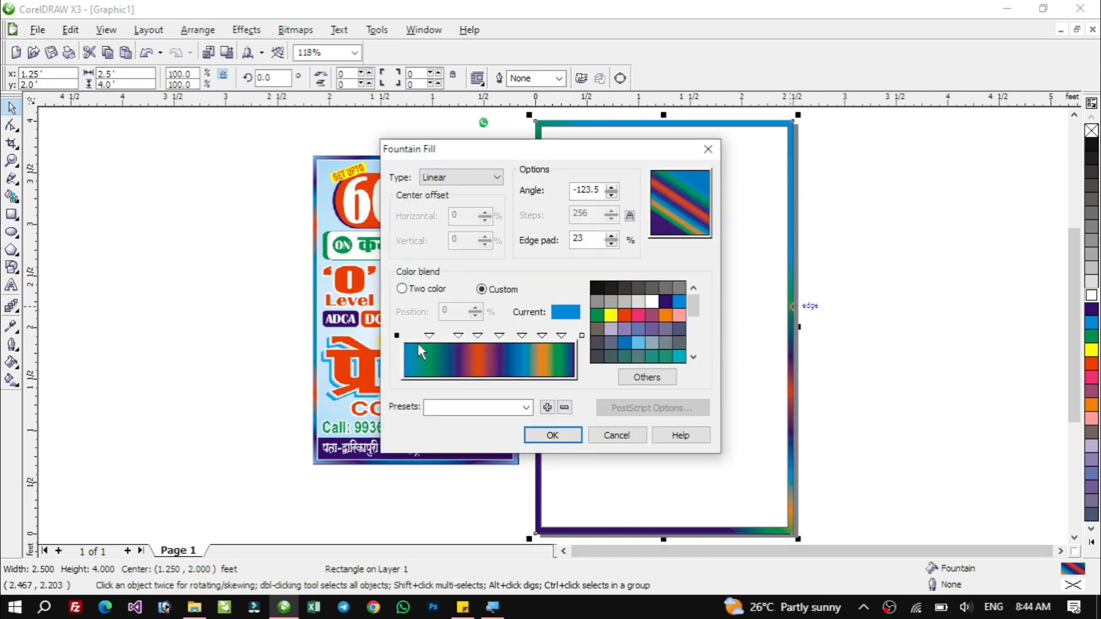
pyautogui.doubleClick(412, 336)
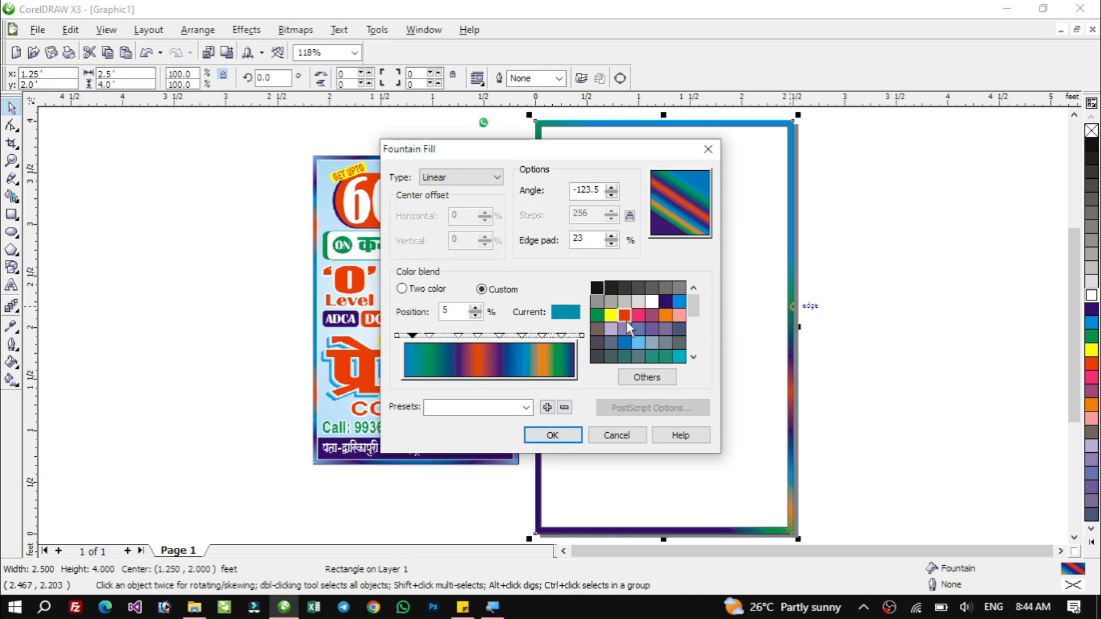
pyautogui.click(625, 319)
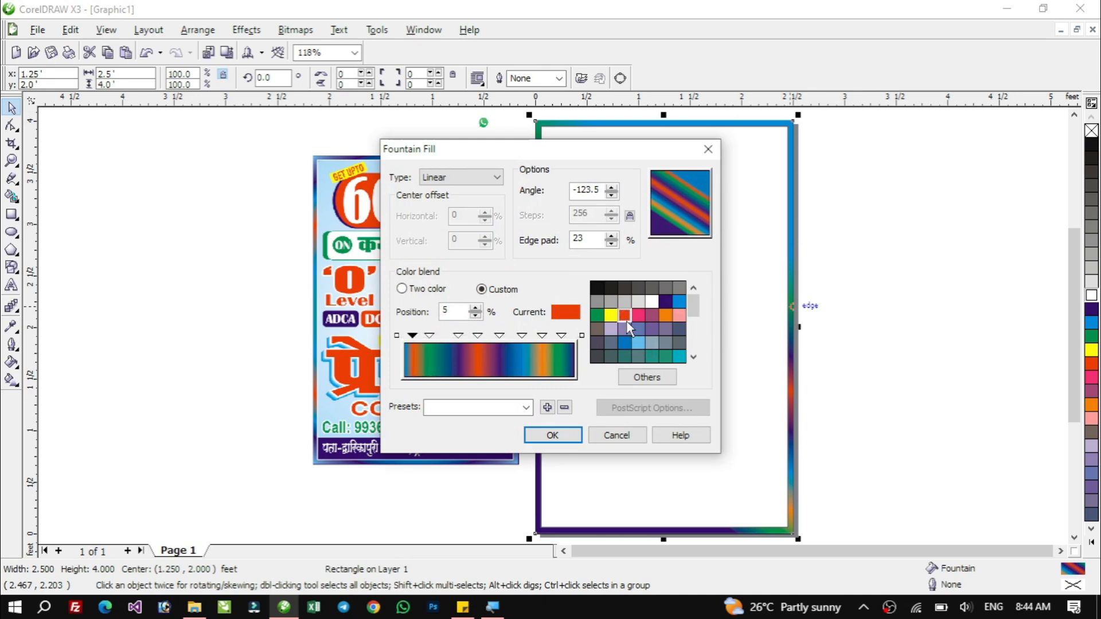
pyautogui.click(398, 337)
pyautogui.click(663, 319)
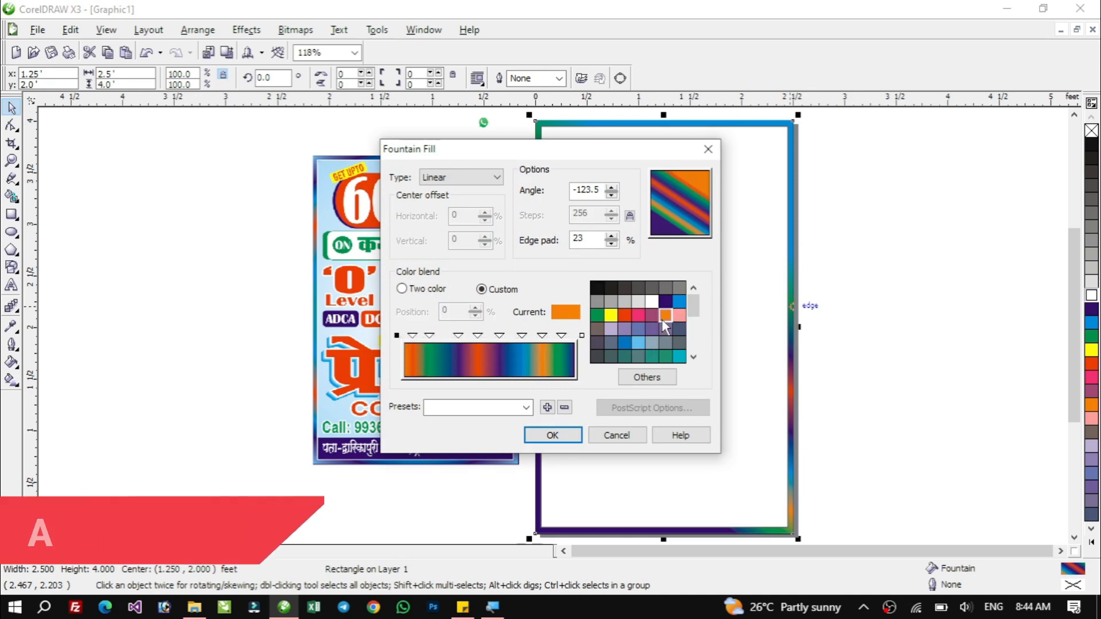
pyautogui.click(413, 336)
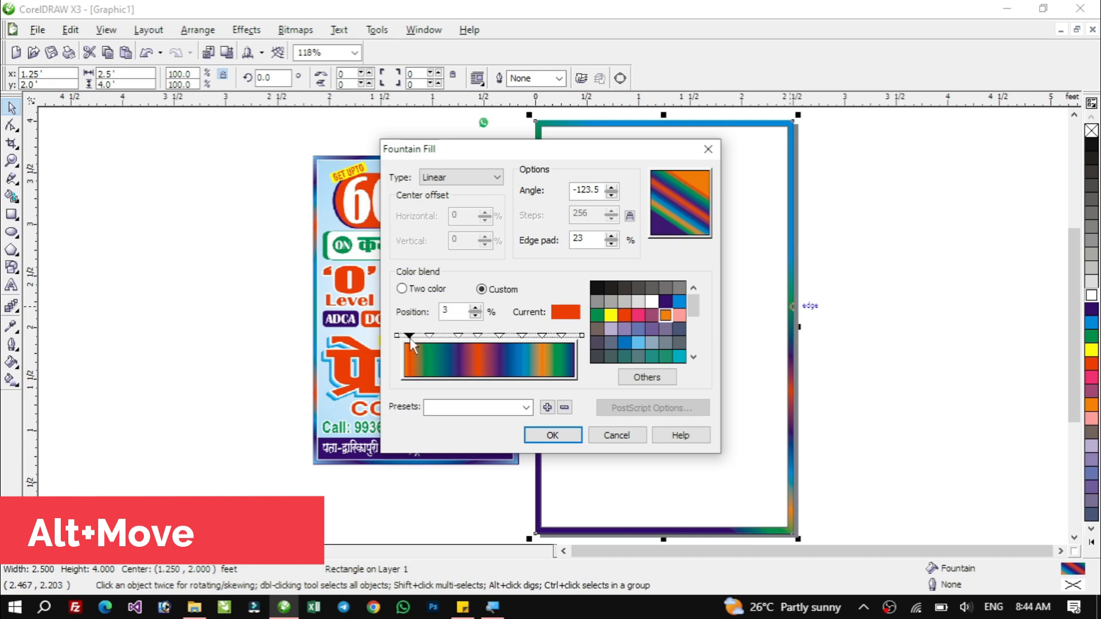
pyautogui.click(551, 435)
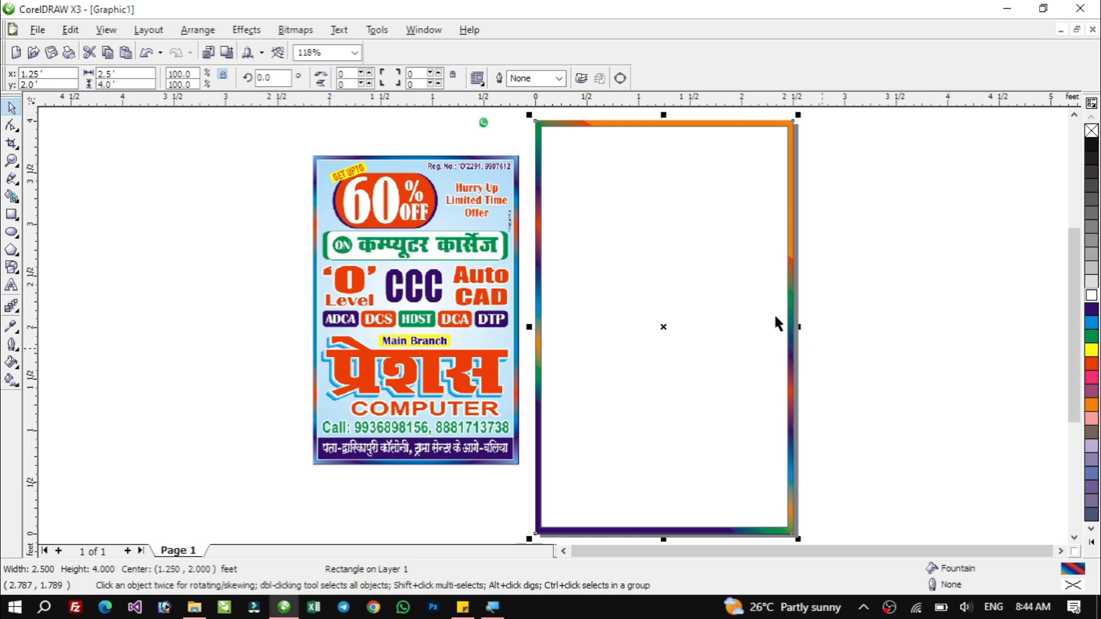
# Change the outer rectangle's fountain fill angle to 47.1°.
pyautogui.press('F11')
pyautogui.moveTo(698, 213); pyautogui.dragTo(700, 181)
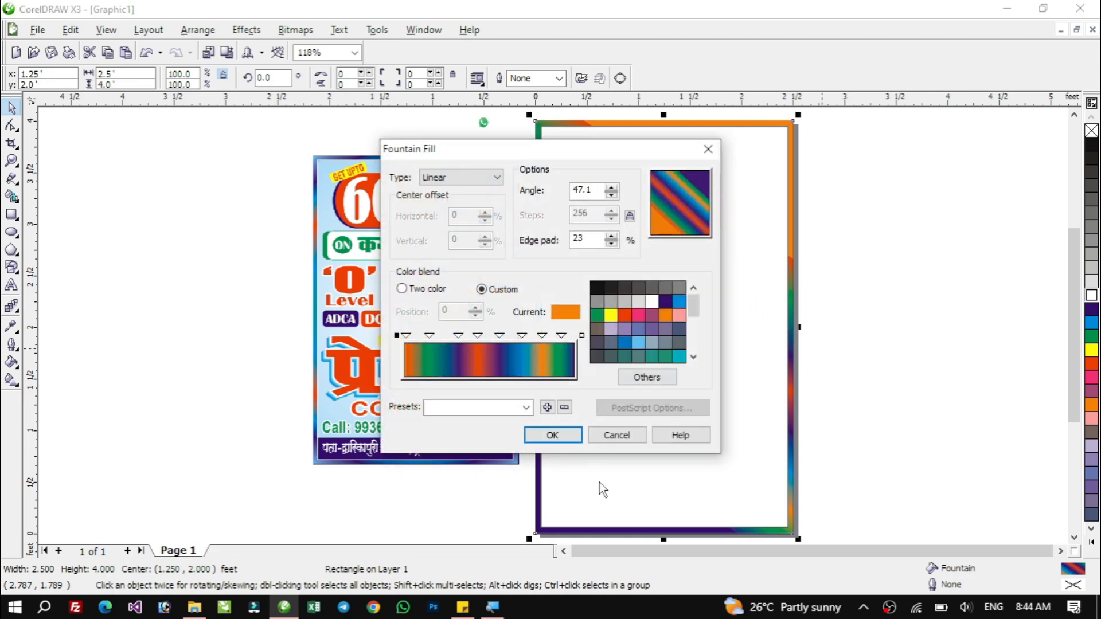
pyautogui.click(547, 437)
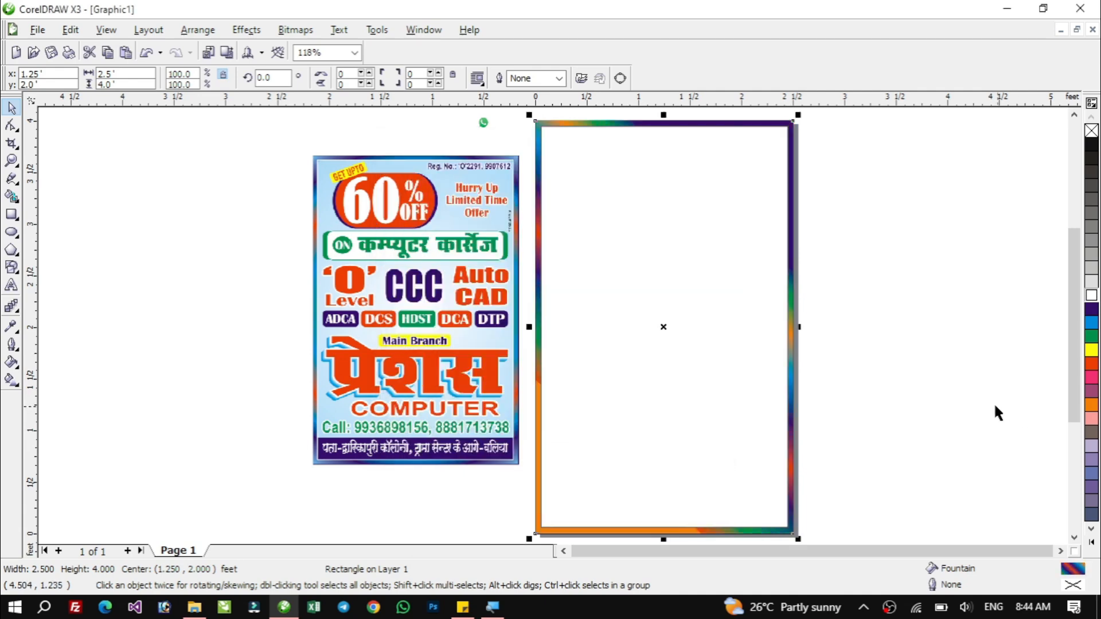
# Set the default Artistic Text font size to 150 pt.
pyautogui.click(918, 376)
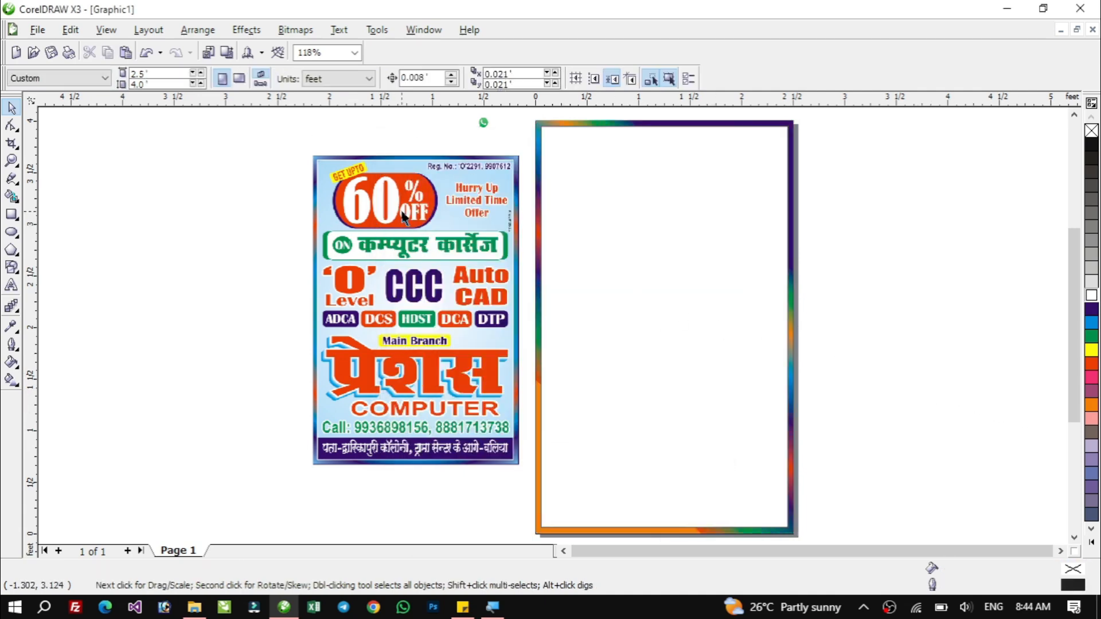
pyautogui.press('F2')
pyautogui.moveTo(274, 134)
pyautogui.mouseDown()
pyautogui.moveTo(415, 184)
pyautogui.moveTo(816, 213)
pyautogui.mouseUp()
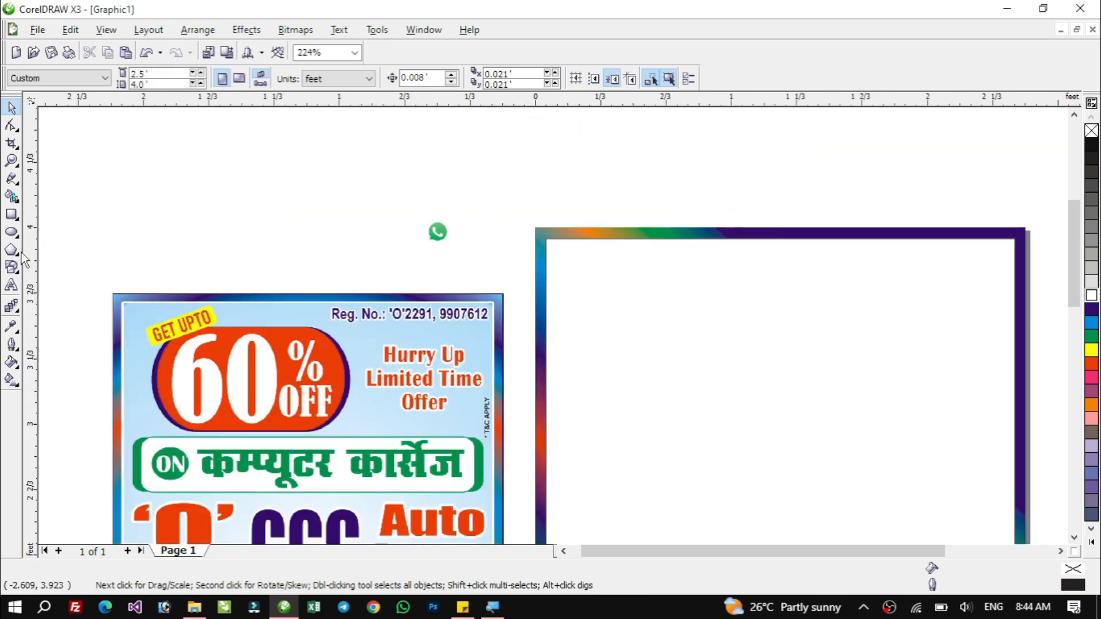
pyautogui.click(13, 287)
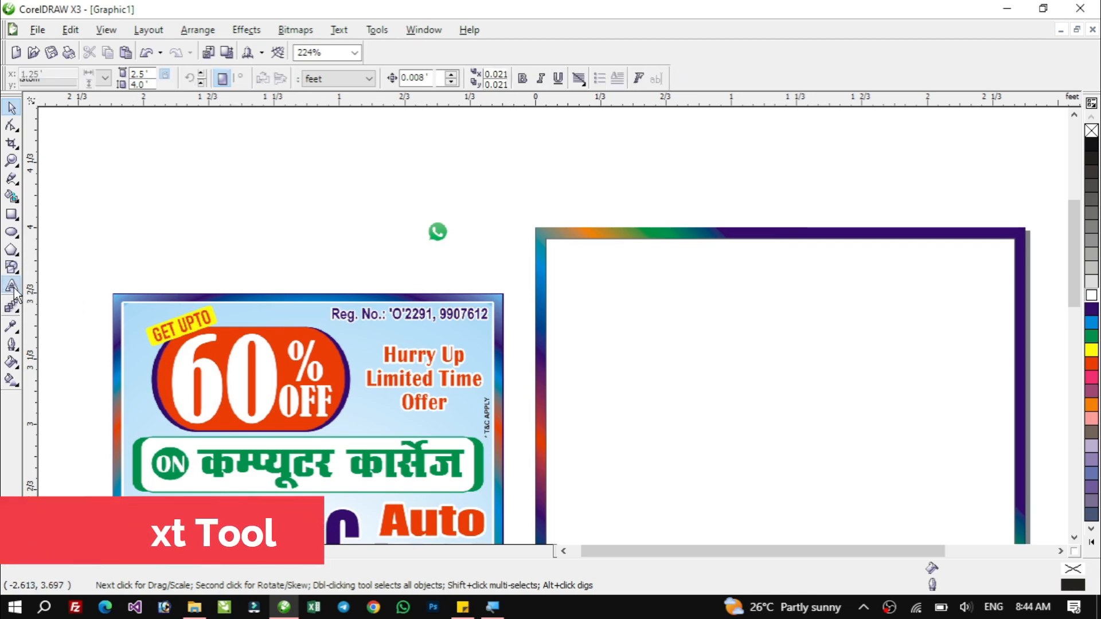
pyautogui.click(726, 269)
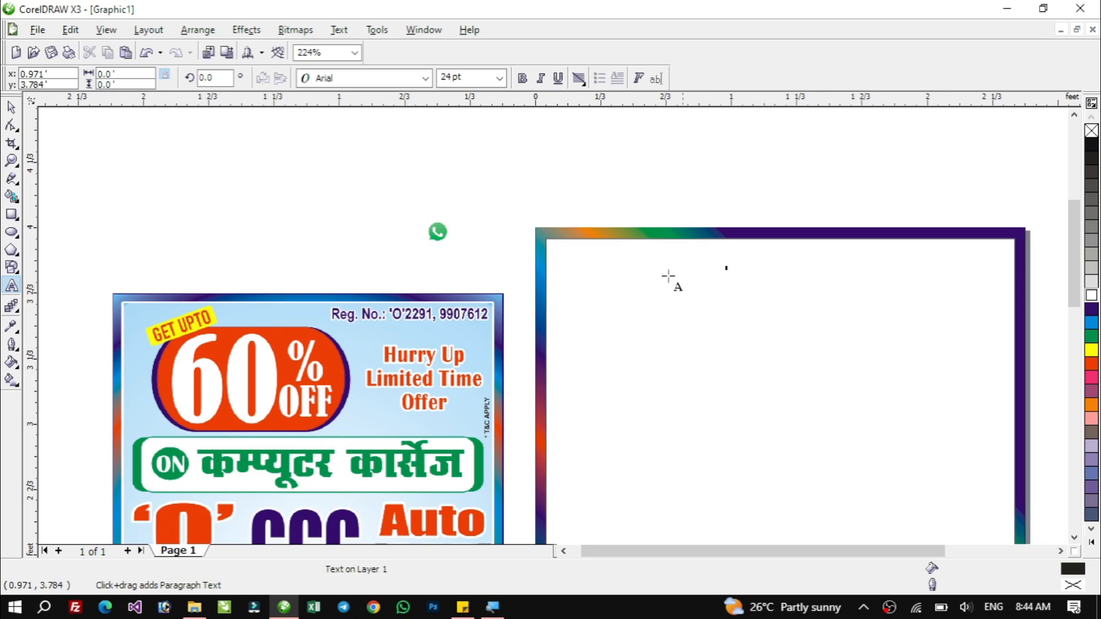
pyautogui.click(11, 108)
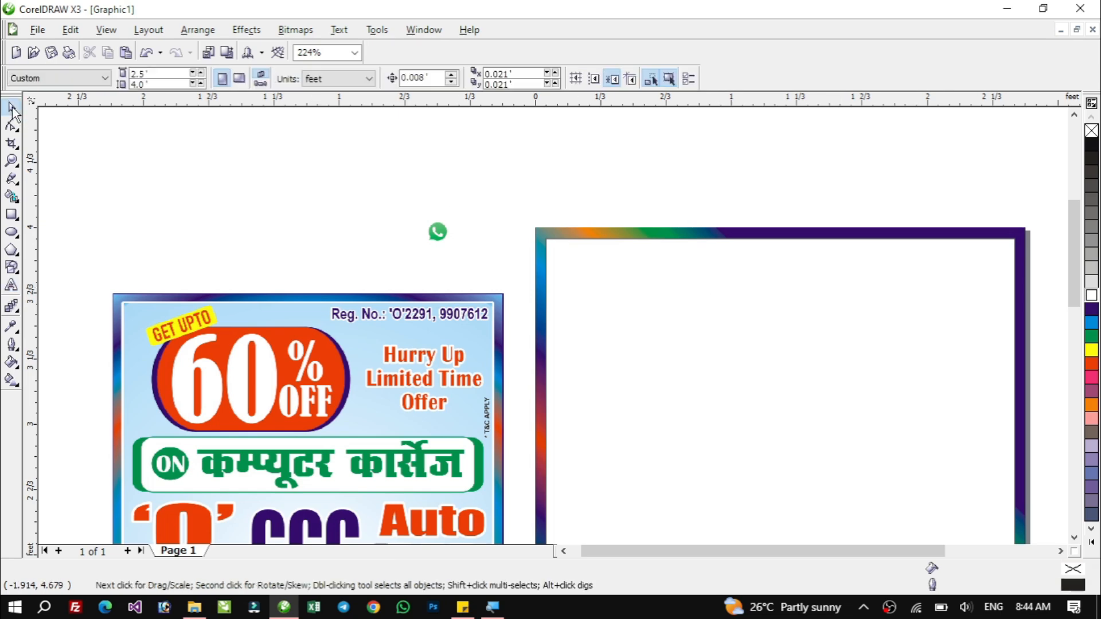
pyautogui.click(11, 285)
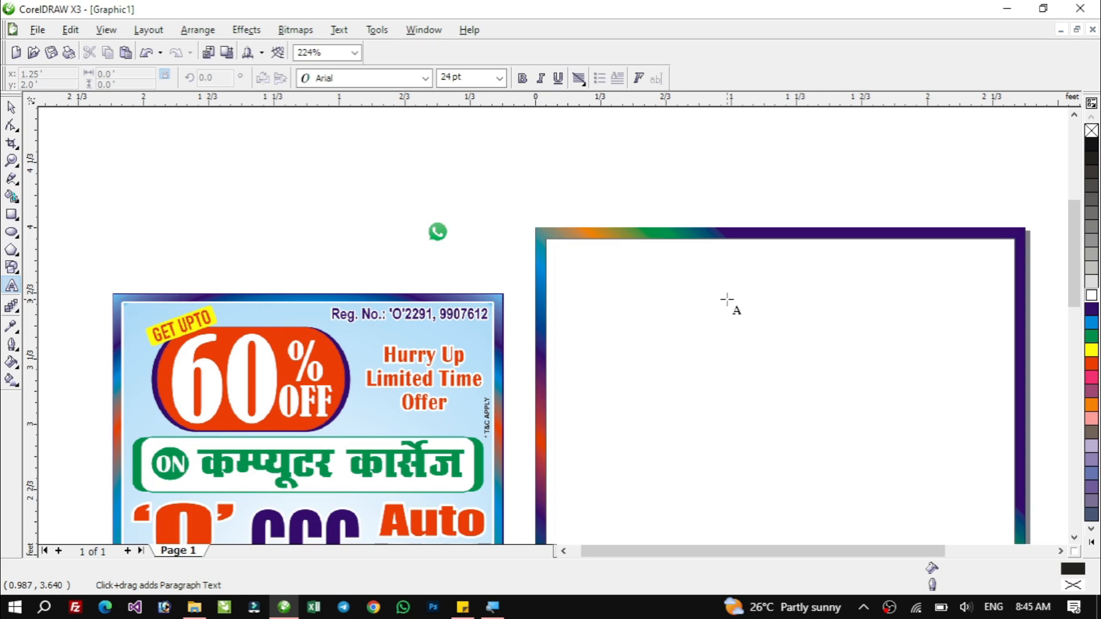
pyautogui.click(499, 78)
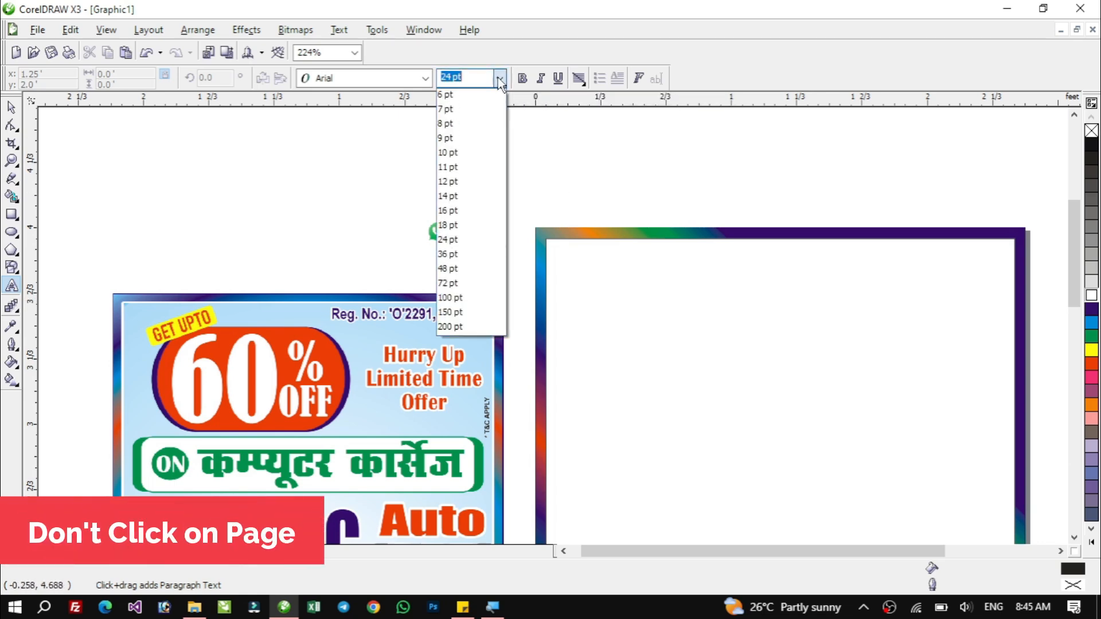
pyautogui.click(451, 313)
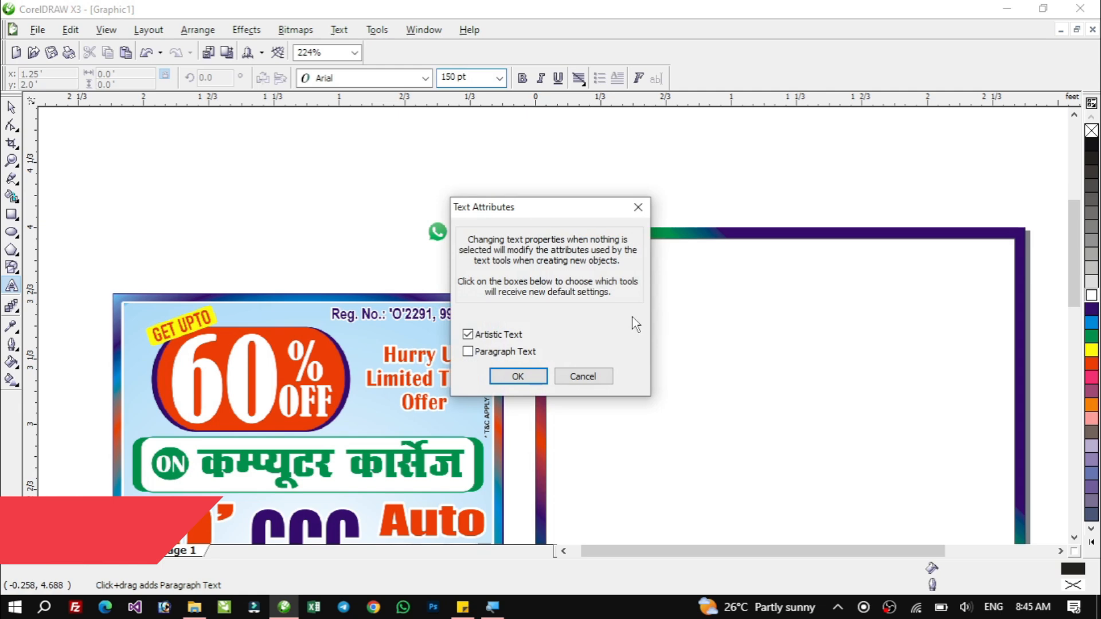
pyautogui.click(518, 376)
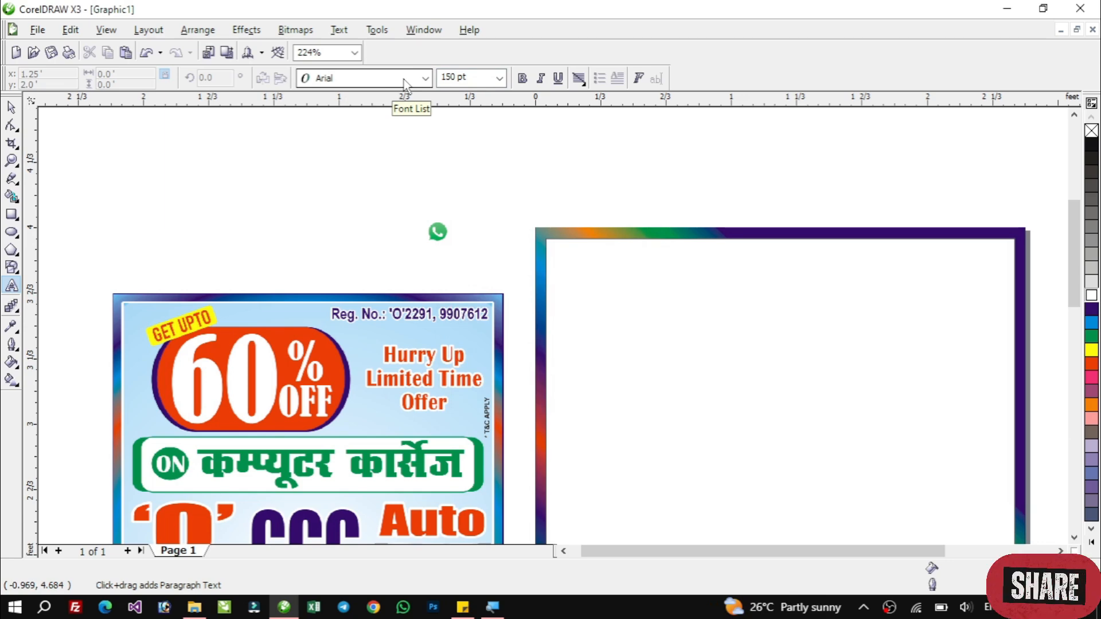
# Type the 'Reg. No.:' line with the registration numbers as artistic text near the top of the inner frame.
pyautogui.click(683, 289)
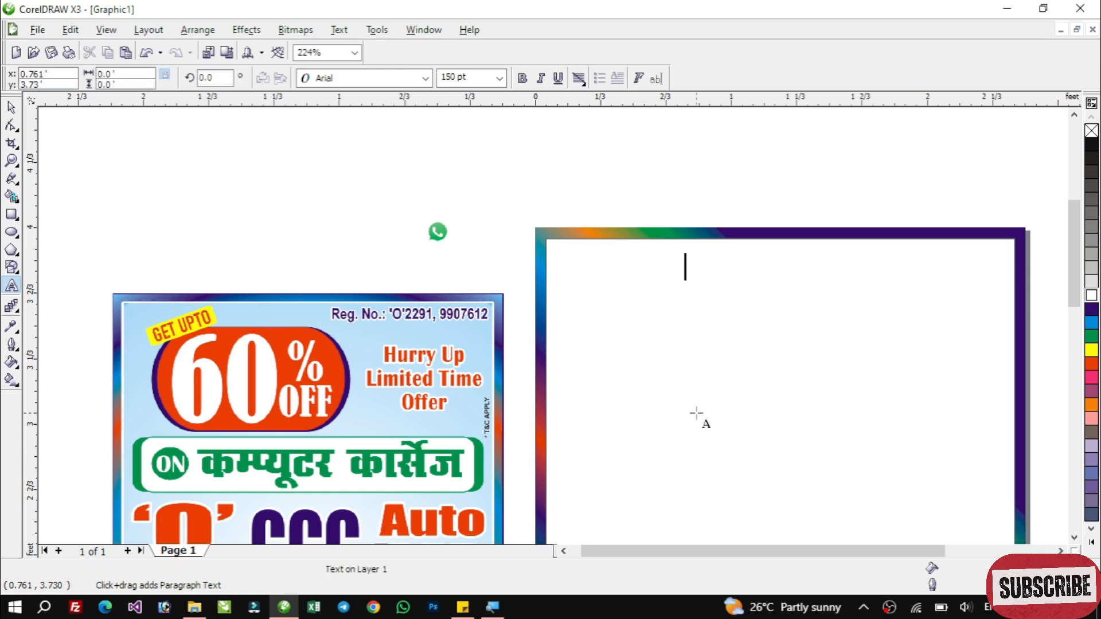
pyautogui.write('Reg')
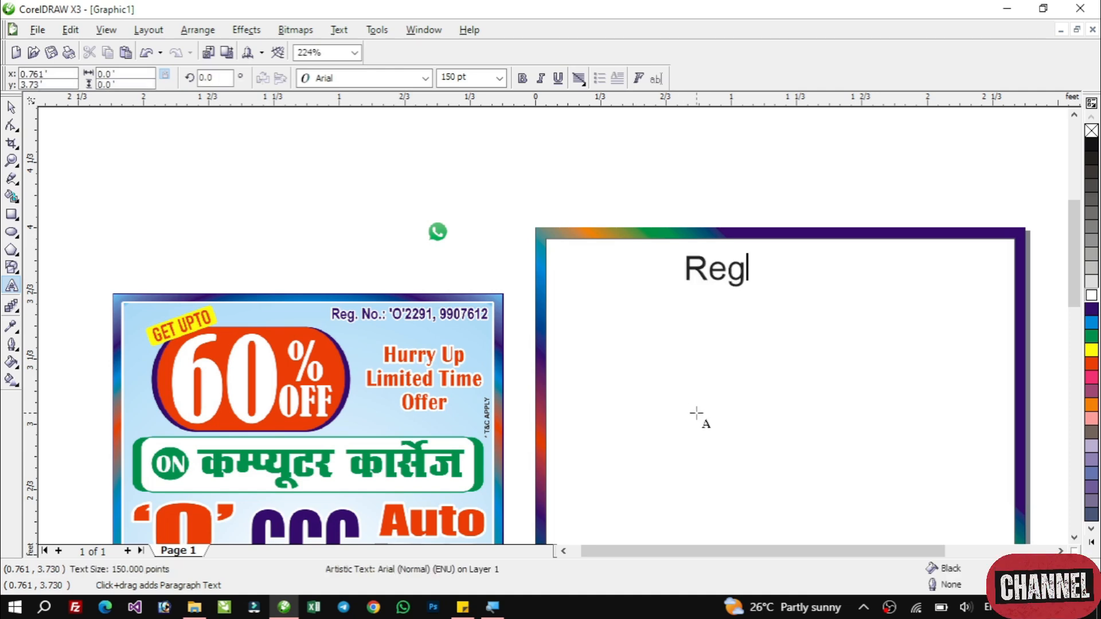
pyautogui.write('. No.:')
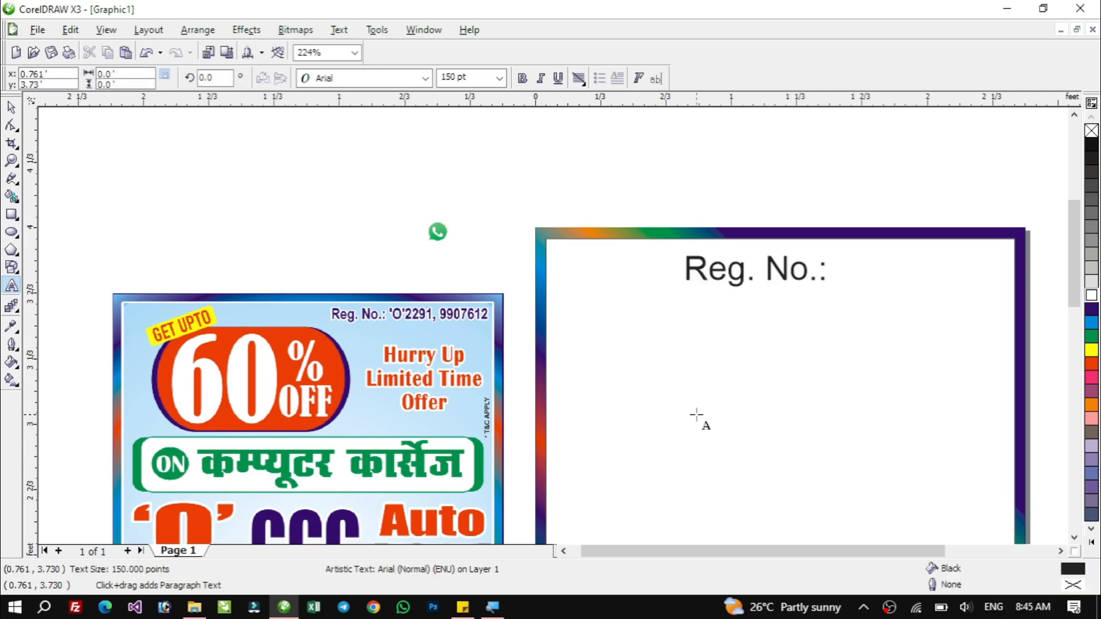
pyautogui.write(" 'O'2291, ")
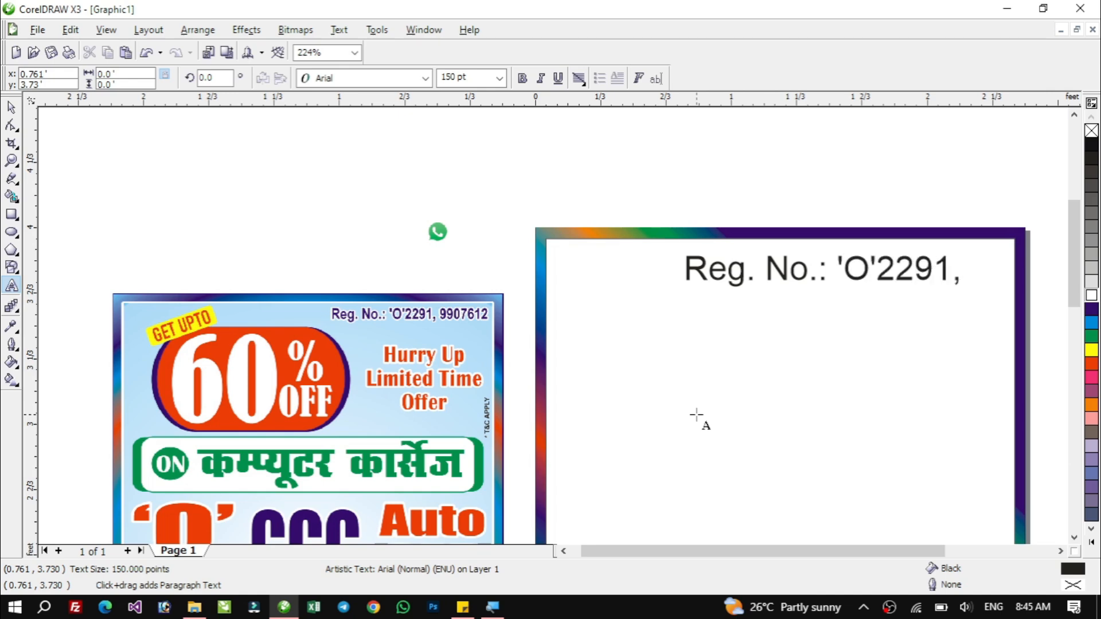
pyautogui.write('9907612')
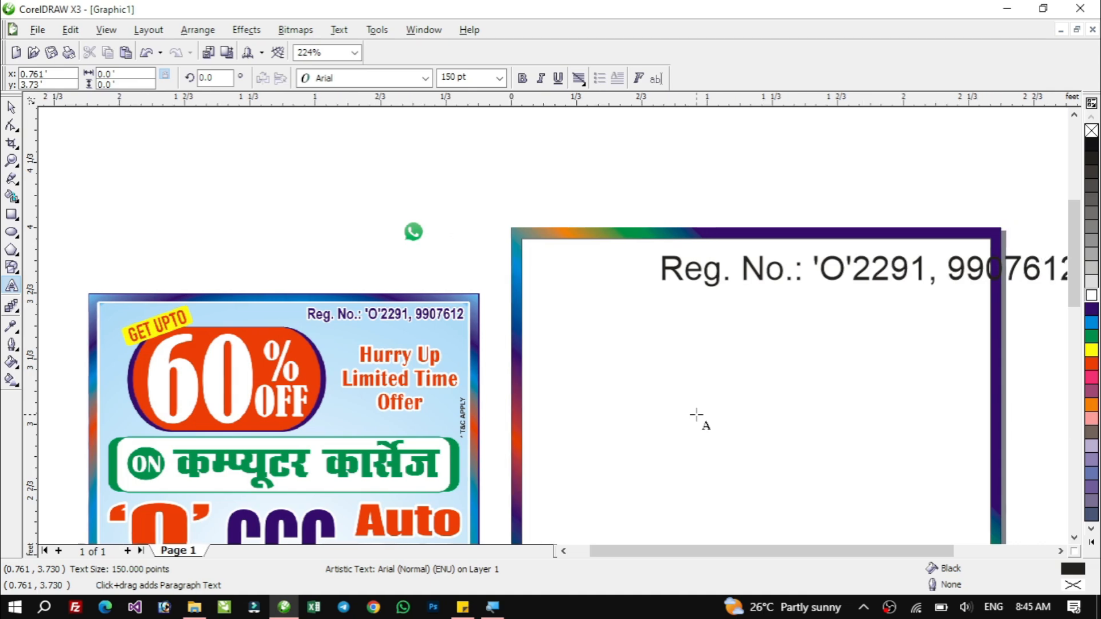
# Scale the registration text down to about 45 pt and place it at the frame's top right.
pyautogui.press('Escape')
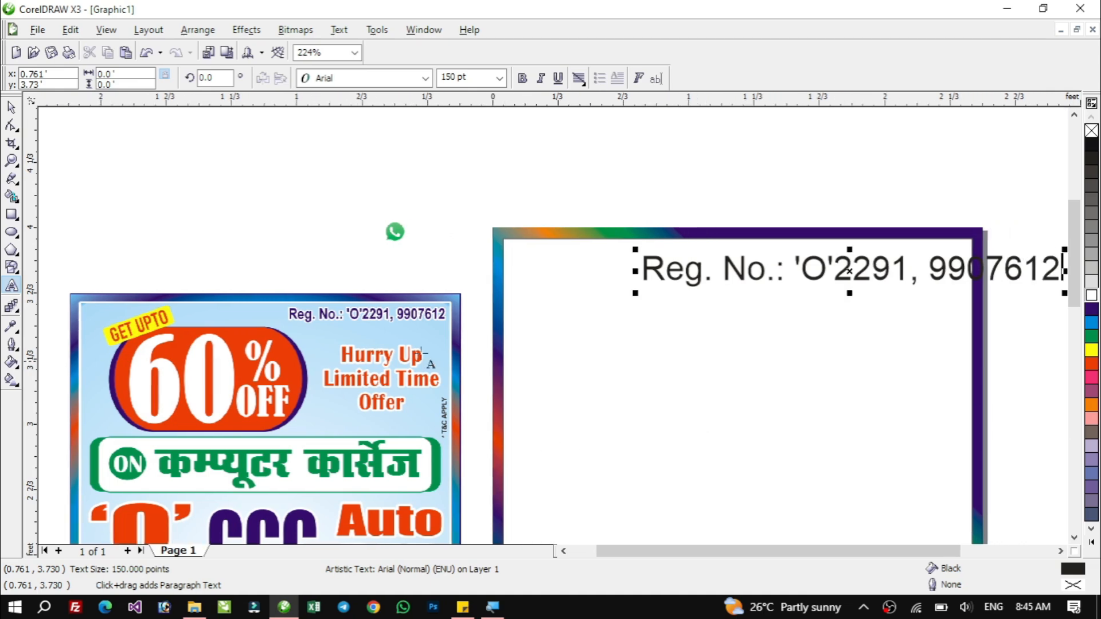
pyautogui.click(11, 107)
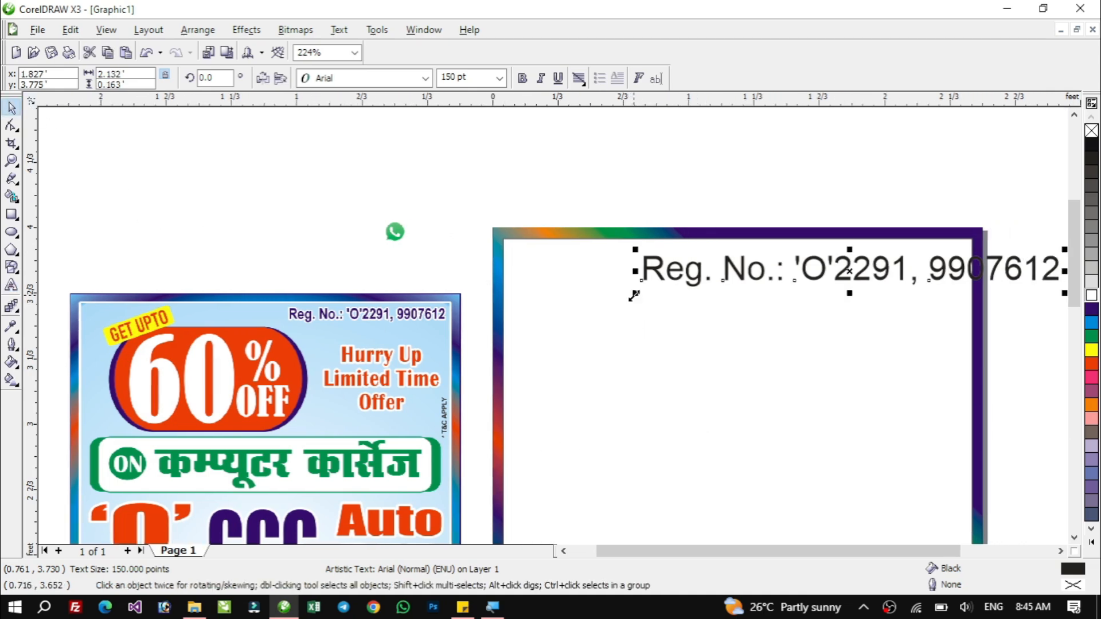
pyautogui.moveTo(633, 296); pyautogui.dragTo(850, 258)
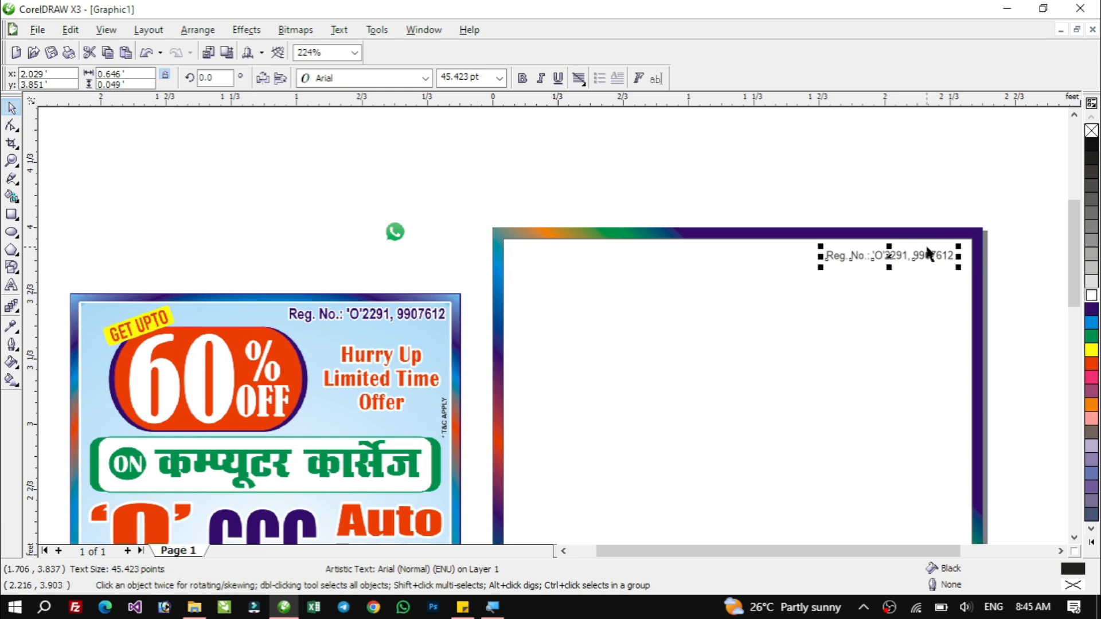
# Enlarge the registration text to about 75 pt along the frame's top and make it bold.
pyautogui.moveTo(999, 224); pyautogui.dragTo(473, 296)
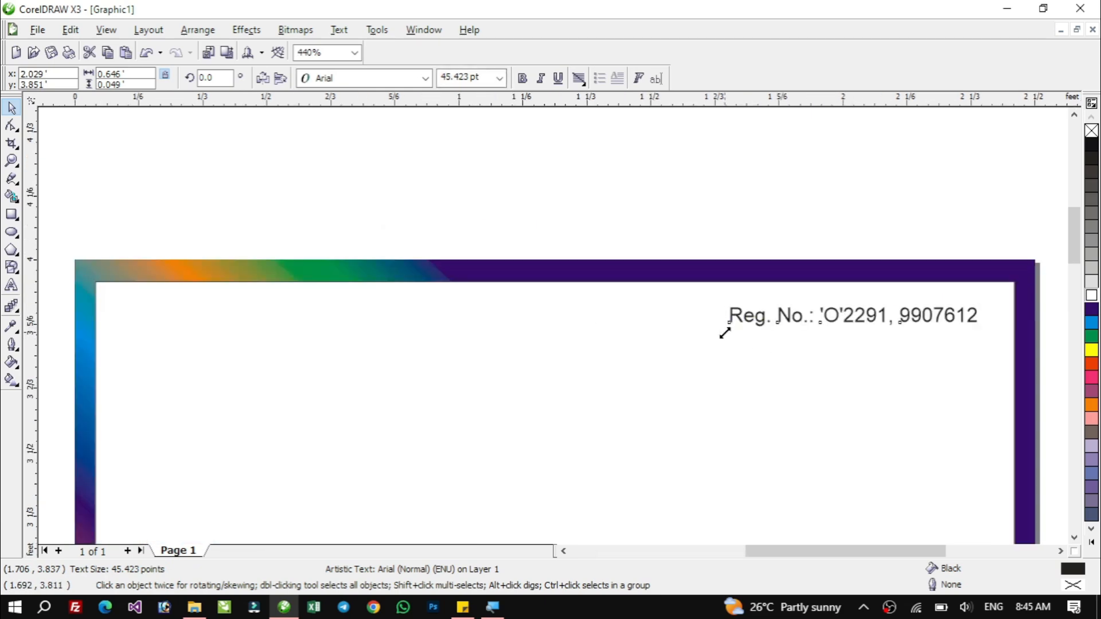
pyautogui.moveTo(723, 331); pyautogui.dragTo(606, 340)
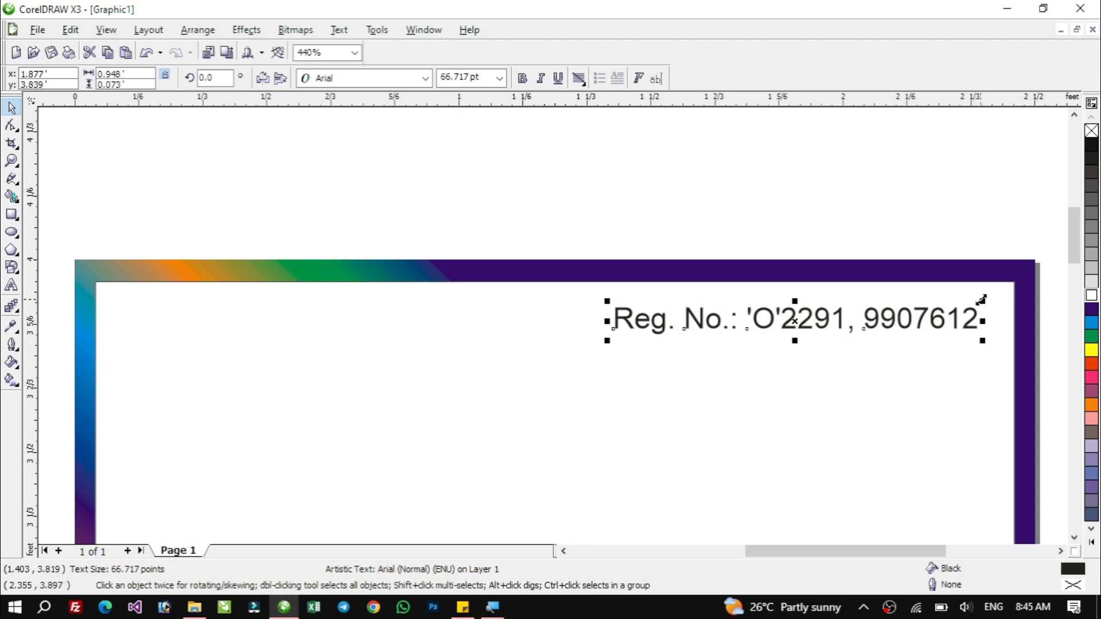
pyautogui.moveTo(981, 300); pyautogui.dragTo(1003, 295)
pyautogui.moveTo(607, 299); pyautogui.dragTo(581, 295)
pyautogui.click(523, 79)
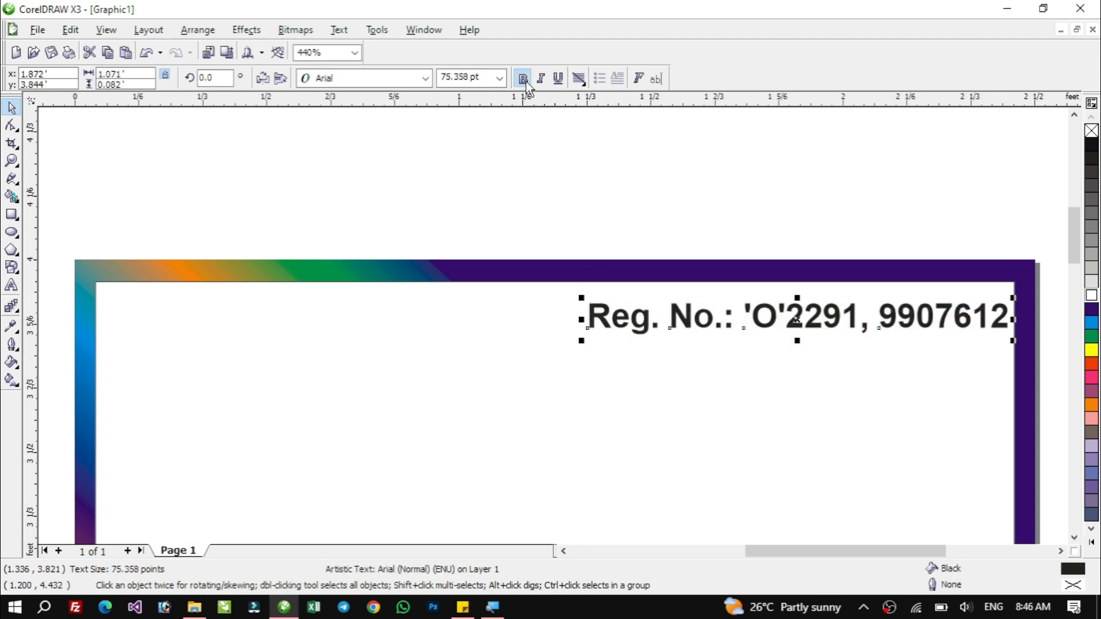
# Nudge the registration text slightly left and up within the frame's top edge.
pyautogui.moveTo(798, 317); pyautogui.dragTo(787, 315)
pyautogui.click(788, 188)
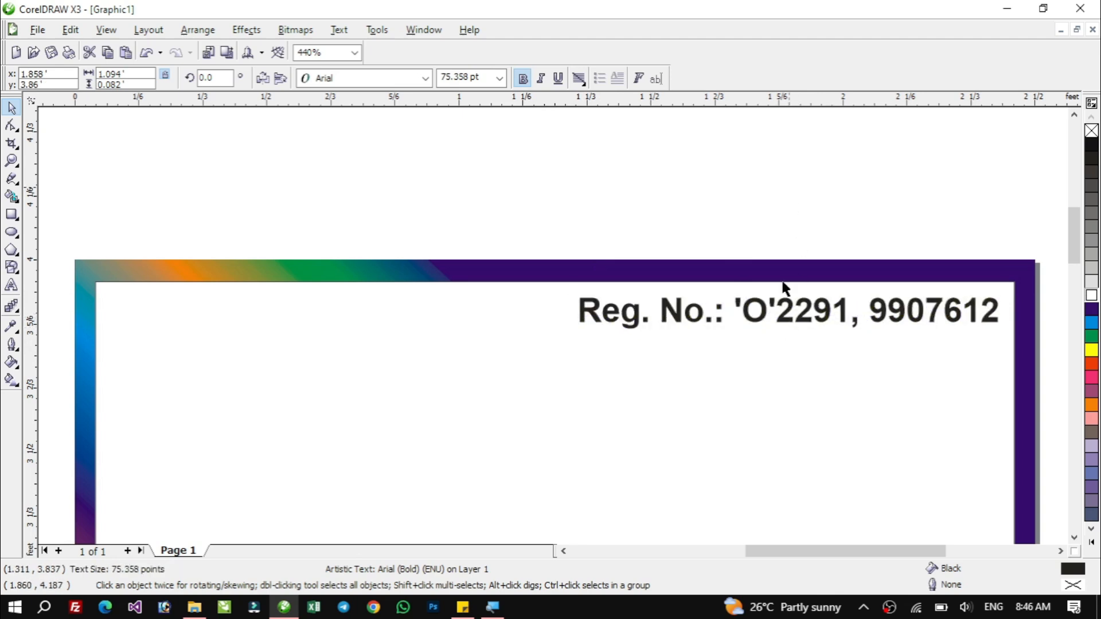
pyautogui.click(787, 316)
pyautogui.moveTo(573, 342)
pyautogui.mouseDown()
pyautogui.moveTo(562, 339)
pyautogui.moveTo(580, 327)
pyautogui.moveTo(570, 347)
pyautogui.mouseUp()
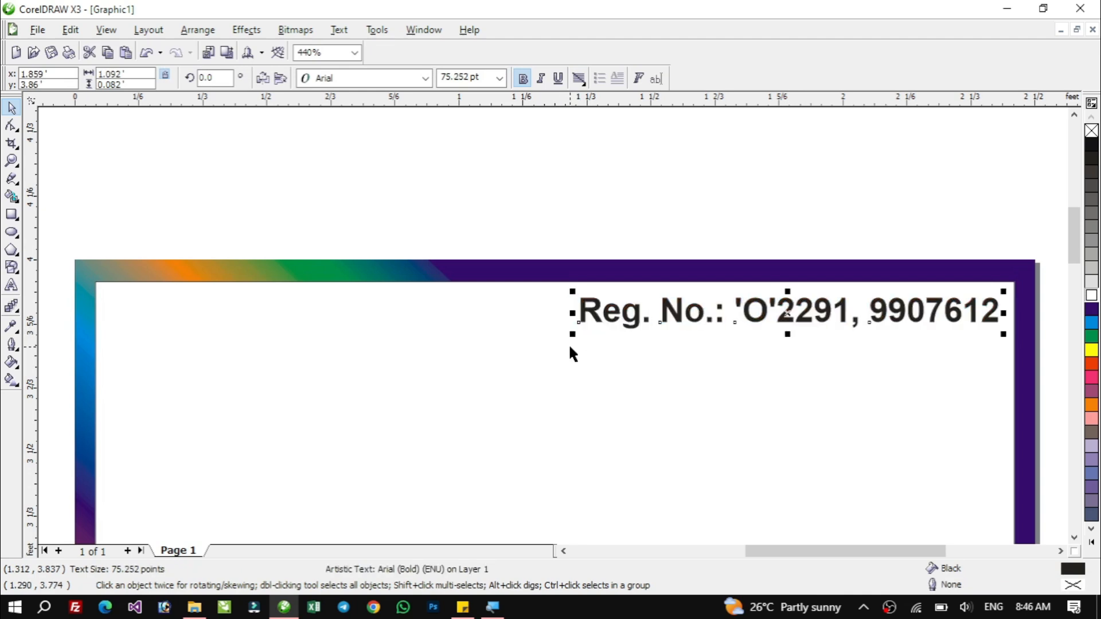
# Try several palette colours on the registration text and settle on red.
pyautogui.click(1092, 323)
pyautogui.click(1091, 350)
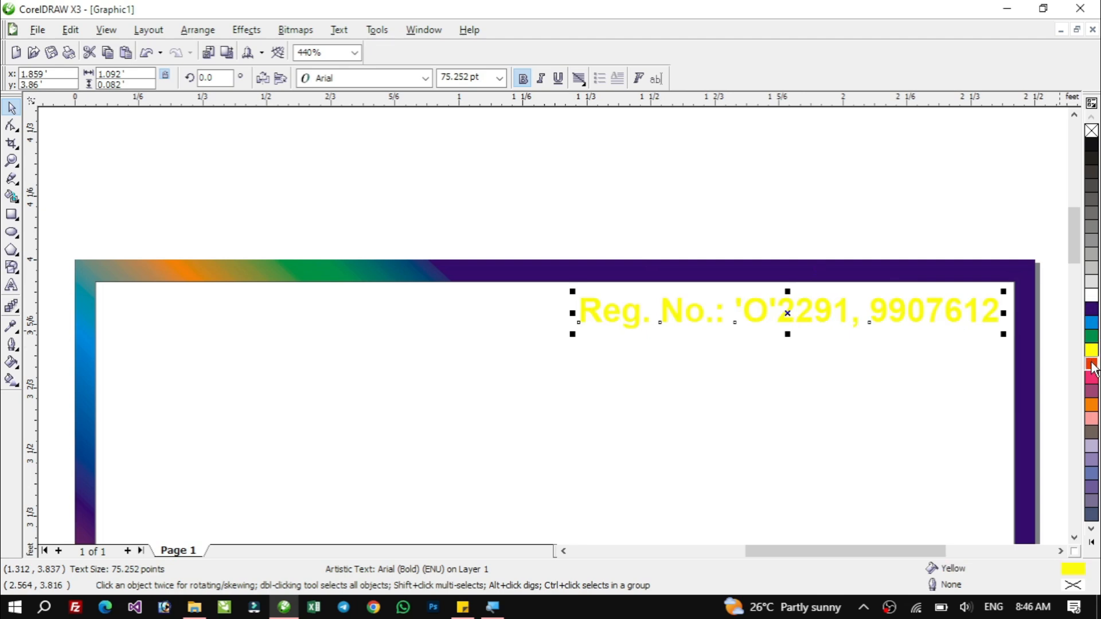
pyautogui.click(1091, 364)
pyautogui.click(1091, 377)
pyautogui.click(1092, 391)
pyautogui.click(1091, 405)
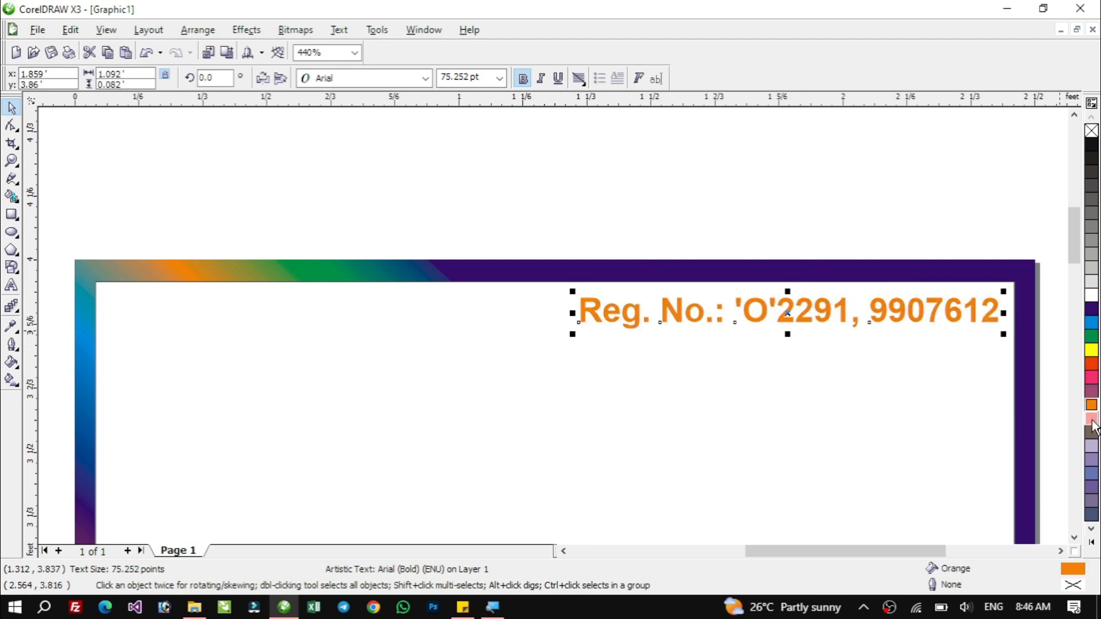
pyautogui.click(1091, 419)
pyautogui.click(1093, 366)
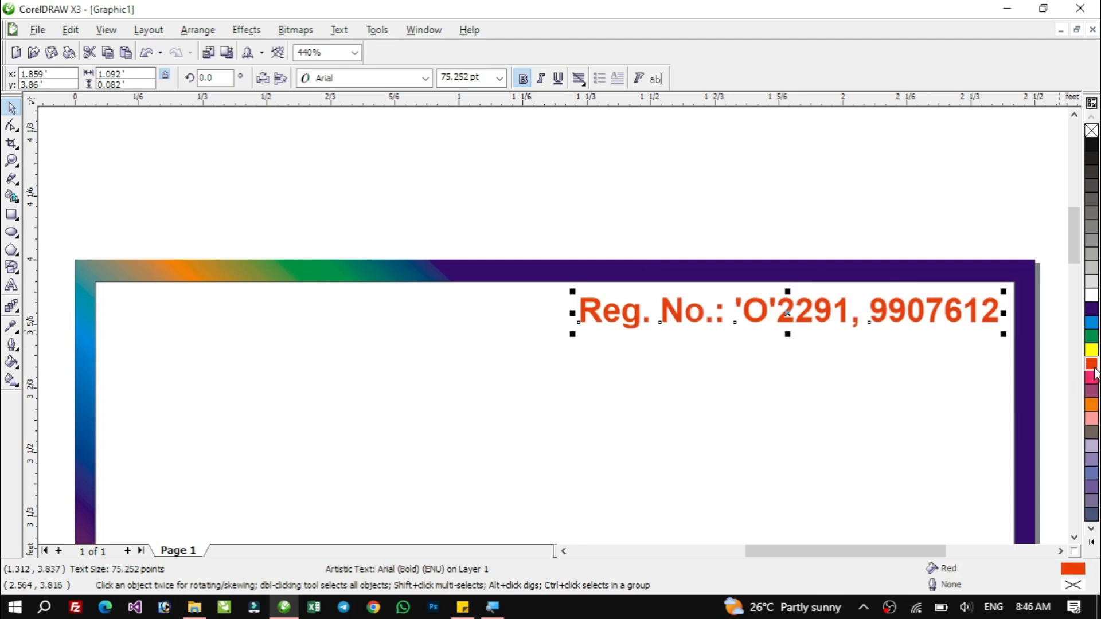
pyautogui.click(850, 195)
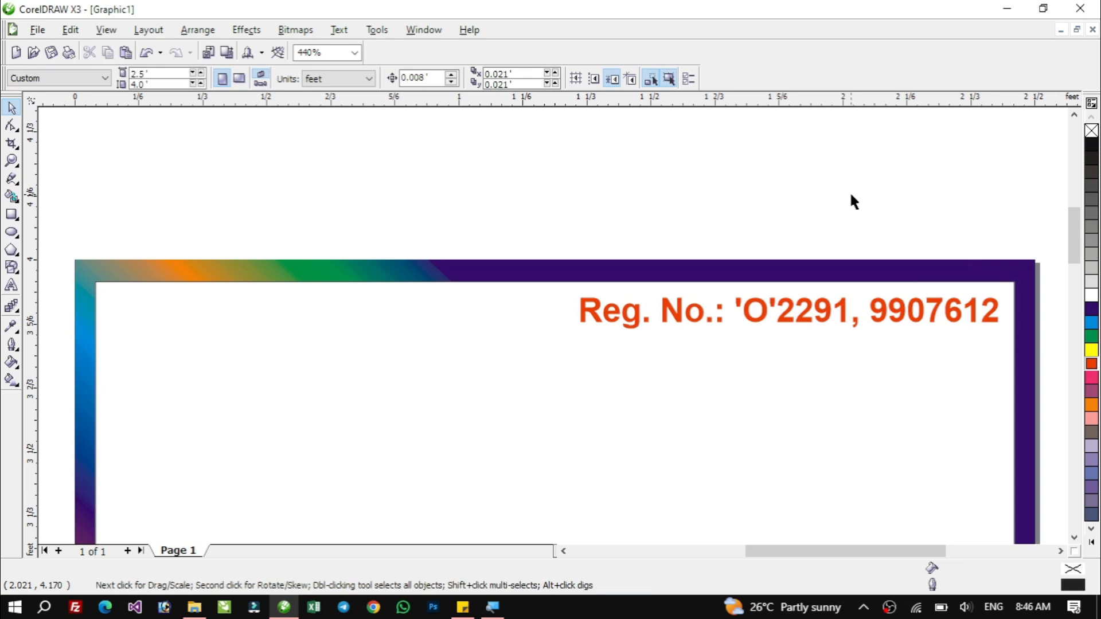
# Add artistic text reading 'Hurry Up', 'Limited Time', 'Offer' on three lines inside the inner frame.
pyautogui.press('F4')
pyautogui.press('F2')
pyautogui.moveTo(309, 128); pyautogui.dragTo(813, 229)
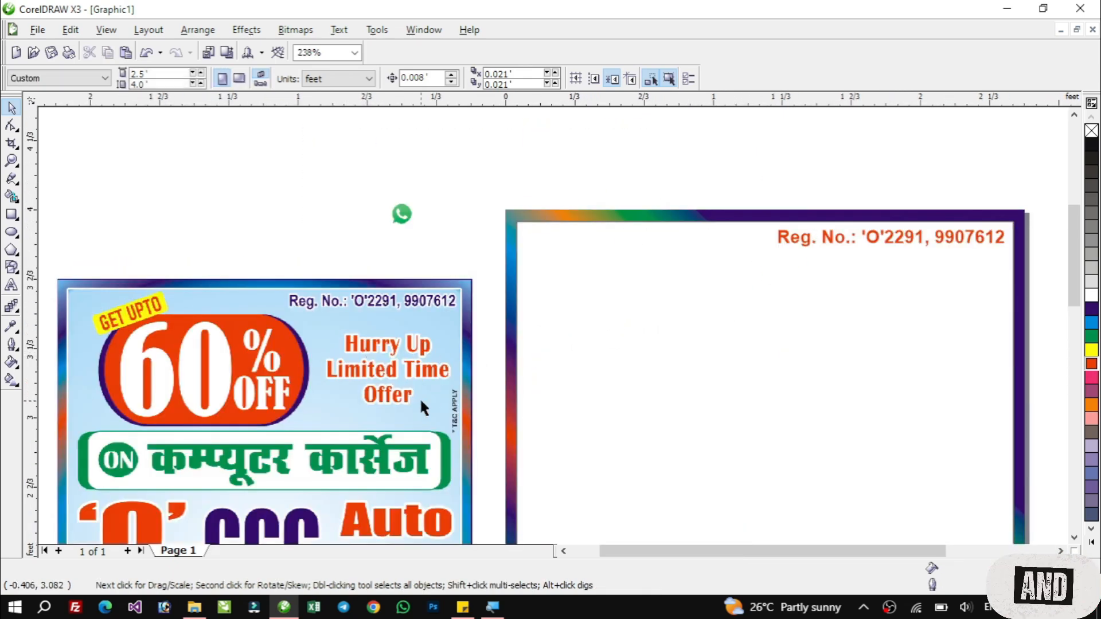
pyautogui.click(11, 285)
pyautogui.click(765, 333)
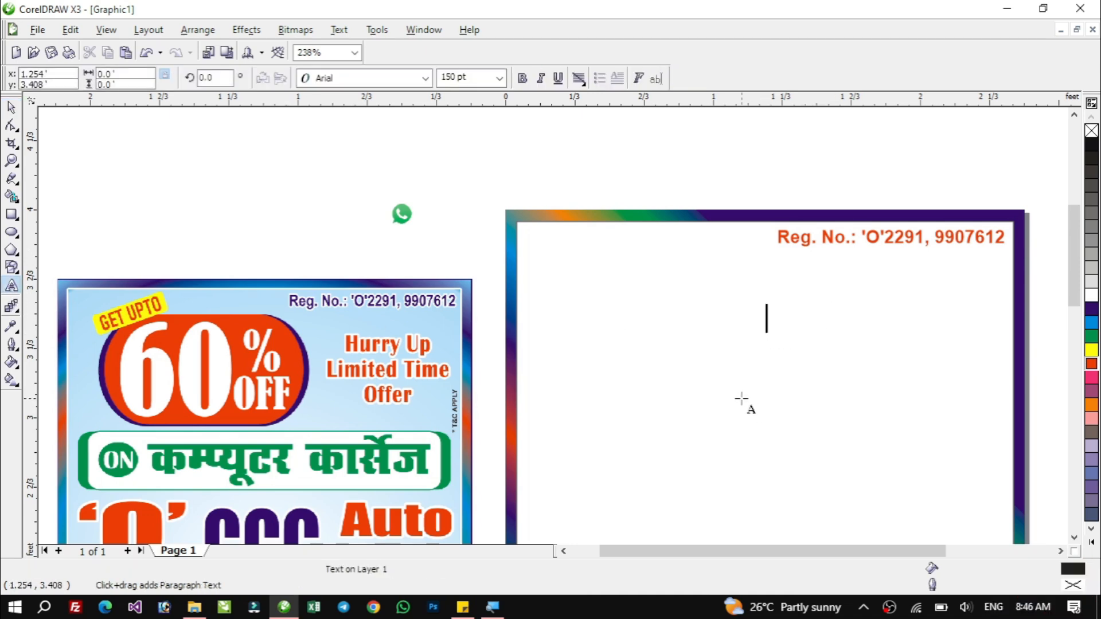
pyautogui.write('Hurry ')
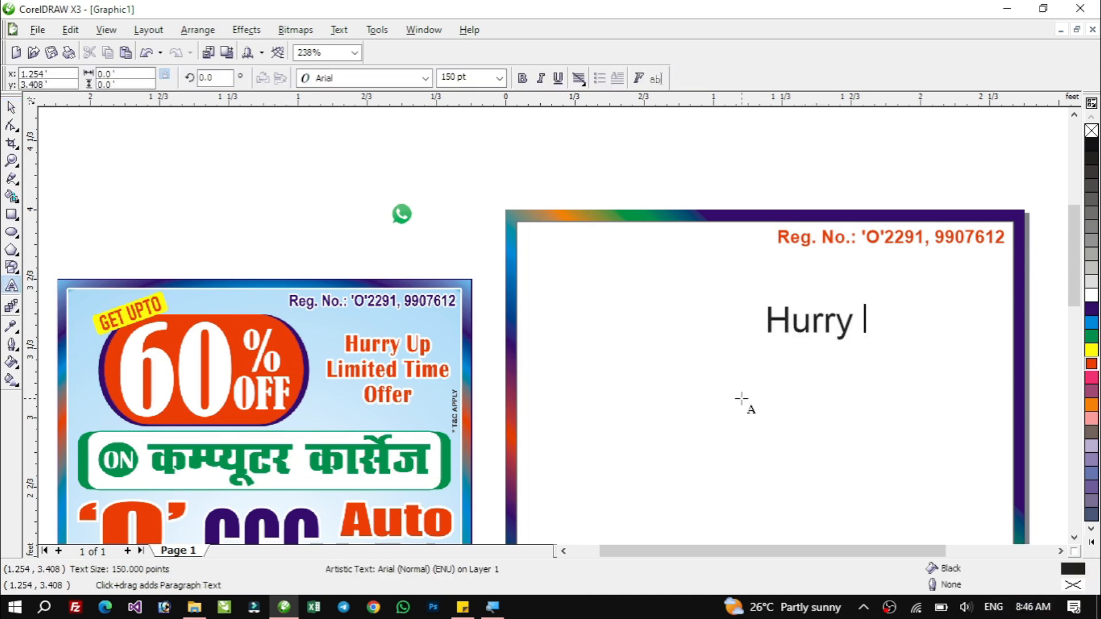
pyautogui.write('Up Limi')
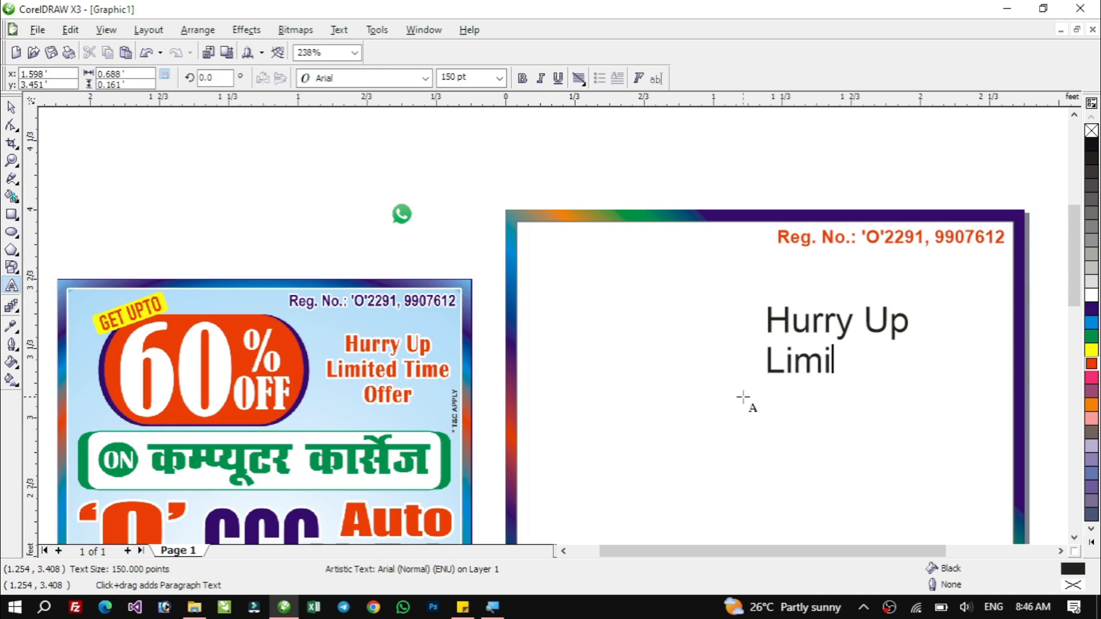
pyautogui.write('ted Time')
pyautogui.press('Return')
pyautogui.write('Offer')
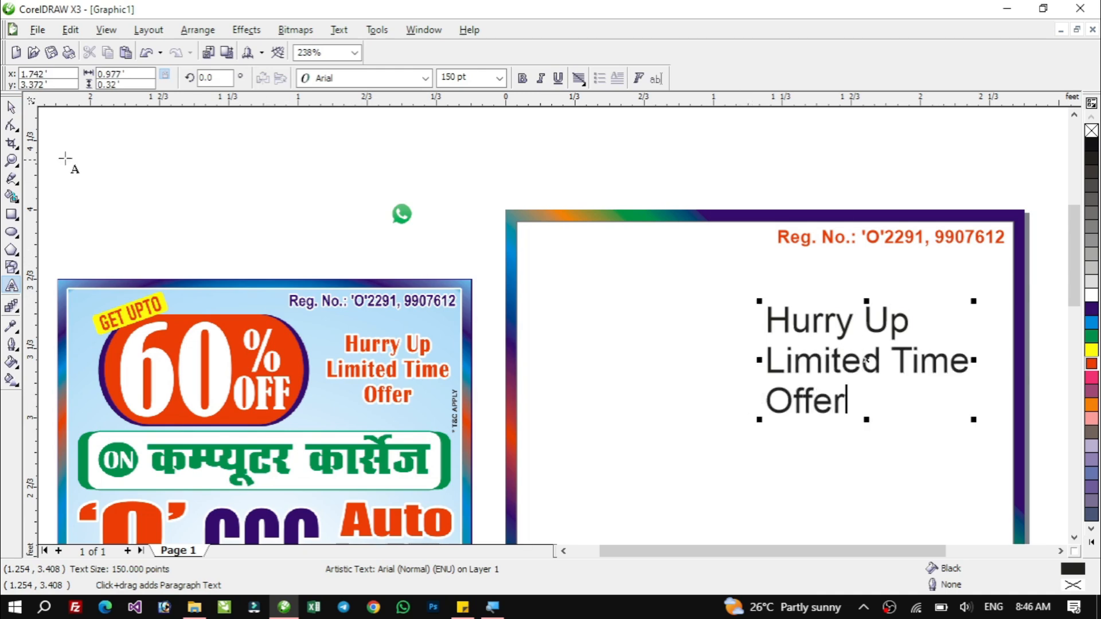
pyautogui.click(11, 108)
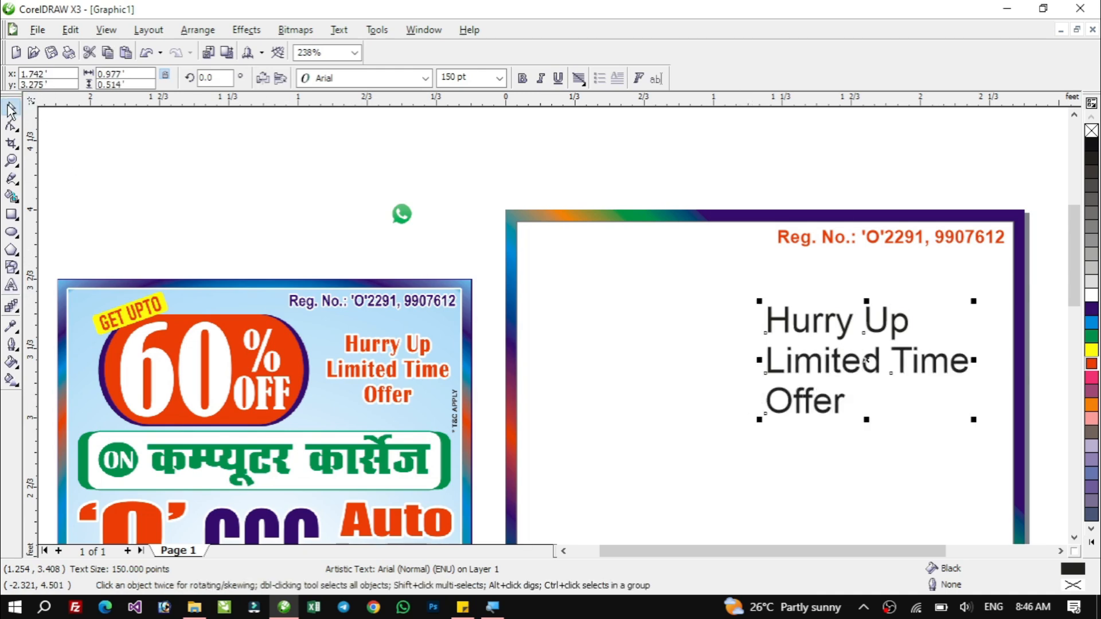
# Centre-align the three-line offer text.
pyautogui.click(579, 78)
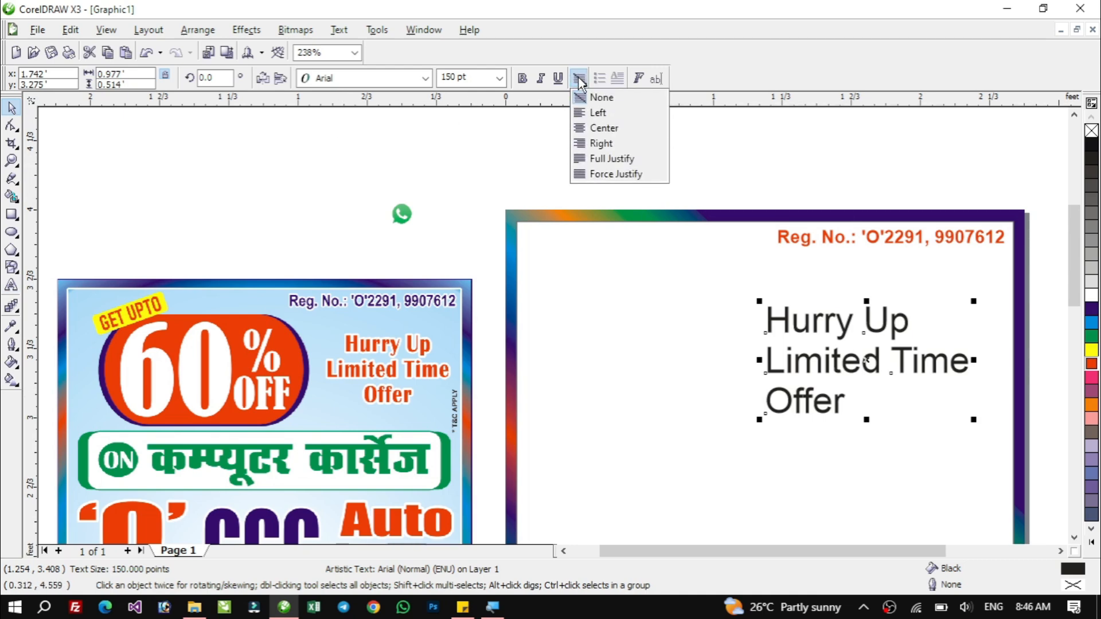
pyautogui.click(597, 128)
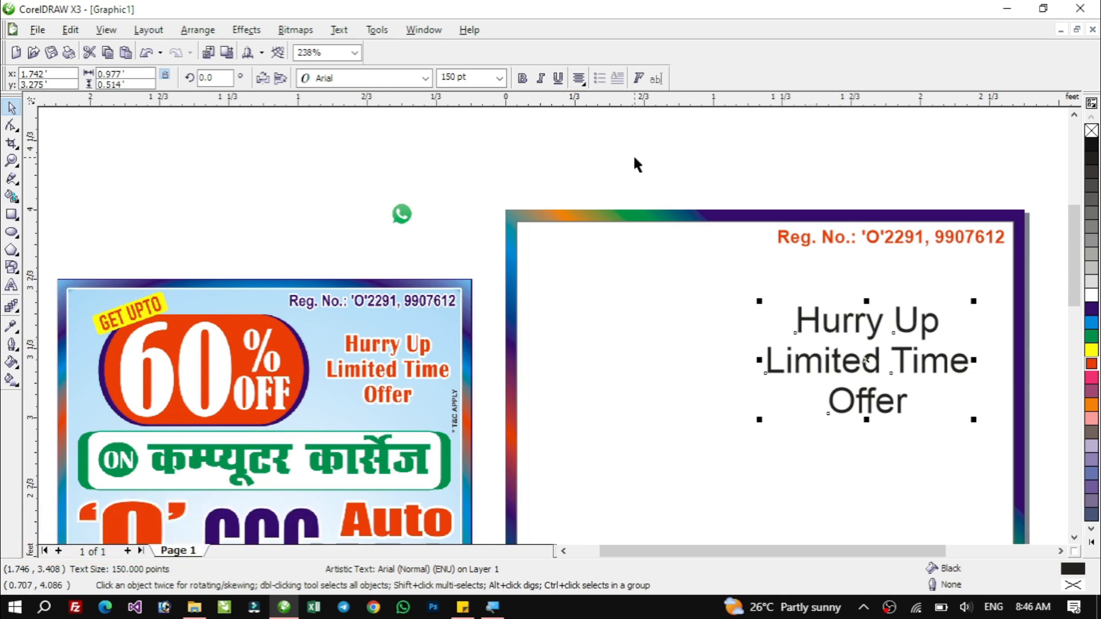
pyautogui.click(579, 78)
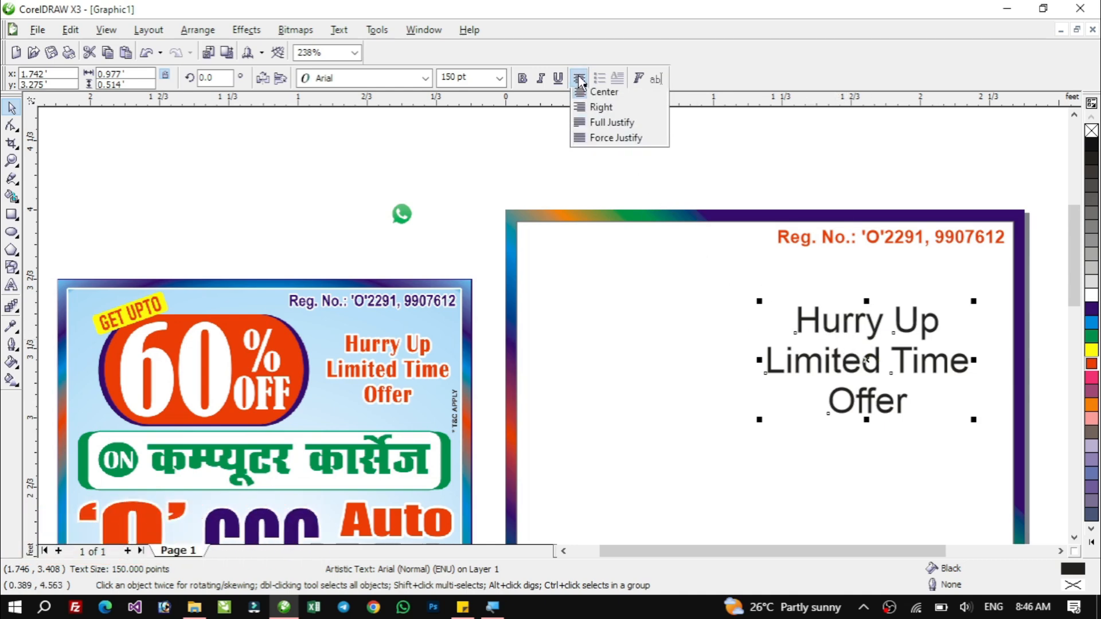
pyautogui.click(523, 79)
pyautogui.click(542, 79)
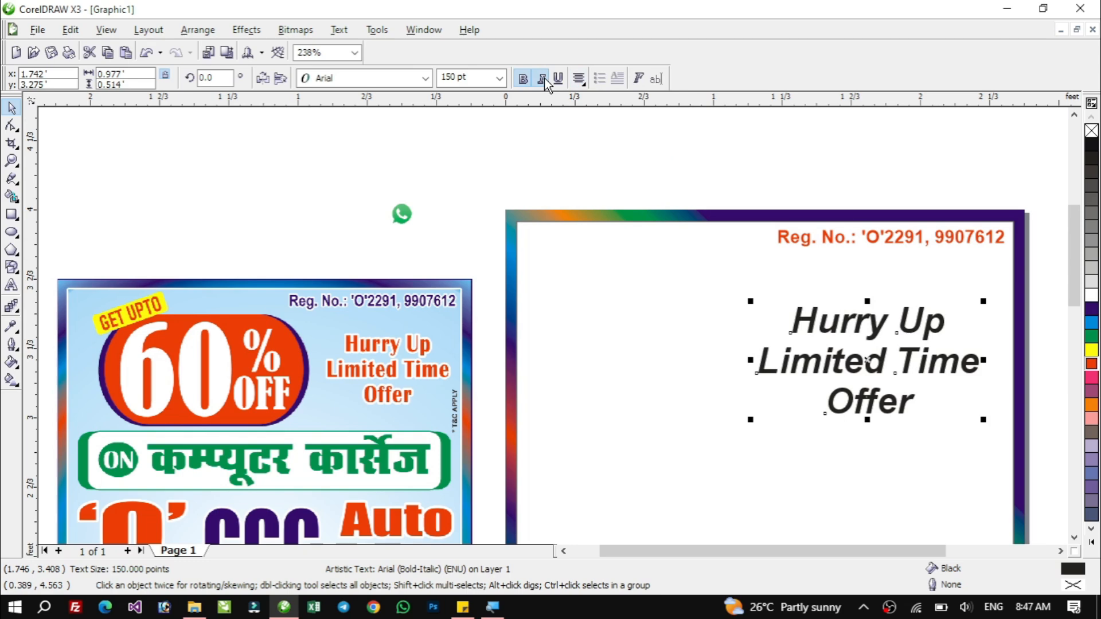
pyautogui.click(543, 79)
pyautogui.click(523, 79)
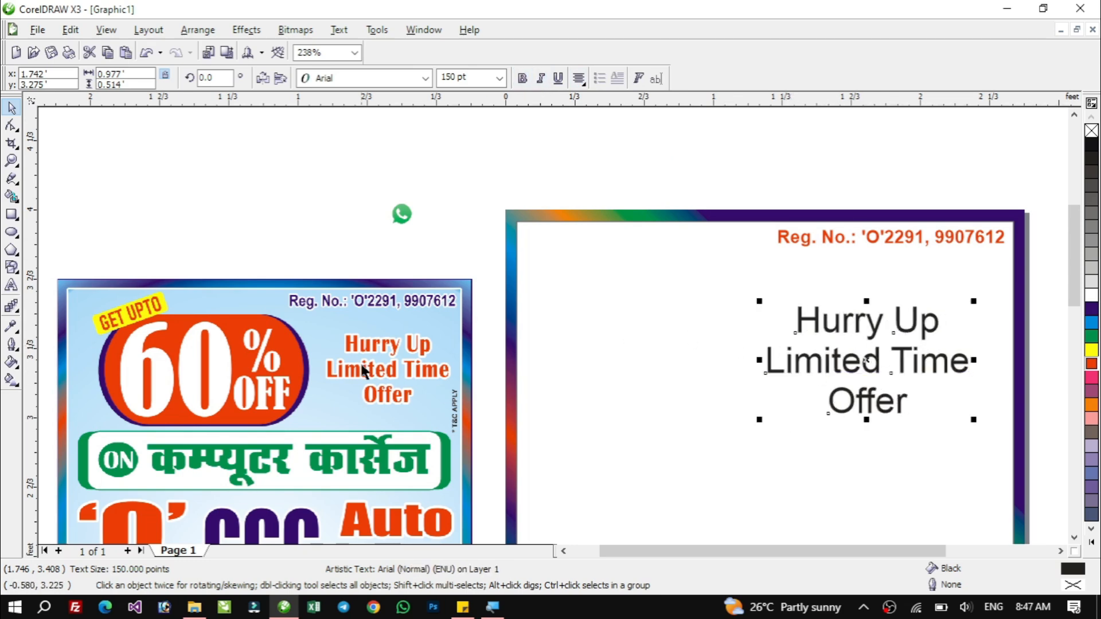
# Set the offer text's font to Bernard MT Condensed and fill it red.
pyautogui.click(367, 81)
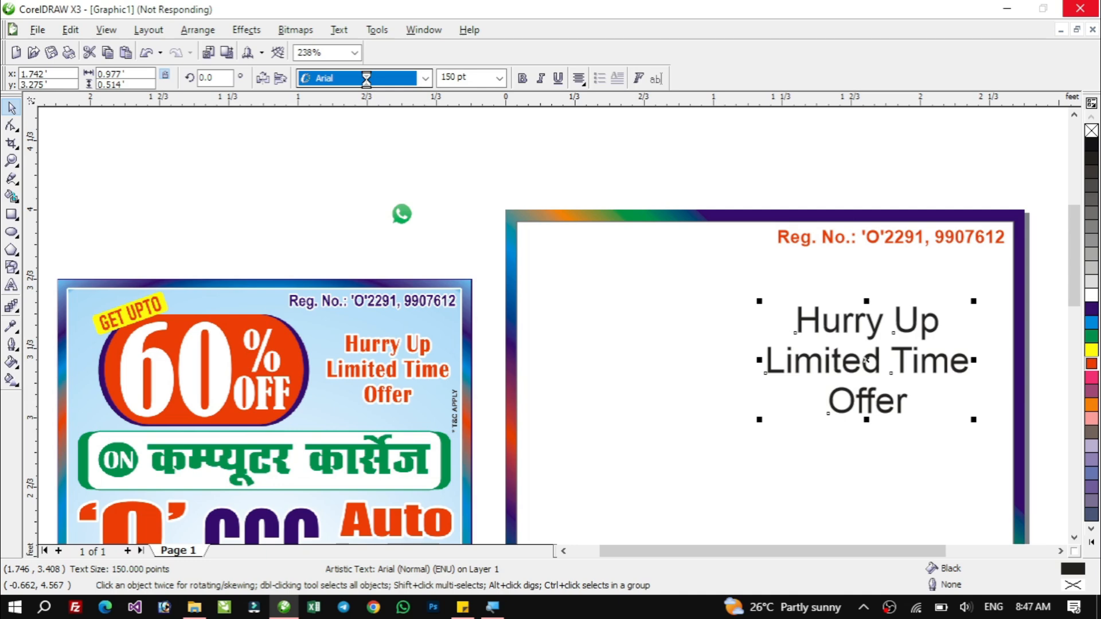
pyautogui.click(383, 75)
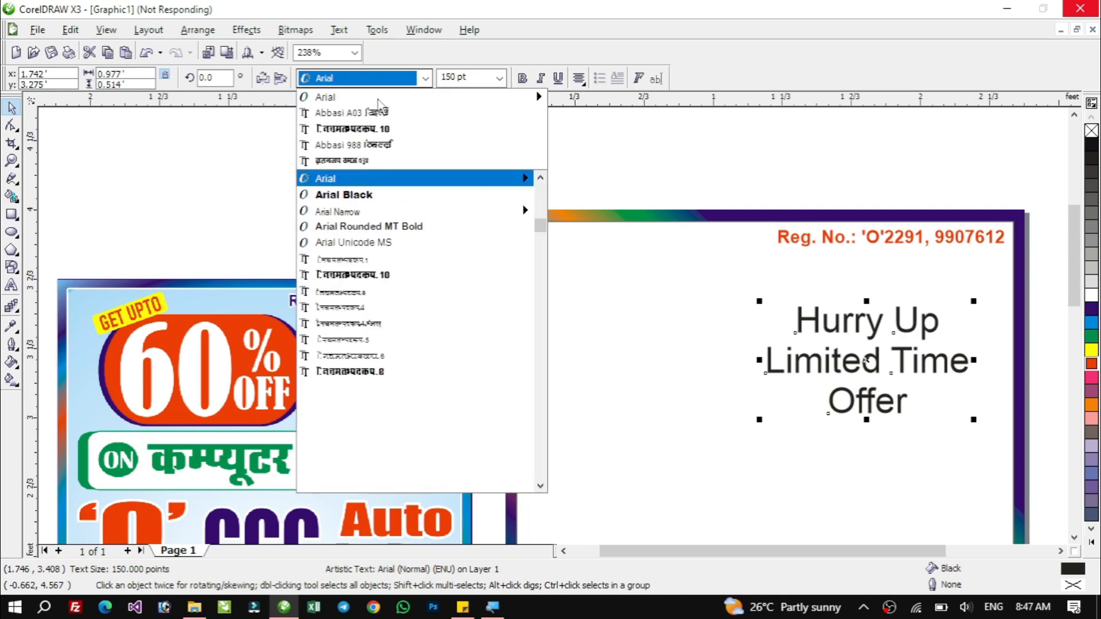
pyautogui.moveTo(387, 95)
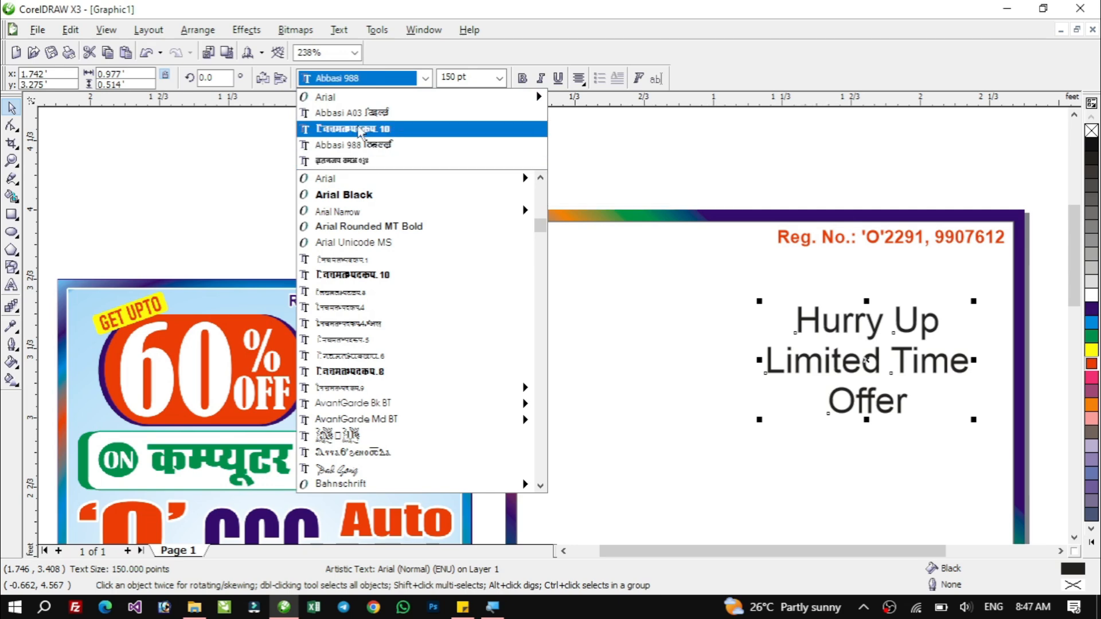
pyautogui.scroll(-6, 427, 270)
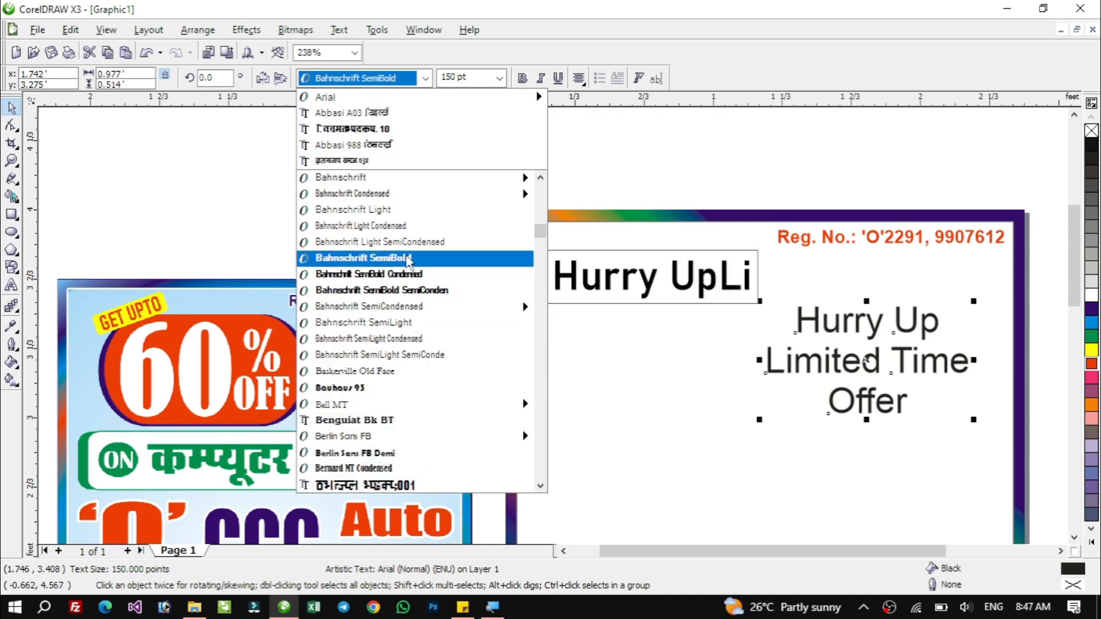
pyautogui.click(408, 259)
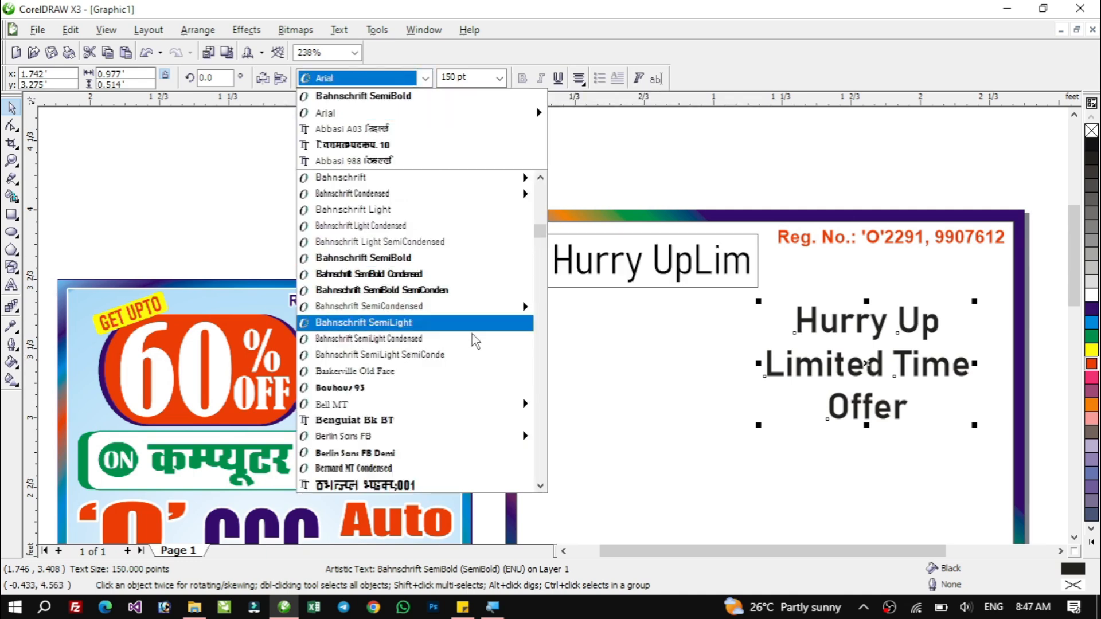
pyautogui.press('Down')
pyautogui.press('Down')
pyautogui.press('Down')
pyautogui.press('Down')
pyautogui.press('Down')
pyautogui.press('Down')
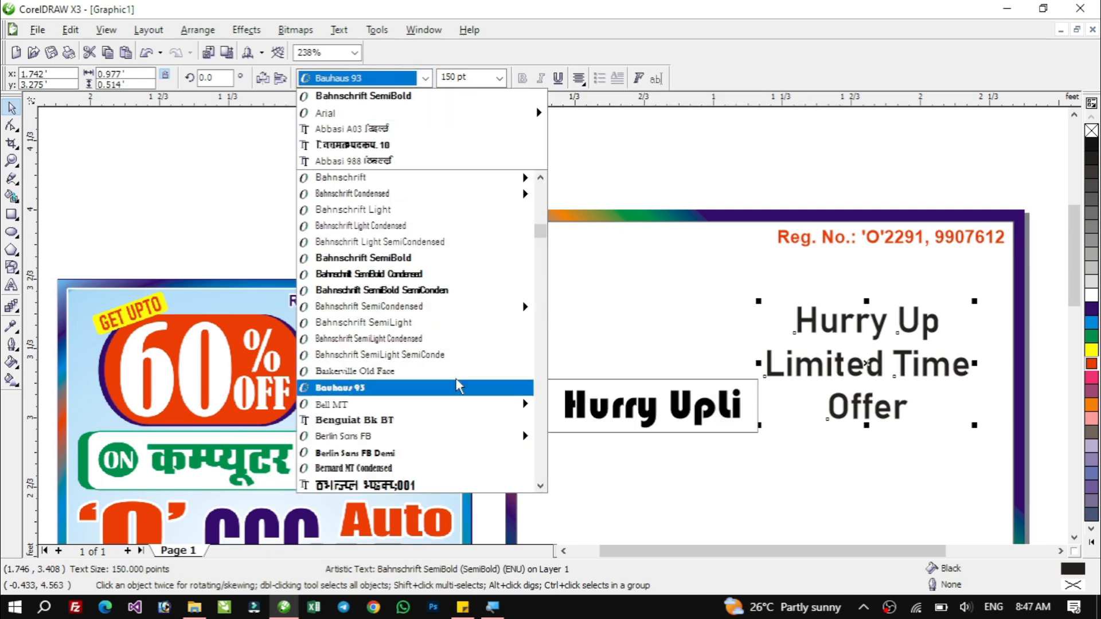
pyautogui.press('Down')
pyautogui.press('Down')
pyautogui.press('Down')
pyautogui.press('Down')
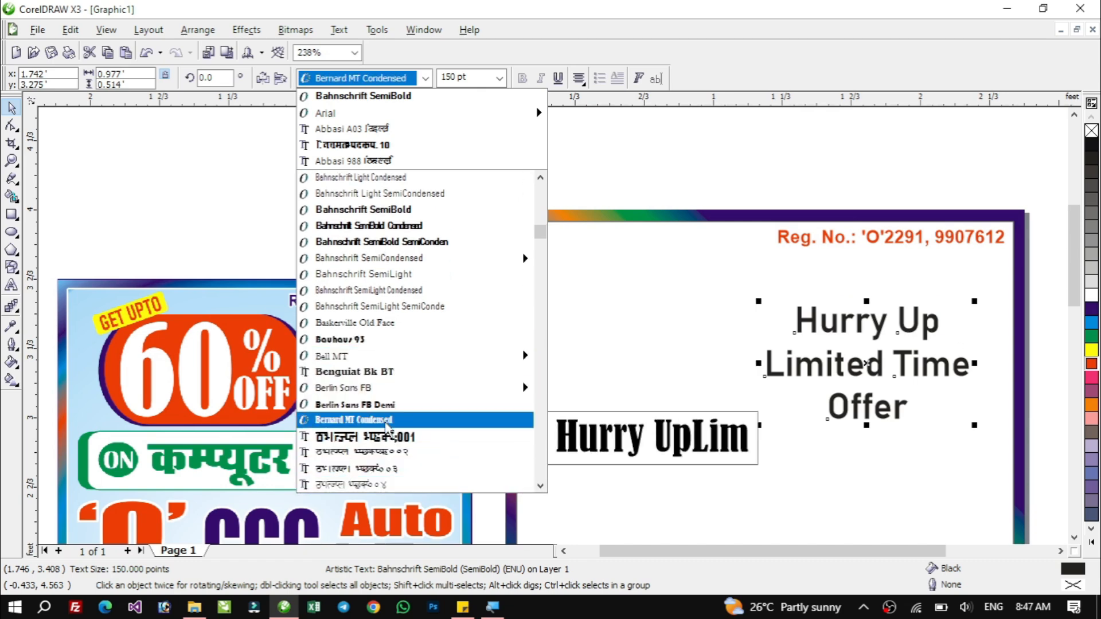
pyautogui.click(387, 420)
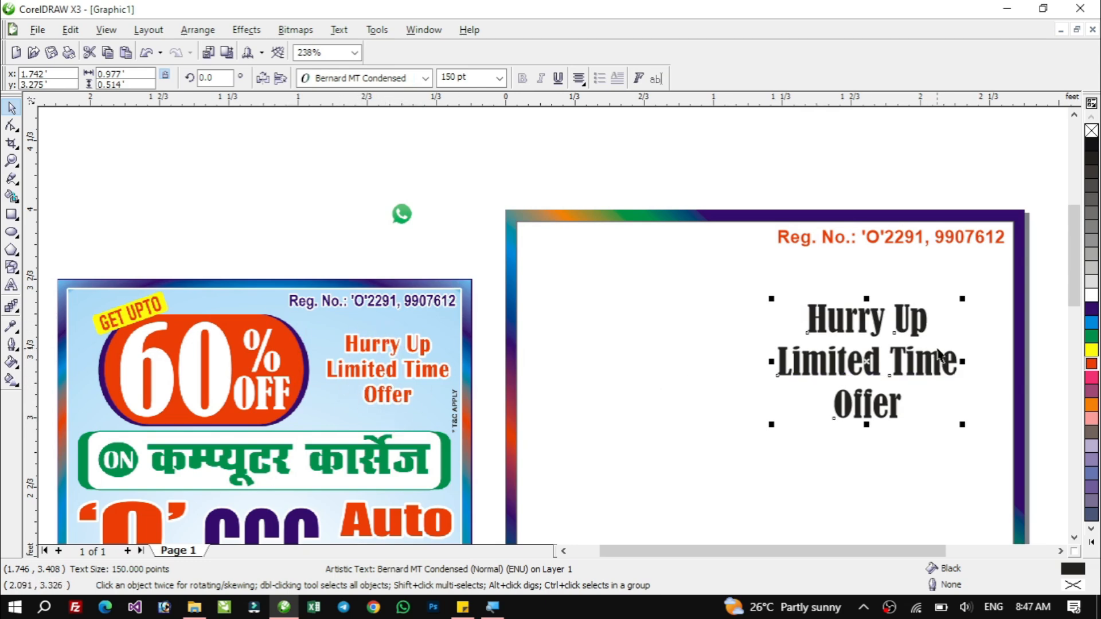
pyautogui.click(1092, 365)
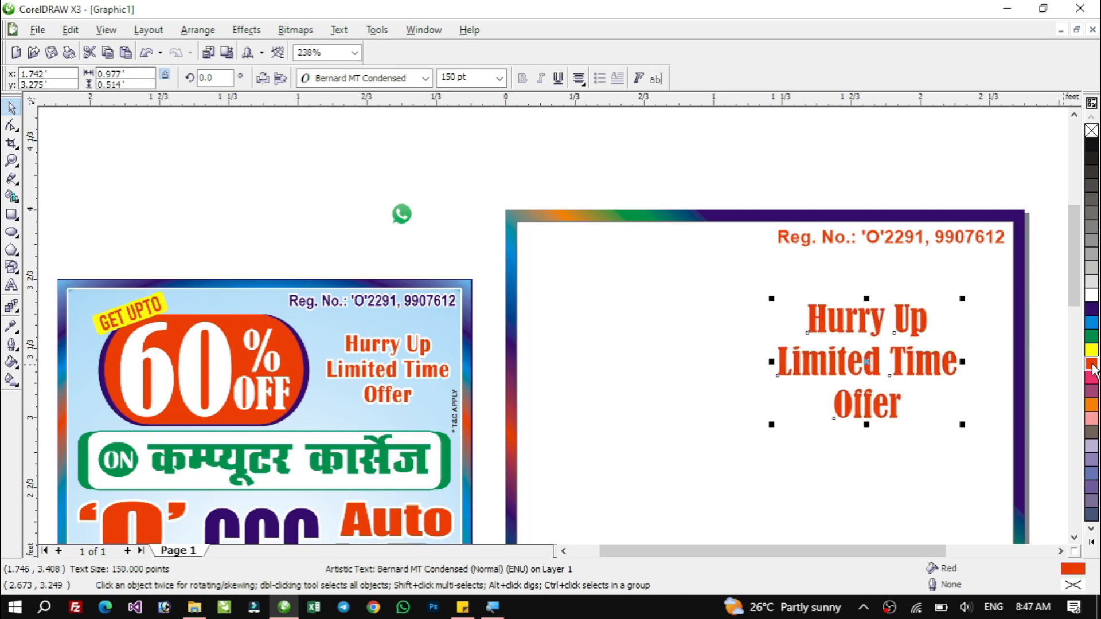
# Recolour the registration text dark purple.
pyautogui.click(881, 240)
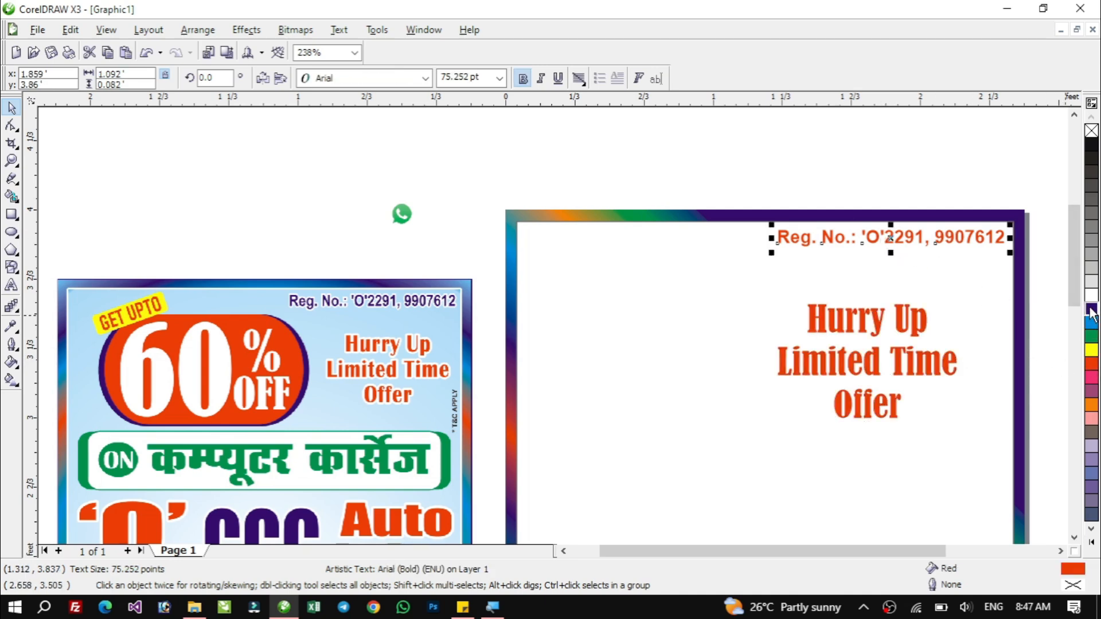
pyautogui.click(1092, 310)
# Shift the offer text slightly to the right.
pyautogui.click(905, 328)
pyautogui.moveTo(904, 328); pyautogui.dragTo(930, 319)
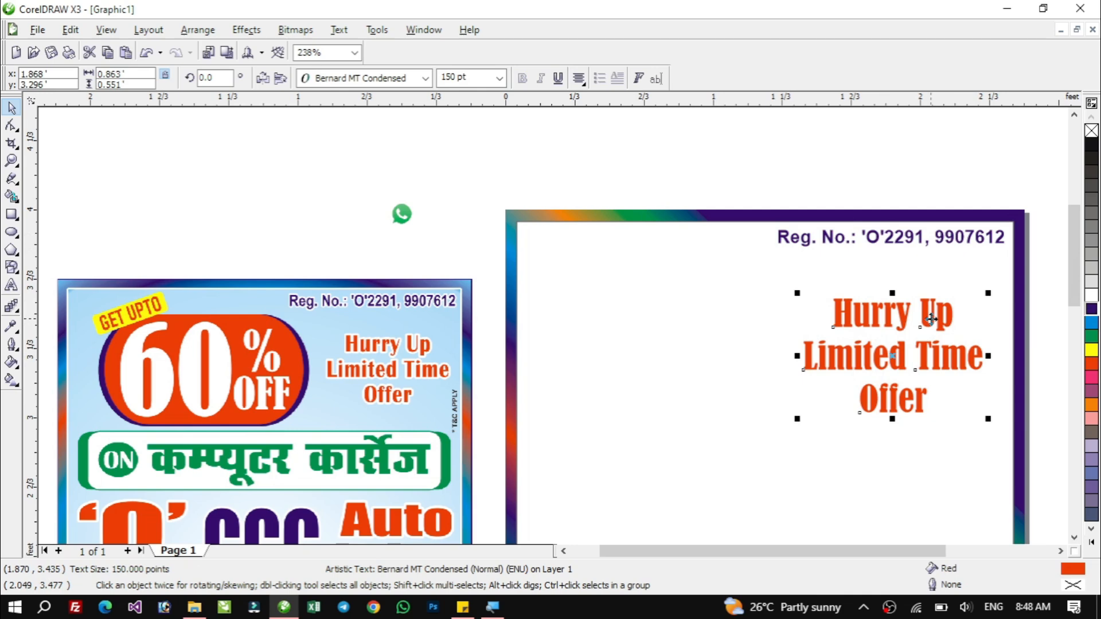
# Give the offer text a white 16 pt outline with round corners and caps, behind fill and scaled with image.
pyautogui.press('F12')
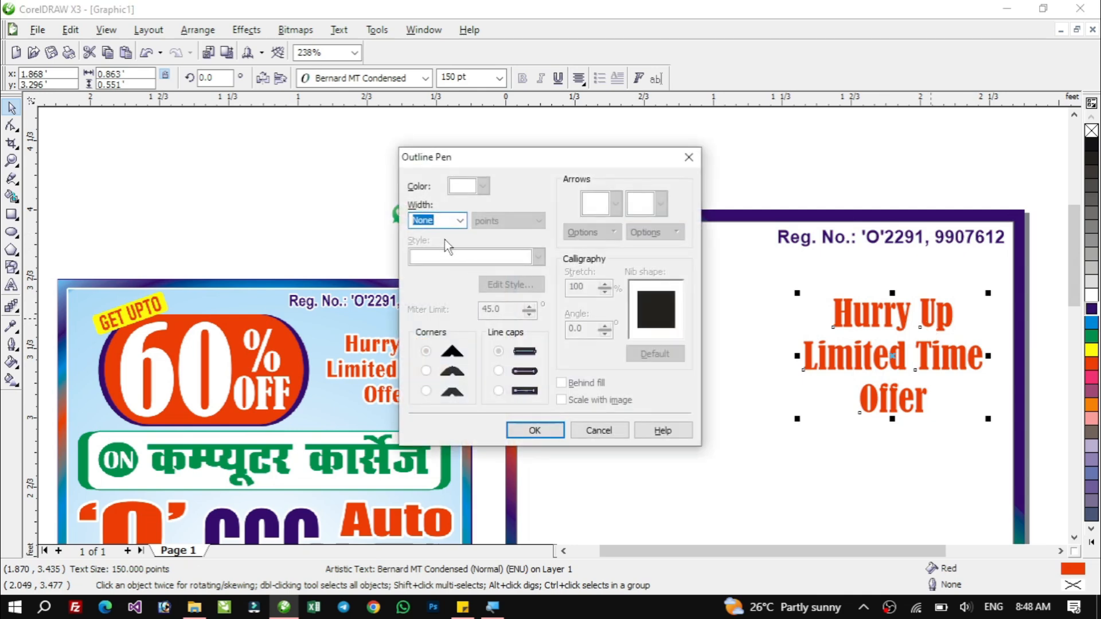
pyautogui.click(461, 221)
pyautogui.click(436, 315)
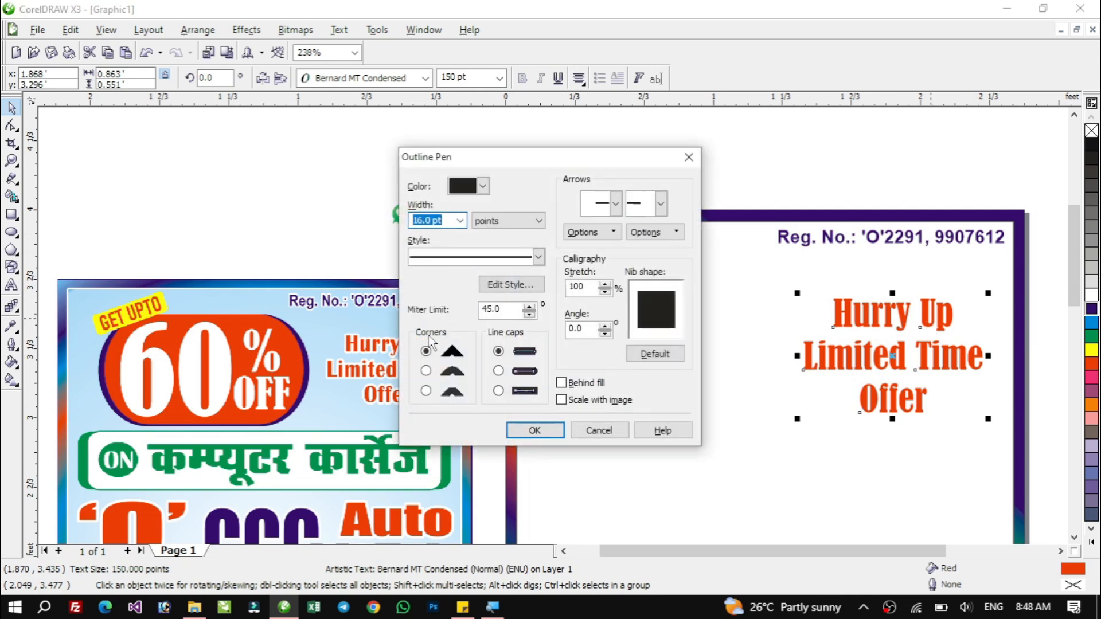
pyautogui.click(426, 371)
pyautogui.click(498, 371)
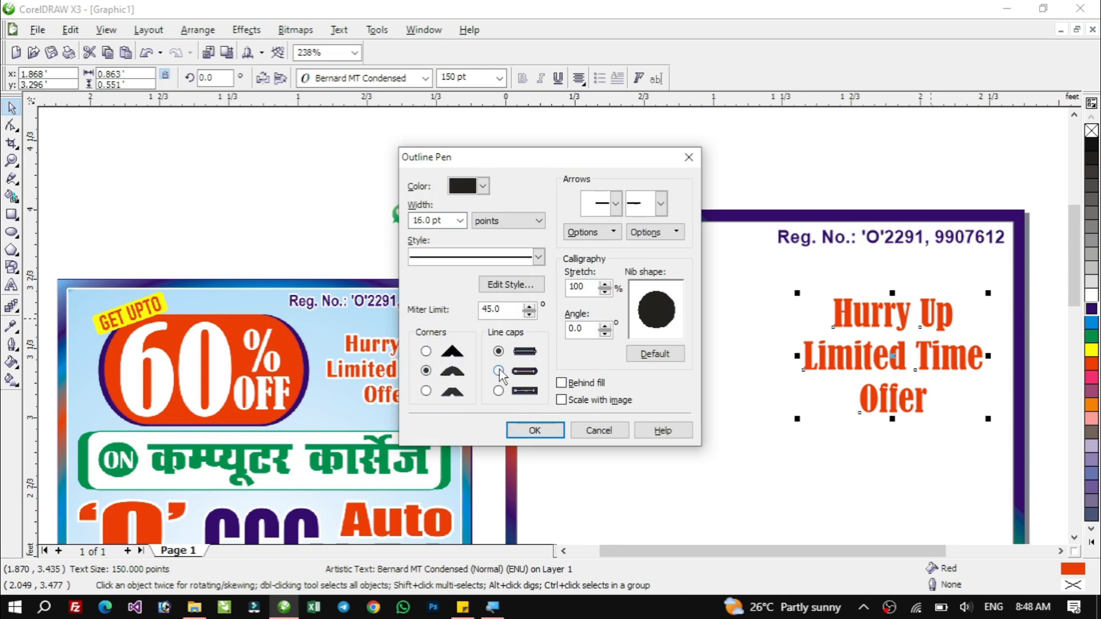
pyautogui.click(568, 384)
pyautogui.click(561, 400)
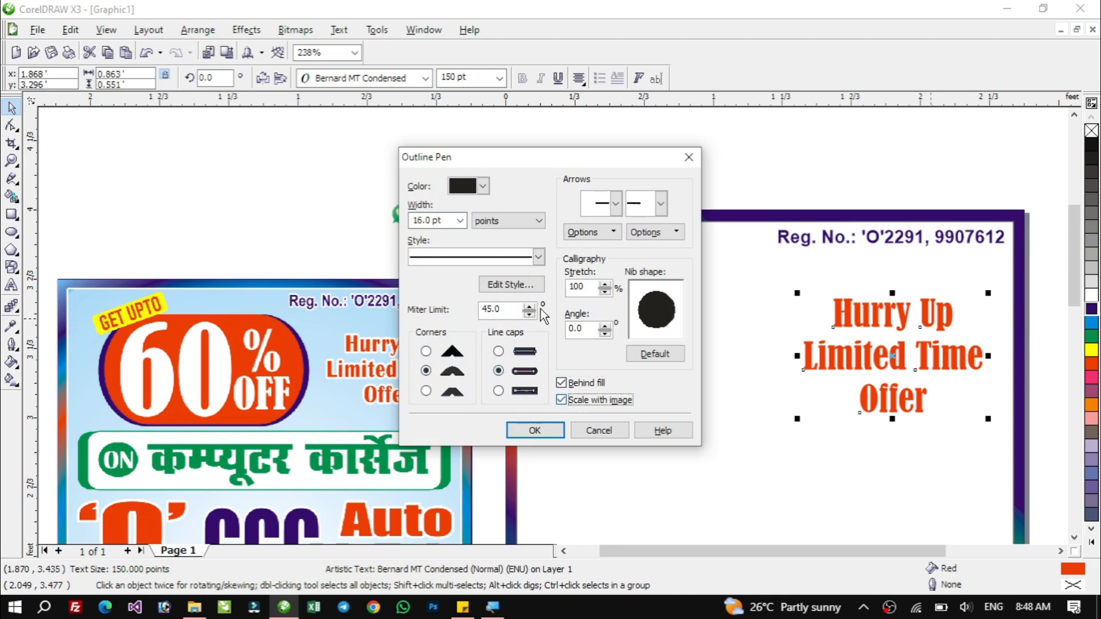
pyautogui.click(481, 186)
pyautogui.click(520, 218)
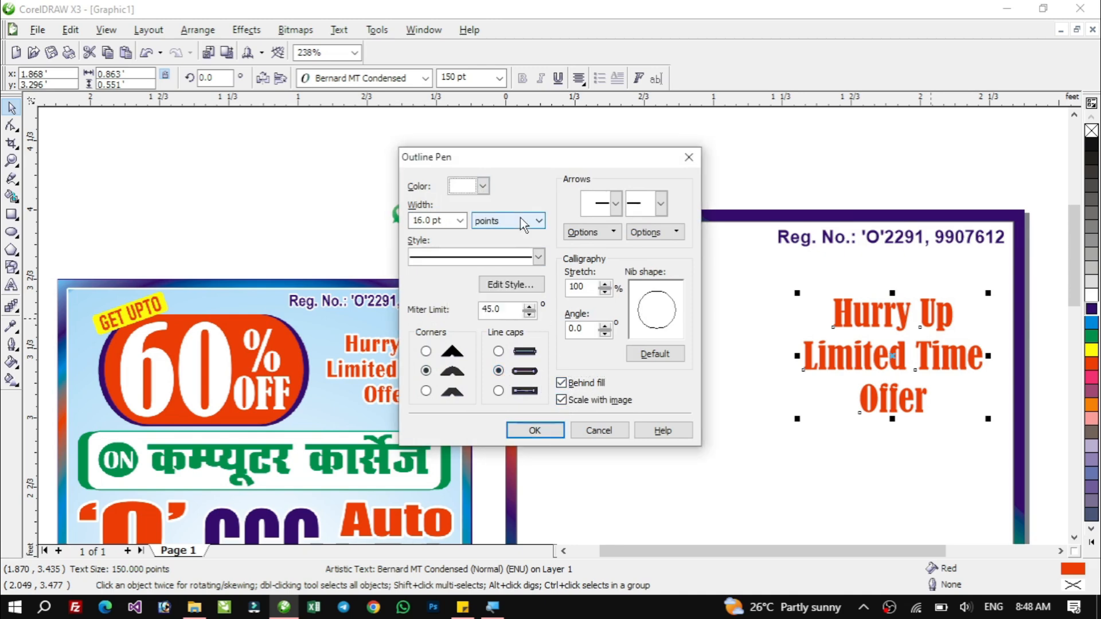
pyautogui.click(482, 186)
pyautogui.click(535, 182)
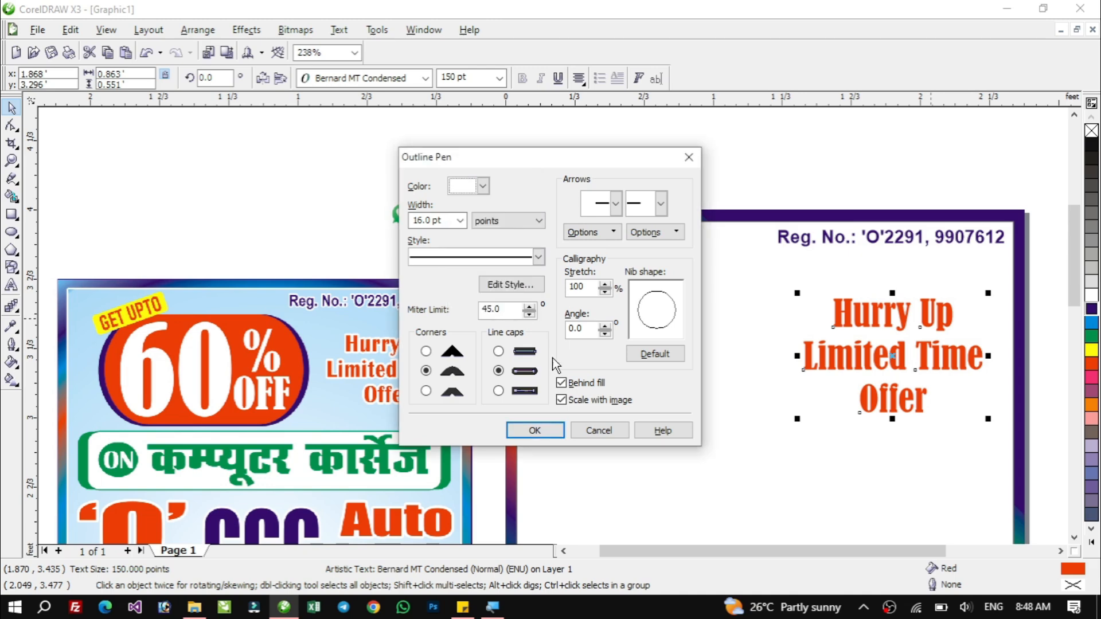
pyautogui.click(535, 430)
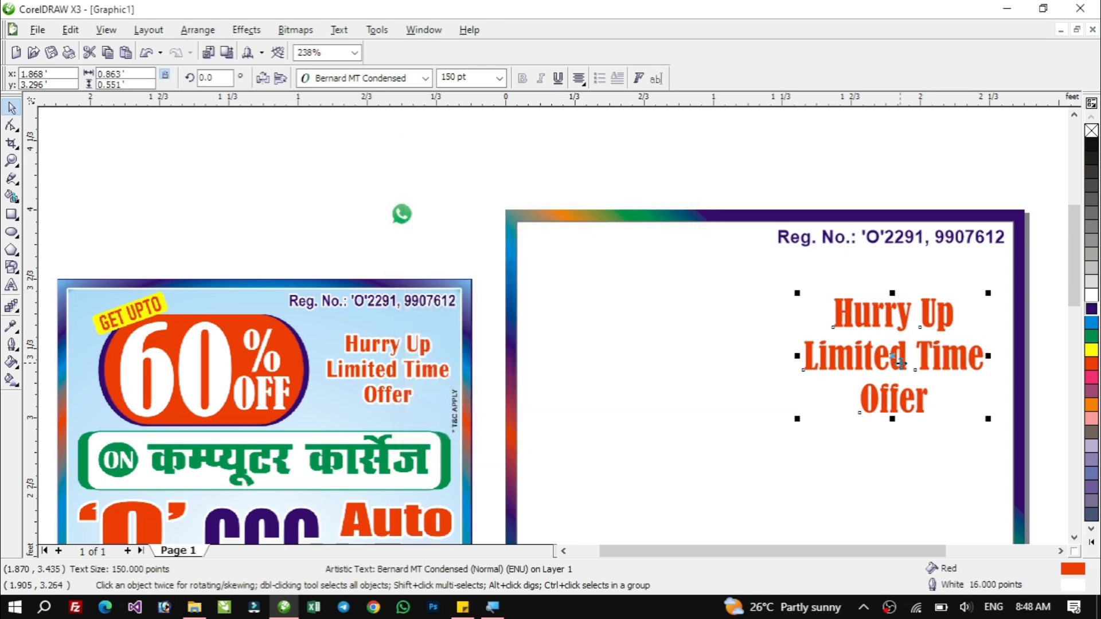
# Fill the inner frame rectangle with a pale blue of C9 M3 Y4 K0.
pyautogui.click(587, 267)
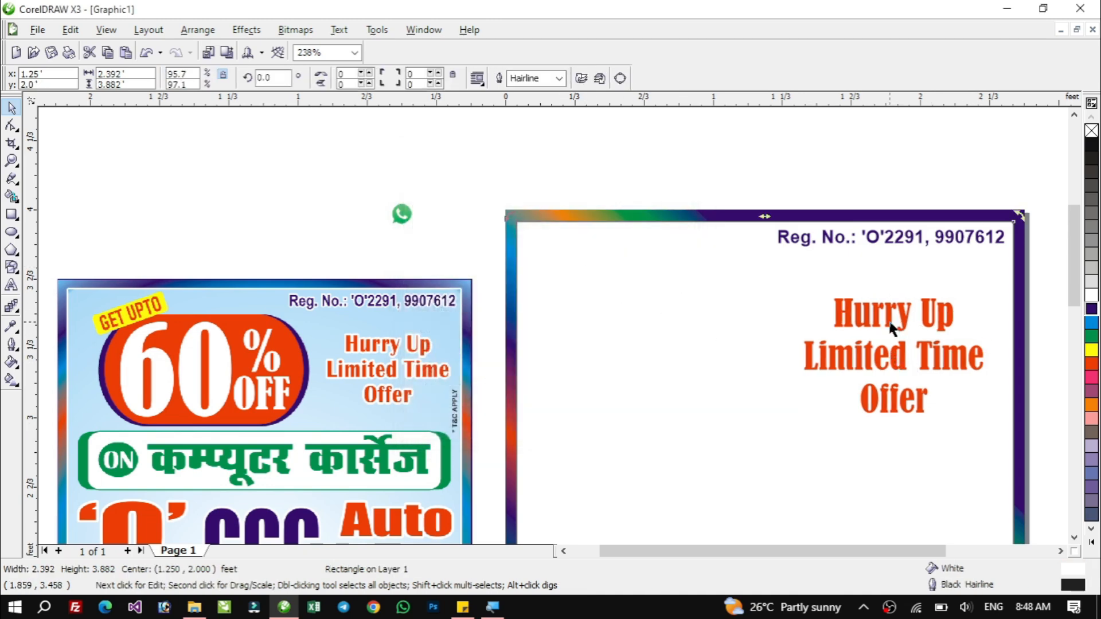
pyautogui.click(591, 285)
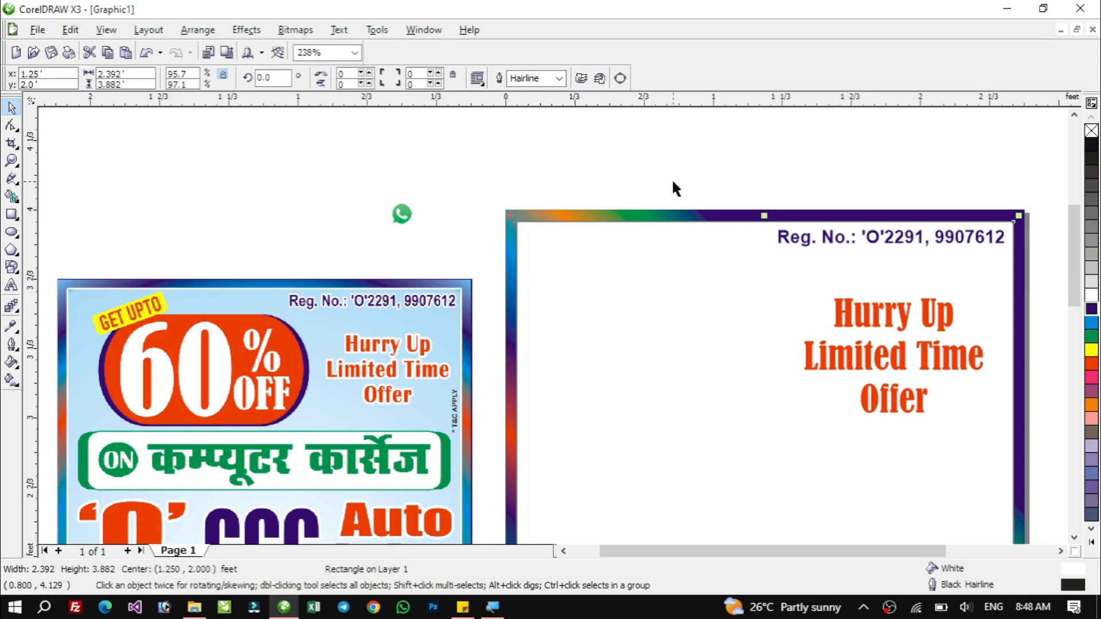
pyautogui.click(1091, 322)
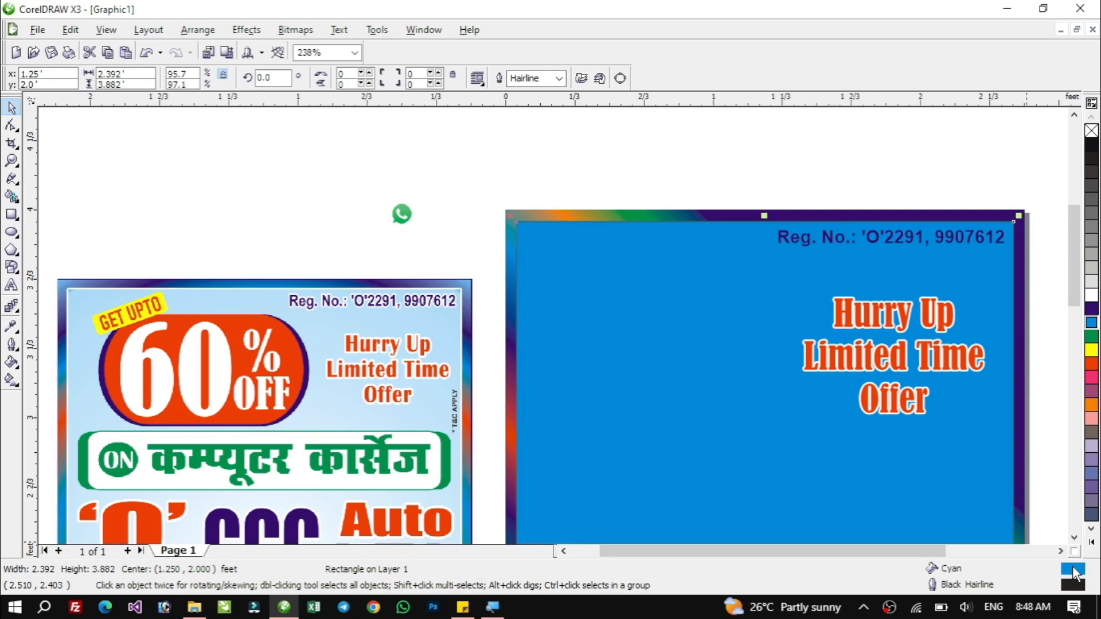
pyautogui.doubleClick(1073, 568)
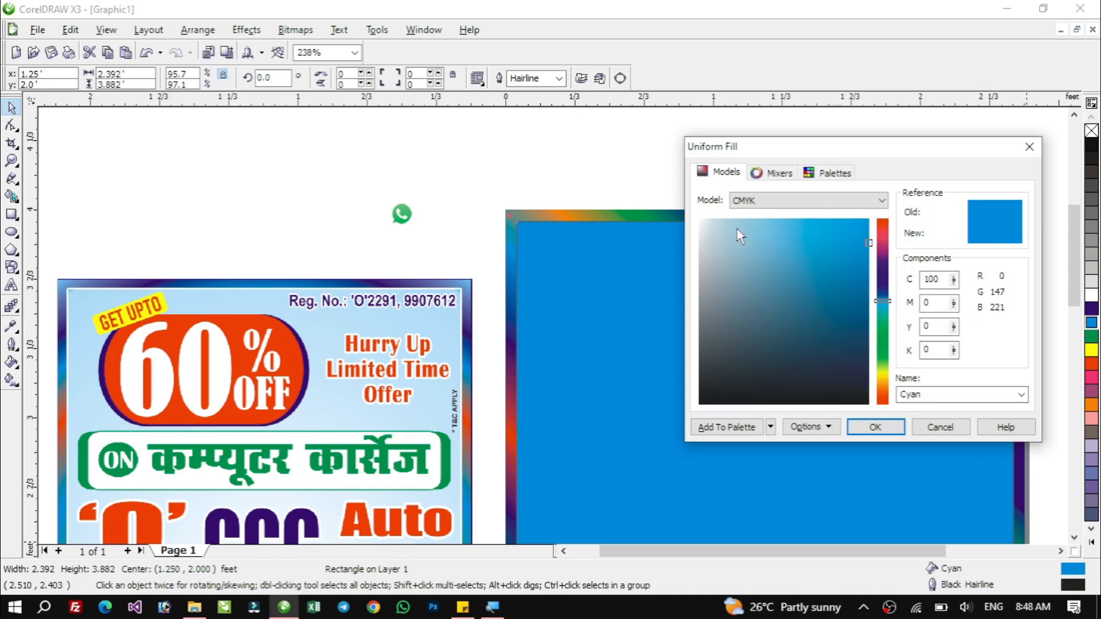
pyautogui.moveTo(737, 233); pyautogui.dragTo(714, 211)
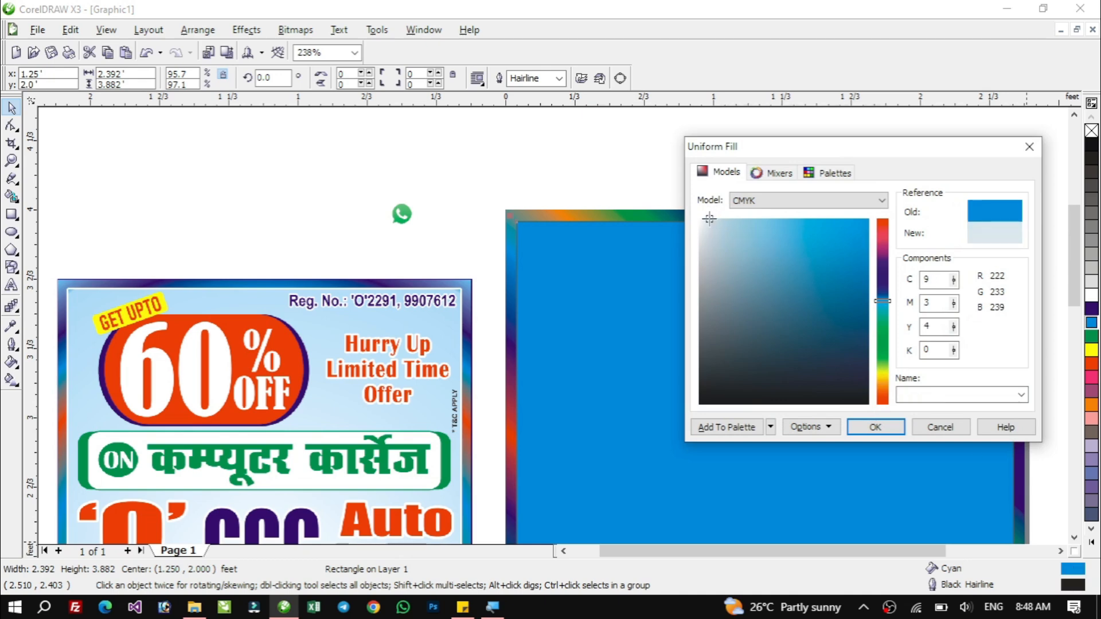
pyautogui.click(875, 426)
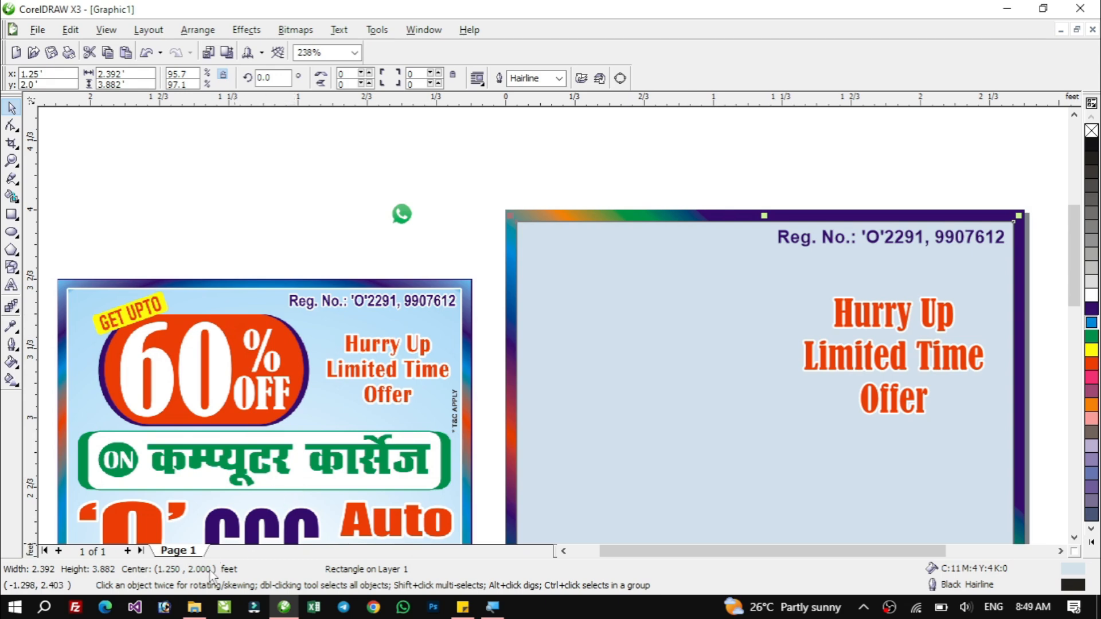
# Switch to Photoshop and open the sample ad image Precious Ads 2x3=100.jpg from the project folder, maximising its window.
pyautogui.click(162, 609)
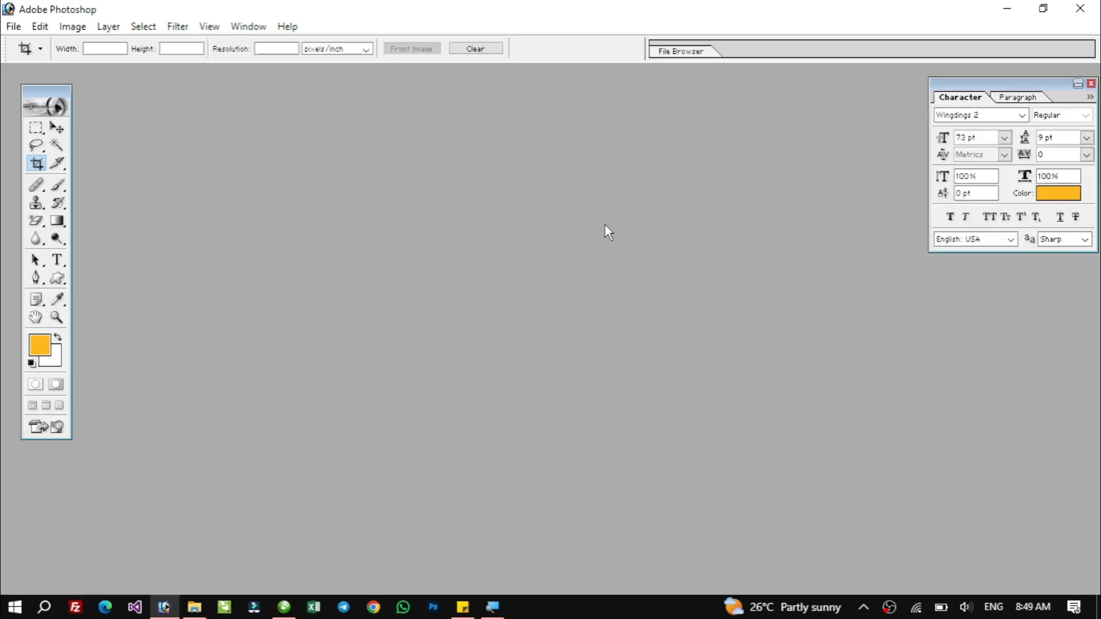
pyautogui.click(194, 607)
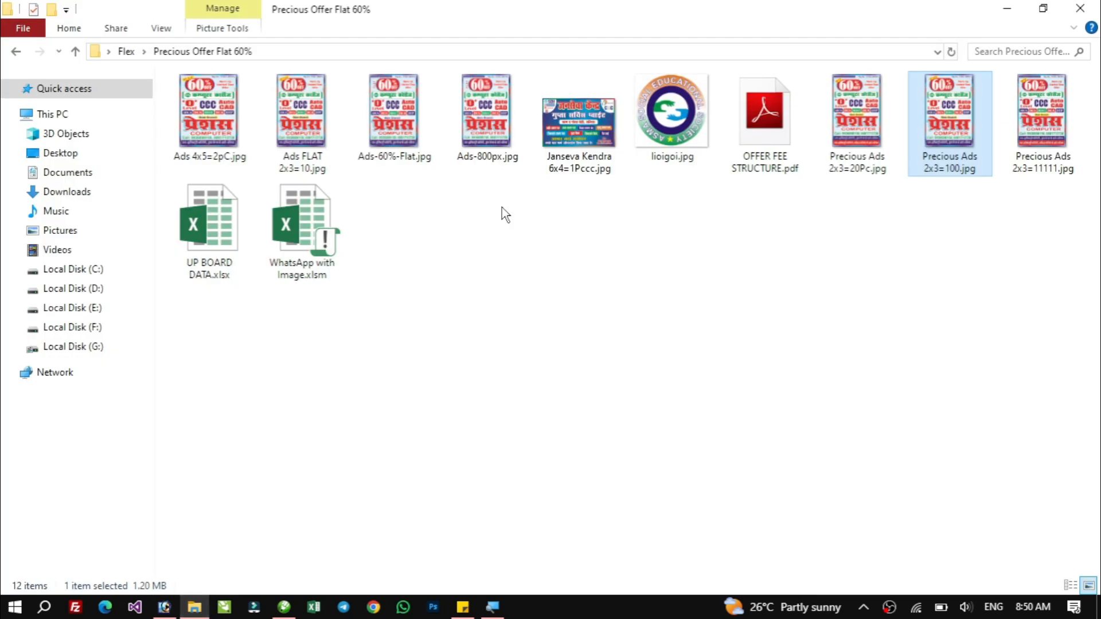
pyautogui.moveTo(945, 143); pyautogui.dragTo(548, 221)
pyautogui.hotkey('alt', 'Tab')
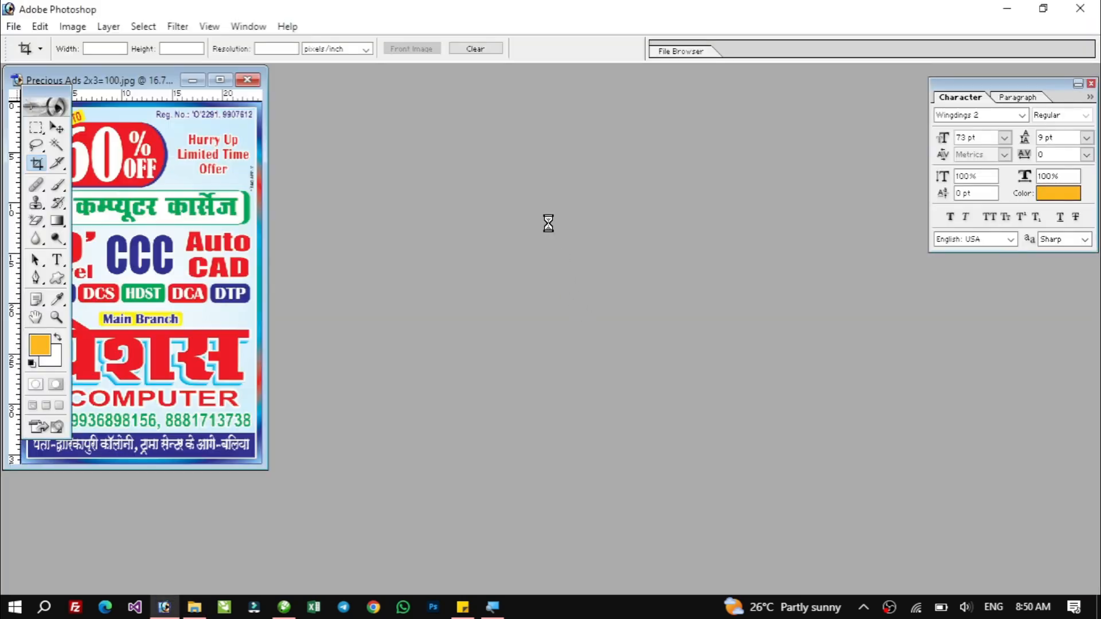
pyautogui.click(220, 80)
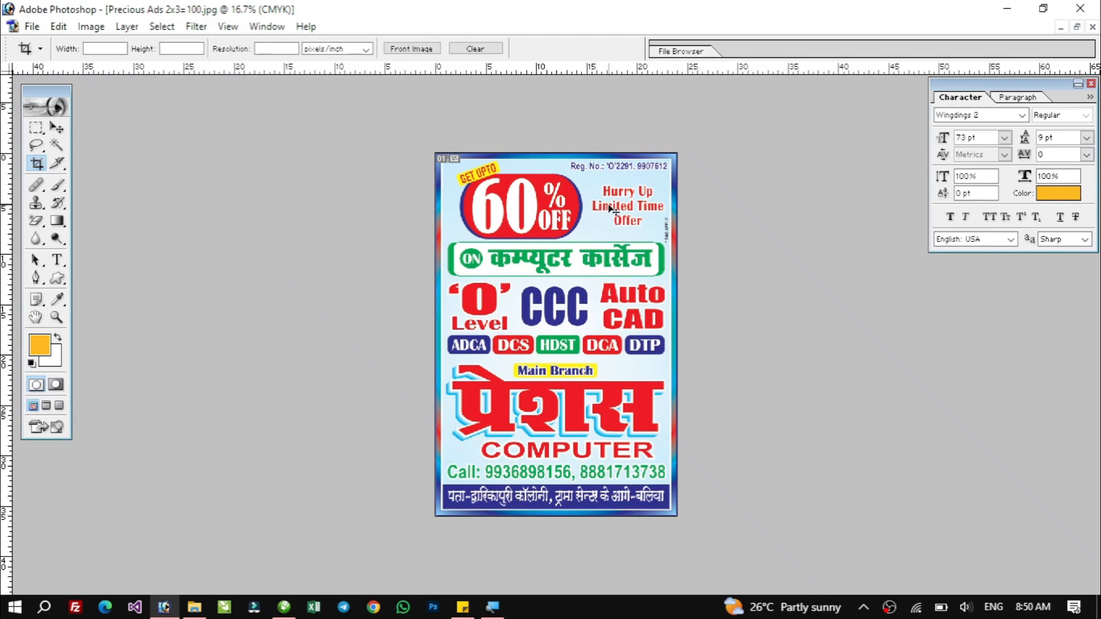
# Zoom into the top of the sample ad and sample its background colour to inspect its CMYK values in the color picker.
pyautogui.moveTo(666, 177); pyautogui.dragTo(413, 296)
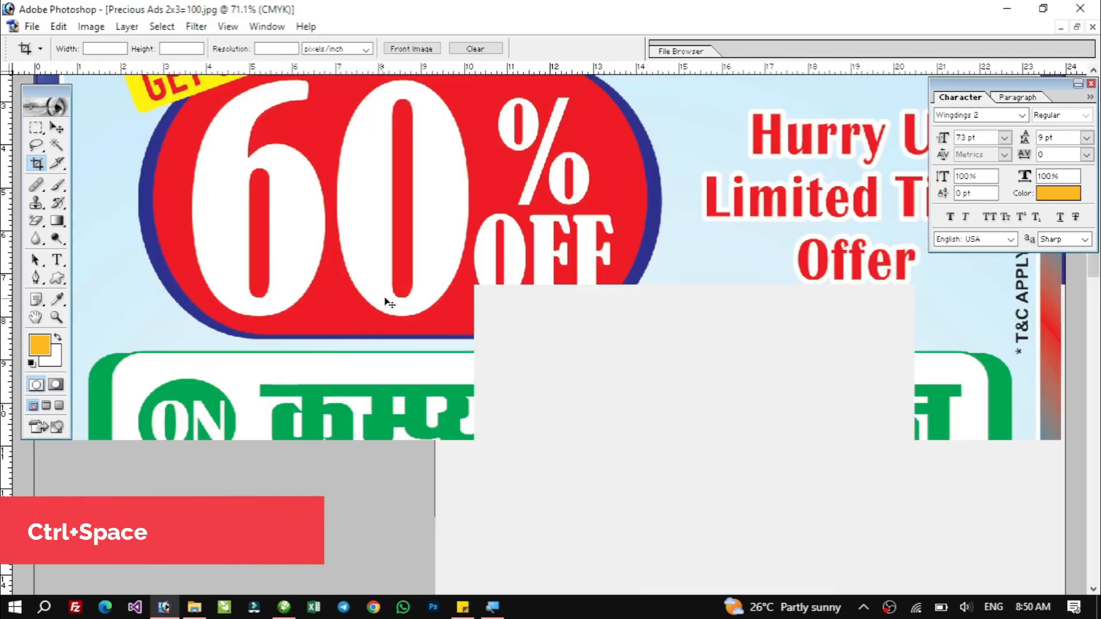
pyautogui.moveTo(755, 154); pyautogui.dragTo(740, 471)
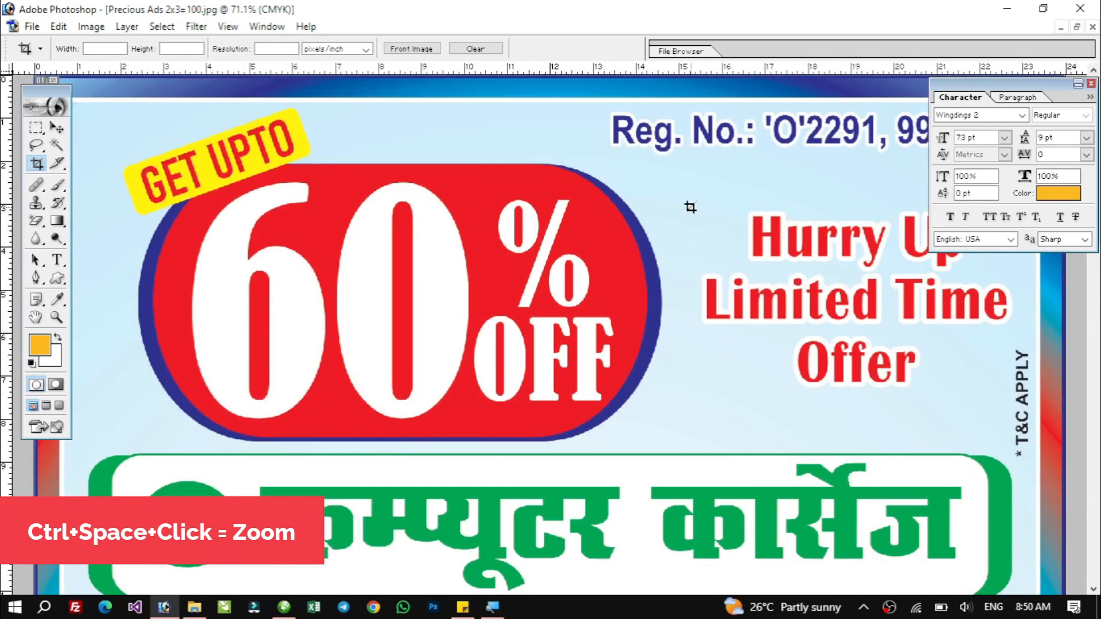
pyautogui.click(40, 346)
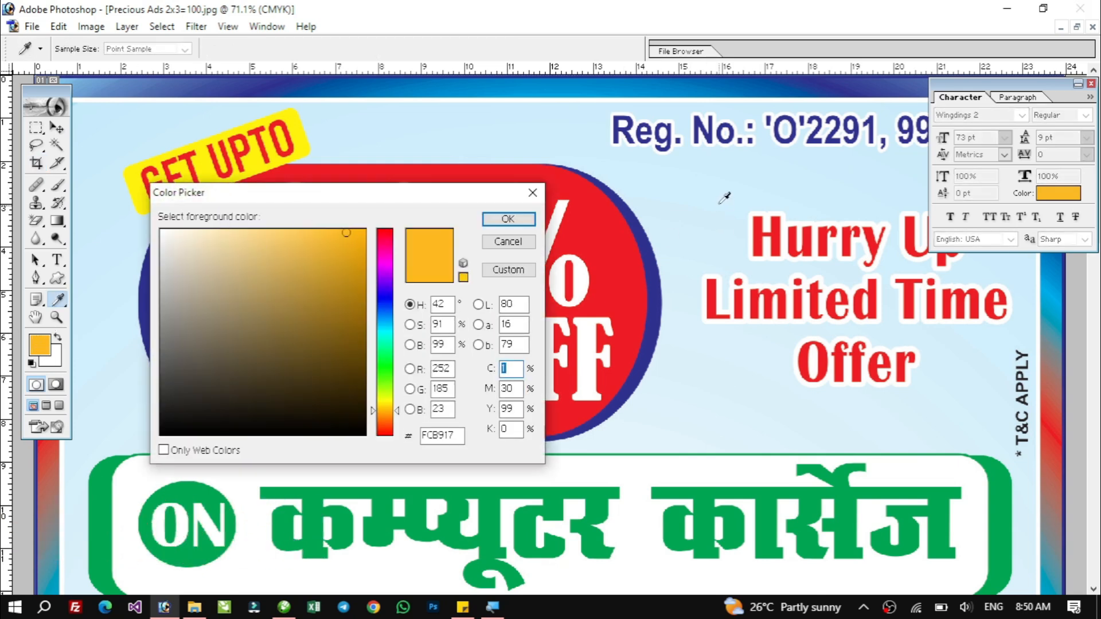
pyautogui.click(707, 194)
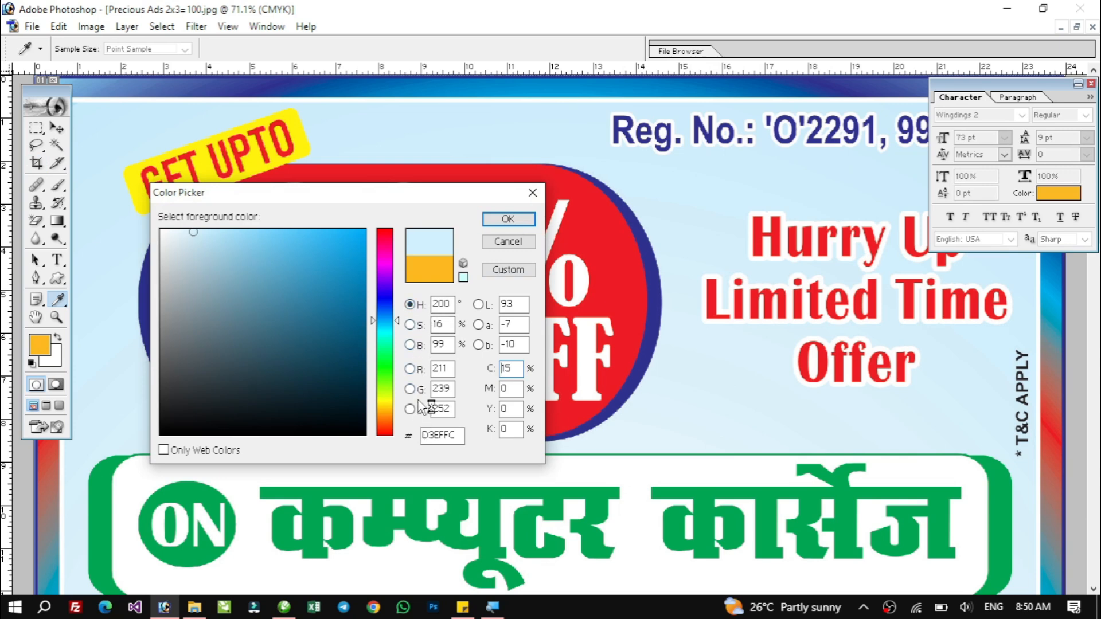
pyautogui.moveTo(453, 369); pyautogui.dragTo(417, 394)
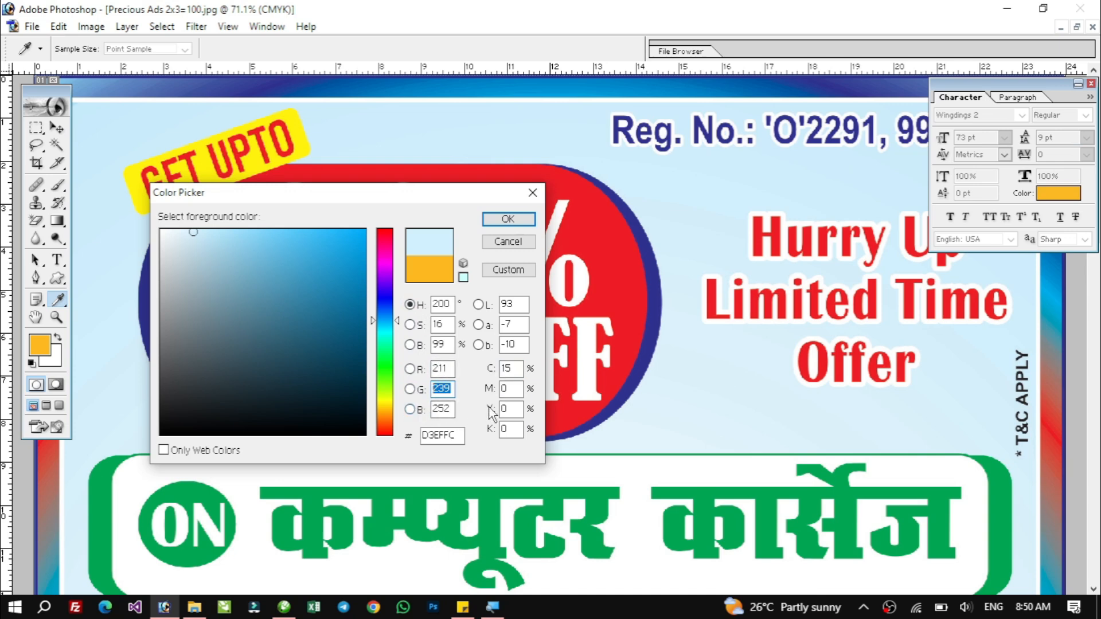
pyautogui.click(508, 368)
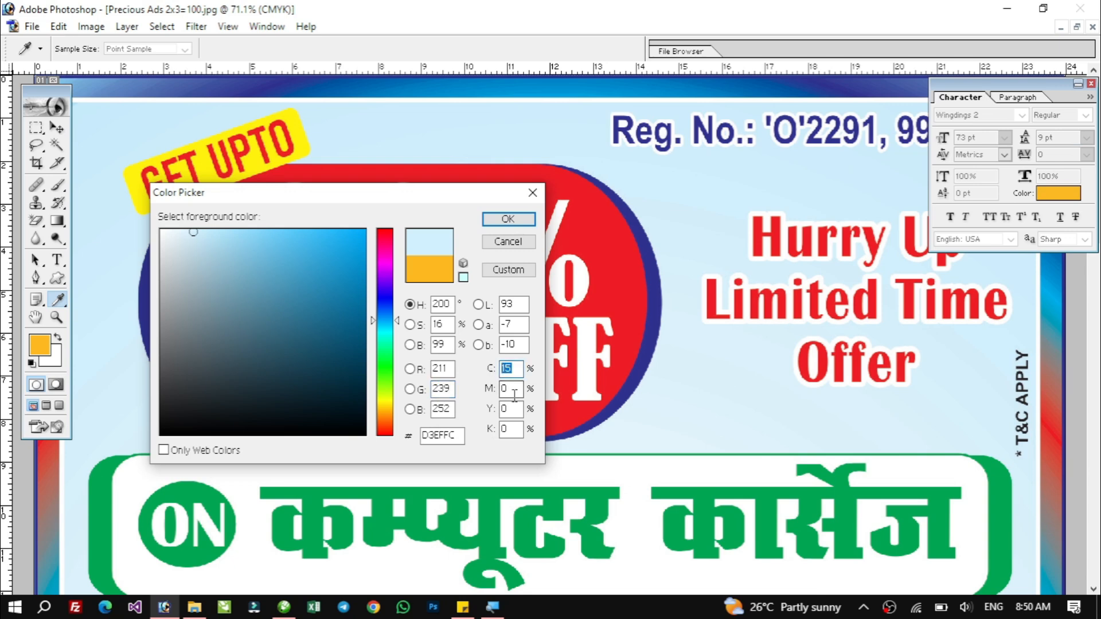
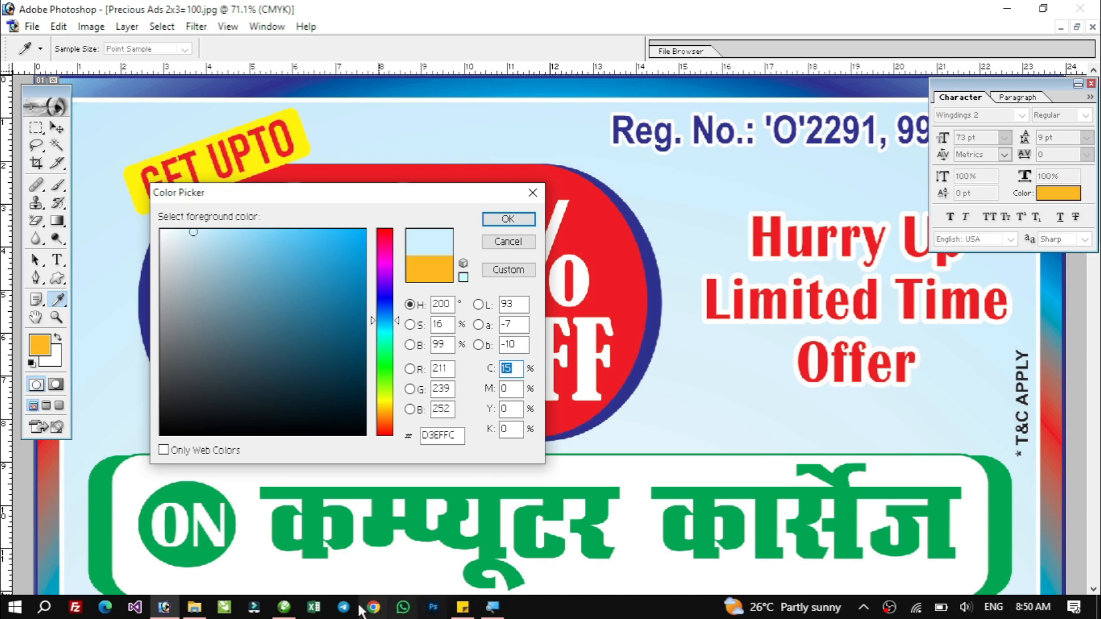
# Switch to CorelDRAW and refill the inner frame rectangle with a light blue of C15 M0 Y0 K0.
pyautogui.click(284, 608)
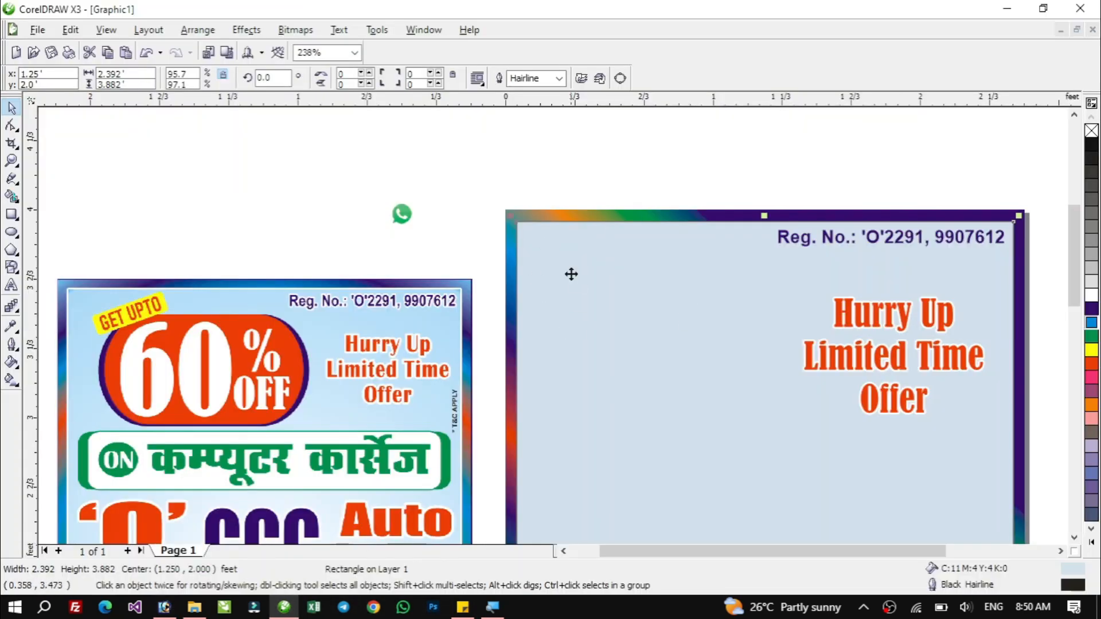
pyautogui.click(563, 161)
pyautogui.click(555, 251)
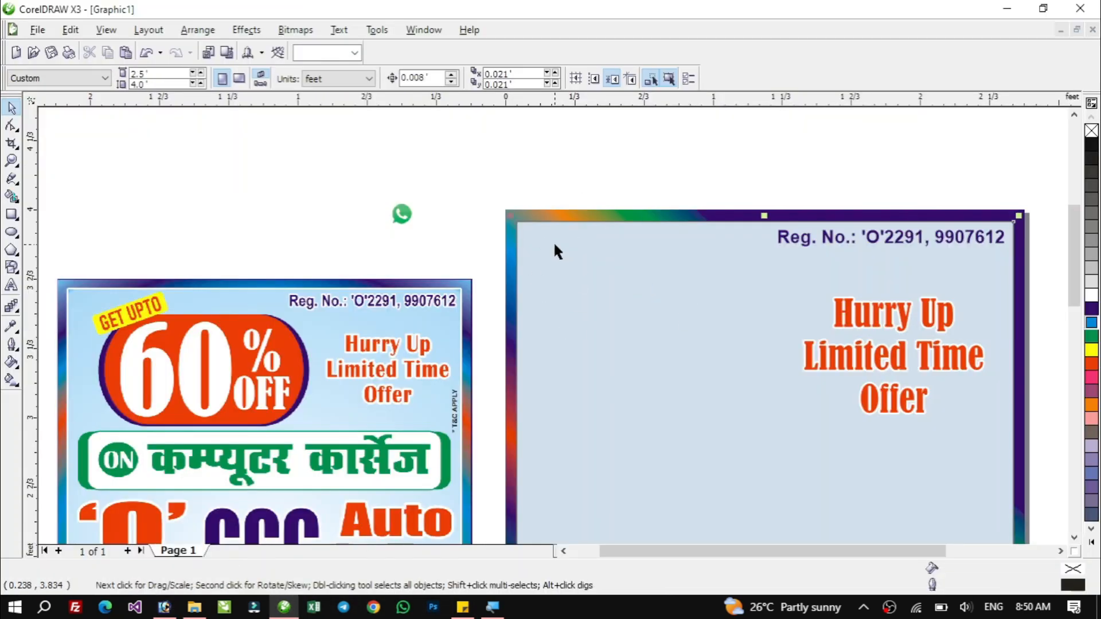
pyautogui.doubleClick(1074, 582)
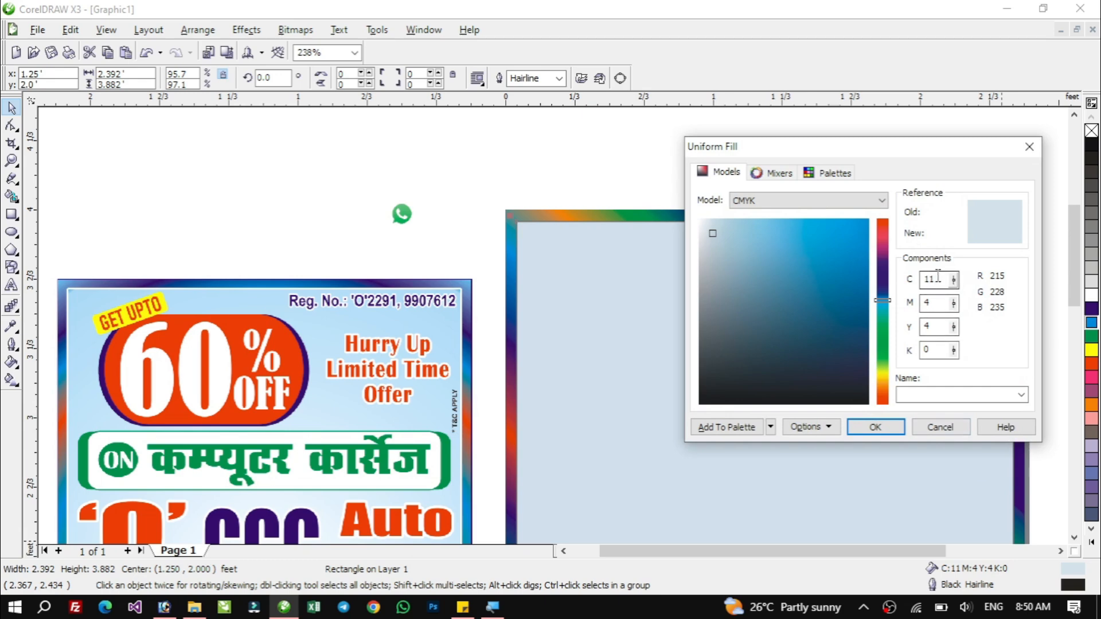
pyautogui.doubleClick(938, 279)
pyautogui.write('15')
pyautogui.press('Tab')
pyautogui.write('0')
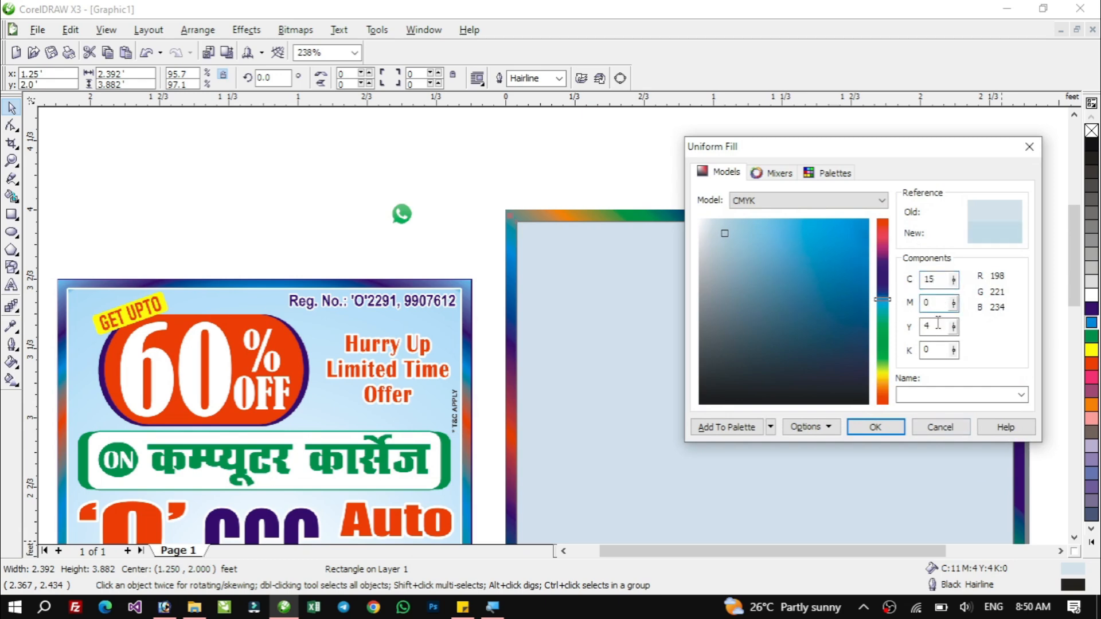
pyautogui.press('Tab')
pyautogui.write('0')
pyautogui.press('Tab')
pyautogui.write('0')
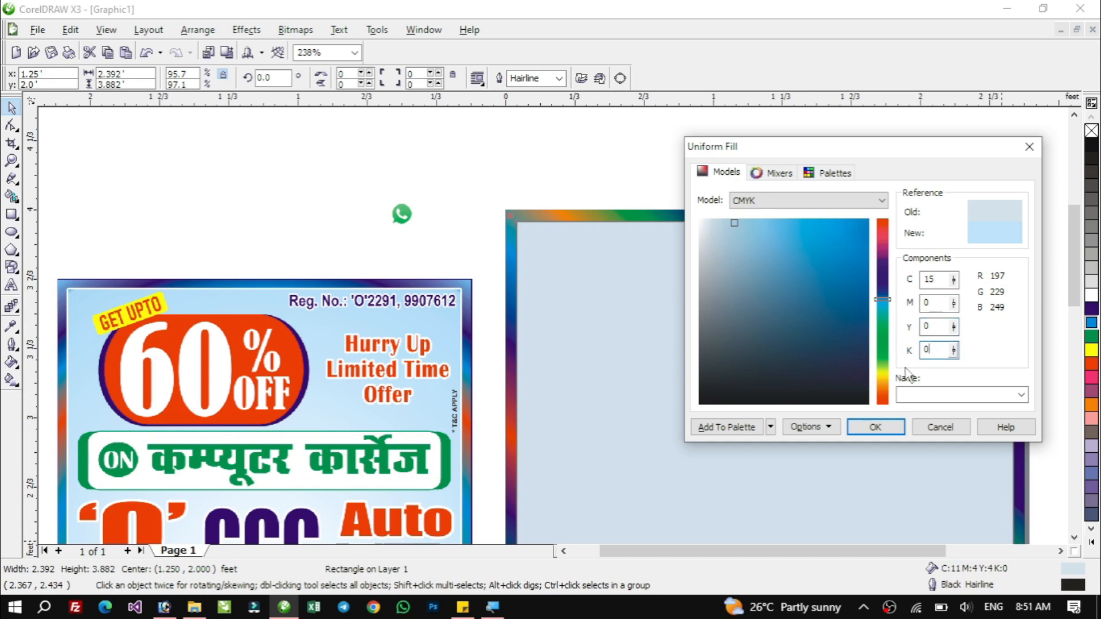
pyautogui.click(878, 426)
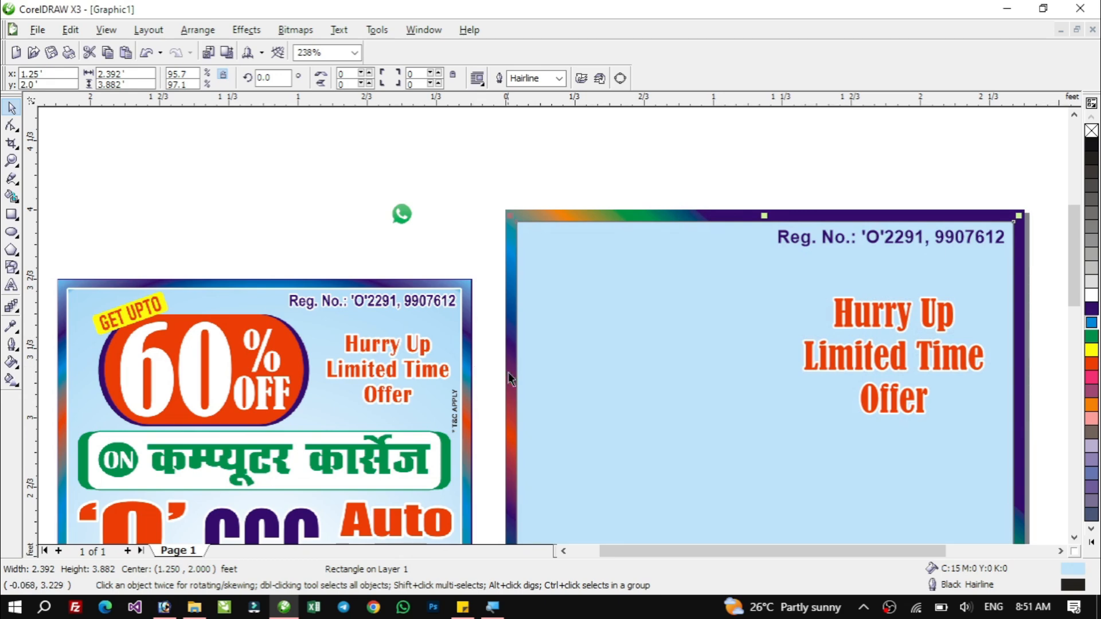
# Glance back at the sample ad's colour, then scale the offer text down slightly to about 145 pt.
pyautogui.click(165, 609)
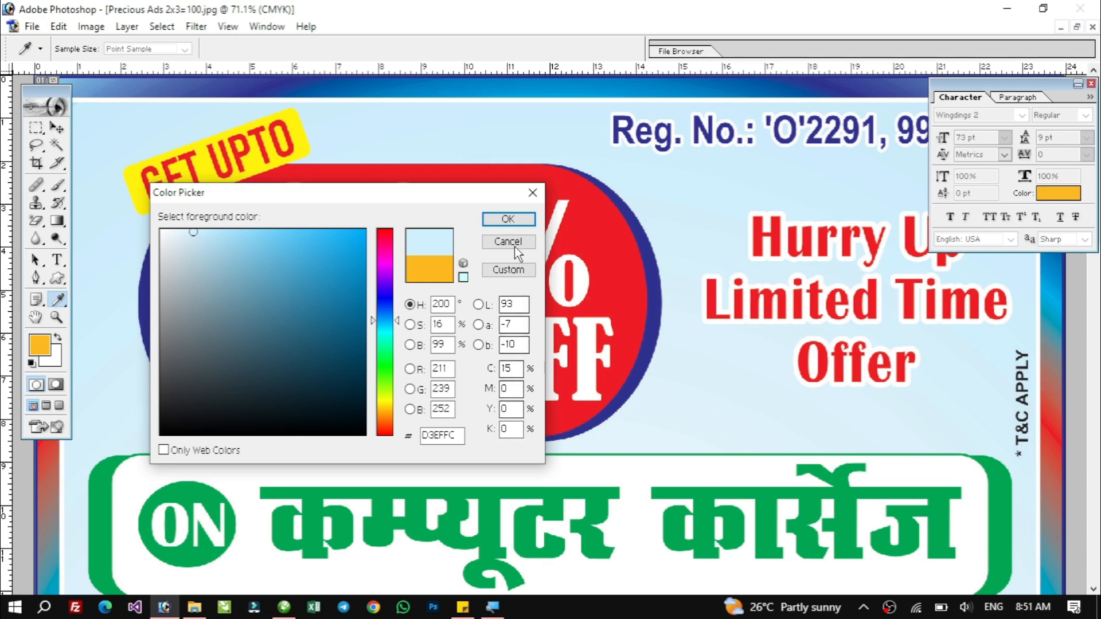
pyautogui.hotkey('alt', 'Tab')
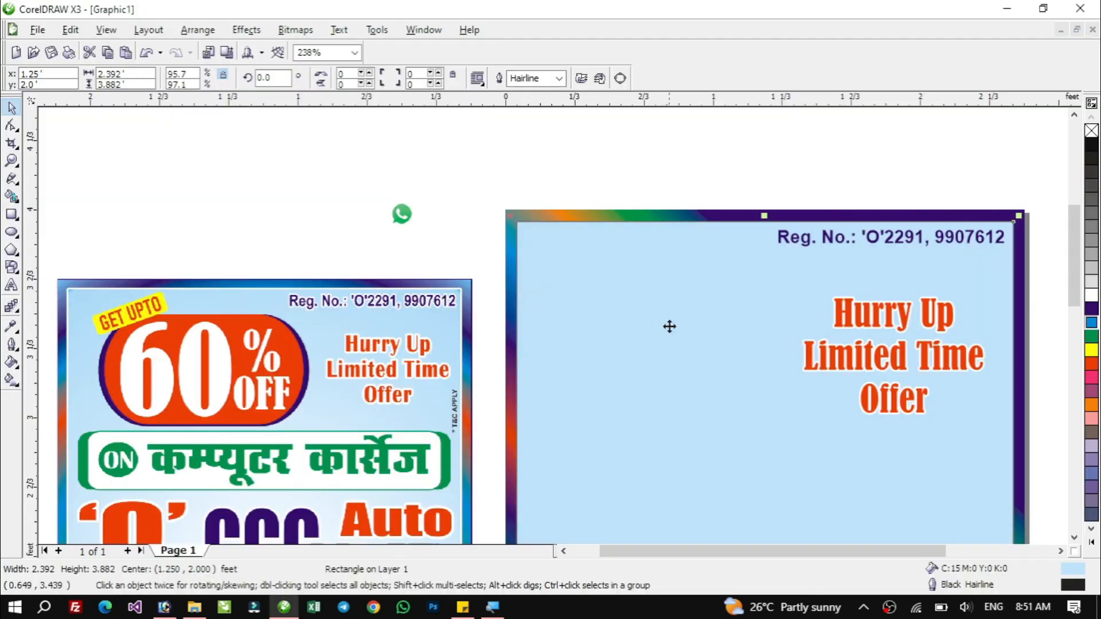
pyautogui.click(870, 321)
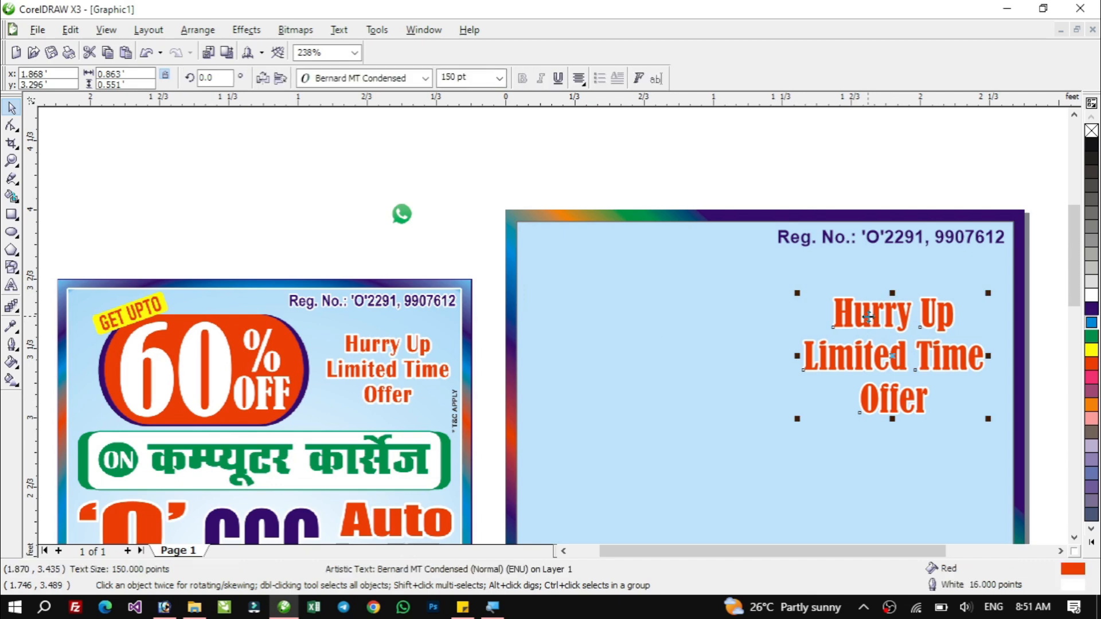
pyautogui.moveTo(796, 421); pyautogui.dragTo(803, 415)
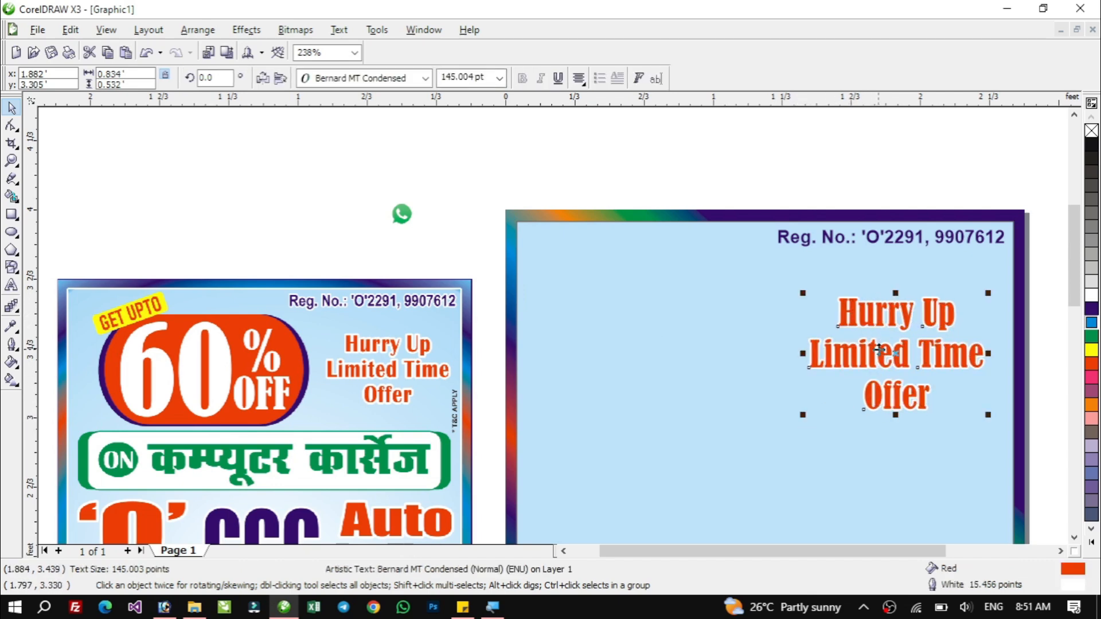
# With the Shape tool, tighten the line spacing of the offer text.
pyautogui.click(12, 127)
pyautogui.click(872, 387)
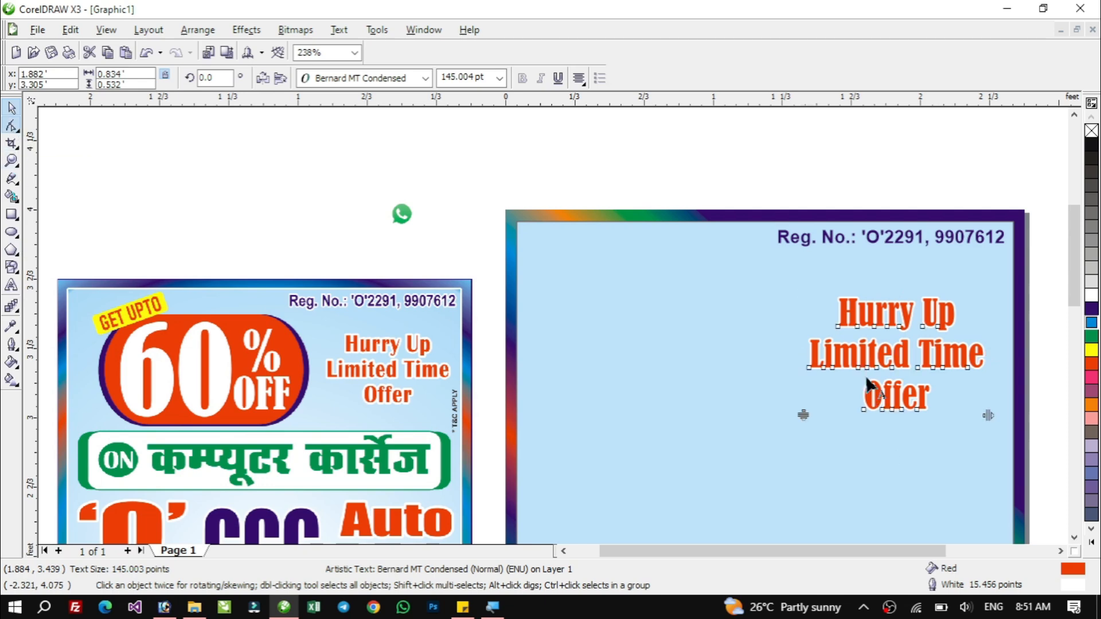
pyautogui.moveTo(803, 415)
pyautogui.mouseDown()
pyautogui.moveTo(798, 373)
pyautogui.moveTo(798, 459)
pyautogui.moveTo(803, 400)
pyautogui.mouseUp()
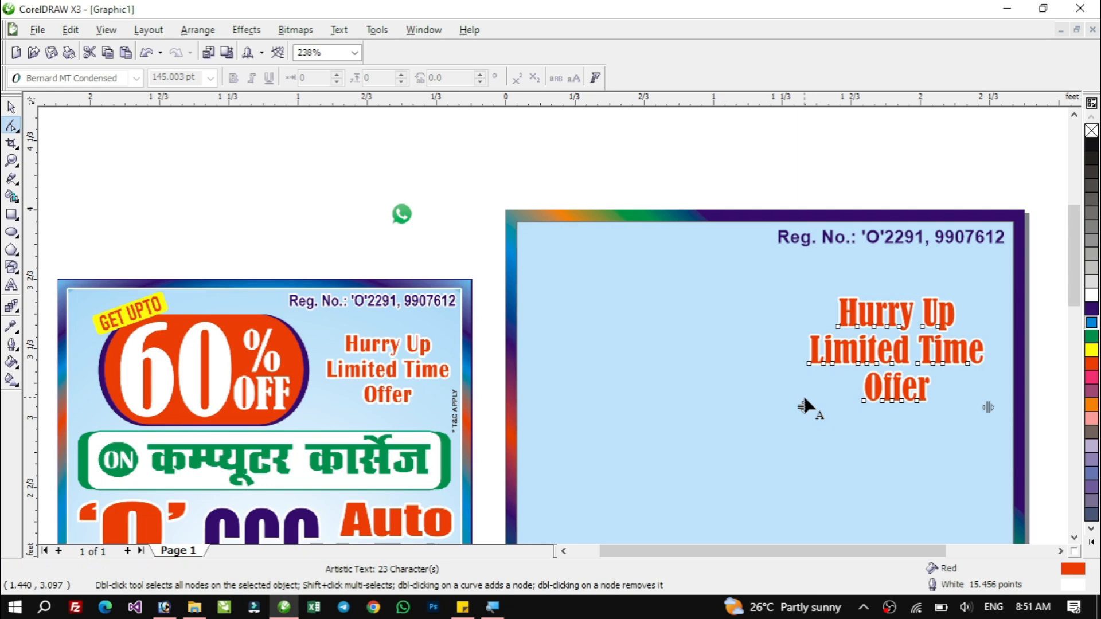
pyautogui.moveTo(989, 407); pyautogui.dragTo(1032, 409)
pyautogui.moveTo(1040, 407); pyautogui.dragTo(985, 407)
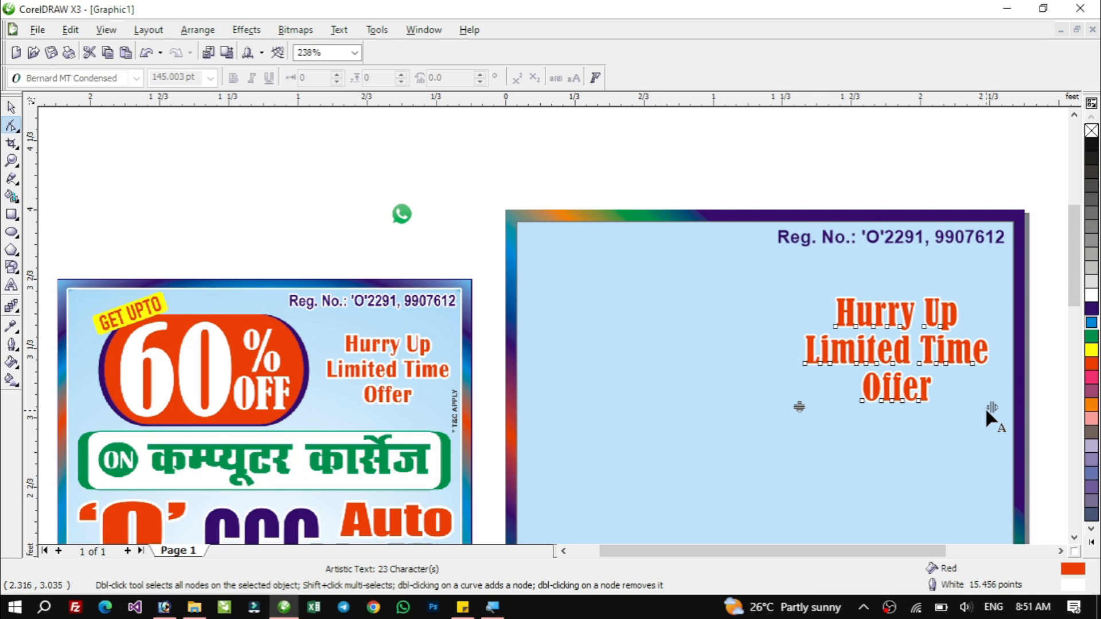
# Scale the offer text down to about 122 pt and move it up just below the registration number.
pyautogui.click(11, 107)
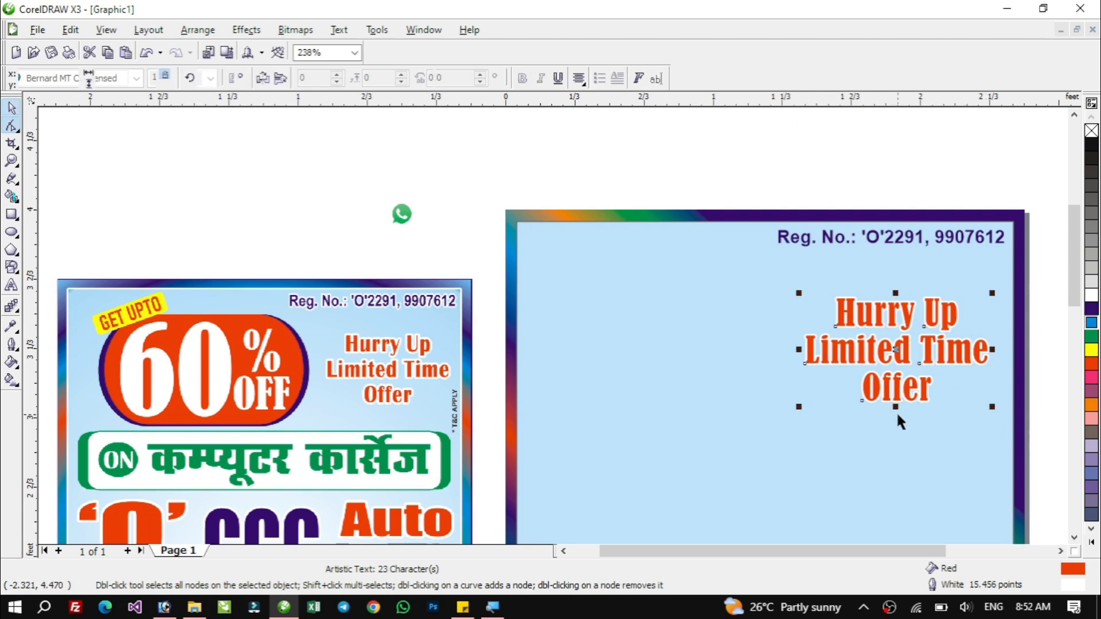
pyautogui.moveTo(800, 408); pyautogui.dragTo(815, 400)
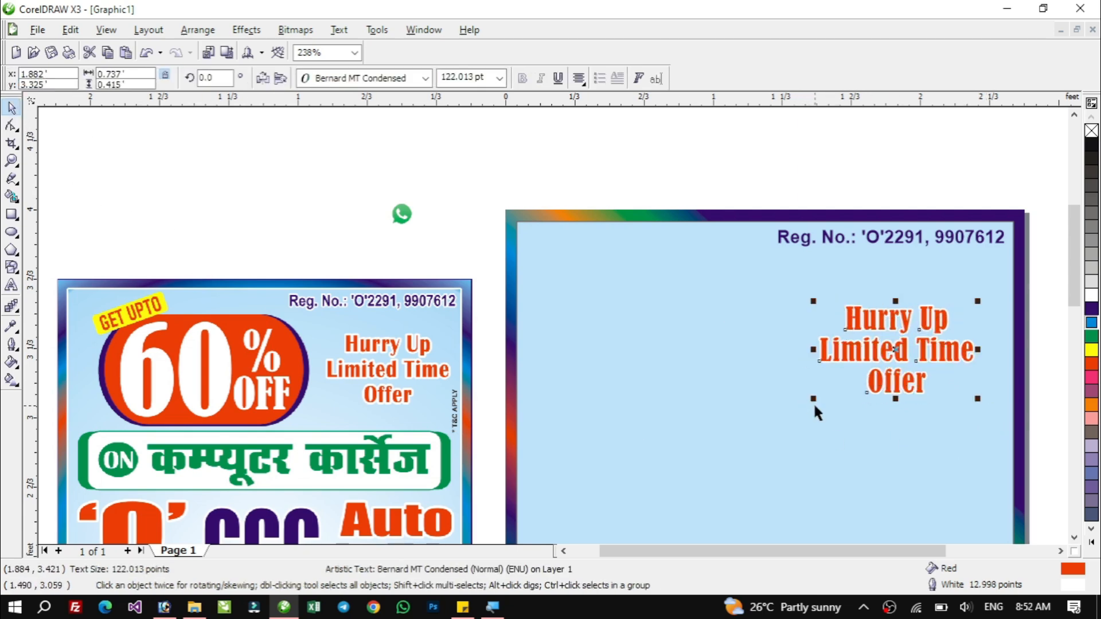
pyautogui.click(925, 359)
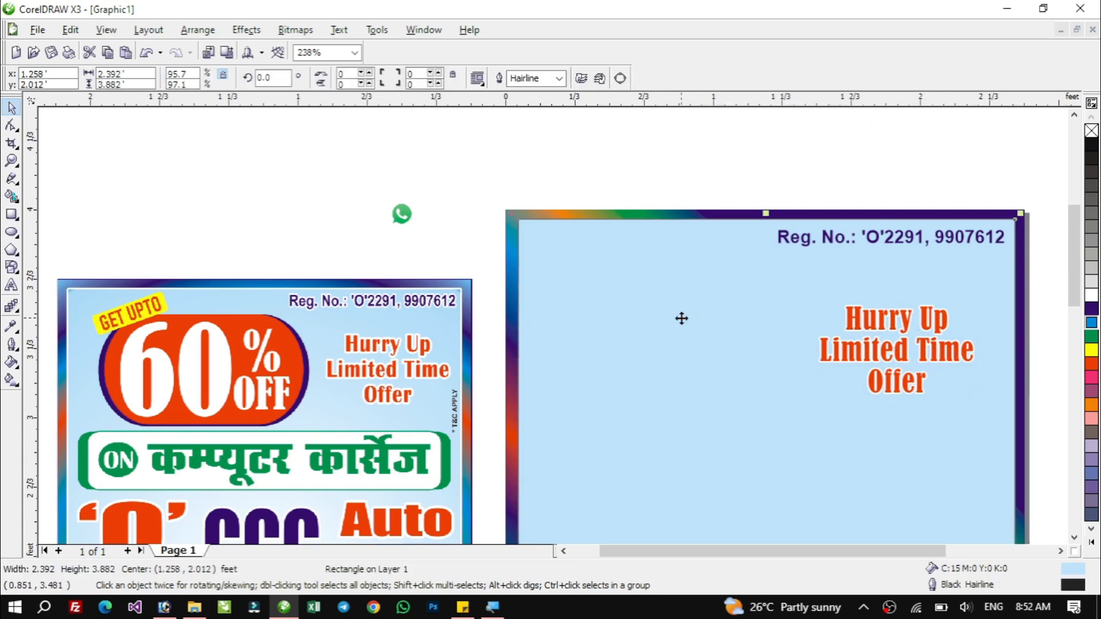
pyautogui.moveTo(683, 314); pyautogui.dragTo(710, 279)
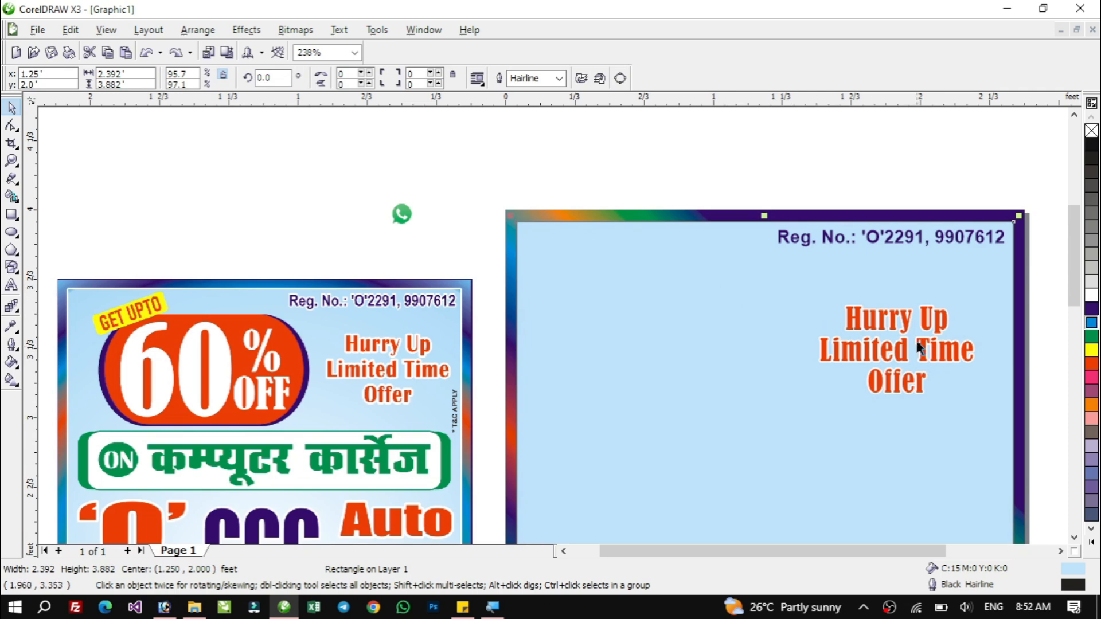
pyautogui.click(886, 322)
pyautogui.moveTo(912, 351); pyautogui.dragTo(918, 325)
# Give the registration number text a white 8 pt outline, behind fill and scaled with image.
pyautogui.click(895, 246)
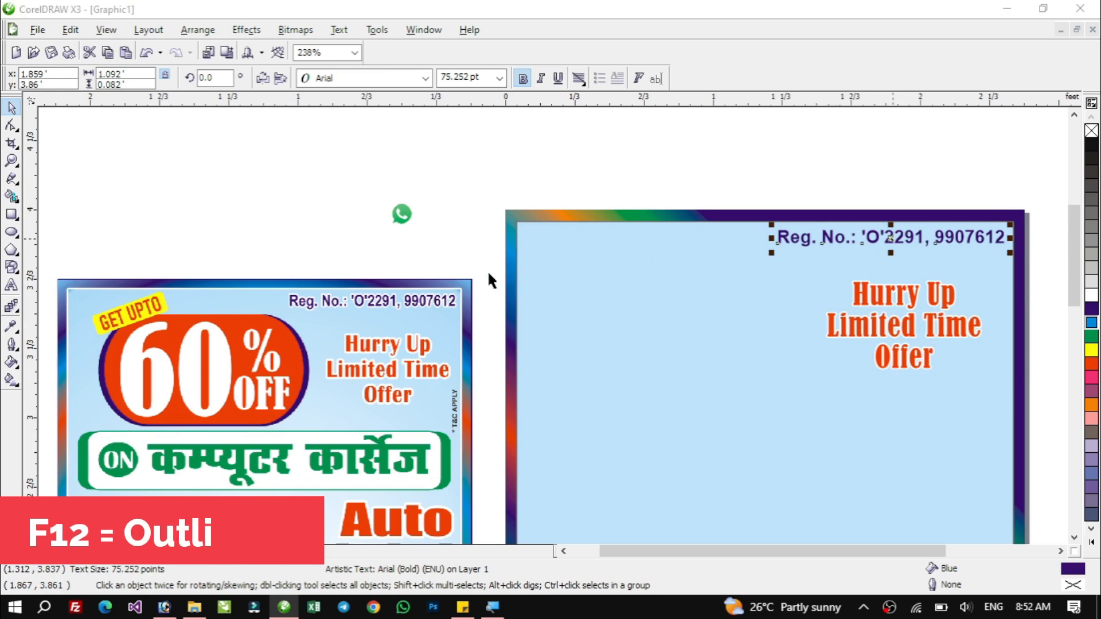
pyautogui.press('F12')
pyautogui.click(461, 221)
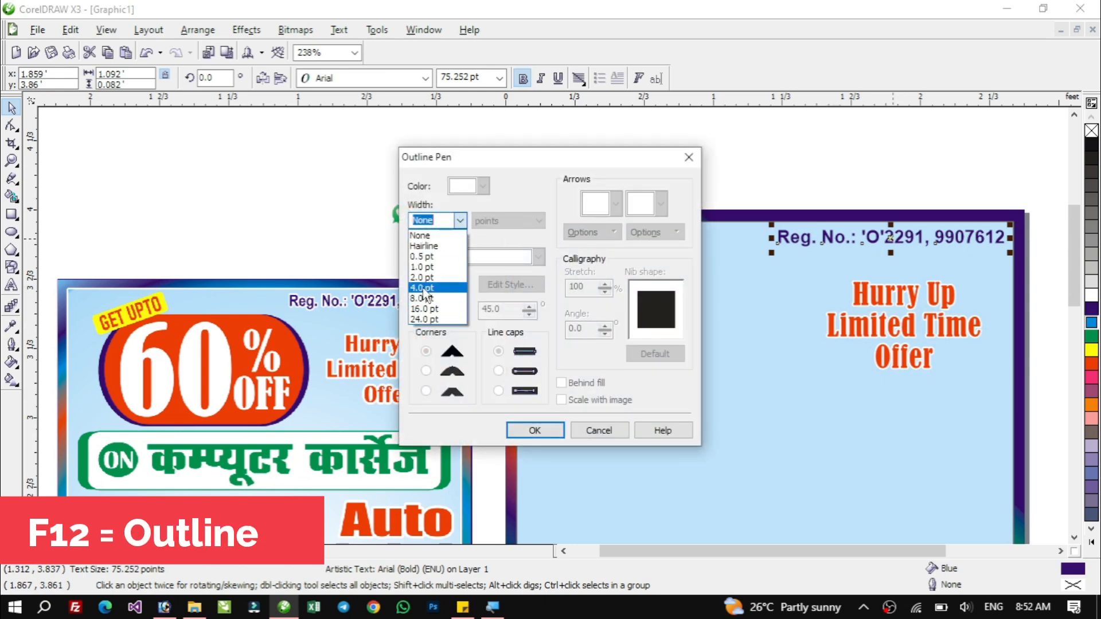
pyautogui.click(427, 291)
pyautogui.click(483, 186)
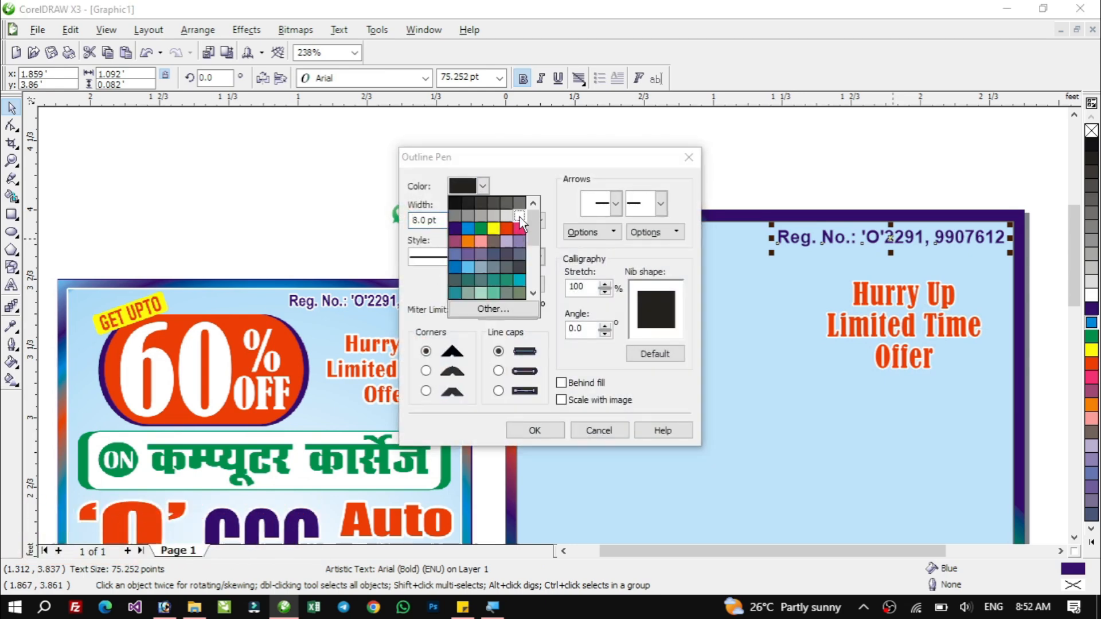
pyautogui.click(519, 217)
pyautogui.click(561, 382)
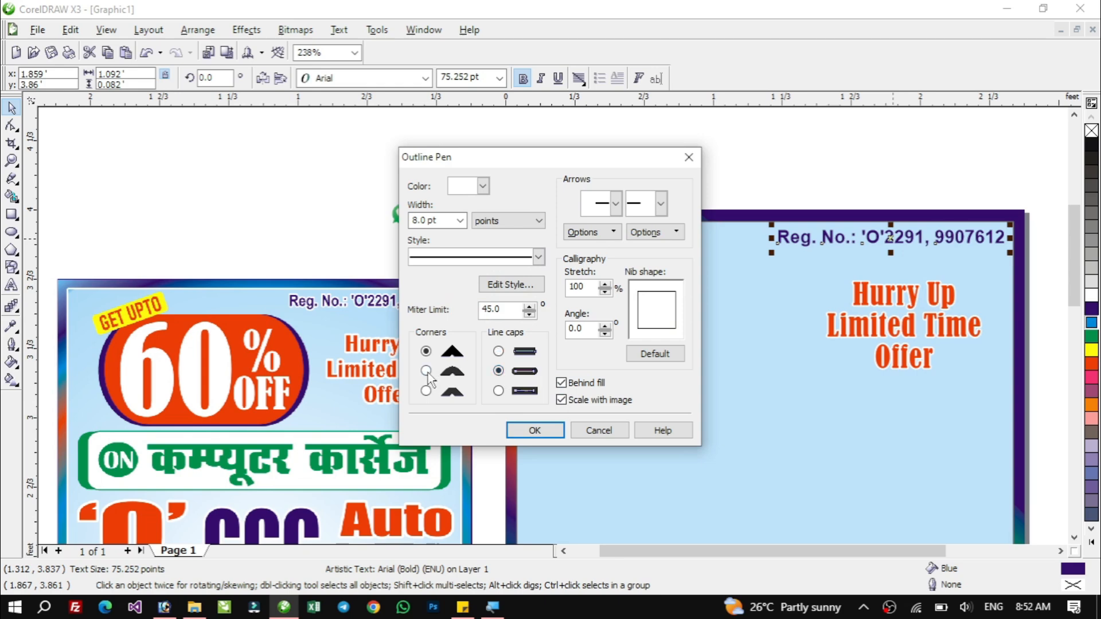
pyautogui.click(533, 430)
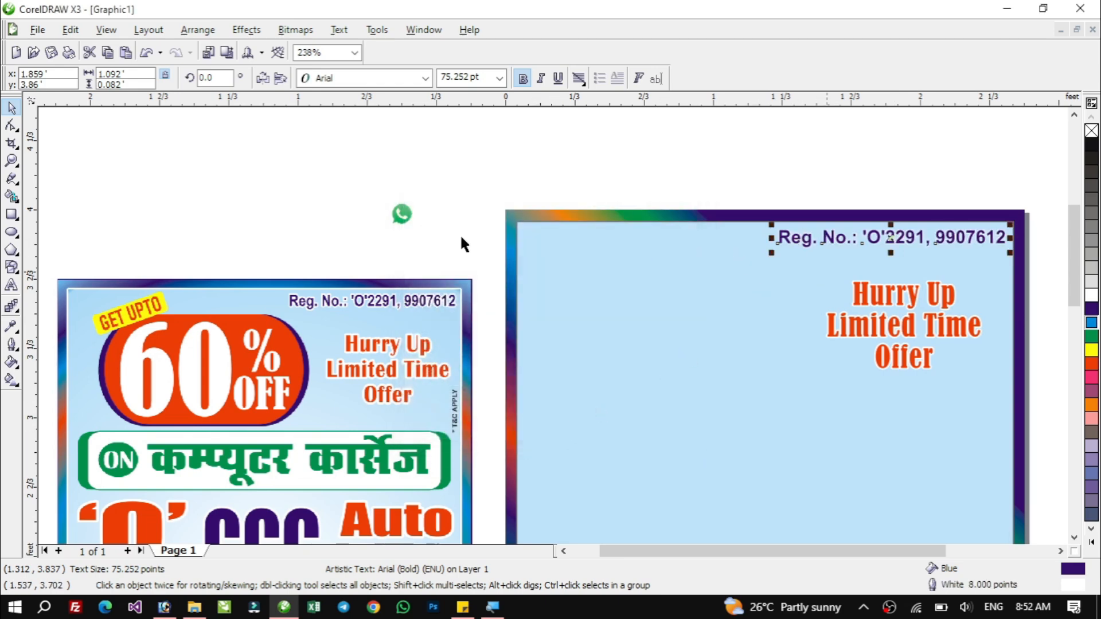
# Increase the registration number's outline to 16 pt with round corners.
pyautogui.press('F12')
pyautogui.moveTo(411, 221); pyautogui.dragTo(440, 221)
pyautogui.write('16')
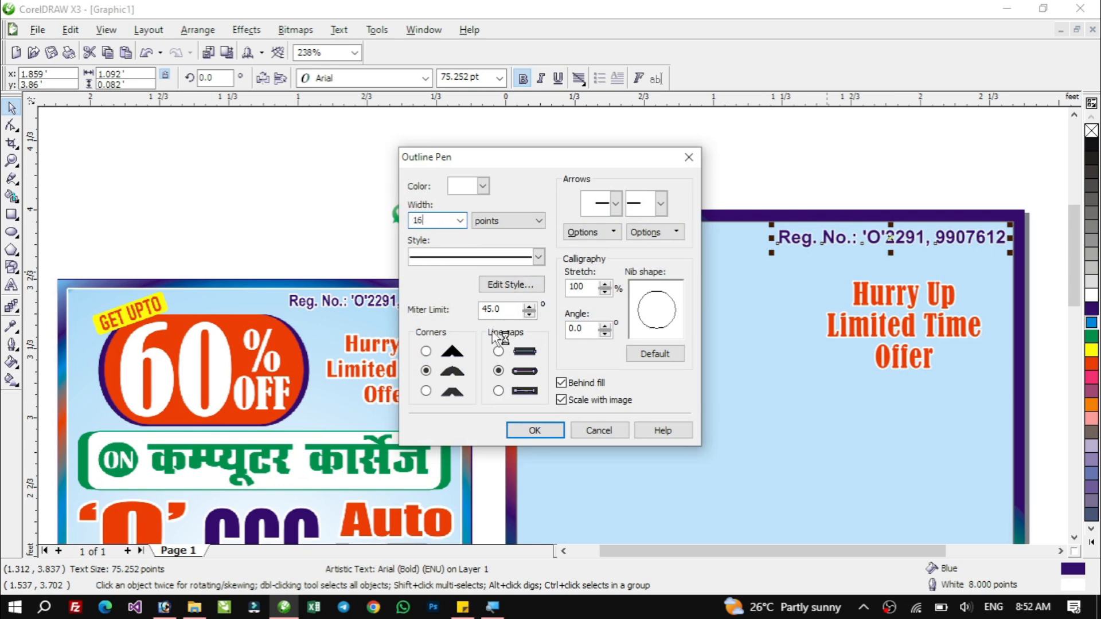
pyautogui.click(532, 431)
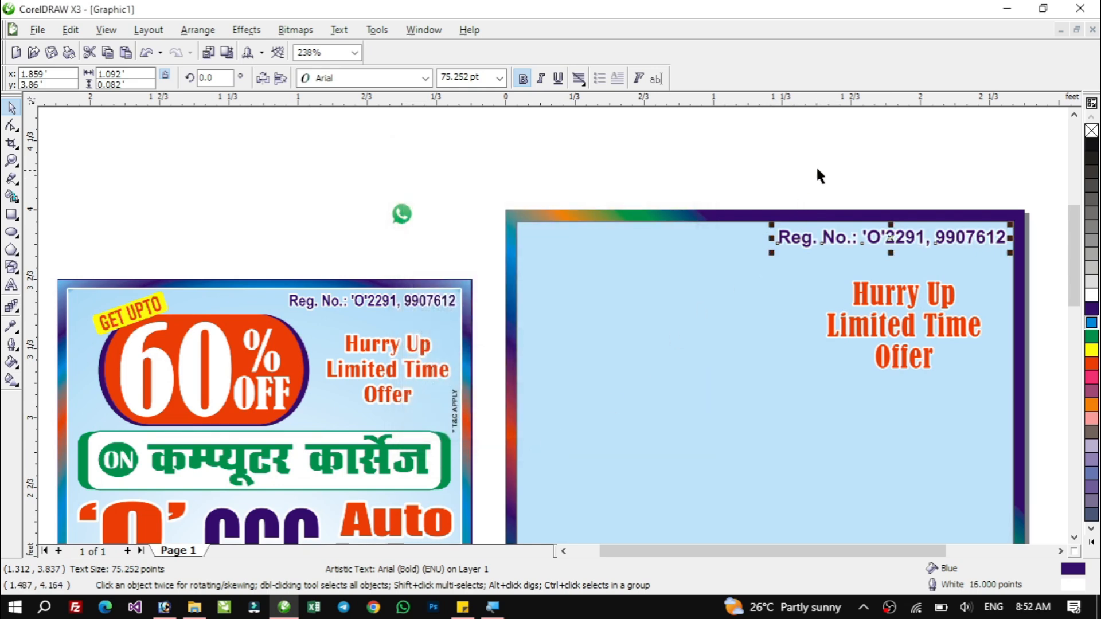
# Set the offer text's white outline width back to 16 pt.
pyautogui.click(817, 170)
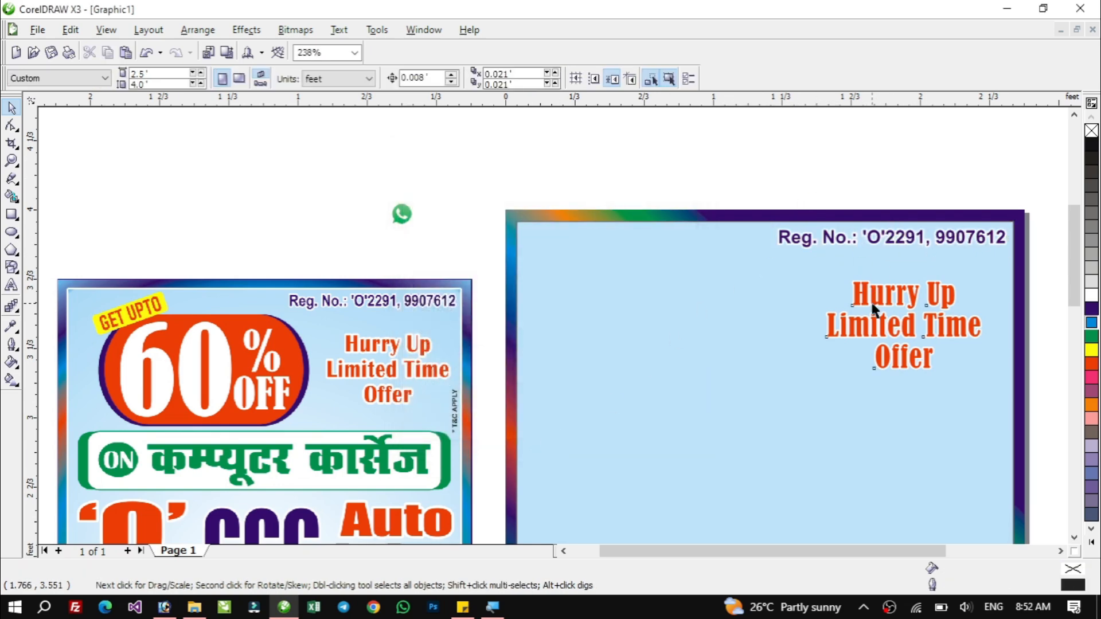
pyautogui.click(861, 294)
pyautogui.press('F12')
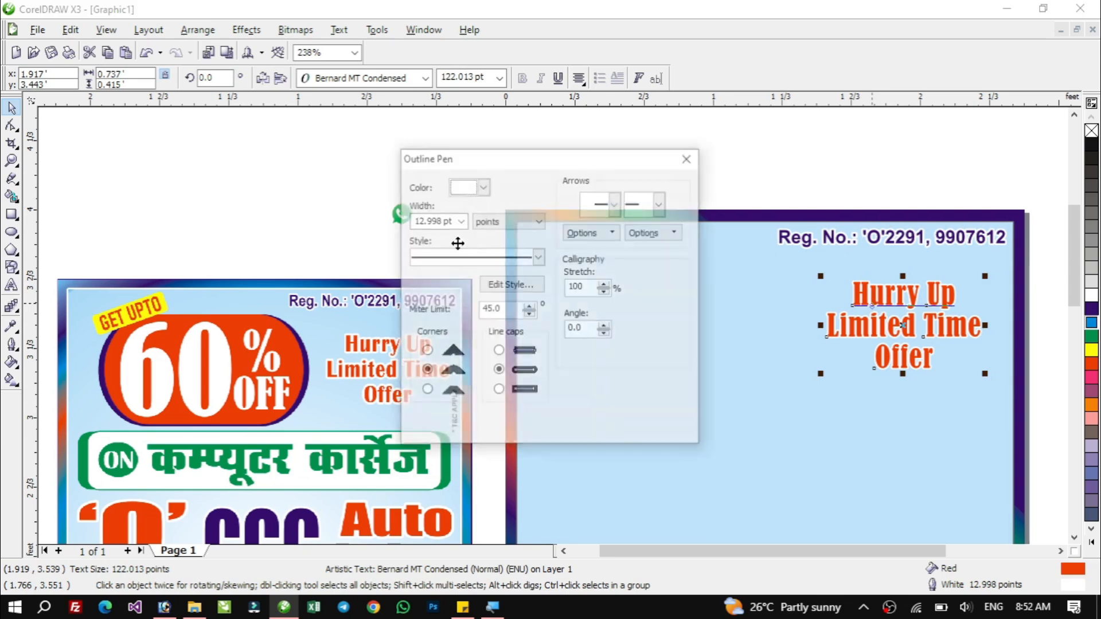
pyautogui.doubleClick(438, 221)
pyautogui.write('16')
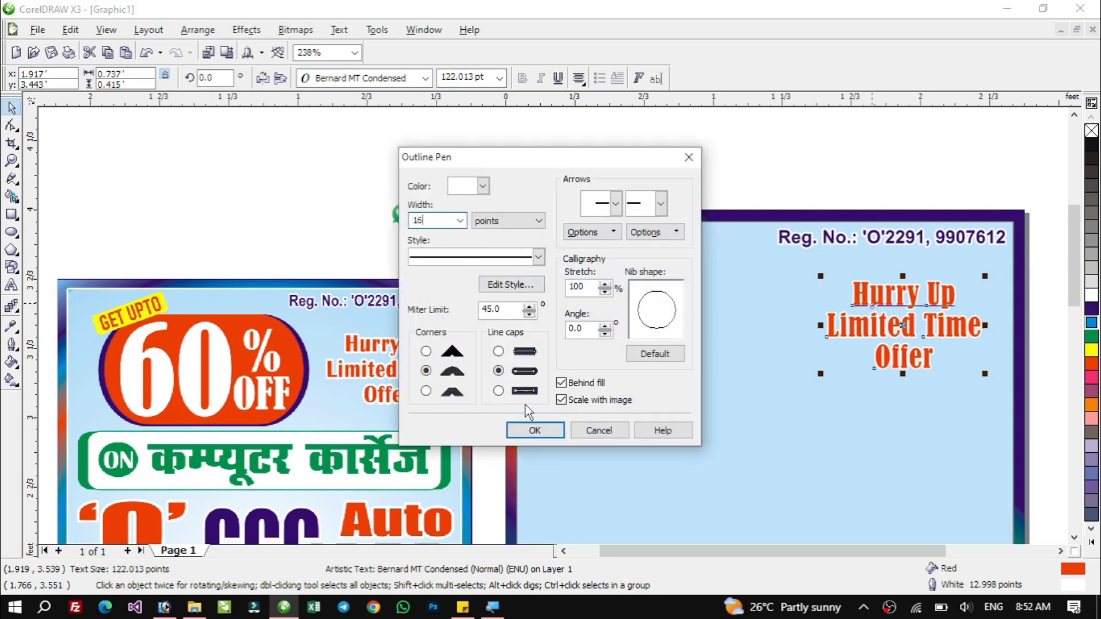
pyautogui.click(535, 430)
pyautogui.click(976, 179)
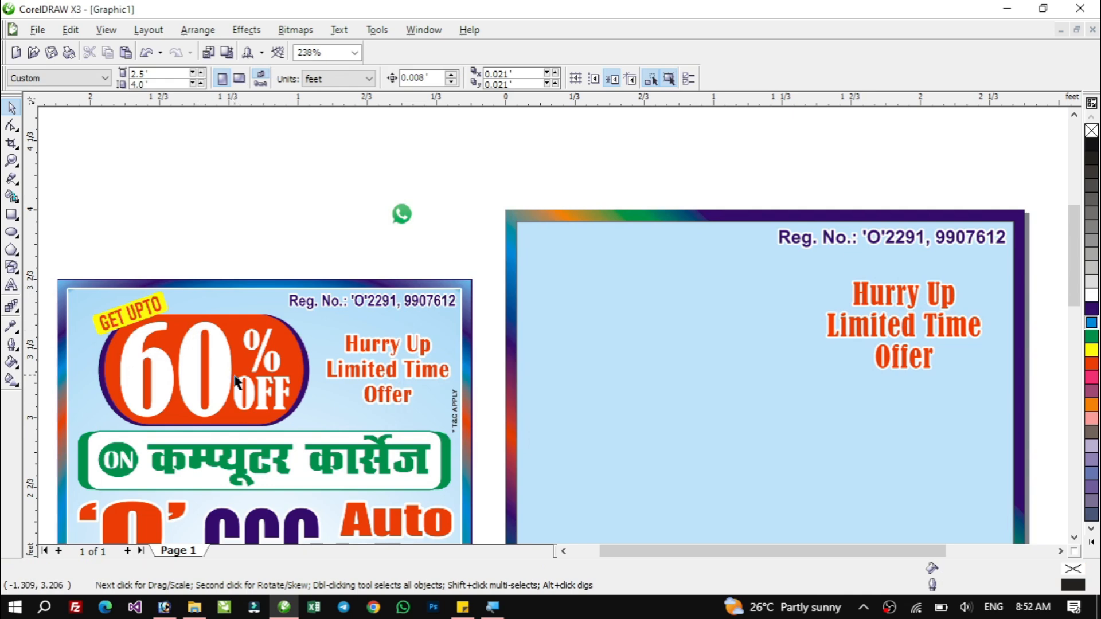
# Draw a rectangle about 1.29 × 0.52 ft left of the offer text and round its corners fully.
pyautogui.click(12, 215)
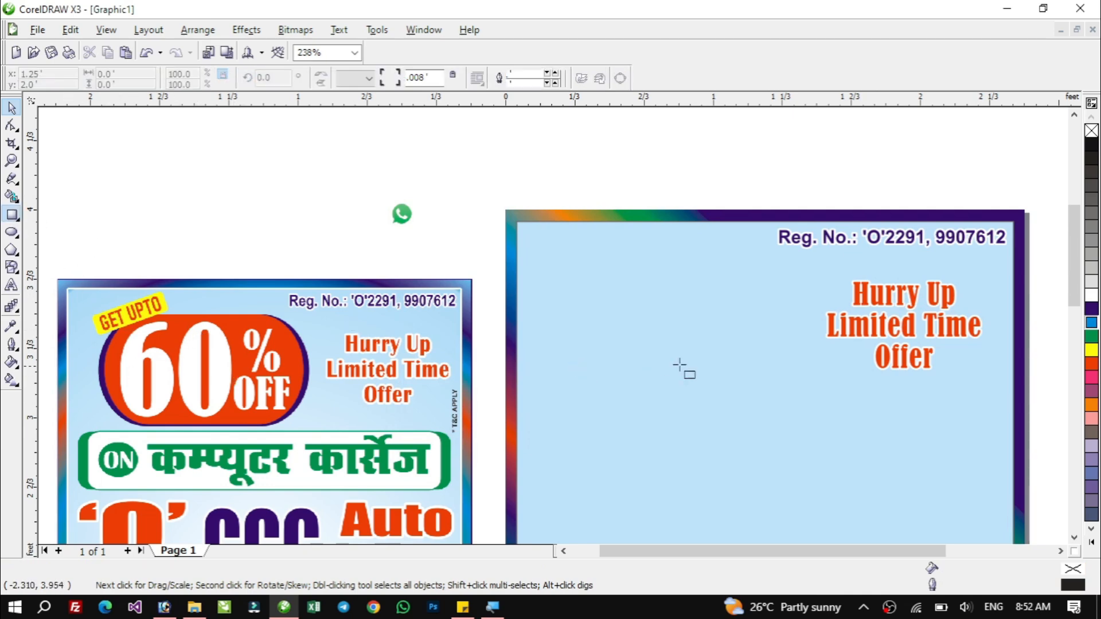
pyautogui.moveTo(531, 290); pyautogui.dragTo(798, 397)
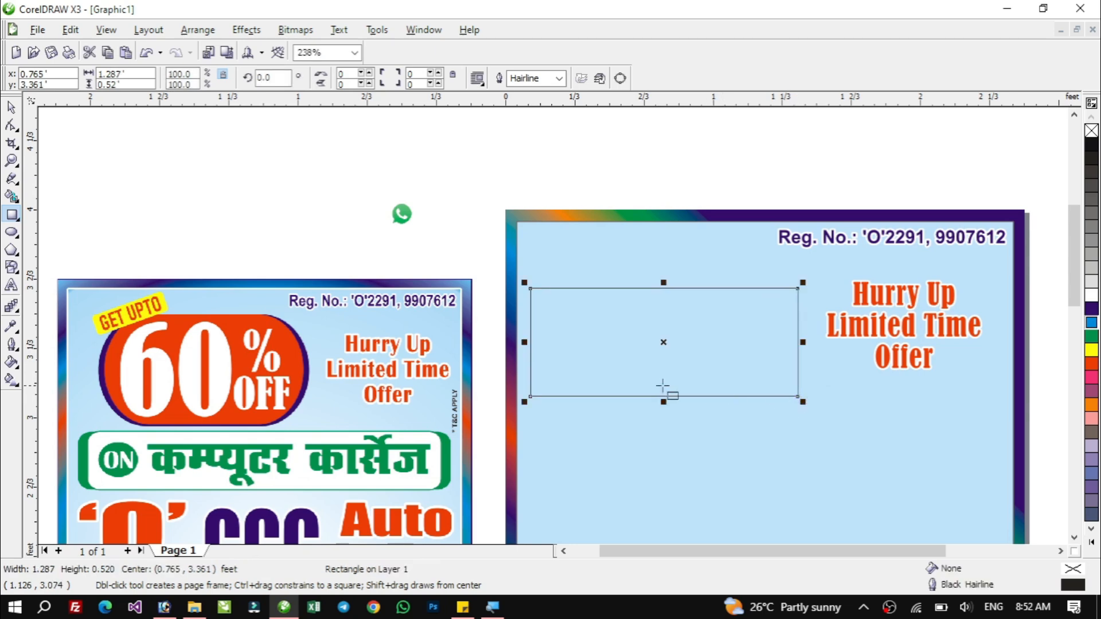
pyautogui.click(12, 125)
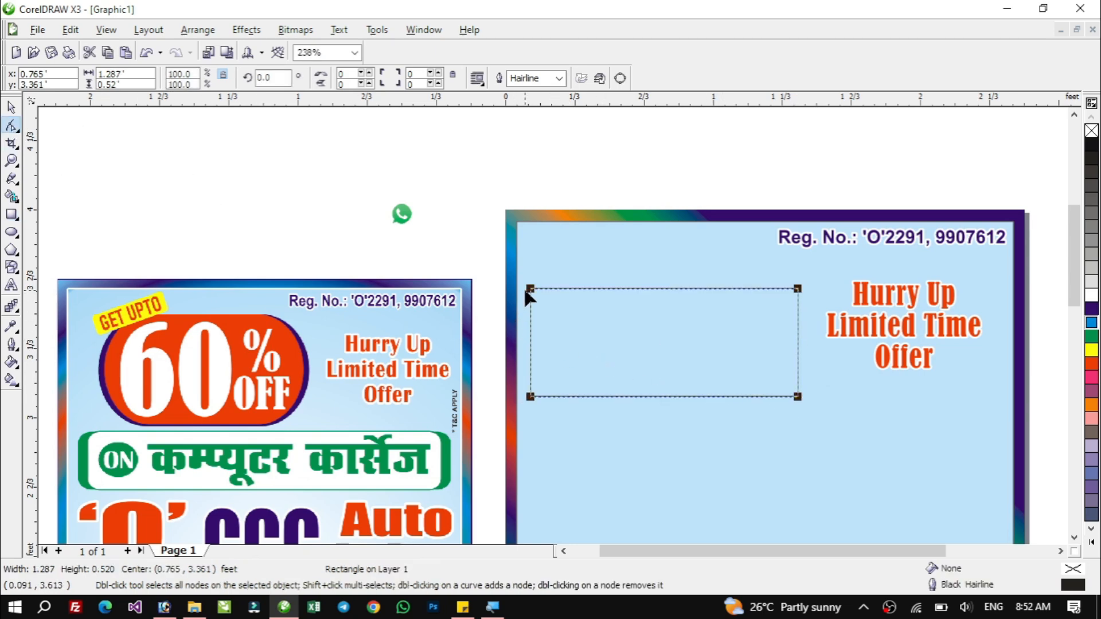
pyautogui.moveTo(529, 290); pyautogui.dragTo(519, 370)
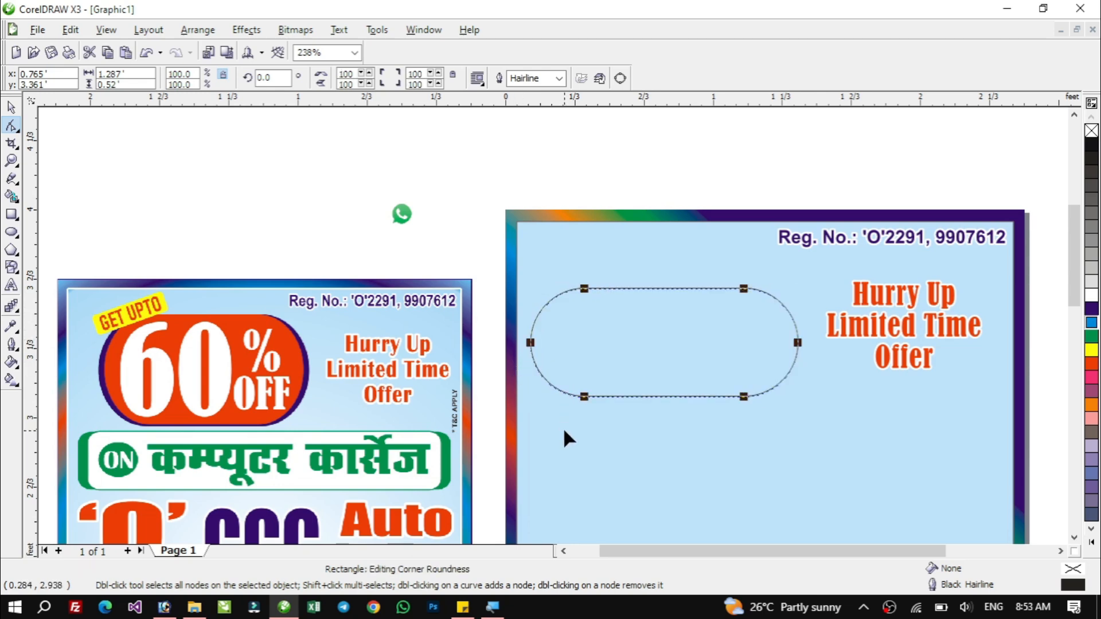
pyautogui.click(12, 107)
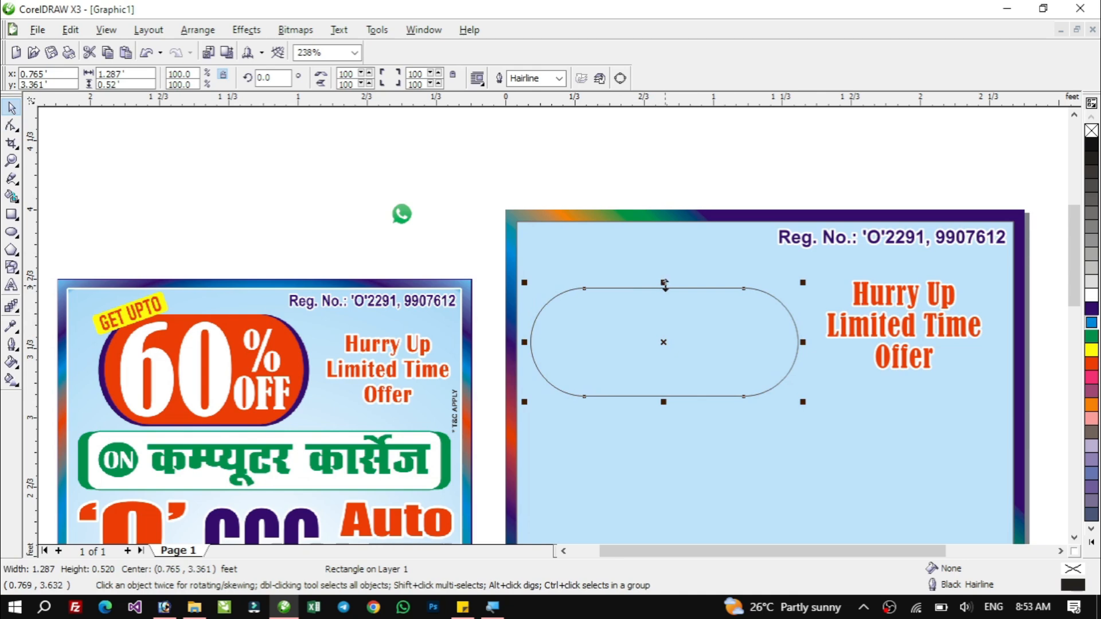
# Stretch the rounded rectangle to about 0.56 ft tall and leave a narrower copy about 1.2 ft wide.
pyautogui.moveTo(664, 283); pyautogui.dragTo(668, 274)
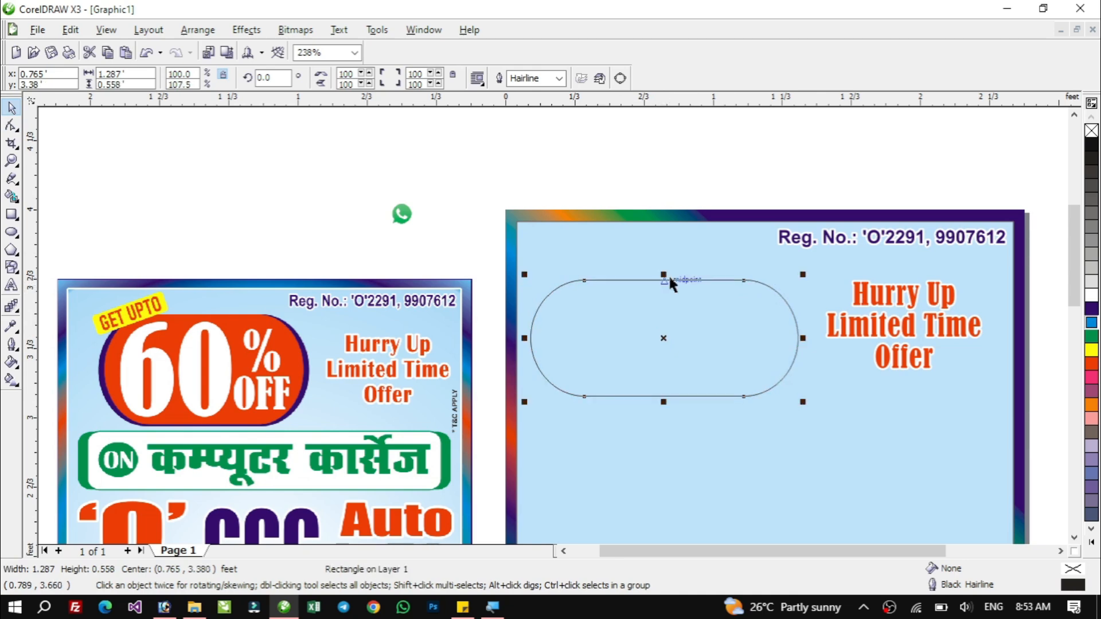
pyautogui.moveTo(804, 338)
pyautogui.mouseDown()
pyautogui.moveTo(732, 345)
pyautogui.moveTo(796, 347)
pyautogui.mouseUp()
pyautogui.rightClick(796, 347)
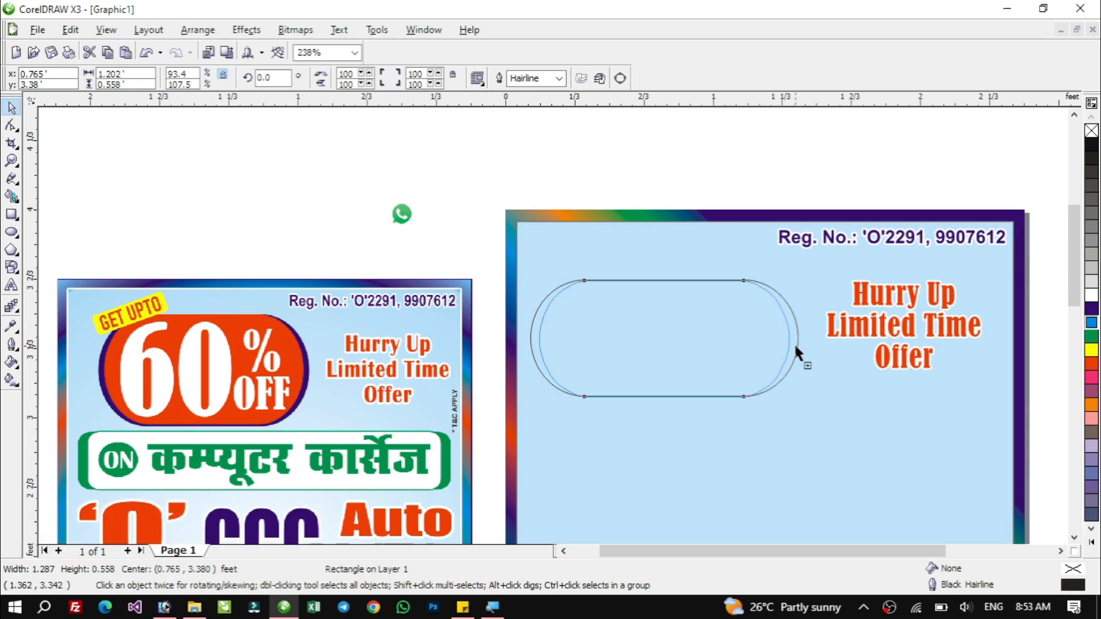
pyautogui.moveTo(796, 348); pyautogui.dragTo(796, 347)
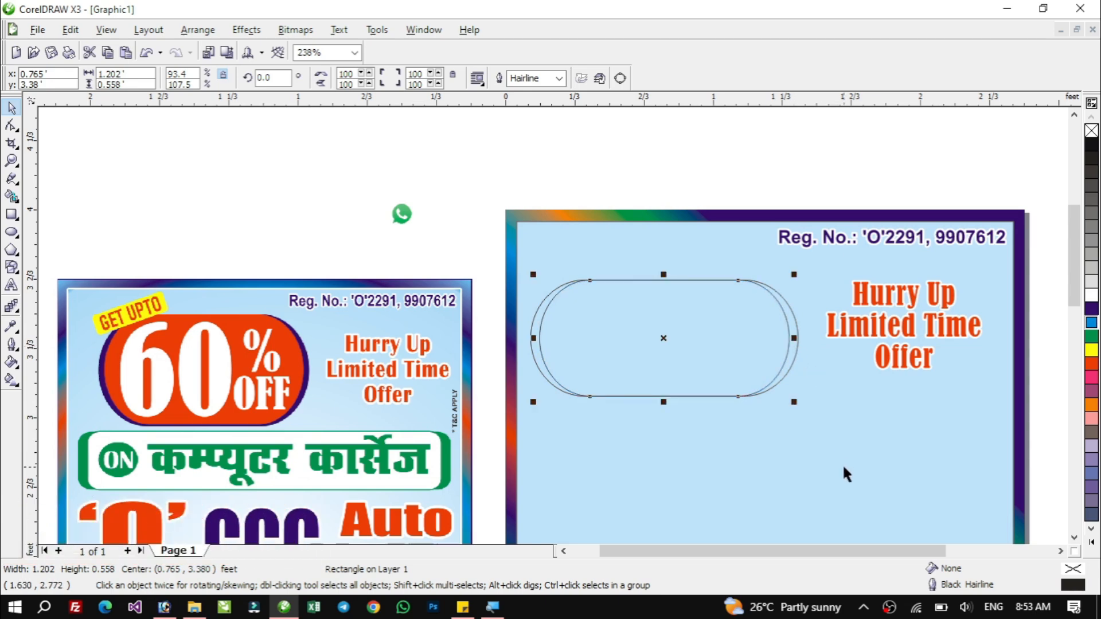
# Fill the narrower rounded rectangle orange-red and the wider rounded rectangle behind it dark blue.
pyautogui.click(1092, 365)
pyautogui.click(794, 356)
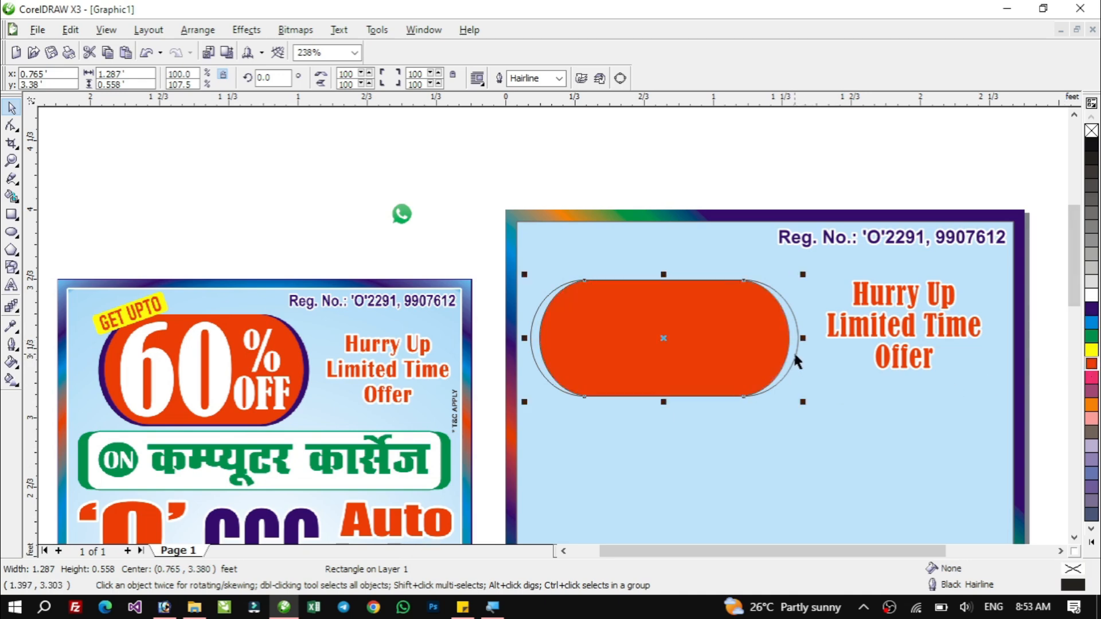
pyautogui.click(1092, 310)
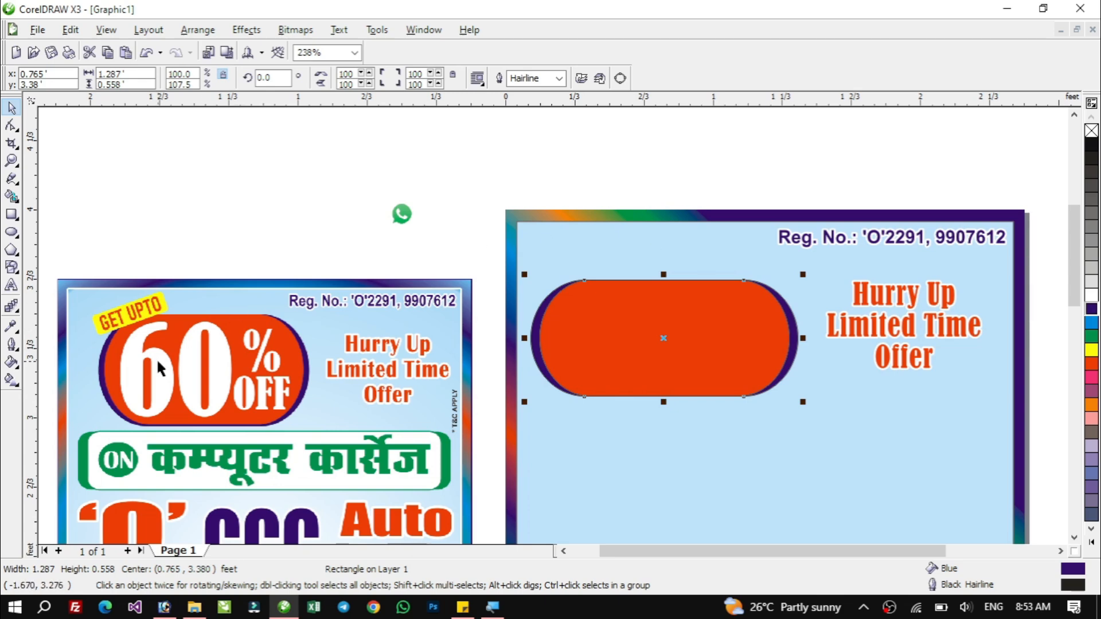
# Add the text "60" and enlarge it over the left part of the orange rounded rectangle.
pyautogui.click(11, 286)
pyautogui.click(633, 450)
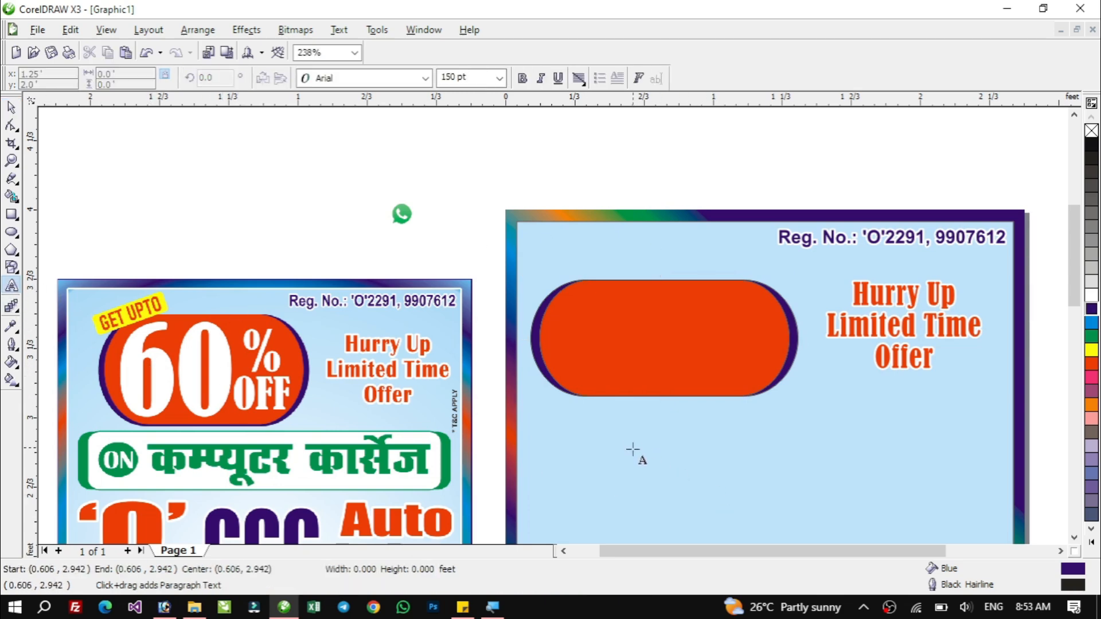
pyautogui.write('60')
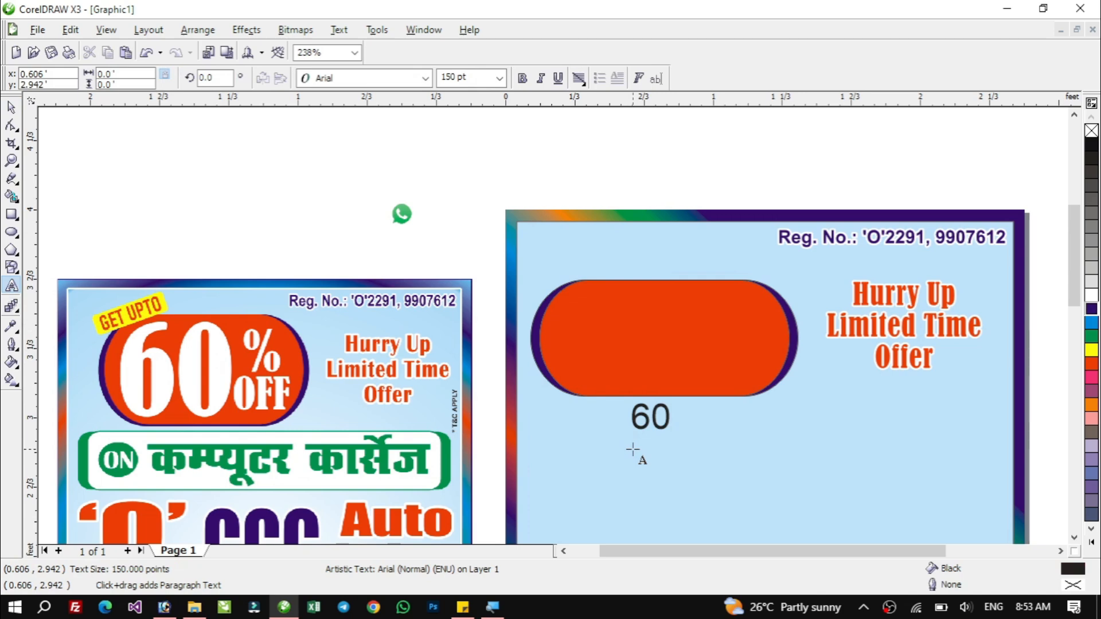
pyautogui.hotkey('ctrl', 'space')
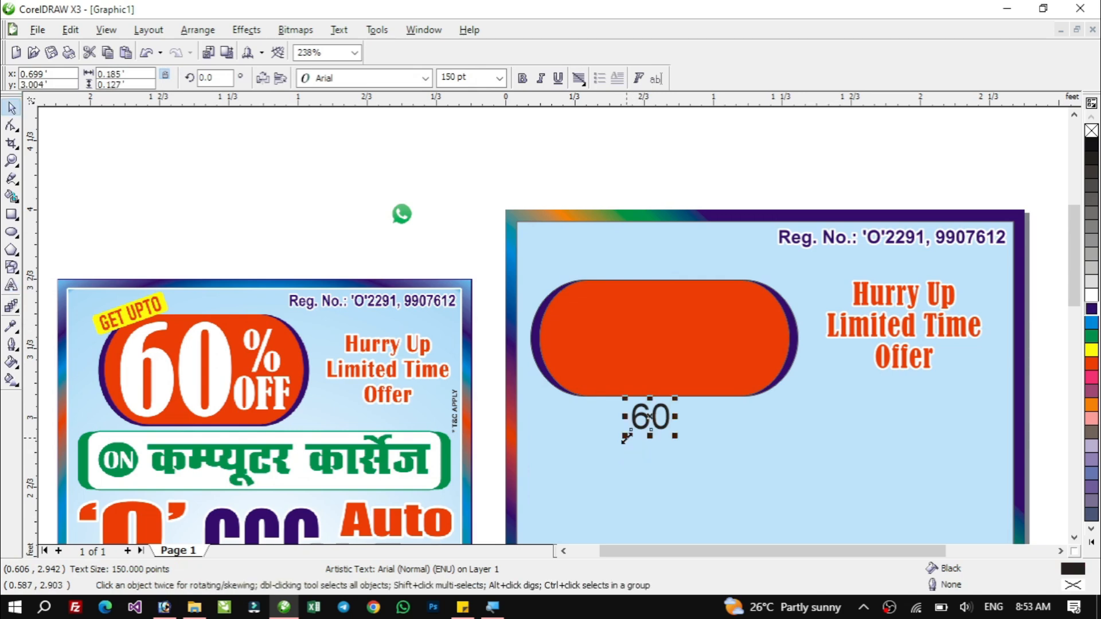
pyautogui.hotkey('ctrl', 'space')
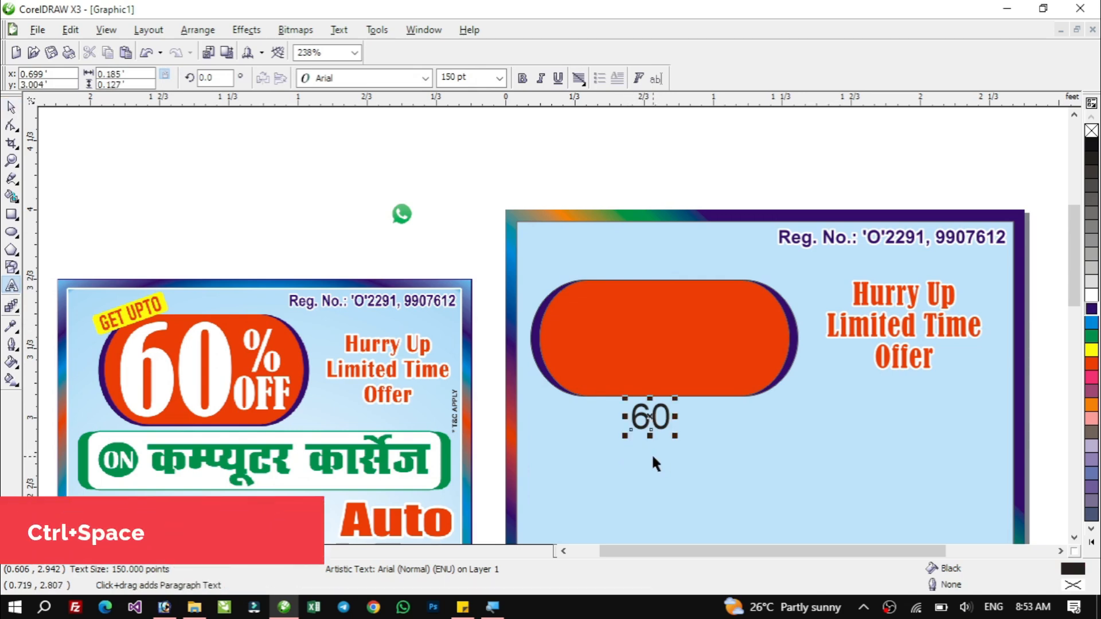
pyautogui.hotkey('ctrl', 'space')
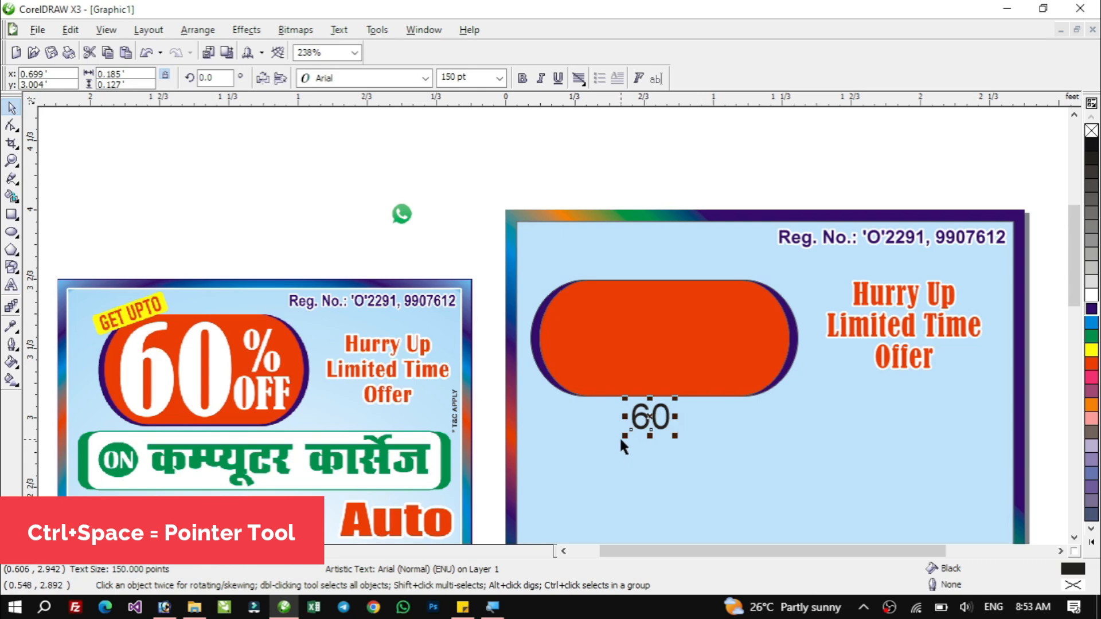
pyautogui.moveTo(624, 436); pyautogui.dragTo(591, 335)
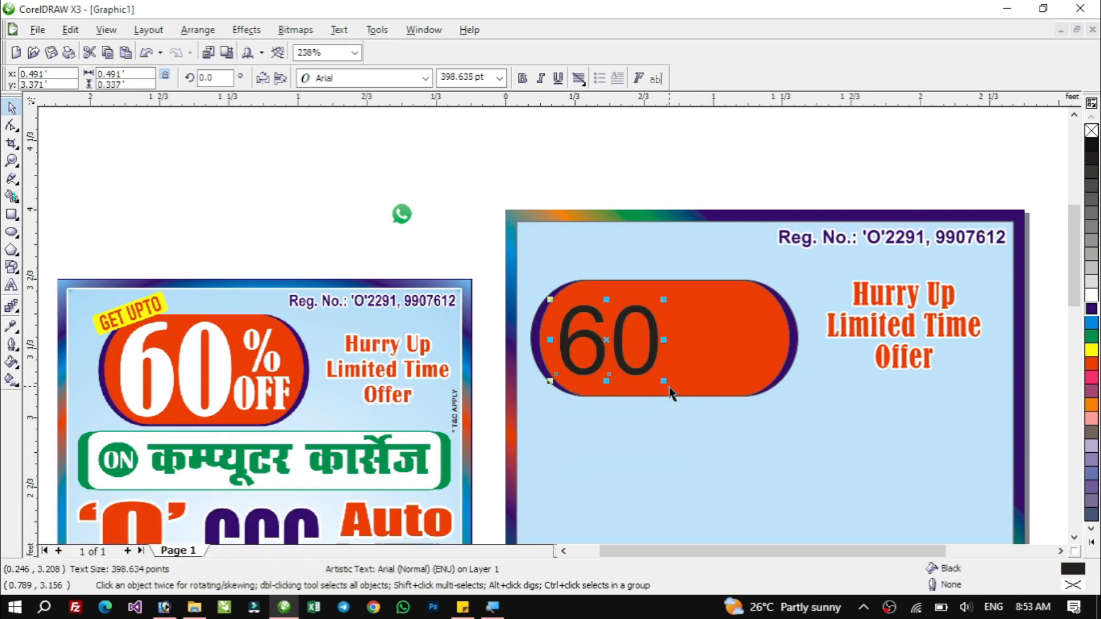
pyautogui.moveTo(663, 382); pyautogui.dragTo(674, 403)
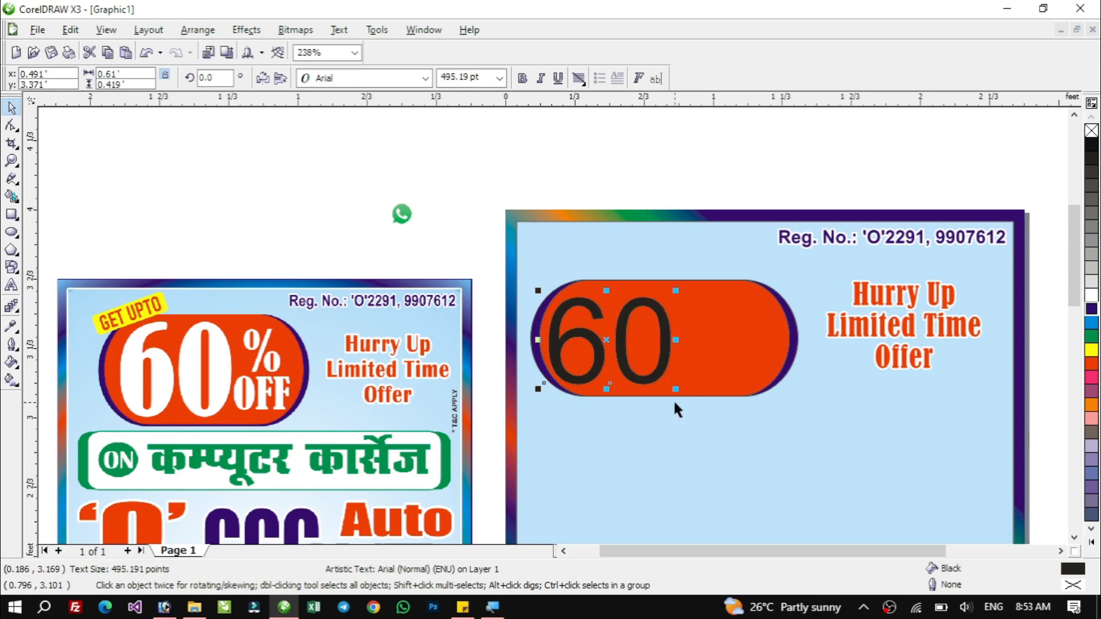
pyautogui.moveTo(664, 318); pyautogui.dragTo(671, 315)
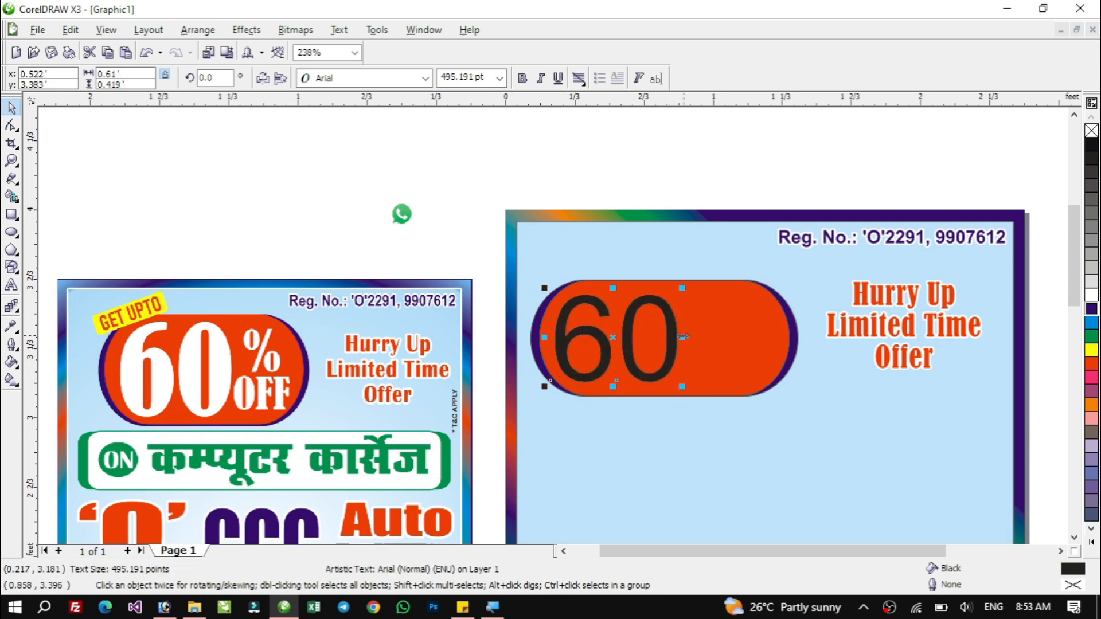
# Color the 60 white and change its font to Bernard MT Condensed.
pyautogui.click(1091, 296)
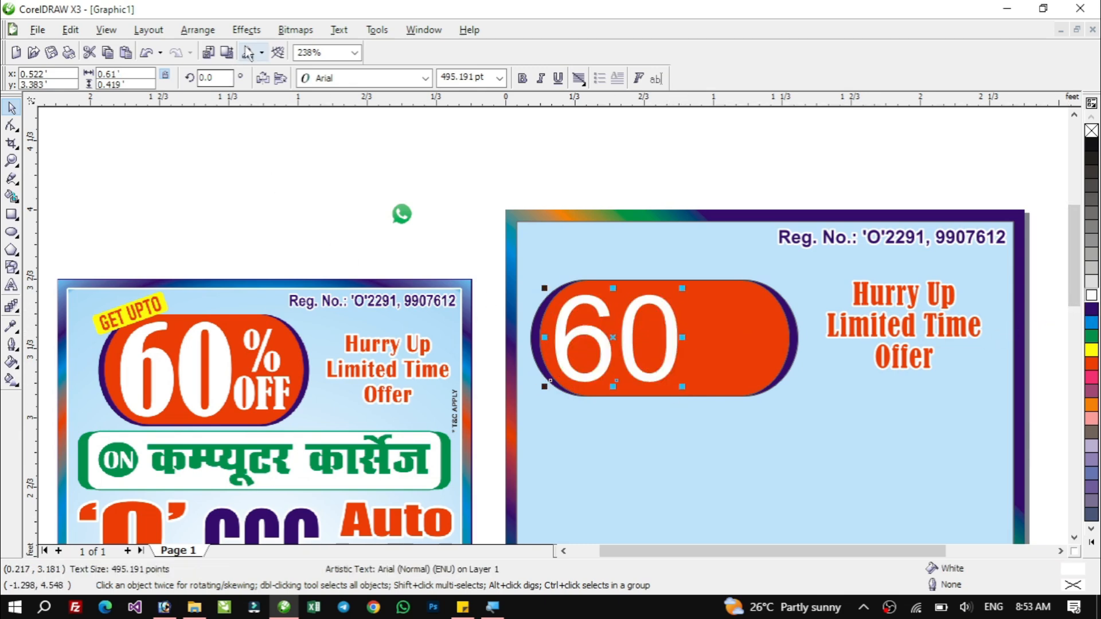
pyautogui.click(373, 80)
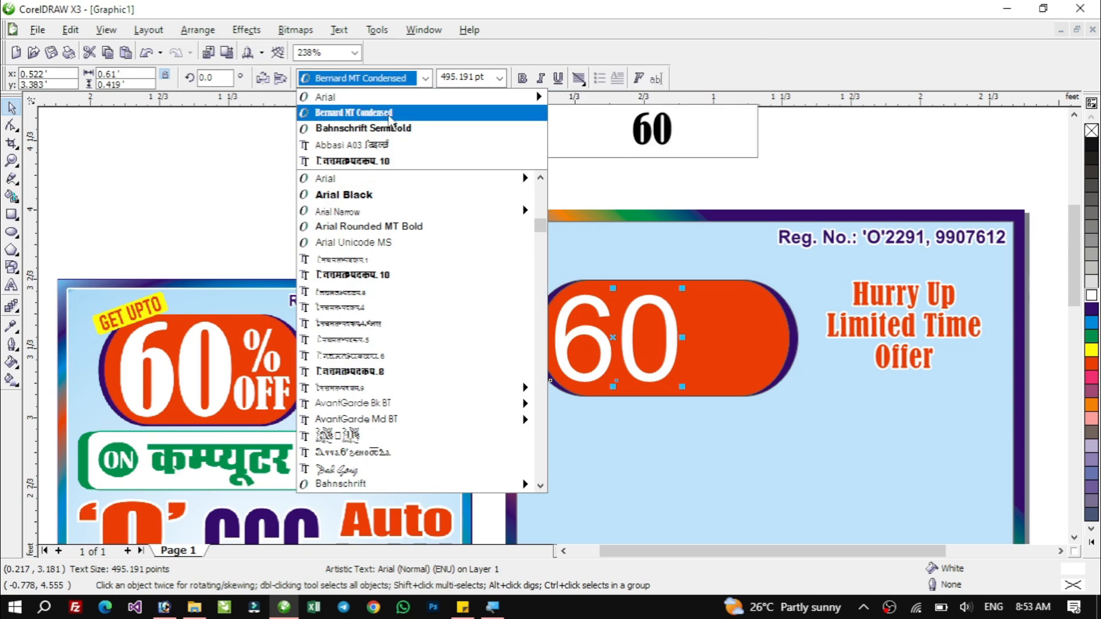
pyautogui.click(390, 113)
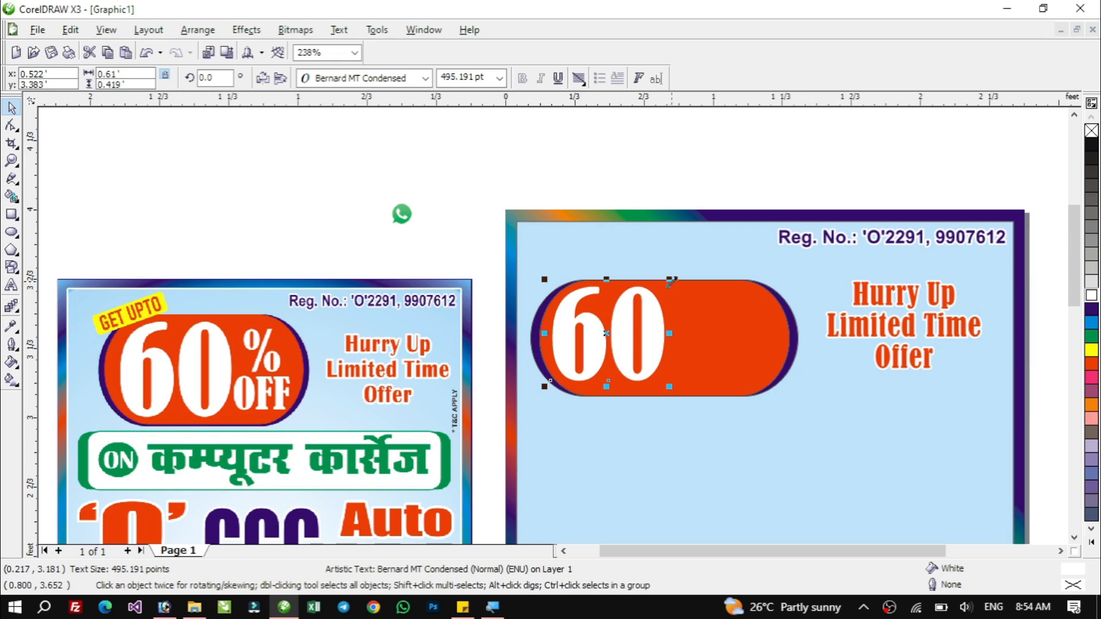
# Shrink the 60 slightly and try aligning it with the orange rectangle by top, bottom, left, right and centre.
pyautogui.moveTo(671, 281); pyautogui.dragTo(619, 307)
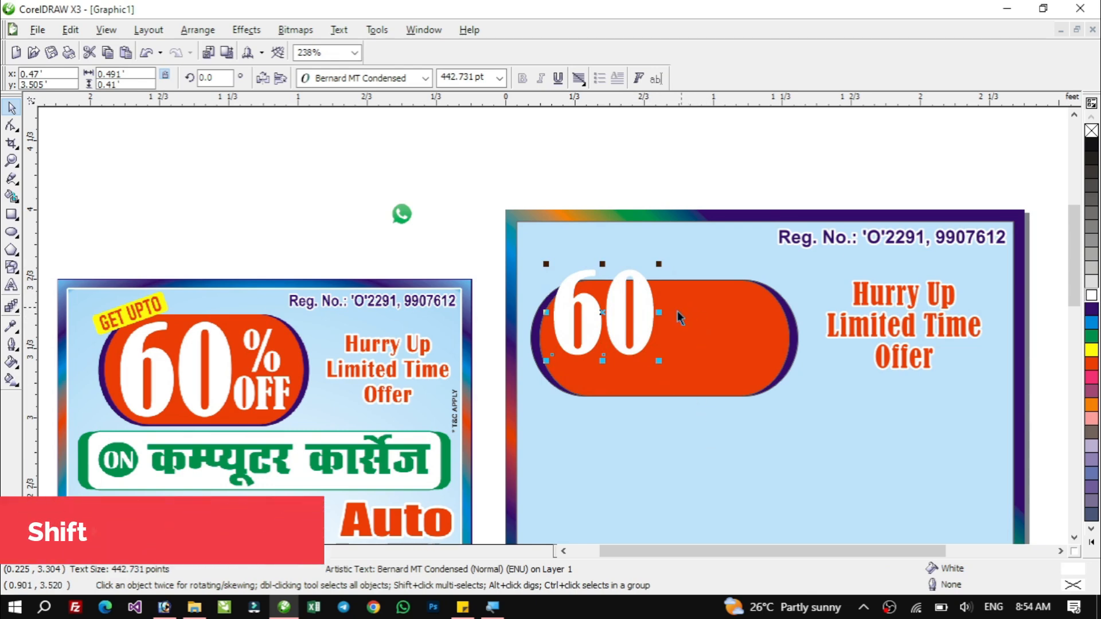
pyautogui.keyDown('shift'); pyautogui.click(725, 334); pyautogui.keyUp('shift')
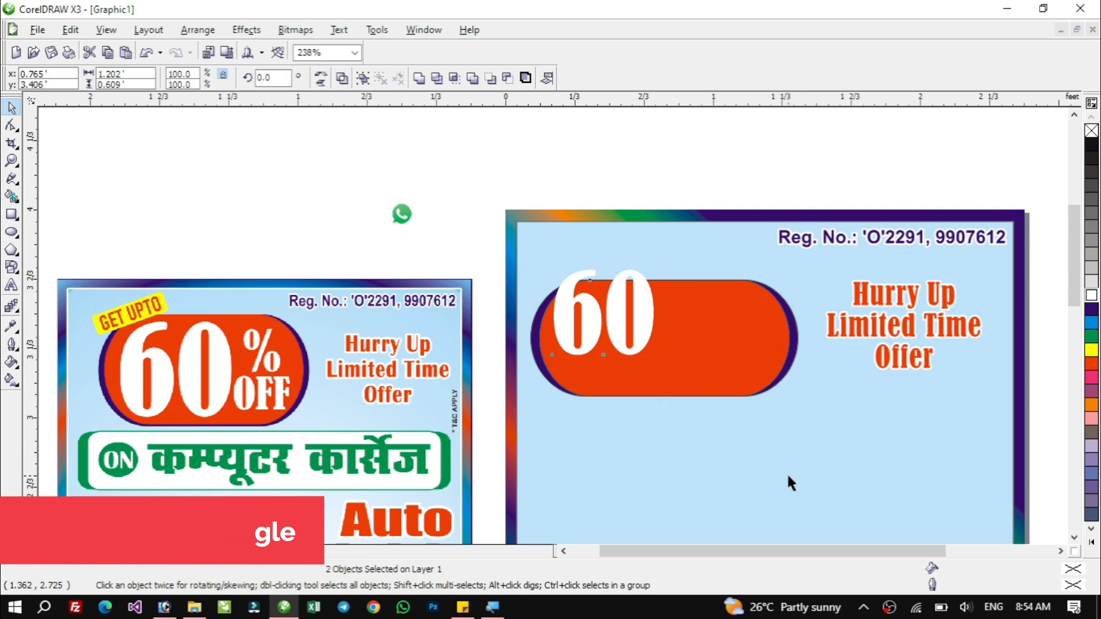
pyautogui.press('c')
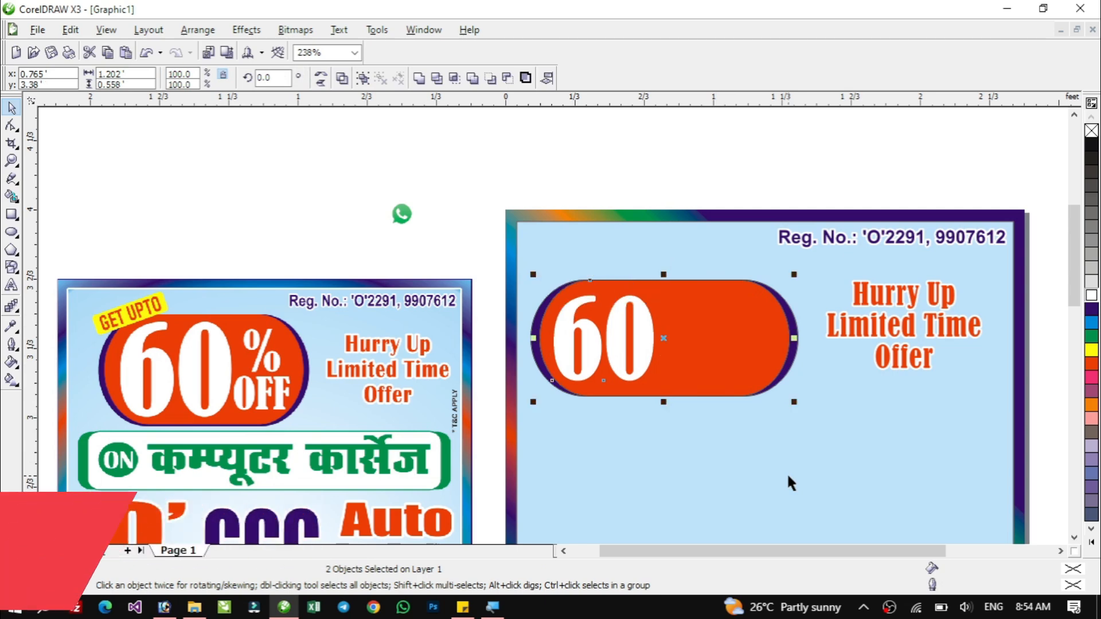
pyautogui.press('t')
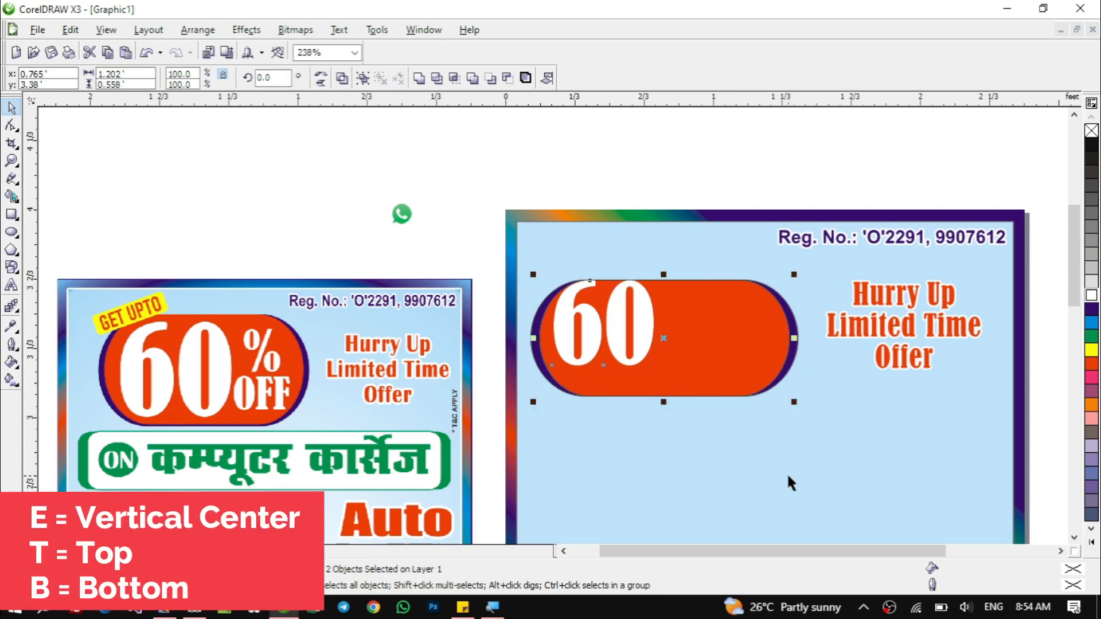
pyautogui.press('b')
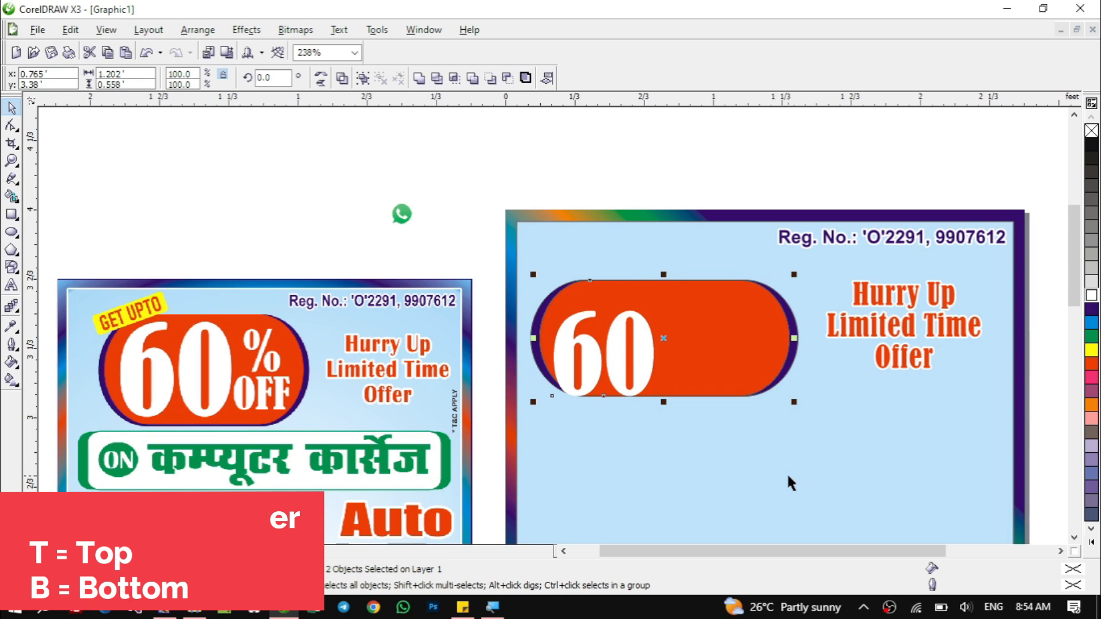
pyautogui.press('t')
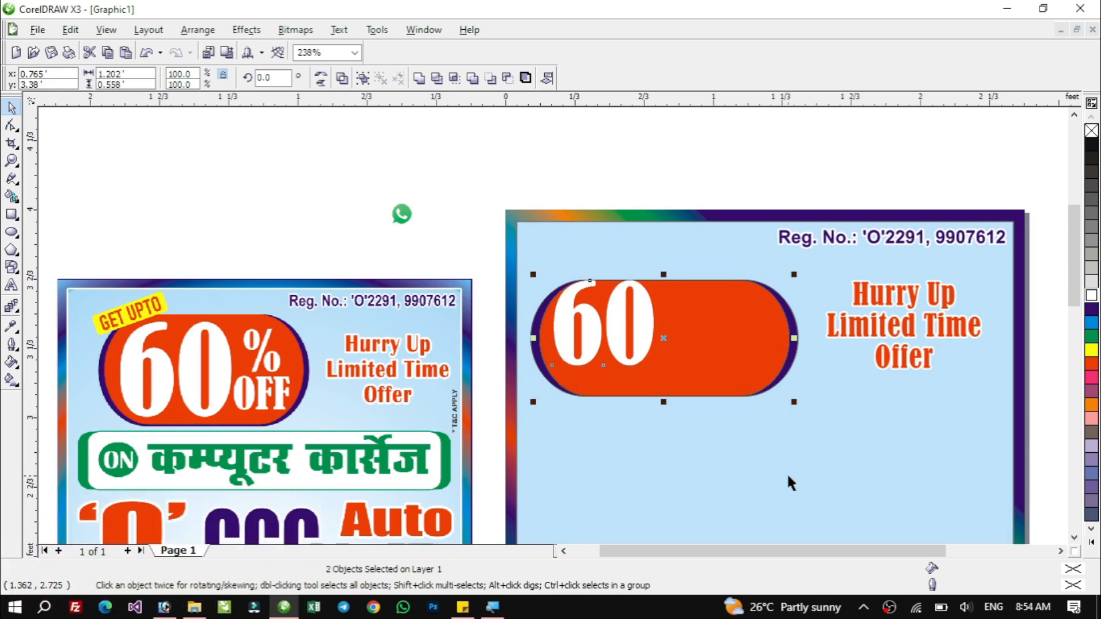
pyautogui.press('b')
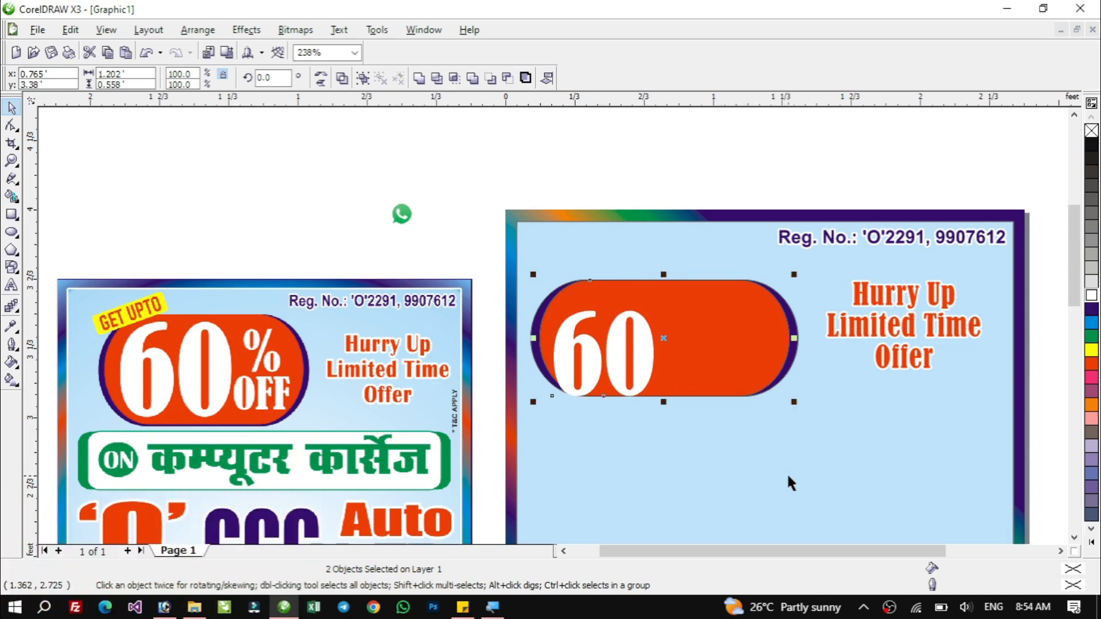
pyautogui.press('e')
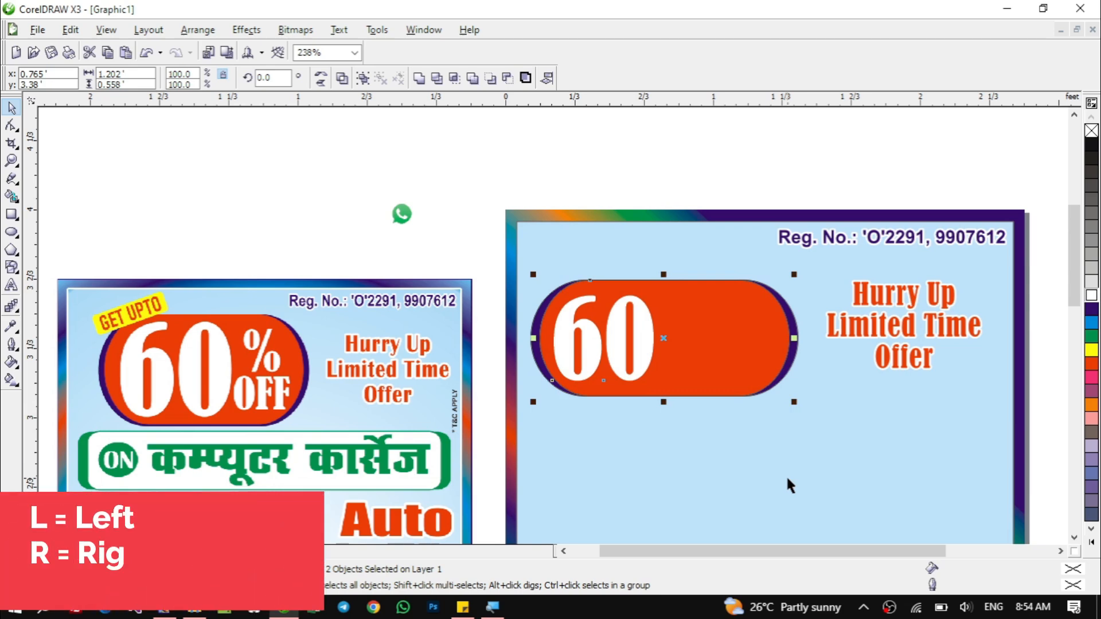
pyautogui.press('l')
pyautogui.press('r')
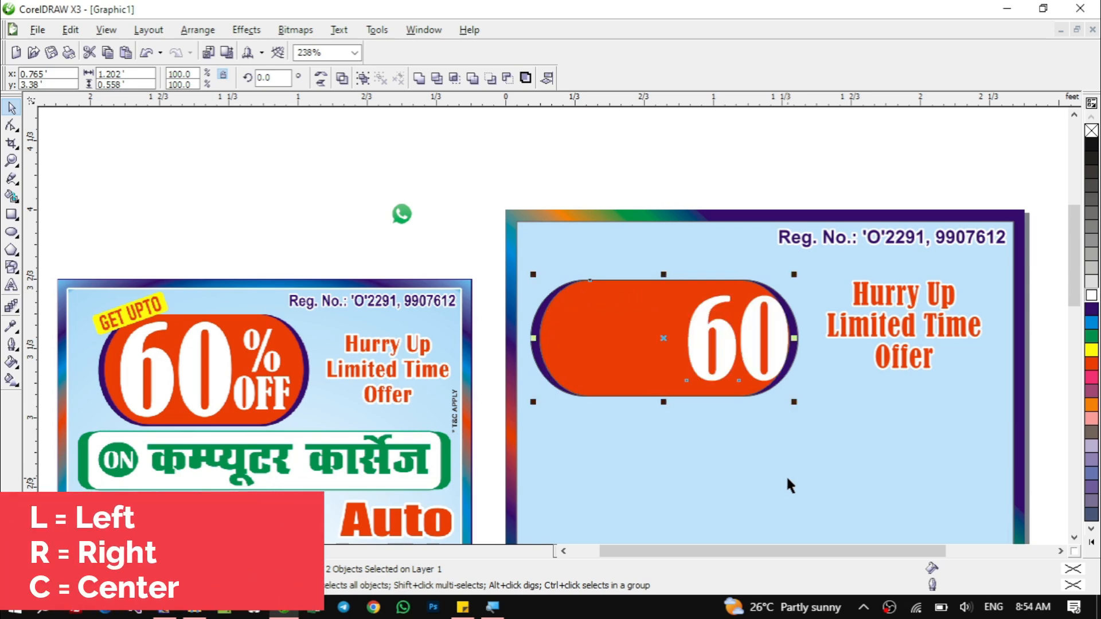
pyautogui.press('c')
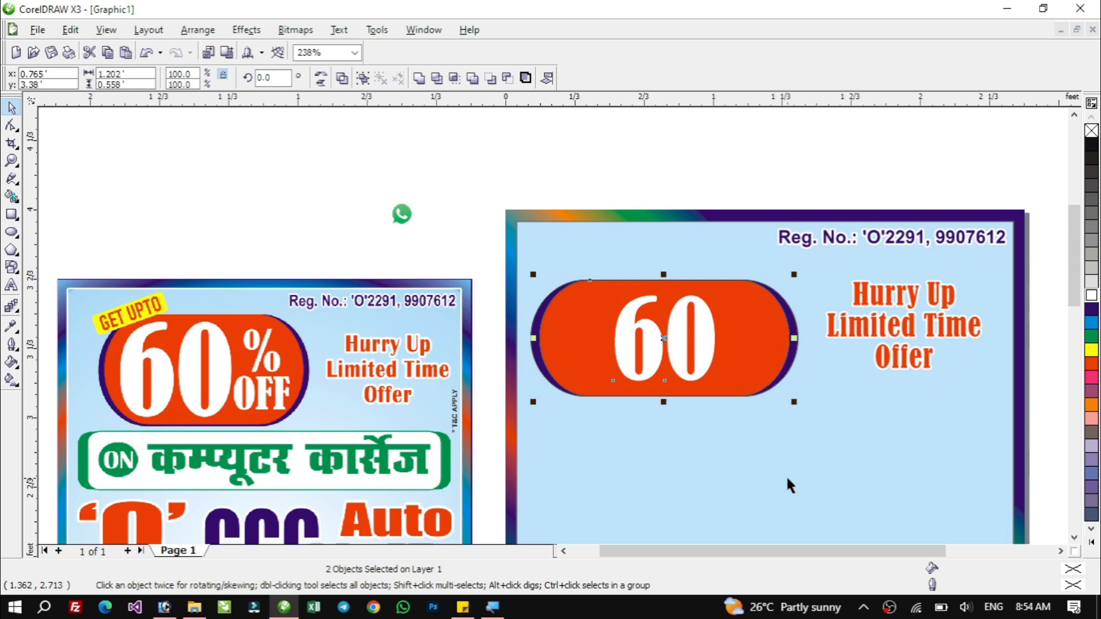
# Move the 60 back to the rectangle's left part and centre it vertically on the rectangle.
pyautogui.press('Escape')
pyautogui.moveTo(626, 338); pyautogui.dragTo(568, 332)
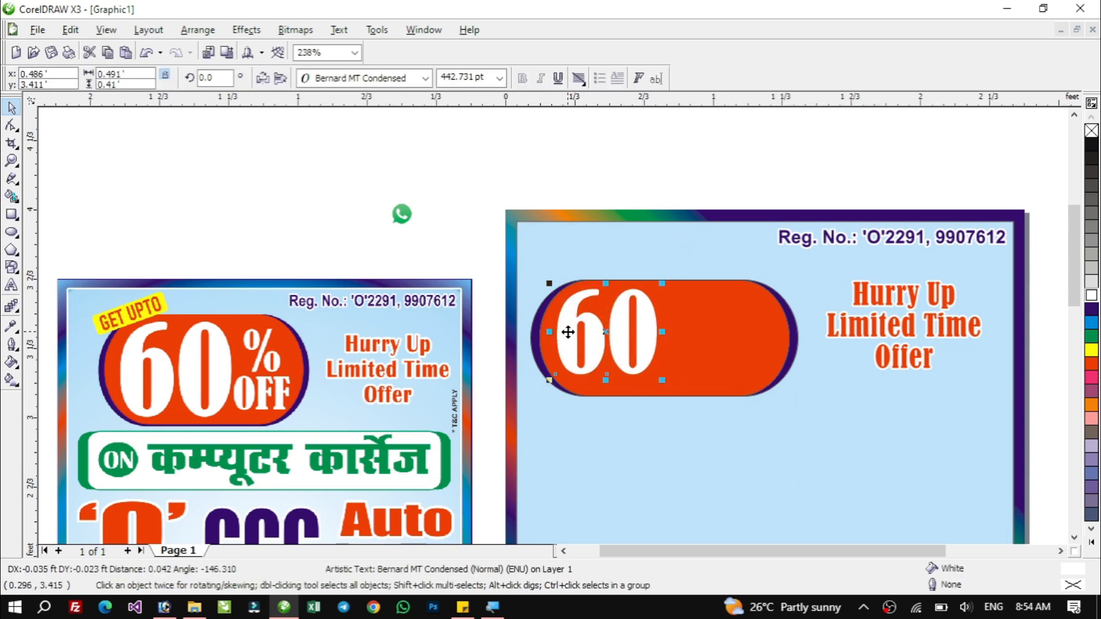
pyautogui.keyDown('shift'); pyautogui.click(686, 316); pyautogui.keyUp('shift')
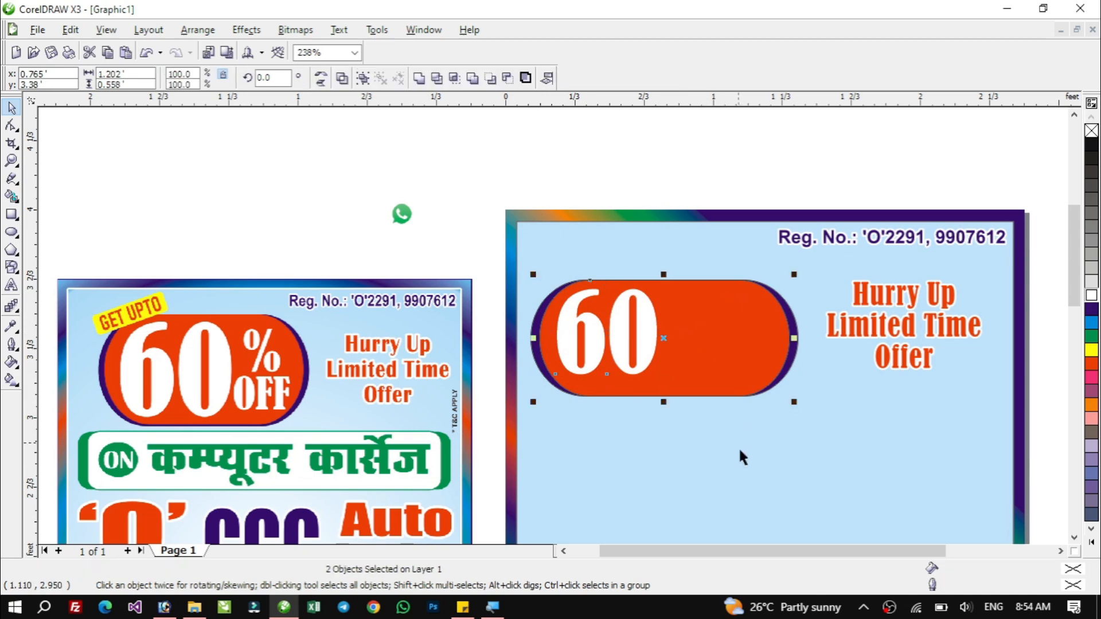
pyautogui.press('c')
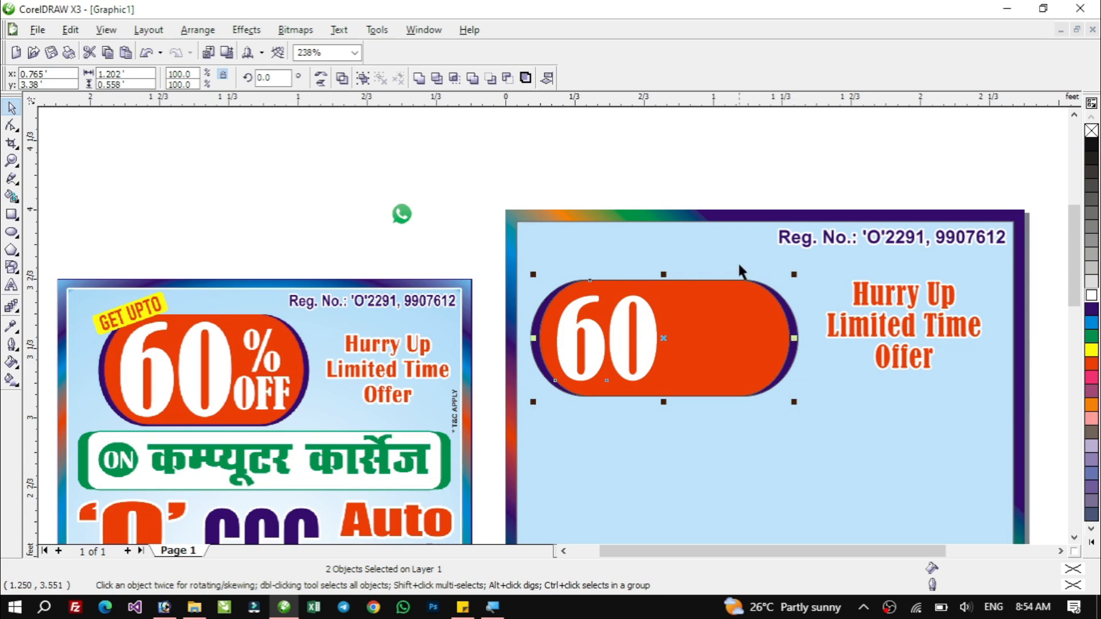
pyautogui.click(665, 156)
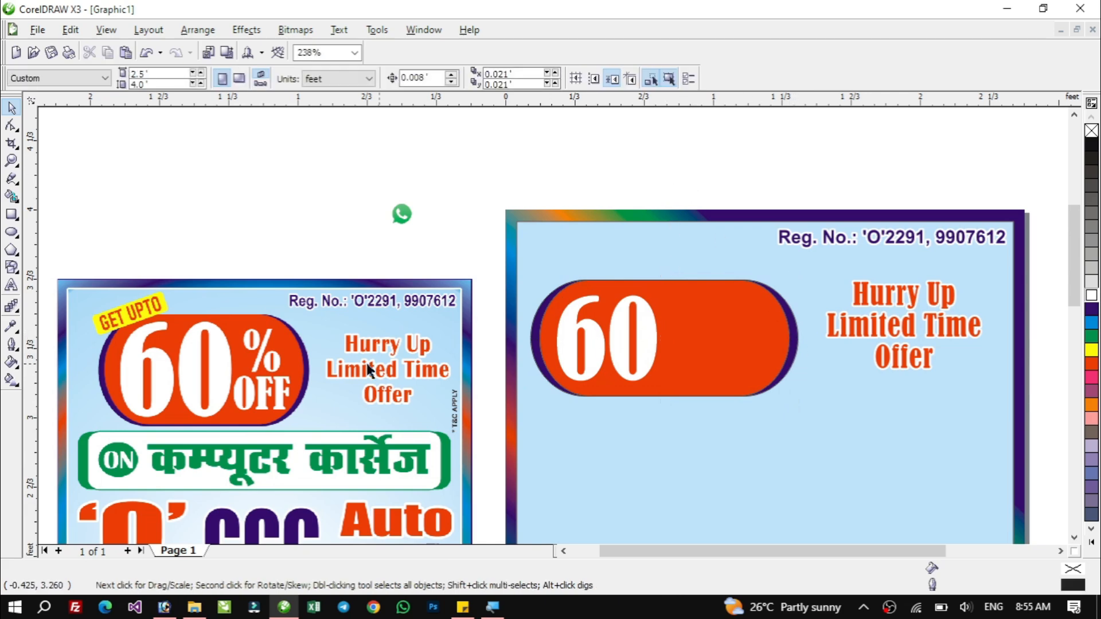
# Add a "%" text beside the 60, duplicate it below and retype the copy as OFF.
pyautogui.click(11, 285)
pyautogui.click(662, 449)
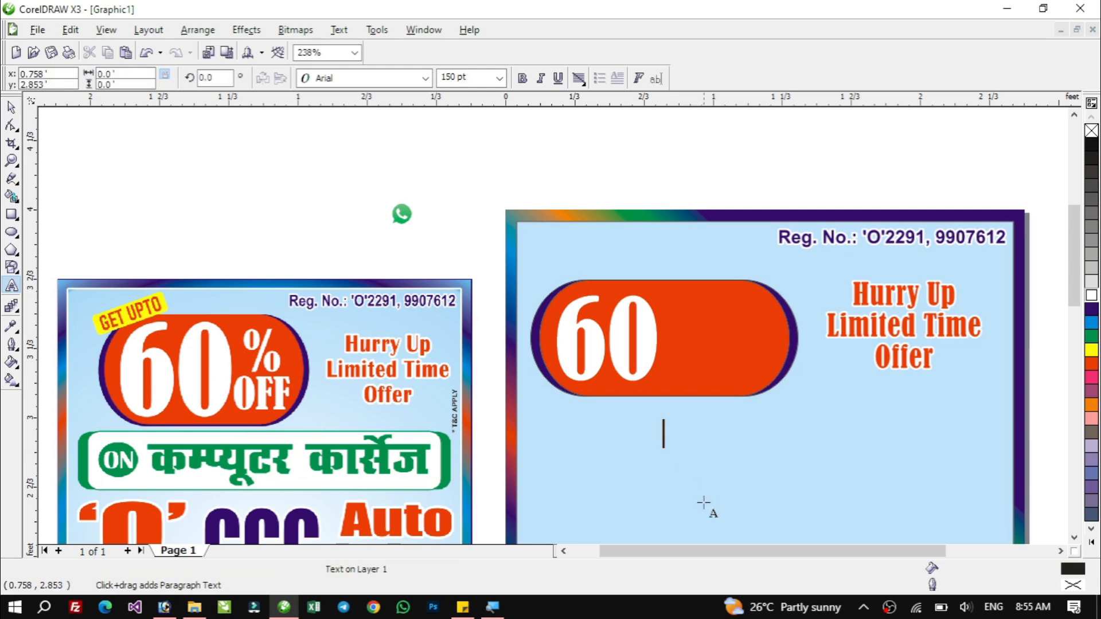
pyautogui.write('%')
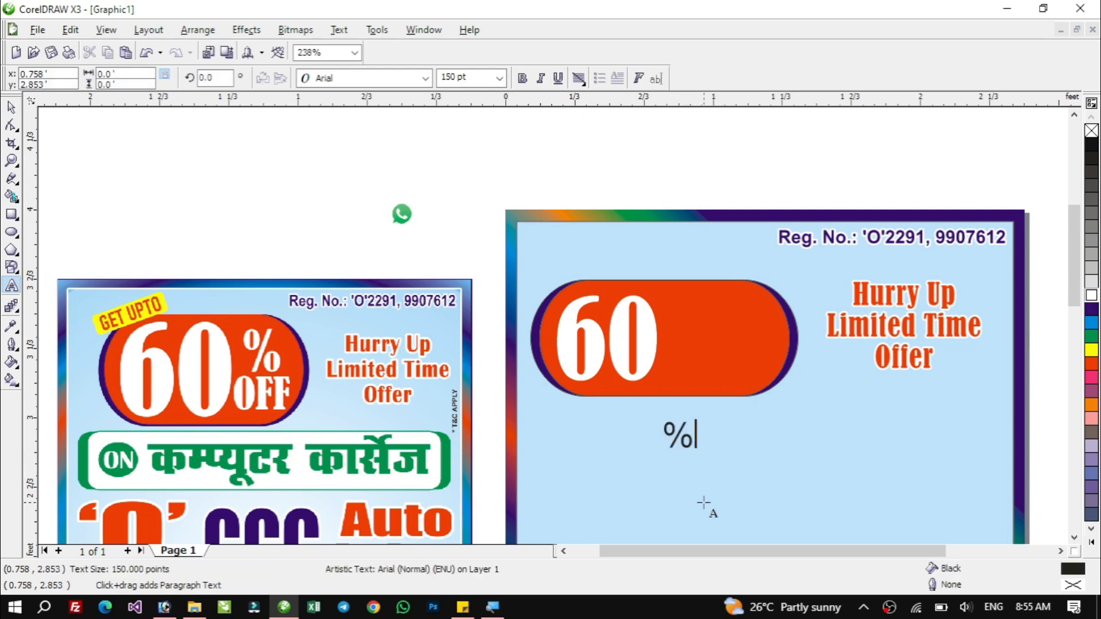
pyautogui.hotkey('ctrl', 'space')
pyautogui.moveTo(677, 438); pyautogui.dragTo(692, 360)
pyautogui.doubleClick(692, 359)
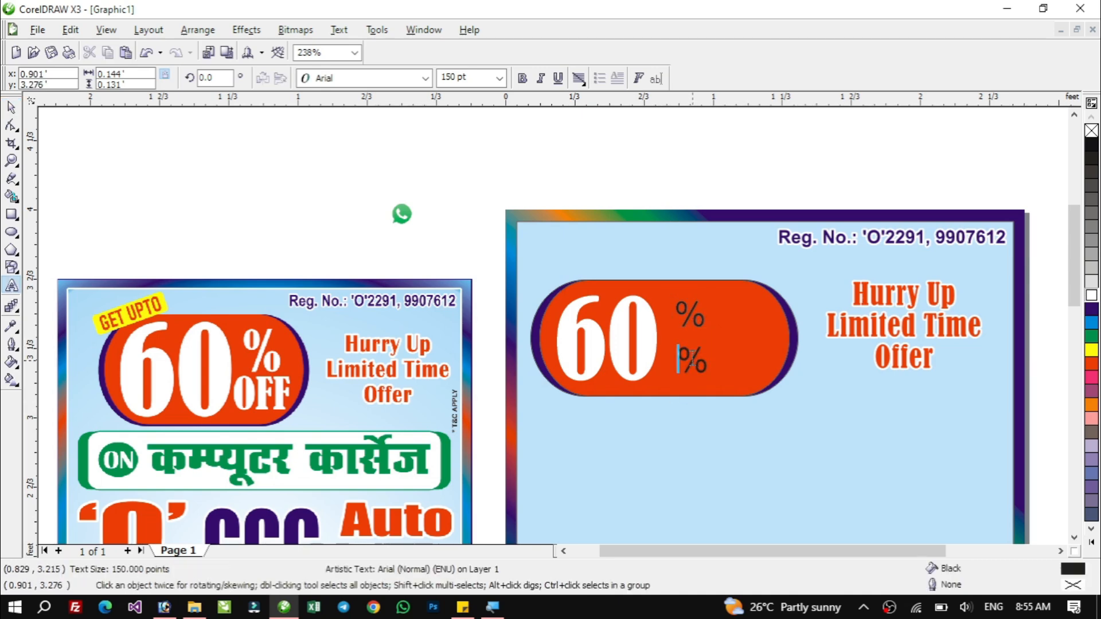
pyautogui.doubleClick(693, 360)
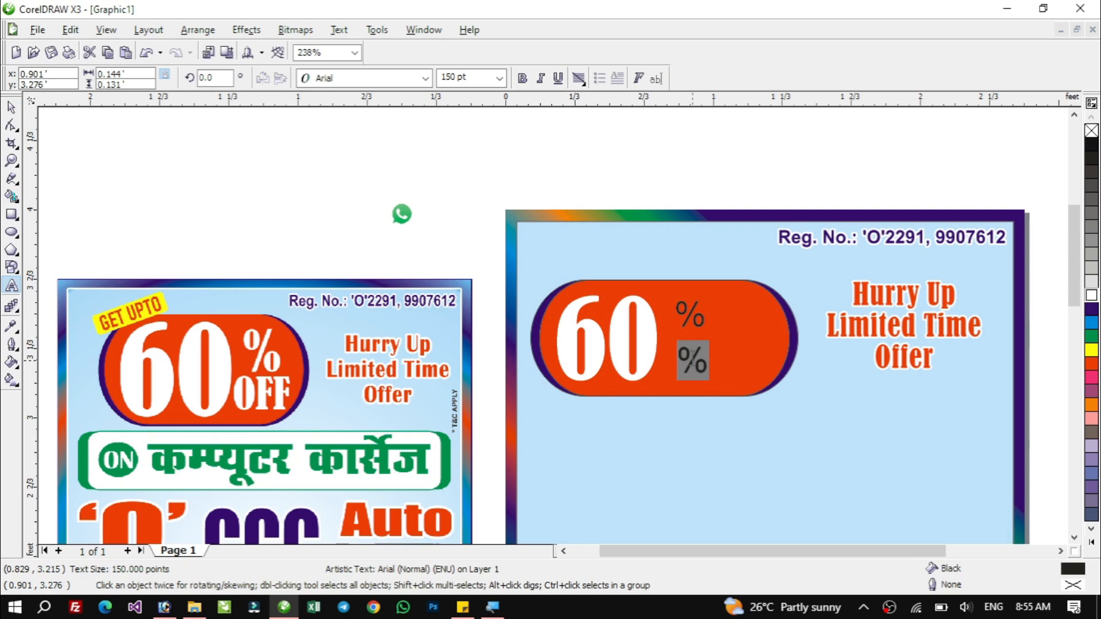
pyautogui.write('OFF')
pyautogui.hotkey('ctrl', 'space')
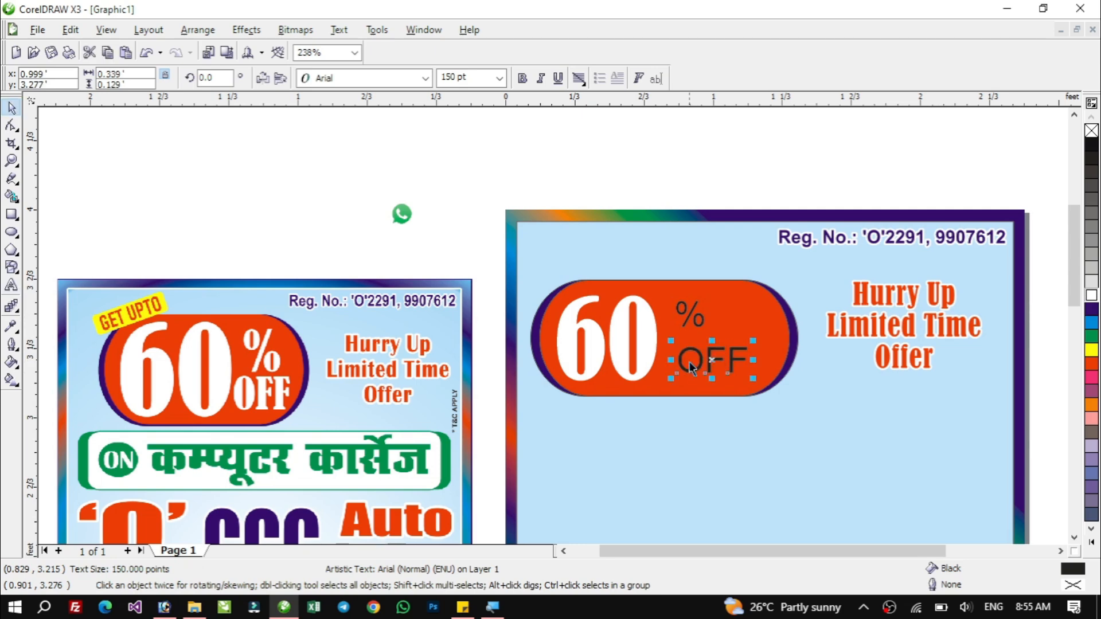
# Set the % and OFF texts to the Bernard MT Condensed font.
pyautogui.keyDown('shift'); pyautogui.click(691, 308); pyautogui.keyUp('shift')
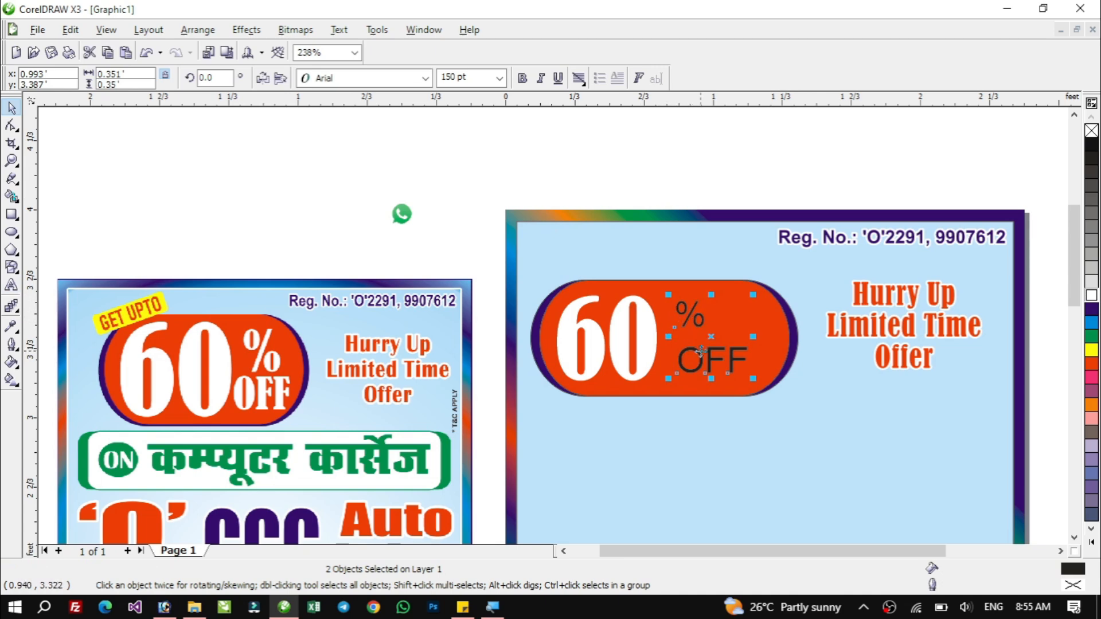
pyautogui.click(425, 78)
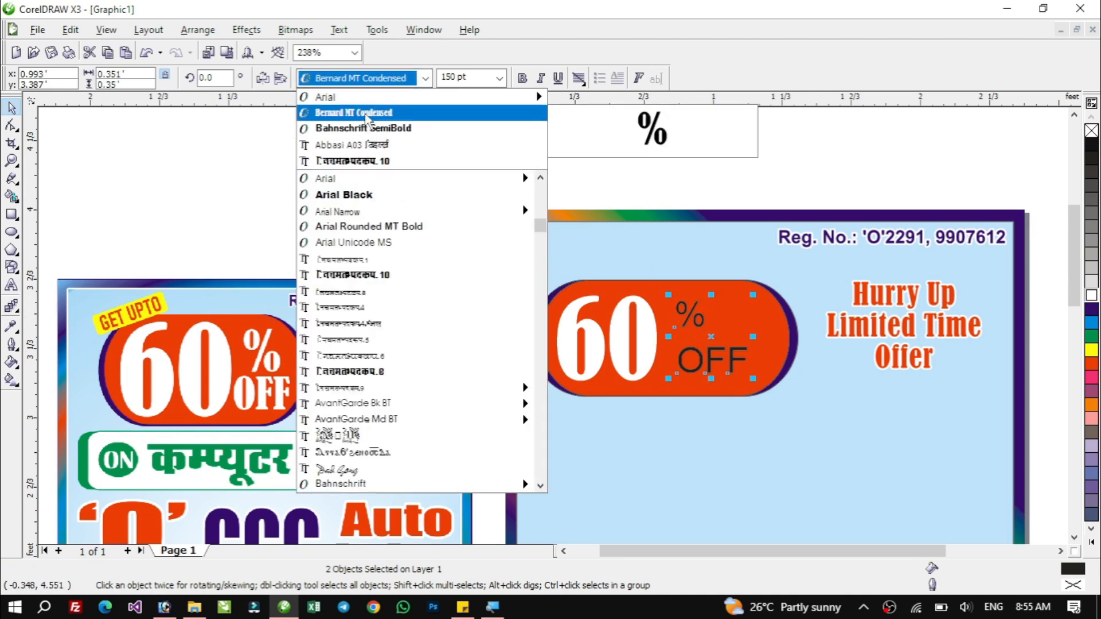
pyautogui.click(366, 112)
pyautogui.click(693, 171)
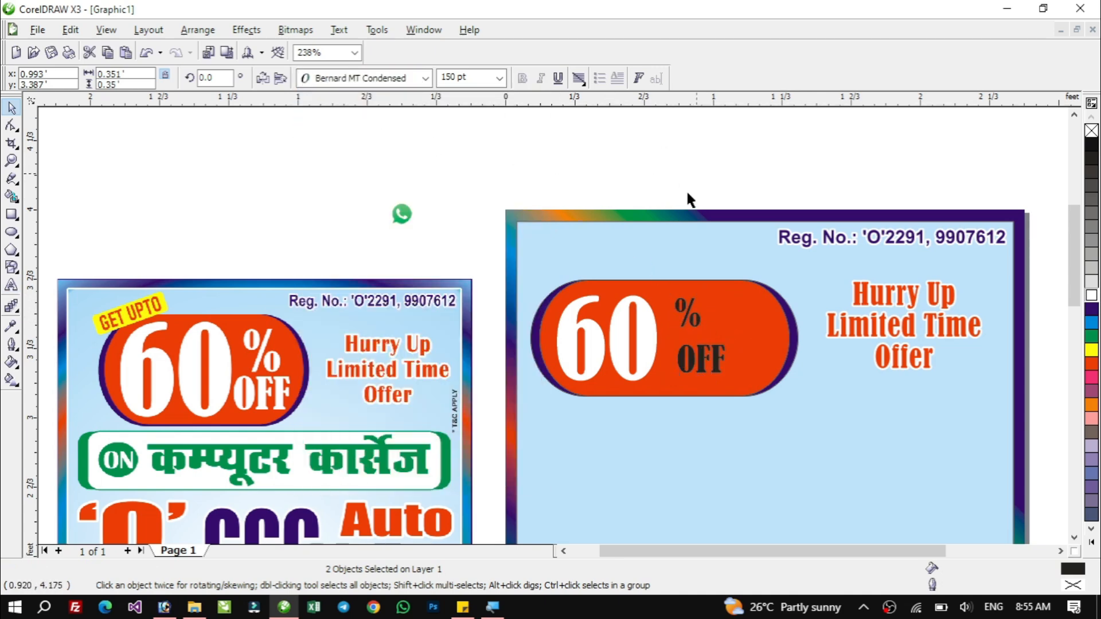
# Enlarge the % and OFF texts inside the orange rectangle and fill both with white.
pyautogui.moveTo(663, 343); pyautogui.dragTo(722, 322)
pyautogui.click(691, 314)
pyautogui.moveTo(721, 370); pyautogui.dragTo(773, 387)
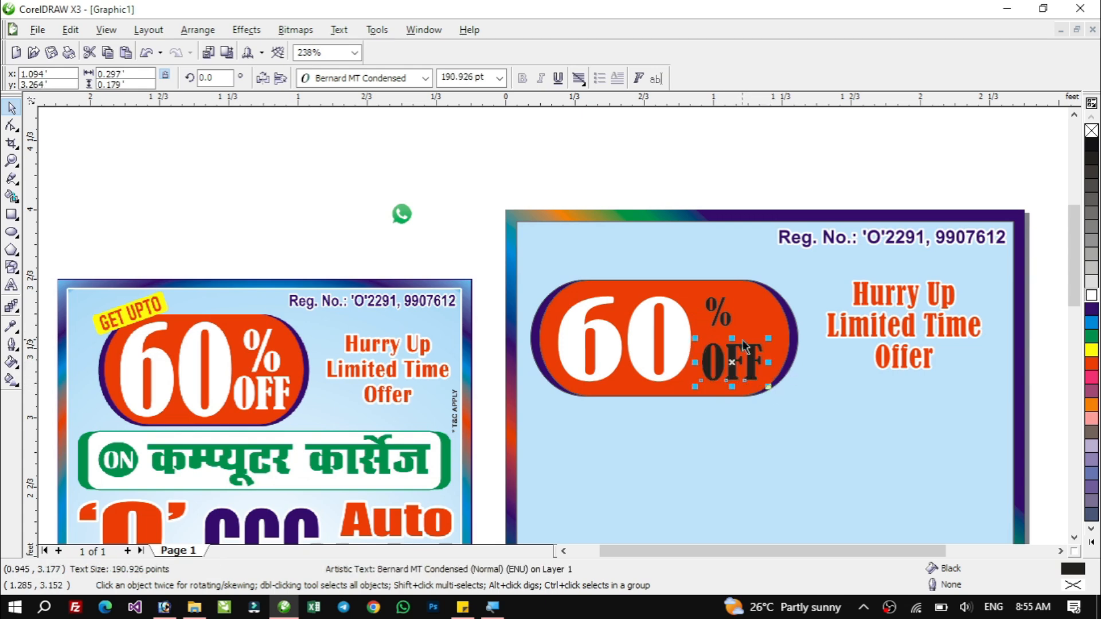
pyautogui.click(724, 325)
pyautogui.moveTo(737, 333); pyautogui.dragTo(745, 339)
pyautogui.keyDown('shift'); pyautogui.click(734, 360); pyautogui.keyUp('shift')
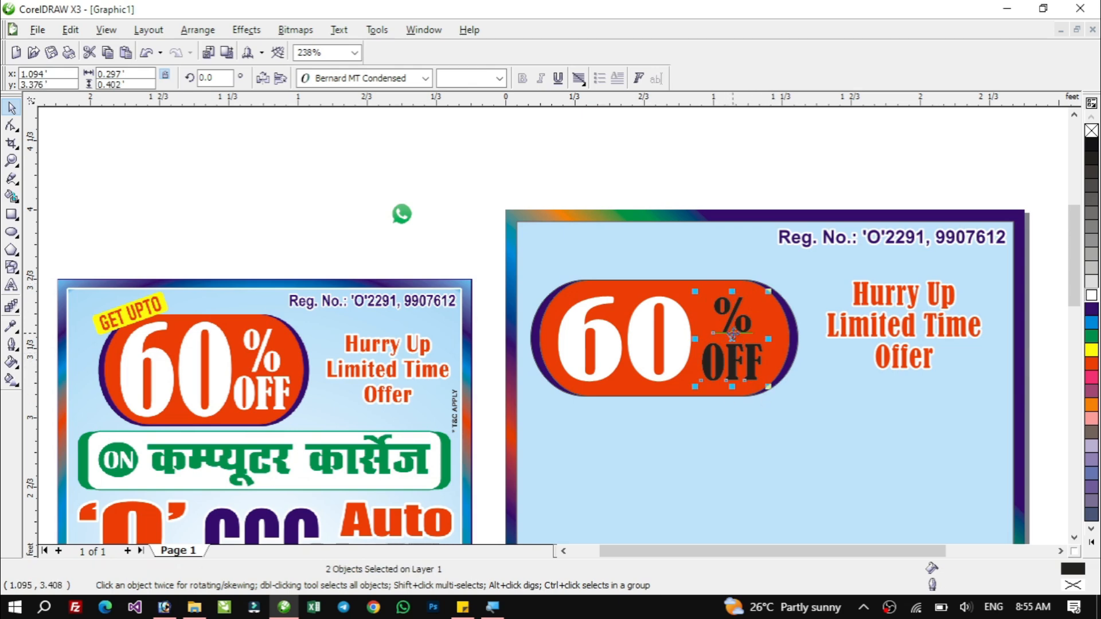
pyautogui.click(1092, 298)
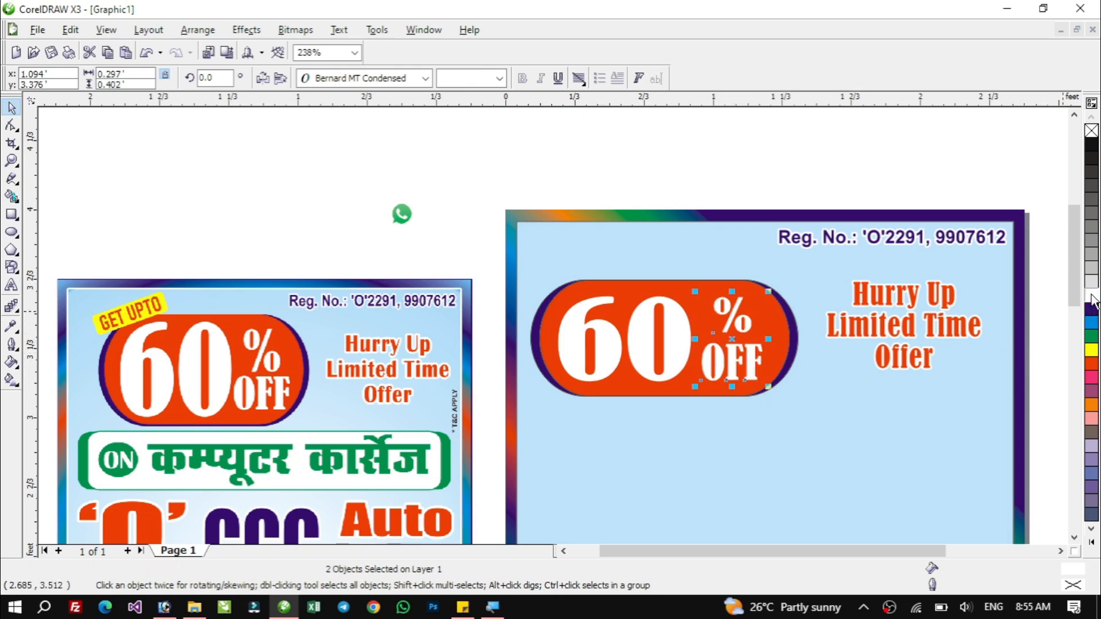
# Enlarge the 60 and stretch the % and OFF texts wider to fill the rounded badge.
pyautogui.click(636, 329)
pyautogui.moveTo(625, 386); pyautogui.dragTo(637, 395)
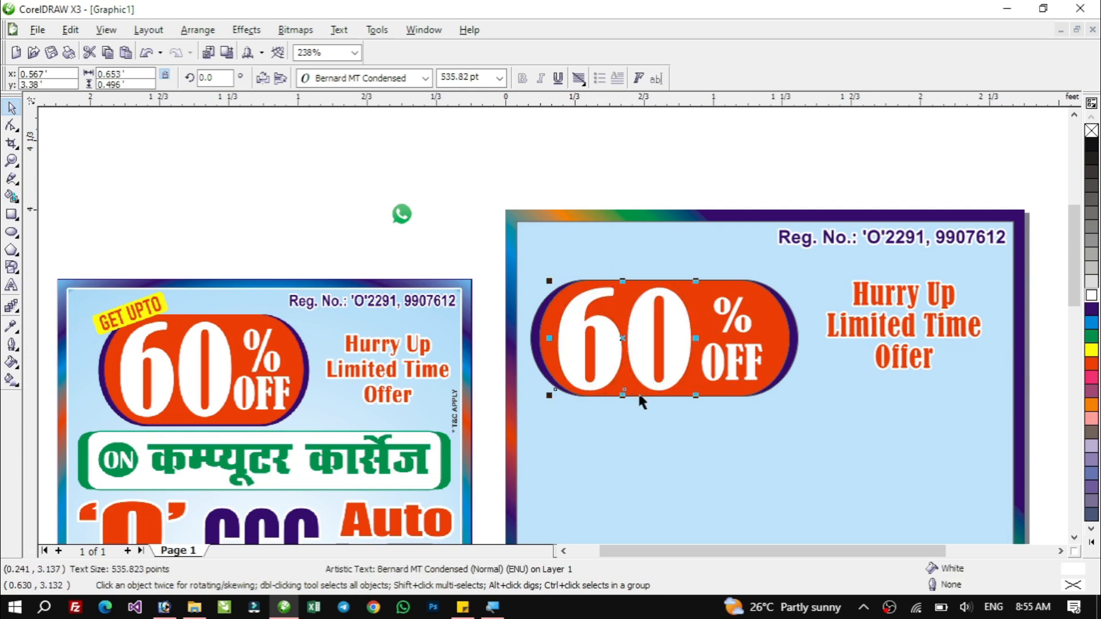
pyautogui.click(734, 321)
pyautogui.keyDown('shift'); pyautogui.click(721, 360); pyautogui.keyUp('shift')
pyautogui.moveTo(694, 339); pyautogui.dragTo(690, 340)
pyautogui.moveTo(768, 339); pyautogui.dragTo(777, 339)
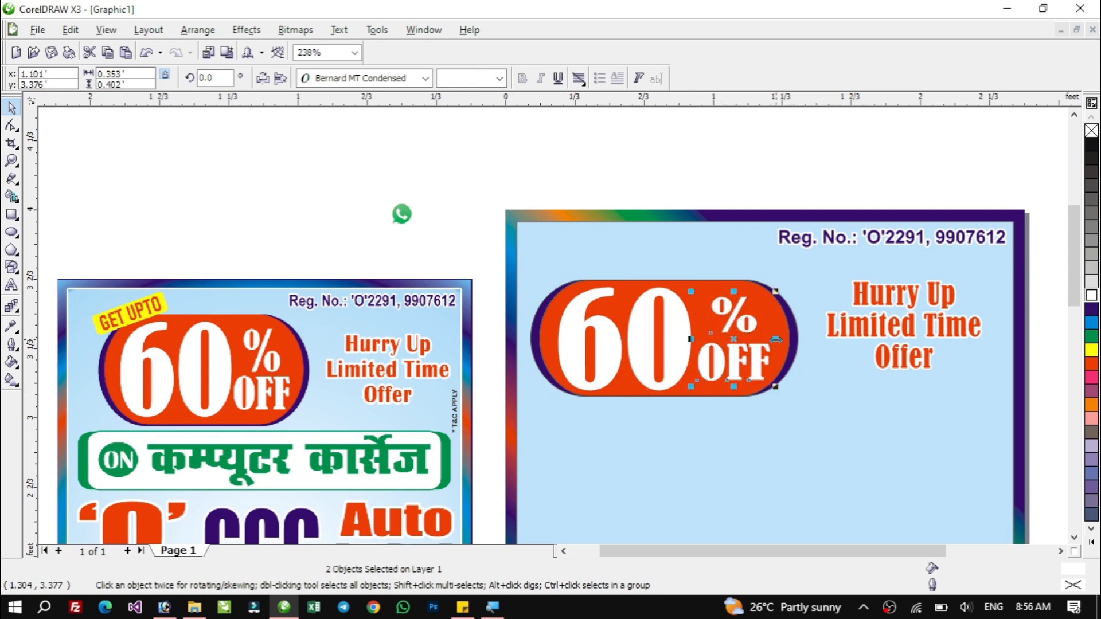
pyautogui.click(479, 232)
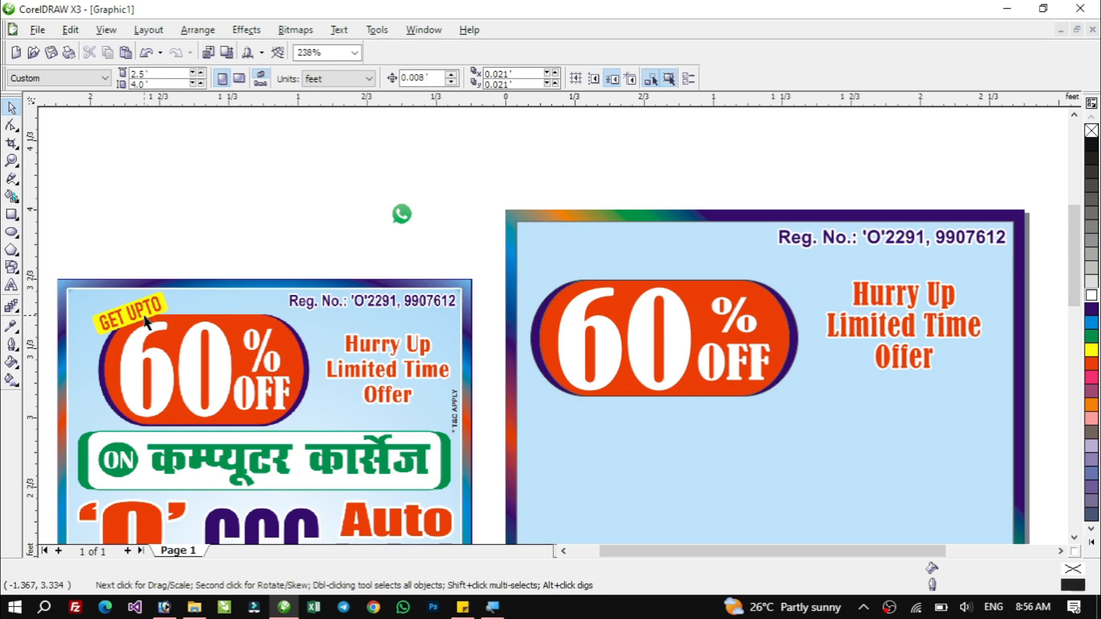
# Draw a rectangle about 0.69 × 0.163 ft below the badge, fill it yellow and remove its outline.
pyautogui.click(12, 215)
pyautogui.moveTo(549, 427); pyautogui.dragTo(694, 461)
pyautogui.press('space')
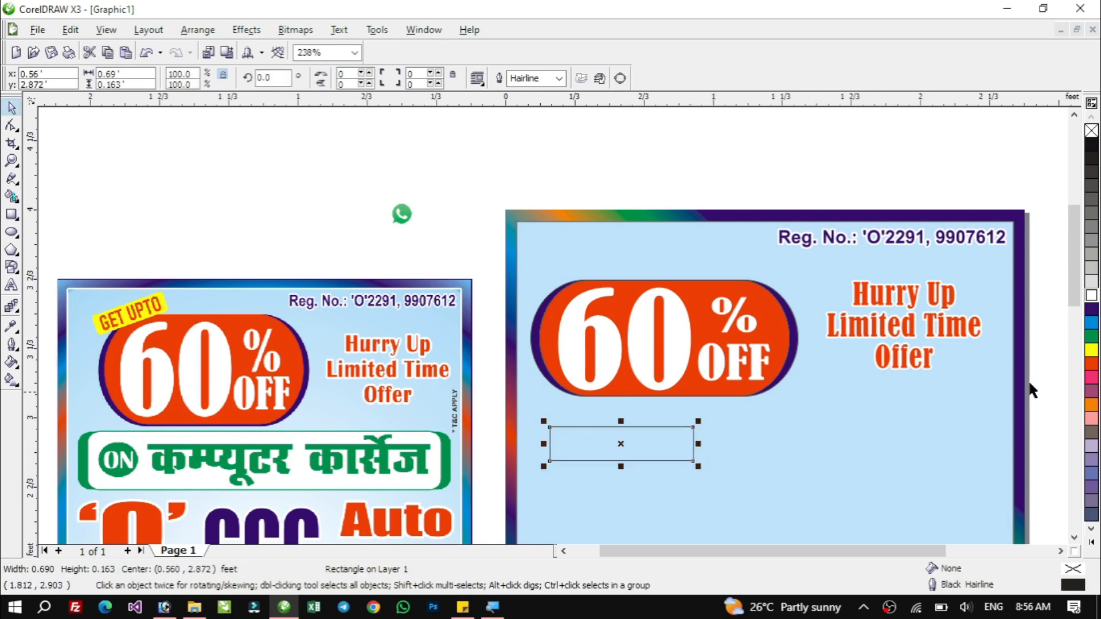
pyautogui.click(1091, 350)
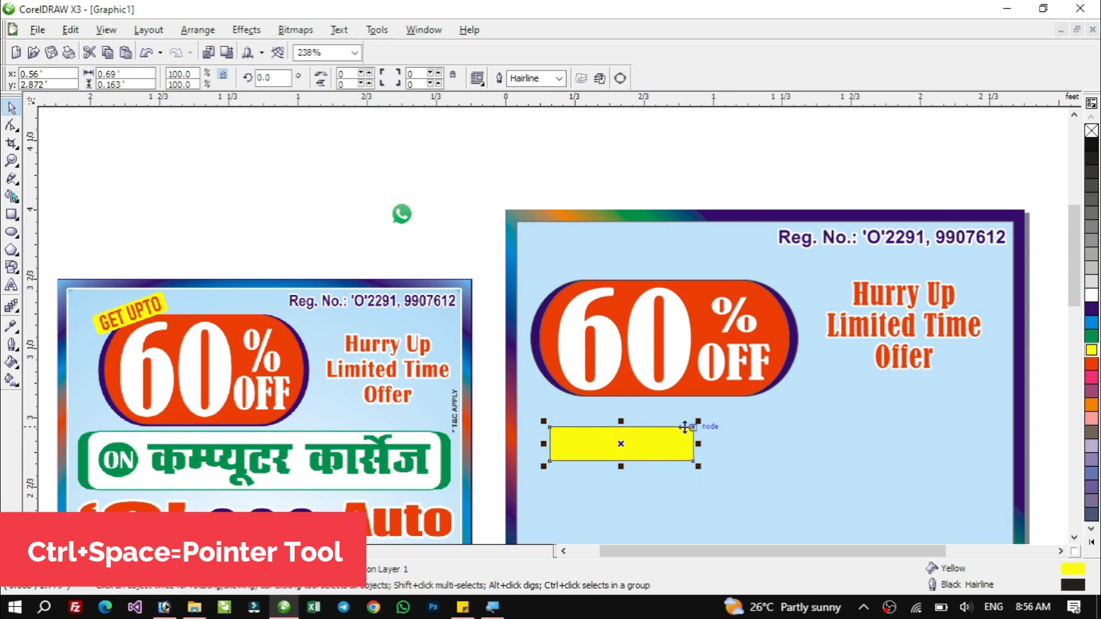
pyautogui.rightClick(1091, 131)
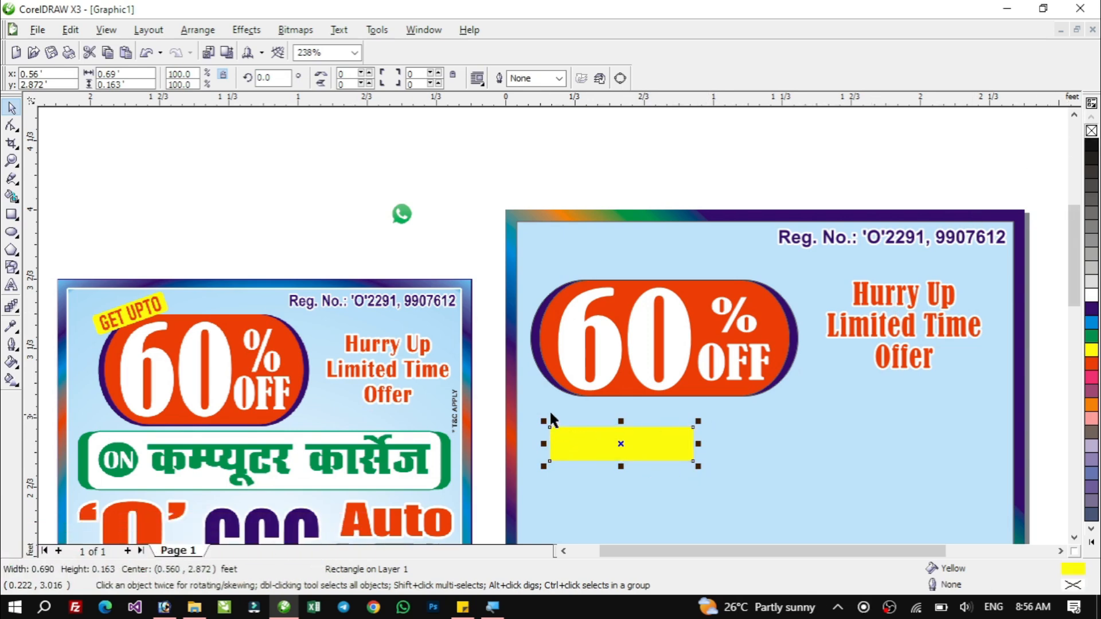
# Round the yellow rectangle's corners to 50.
pyautogui.press('F2')
pyautogui.moveTo(496, 385); pyautogui.dragTo(762, 492)
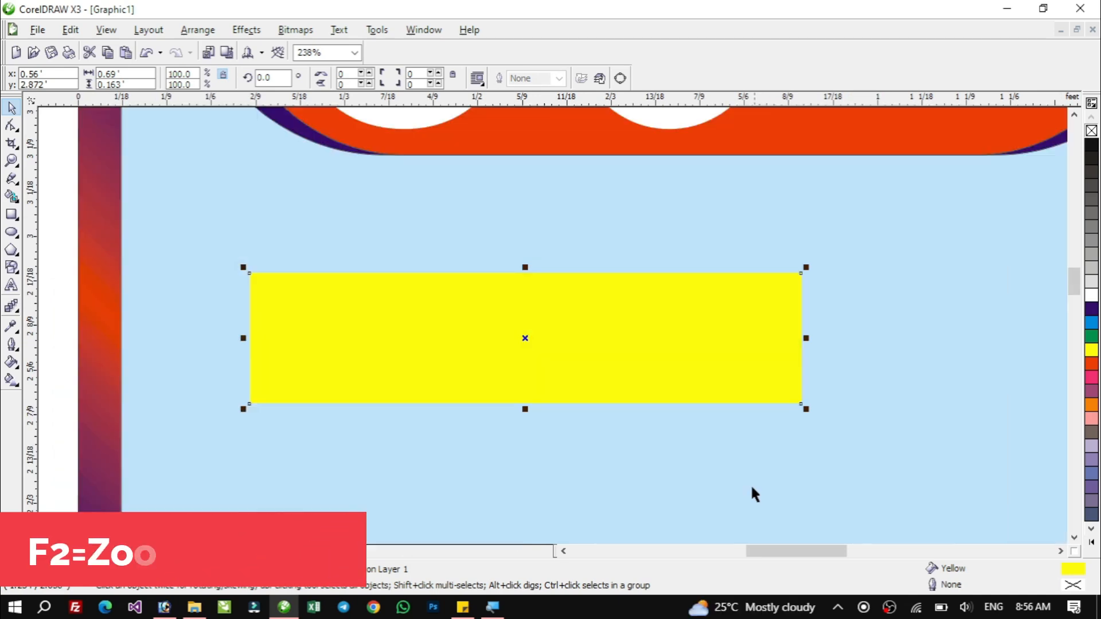
pyautogui.click(11, 125)
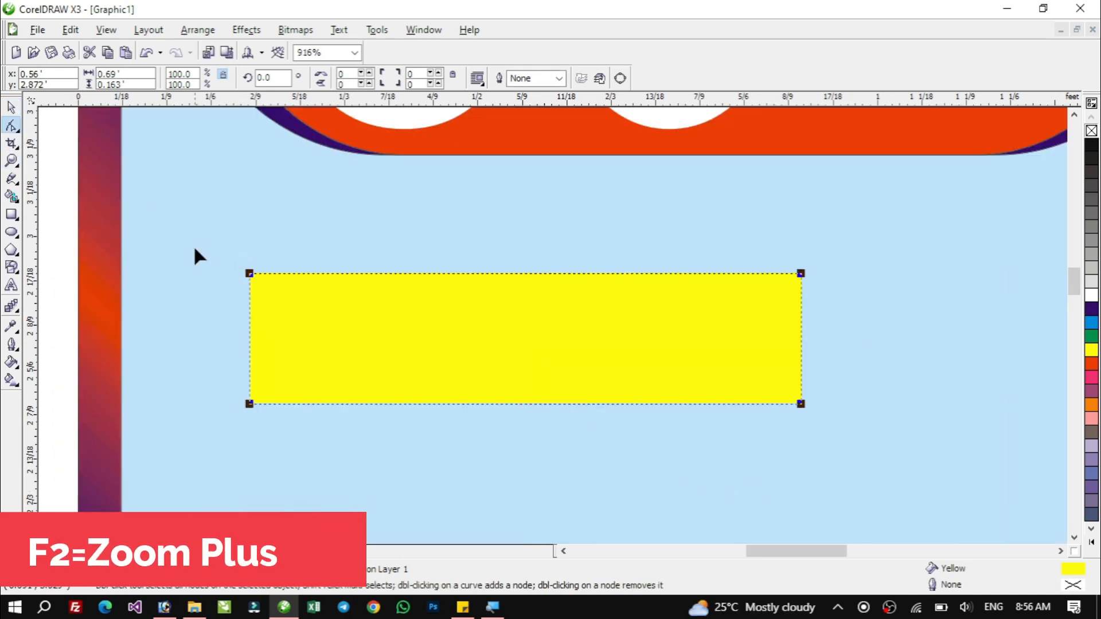
pyautogui.moveTo(247, 277); pyautogui.dragTo(239, 302)
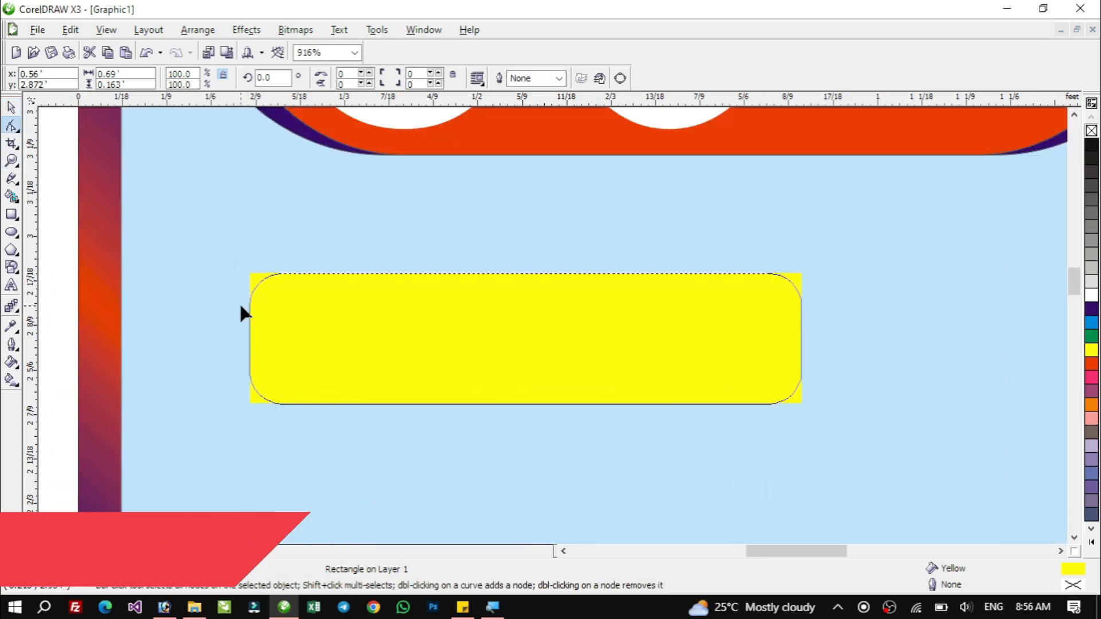
pyautogui.press('space')
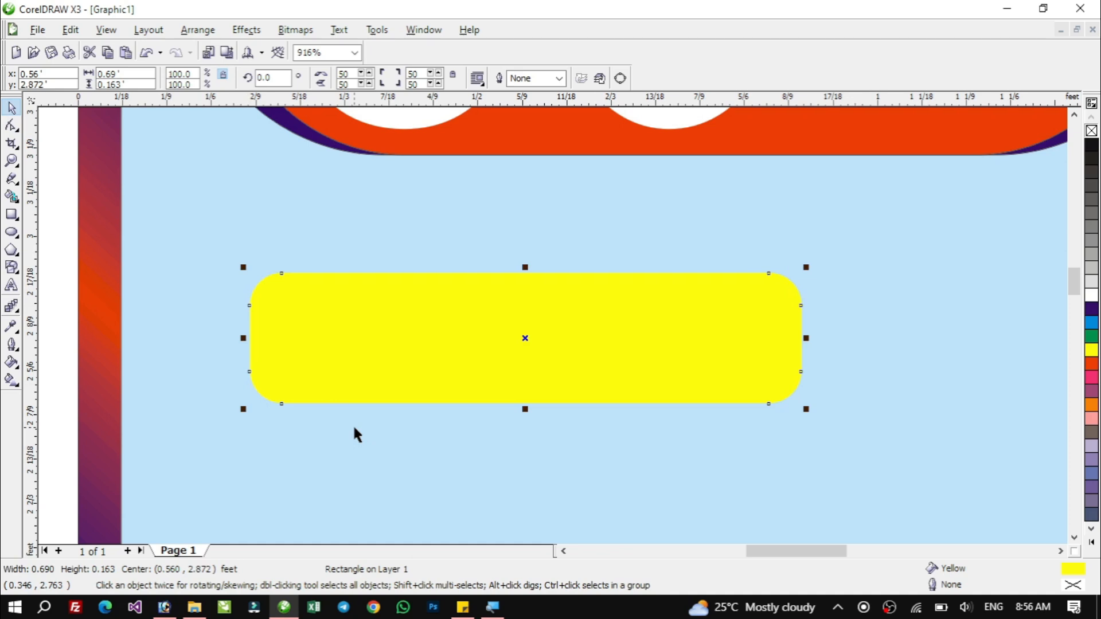
# Add the text GET UPTO near the yellow rectangle.
pyautogui.press('F8')
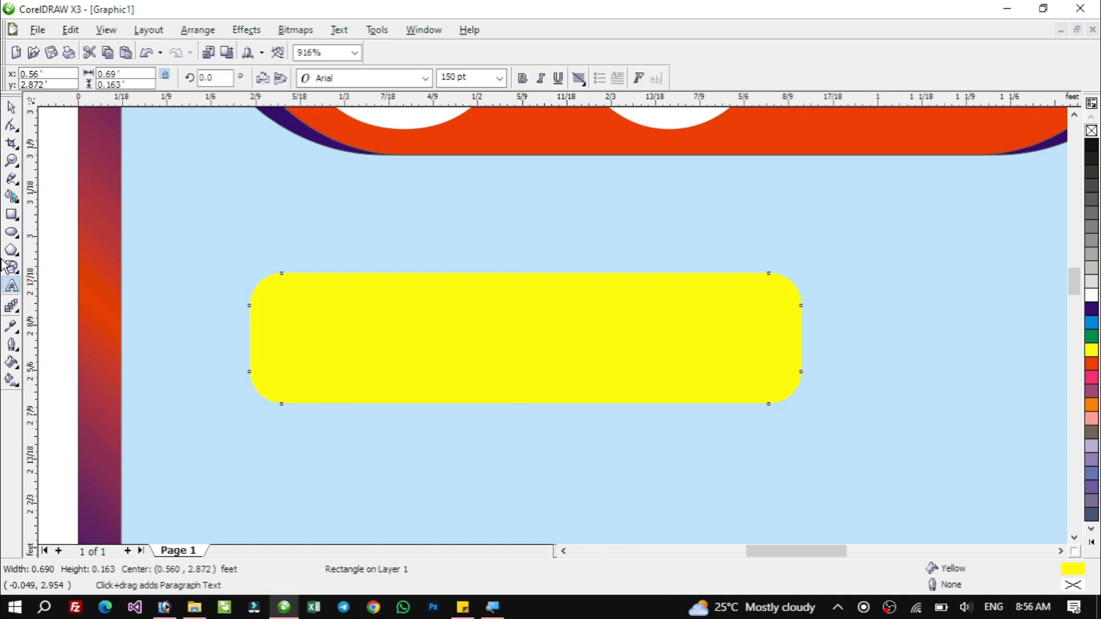
pyautogui.click(310, 332)
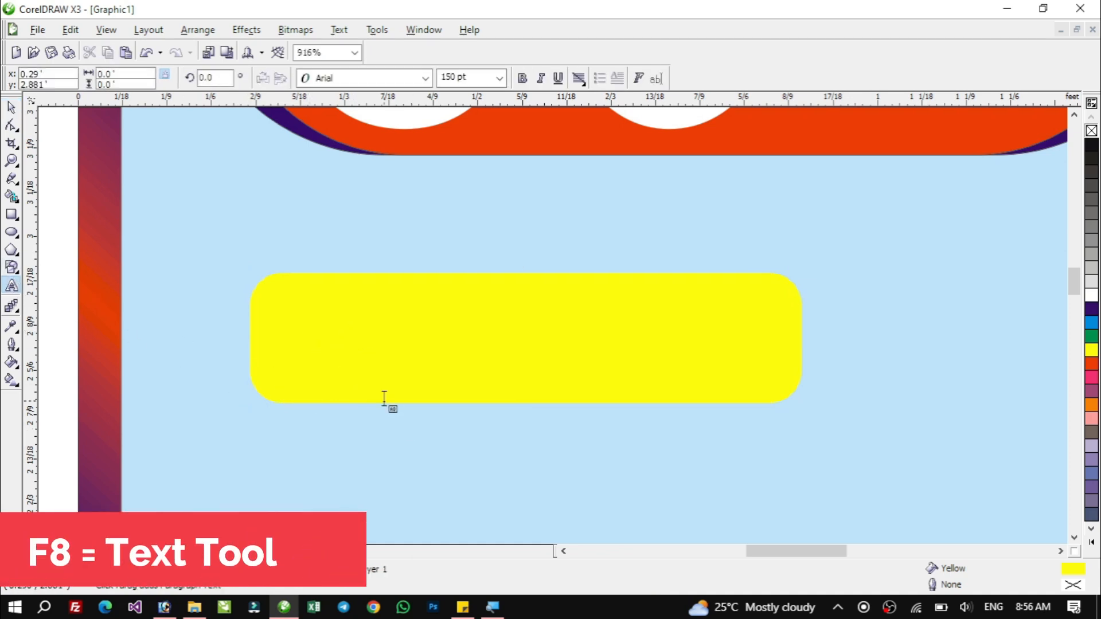
pyautogui.write('GEU')
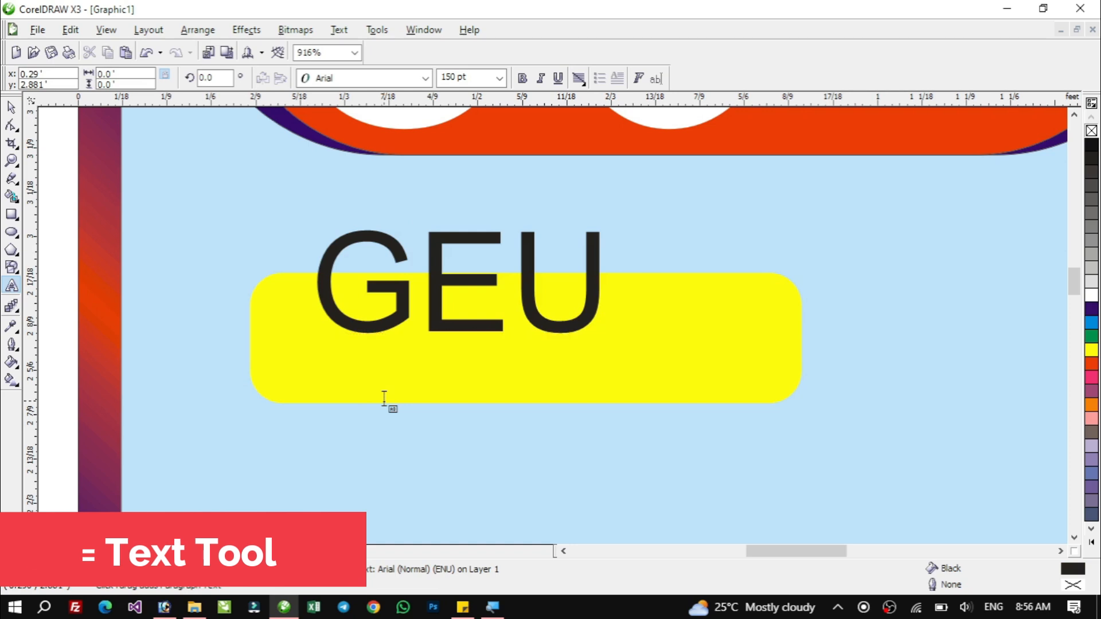
pyautogui.press('BackSpace')
pyautogui.write('T UPTO')
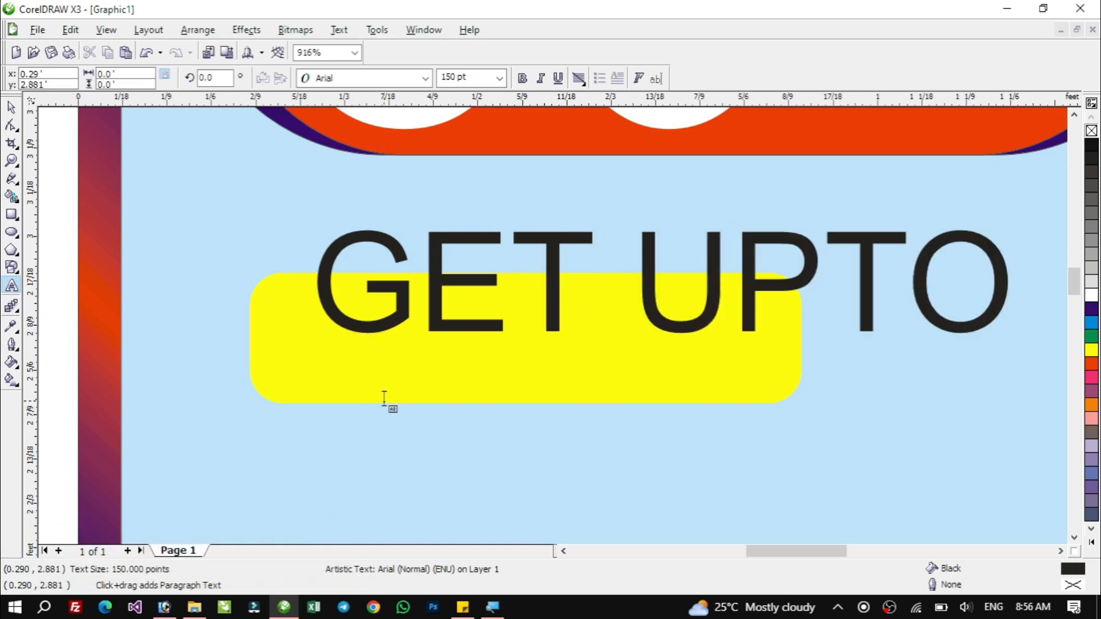
pyautogui.click(11, 107)
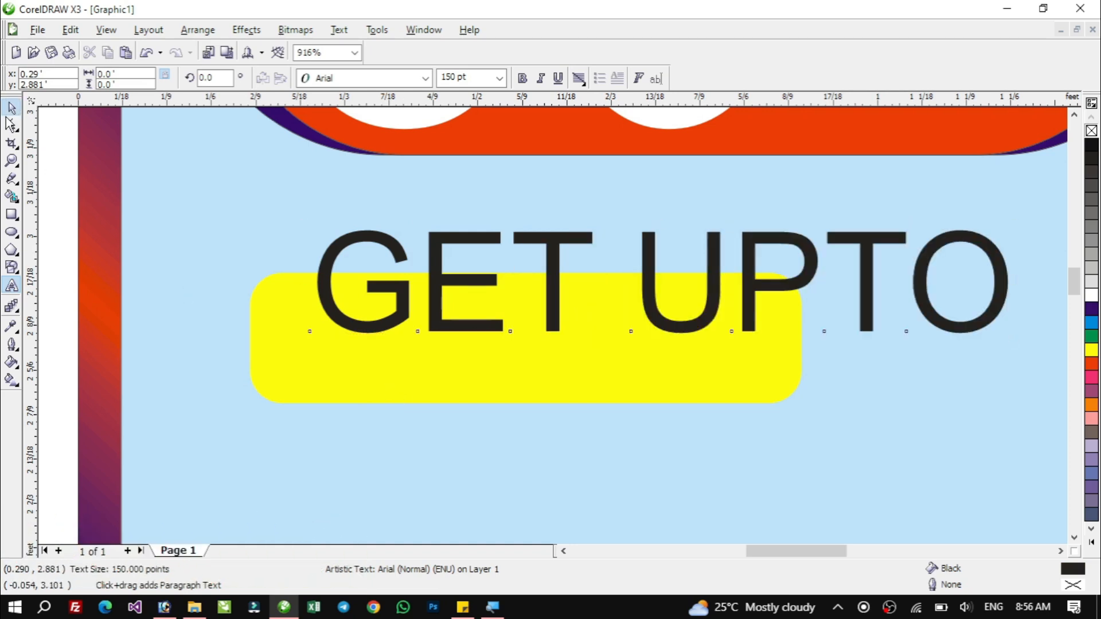
# Scale down the GET UPTO text, make it bold and move it onto the yellow rectangle.
pyautogui.moveTo(1013, 338); pyautogui.dragTo(785, 305)
pyautogui.click(522, 78)
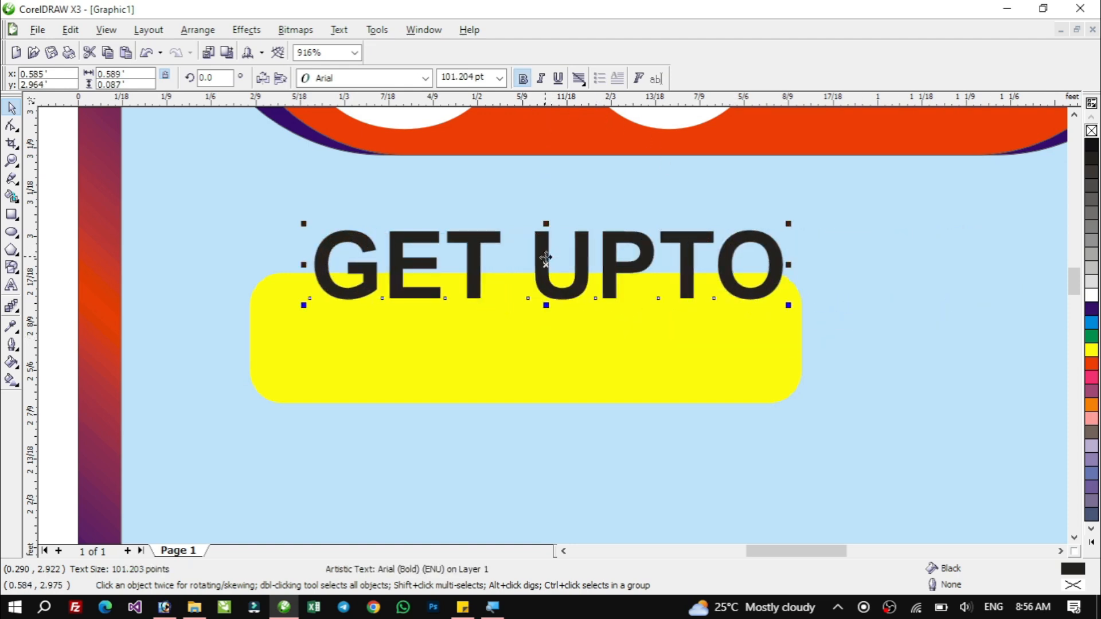
pyautogui.moveTo(545, 253); pyautogui.dragTo(519, 321)
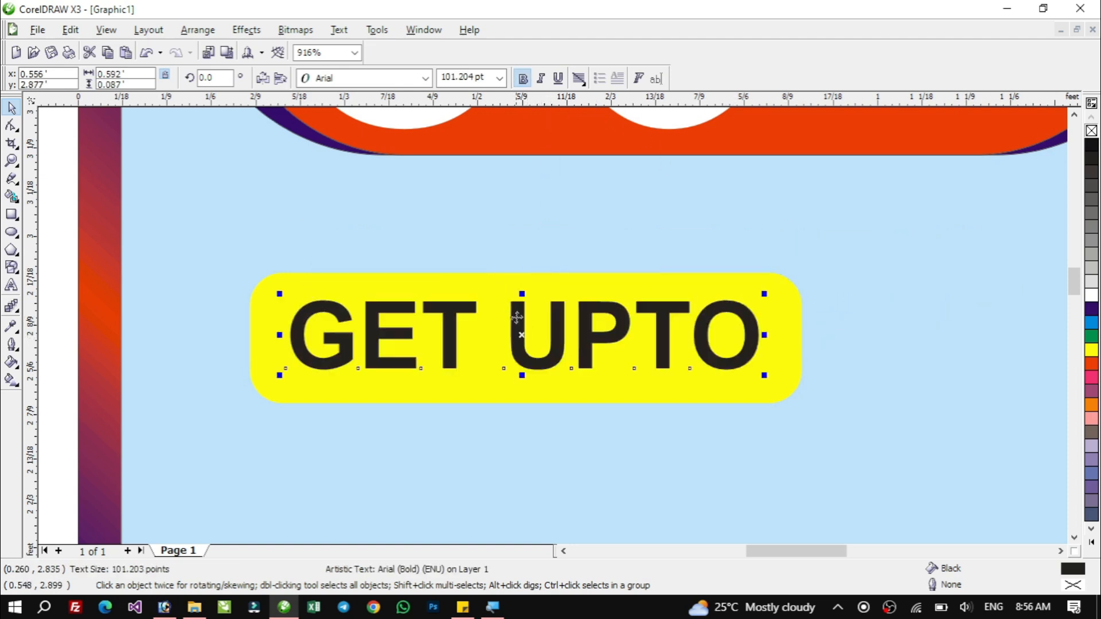
# Centre the GET UPTO text on the yellow rectangle horizontally and vertically.
pyautogui.keyDown('shift'); pyautogui.click(789, 309); pyautogui.keyUp('shift')
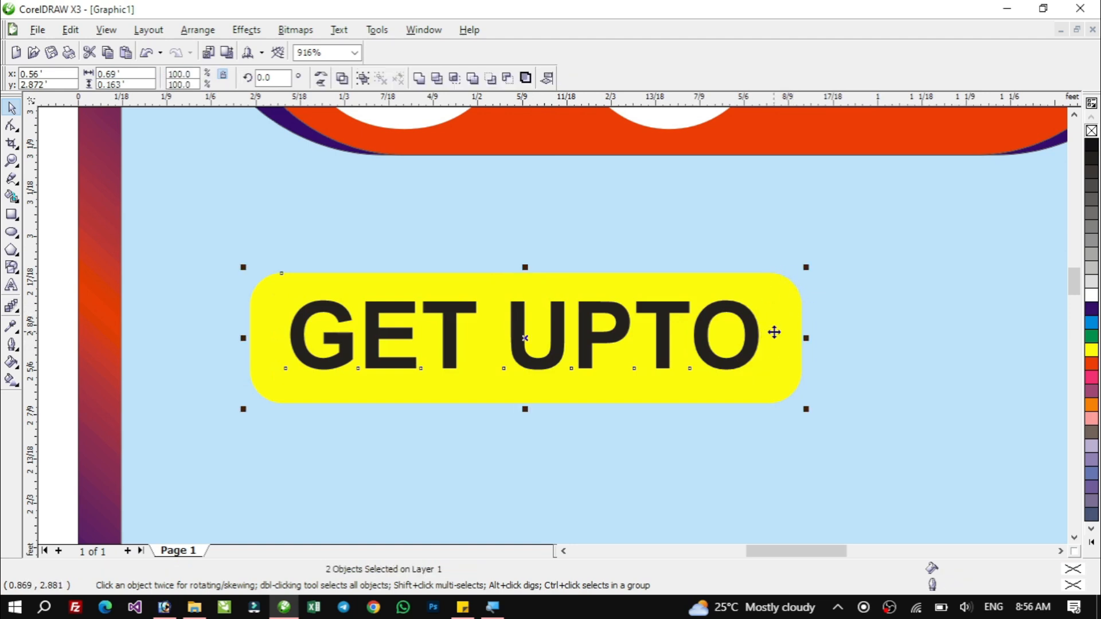
pyautogui.press('c')
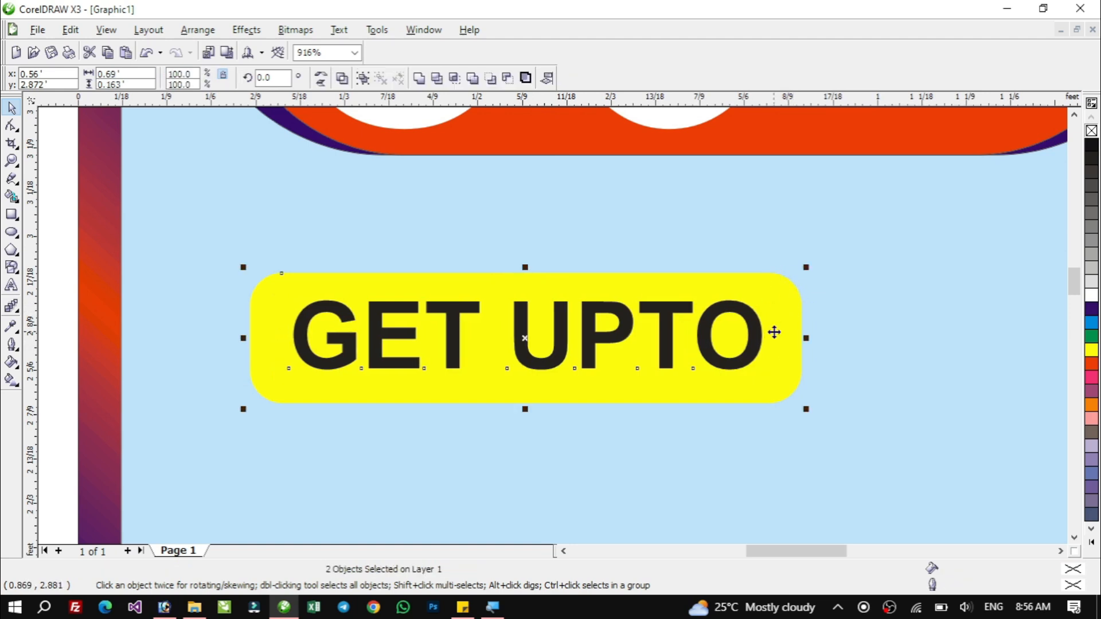
pyautogui.press('e')
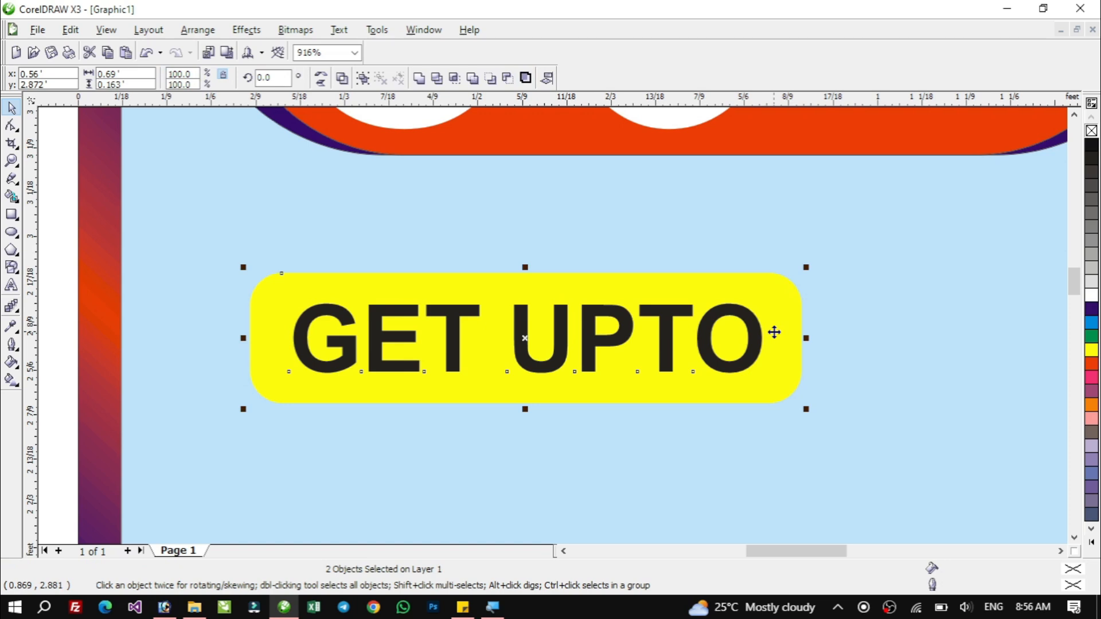
# Colour the GET UPTO text dark blue and group it with the yellow rectangle.
pyautogui.click(857, 280)
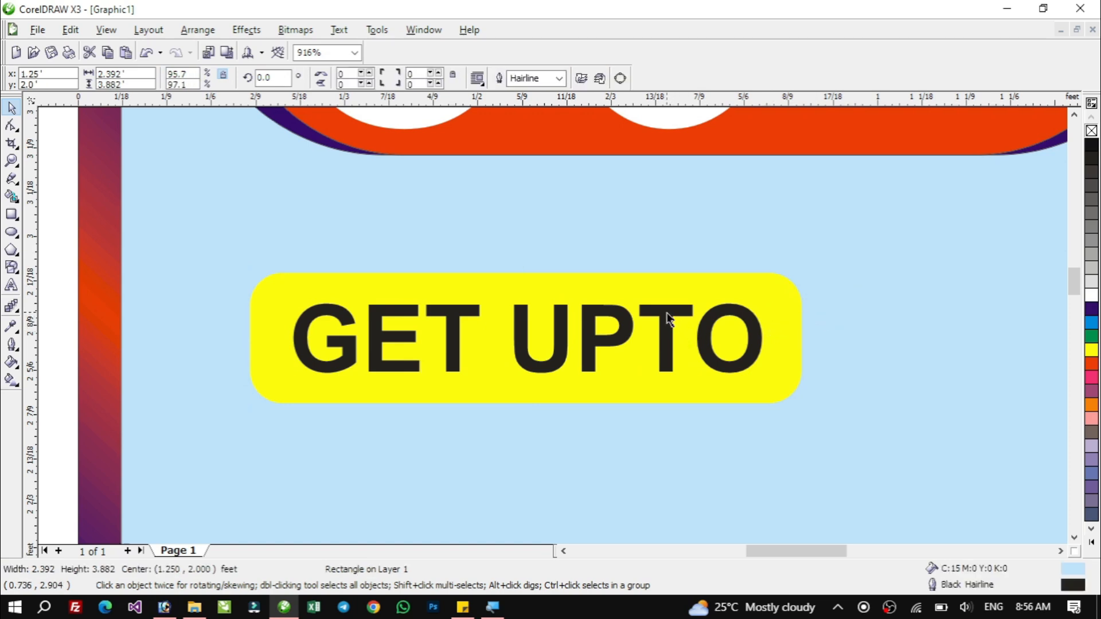
pyautogui.click(663, 316)
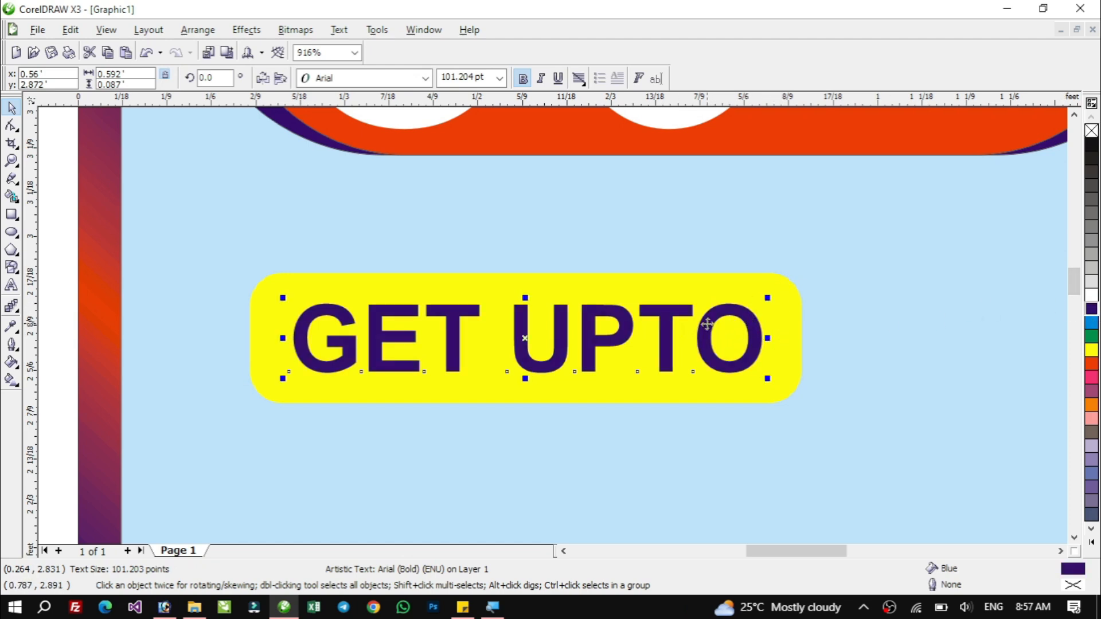
pyautogui.keyDown('shift'); pyautogui.click(783, 344); pyautogui.keyUp('shift')
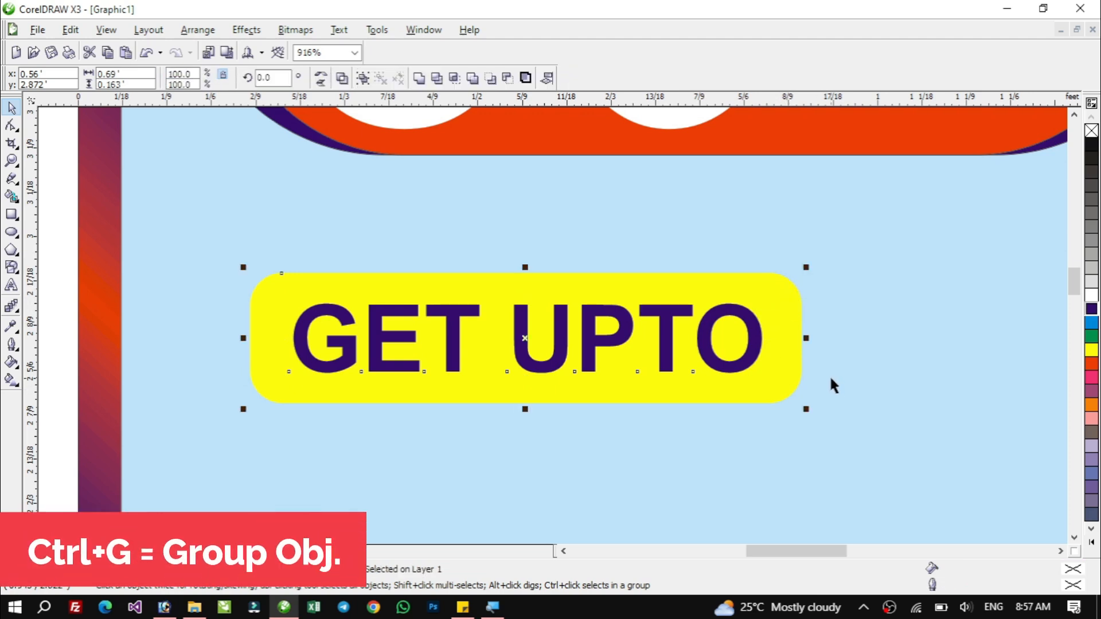
pyautogui.hotkey('ctrl', 'g')
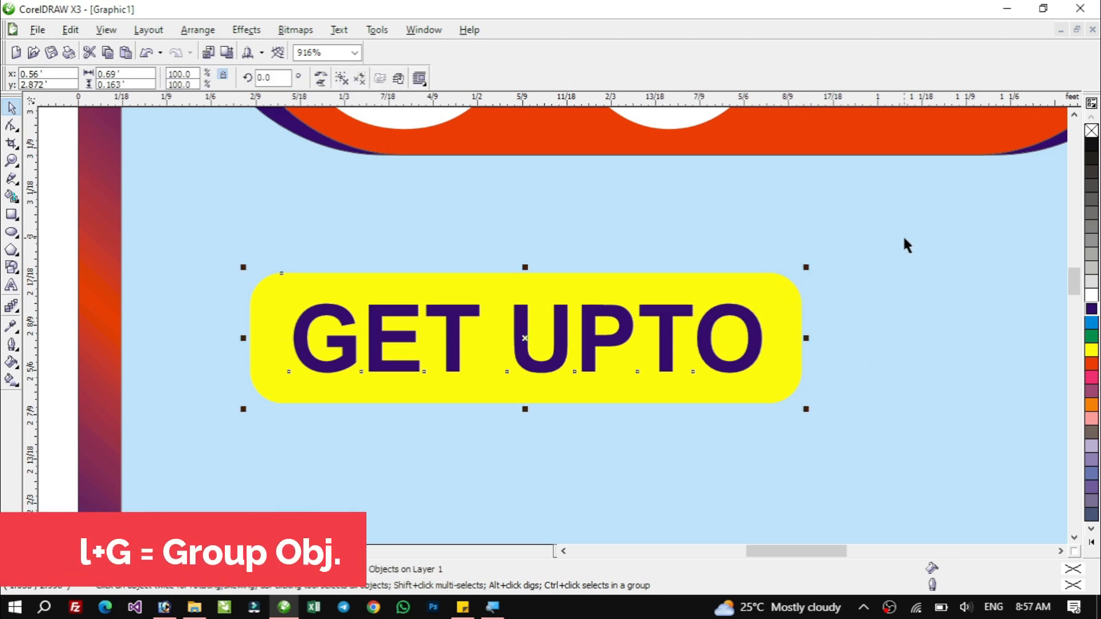
# Move the GET UPTO group onto the top-left edge of the 60% badge and scale it to 88%.
pyautogui.press('F6')
pyautogui.press('space')
pyautogui.moveTo(506, 344); pyautogui.dragTo(644, 339)
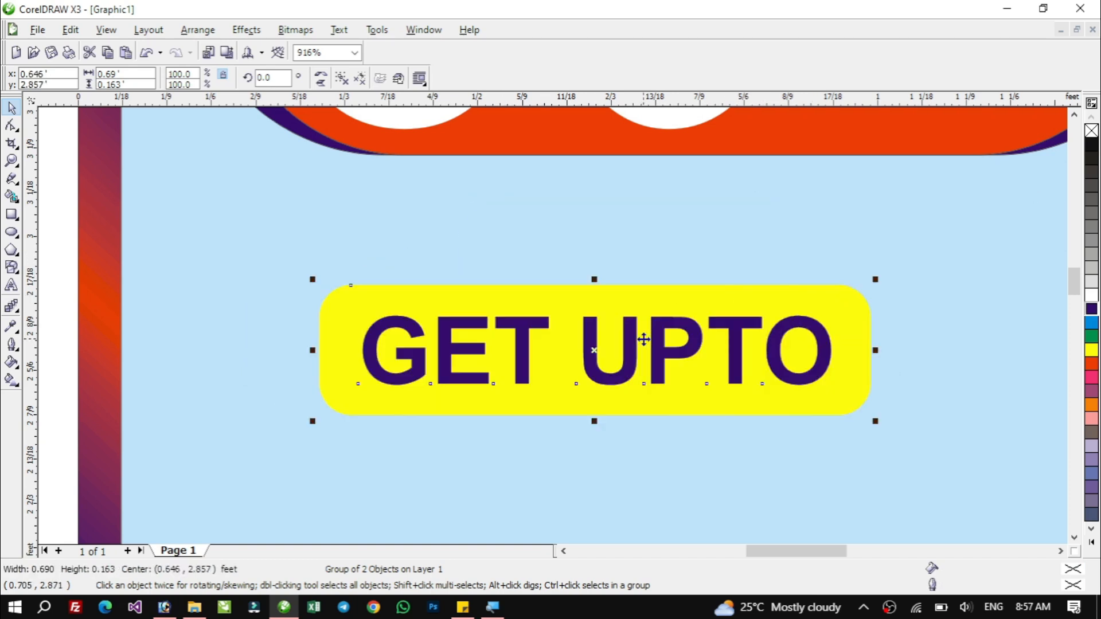
pyautogui.press('F4')
pyautogui.press('F2')
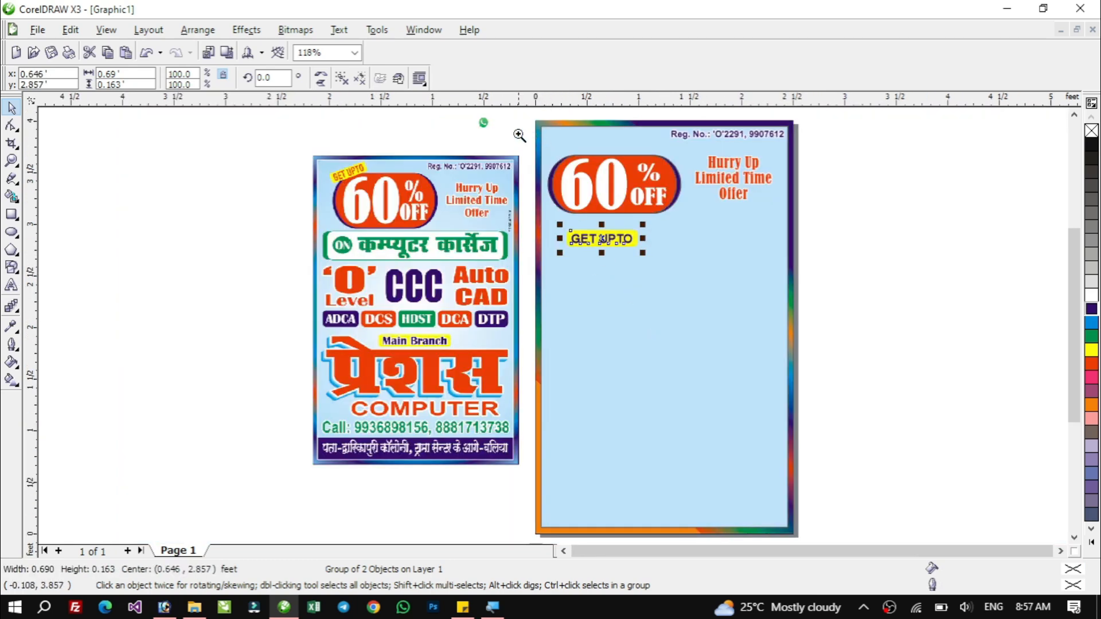
pyautogui.moveTo(518, 132); pyautogui.dragTo(832, 275)
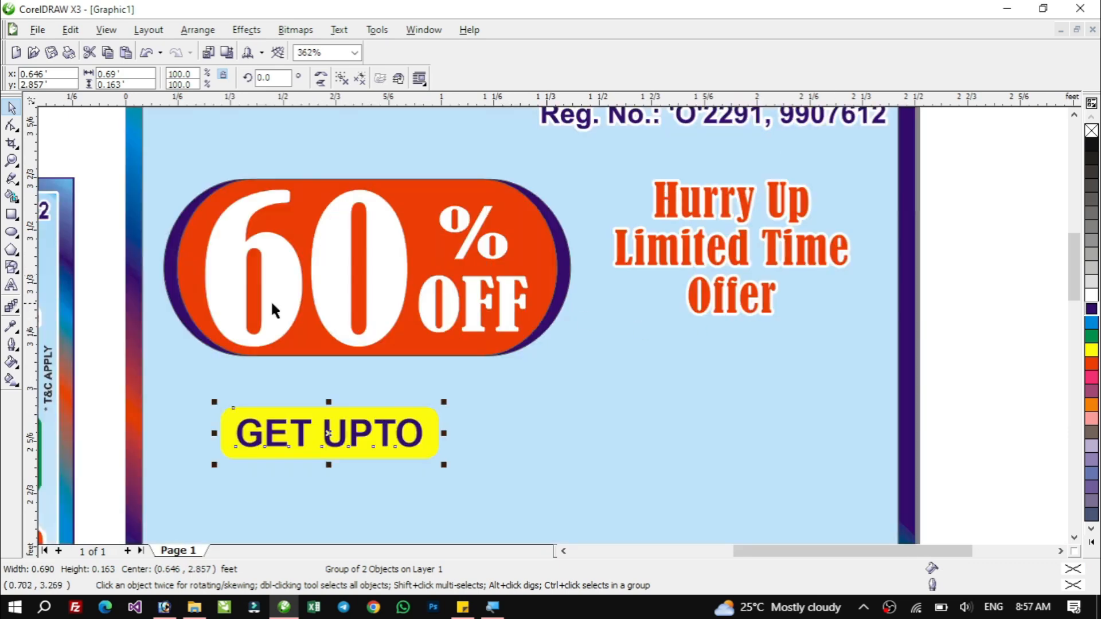
pyautogui.moveTo(328, 435); pyautogui.dragTo(263, 180)
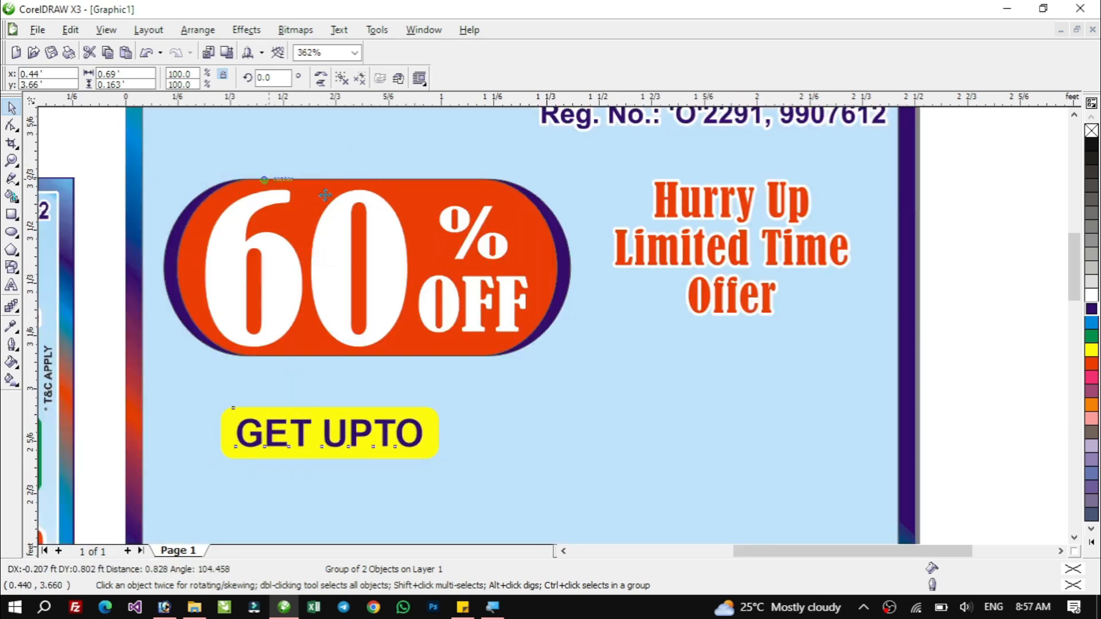
pyautogui.moveTo(377, 211); pyautogui.dragTo(352, 205)
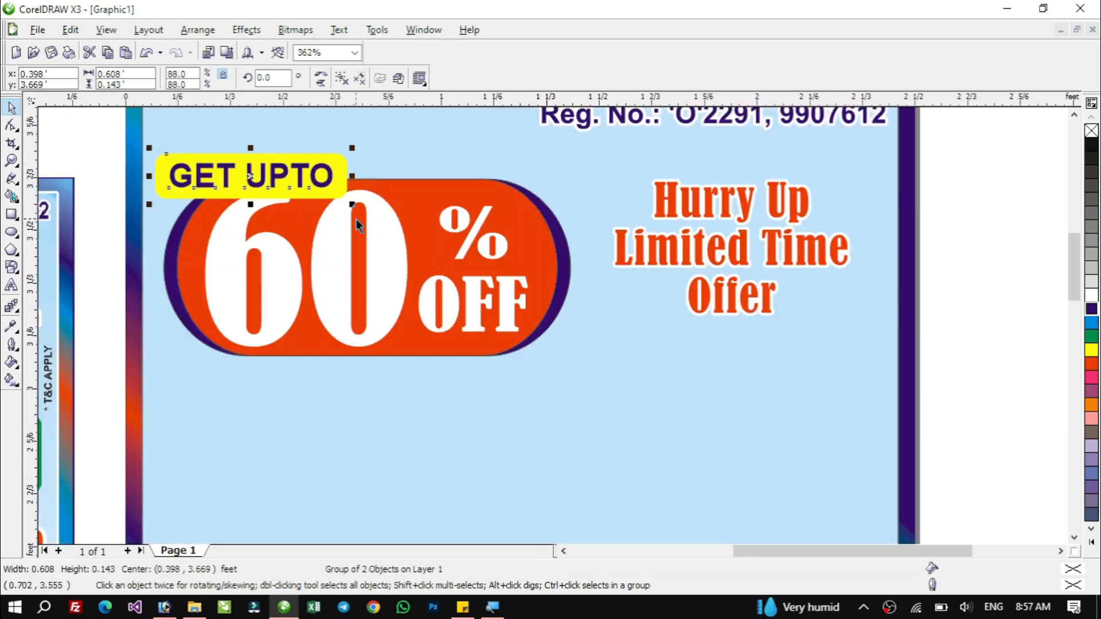
# Rotate the GET UPTO group to about 14° and reposition it on the top-left edge of the 60% badge.
pyautogui.press('F2')
pyautogui.moveTo(120, 111); pyautogui.dragTo(644, 363)
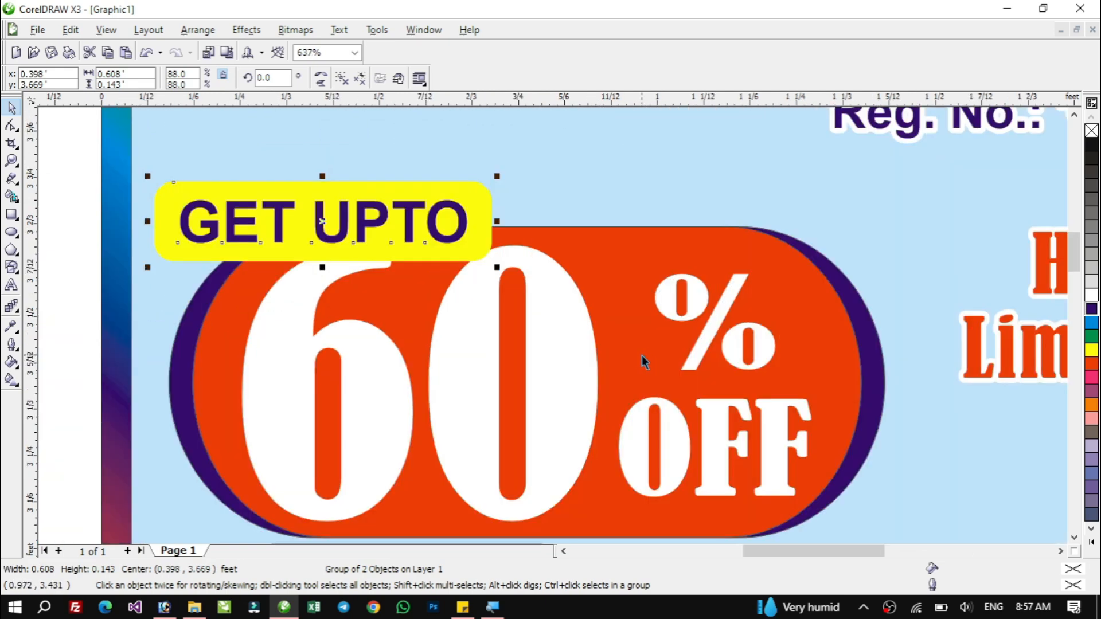
pyautogui.click(459, 205)
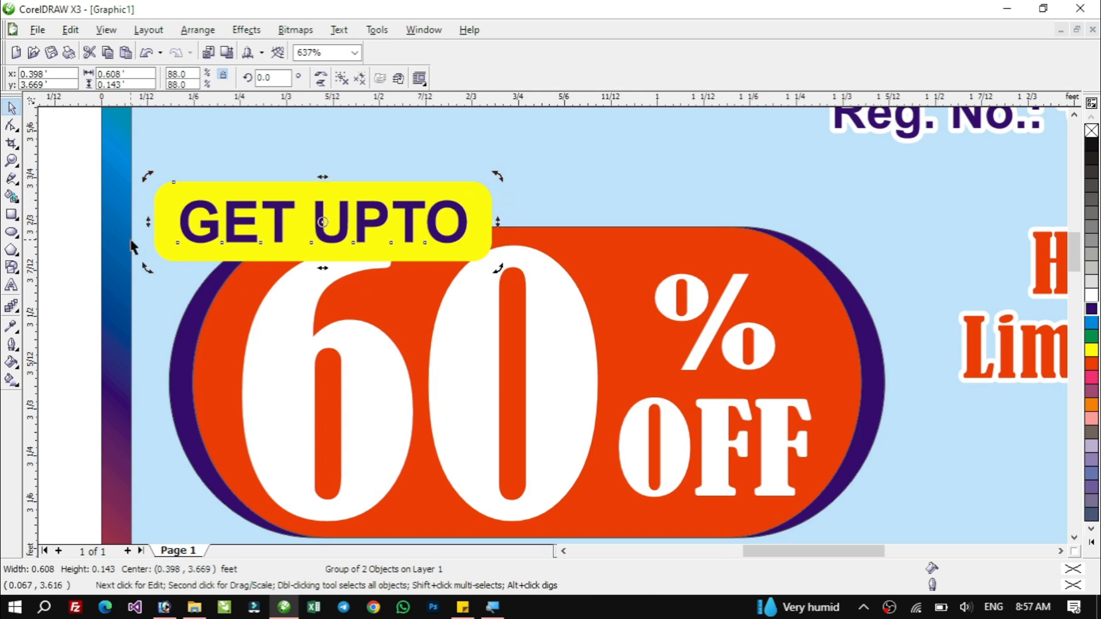
pyautogui.click(443, 221)
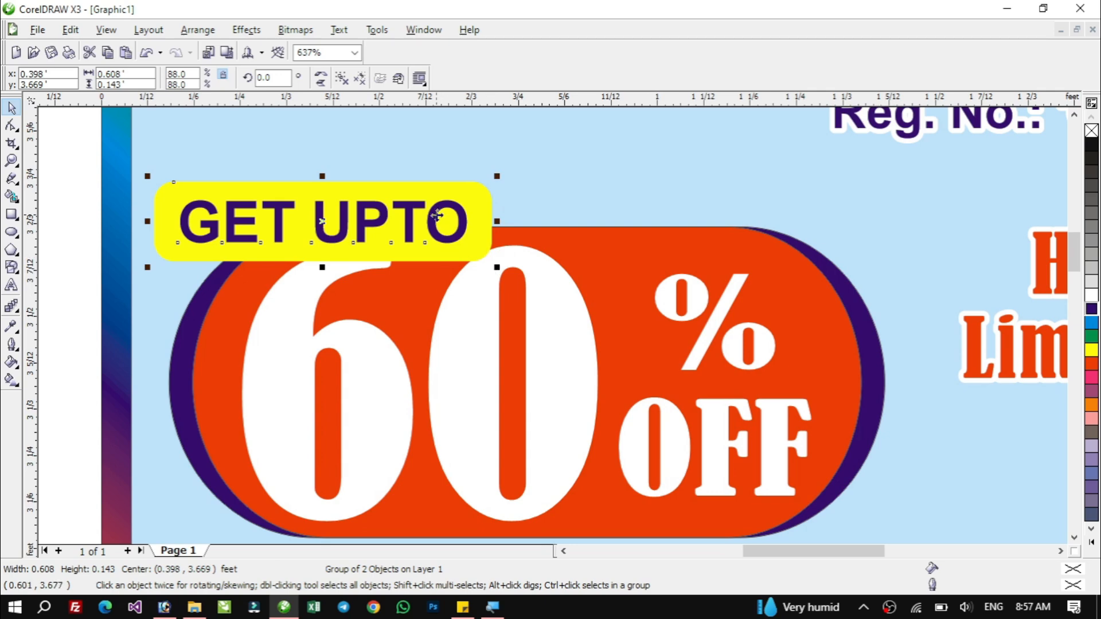
pyautogui.click(439, 221)
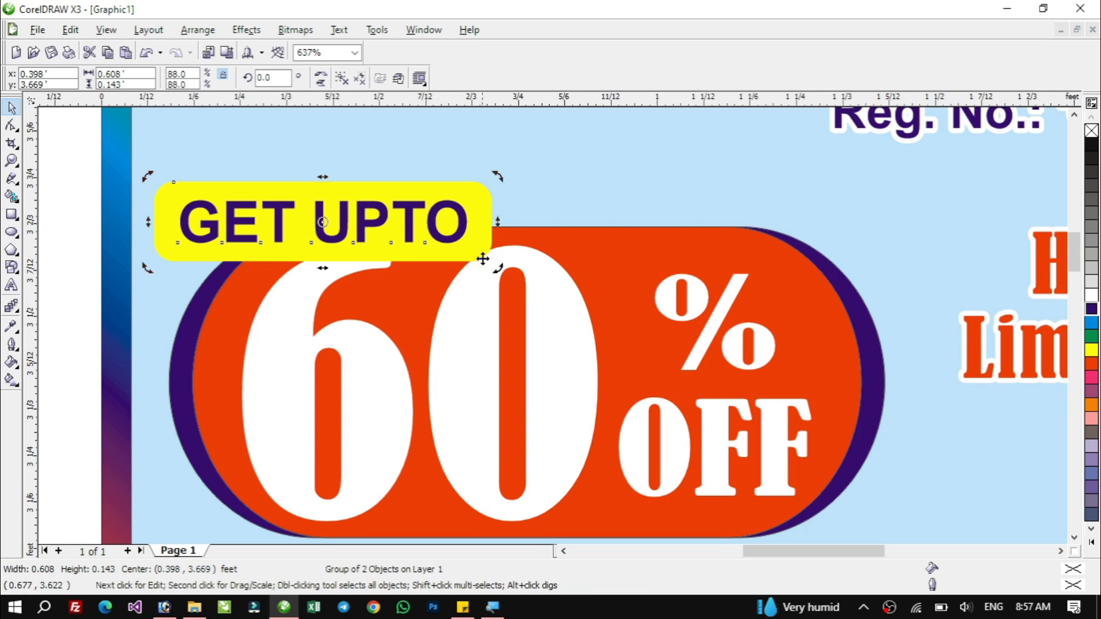
pyautogui.moveTo(500, 269); pyautogui.dragTo(550, 206)
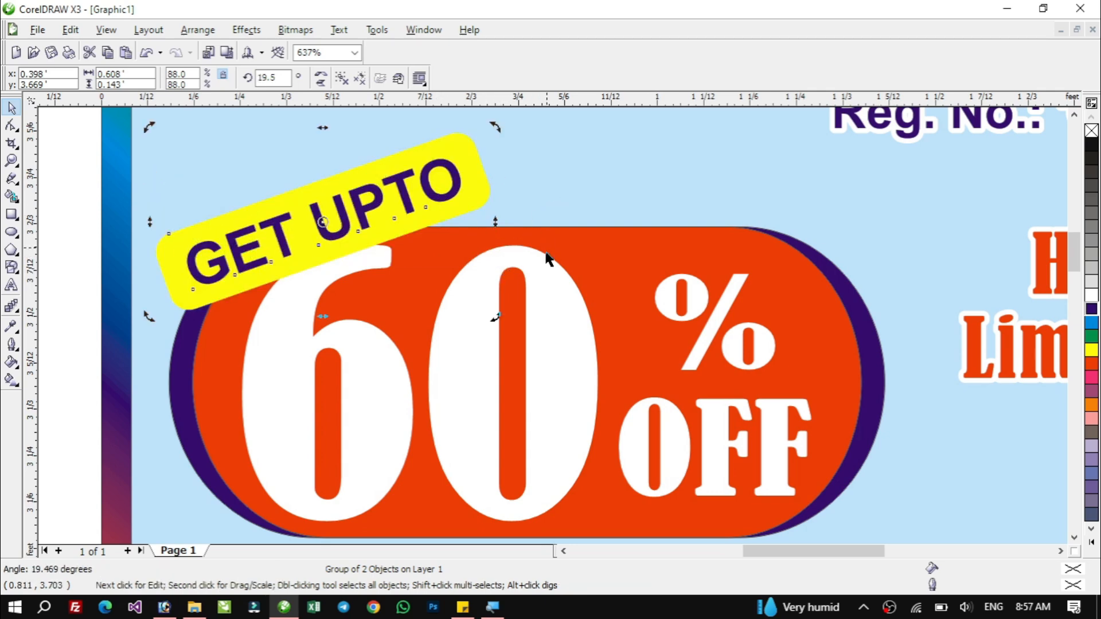
pyautogui.moveTo(497, 321)
pyautogui.mouseDown()
pyautogui.moveTo(484, 332)
pyautogui.moveTo(501, 315)
pyautogui.moveTo(489, 305)
pyautogui.mouseUp()
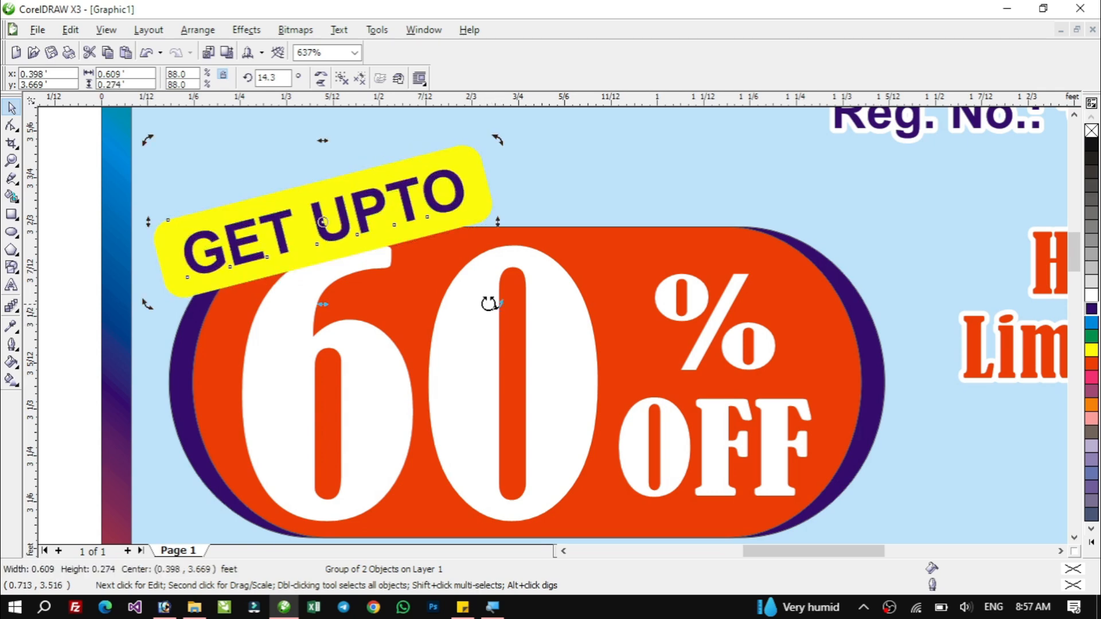
pyautogui.click(431, 344)
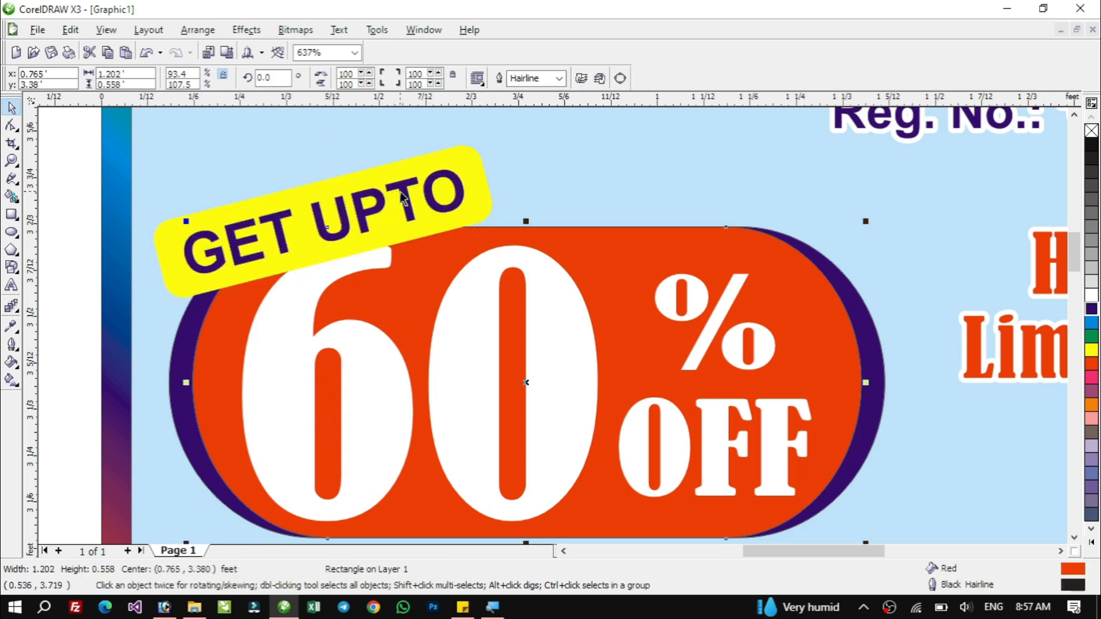
pyautogui.click(364, 216)
pyautogui.moveTo(342, 227); pyautogui.dragTo(351, 202)
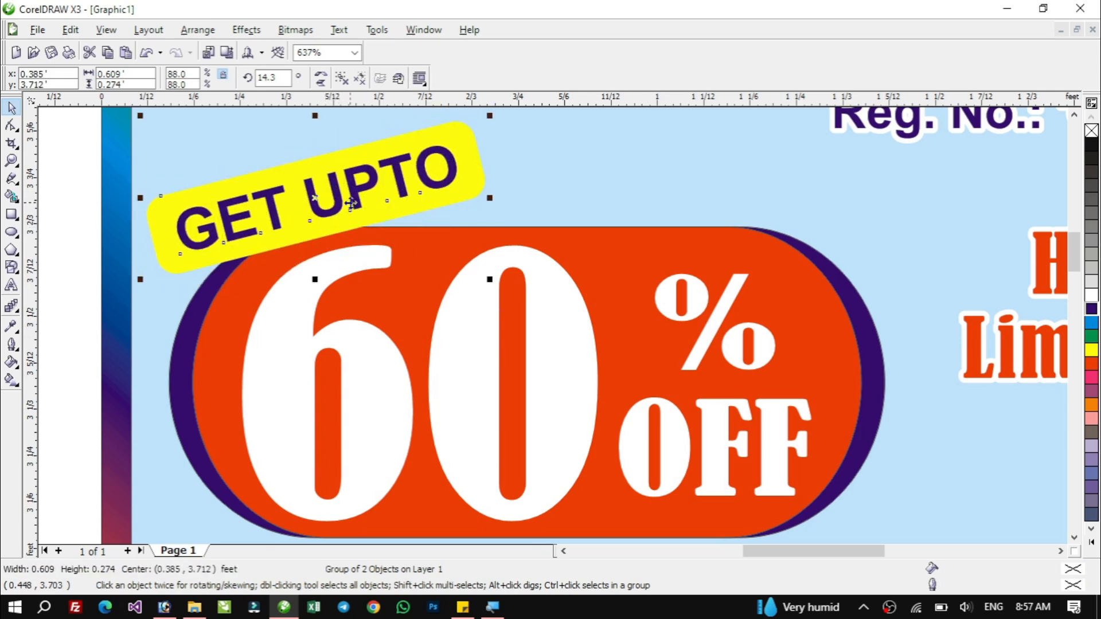
# Move the sample ad image up beside the poster for comparison.
pyautogui.press('F4')
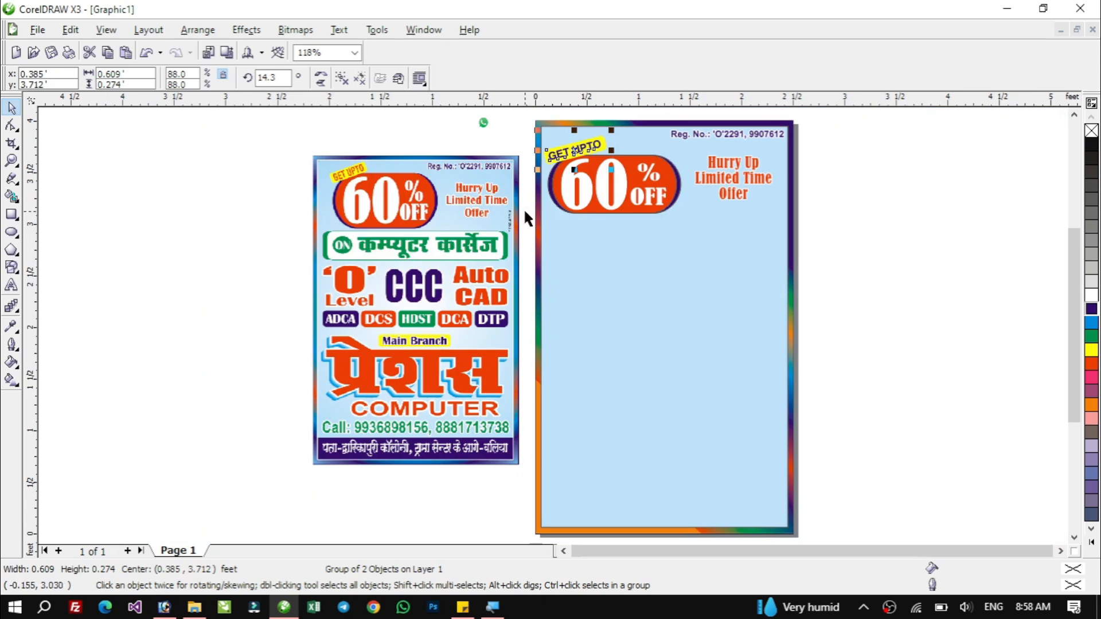
pyautogui.moveTo(281, 118); pyautogui.dragTo(814, 252)
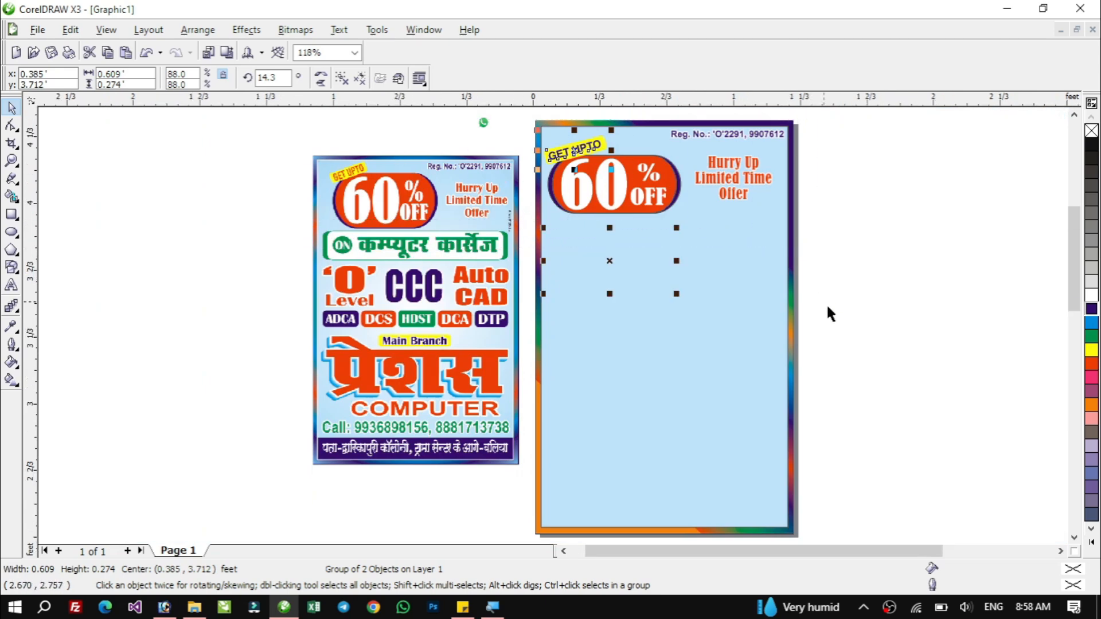
pyautogui.click(754, 165)
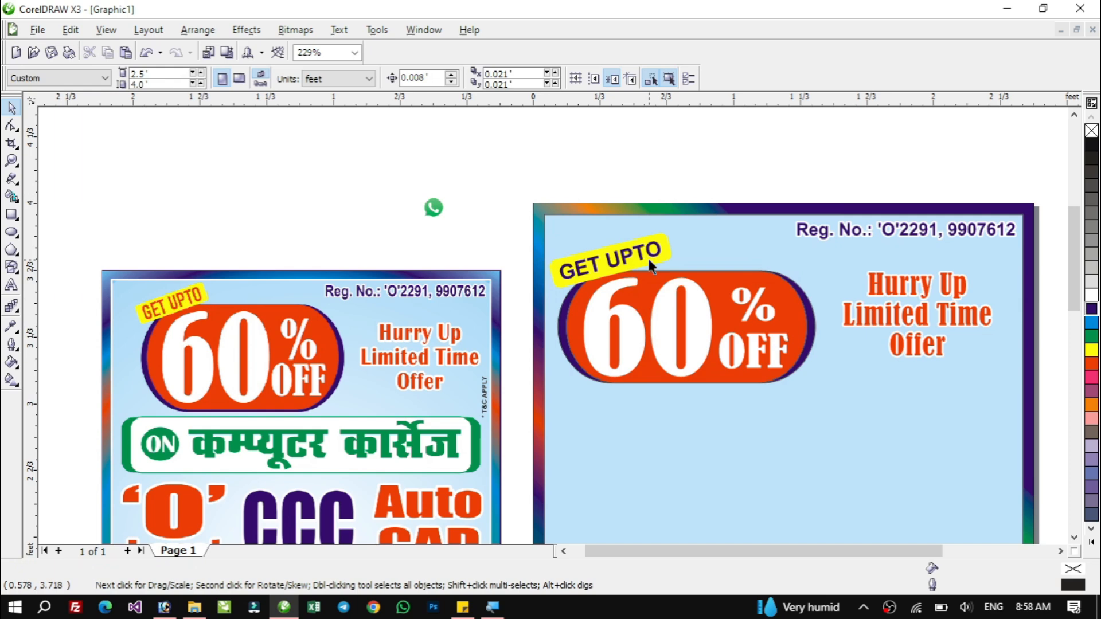
pyautogui.moveTo(436, 347); pyautogui.dragTo(459, 298)
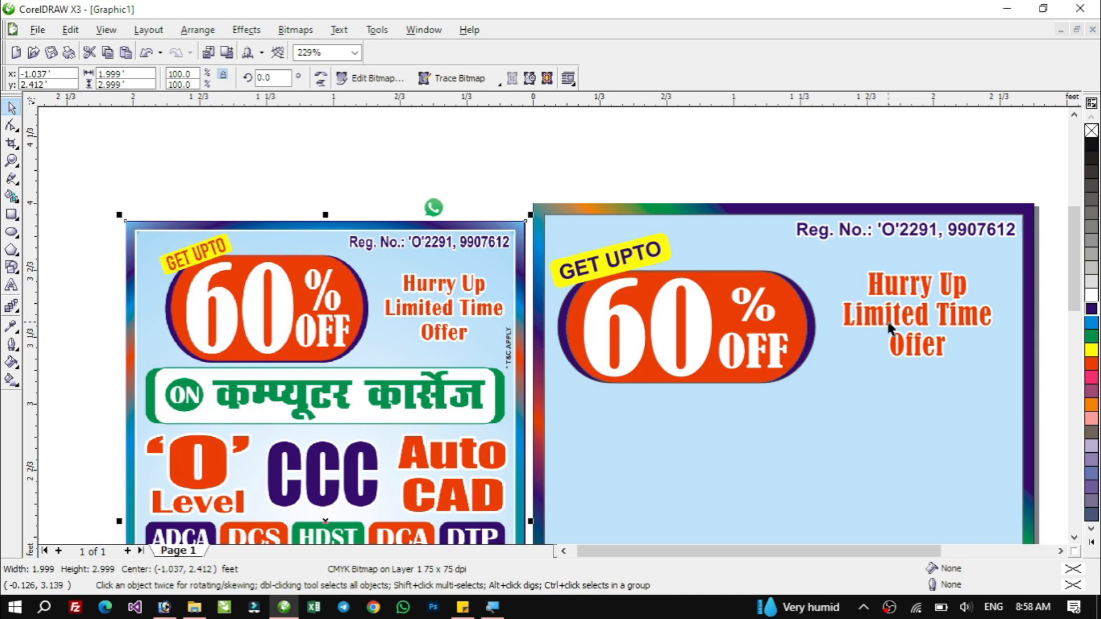
# Duplicate the Reg. No. text and place the copy below the 60% badge.
pyautogui.click(890, 231)
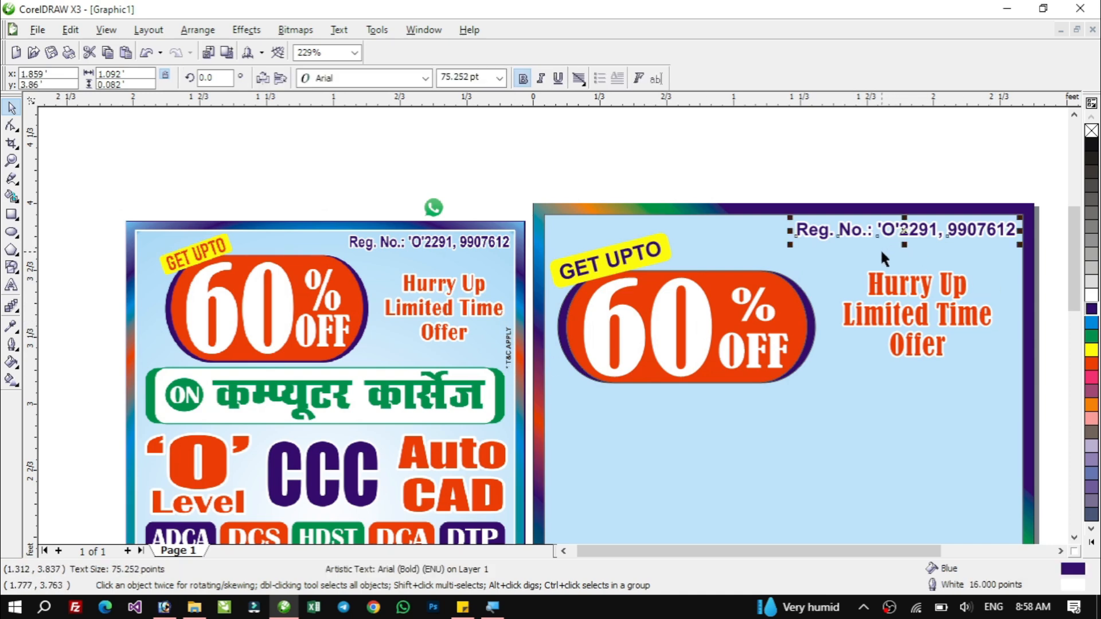
pyautogui.moveTo(877, 235); pyautogui.dragTo(717, 409)
pyautogui.rightClick(715, 411)
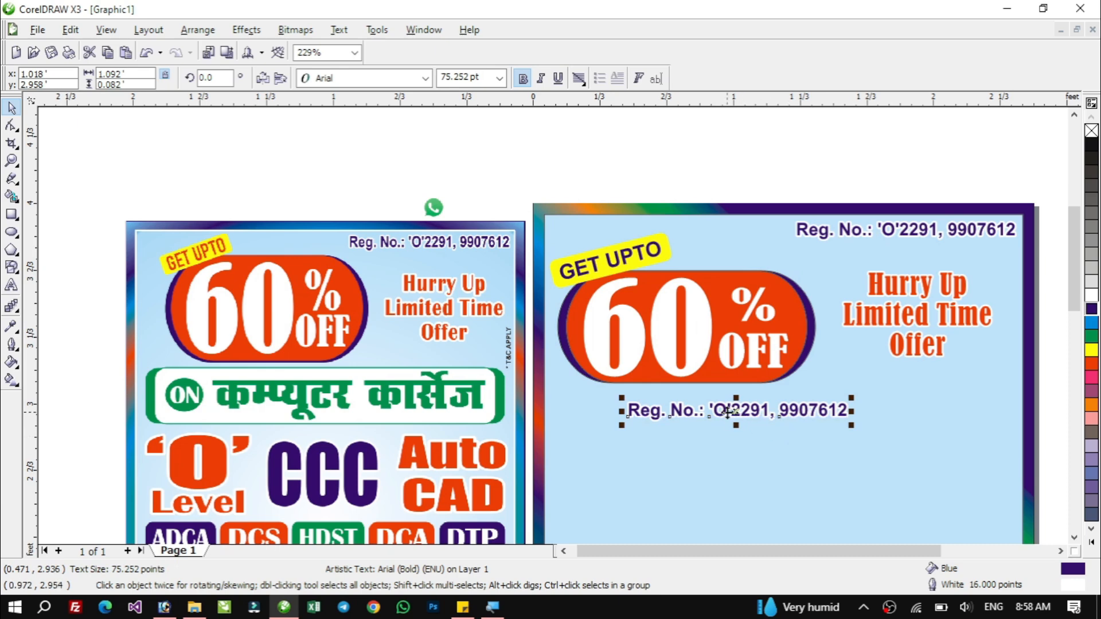
# Replace the copied text with "* T & C APPLY" and scale it down to a small size.
pyautogui.doubleClick(727, 410)
pyautogui.hotkey('ctrl', 'a')
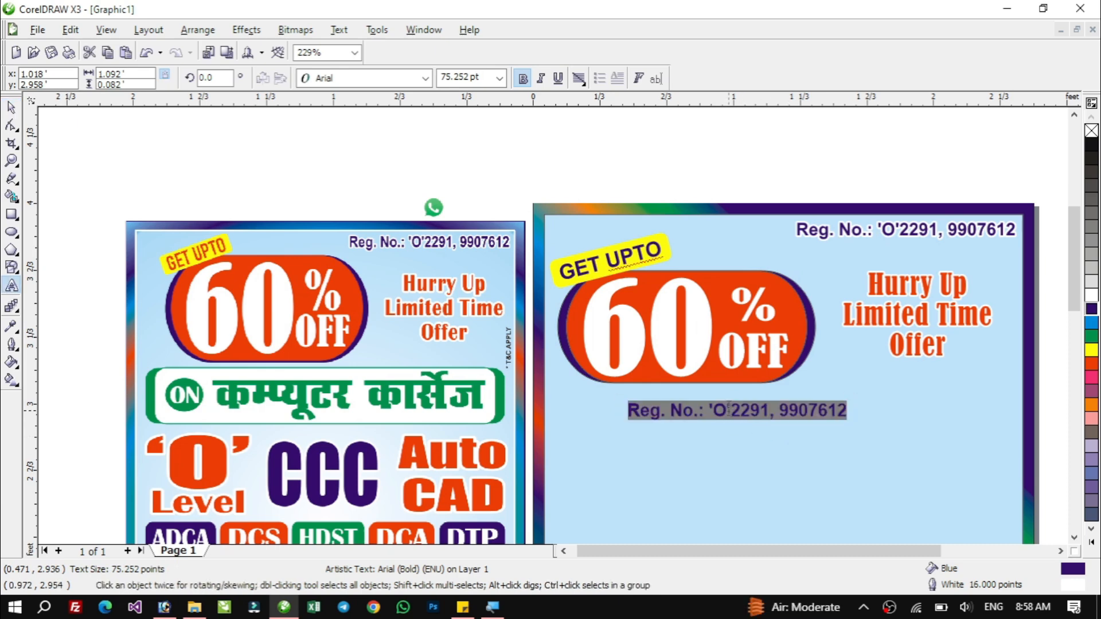
pyautogui.write('*')
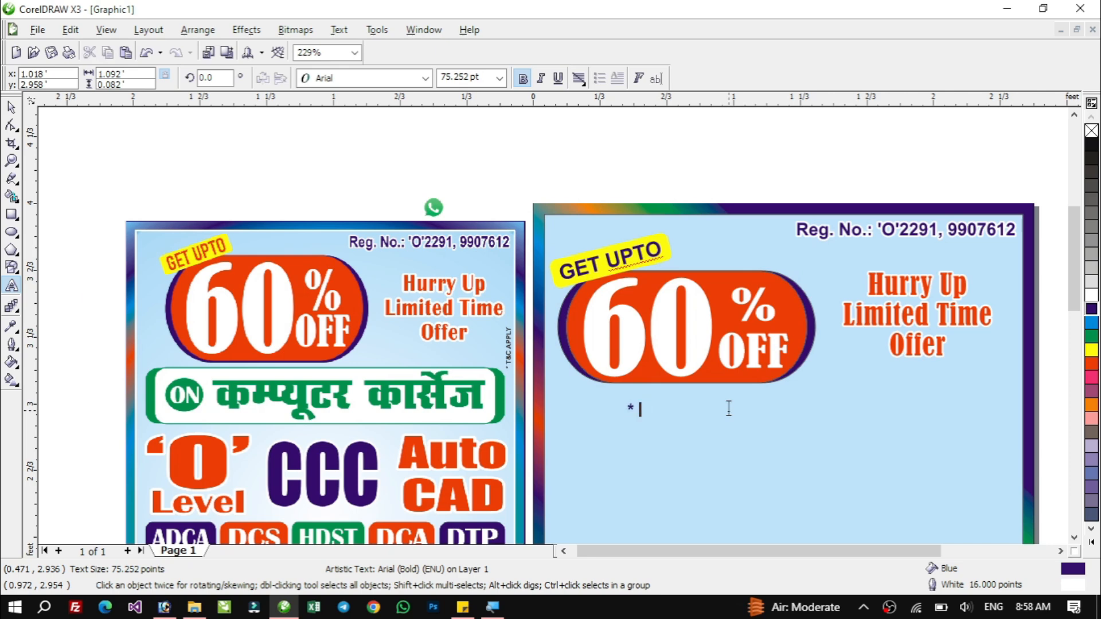
pyautogui.write(' T & C APPLY')
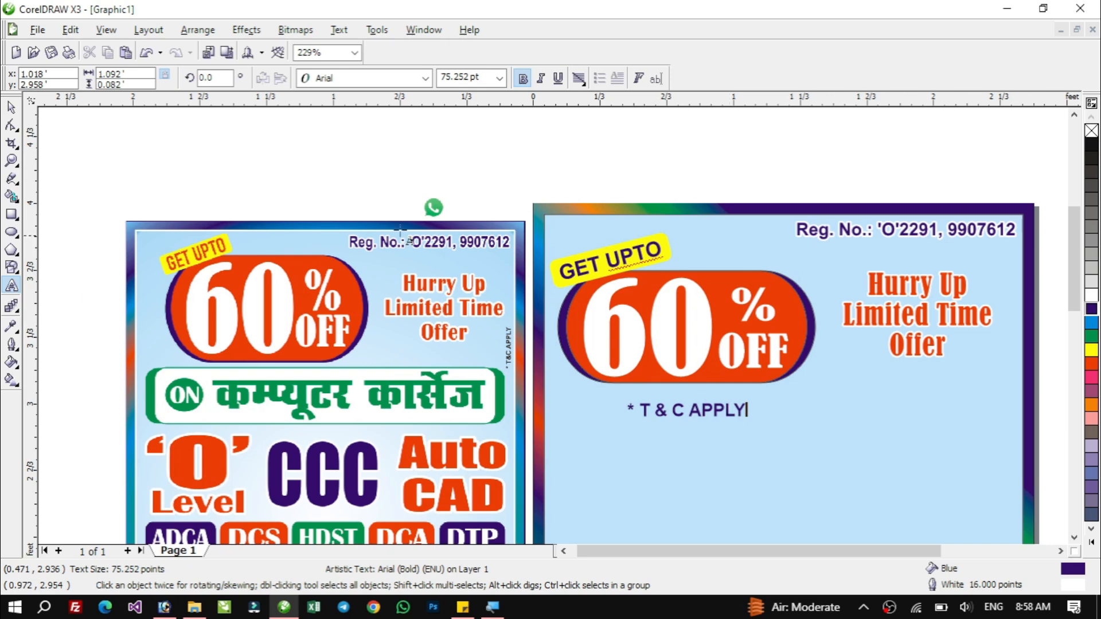
pyautogui.click(11, 107)
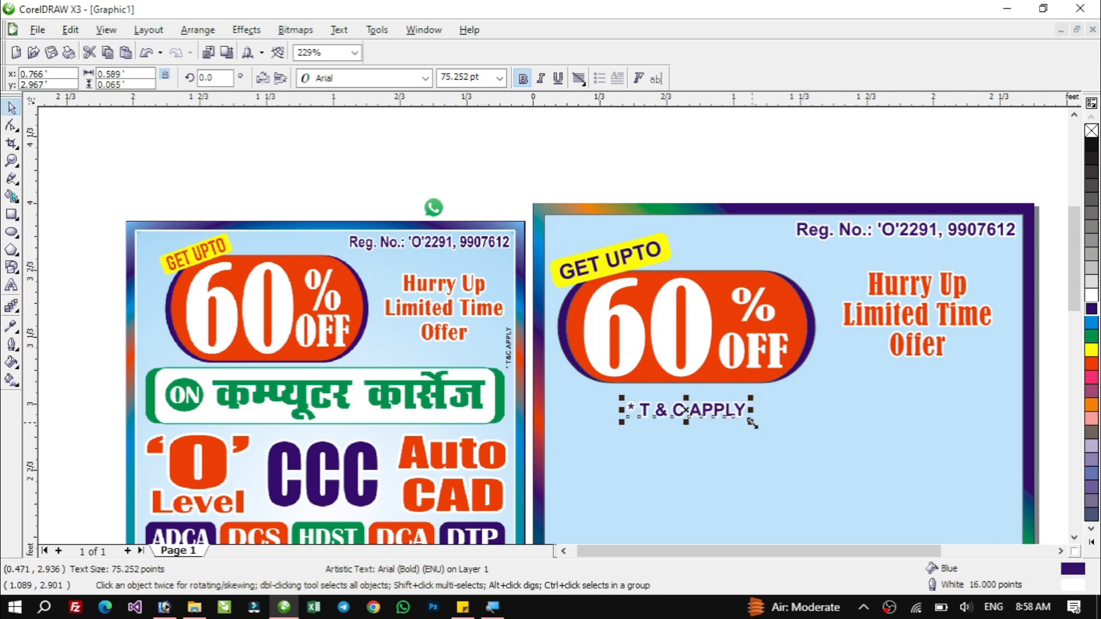
pyautogui.moveTo(751, 423); pyautogui.dragTo(690, 444)
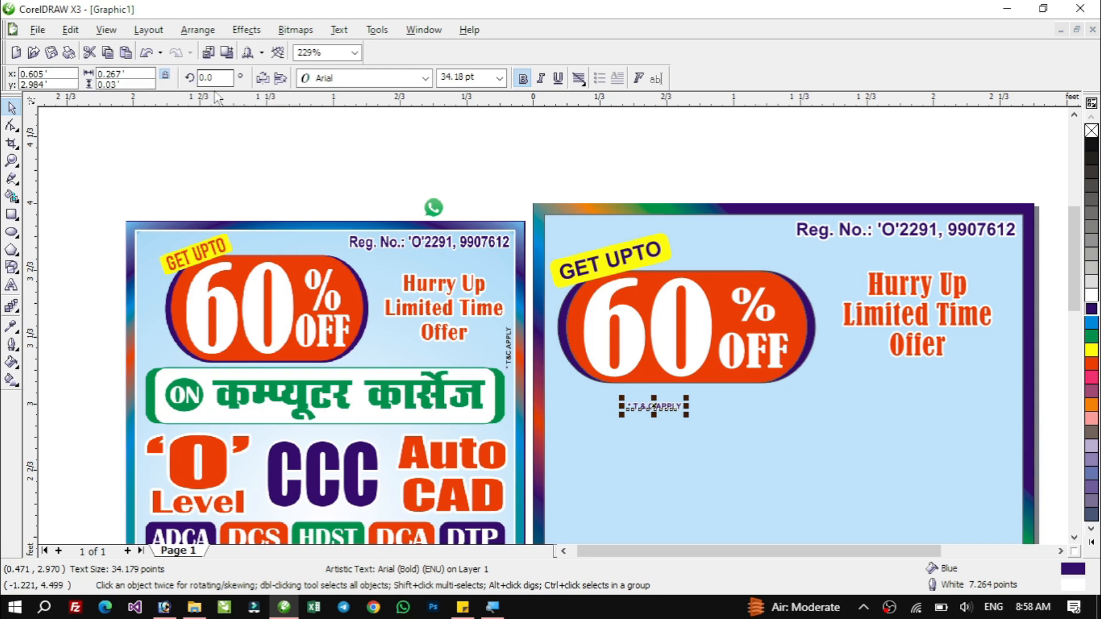
# Rotate the T & C APPLY text 90° and place it along the poster's right edge below the Hurry Up text.
pyautogui.write('90')
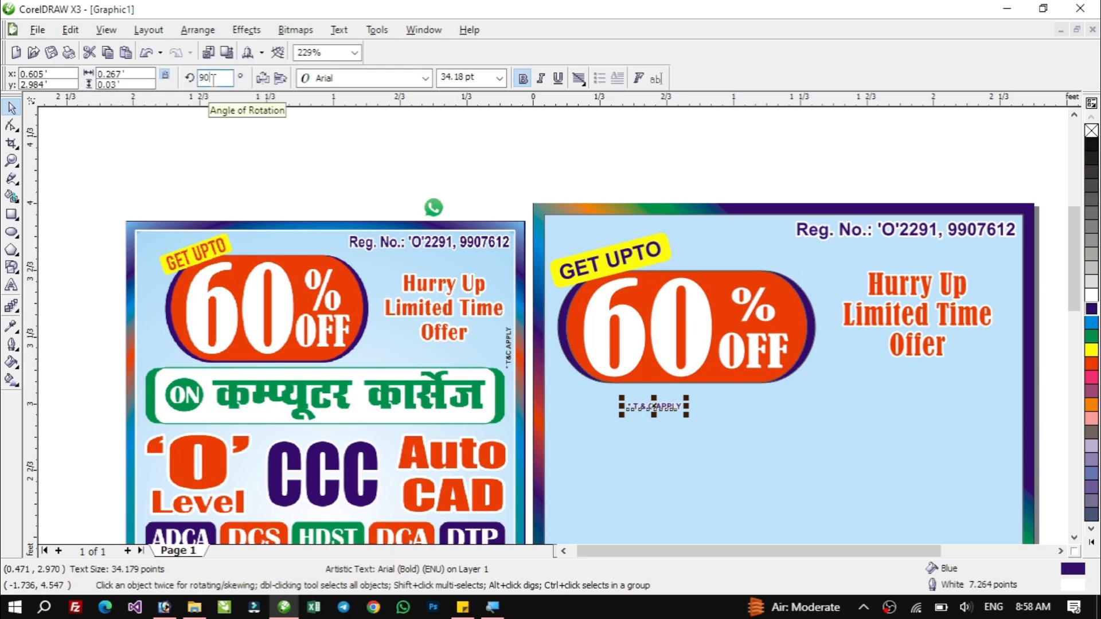
pyautogui.press('Return')
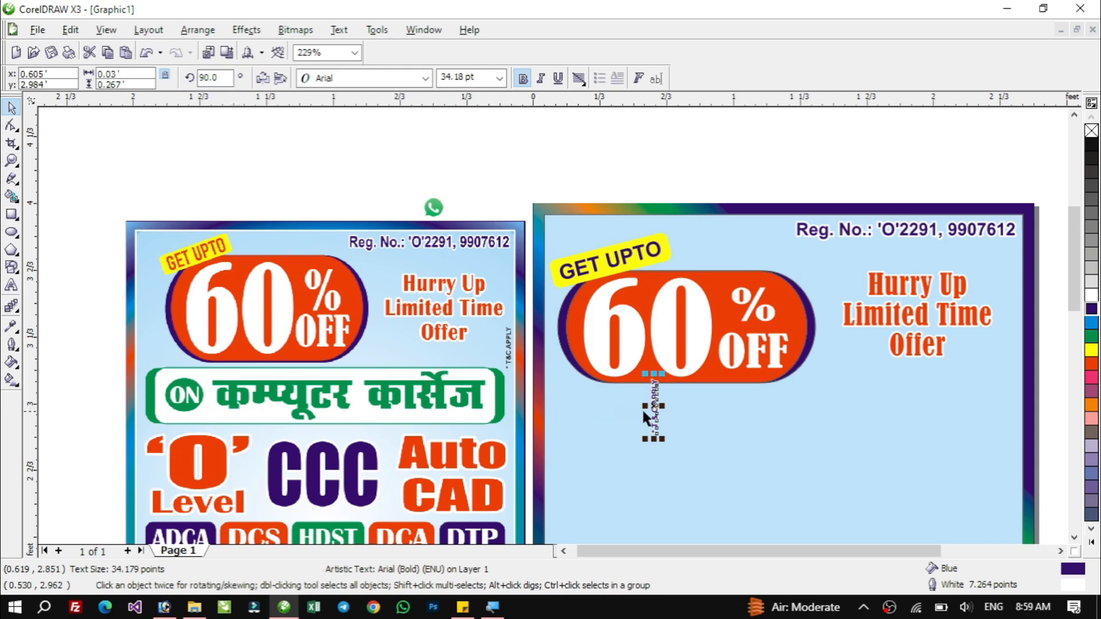
pyautogui.moveTo(652, 401); pyautogui.dragTo(1015, 351)
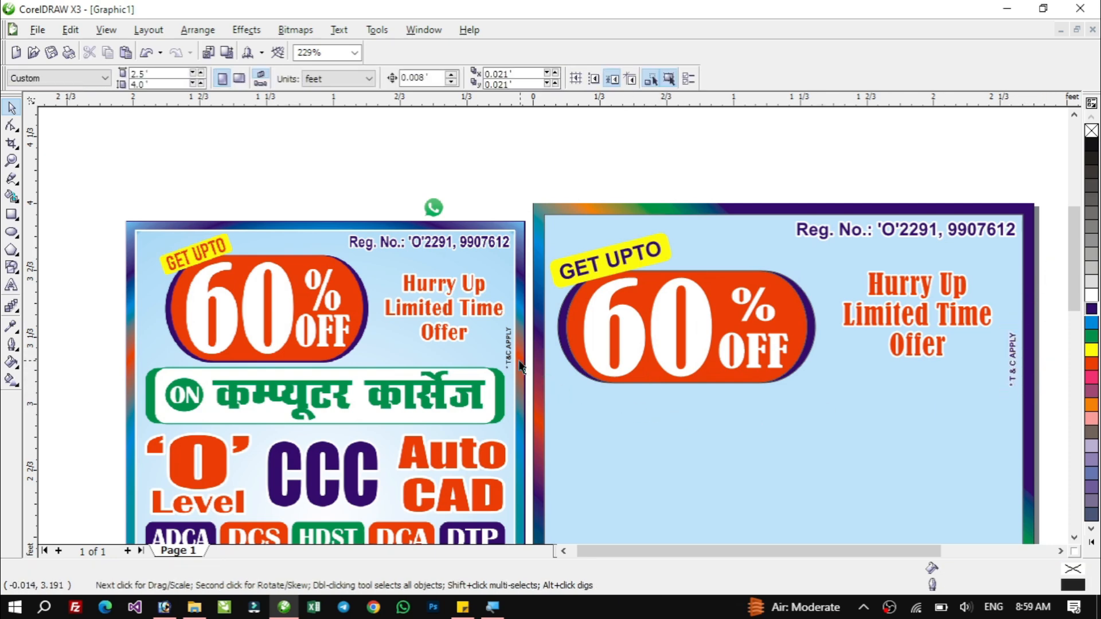
# Draw a rectangle about 2.25 × 0.3 ft below the 60% badge and round its corners to 40.
pyautogui.click(1074, 538)
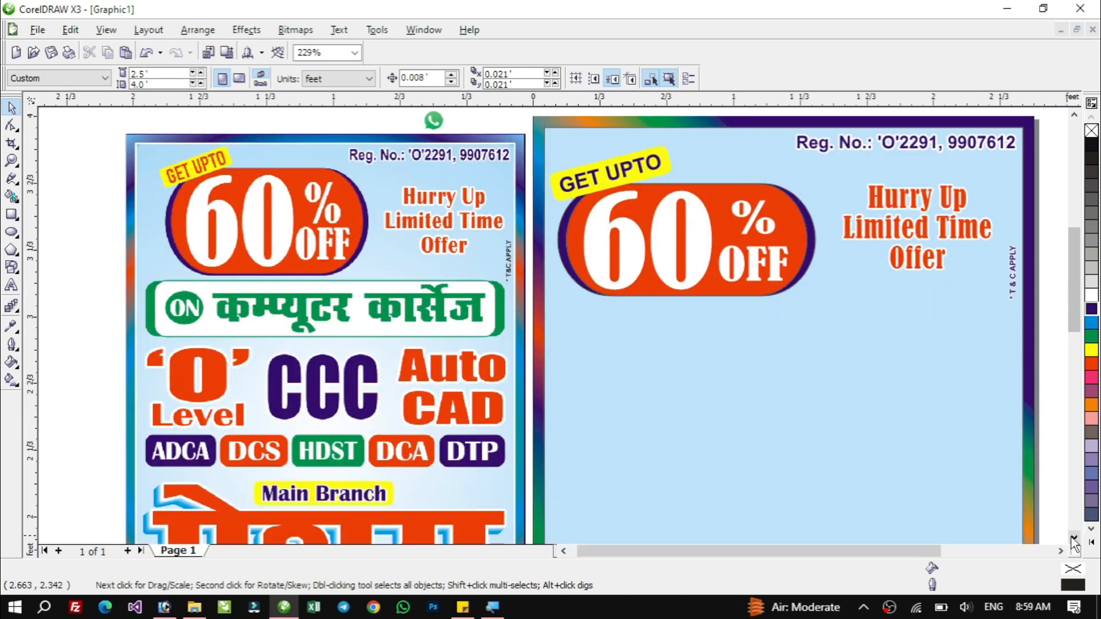
pyautogui.click(12, 216)
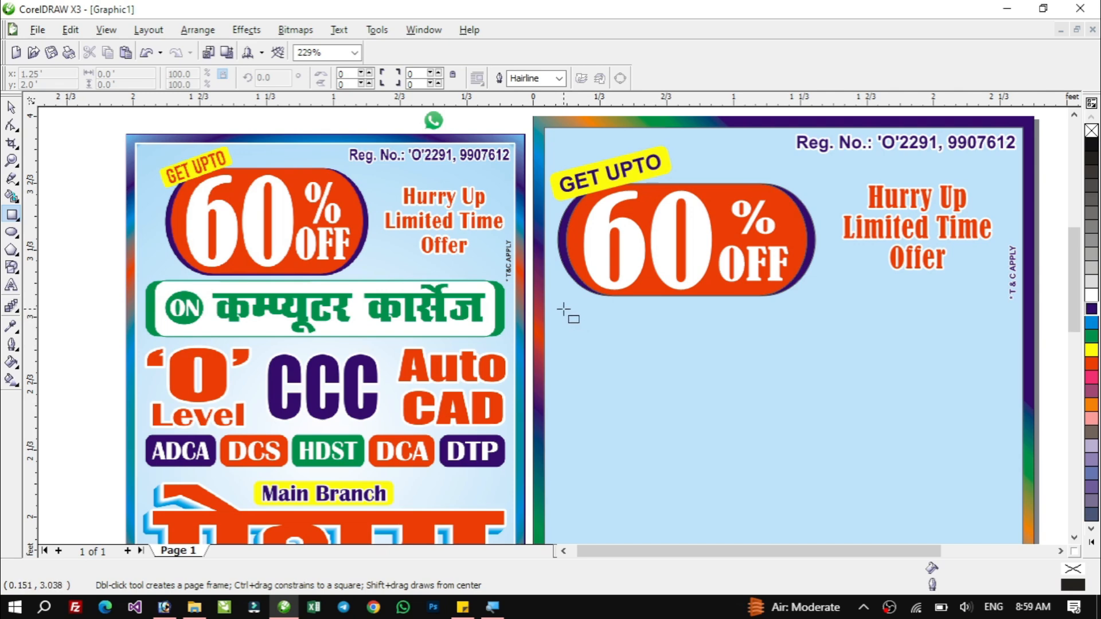
pyautogui.moveTo(560, 310); pyautogui.dragTo(1010, 370)
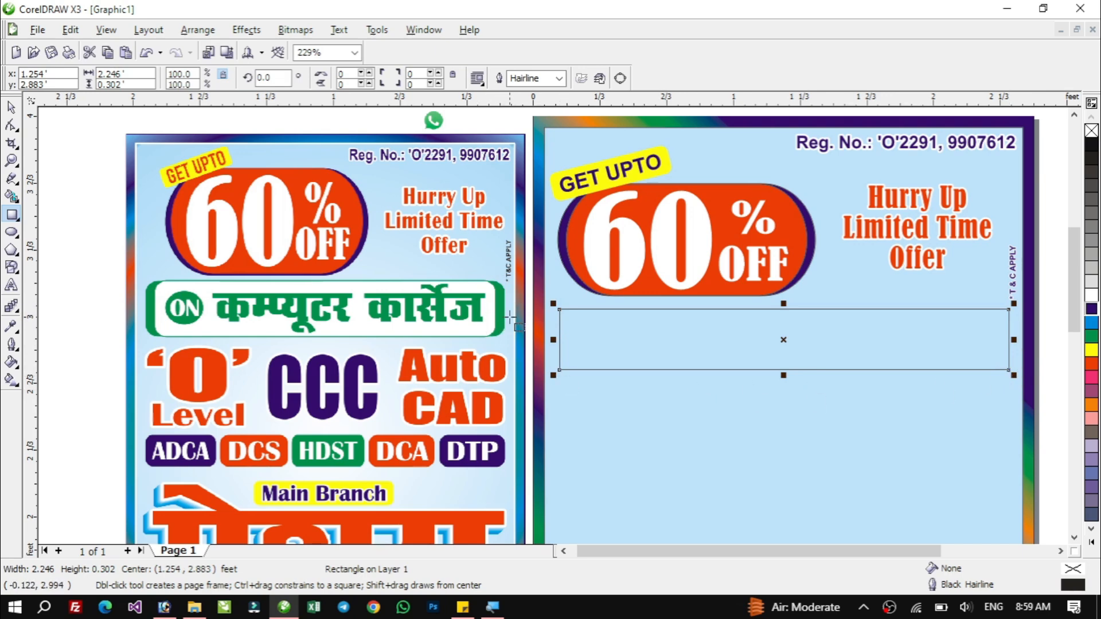
pyautogui.click(11, 125)
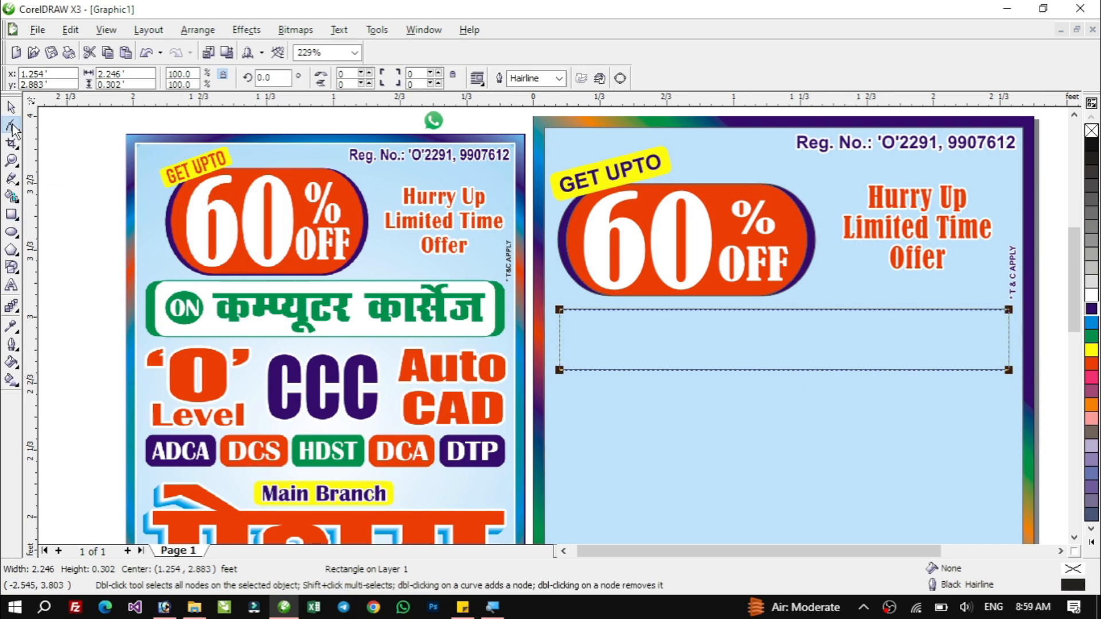
pyautogui.moveTo(563, 314); pyautogui.dragTo(556, 324)
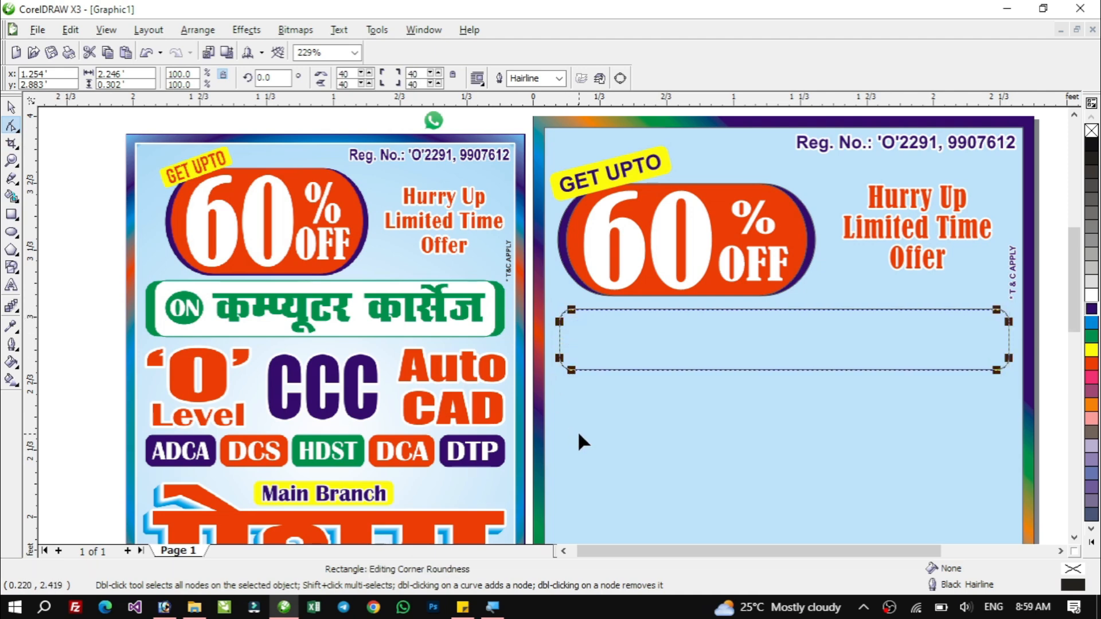
pyautogui.press('space')
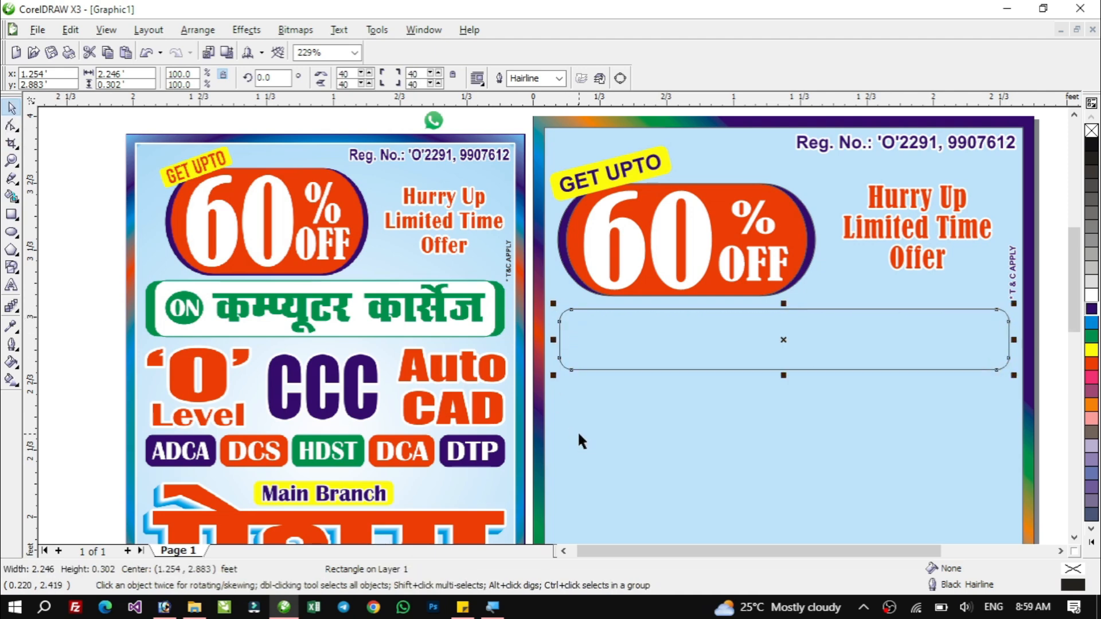
# Fill the rectangle white and give it a green 16 pt outline with rounded corners and caps, set behind the fill.
pyautogui.click(1093, 296)
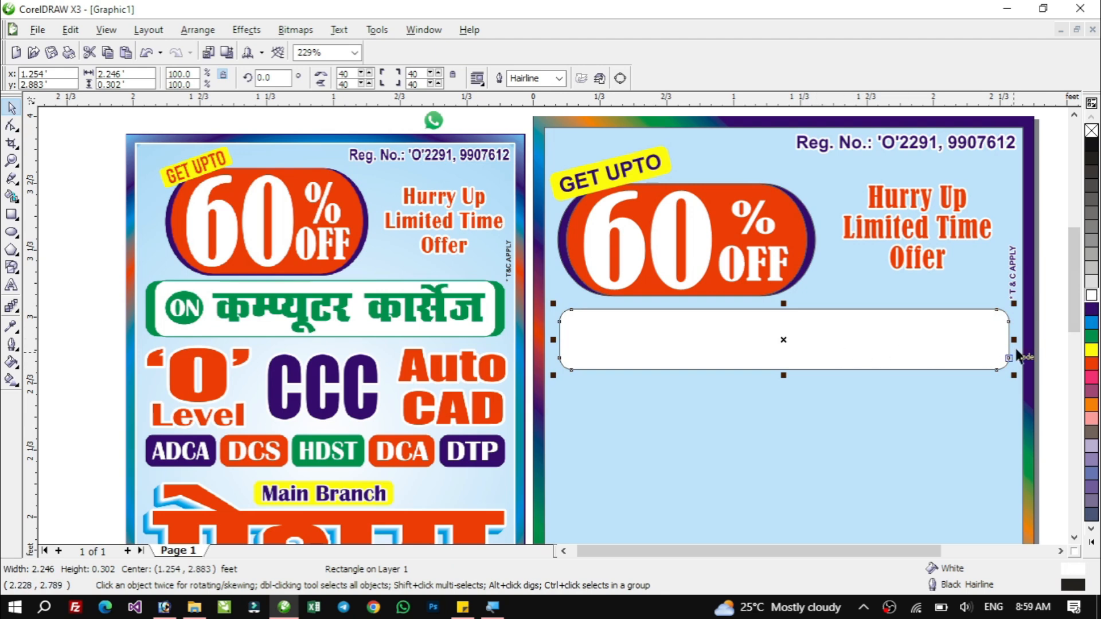
pyautogui.rightClick(1093, 337)
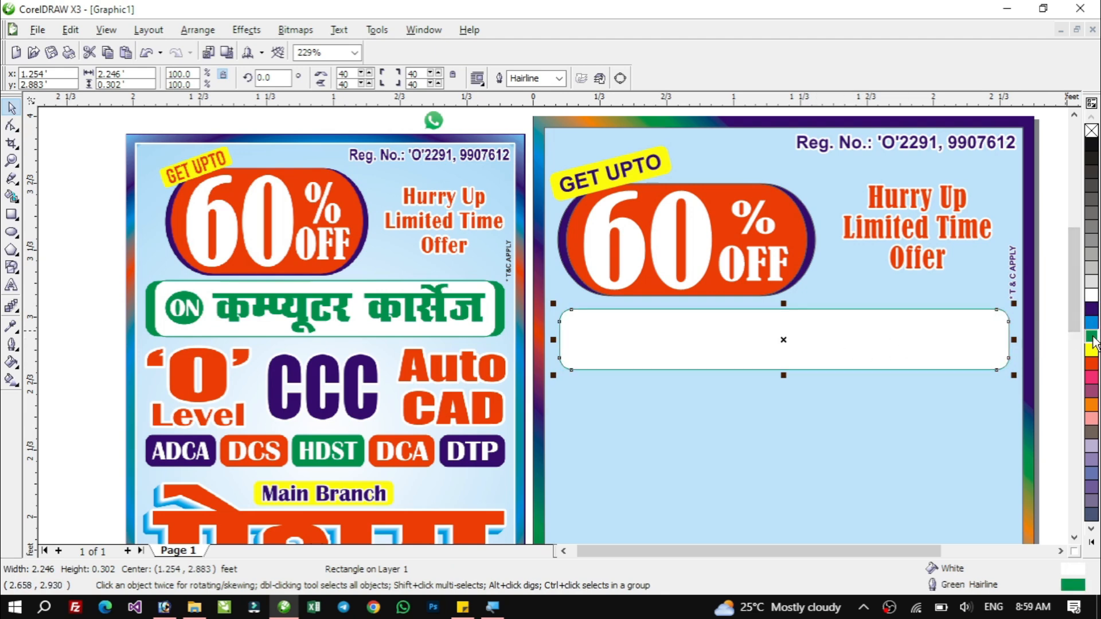
pyautogui.press('F12')
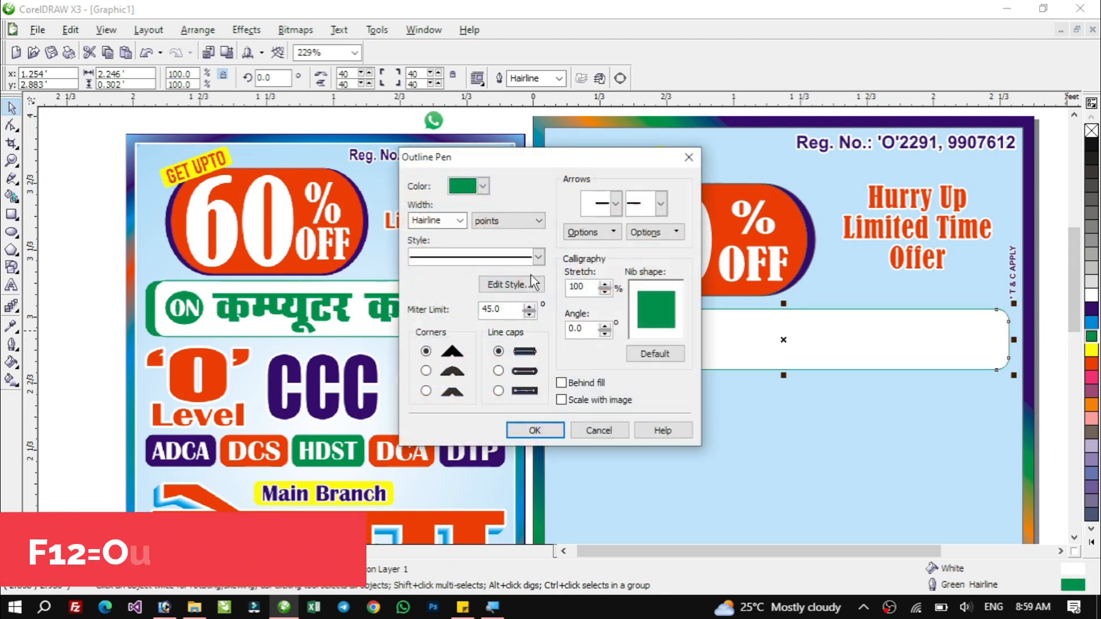
pyautogui.click(460, 221)
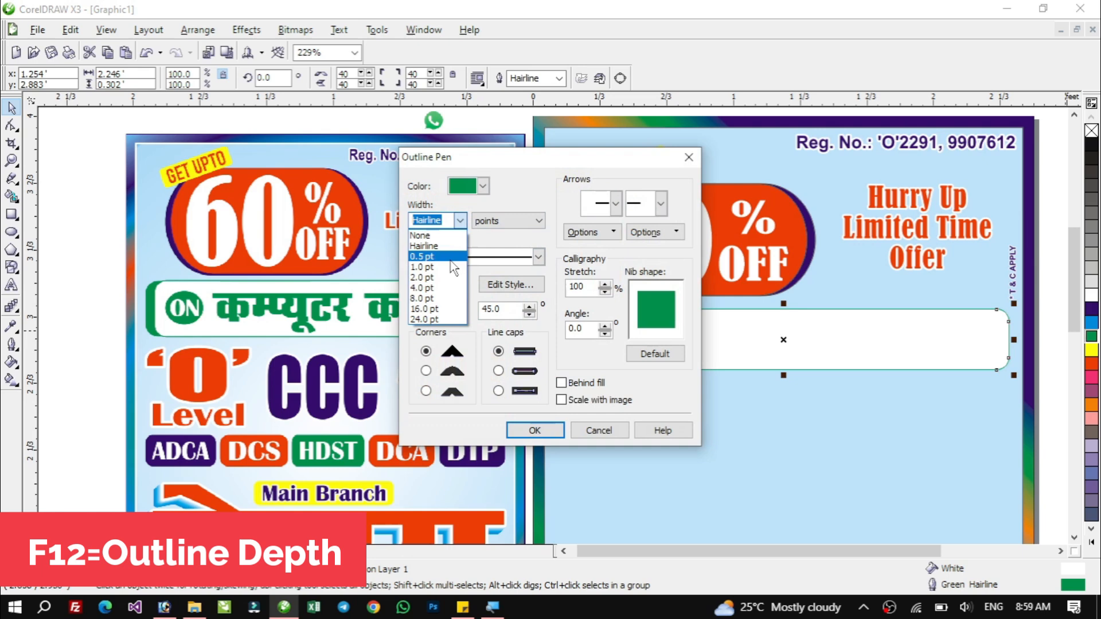
pyautogui.click(433, 317)
pyautogui.click(426, 370)
pyautogui.click(498, 371)
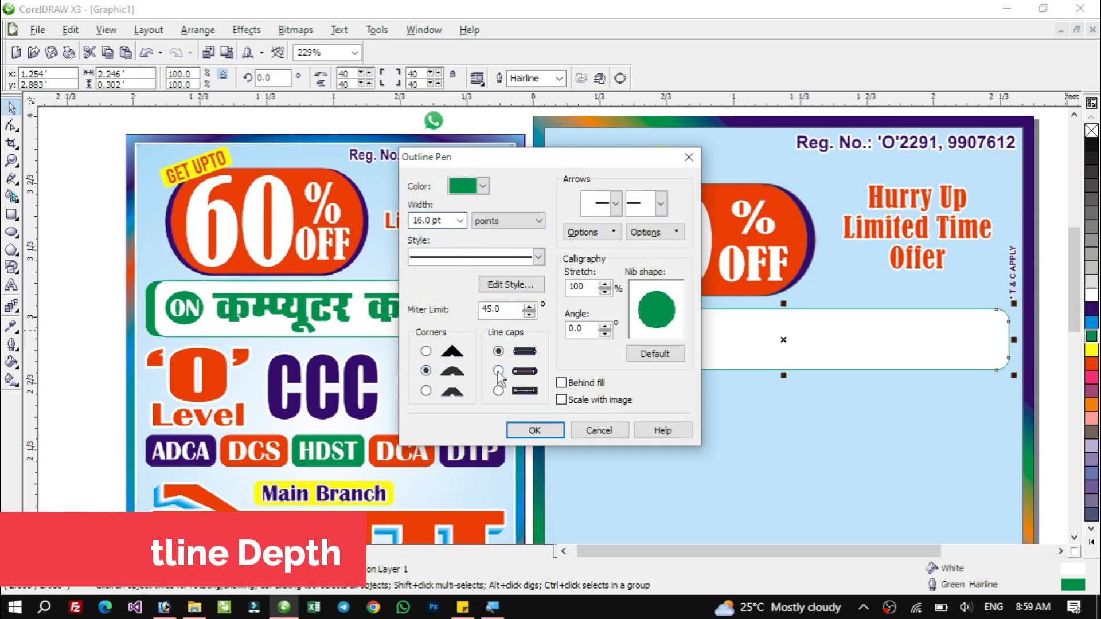
pyautogui.click(562, 382)
pyautogui.click(535, 431)
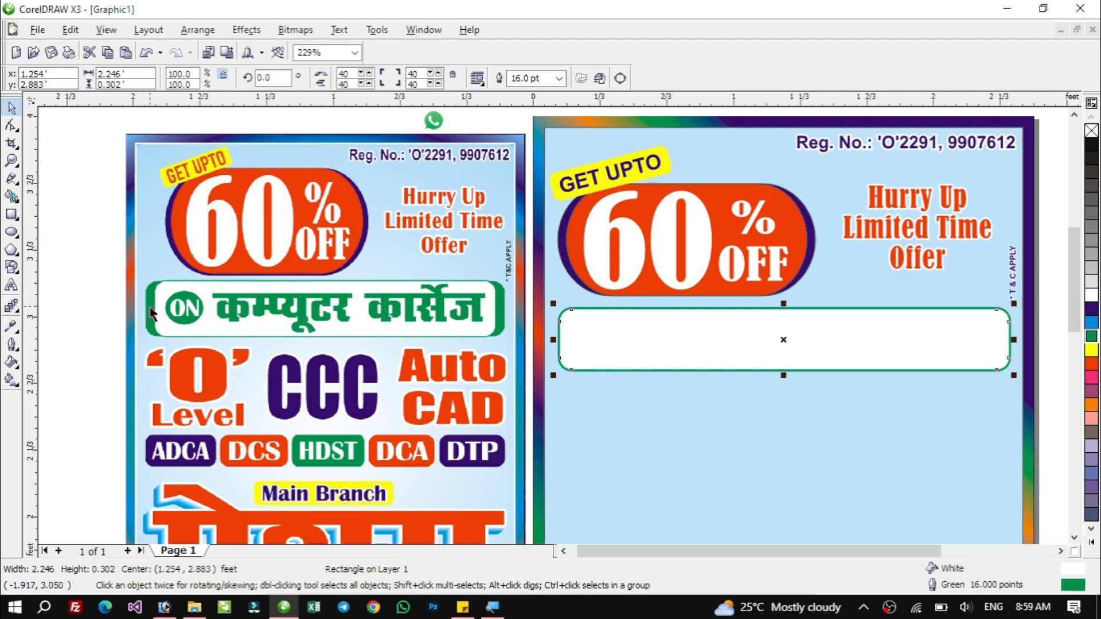
# Make a copy of the rounded rectangle scaled to 95% of its width inside the original.
pyautogui.moveTo(553, 339); pyautogui.dragTo(565, 342)
pyautogui.rightClick(565, 343)
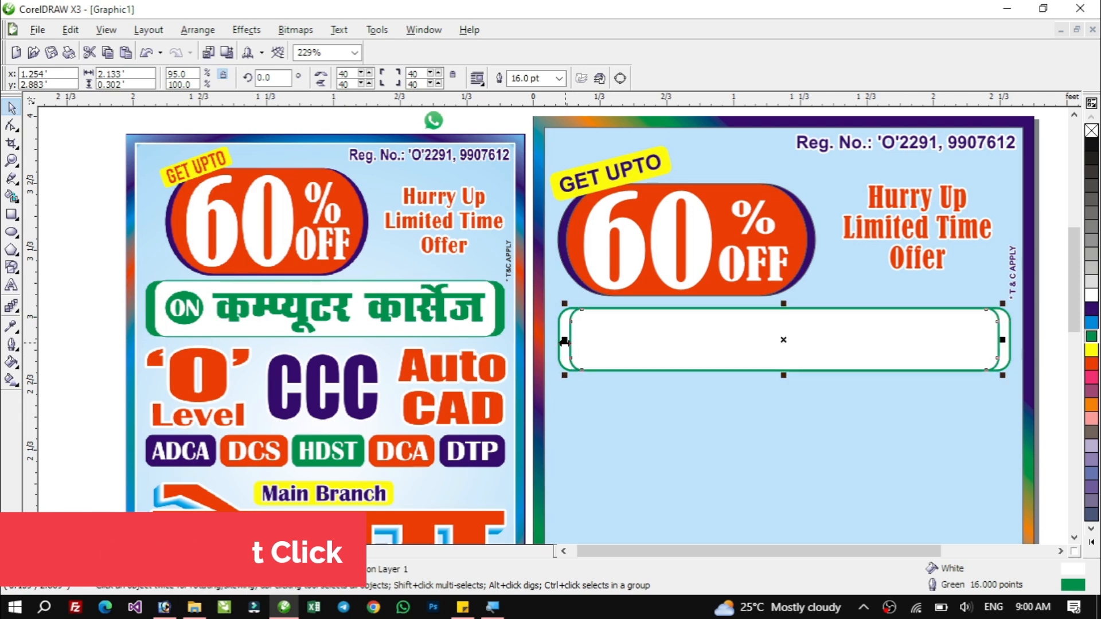
# Fill the outer rounded rectangle below the 60% badge with green.
pyautogui.click(687, 451)
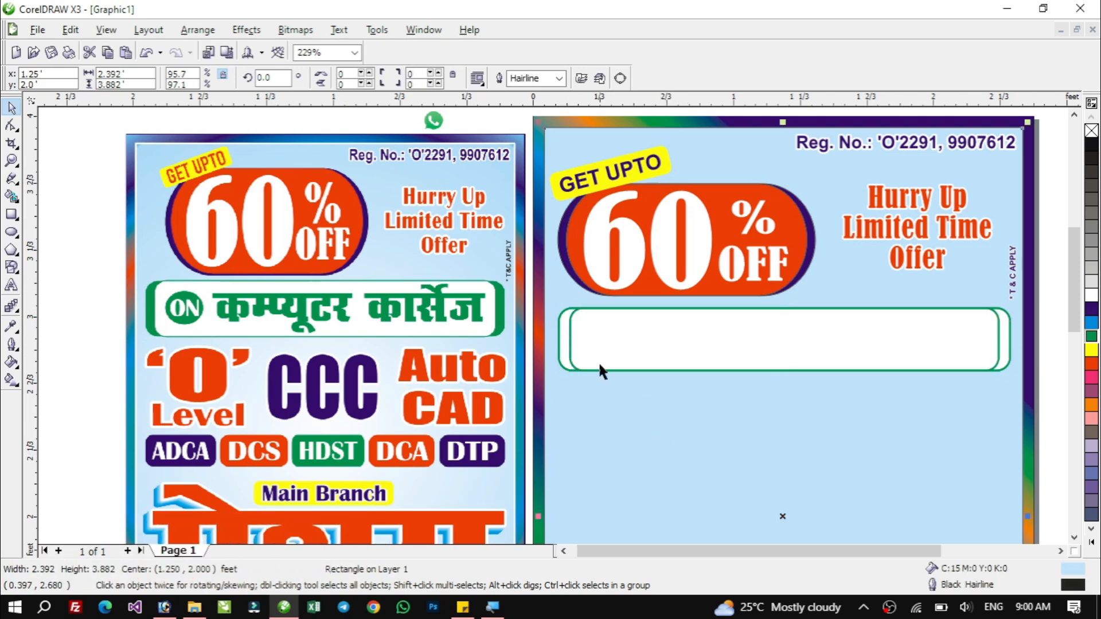
pyautogui.click(560, 332)
pyautogui.click(1091, 337)
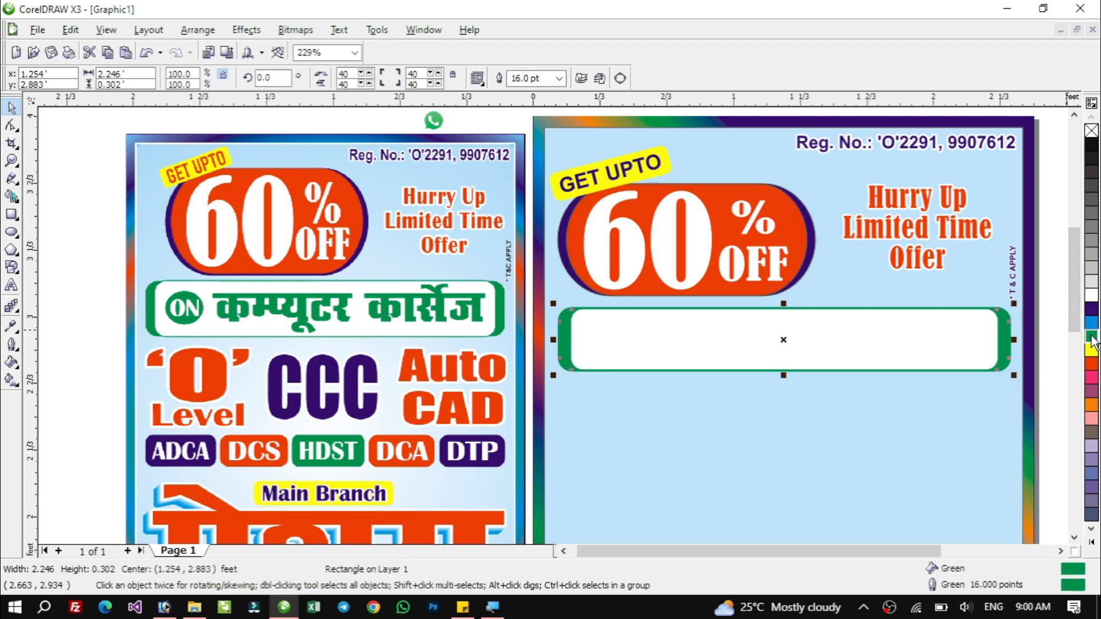
pyautogui.click(877, 420)
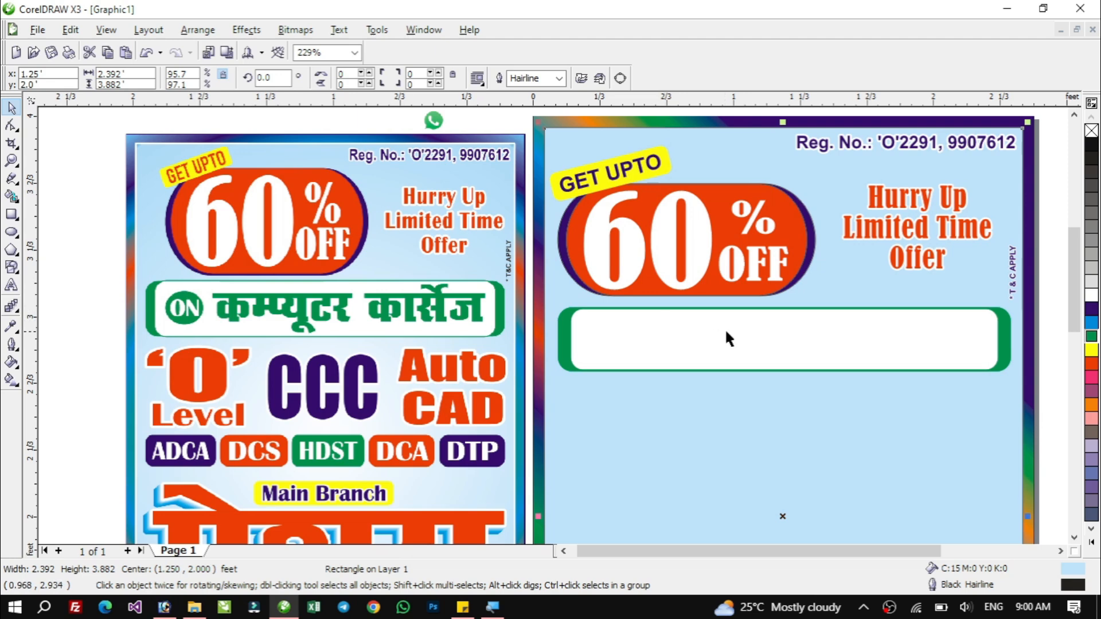
# Add the artistic text ON on the poster just below the rounded box.
pyautogui.click(12, 286)
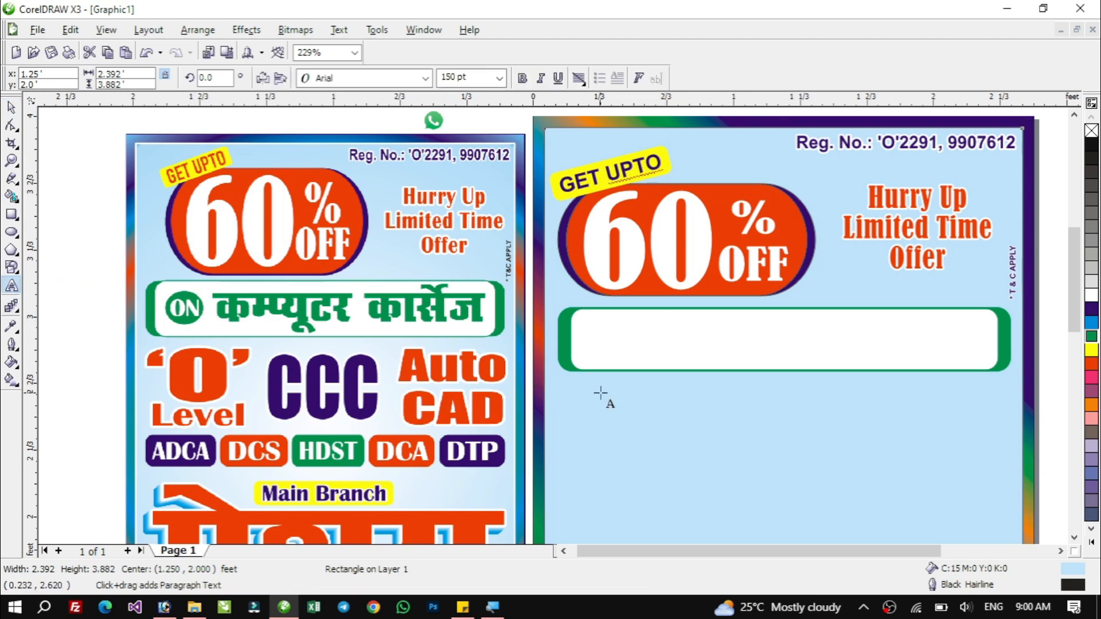
pyautogui.click(629, 484)
pyautogui.write('on')
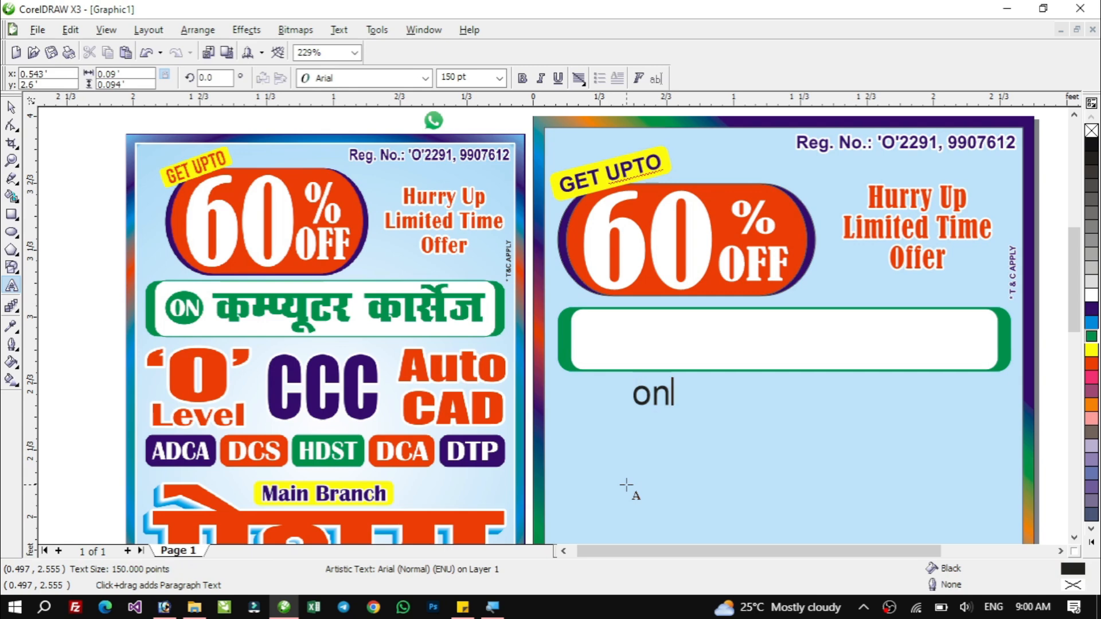
pyautogui.press('BackSpace')
pyautogui.press('BackSpace')
pyautogui.write('on')
pyautogui.press('BackSpace')
pyautogui.press('BackSpace')
pyautogui.write('ON')
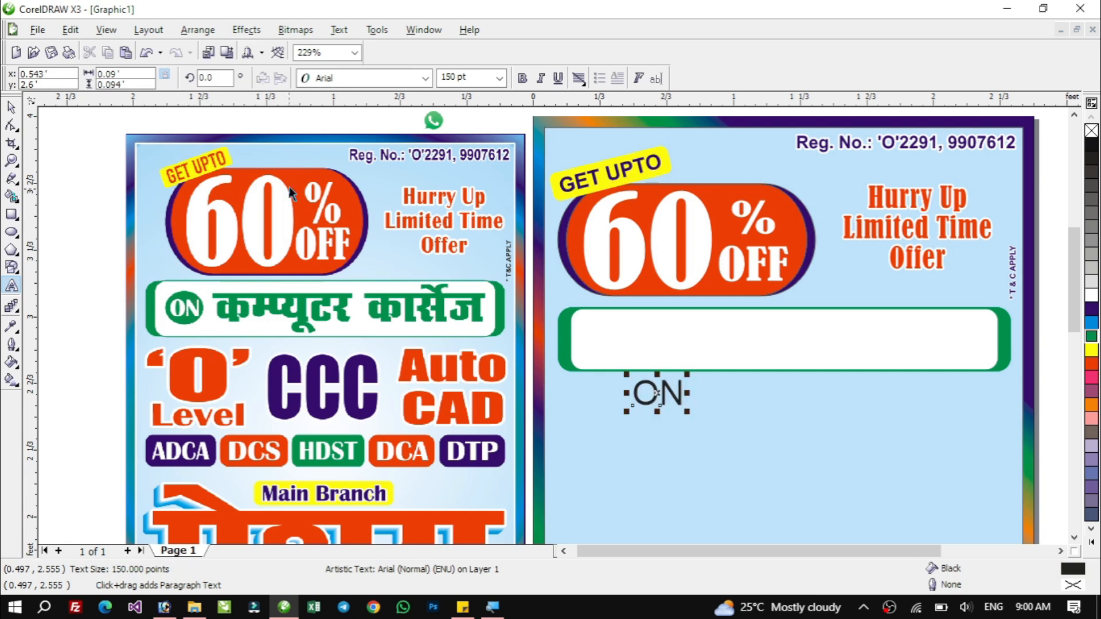
# Set the ON text's font to Bernard MT Condensed and move it into the box's left end.
pyautogui.click(11, 107)
pyautogui.click(380, 81)
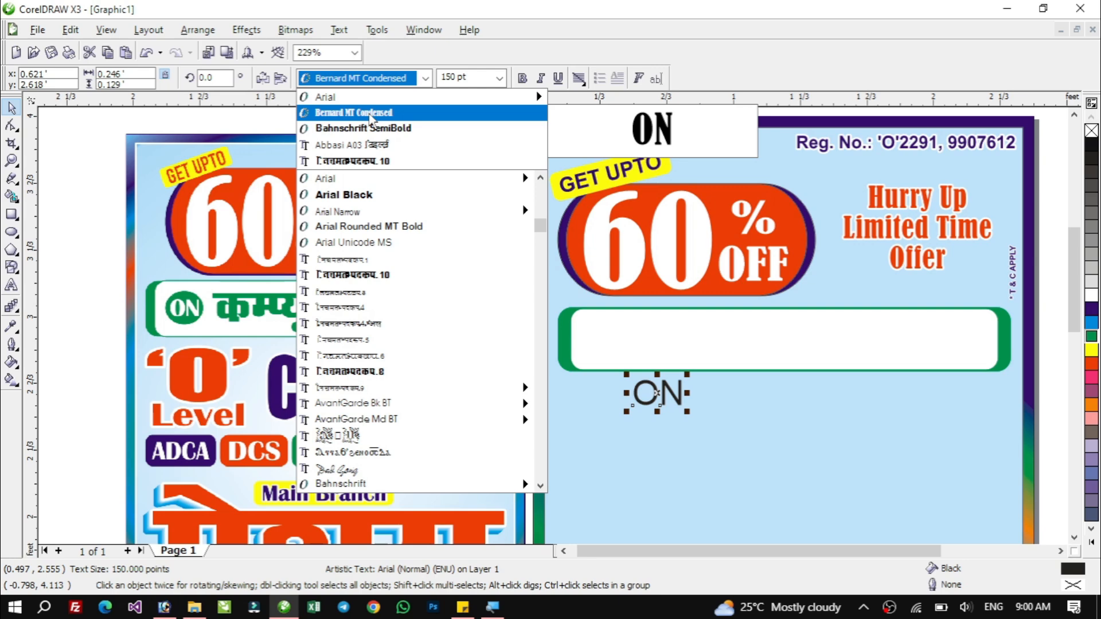
pyautogui.click(370, 113)
pyautogui.moveTo(667, 393); pyautogui.dragTo(618, 341)
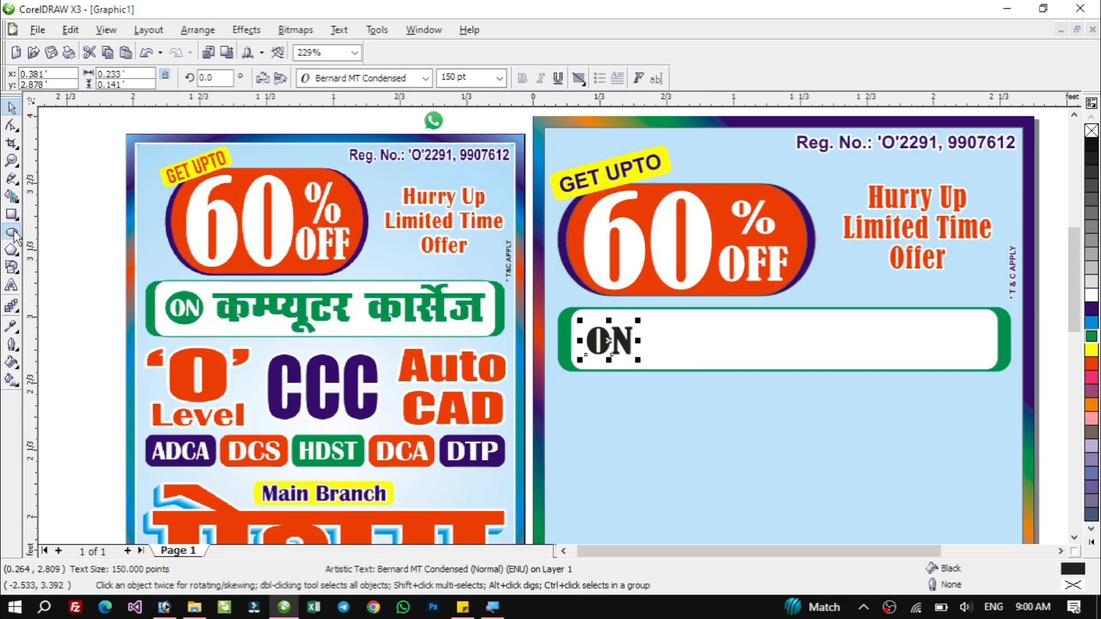
# Draw a circle about 0.3 ft across below the box and fill it green.
pyautogui.moveTo(612, 394); pyautogui.dragTo(680, 456)
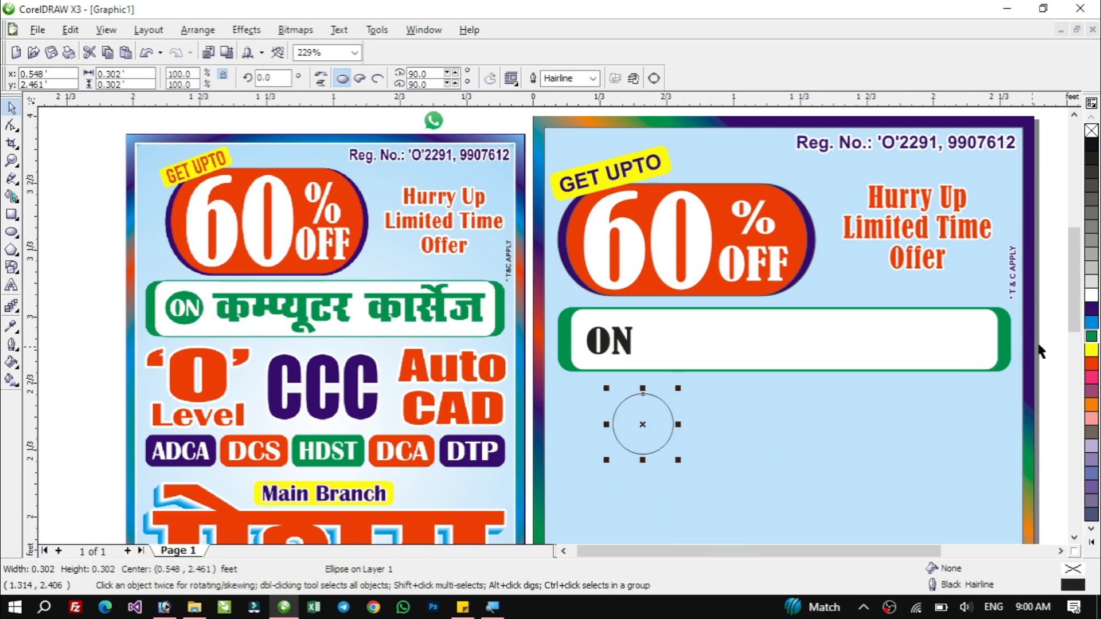
pyautogui.click(1094, 338)
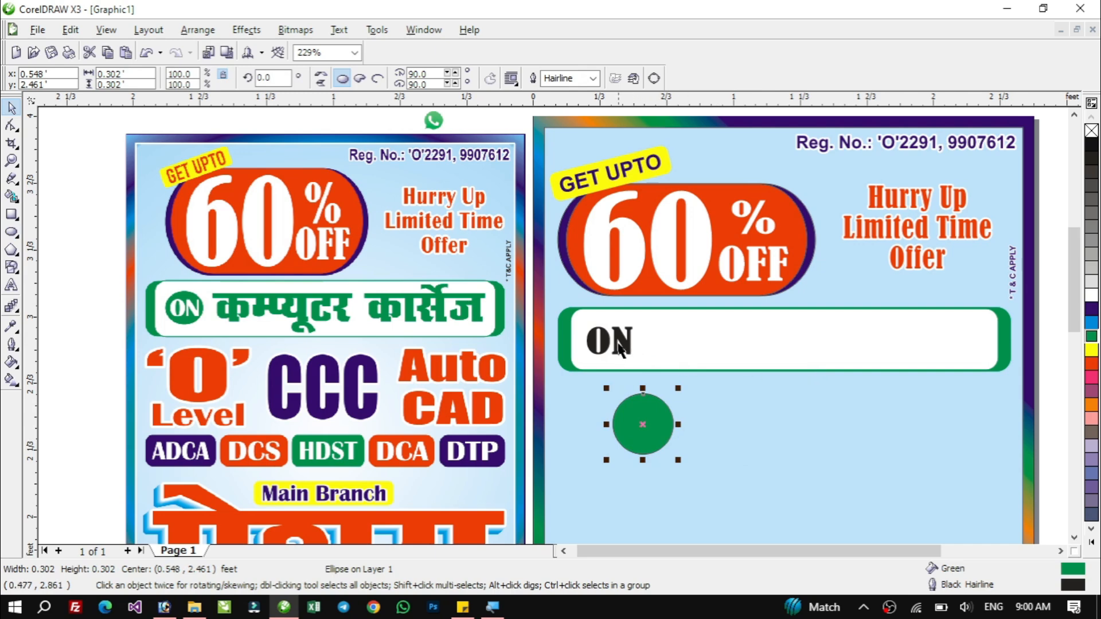
# Colour the ON text white, place it on the green circle and bring it in front.
pyautogui.click(609, 343)
pyautogui.click(1091, 295)
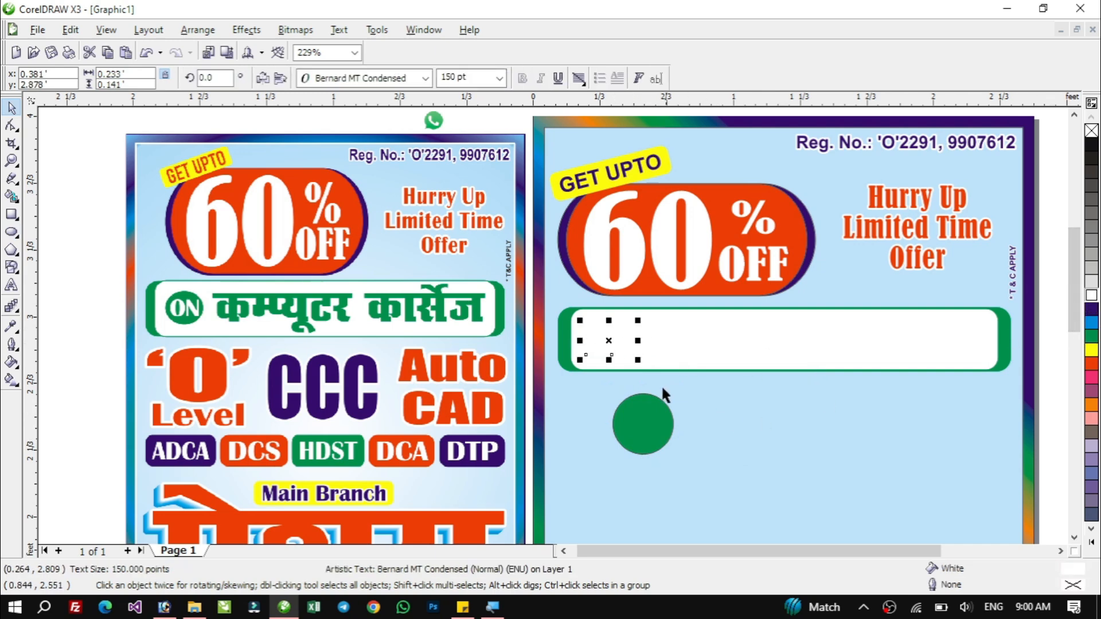
pyautogui.moveTo(610, 342); pyautogui.dragTo(651, 429)
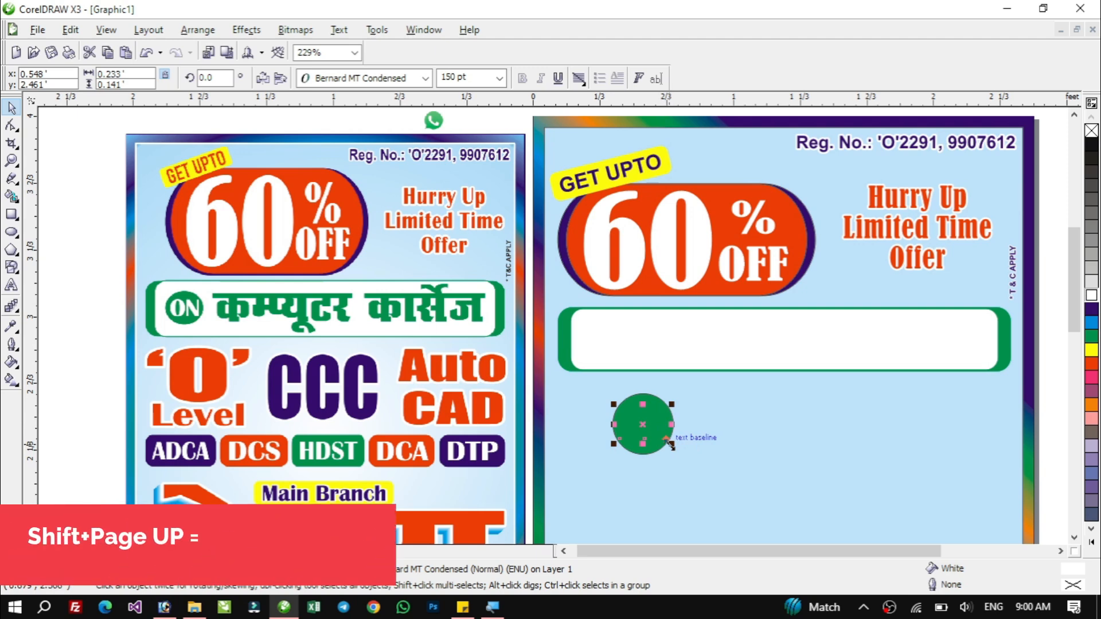
pyautogui.hotkey('shift', 'pageup')
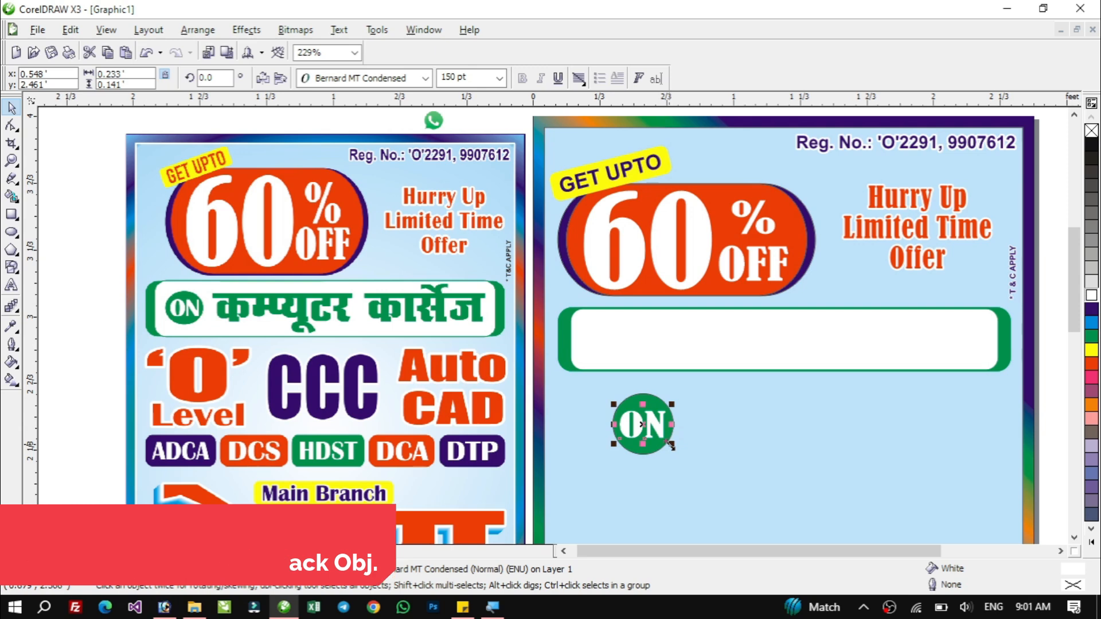
pyautogui.hotkey('shift', 'pagedown')
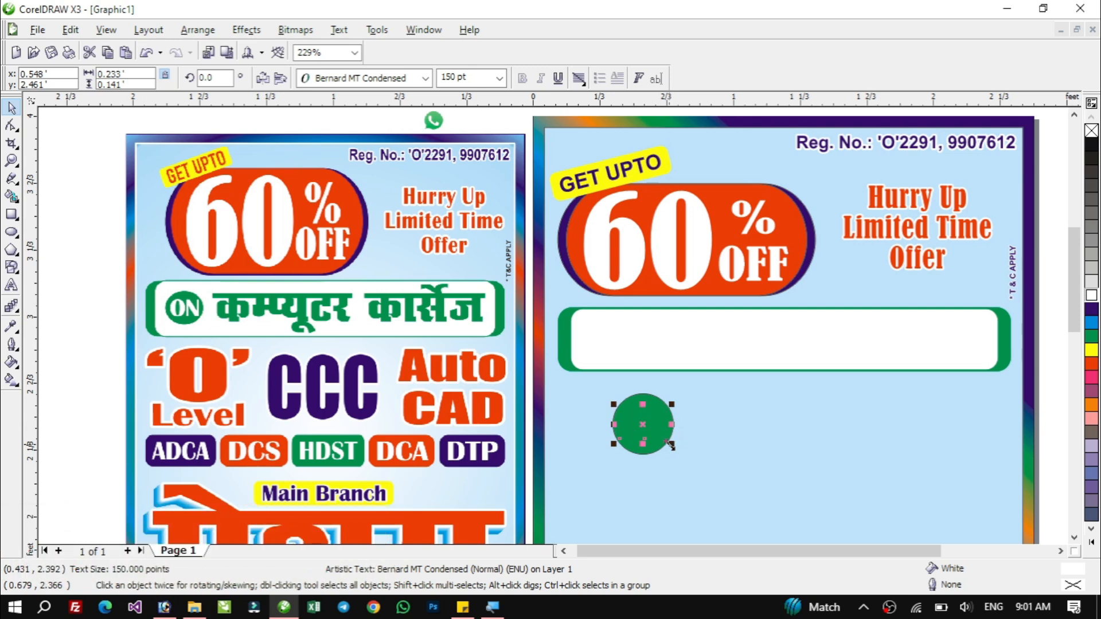
pyautogui.hotkey('shift', 'pageup')
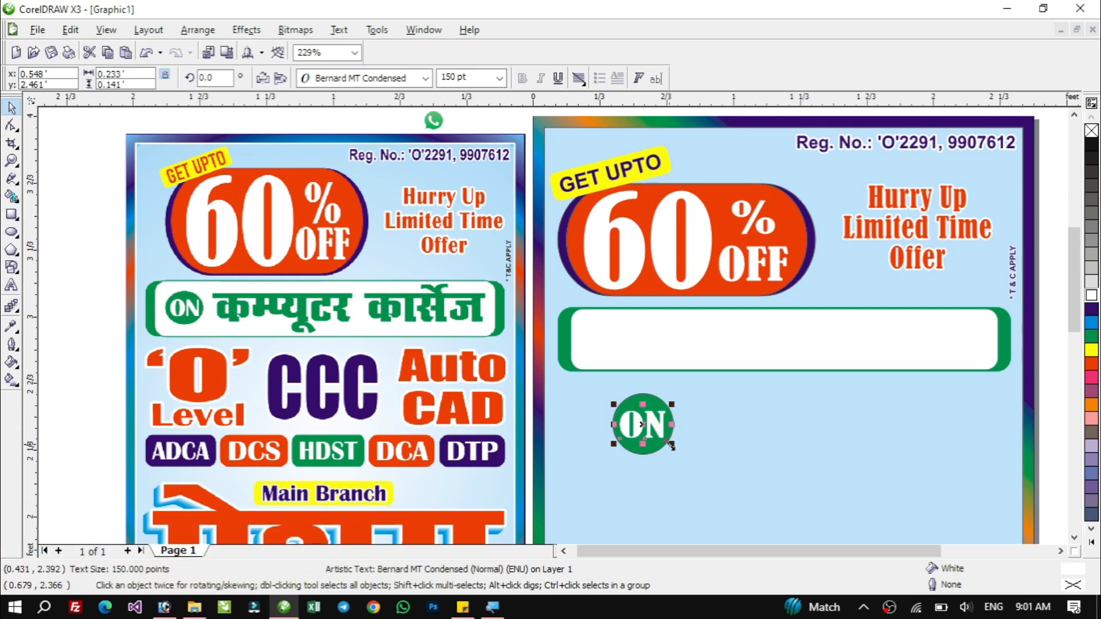
pyautogui.hotkey('shift', 'pagedown')
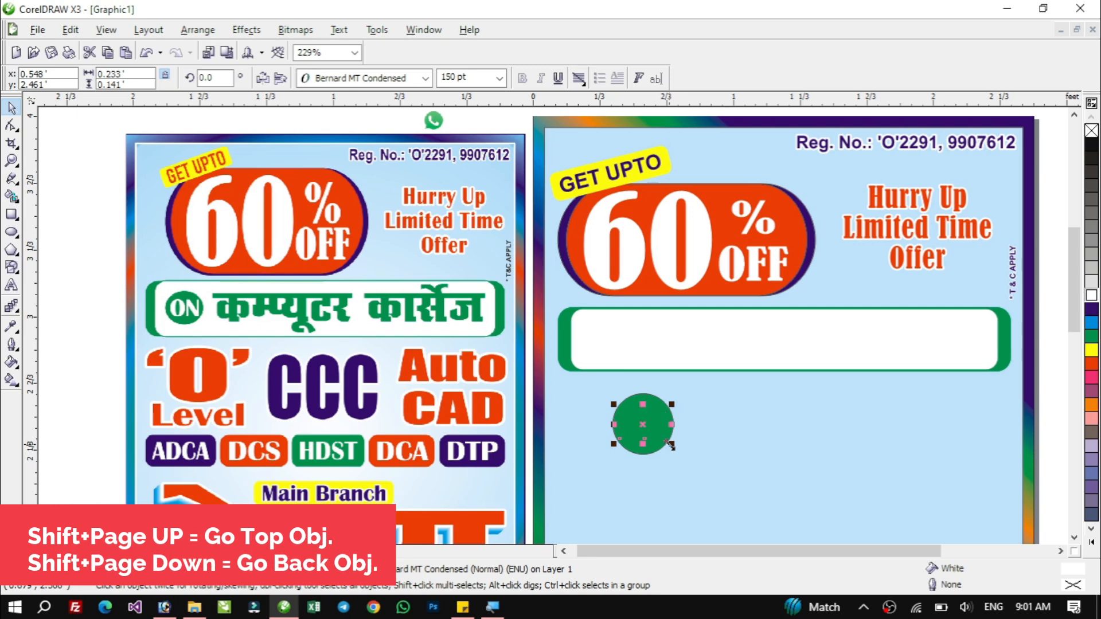
pyautogui.hotkey('shift', 'pageup')
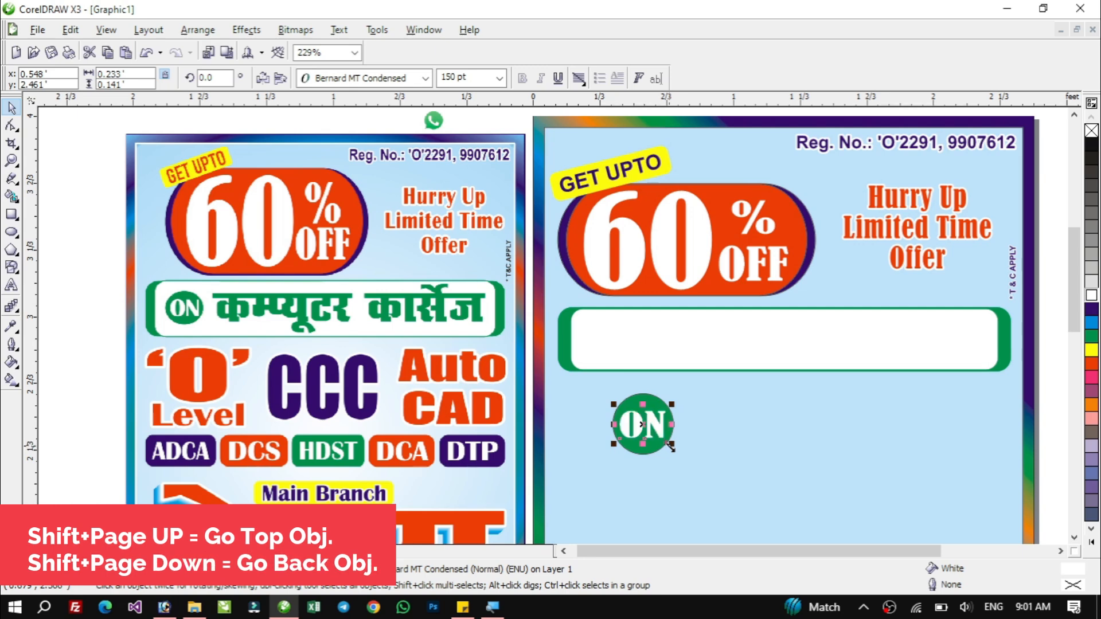
# Select the ON text together with the green circle and align their centres.
pyautogui.click(713, 492)
pyautogui.click(654, 424)
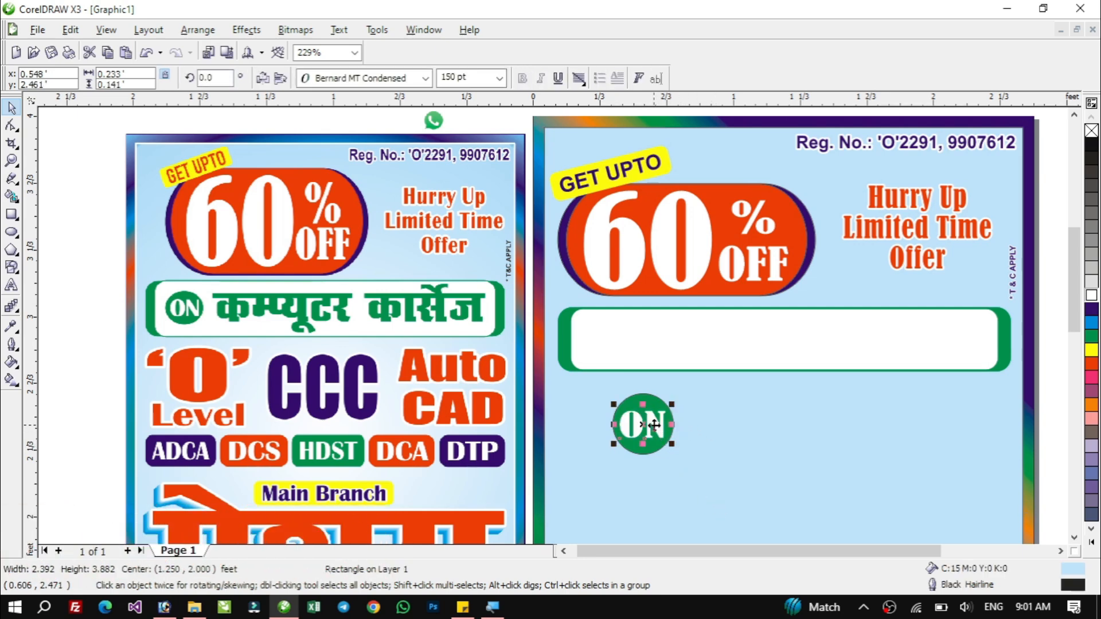
pyautogui.moveTo(654, 424); pyautogui.dragTo(657, 415)
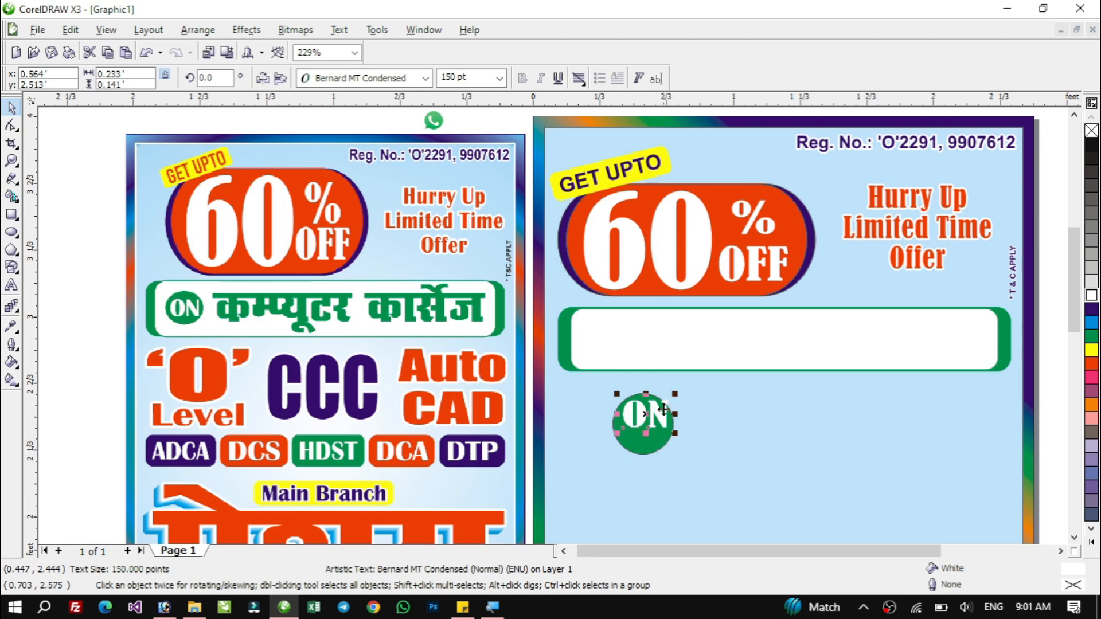
pyautogui.keyDown('shift'); pyautogui.click(642, 447); pyautogui.keyUp('shift')
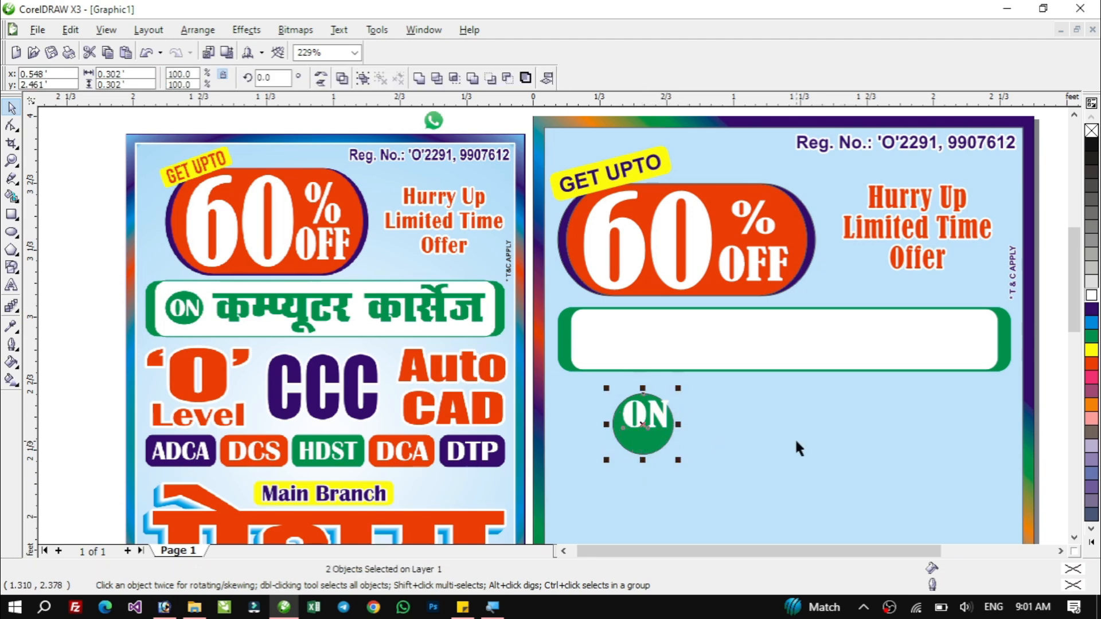
pyautogui.press('c')
pyautogui.press('e')
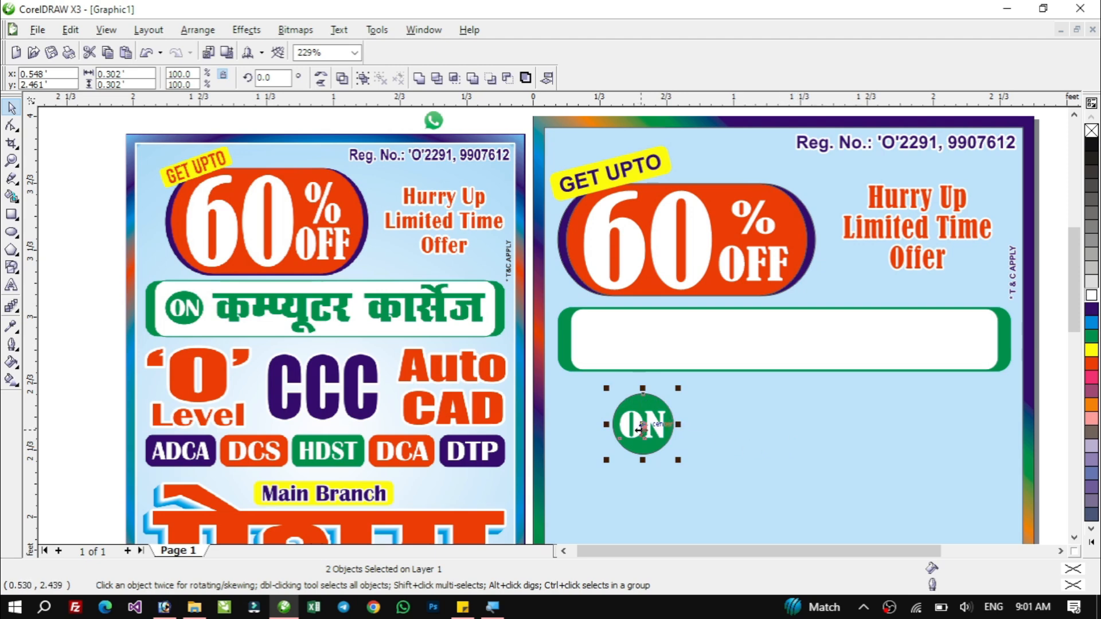
# Move the ON badge to the left end of the rounded box and group the text with the circle.
pyautogui.moveTo(647, 432); pyautogui.dragTo(659, 306)
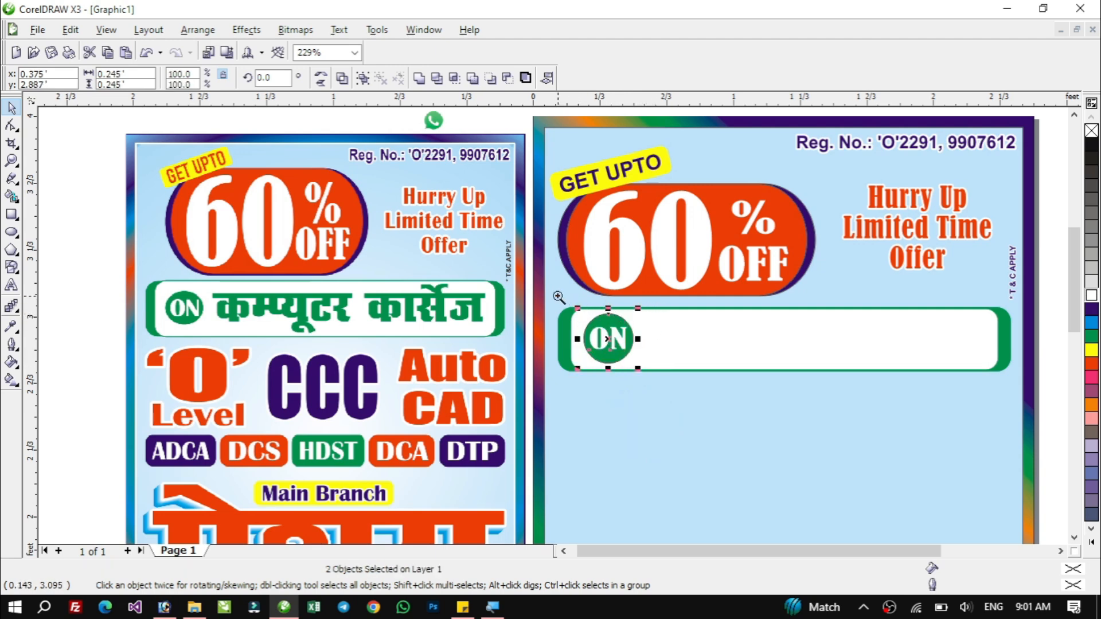
pyautogui.moveTo(553, 293); pyautogui.dragTo(711, 410)
pyautogui.hotkey('shift', 'F2')
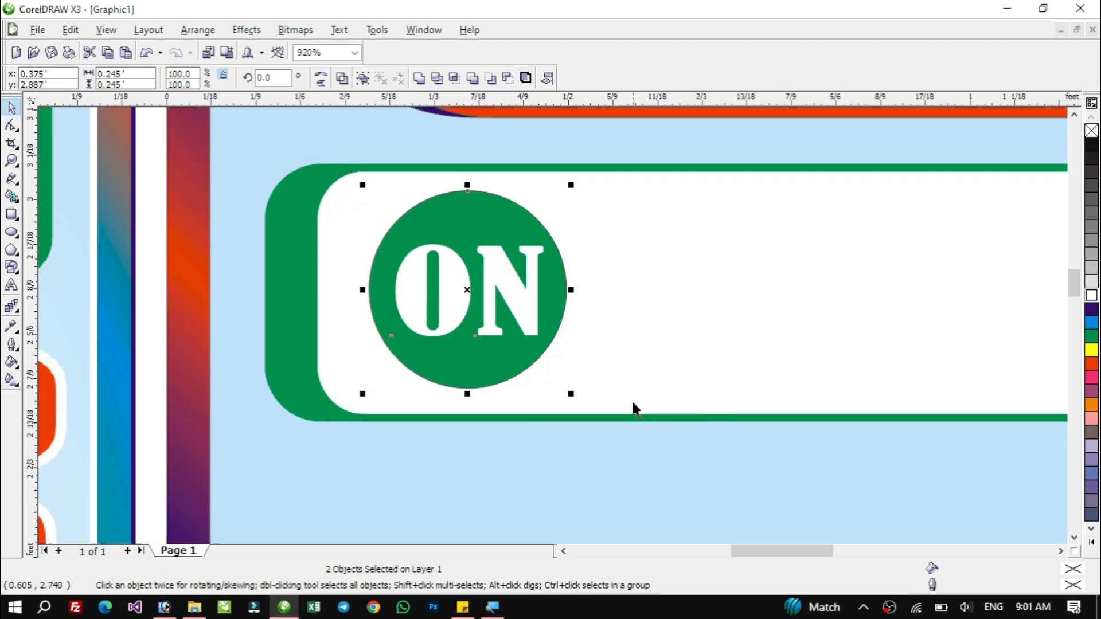
pyautogui.press('Escape')
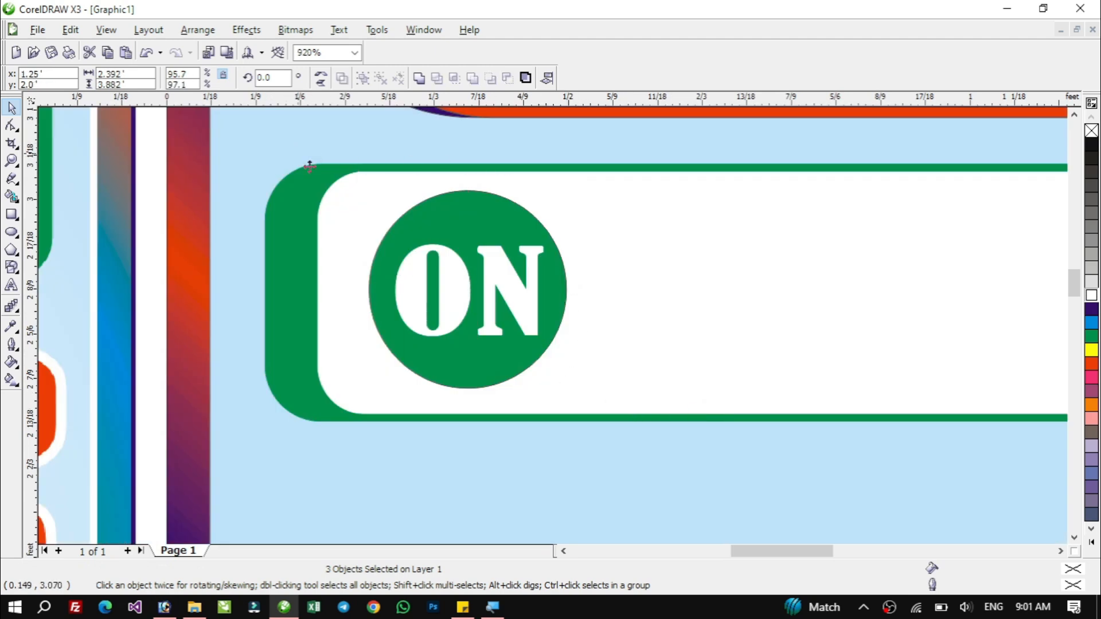
pyautogui.click(310, 167)
pyautogui.click(451, 267)
pyautogui.keyDown('shift'); pyautogui.click(467, 204); pyautogui.keyUp('shift')
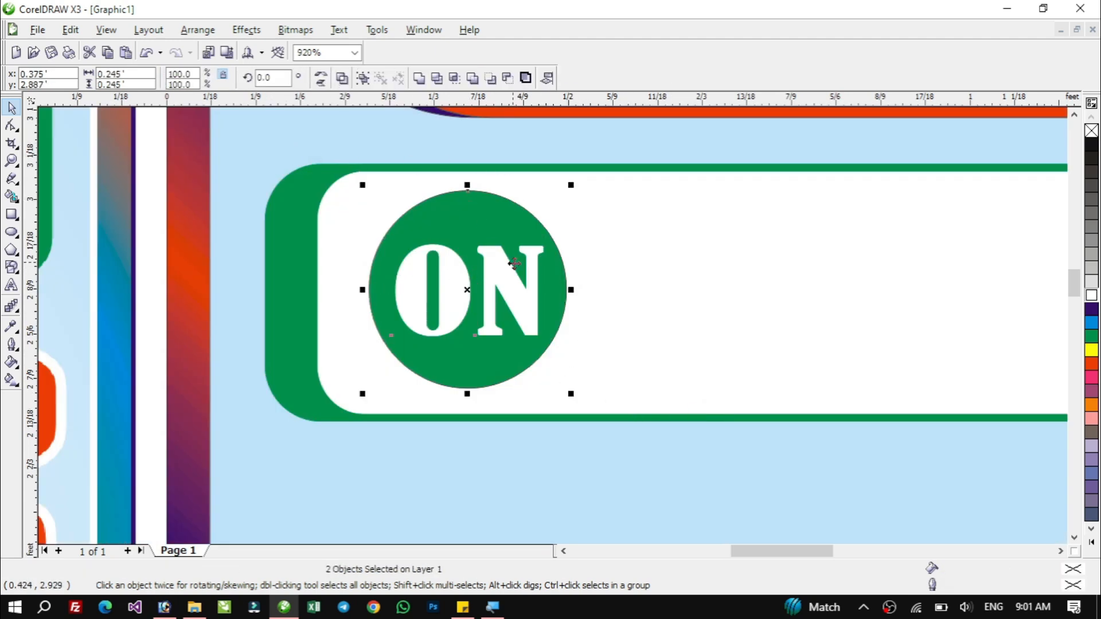
pyautogui.hotkey('ctrl', 'g')
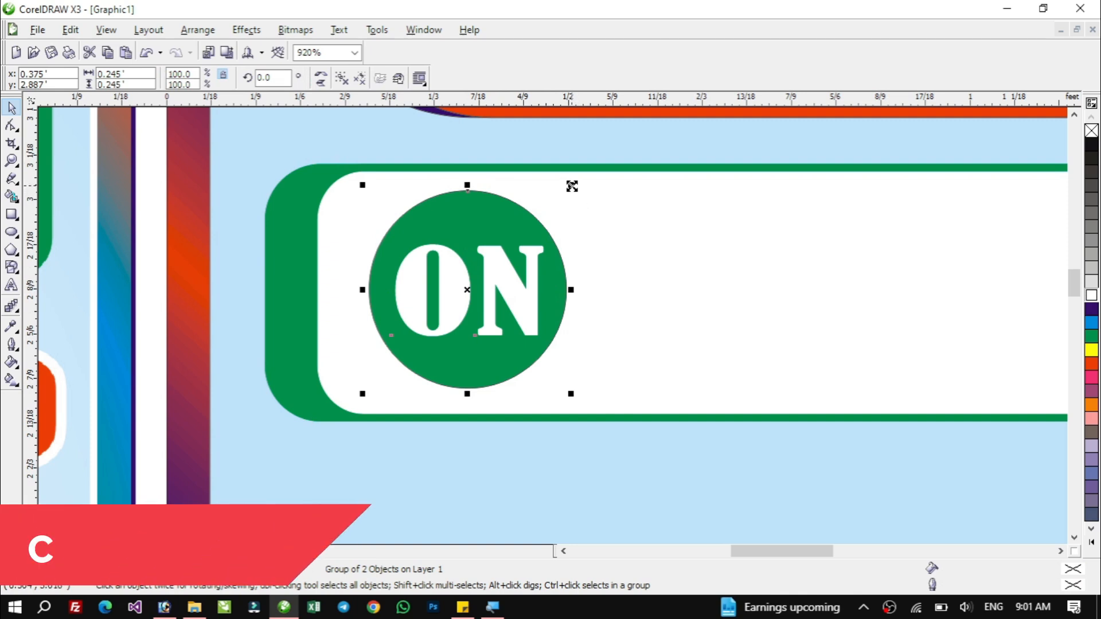
# Enlarge the grouped ON badge to 107.5%.
pyautogui.moveTo(570, 185); pyautogui.dragTo(592, 178)
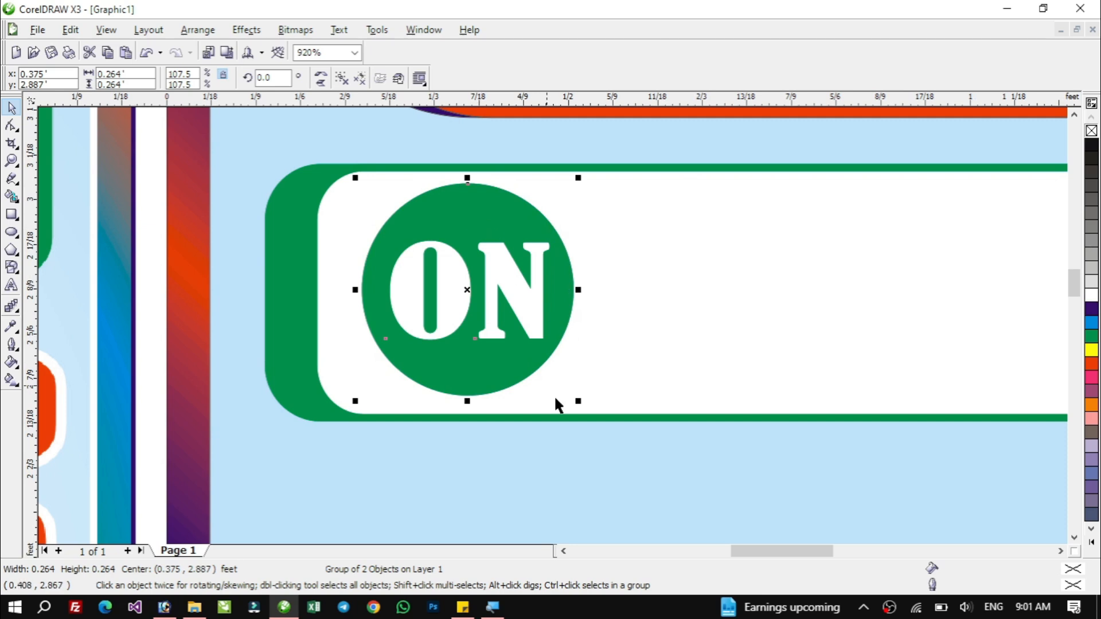
pyautogui.moveTo(487, 300); pyautogui.dragTo(704, 328)
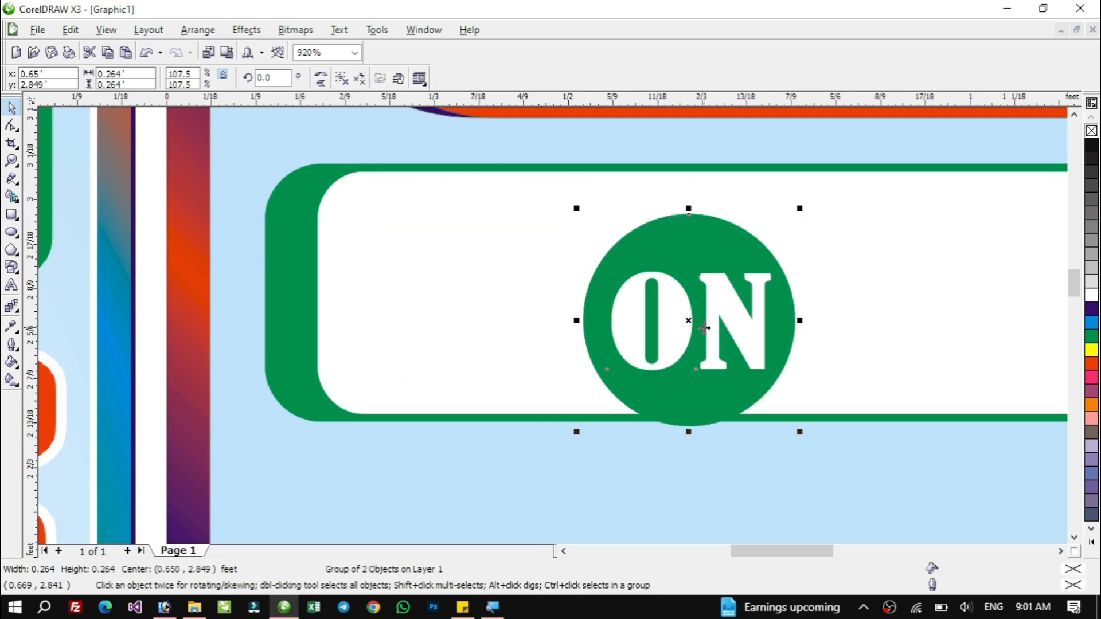
pyautogui.hotkey('ctrl', 'z')
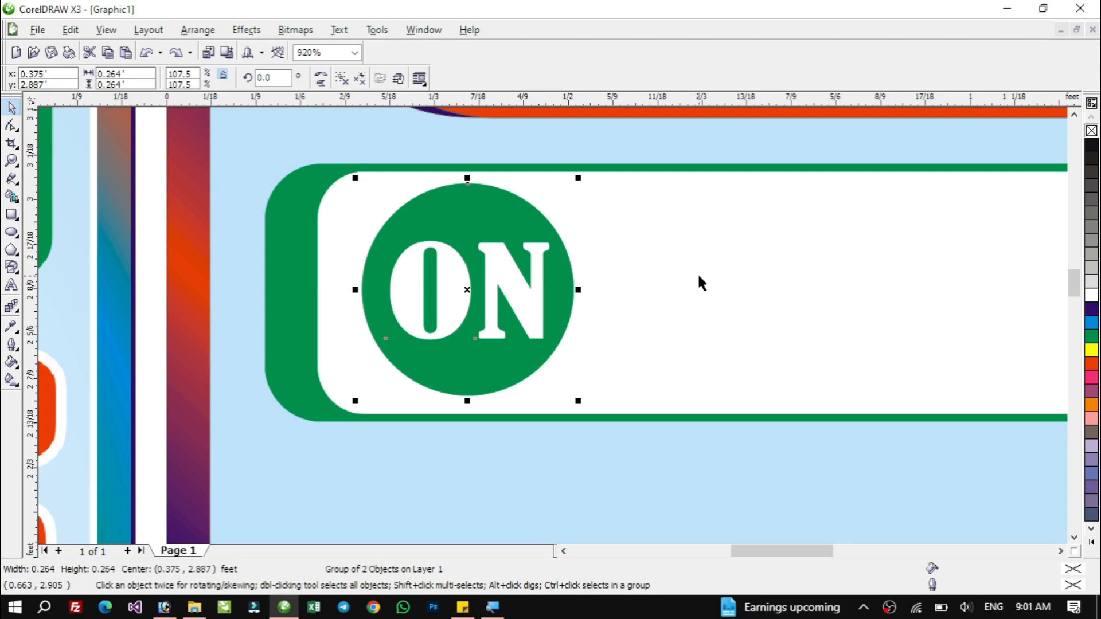
# Centre the ON badge vertically on the rounded rectangle.
pyautogui.keyDown('shift'); pyautogui.click(692, 251); pyautogui.keyUp('shift')
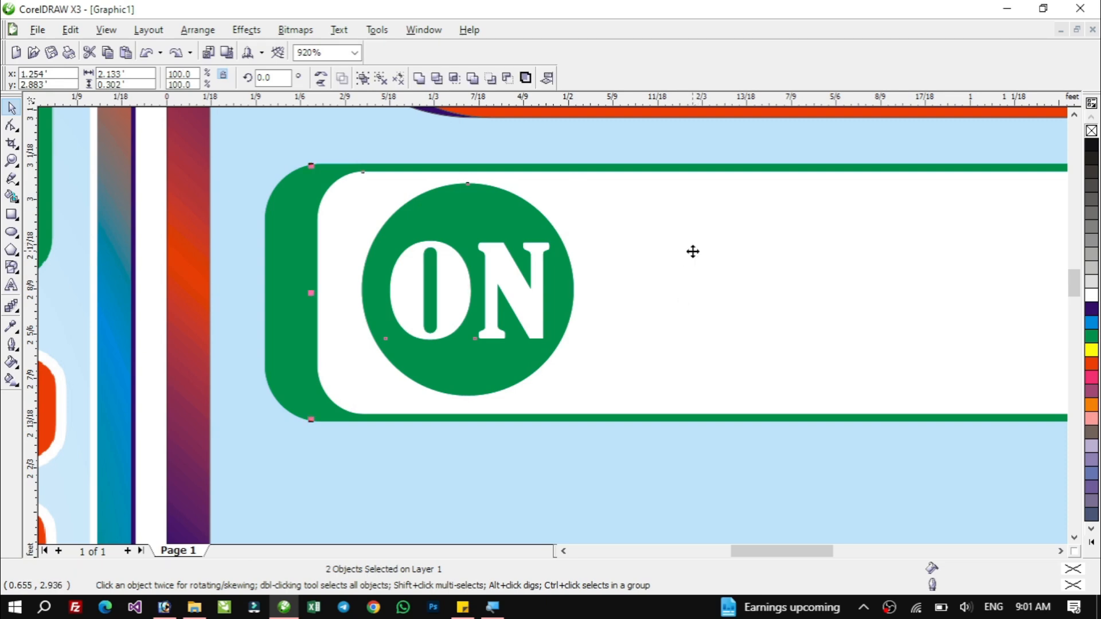
pyautogui.press('e')
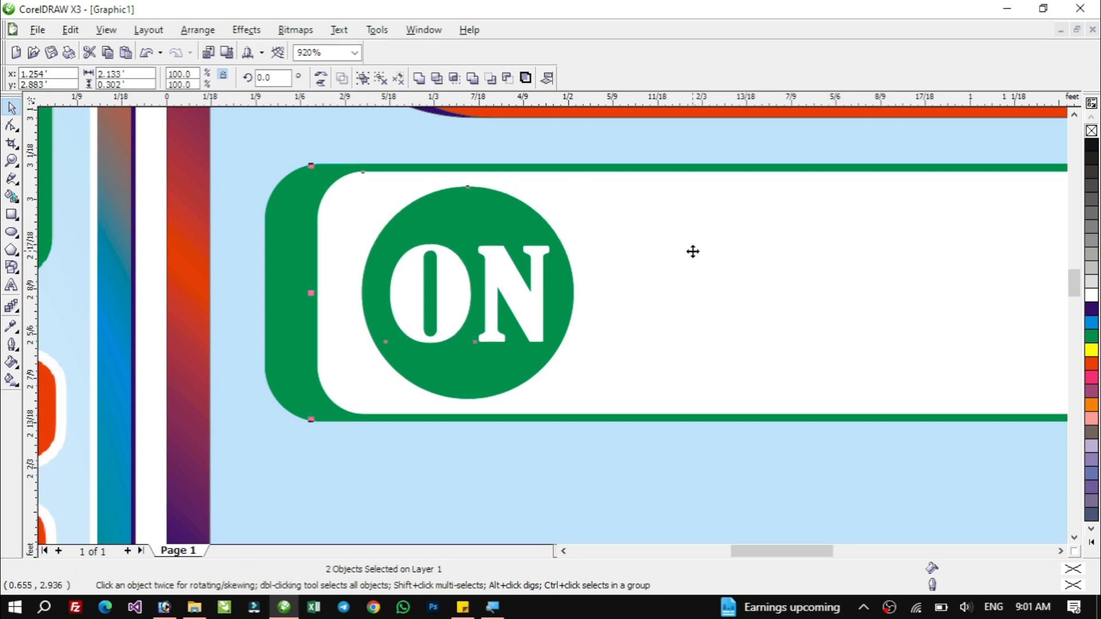
pyautogui.click(595, 469)
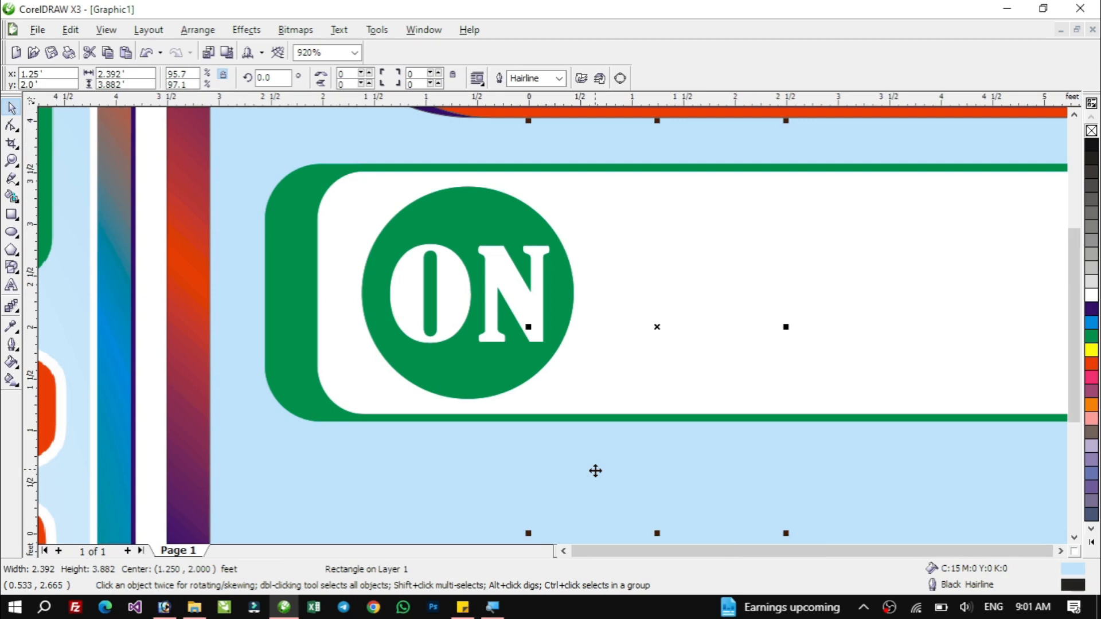
pyautogui.press('F4')
pyautogui.moveTo(311, 150); pyautogui.dragTo(831, 273)
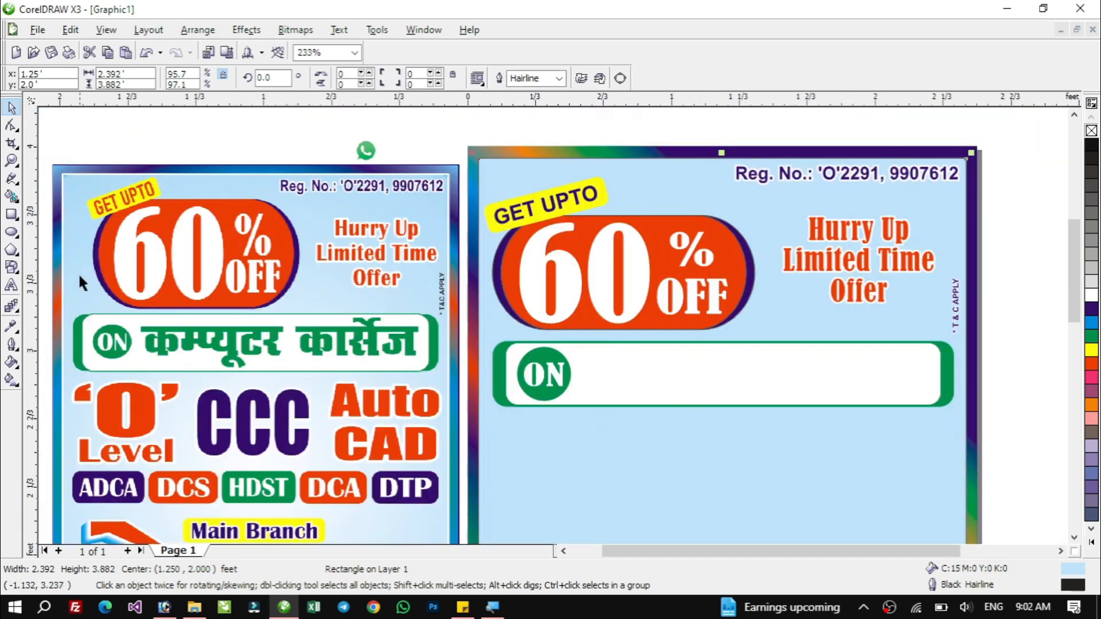
# Add the text "dEI;wVj dkslZt" below the rounded box and set its font to Abbasi A03.
pyautogui.click(12, 286)
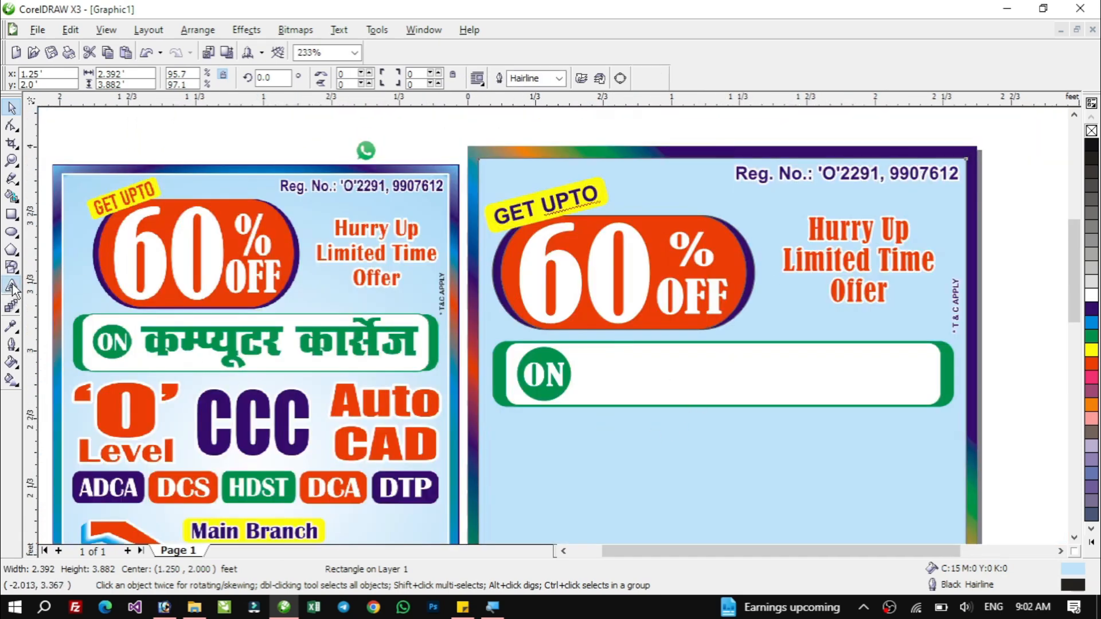
pyautogui.click(592, 449)
pyautogui.write('d')
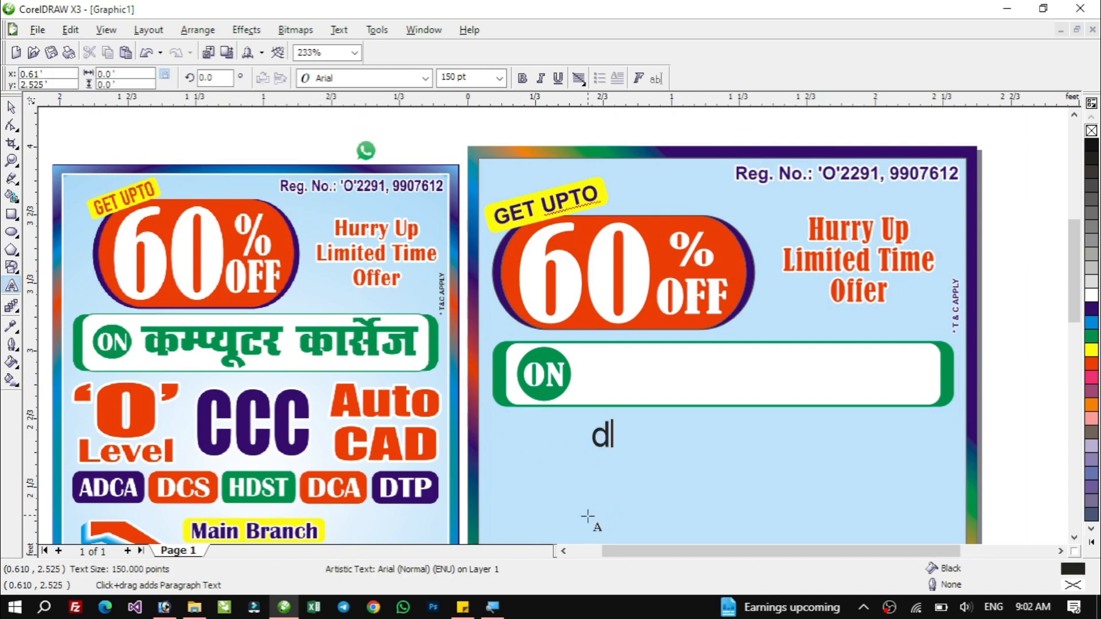
pyautogui.write('EI;wVj dk')
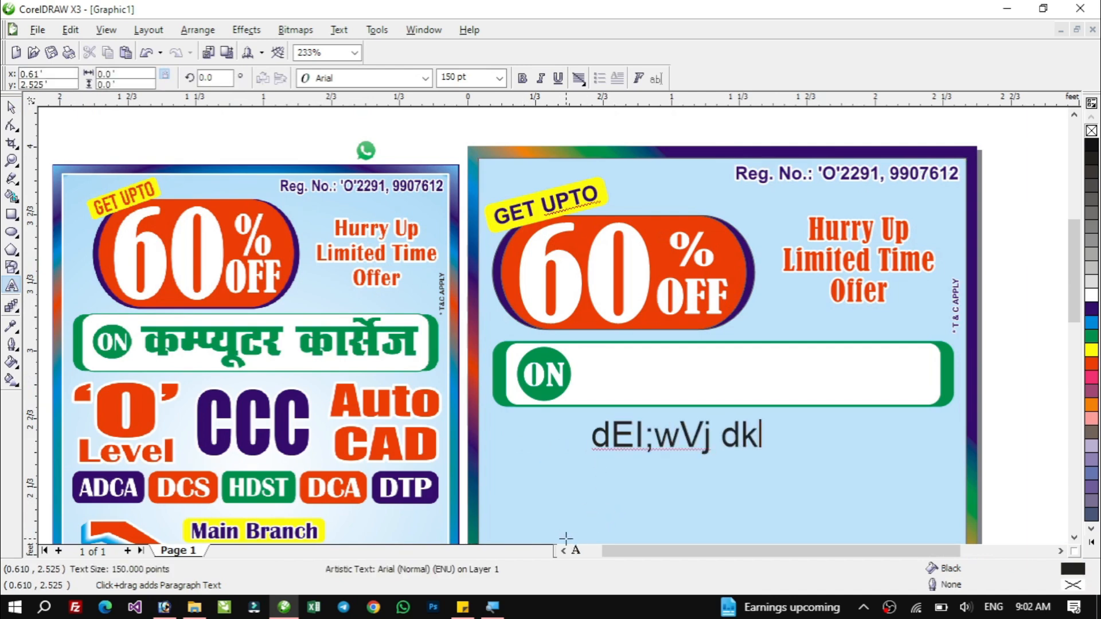
pyautogui.write('slsZ')
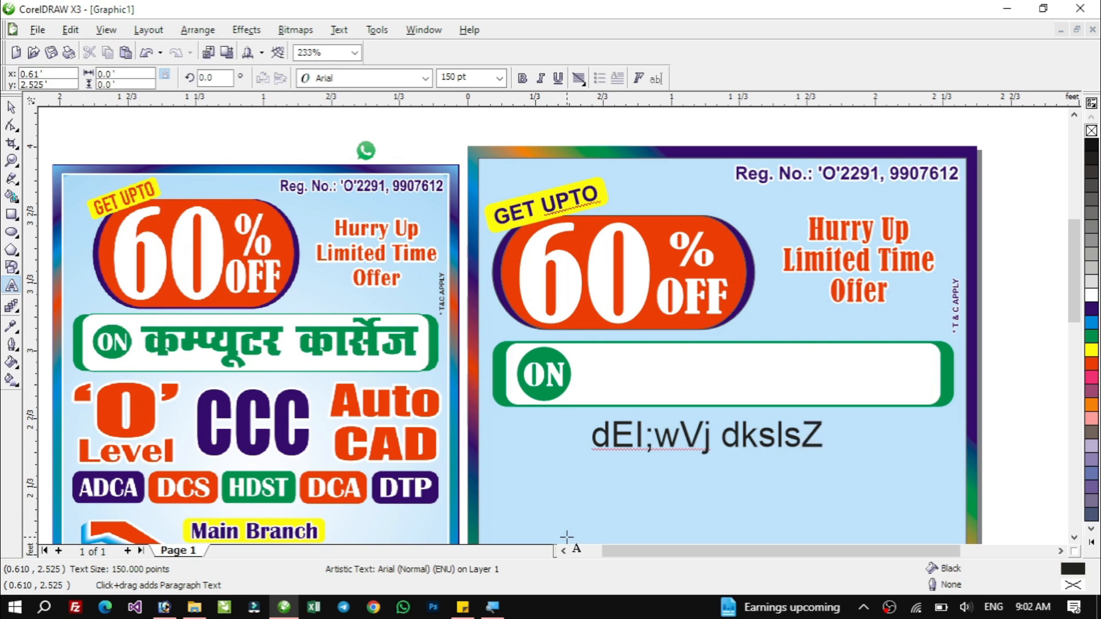
pyautogui.write('t')
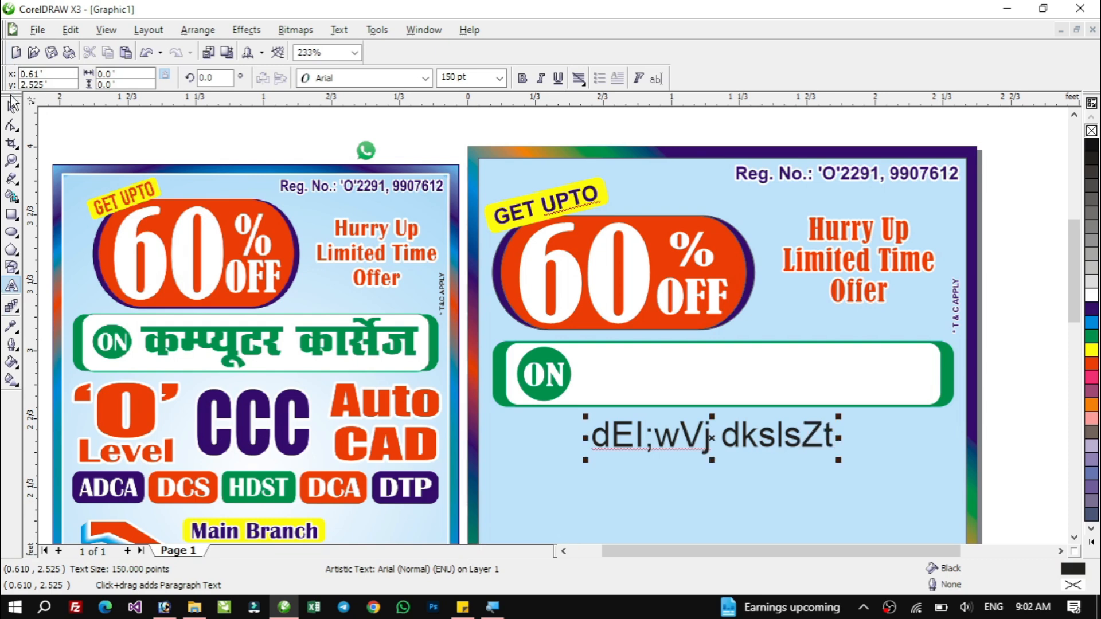
pyautogui.click(11, 108)
pyautogui.click(425, 78)
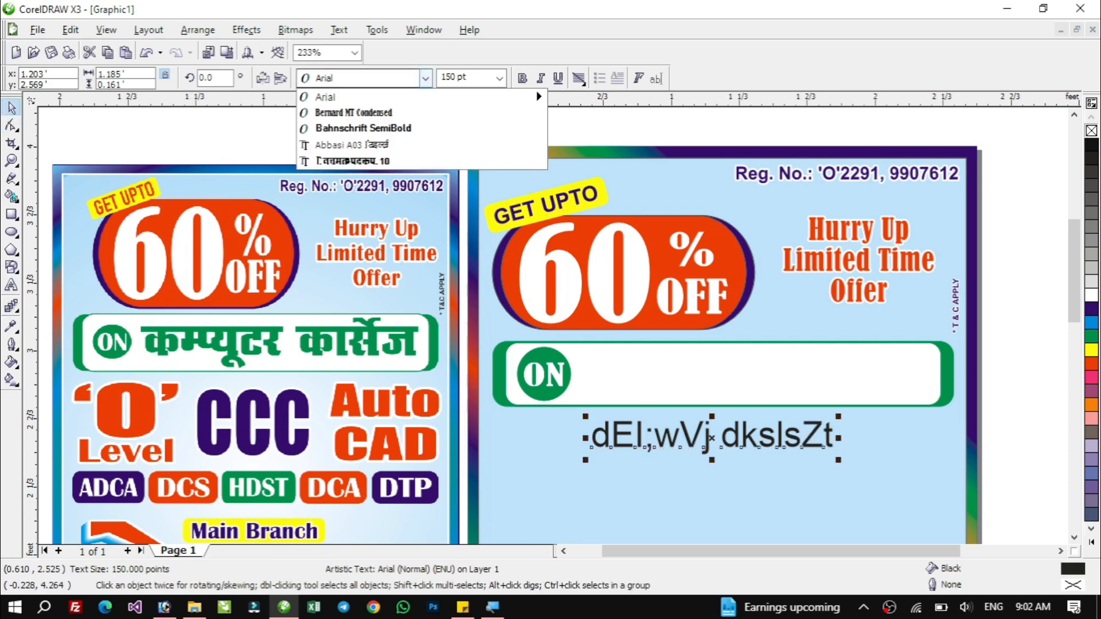
pyautogui.click(418, 145)
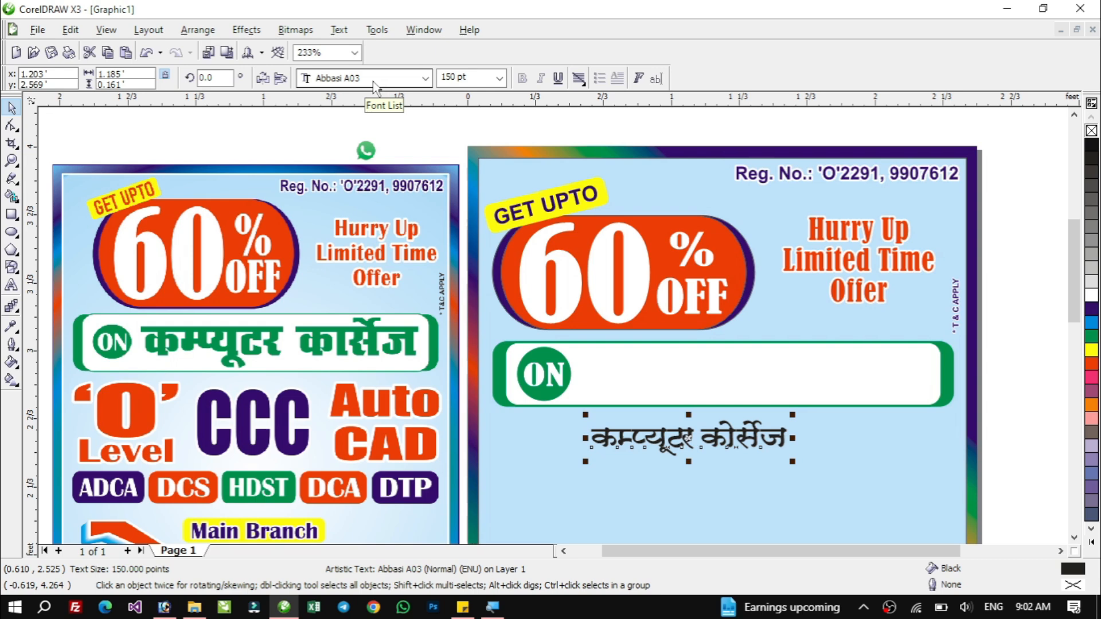
# Enlarge the Hindi text and stretch it to fill the rounded box beside the ON badge.
pyautogui.moveTo(792, 414); pyautogui.dragTo(889, 365)
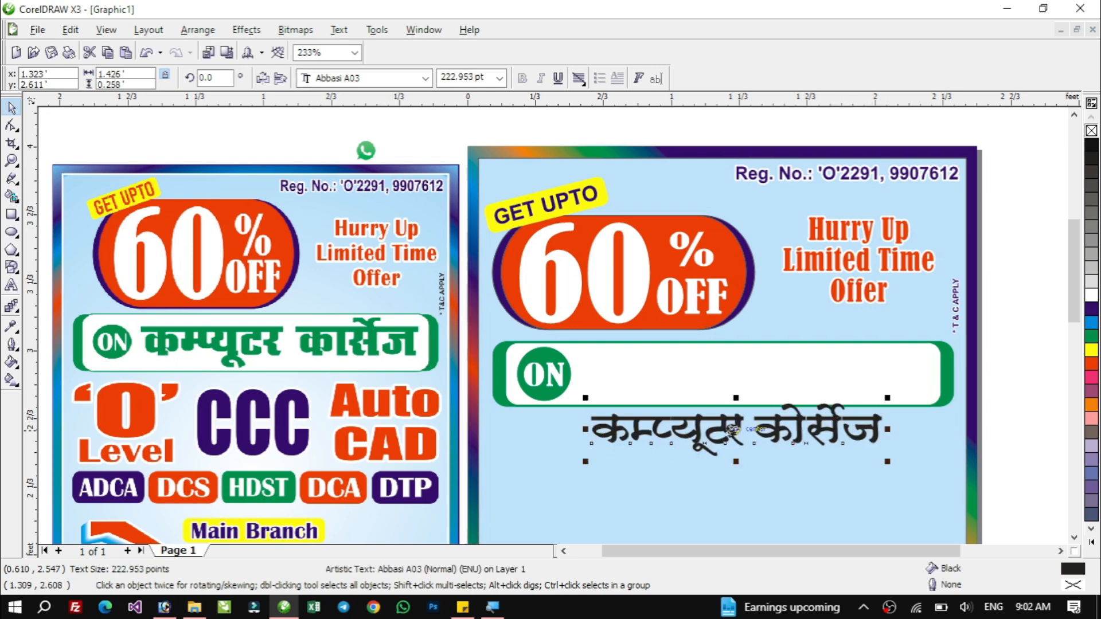
pyautogui.moveTo(732, 429); pyautogui.dragTo(713, 375)
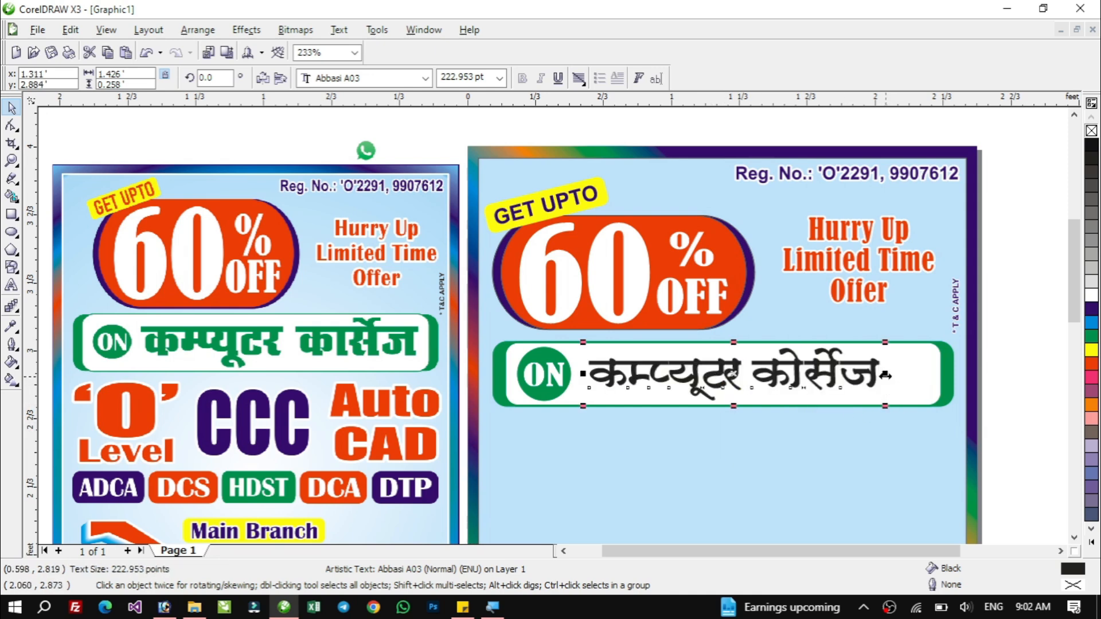
pyautogui.moveTo(886, 374); pyautogui.dragTo(925, 374)
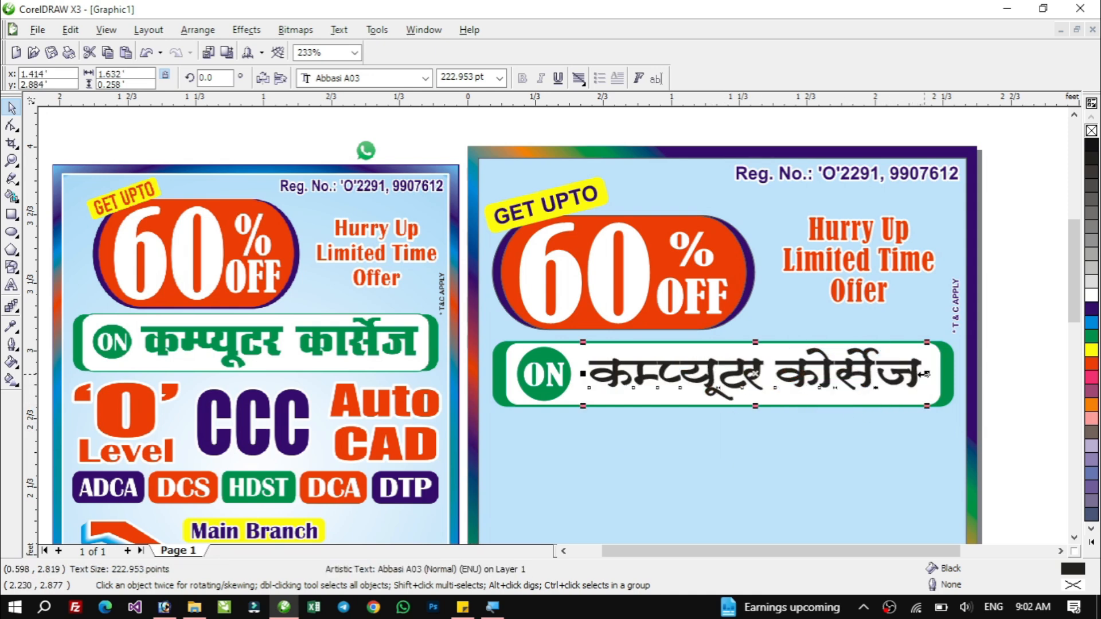
pyautogui.moveTo(583, 374); pyautogui.dragTo(576, 374)
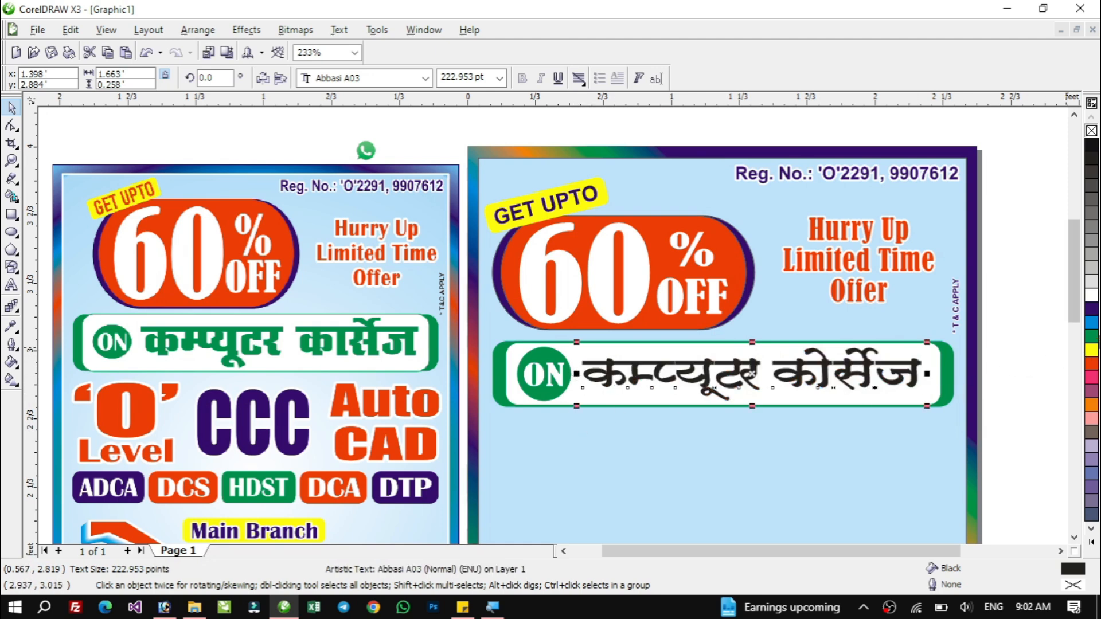
# Colour the Hindi course text green.
pyautogui.click(1091, 336)
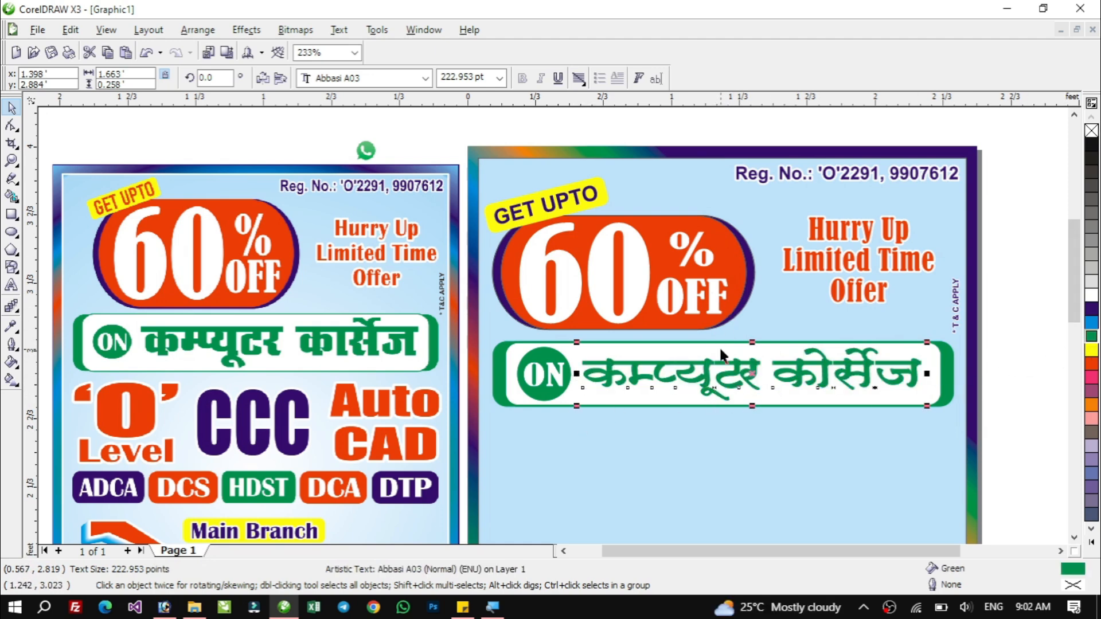
pyautogui.keyDown('shift'); pyautogui.click(514, 382); pyautogui.keyUp('shift')
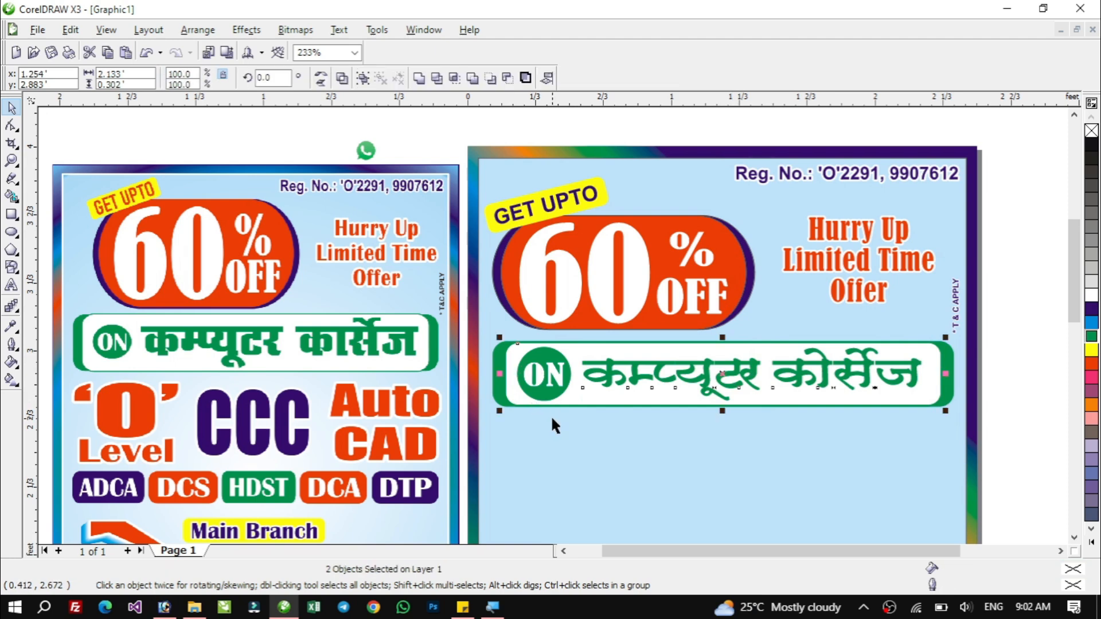
pyautogui.click(1036, 347)
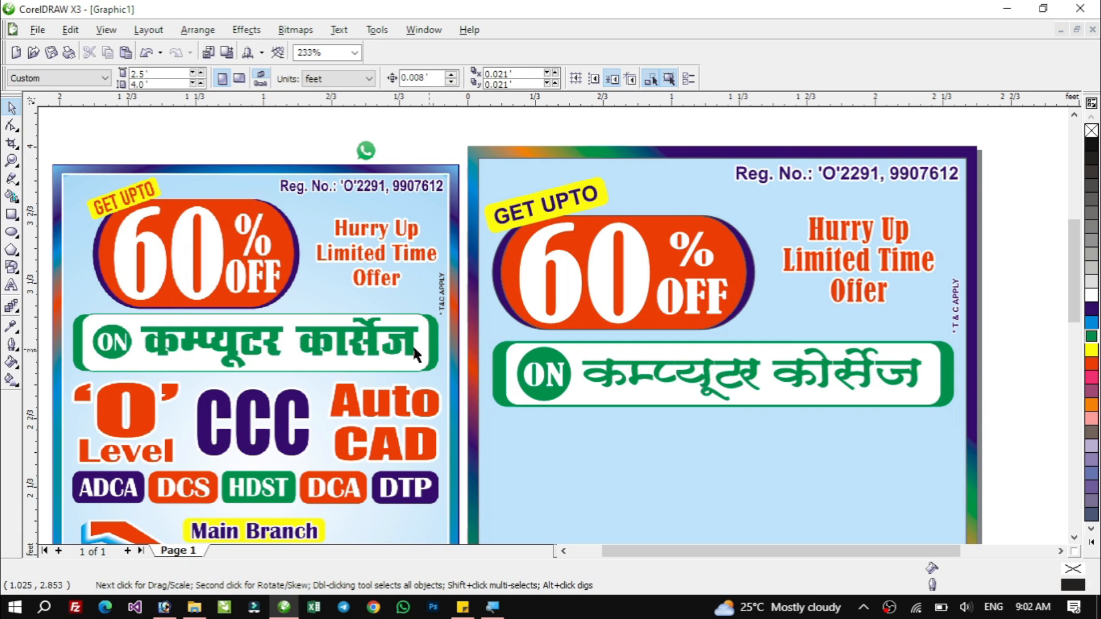
# Change the Hindi text's font to A-SuperHindi-10.
pyautogui.click(613, 379)
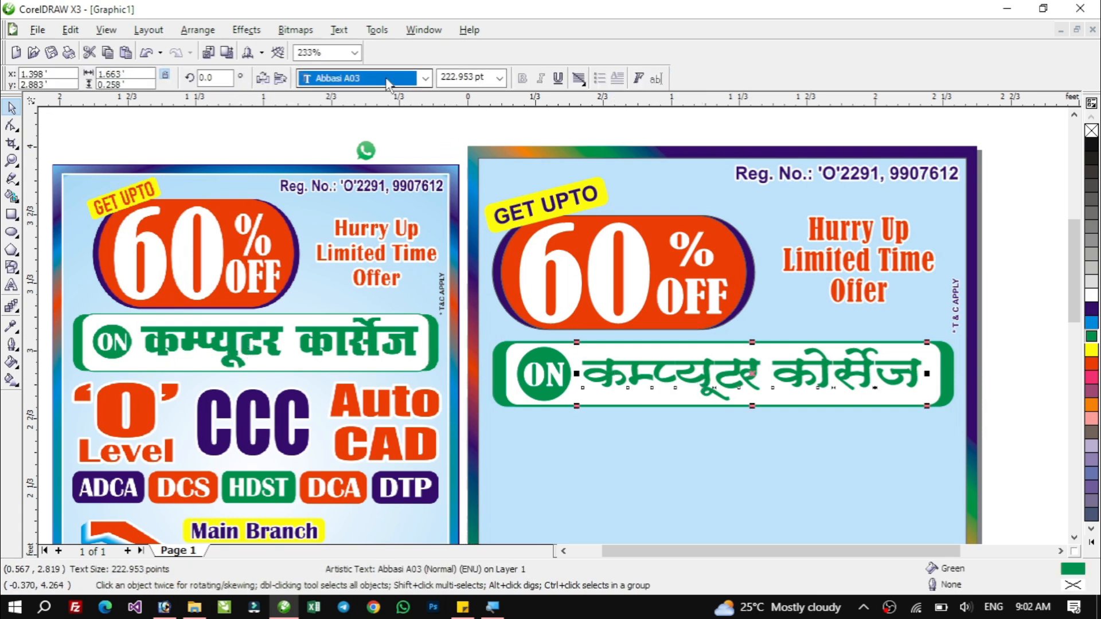
pyautogui.click(392, 79)
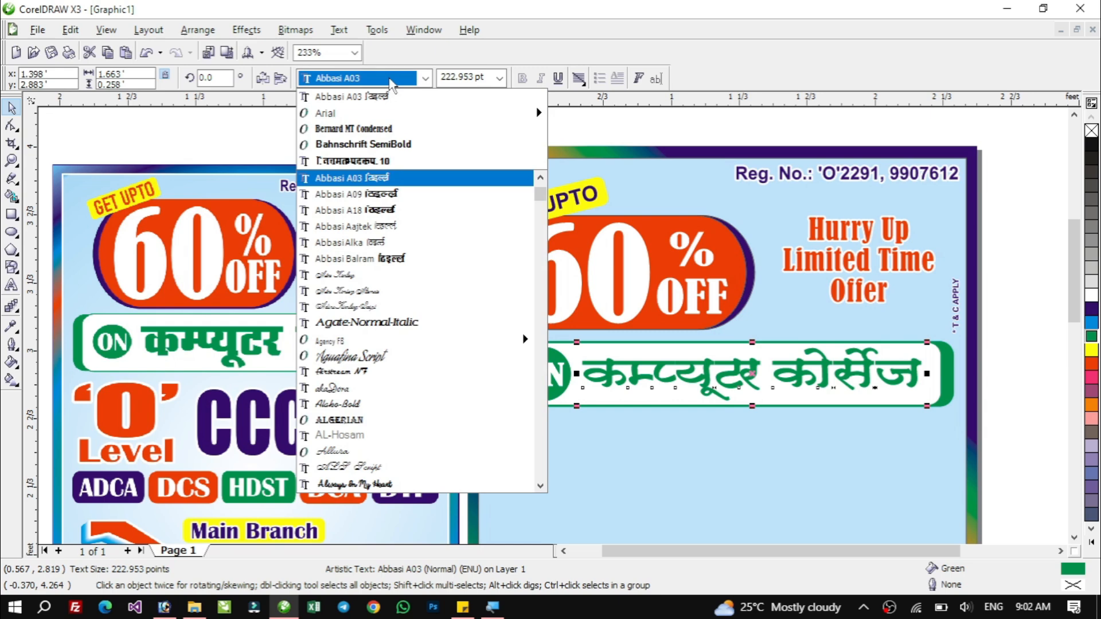
pyautogui.write('A-SuperHindi-1')
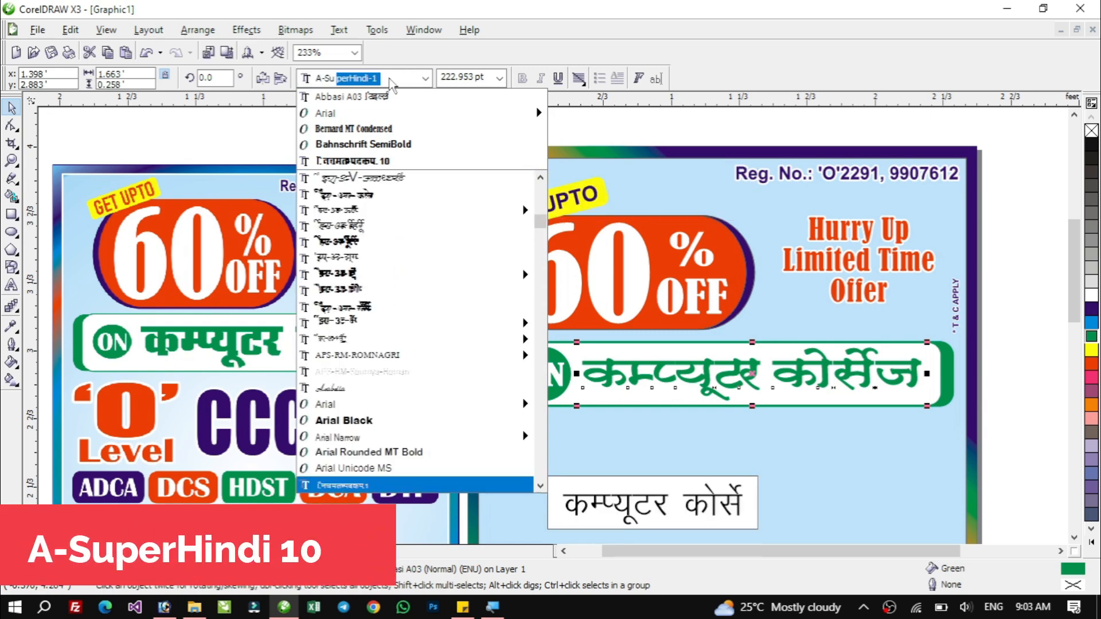
pyautogui.click(540, 487)
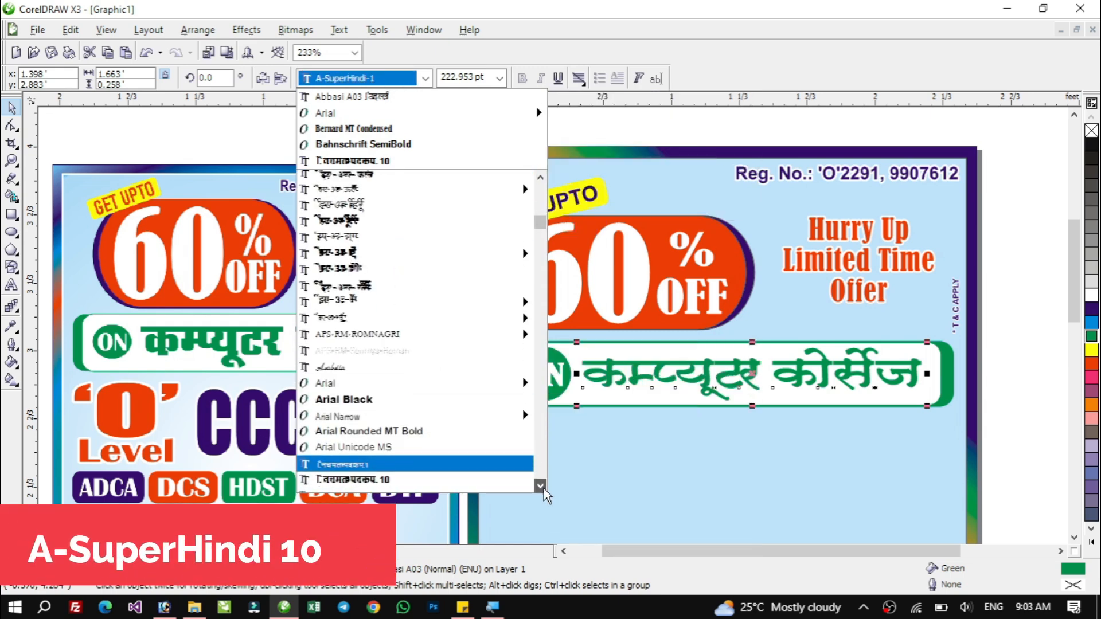
pyautogui.click(543, 488)
pyautogui.click(543, 488)
pyautogui.click(543, 488)
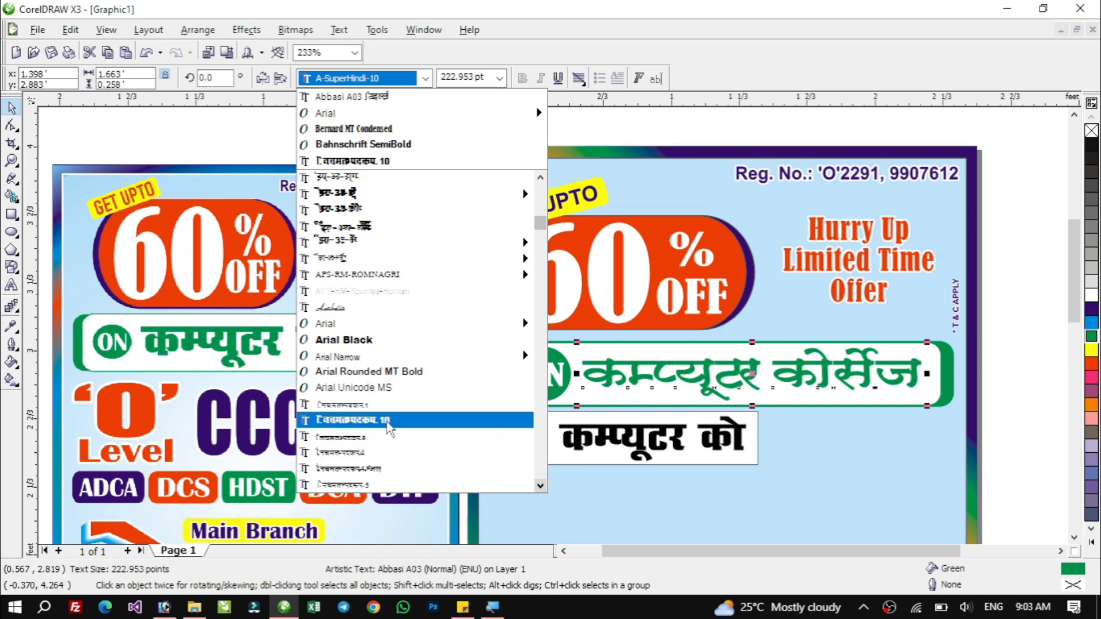
pyautogui.click(389, 422)
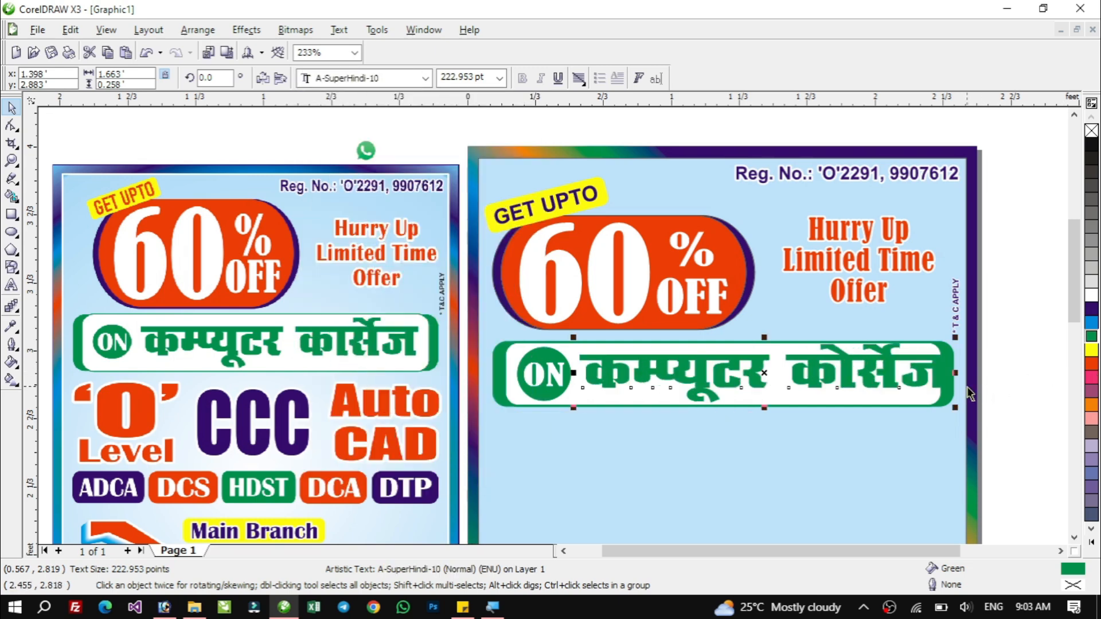
# Shrink the Hindi text slightly to fit the box and centre it vertically on the rounded rectangle.
pyautogui.moveTo(955, 373); pyautogui.dragTo(932, 375)
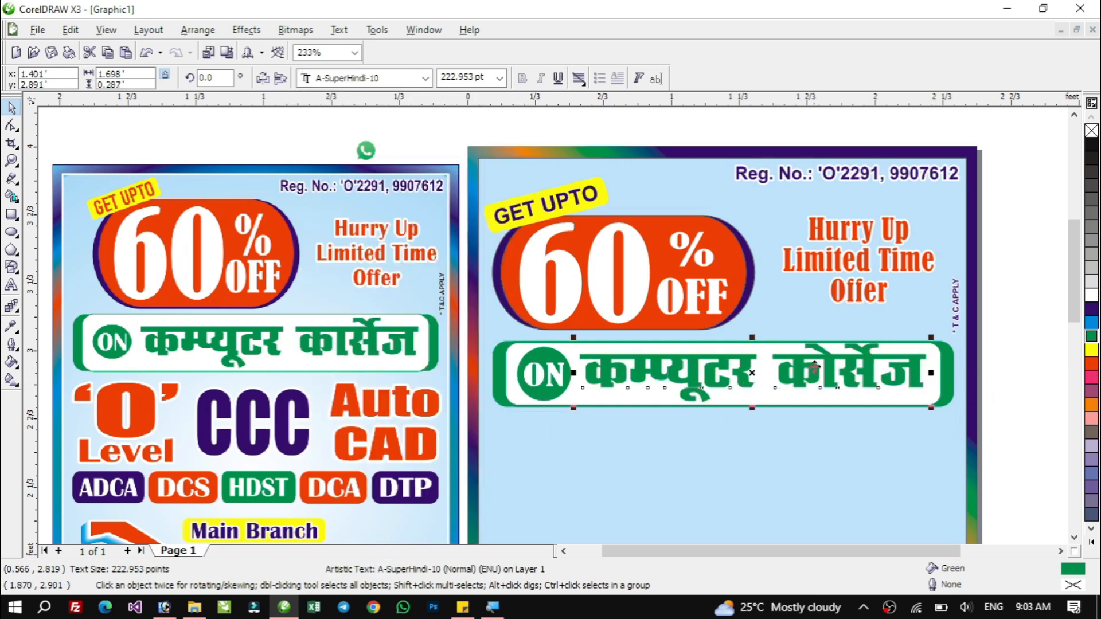
pyautogui.moveTo(754, 339); pyautogui.dragTo(769, 343)
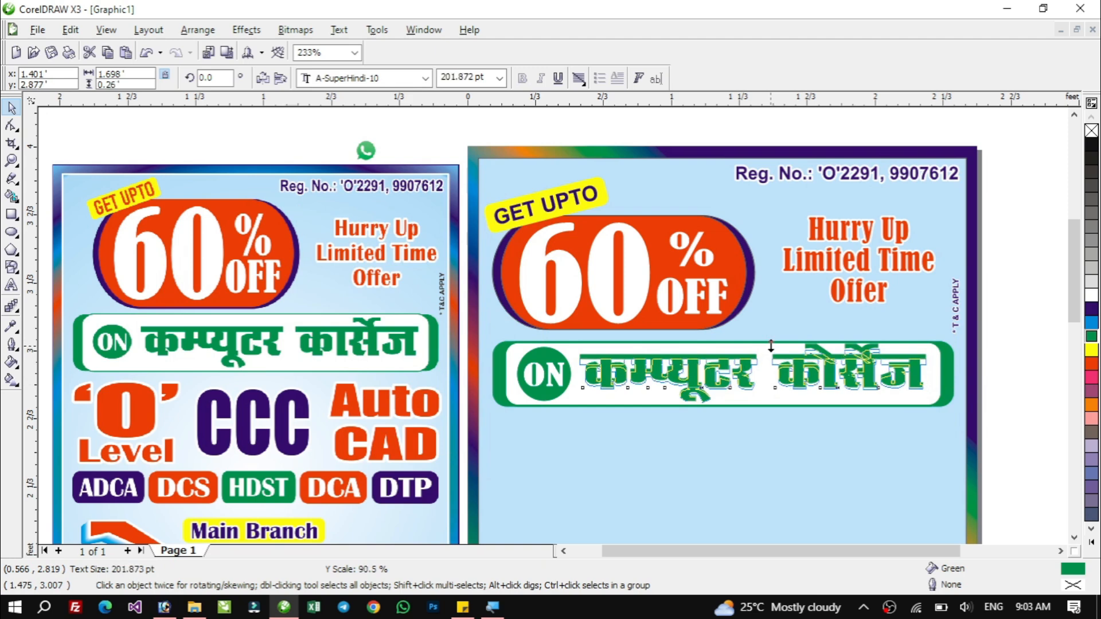
pyautogui.keyDown('shift'); pyautogui.click(508, 361); pyautogui.keyUp('shift')
pyautogui.press('e')
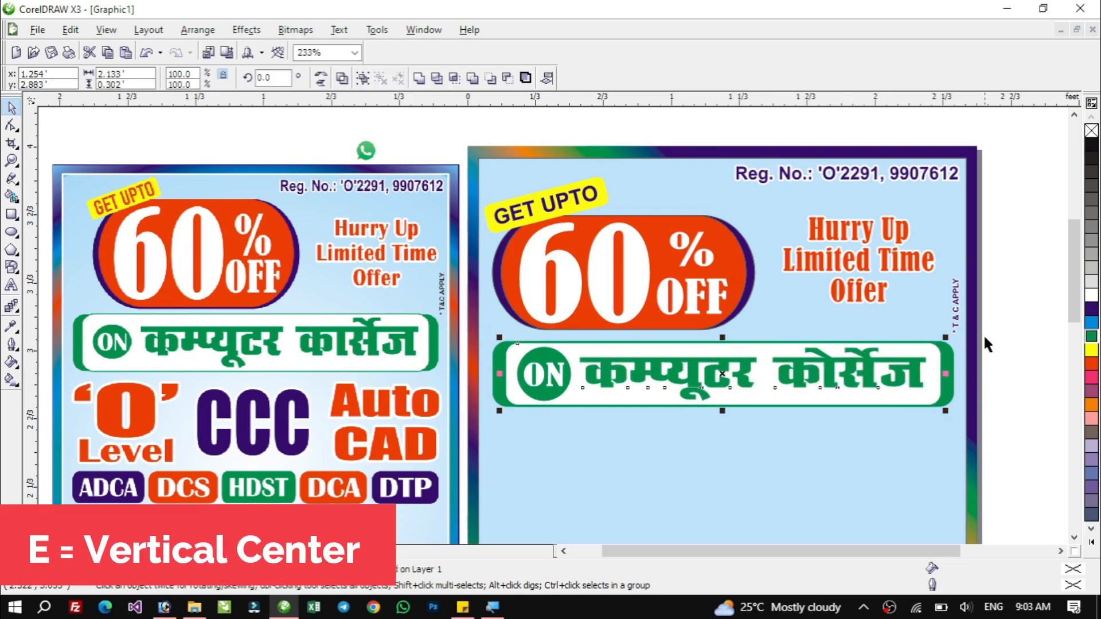
pyautogui.click(1010, 319)
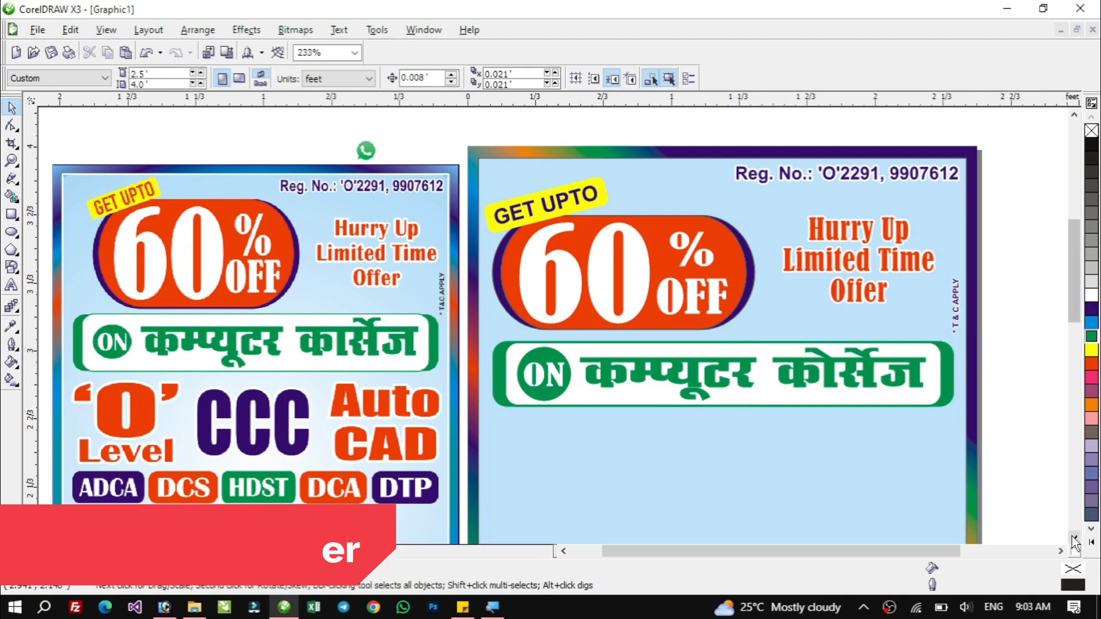
# Type 'O' as new text below the course box.
pyautogui.scroll(-3, 1074, 542)
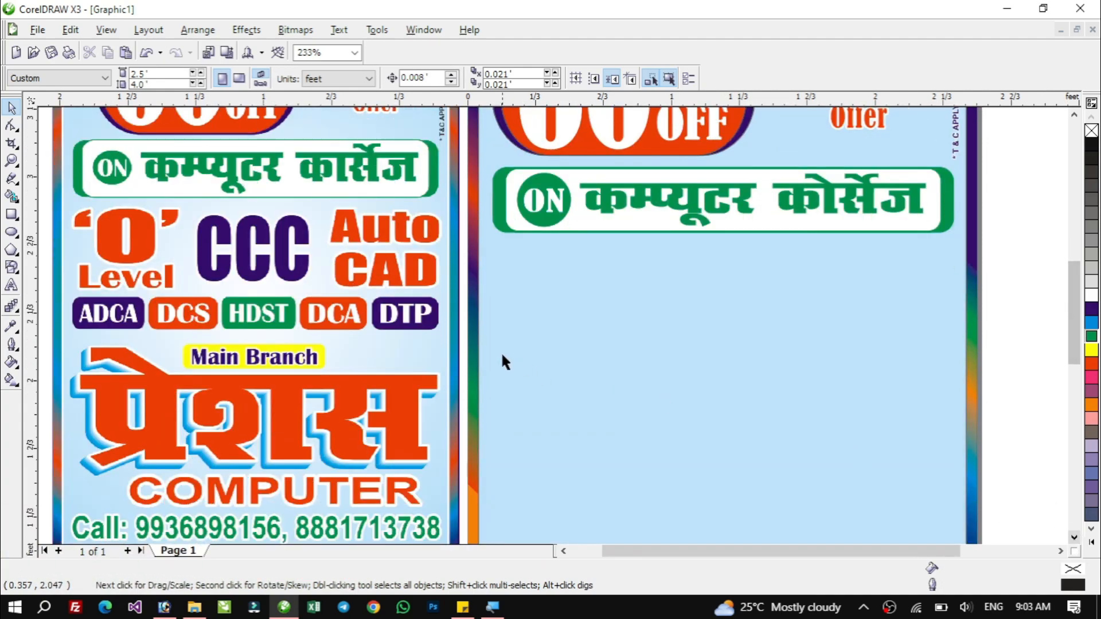
pyautogui.click(11, 285)
pyautogui.click(526, 268)
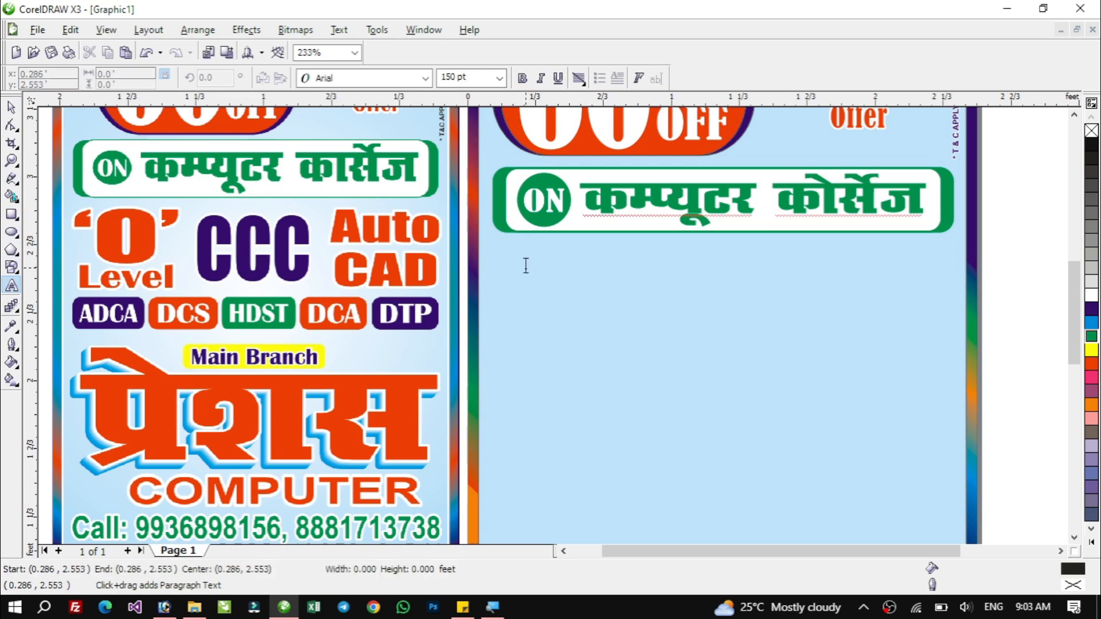
pyautogui.write('!')
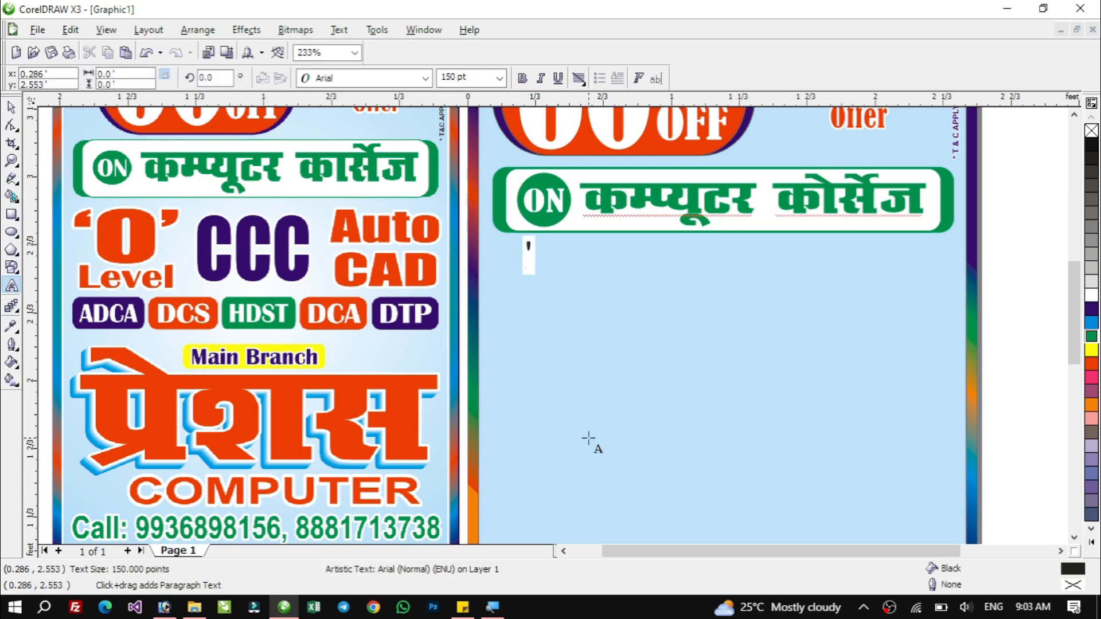
pyautogui.write("O'")
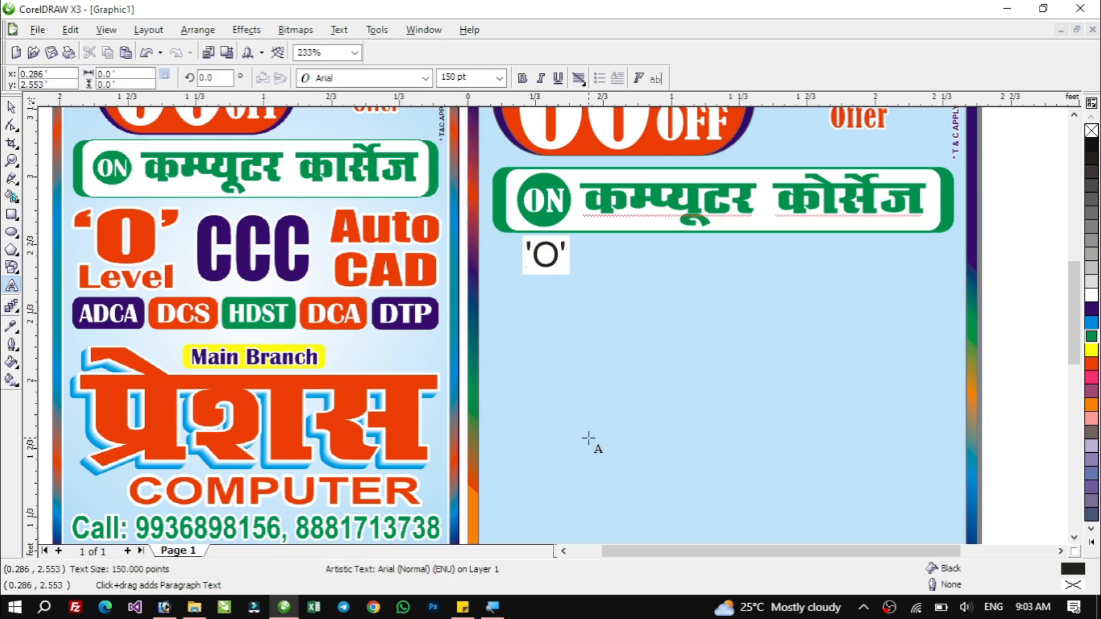
pyautogui.hotkey('ctrl', 'space')
# Enlarge the 'O' text and set its font to Bernard MT Condensed.
pyautogui.moveTo(521, 280); pyautogui.dragTo(482, 301)
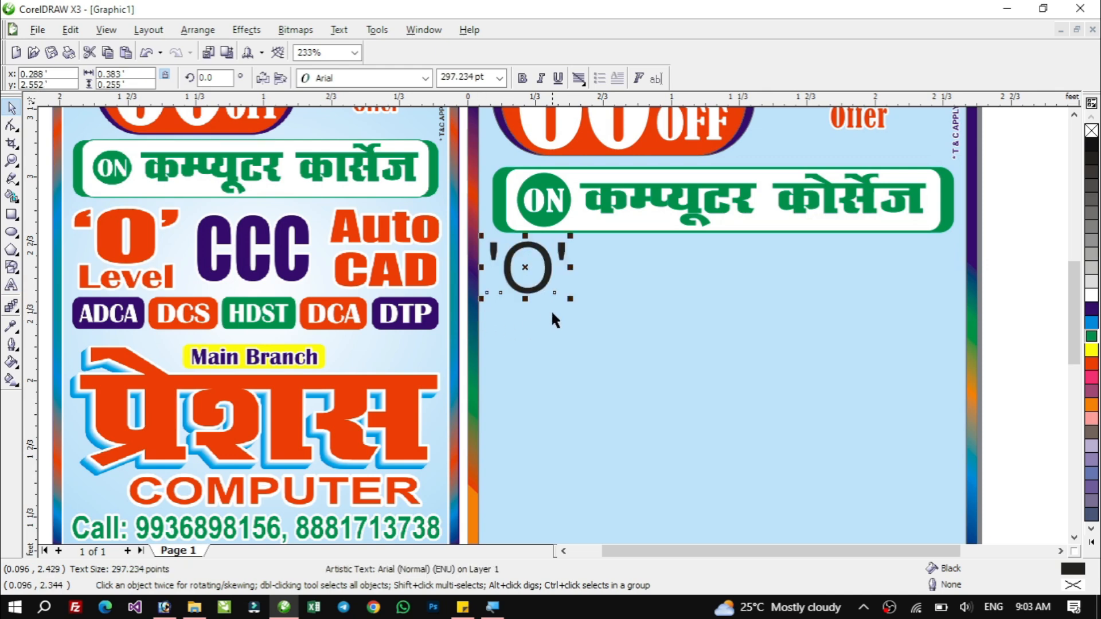
pyautogui.moveTo(572, 299); pyautogui.dragTo(612, 326)
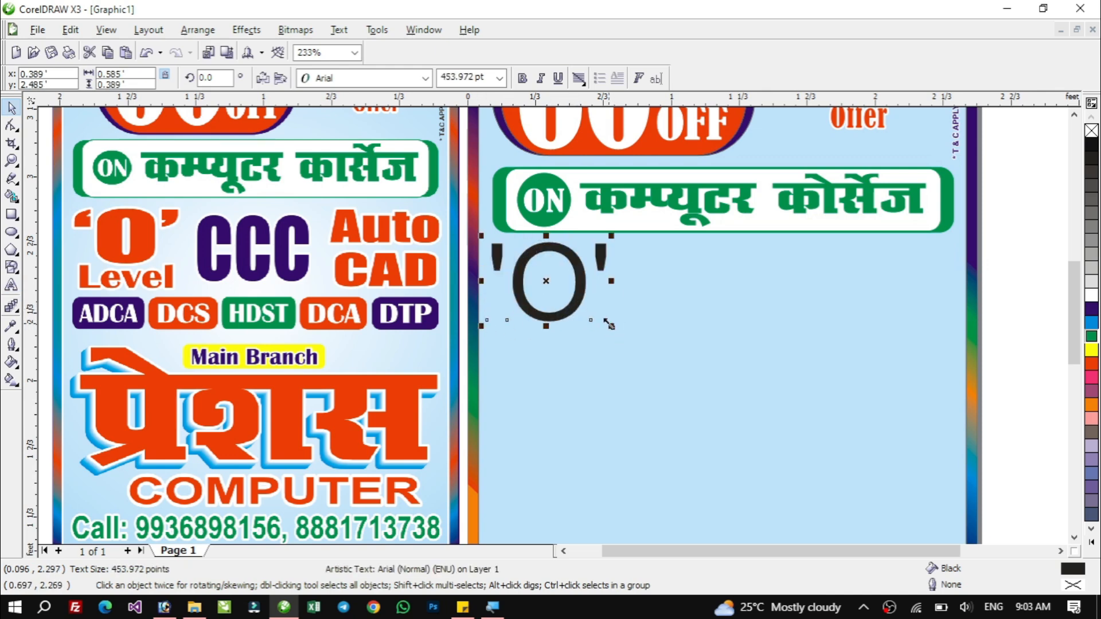
pyautogui.click(371, 80)
pyautogui.click(353, 144)
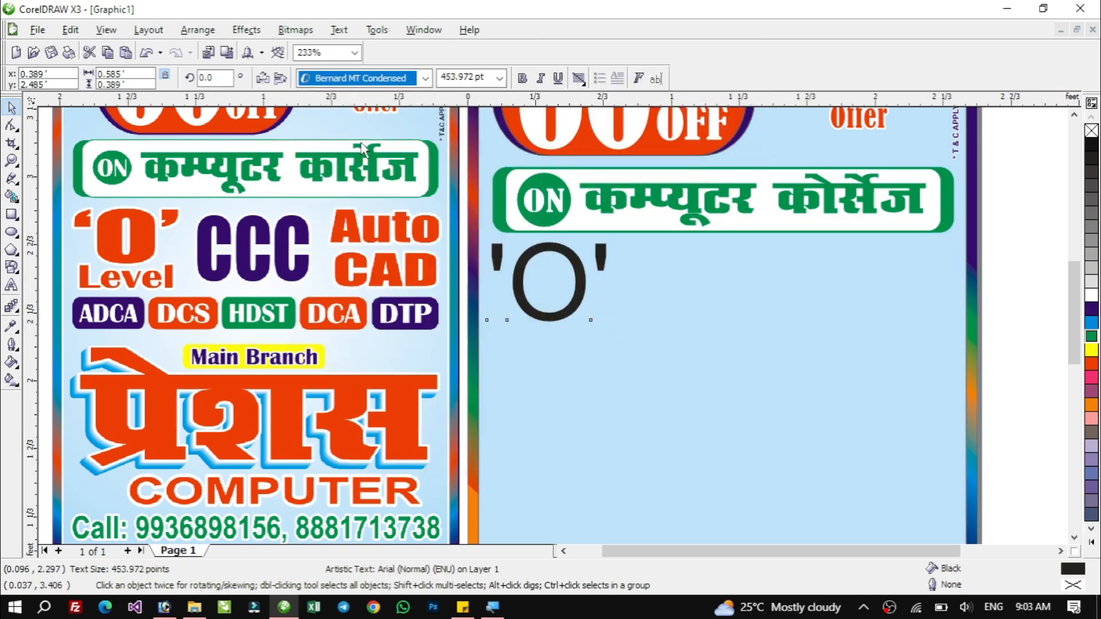
# Stretch the 'O' text taller and fill it red.
pyautogui.moveTo(597, 277); pyautogui.dragTo(575, 305)
pyautogui.click(1091, 367)
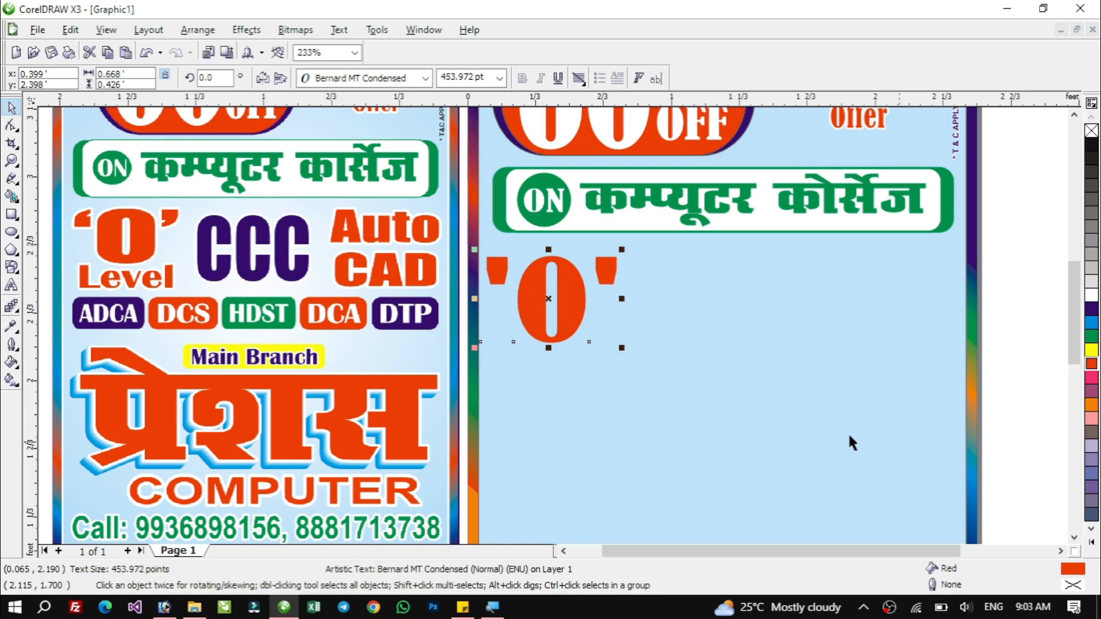
# Give the 'O' text a 16 pt white outline with round corners and caps, placed behind the fill and scaled with the image.
pyautogui.press('F12')
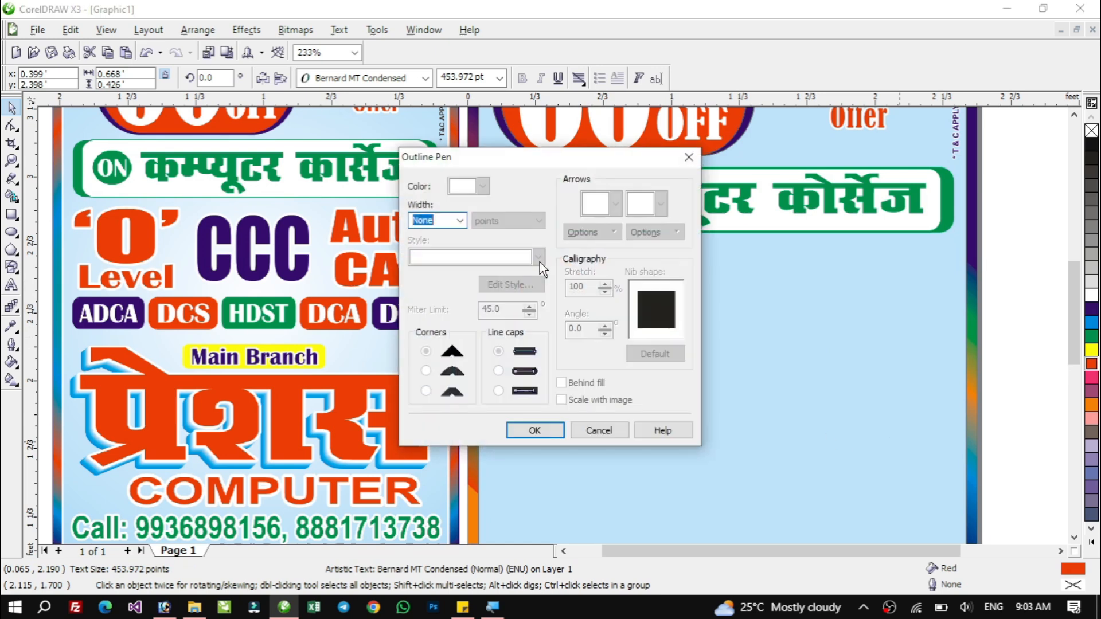
pyautogui.click(460, 221)
pyautogui.click(430, 309)
pyautogui.click(425, 371)
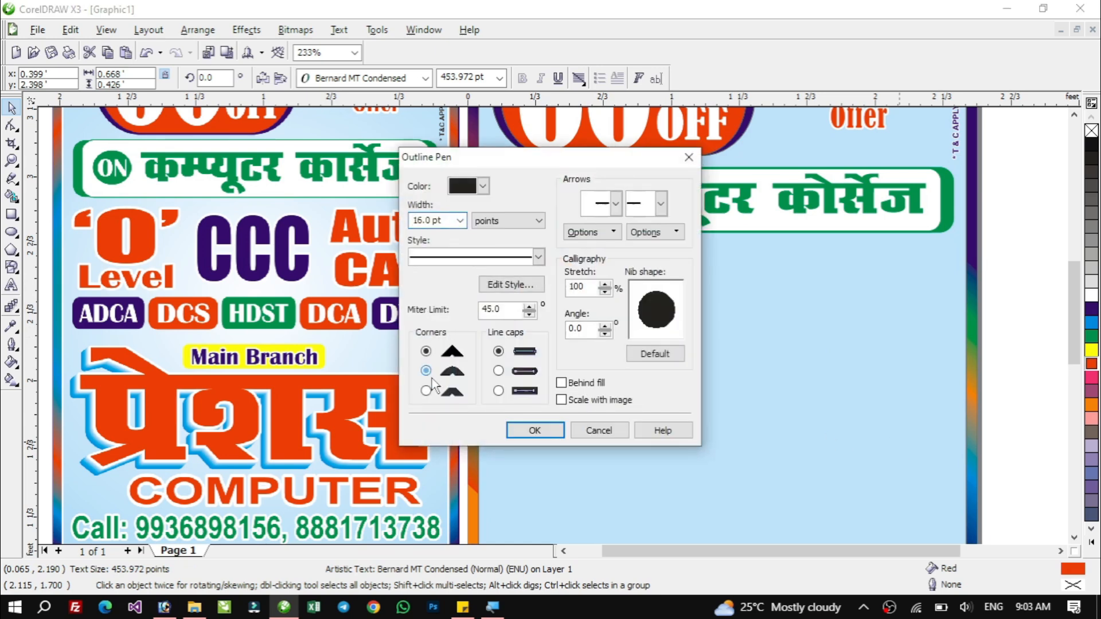
pyautogui.click(498, 371)
pyautogui.click(560, 383)
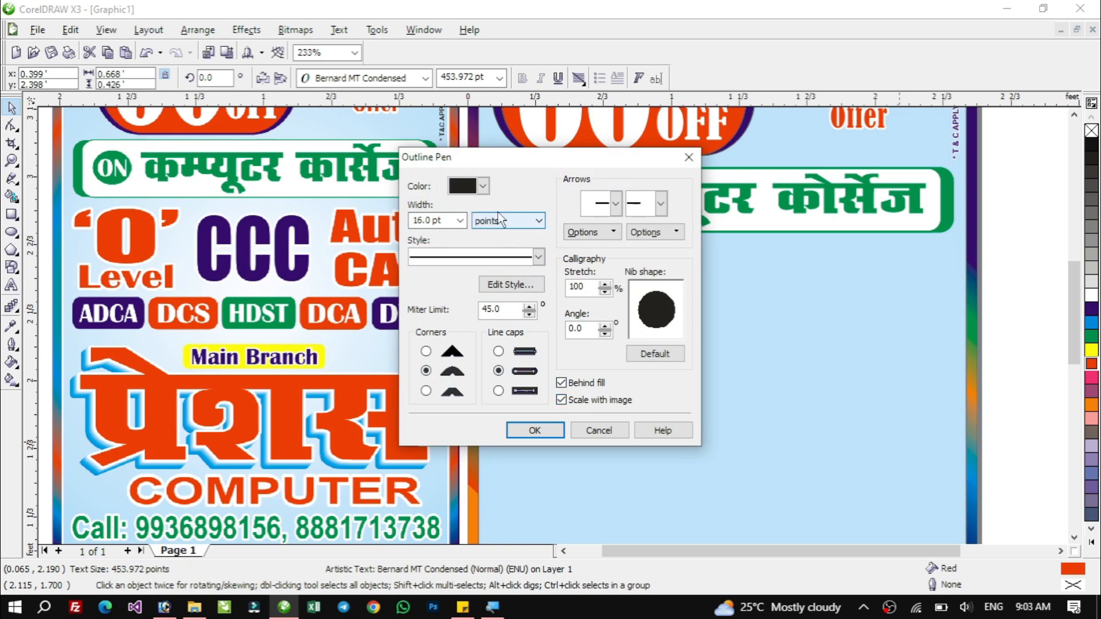
pyautogui.click(483, 186)
pyautogui.click(477, 216)
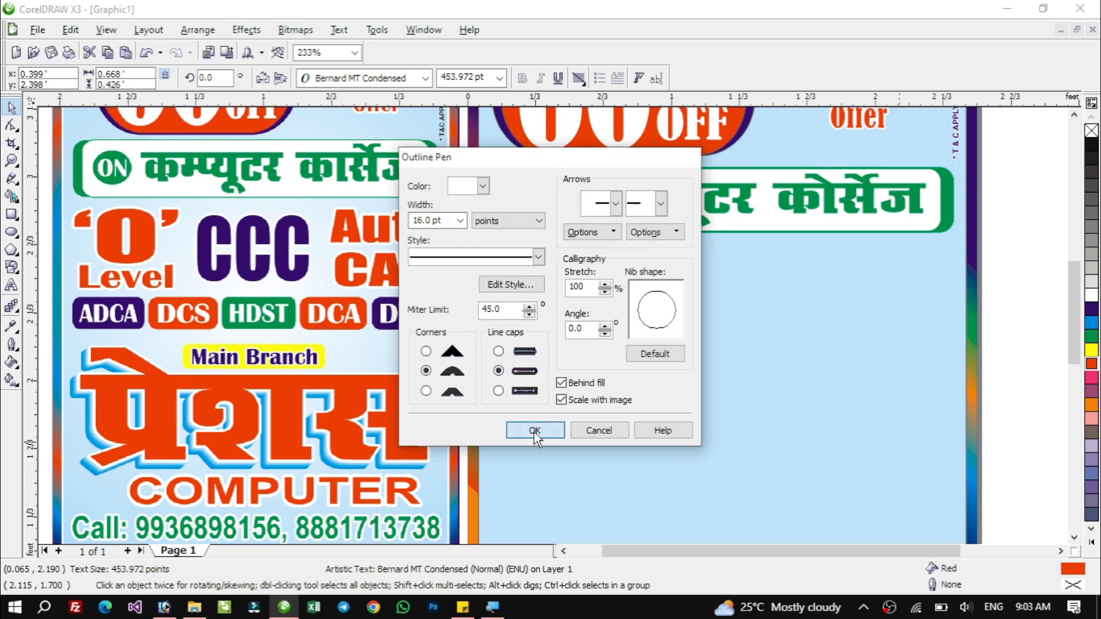
pyautogui.click(534, 430)
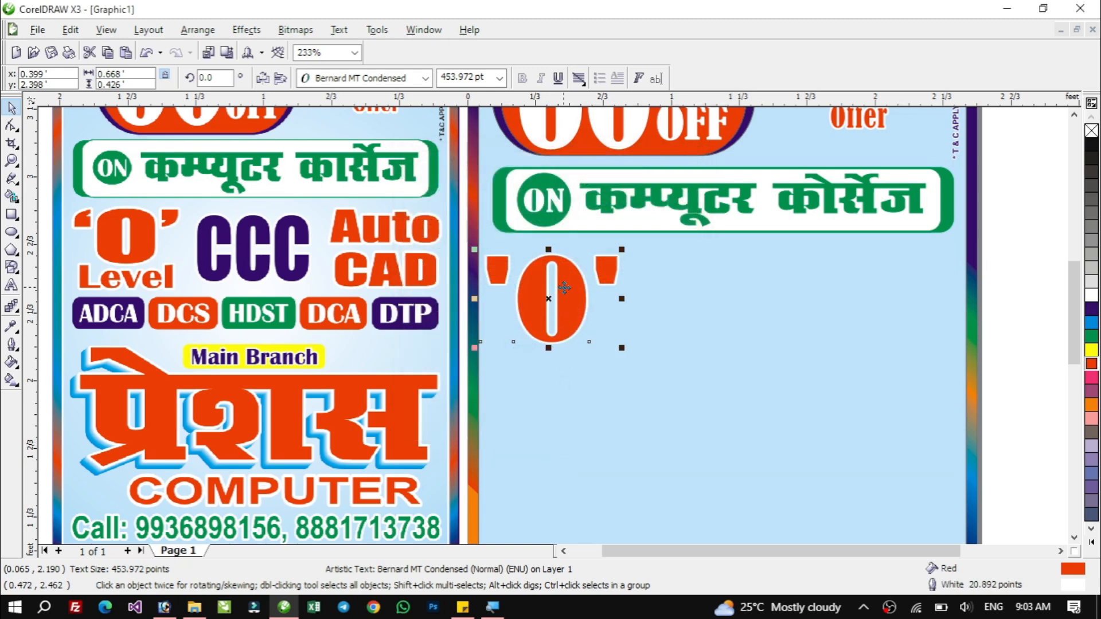
# Duplicate the 'O' text to its right and retype the copy as CCC.
pyautogui.moveTo(565, 288); pyautogui.dragTo(725, 299)
pyautogui.rightClick(725, 299)
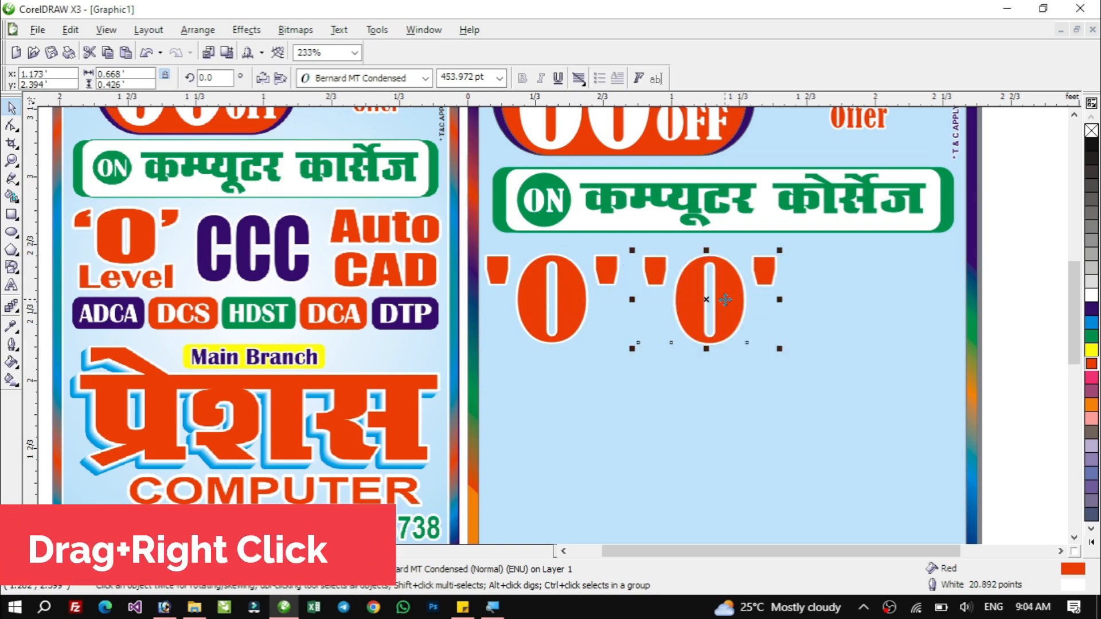
pyautogui.press('F8')
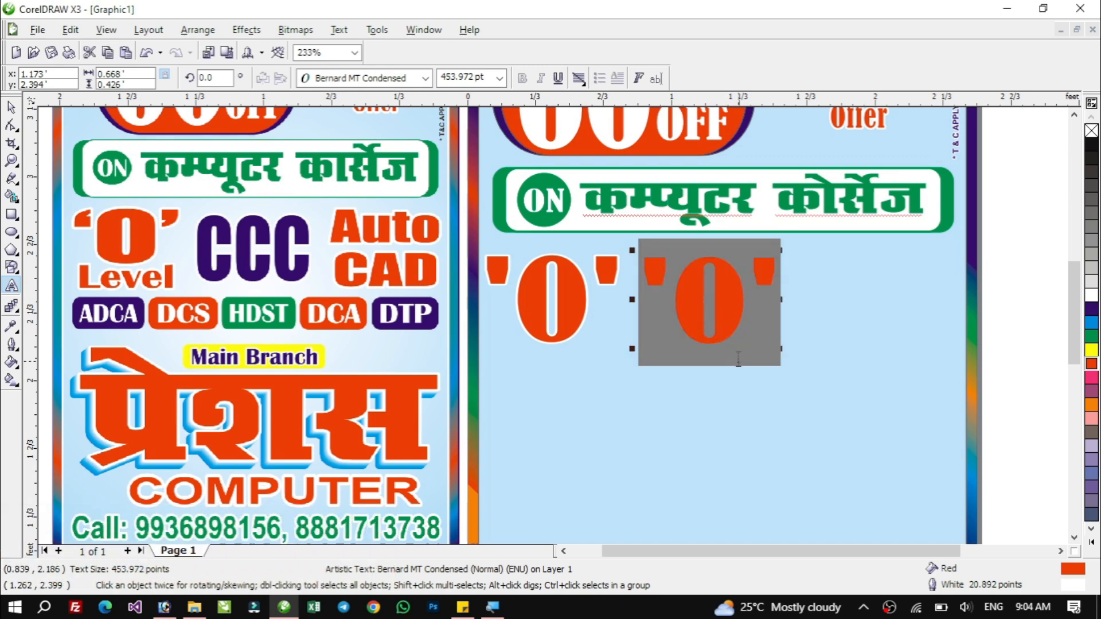
pyautogui.write('CCC')
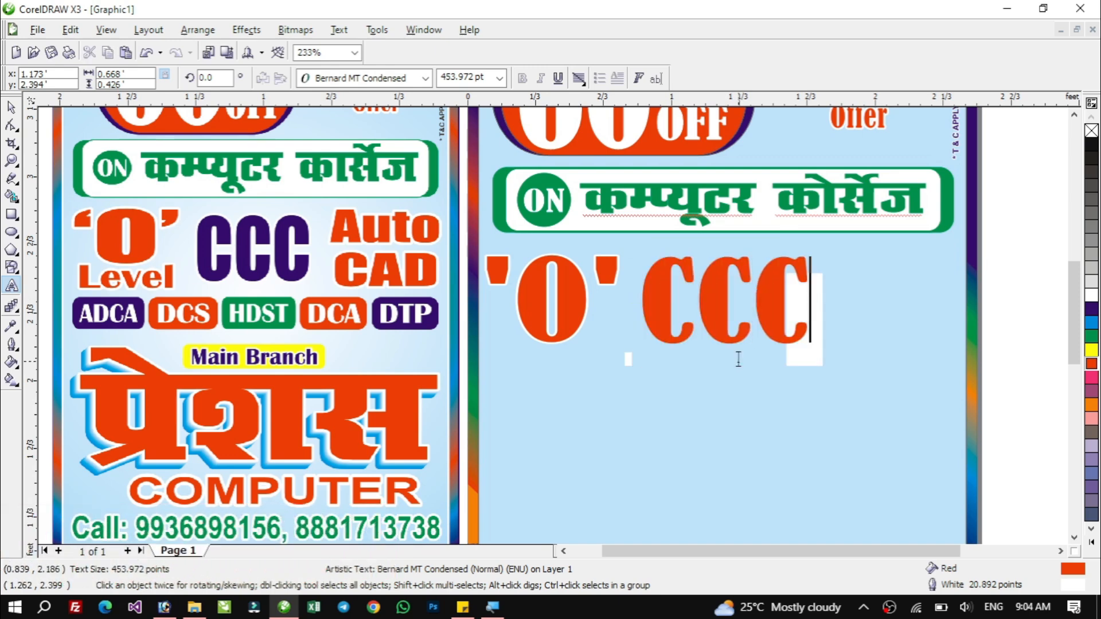
pyautogui.hotkey('ctrl', 'space')
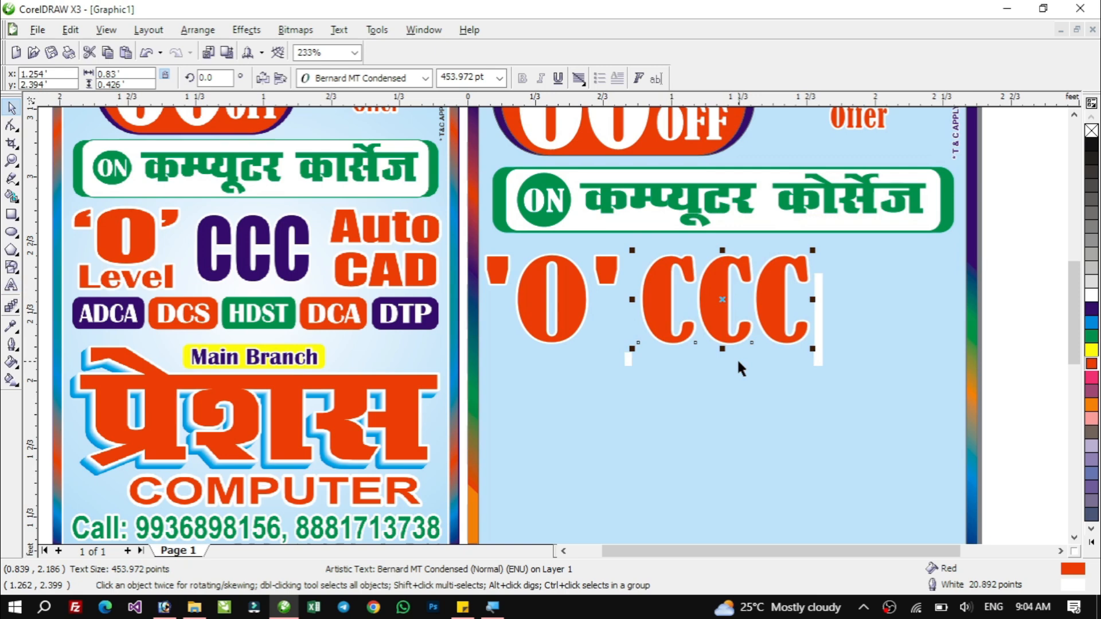
# Duplicate the CCC text further right and replace the copy's text with Auto.
pyautogui.moveTo(813, 299); pyautogui.dragTo(799, 310)
pyautogui.moveTo(634, 299); pyautogui.dragTo(838, 287)
pyautogui.rightClick(839, 288)
pyautogui.press('F8')
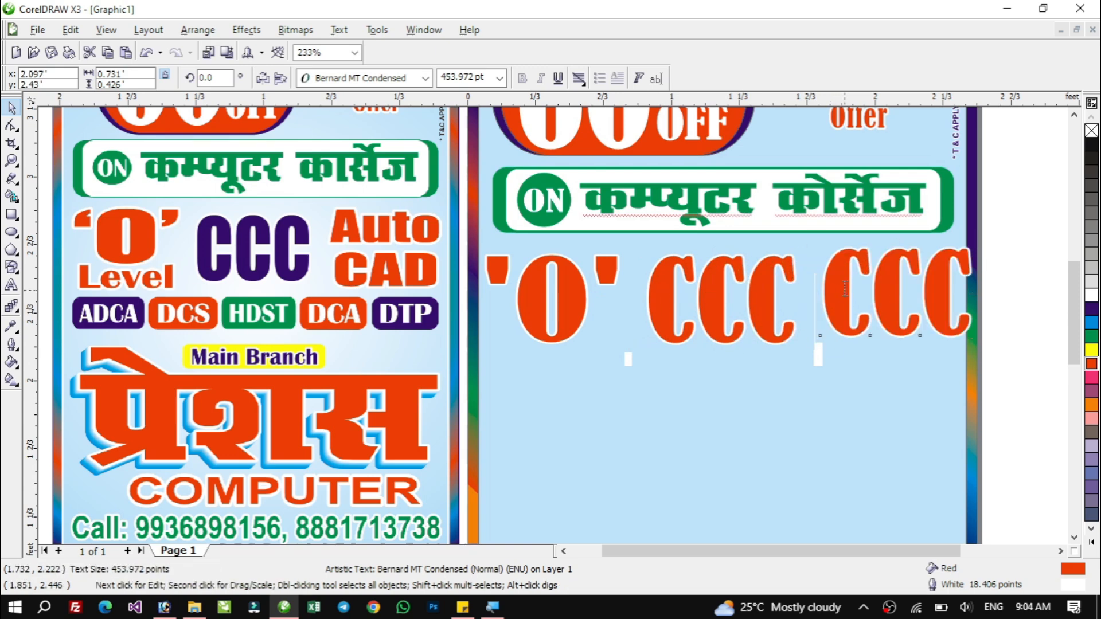
pyautogui.hotkey('ctrl', 'a')
pyautogui.write('Auto')
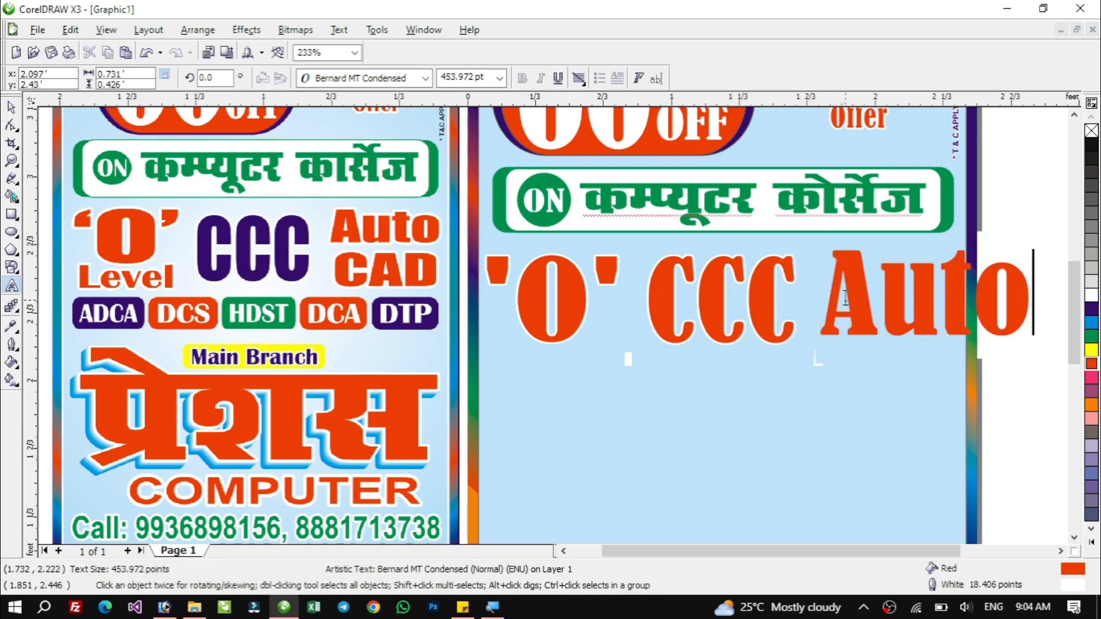
pyautogui.press('Escape')
pyautogui.hotkey('ctrl', 'space')
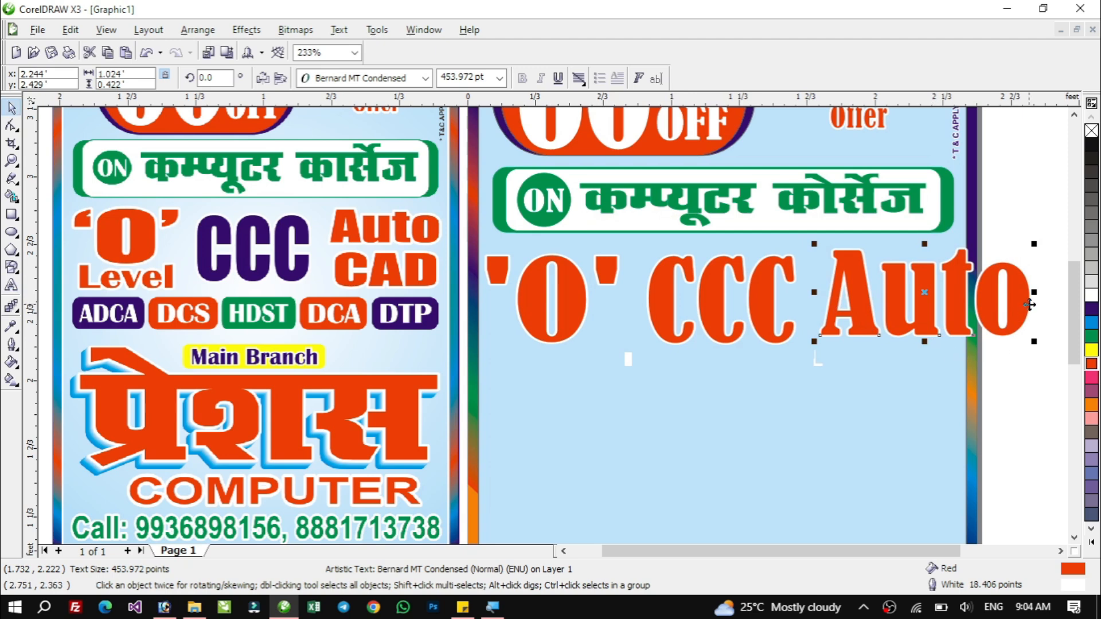
# Shrink the Auto text, place a copy beneath it and retype the copy as CAD.
pyautogui.moveTo(1035, 340); pyautogui.dragTo(907, 341)
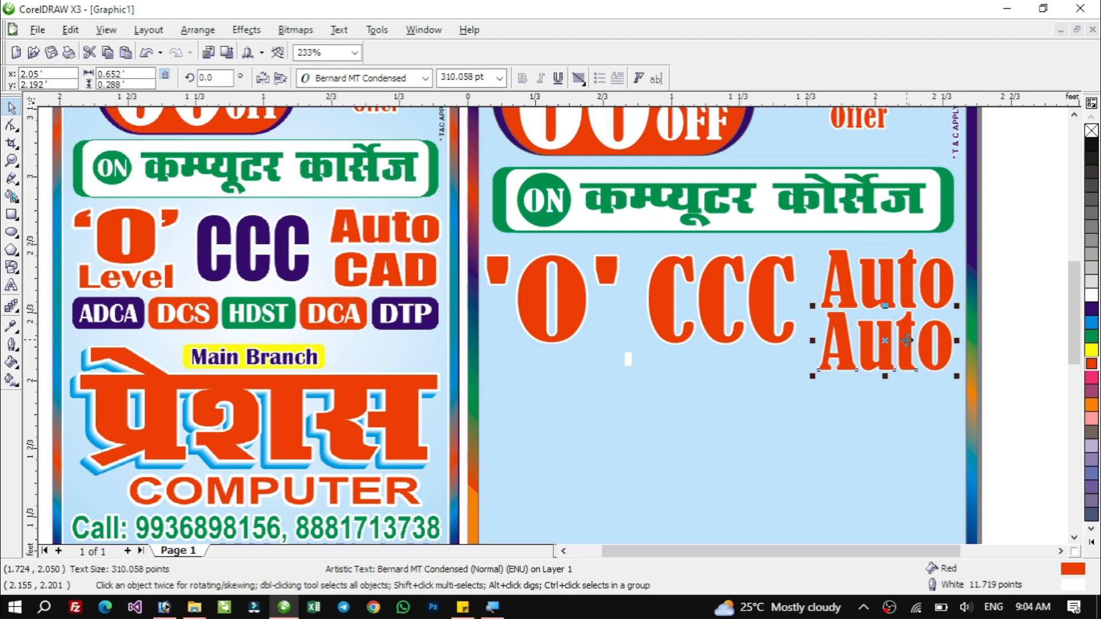
pyautogui.doubleClick(909, 339)
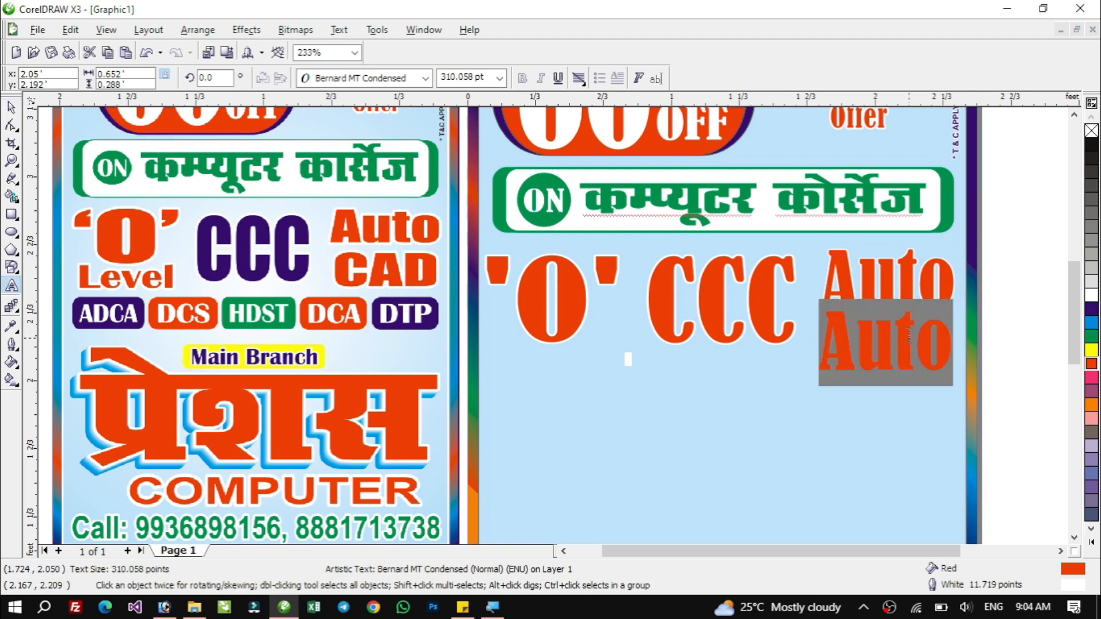
pyautogui.write('CAD')
pyautogui.hotkey('ctrl', 'space')
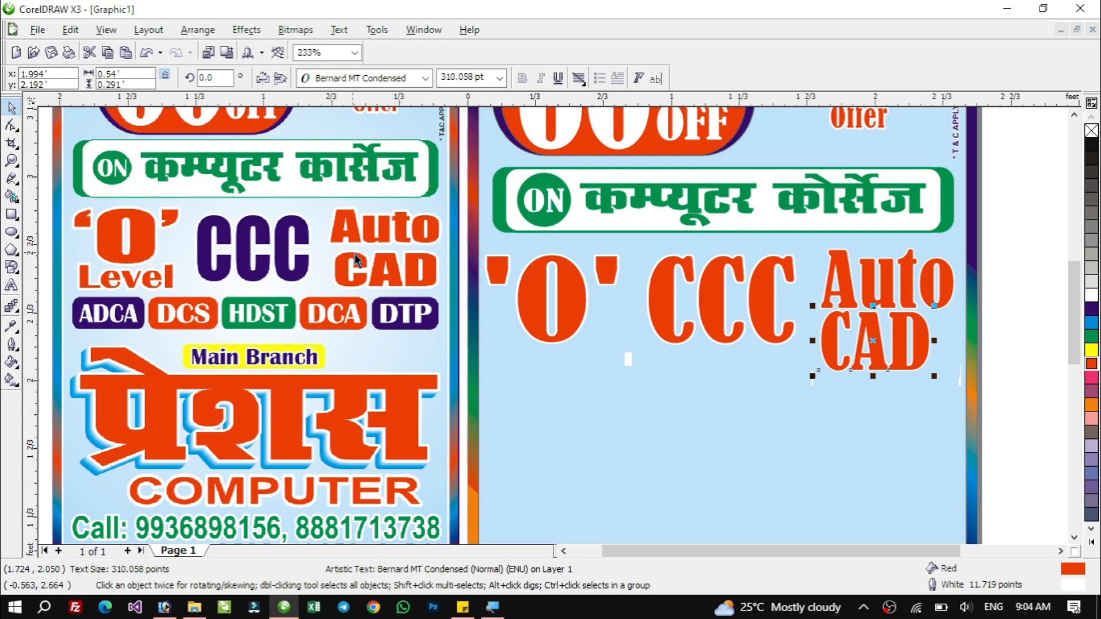
pyautogui.click(373, 78)
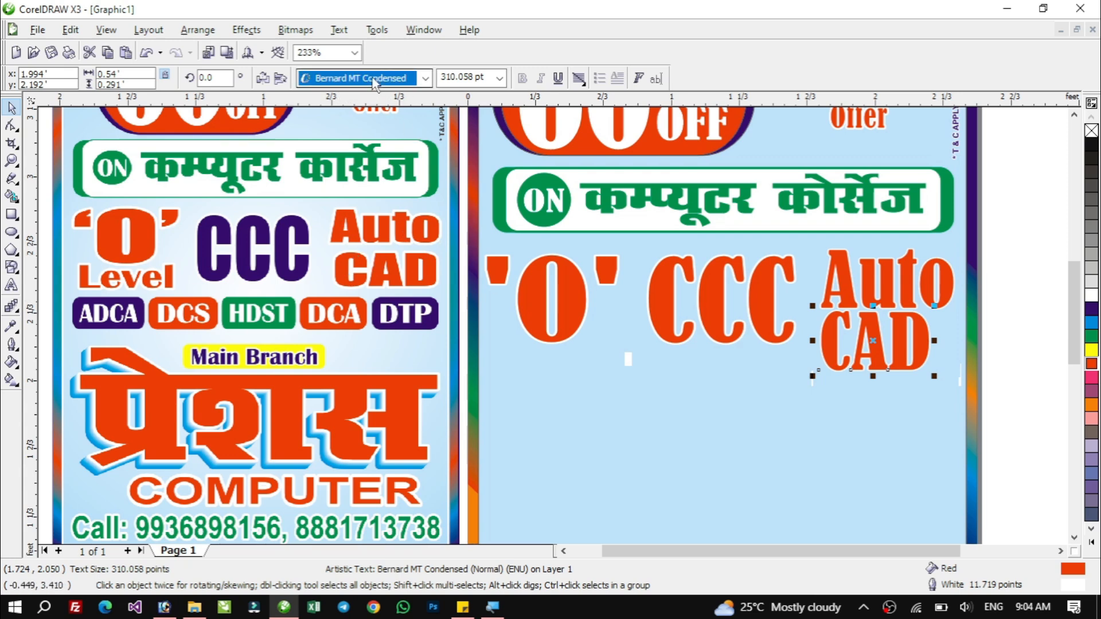
pyautogui.write('Tahoma')
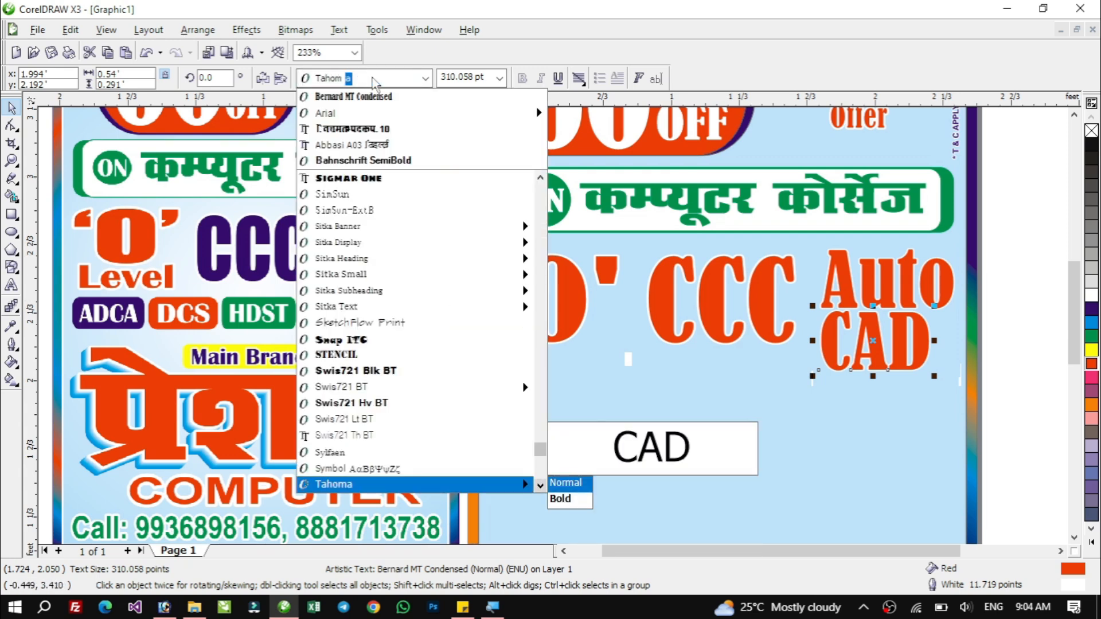
pyautogui.press('Down')
pyautogui.press('Up')
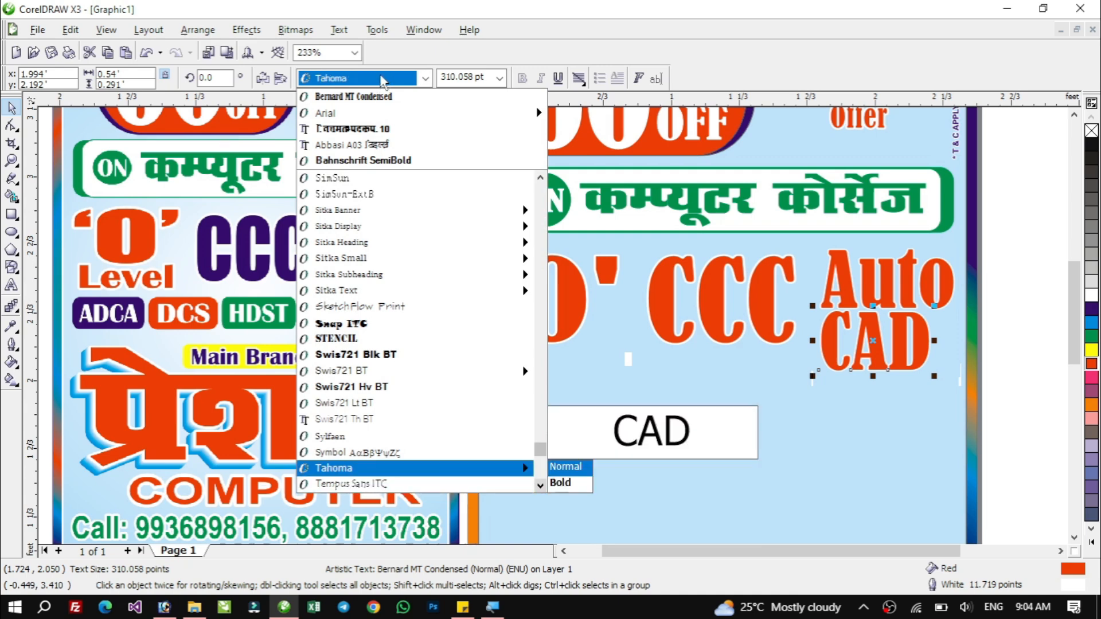
pyautogui.press('Escape')
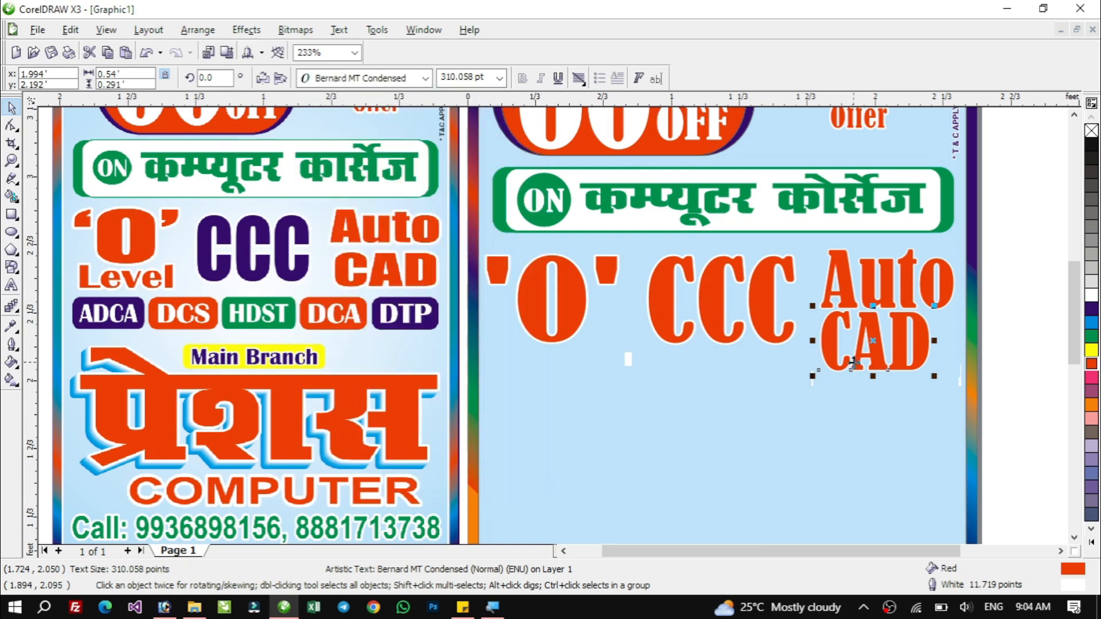
# Centre-align the Auto and CAD texts and resize the pair to fit beside CCC.
pyautogui.keyDown('shift'); pyautogui.click(888, 287); pyautogui.keyUp('shift')
pyautogui.press('c')
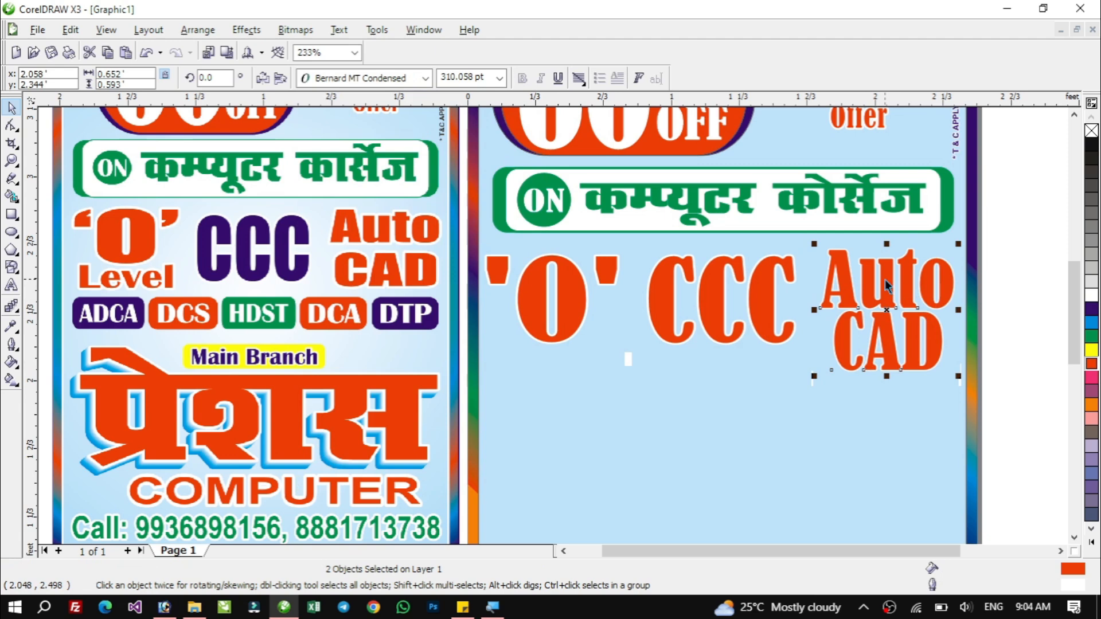
pyautogui.moveTo(884, 380); pyautogui.dragTo(894, 347)
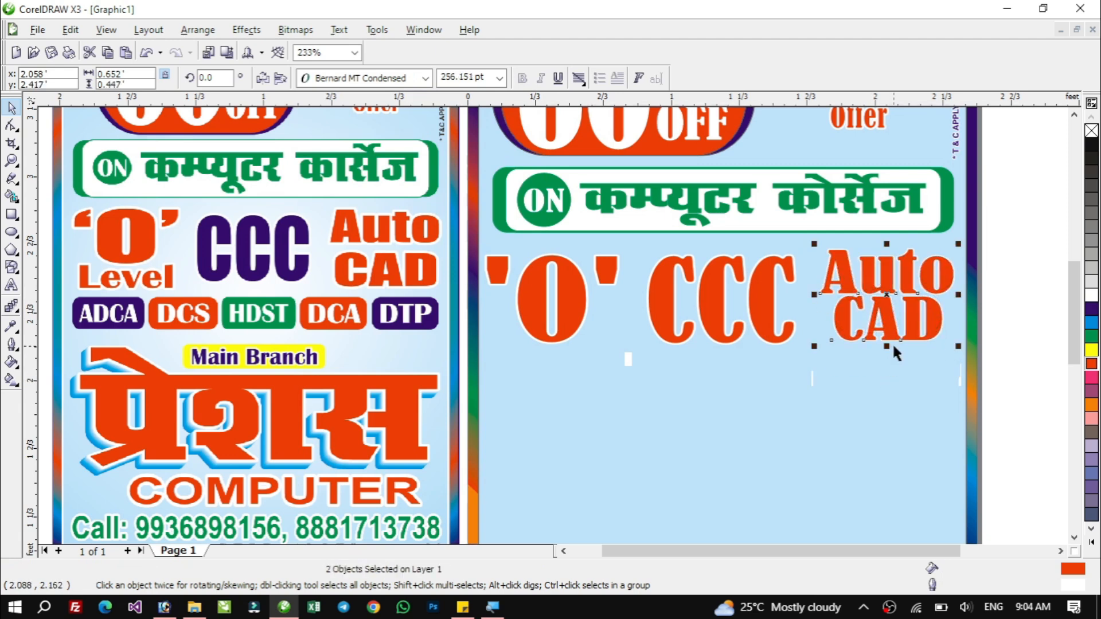
pyautogui.click(814, 295)
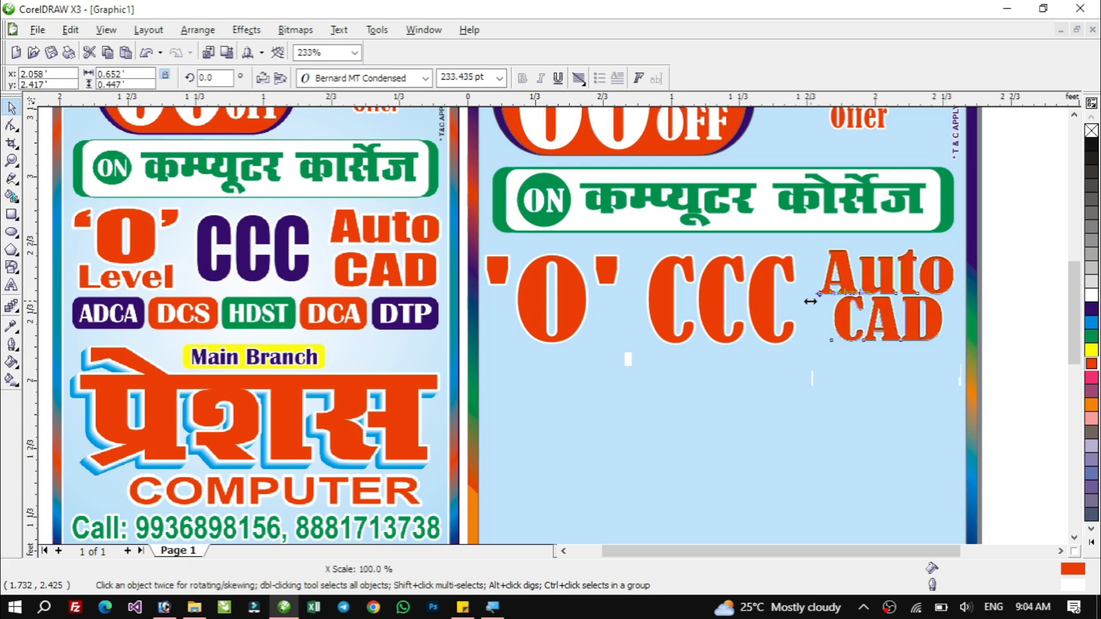
pyautogui.moveTo(811, 295); pyautogui.dragTo(801, 298)
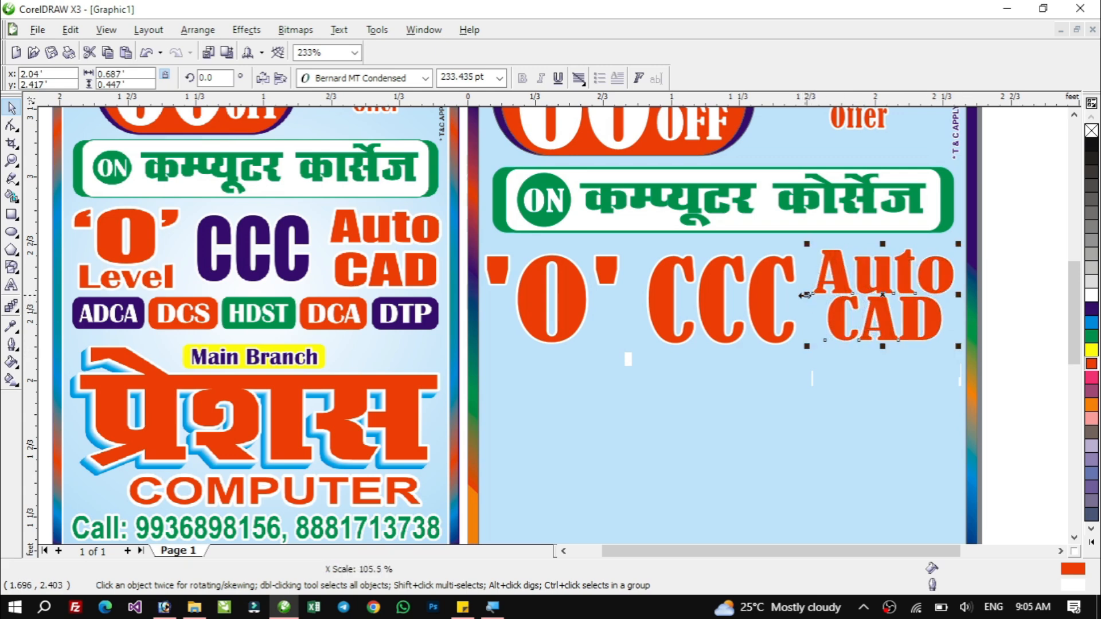
# Fill the CCC text dark purple.
pyautogui.click(757, 298)
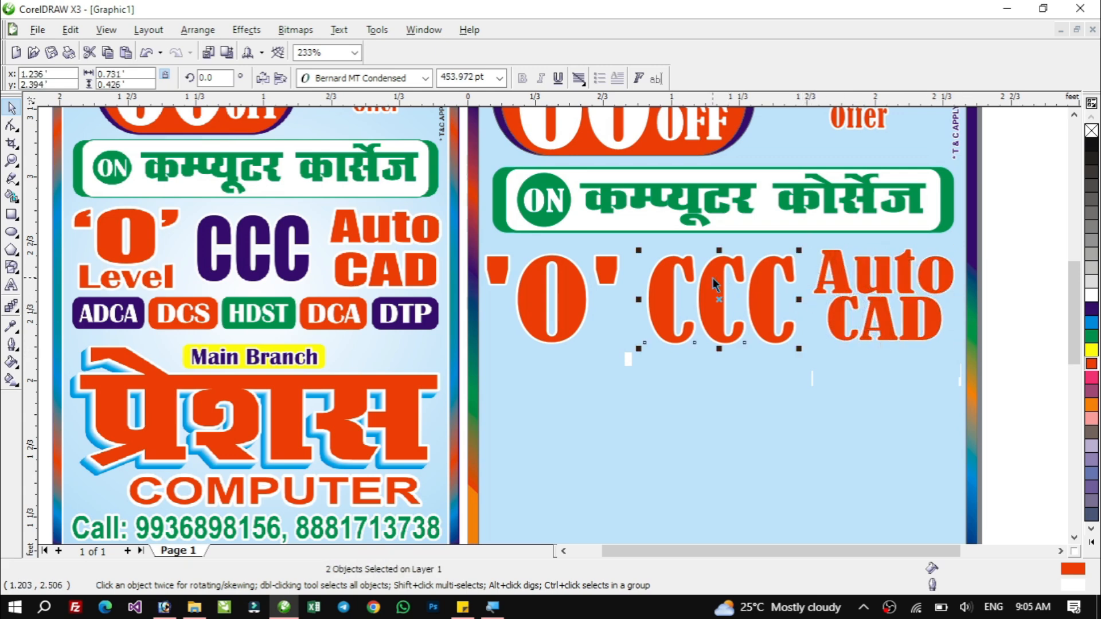
pyautogui.click(1092, 310)
pyautogui.click(1038, 318)
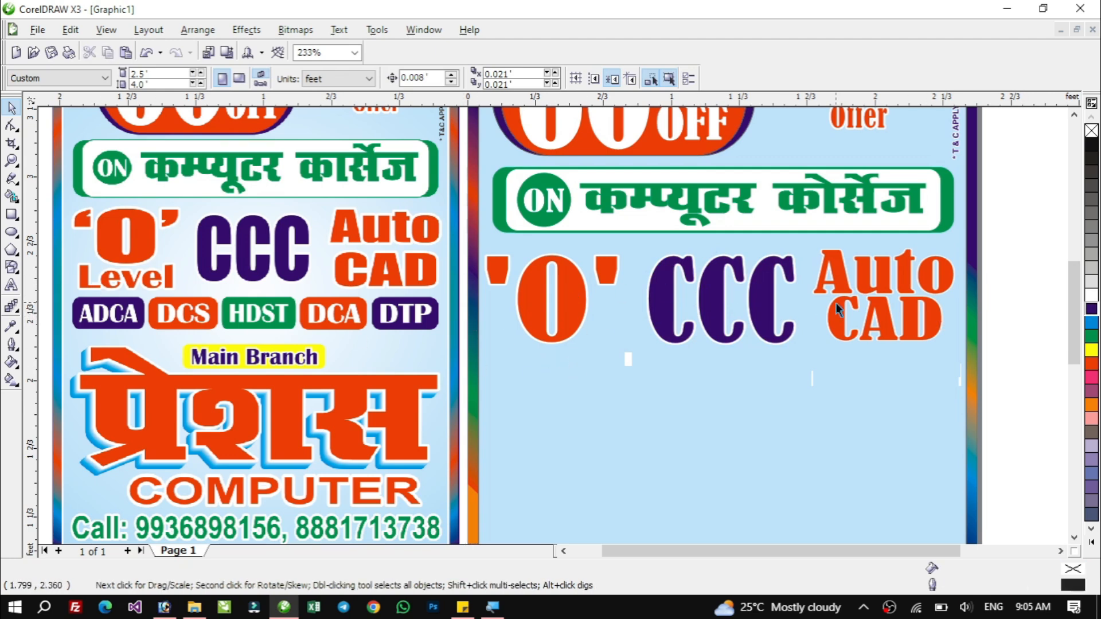
# Copy the Auto text below the 'O', shrink it and retype it as Level.
pyautogui.click(846, 334)
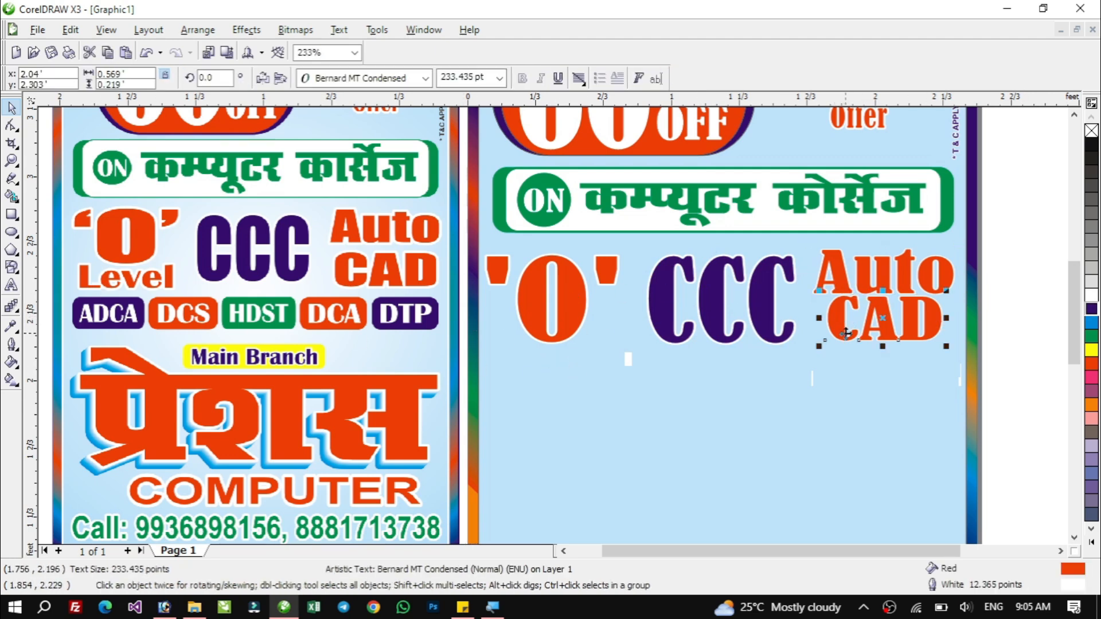
pyautogui.press('Down')
pyautogui.press('Down')
pyautogui.moveTo(841, 283); pyautogui.dragTo(526, 378)
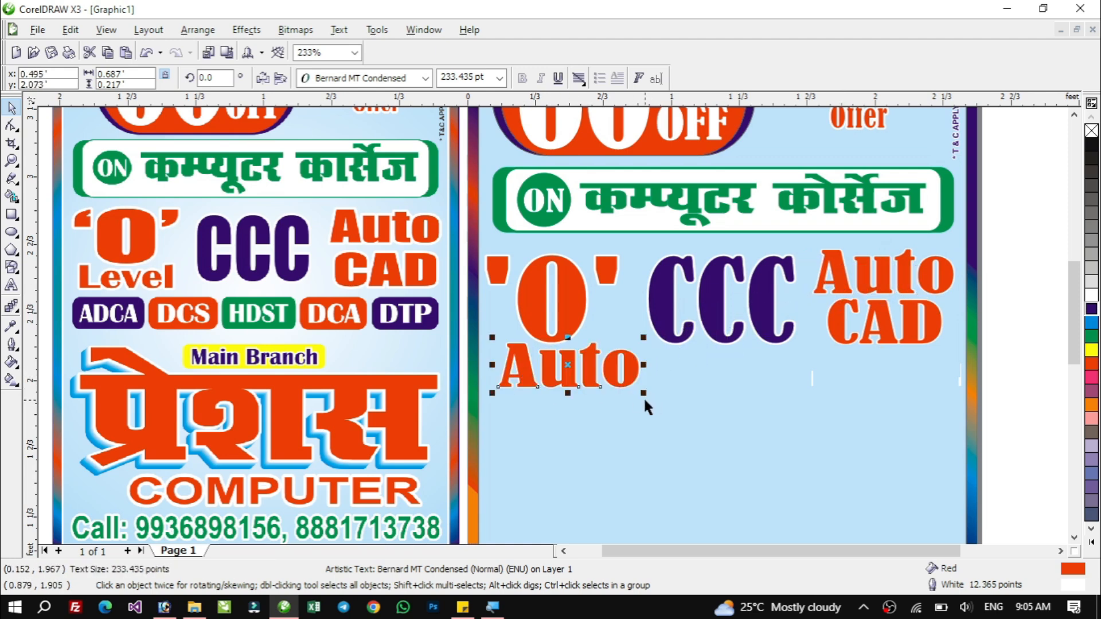
pyautogui.moveTo(643, 395); pyautogui.dragTo(593, 379)
pyautogui.doubleClick(552, 373)
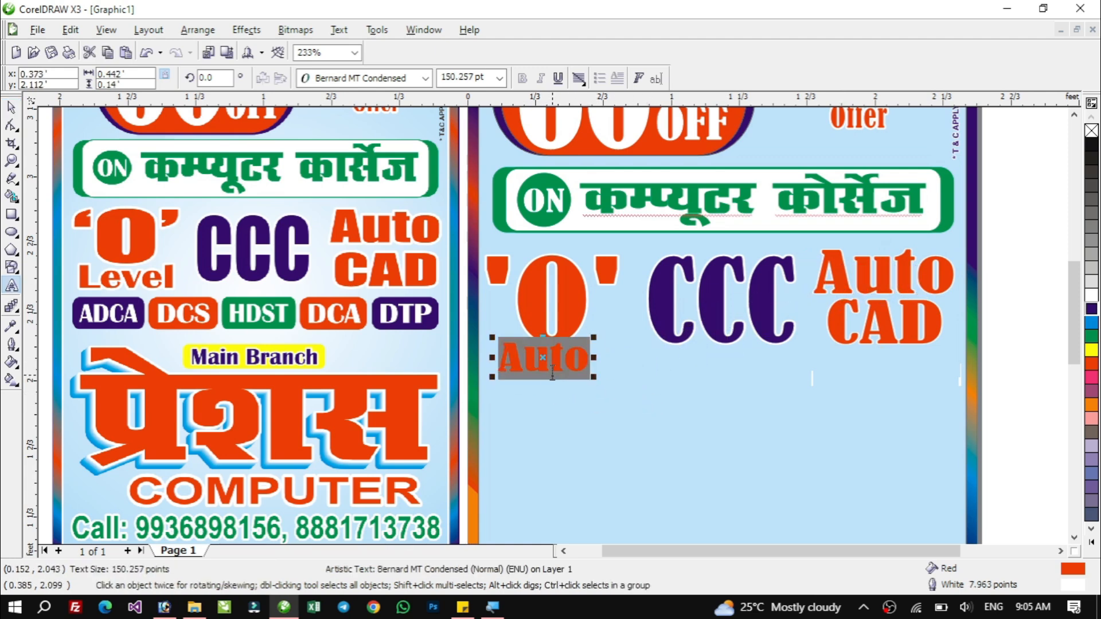
pyautogui.write('Level')
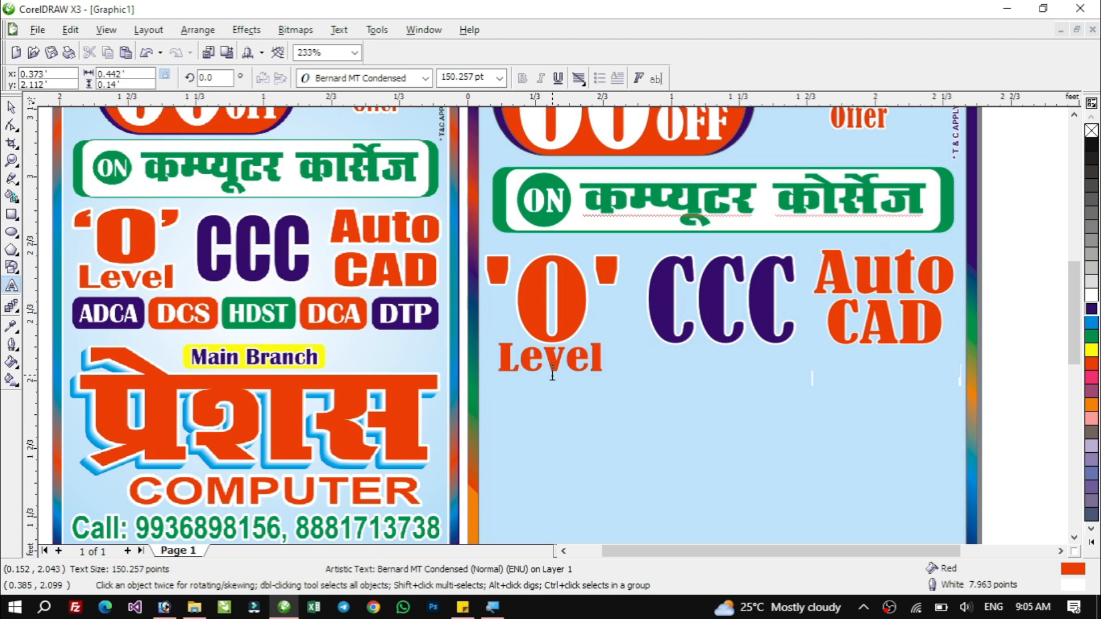
pyautogui.hotkey('ctrl', 'space')
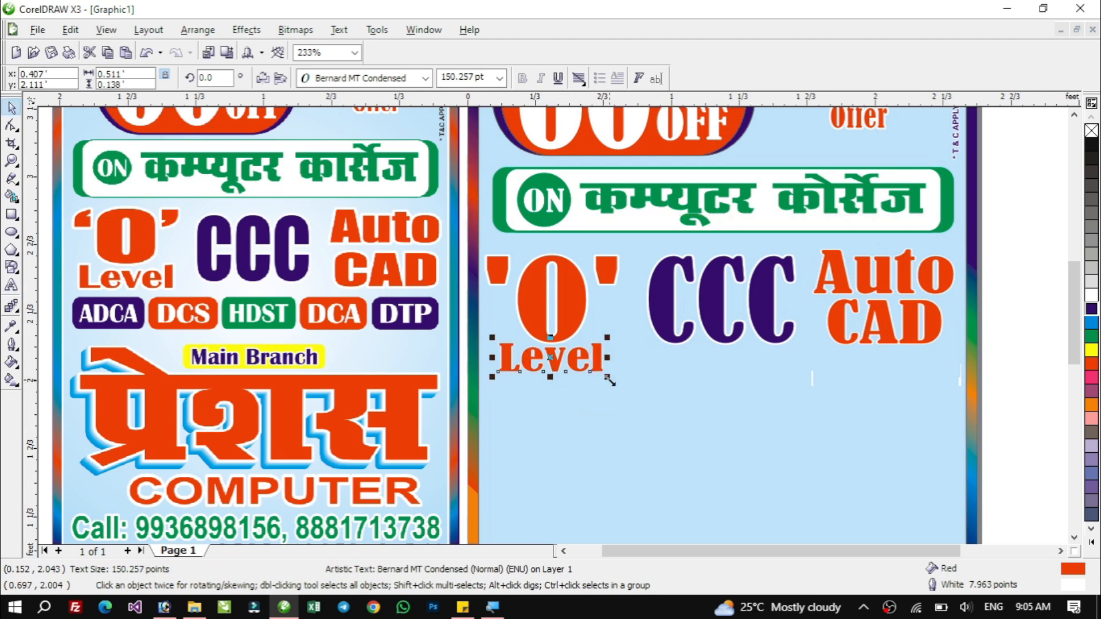
# Resize the Level text slightly and centre it horizontally under the 'O'.
pyautogui.moveTo(609, 380); pyautogui.dragTo(600, 377)
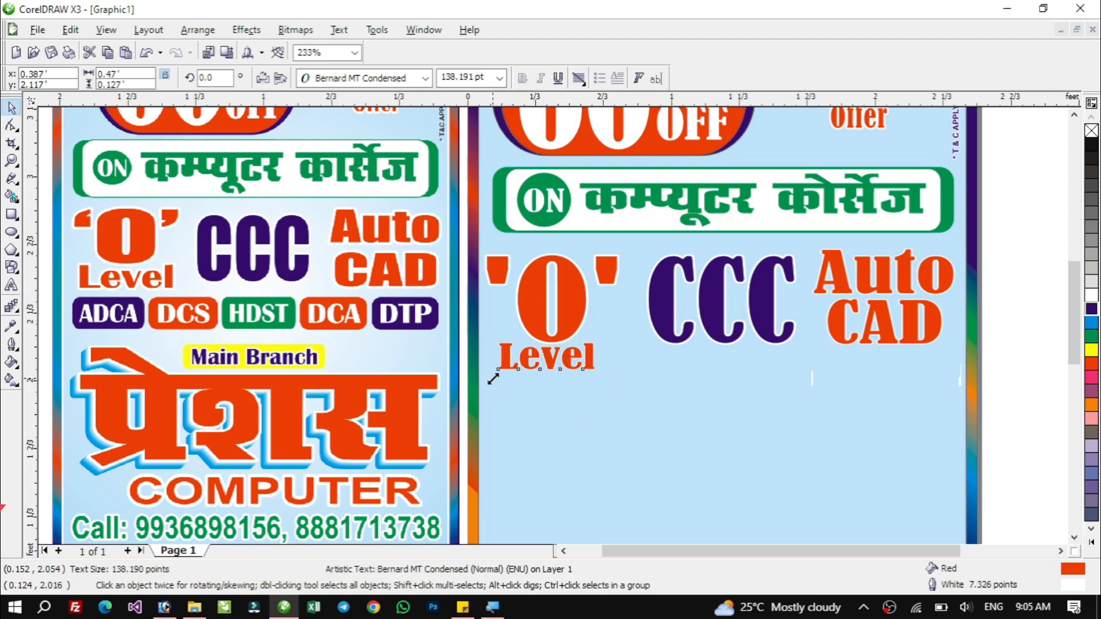
pyautogui.moveTo(493, 379); pyautogui.dragTo(488, 376)
pyautogui.keyDown('shift'); pyautogui.click(572, 312); pyautogui.keyUp('shift')
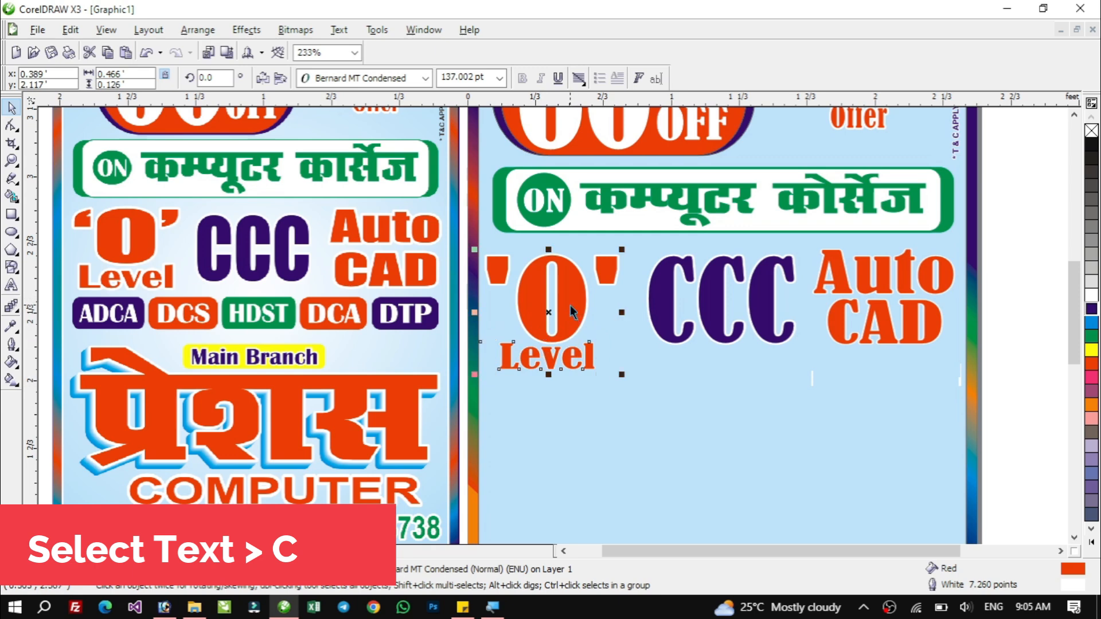
pyautogui.press('c')
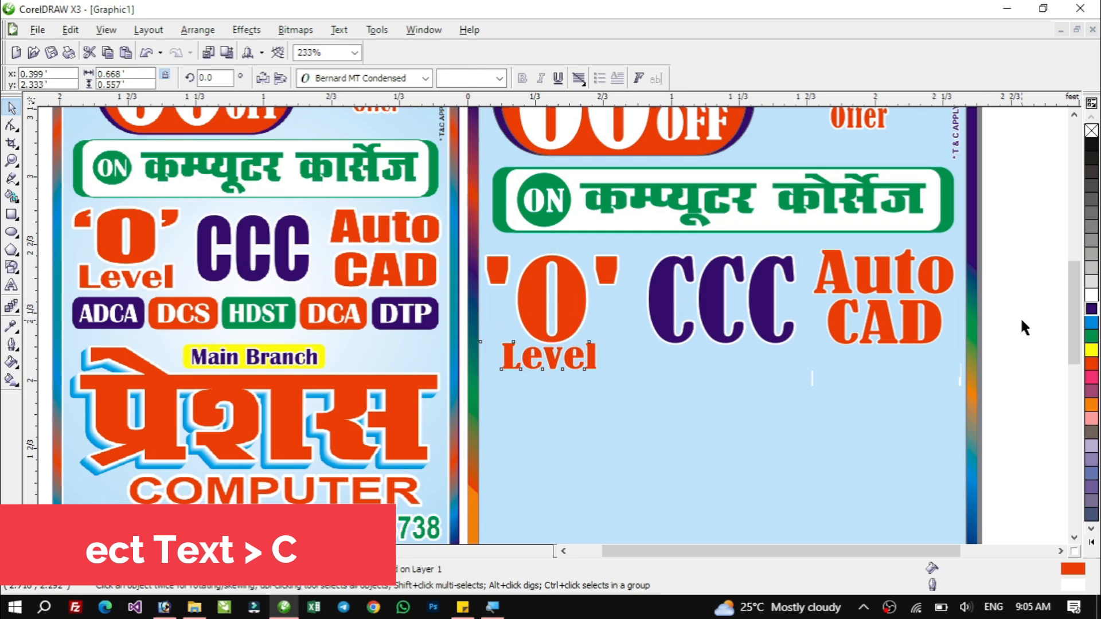
# Select the Auto and CAD texts together and group them.
pyautogui.moveTo(1030, 244); pyautogui.dragTo(786, 357)
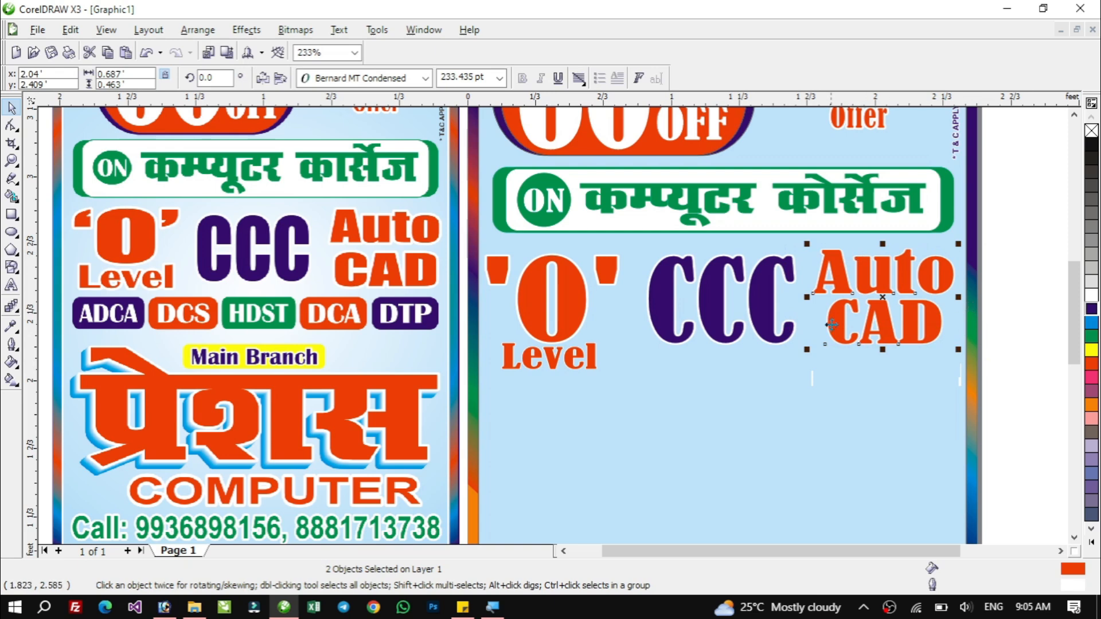
pyautogui.hotkey('ctrl', 'g')
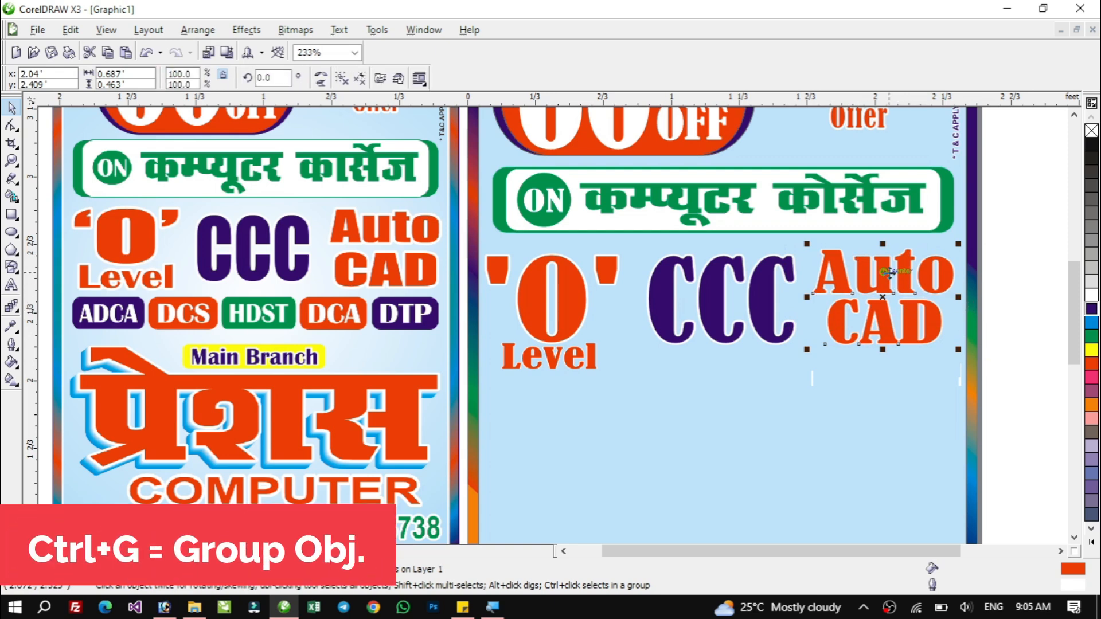
# Select the 'O' and Level texts together and group them.
pyautogui.click(504, 282)
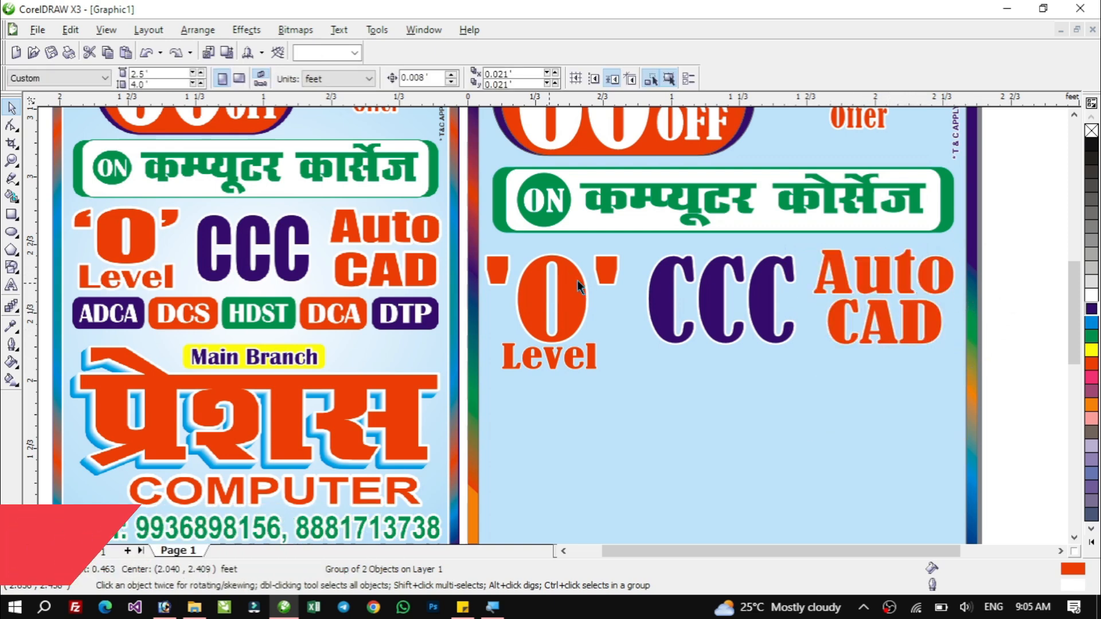
pyautogui.click(564, 340)
pyautogui.click(570, 292)
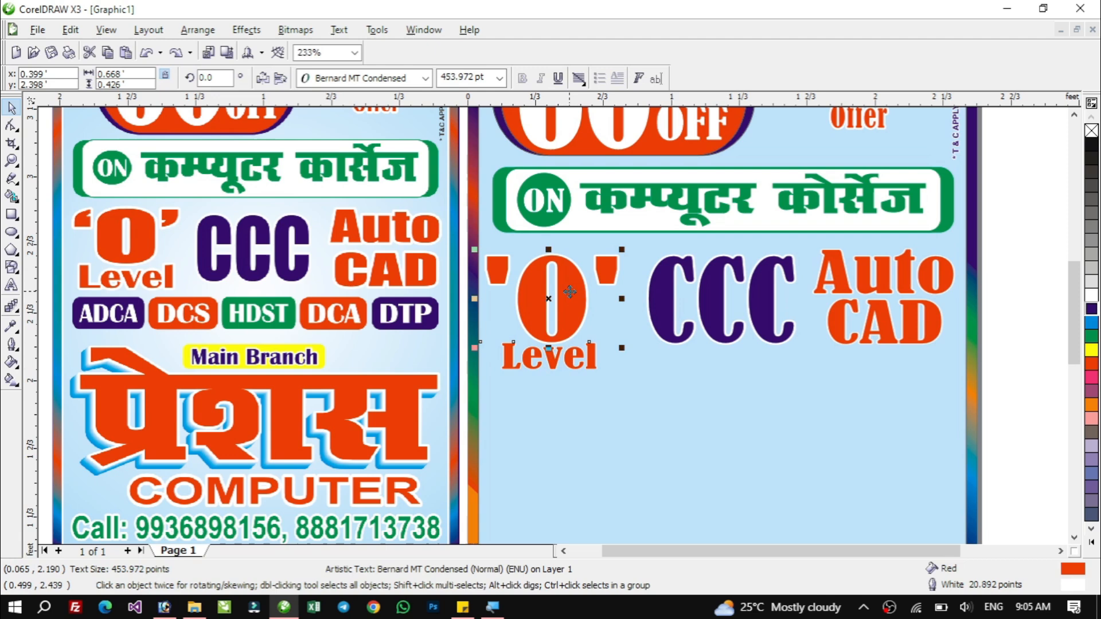
pyautogui.keyDown('shift'); pyautogui.click(555, 366); pyautogui.keyUp('shift')
pyautogui.hotkey('ctrl', 'g')
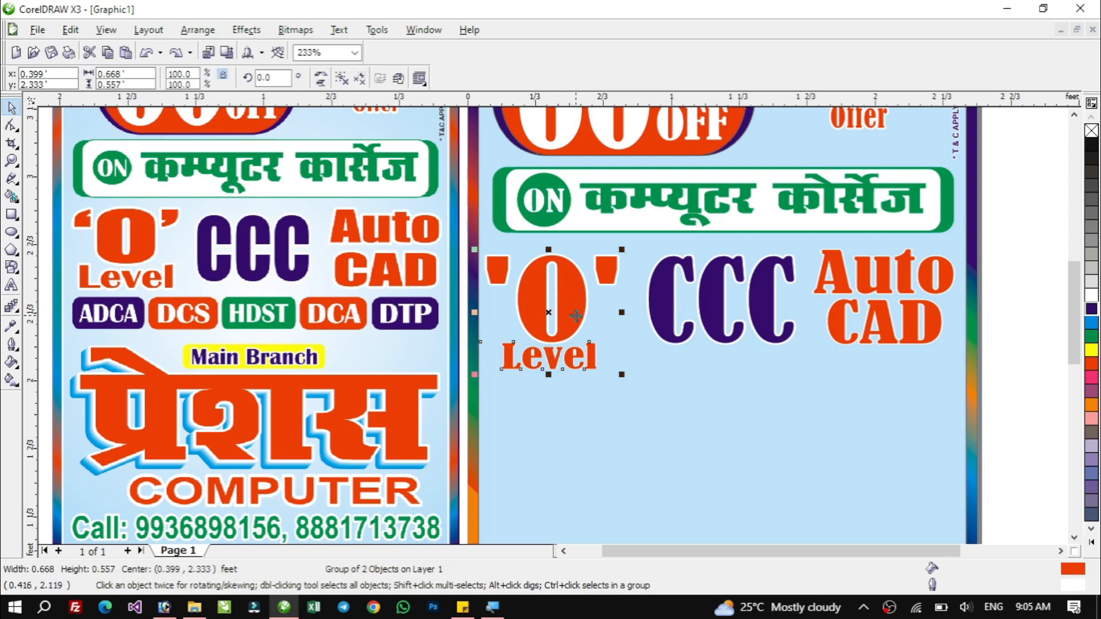
# Select the 'O' group, the CCC text and the Auto CAD group, align their tops and group all three.
pyautogui.moveTo(552, 357)
pyautogui.mouseDown()
pyautogui.moveTo(552, 453)
pyautogui.moveTo(552, 357)
pyautogui.mouseUp()
pyautogui.moveTo(656, 291)
pyautogui.mouseDown()
pyautogui.moveTo(656, 378)
pyautogui.moveTo(657, 294)
pyautogui.mouseUp()
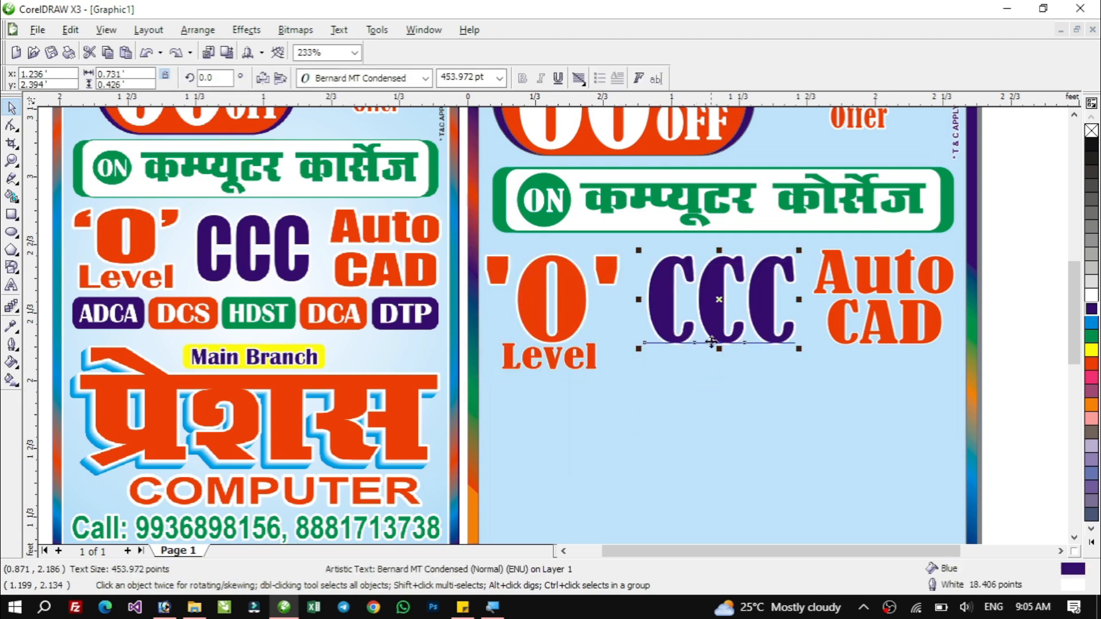
pyautogui.click(841, 289)
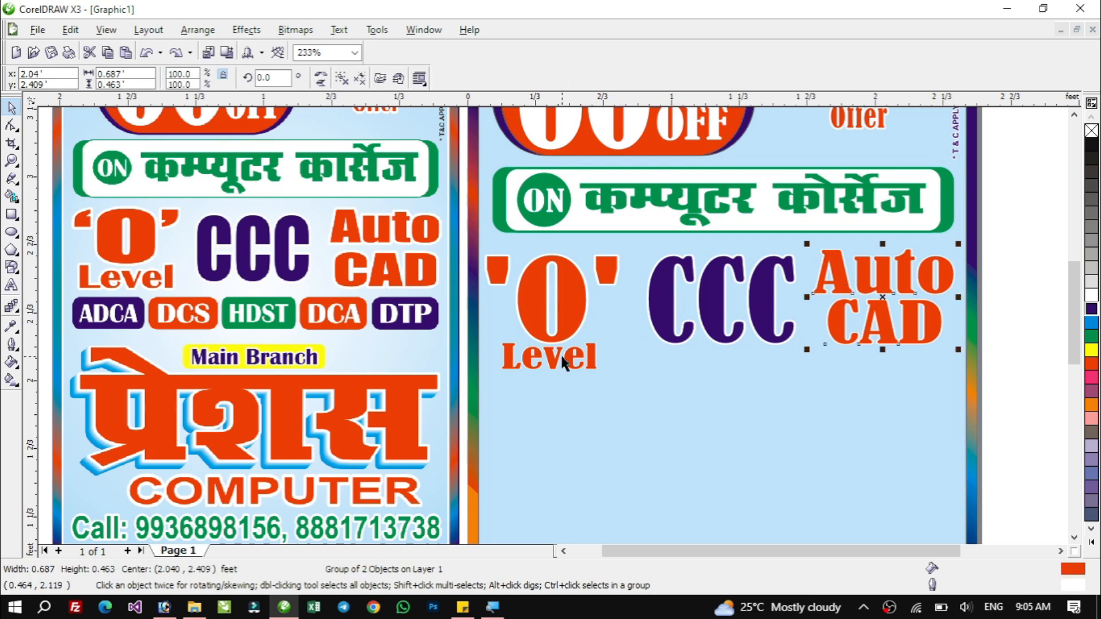
pyautogui.click(721, 381)
pyautogui.click(659, 298)
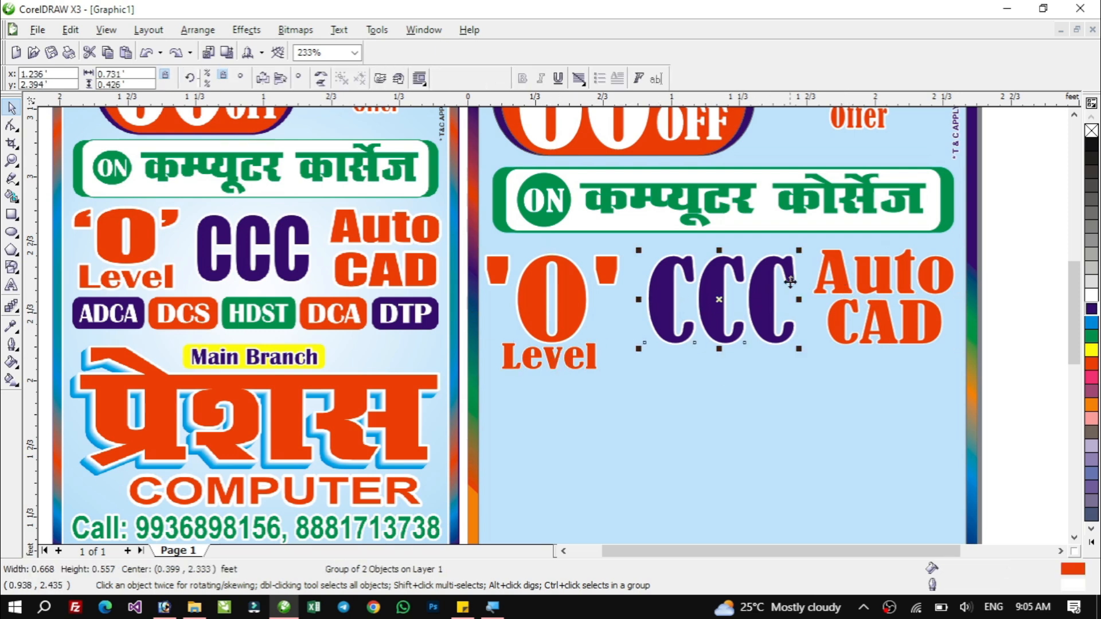
pyautogui.keyDown('shift'); pyautogui.click(840, 280); pyautogui.keyUp('shift')
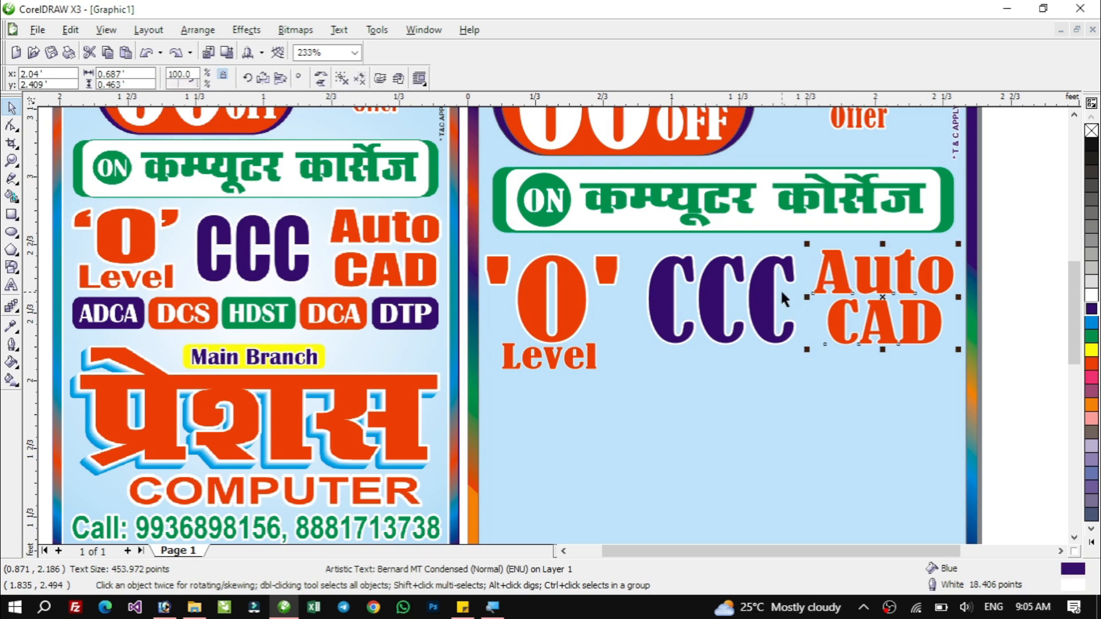
pyautogui.keyDown('shift'); pyautogui.click(579, 298); pyautogui.keyUp('shift')
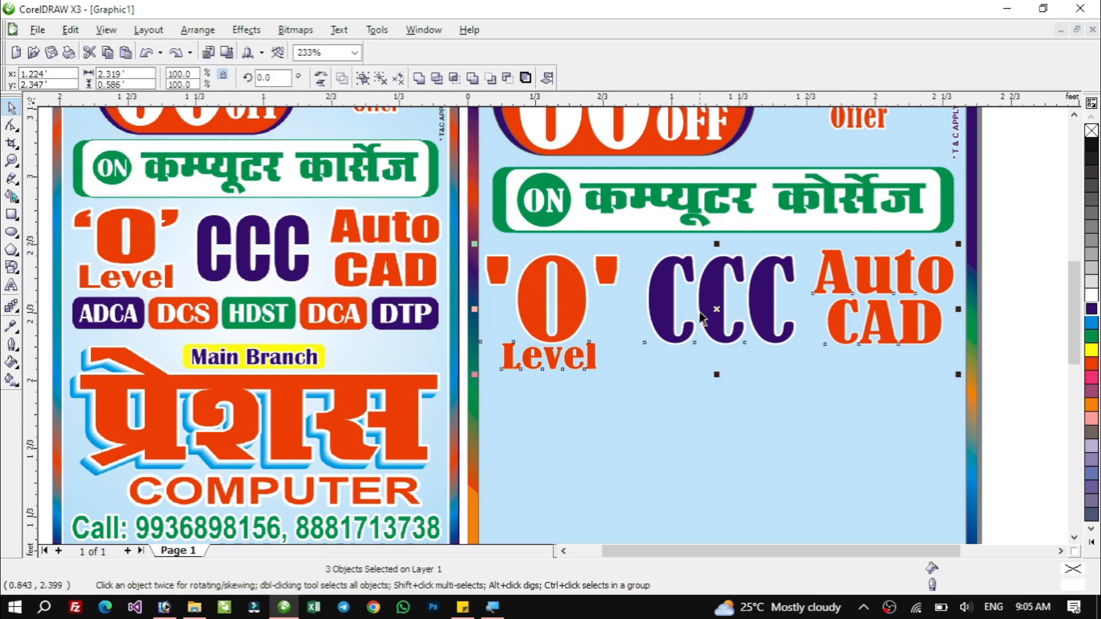
pyautogui.press('t')
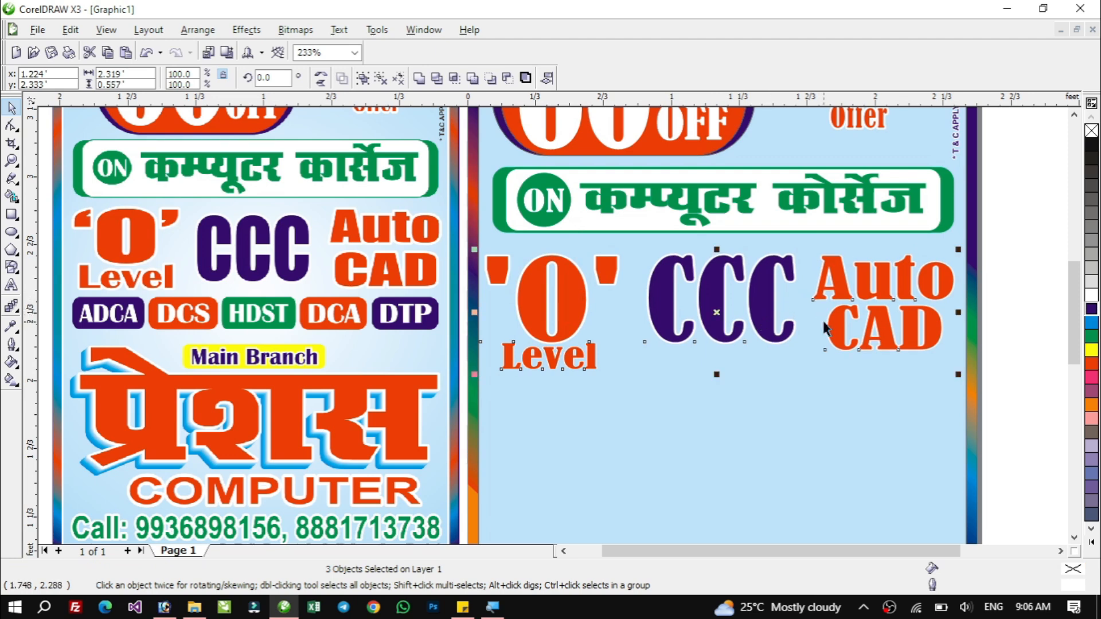
pyautogui.hotkey('ctrl', 'g')
pyautogui.moveTo(915, 299); pyautogui.dragTo(884, 354)
pyautogui.hotkey('ctrl', 'z')
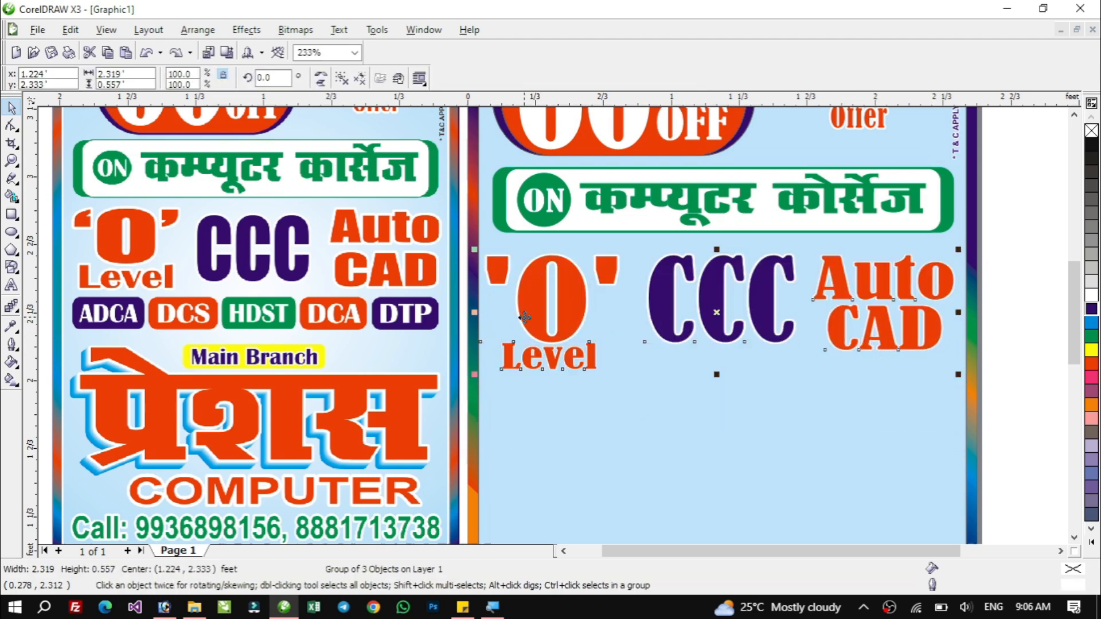
# Centre the grouped course names horizontally on the background panel.
pyautogui.keyDown('shift'); pyautogui.click(641, 417); pyautogui.keyUp('shift')
pyautogui.press('c')
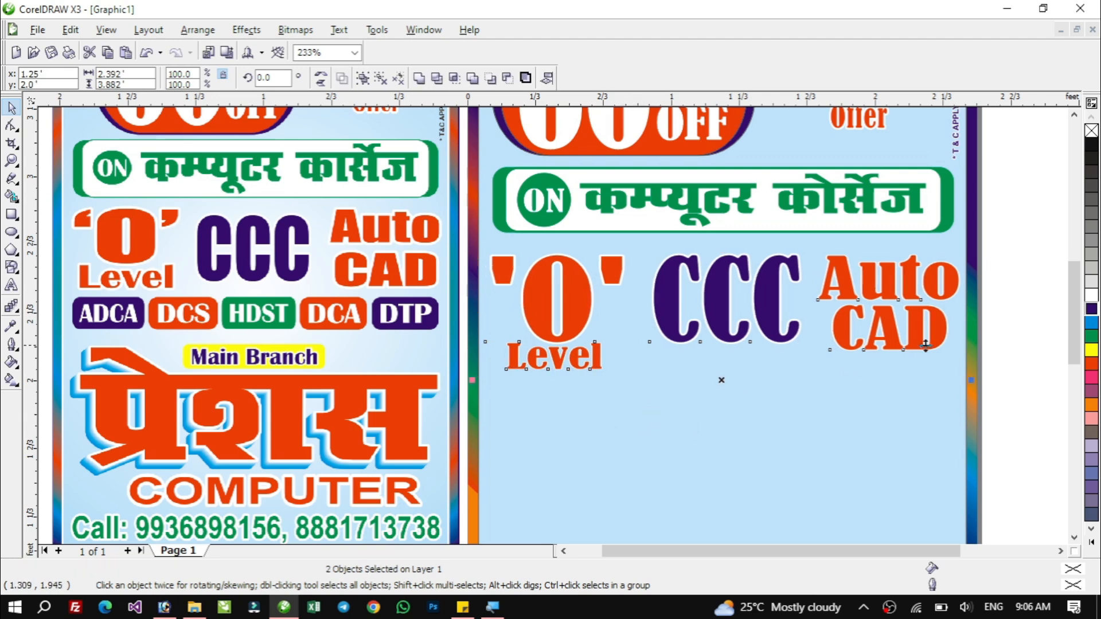
pyautogui.click(1008, 270)
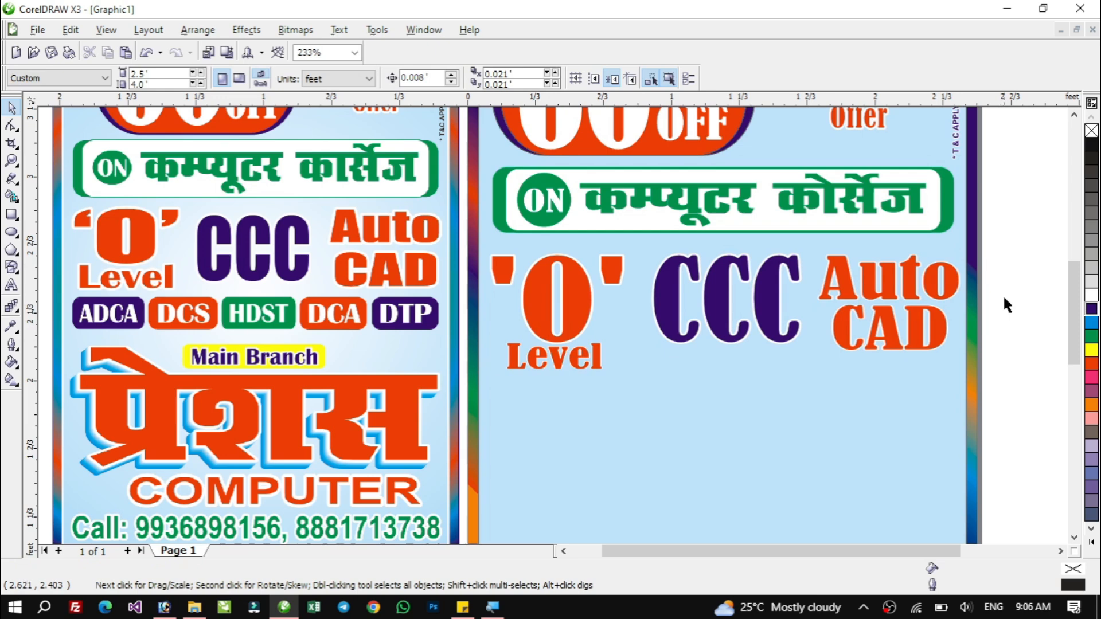
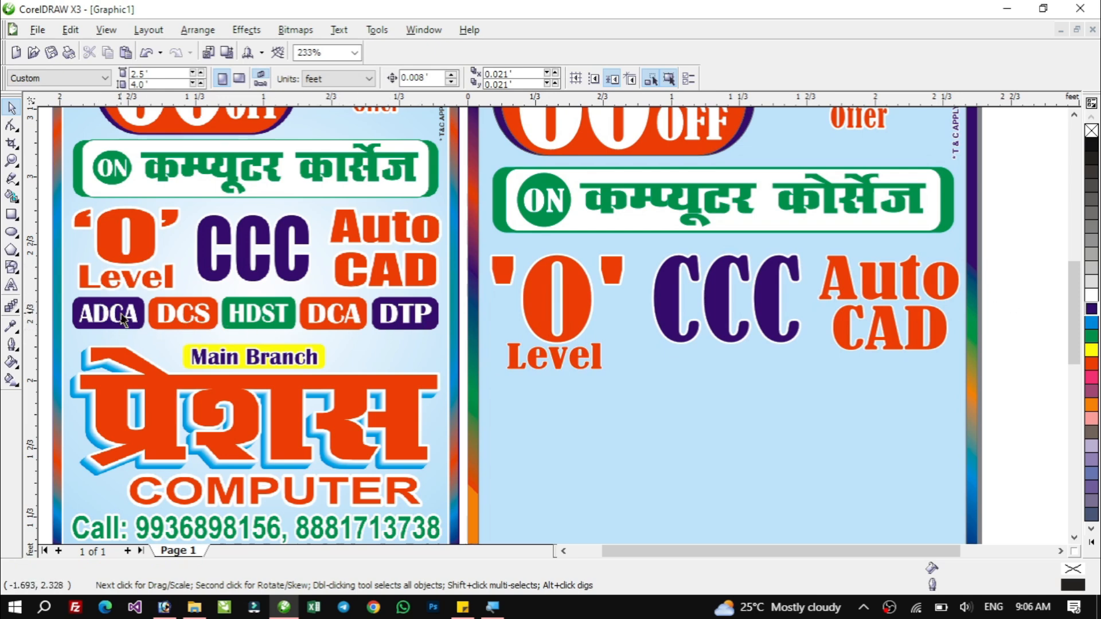
# Draw a rectangle about 0.45 × 0.174 ft below the Level text.
pyautogui.click(11, 214)
pyautogui.moveTo(478, 379)
pyautogui.mouseDown()
pyautogui.moveTo(570, 415)
pyautogui.moveTo(548, 402)
pyautogui.mouseUp()
pyautogui.press('space')
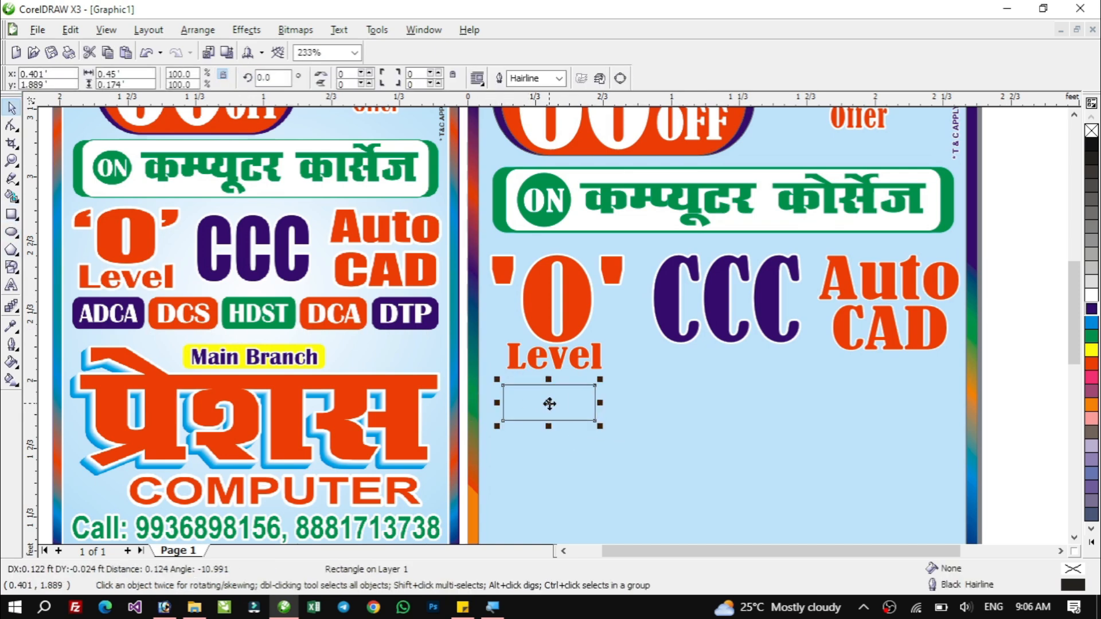
pyautogui.moveTo(644, 483); pyautogui.dragTo(654, 473)
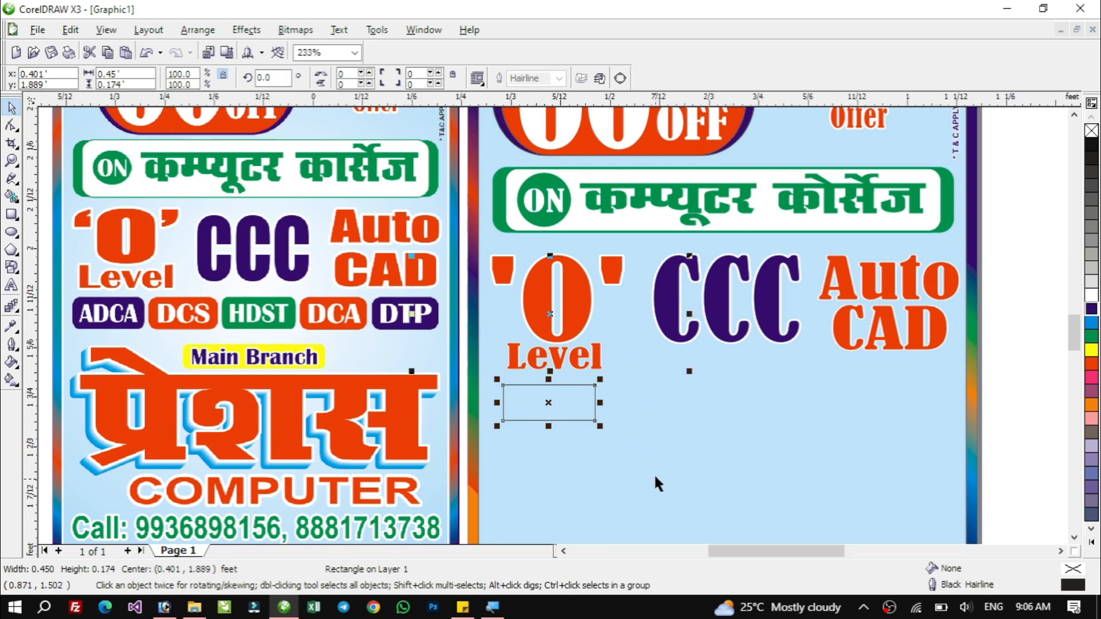
# Round the rectangle's corners, fill it dark purple and give it a white outline.
pyautogui.press('F10')
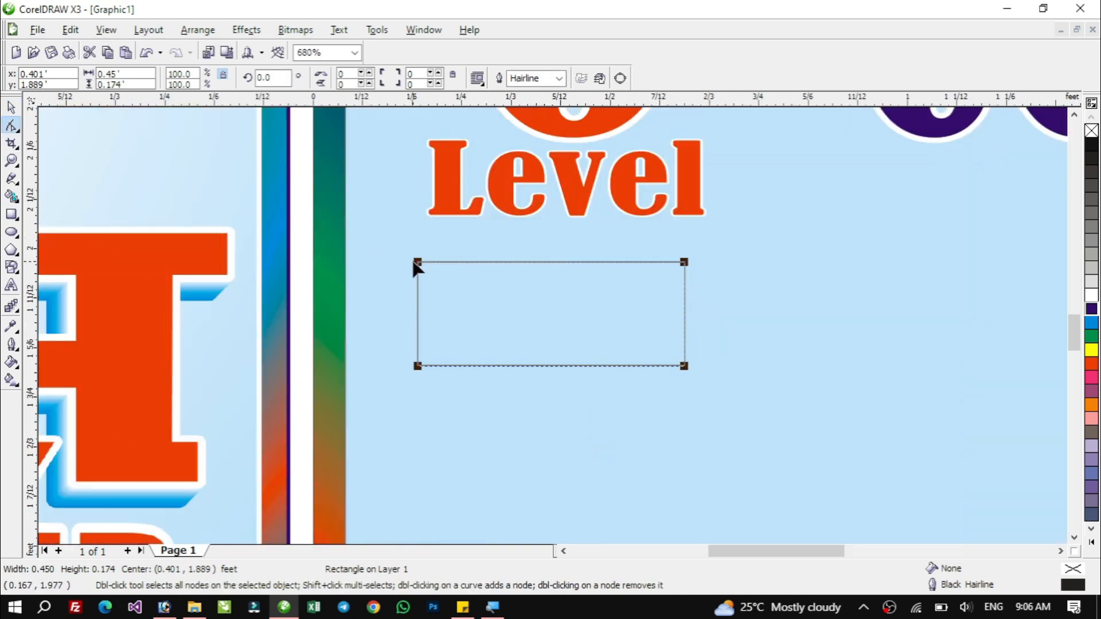
pyautogui.moveTo(417, 264); pyautogui.dragTo(408, 277)
pyautogui.press('space')
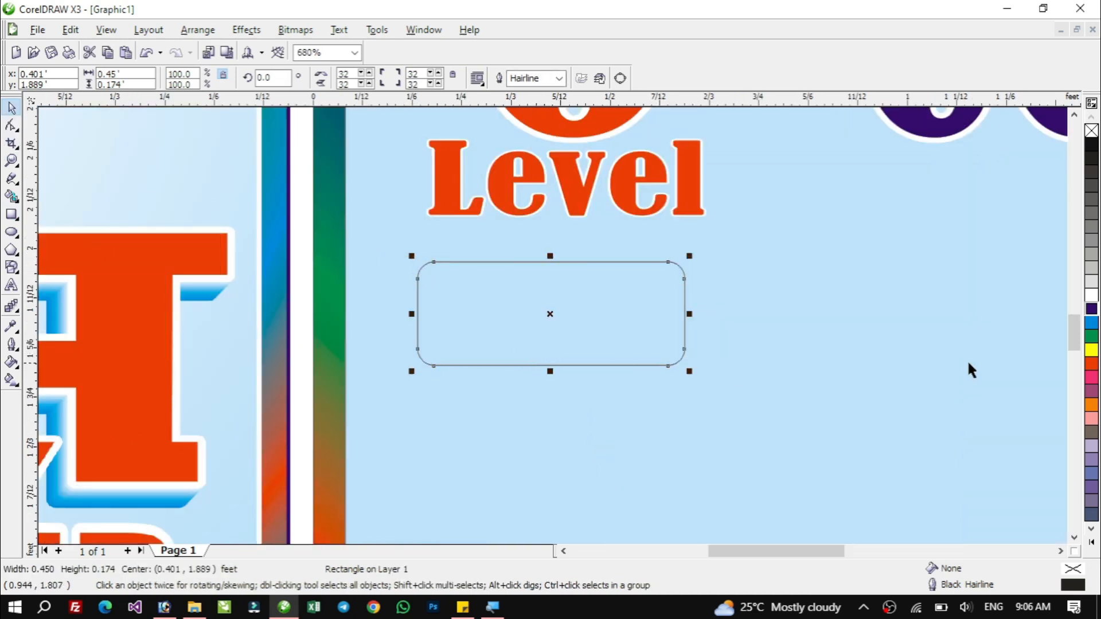
pyautogui.click(1091, 310)
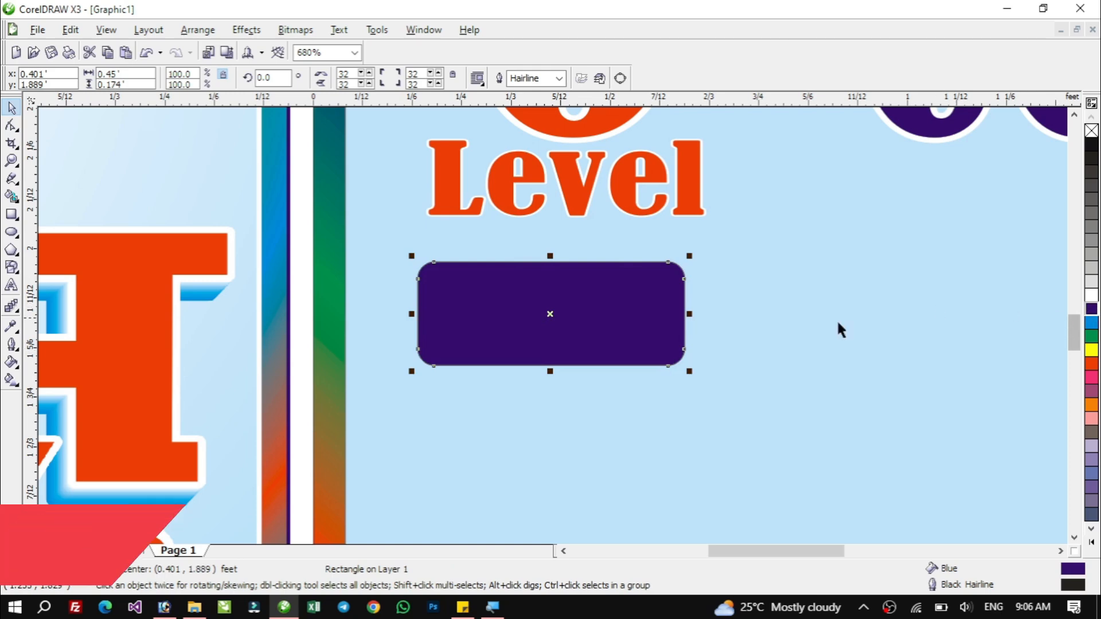
pyautogui.rightClick(1091, 296)
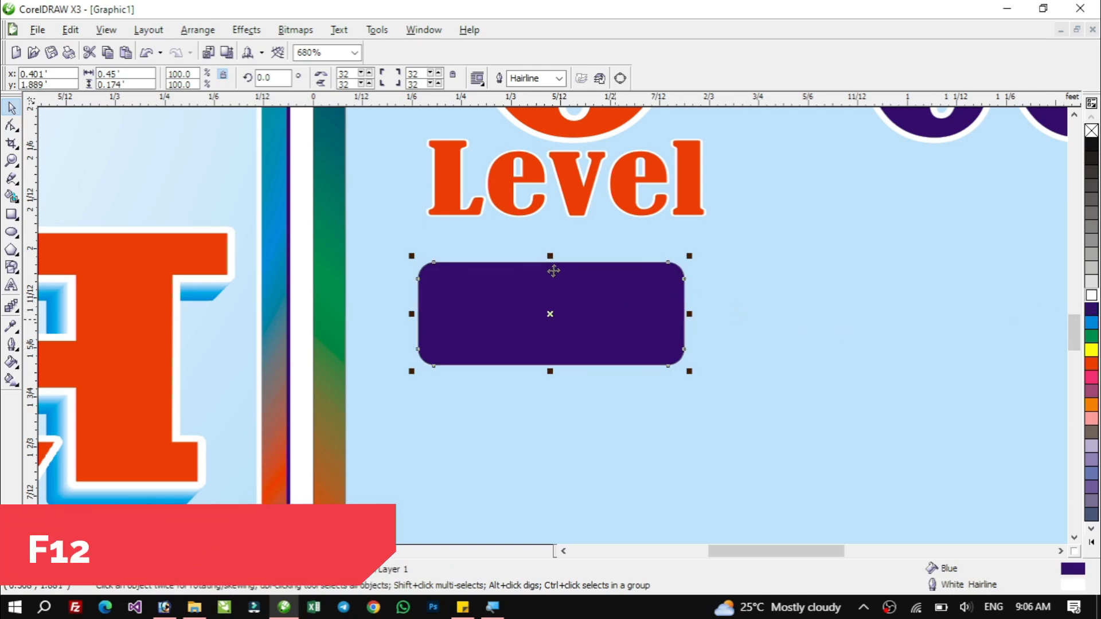
# Set the rectangle's outline to 16 pt with rounded corners and behind fill.
pyautogui.press('F12')
pyautogui.click(460, 220)
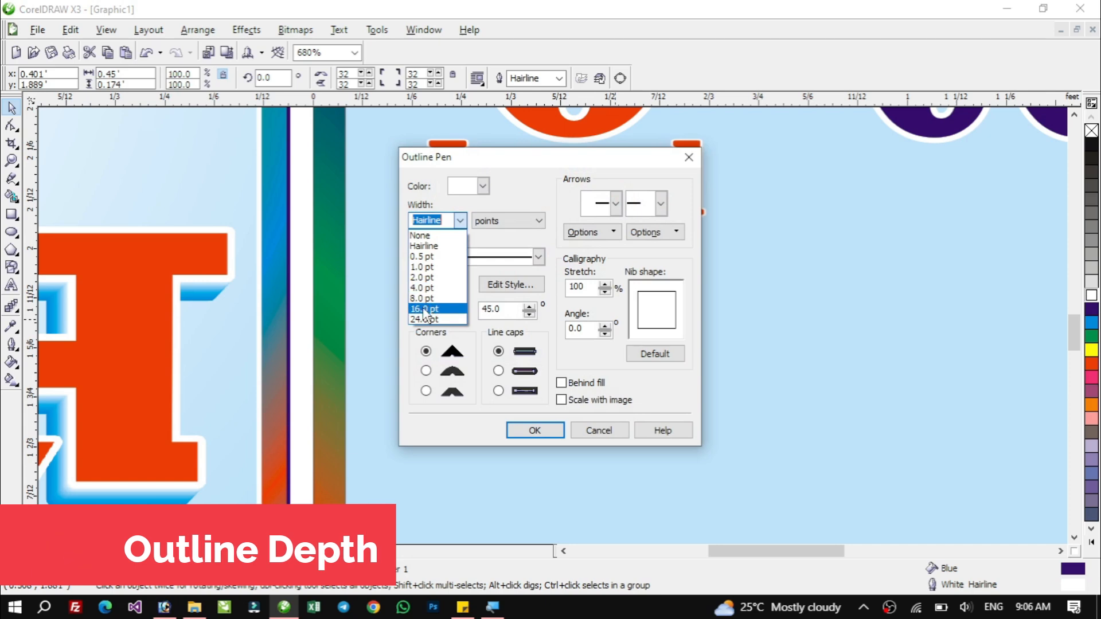
pyautogui.click(424, 308)
pyautogui.click(425, 371)
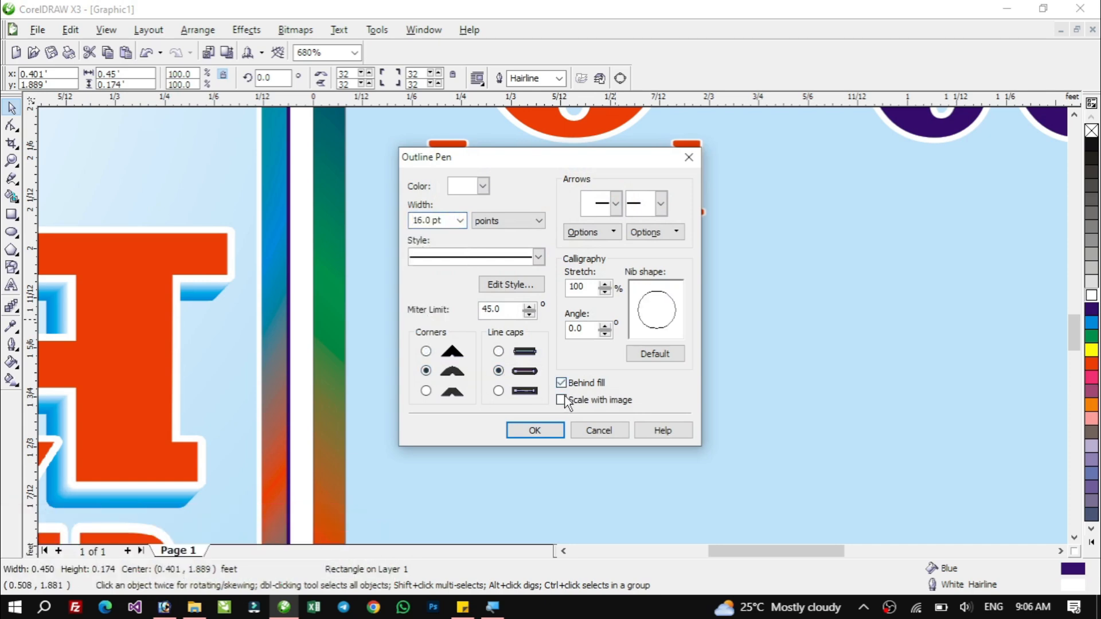
pyautogui.click(548, 435)
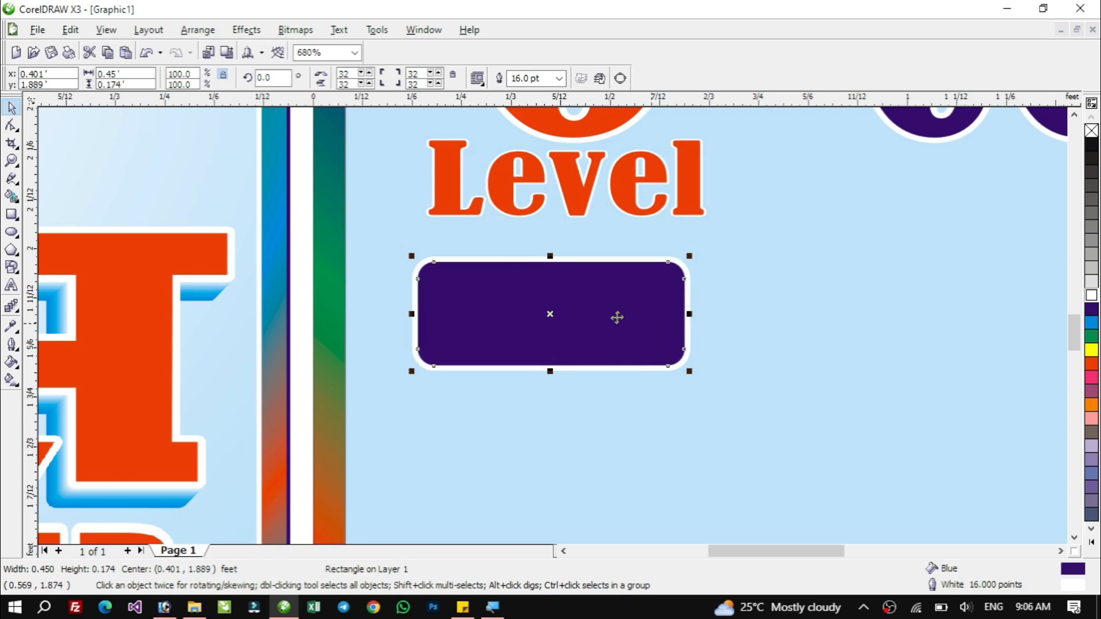
# Change the rectangle's outline width to 10 pt and scale it with the image.
pyautogui.press('F12')
pyautogui.click(436, 220)
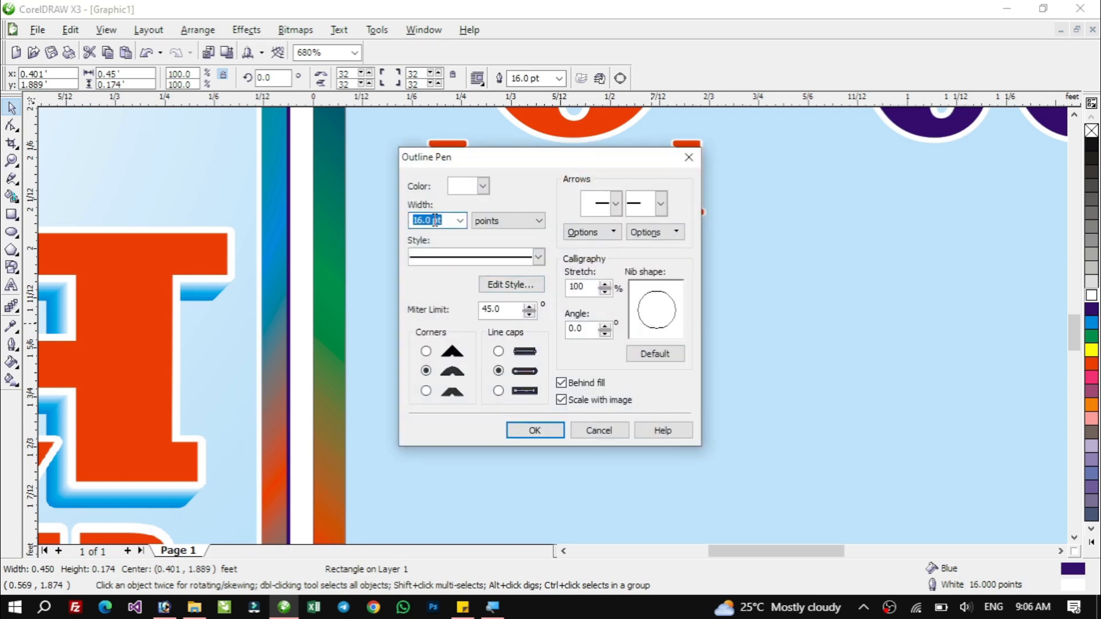
pyautogui.write('10')
pyautogui.press('Return')
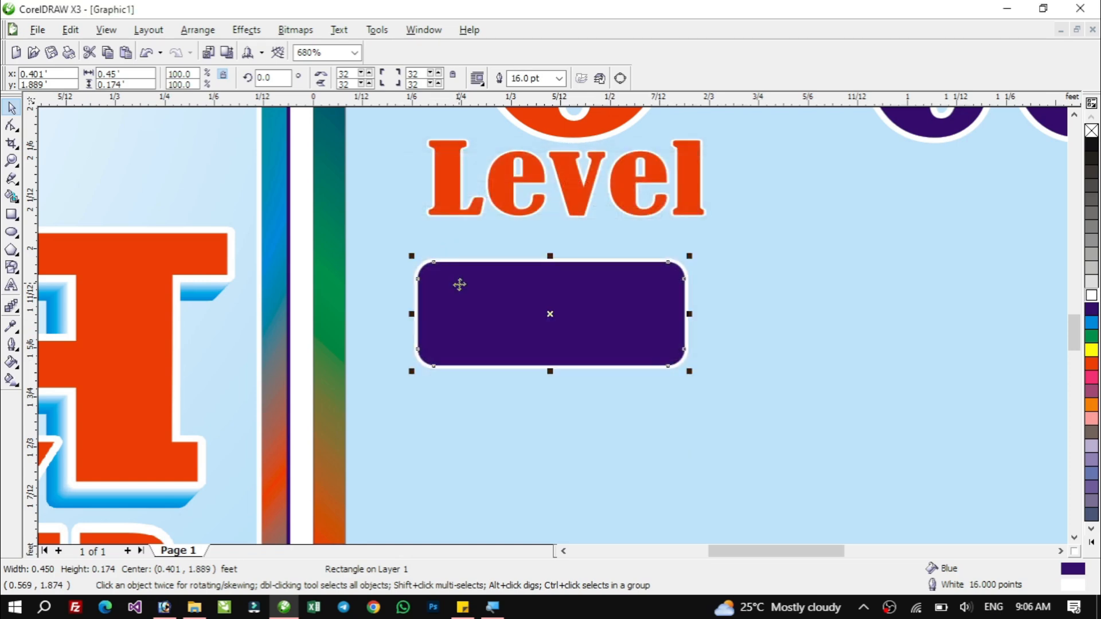
# Shift the rounded rectangle slightly left beneath the Level text.
pyautogui.click(672, 425)
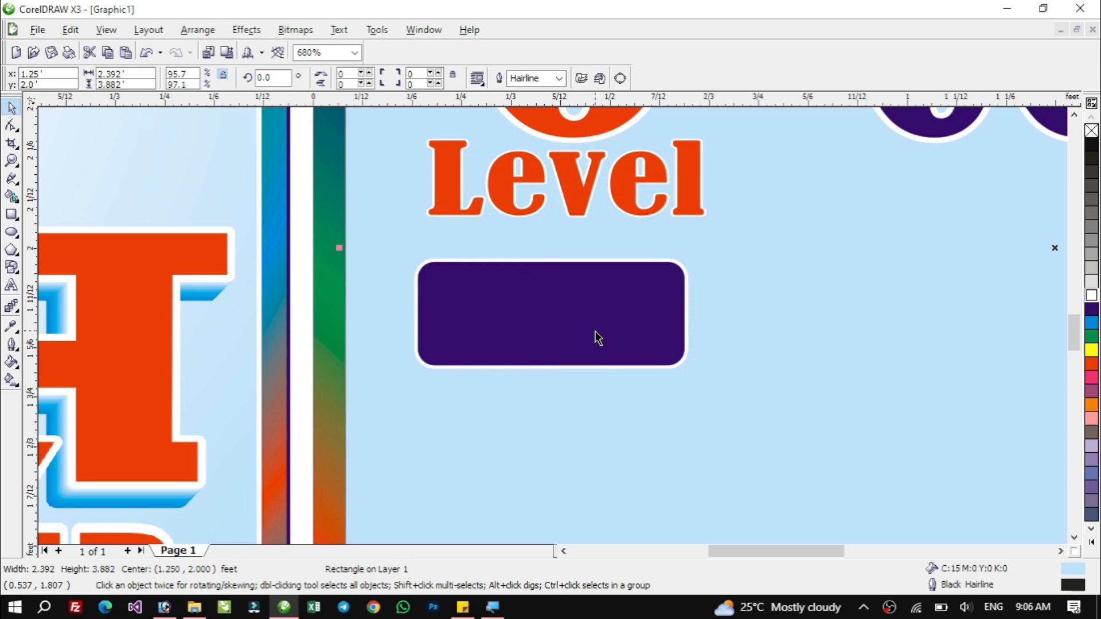
pyautogui.click(551, 337)
pyautogui.press('F4')
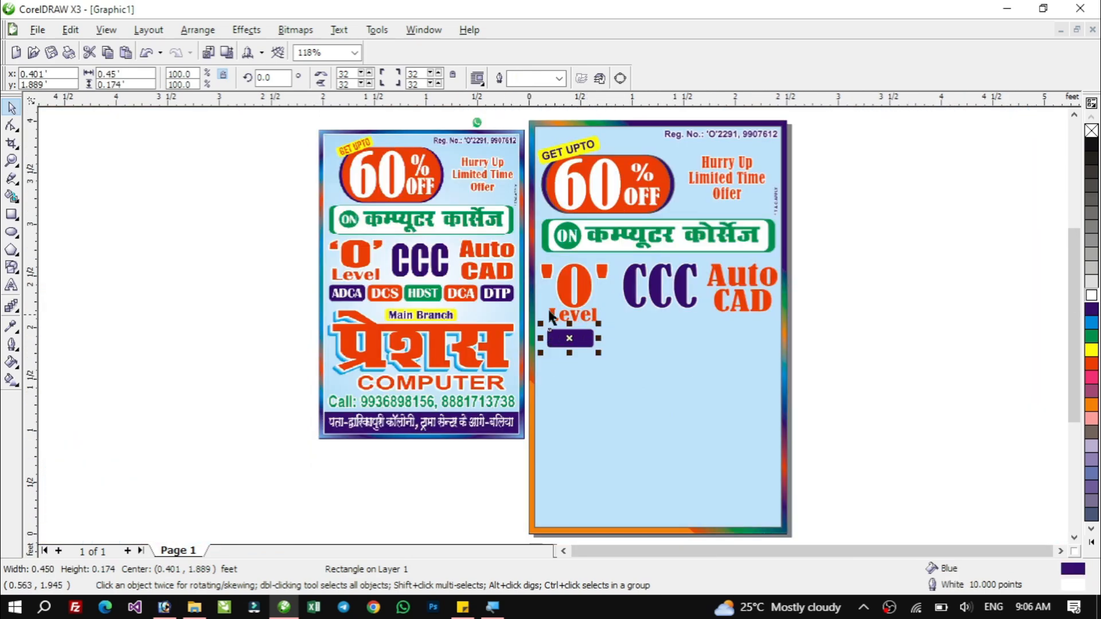
pyautogui.press('F2')
pyautogui.moveTo(313, 264); pyautogui.dragTo(829, 388)
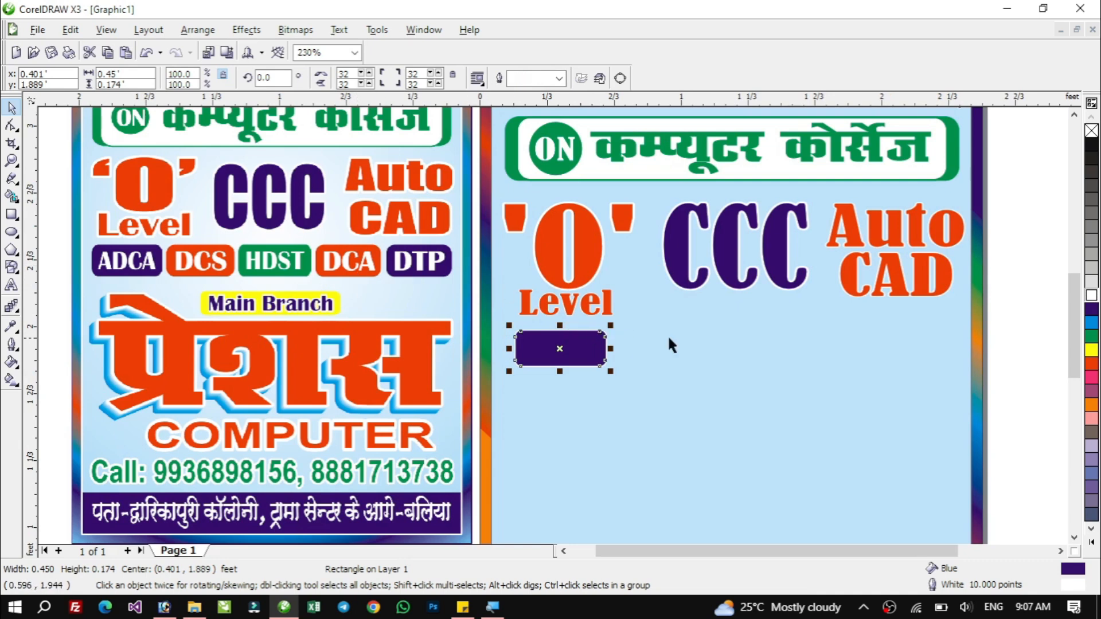
pyautogui.moveTo(561, 345); pyautogui.dragTo(544, 344)
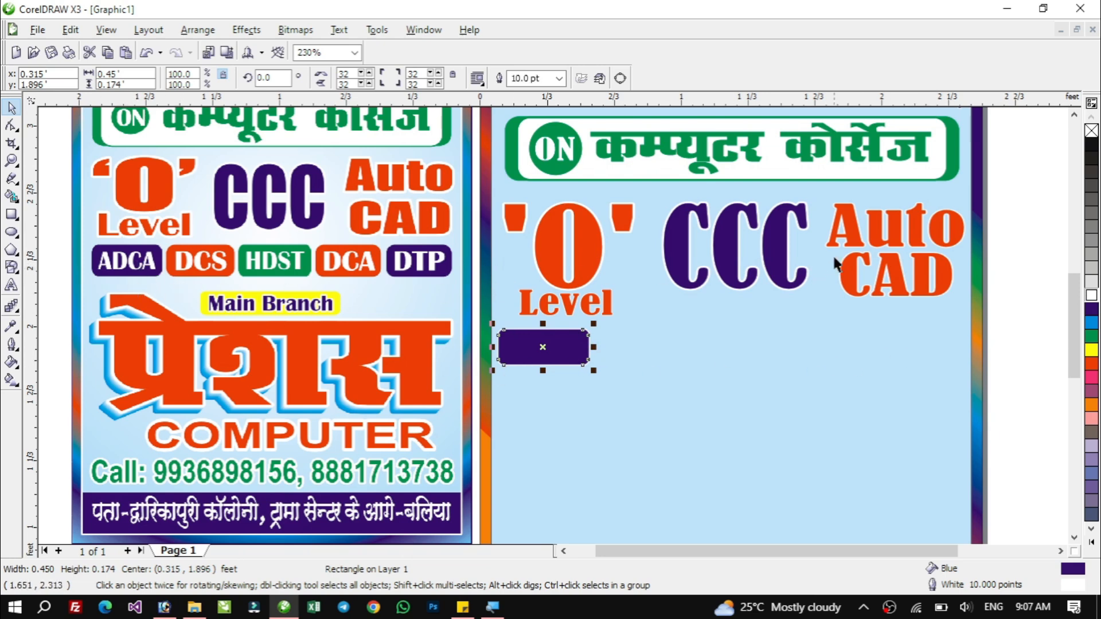
# Add the artistic text ADCA below the rounded rectangle.
pyautogui.click(11, 286)
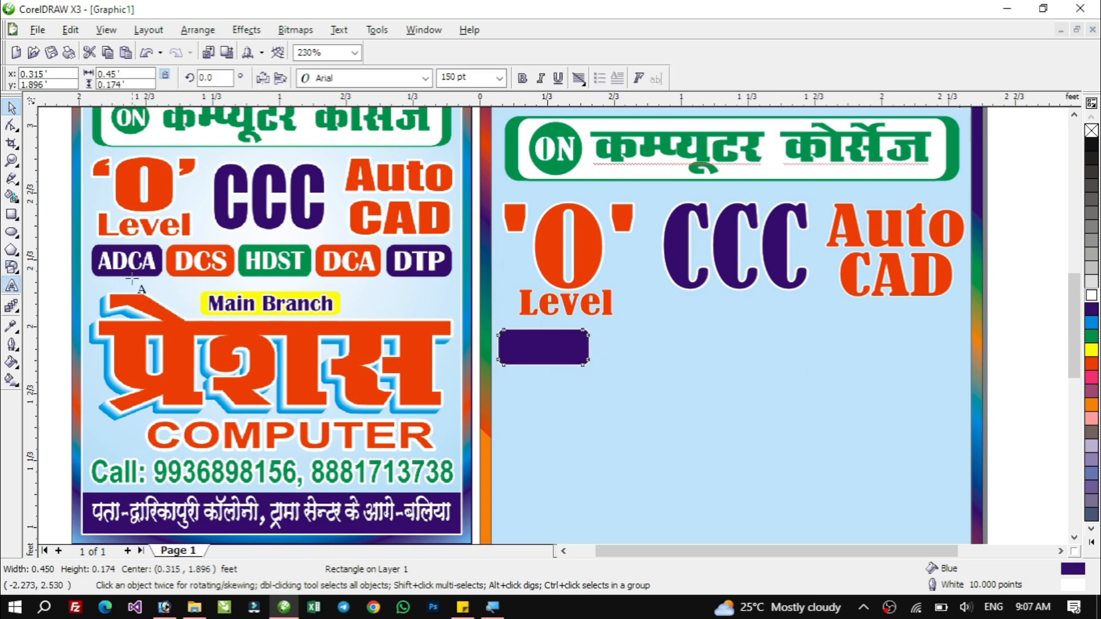
pyautogui.click(542, 397)
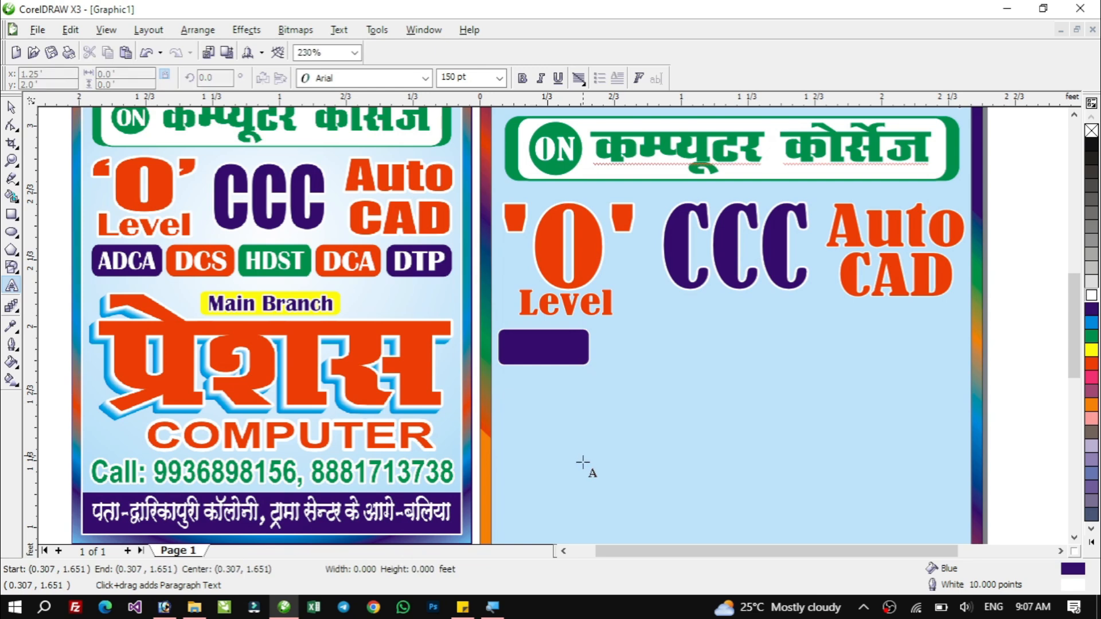
pyautogui.write('ADCA')
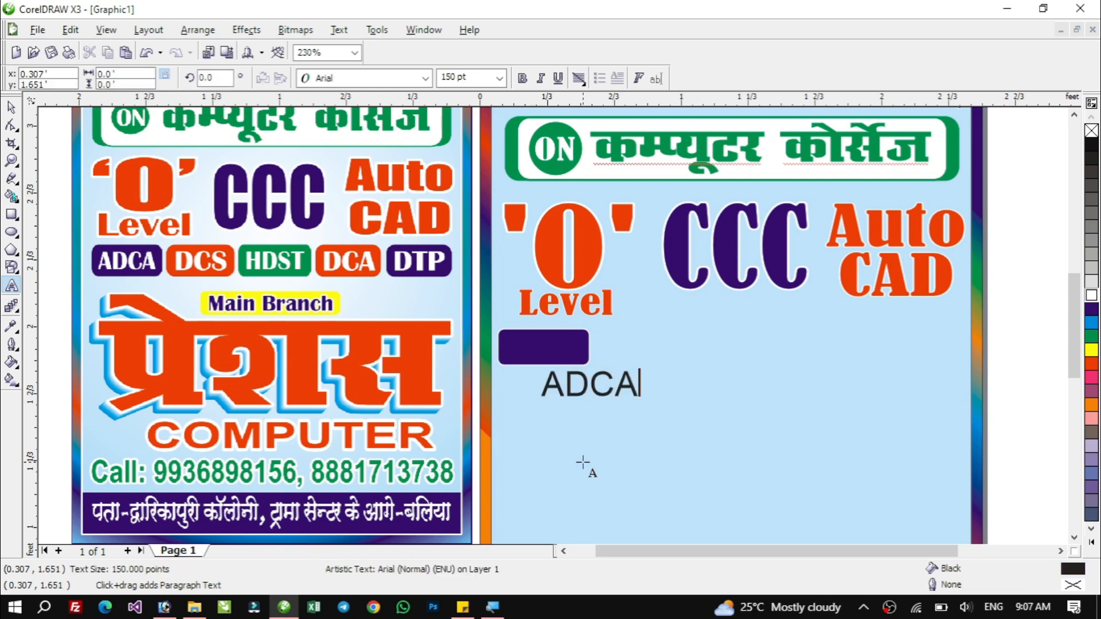
pyautogui.click(11, 107)
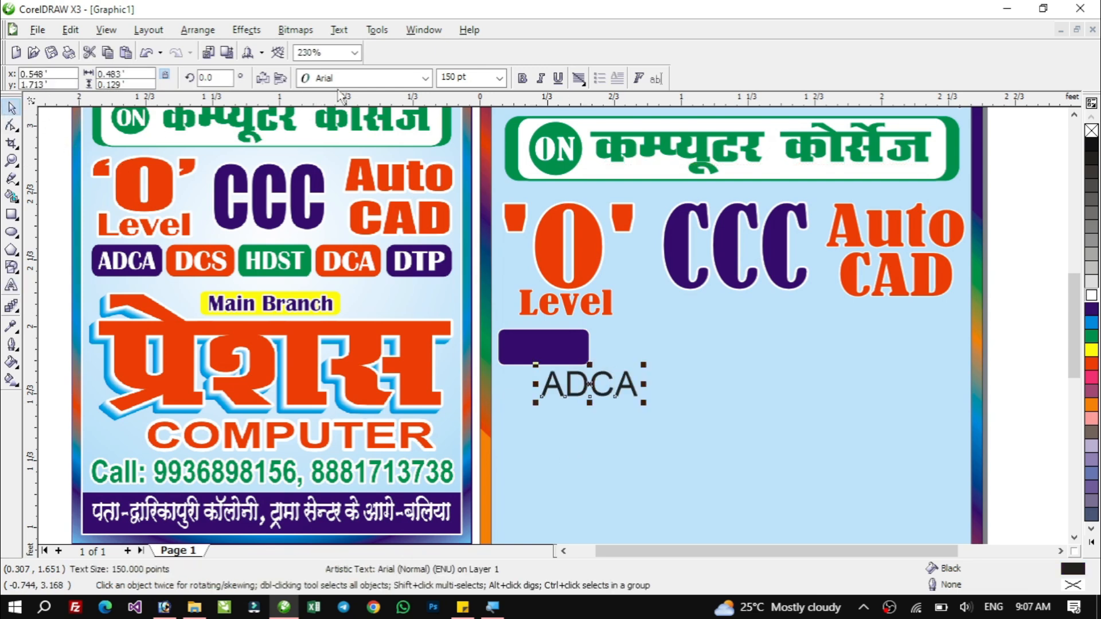
# Format the ADCA text in white Bahnschrift SemiBold and scale it down slightly.
pyautogui.click(425, 78)
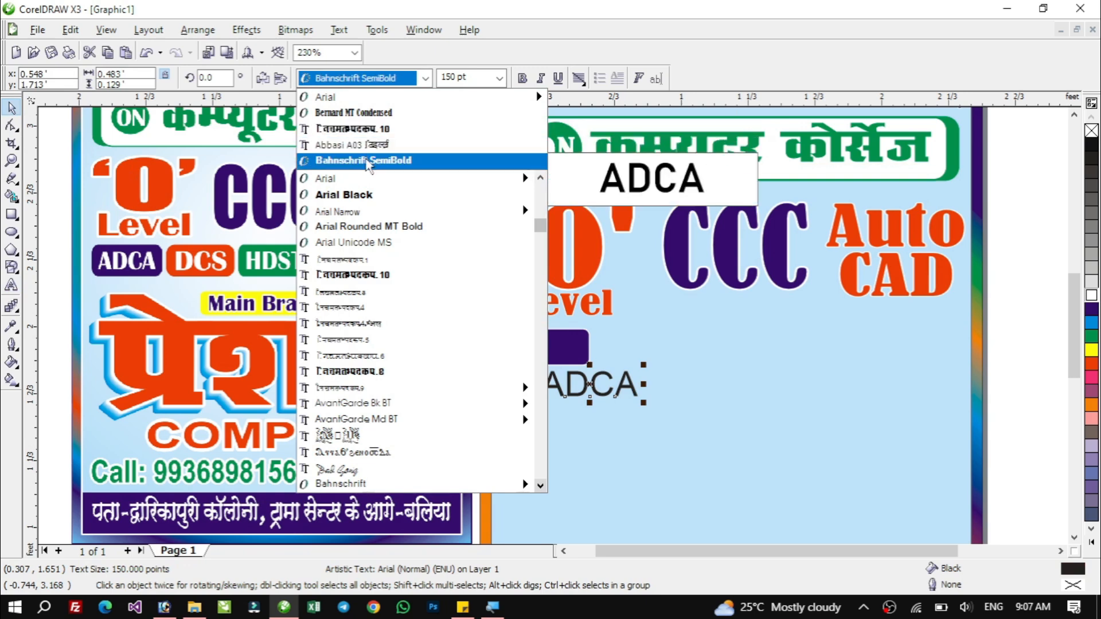
pyautogui.click(367, 161)
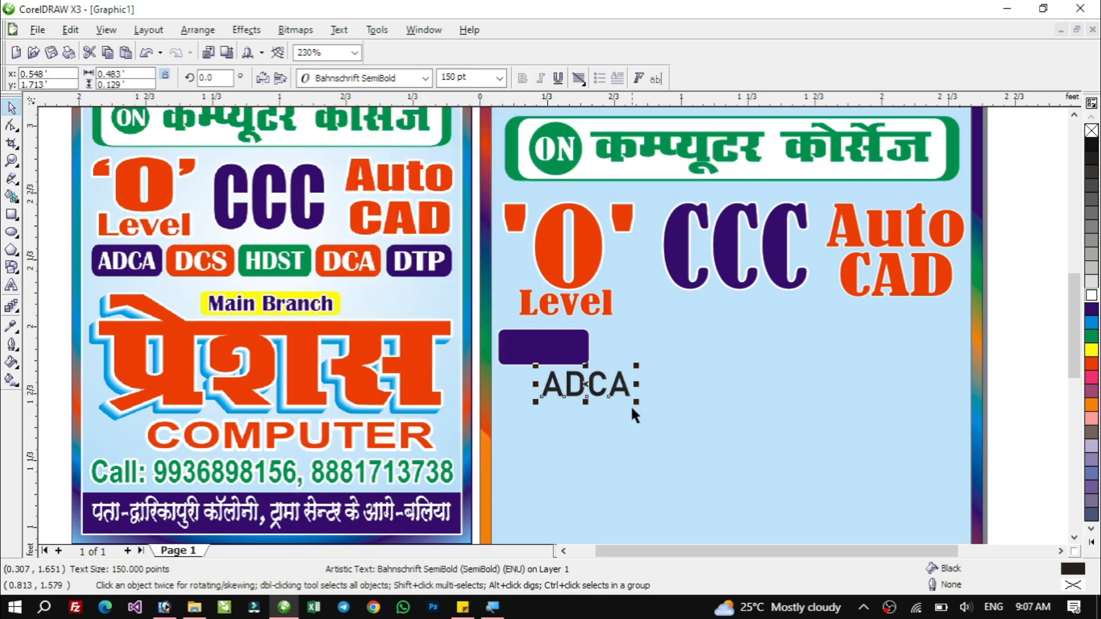
pyautogui.click(1090, 294)
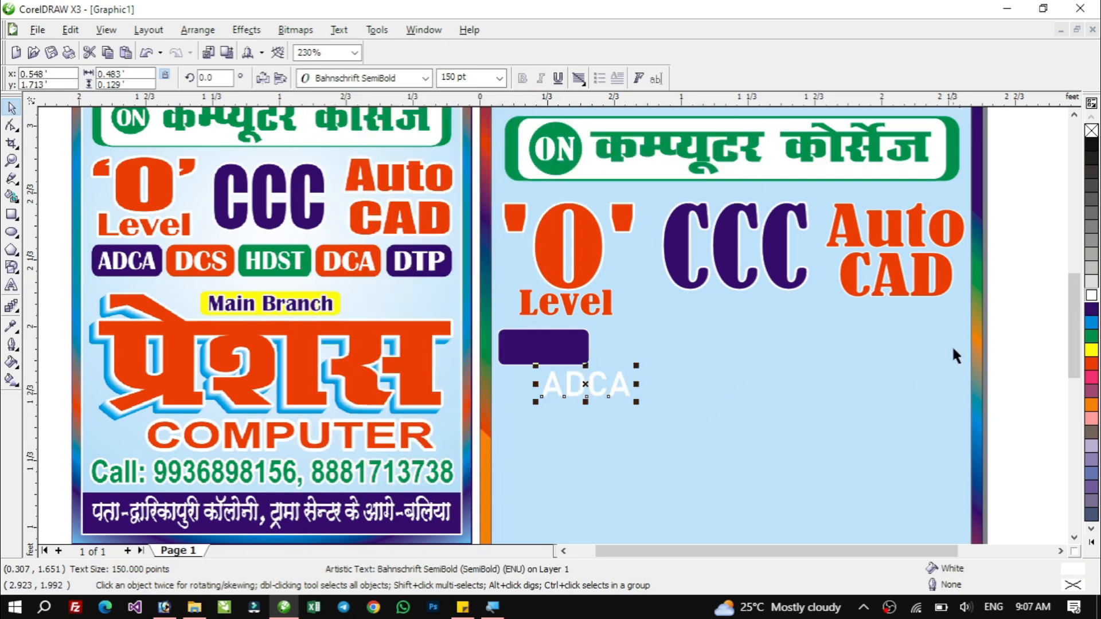
pyautogui.moveTo(639, 403); pyautogui.dragTo(625, 404)
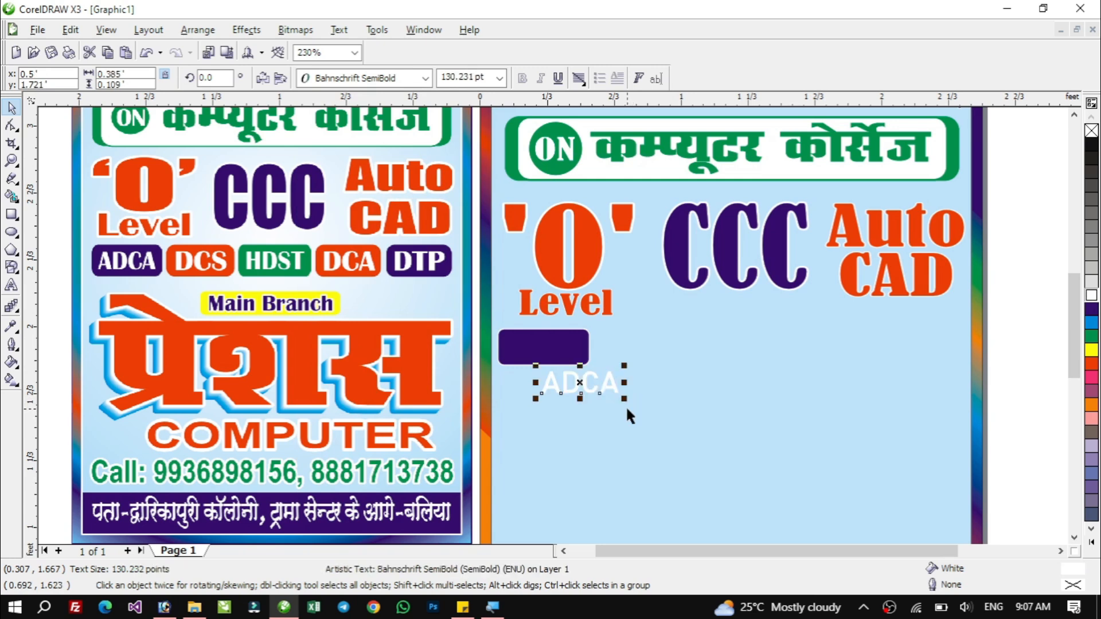
# Centre the ADCA text on the rounded rectangle both horizontally and vertically.
pyautogui.keyDown('shift'); pyautogui.click(557, 349); pyautogui.keyUp('shift')
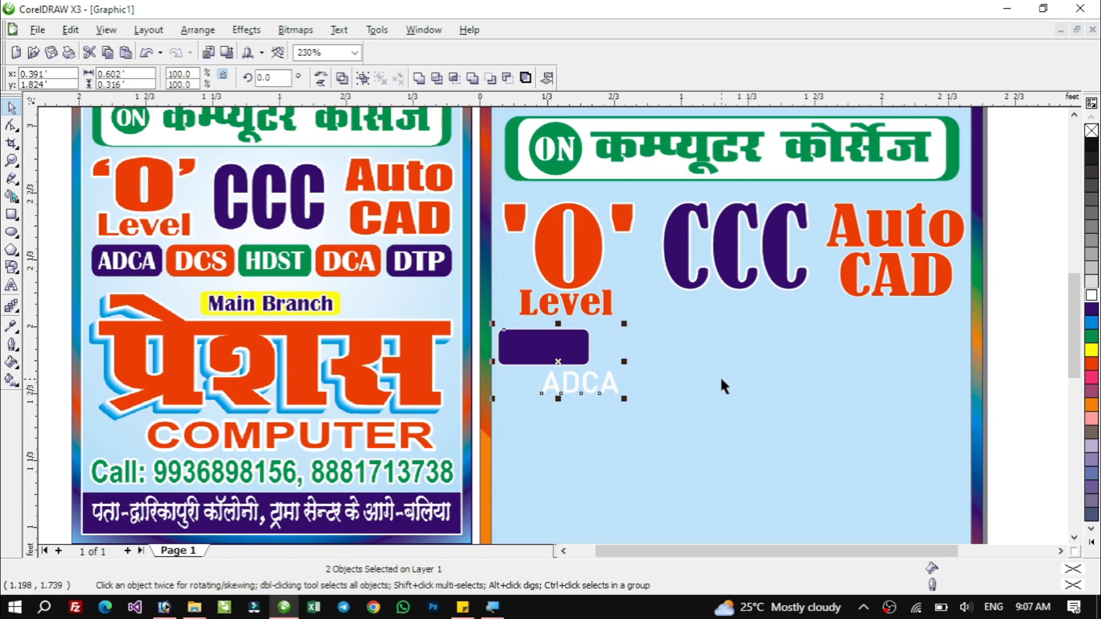
pyautogui.press('c')
pyautogui.press('e')
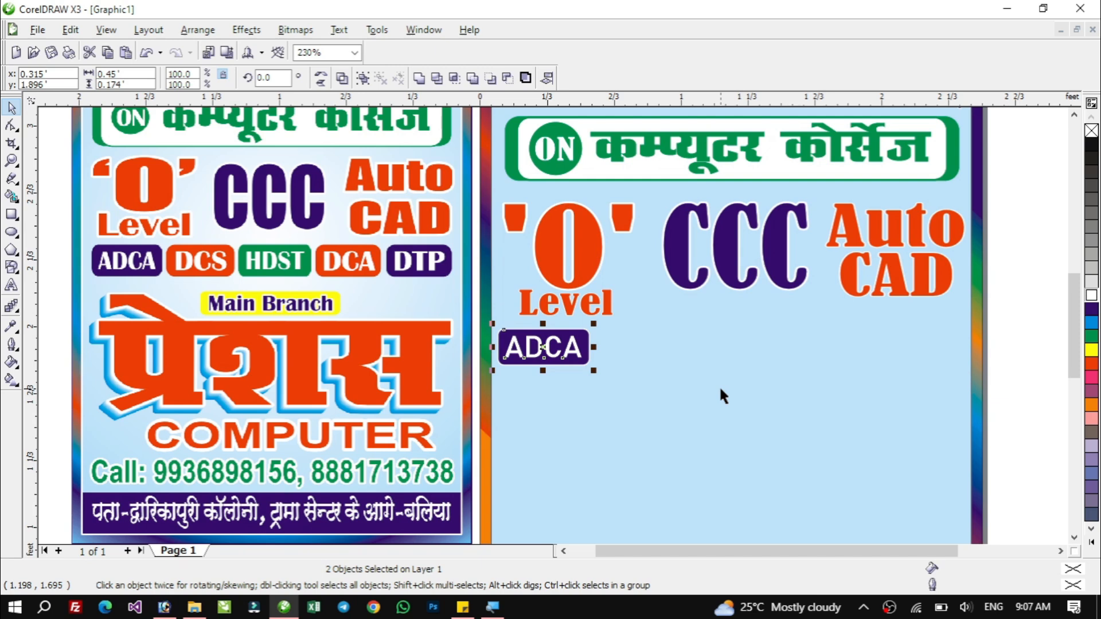
# Shrink the ADCA text slightly to fit inside the box.
pyautogui.moveTo(698, 409); pyautogui.dragTo(1029, 434)
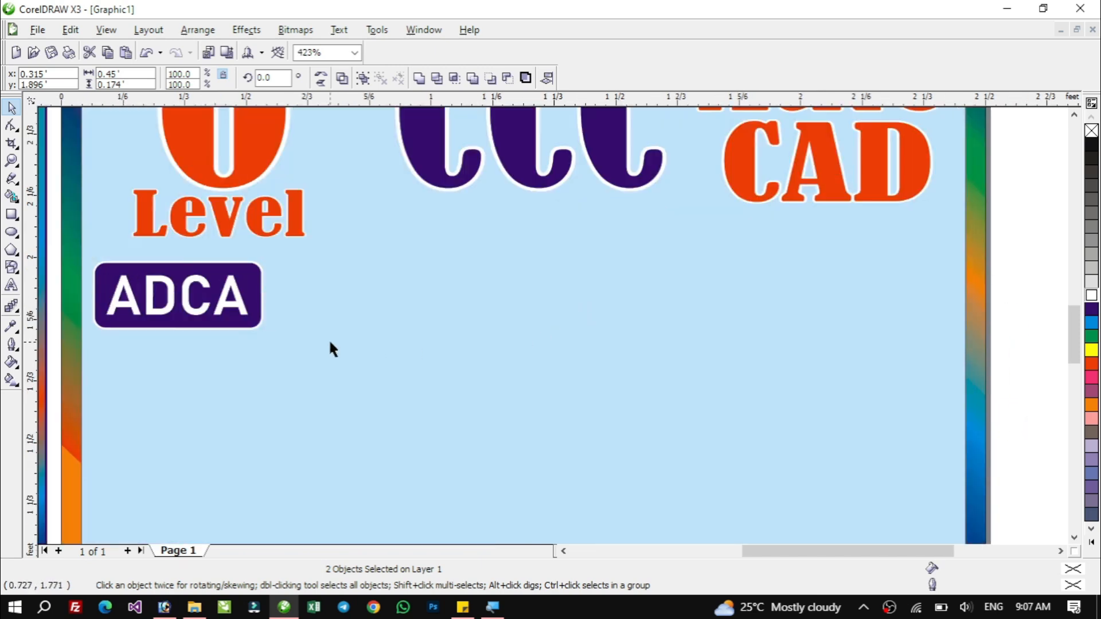
pyautogui.click(229, 296)
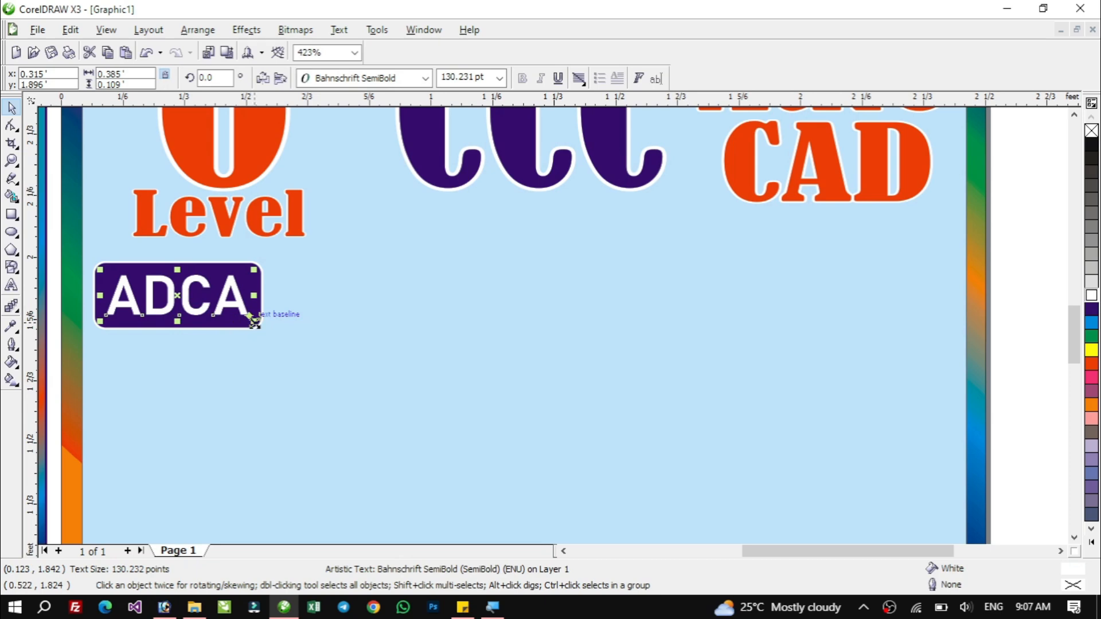
pyautogui.moveTo(253, 317); pyautogui.dragTo(247, 321)
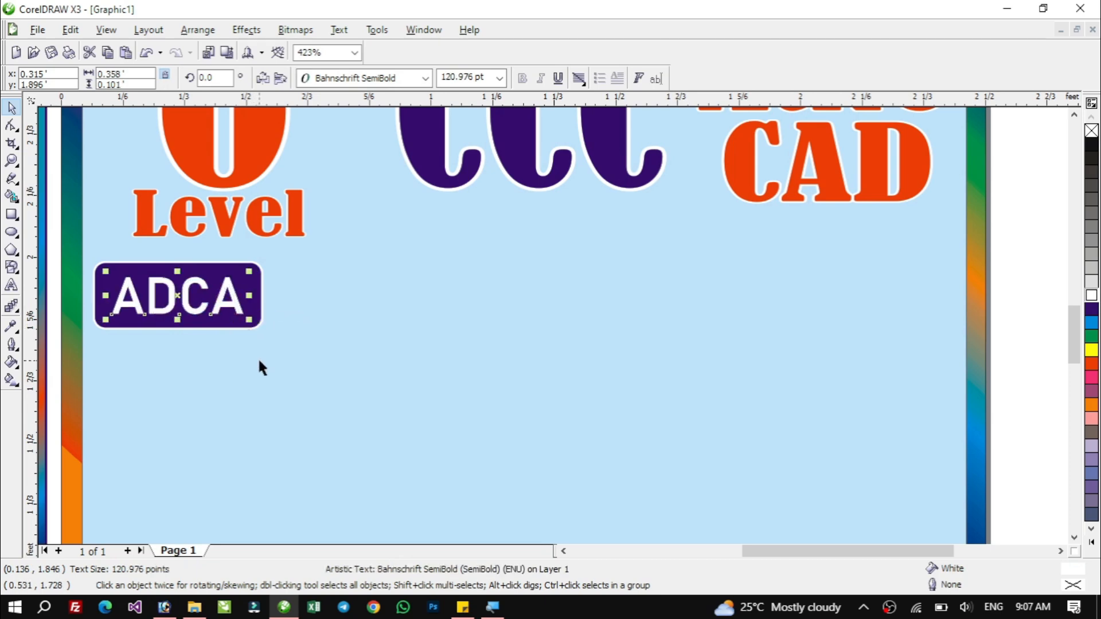
# Copy the ADCA text and box together and place a duplicate to its right.
pyautogui.press('F4')
pyautogui.press('F2')
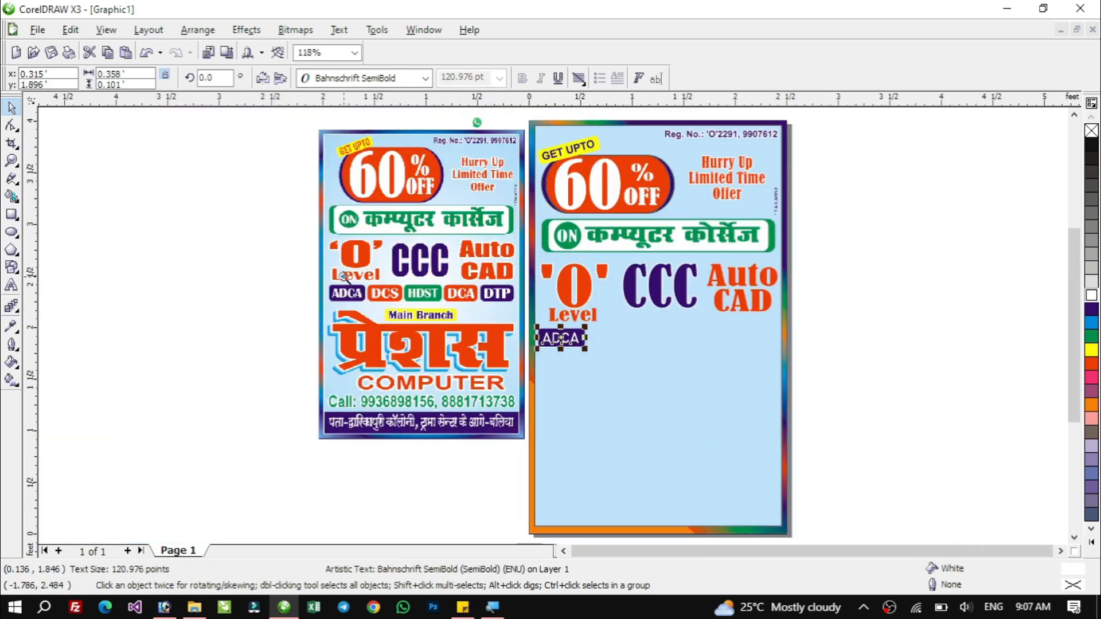
pyautogui.moveTo(362, 289); pyautogui.dragTo(796, 354)
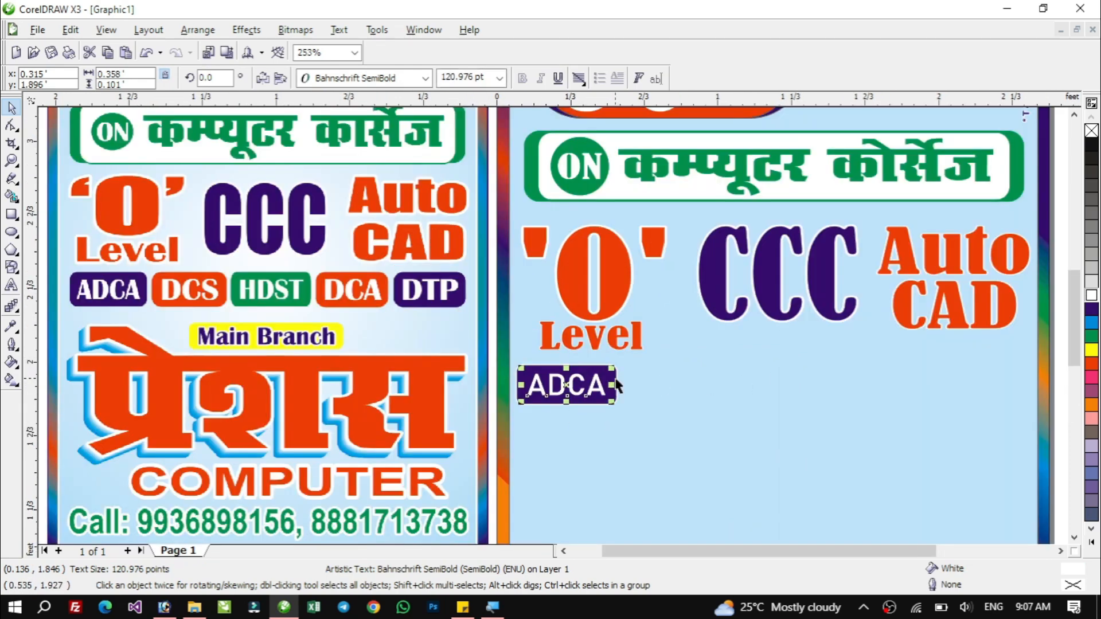
pyautogui.keyDown('shift'); pyautogui.click(618, 385); pyautogui.keyUp('shift')
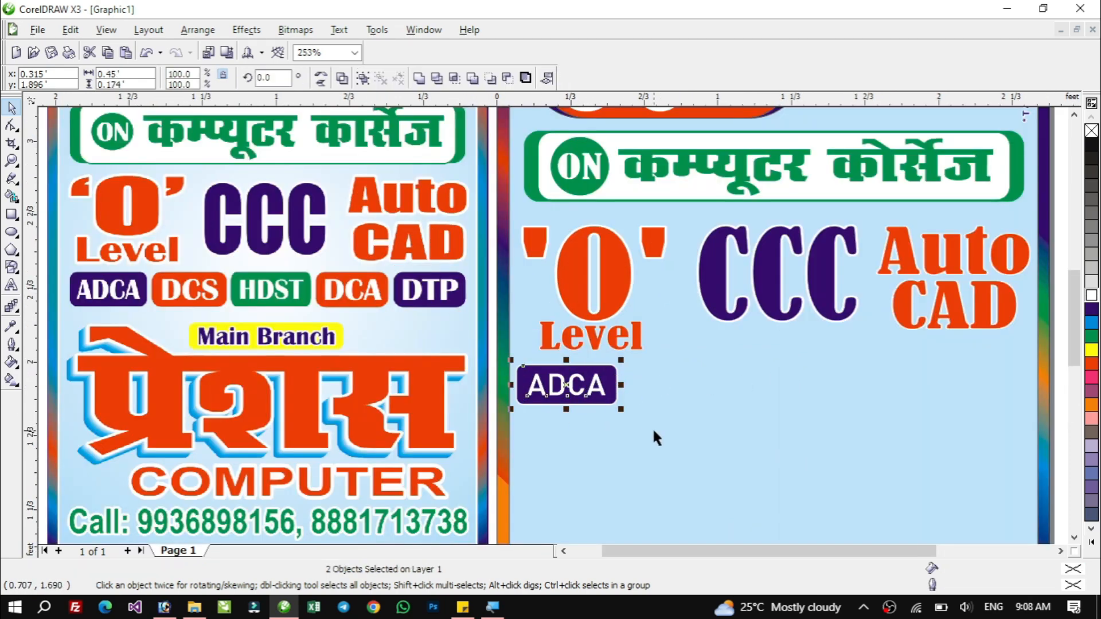
pyautogui.hotkey('ctrl', 'c')
pyautogui.hotkey('ctrl', 'v')
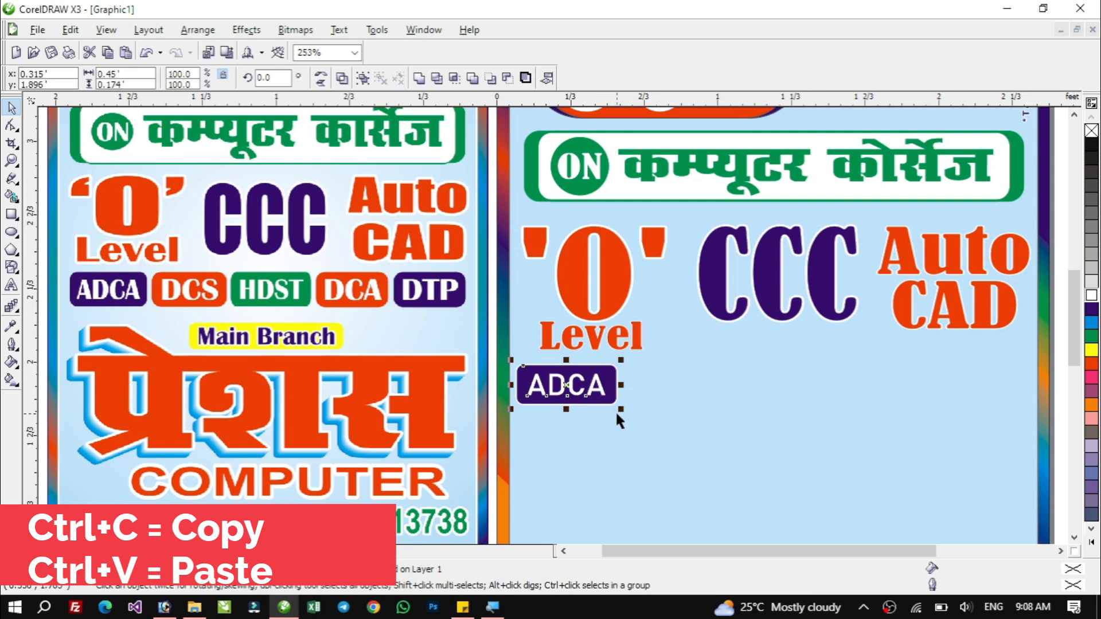
pyautogui.moveTo(553, 388); pyautogui.dragTo(662, 388)
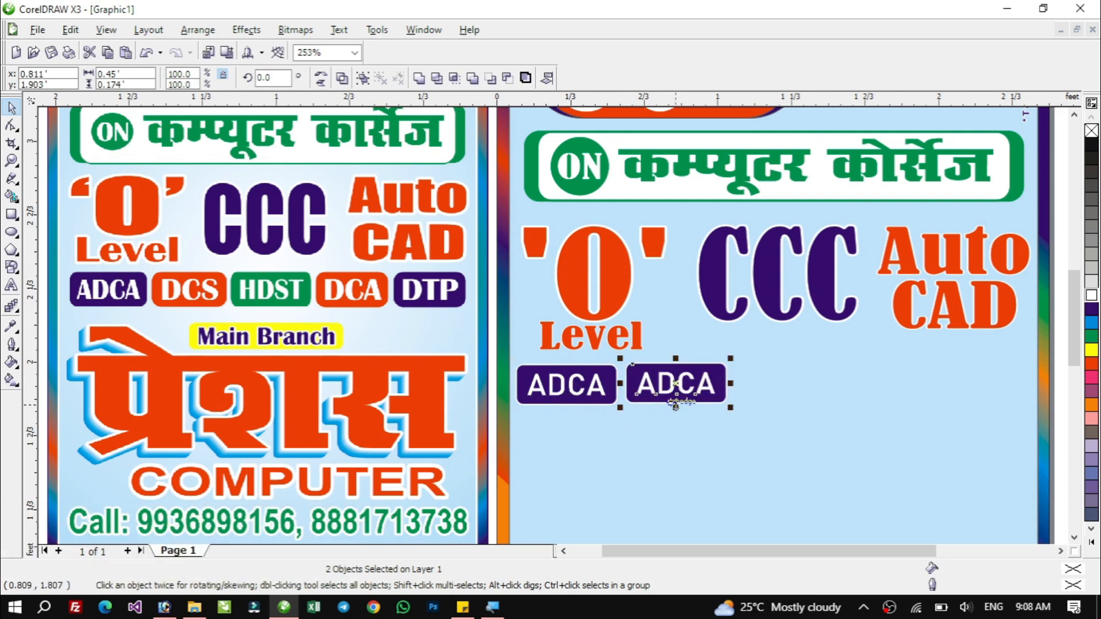
# Paste three more copies of the badge to complete a row of five across the panel.
pyautogui.hotkey('ctrl', 'v')
pyautogui.moveTo(685, 388); pyautogui.dragTo(993, 384)
pyautogui.hotkey('ctrl', 'v')
pyautogui.hotkey('ctrl', 'v')
pyautogui.click(728, 413)
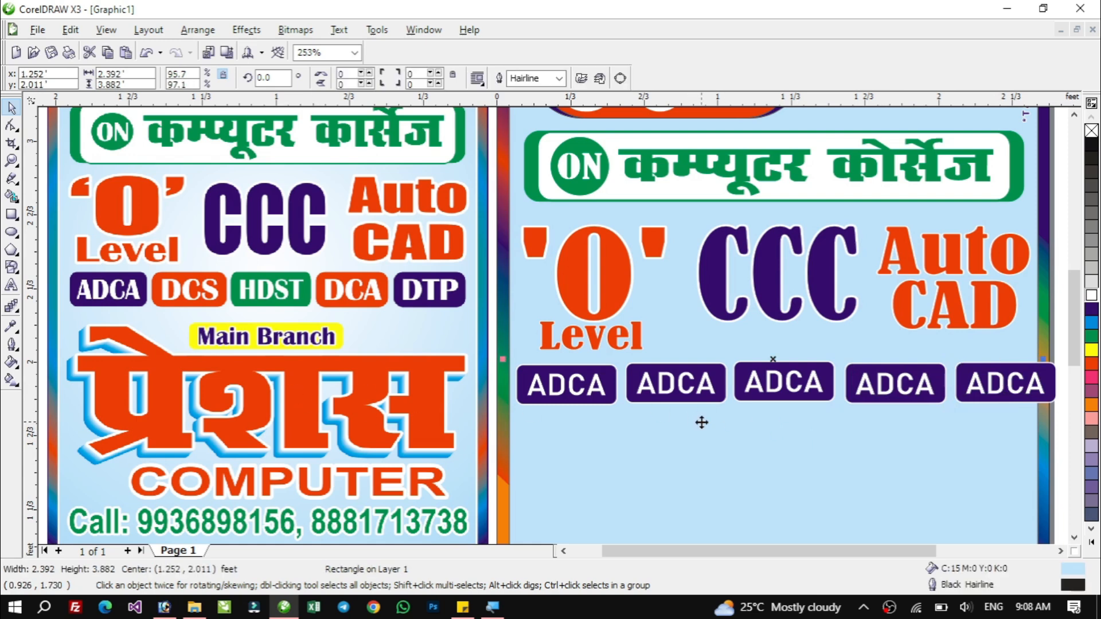
# Replace the second badge's text with DCS.
pyautogui.doubleClick(676, 385)
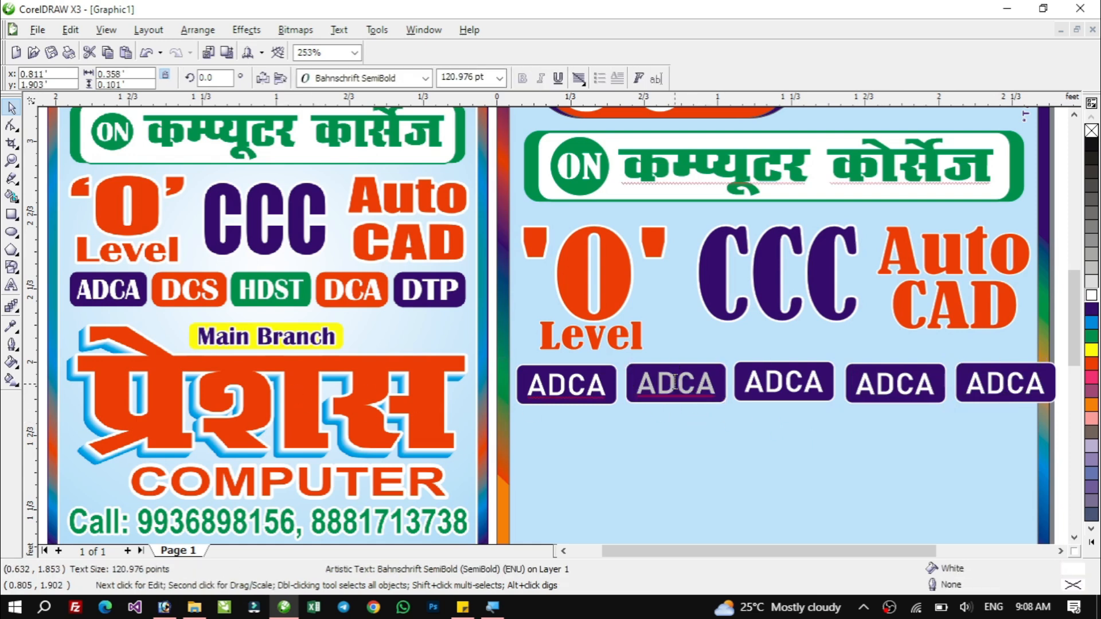
pyautogui.hotkey('ctrl', 'a')
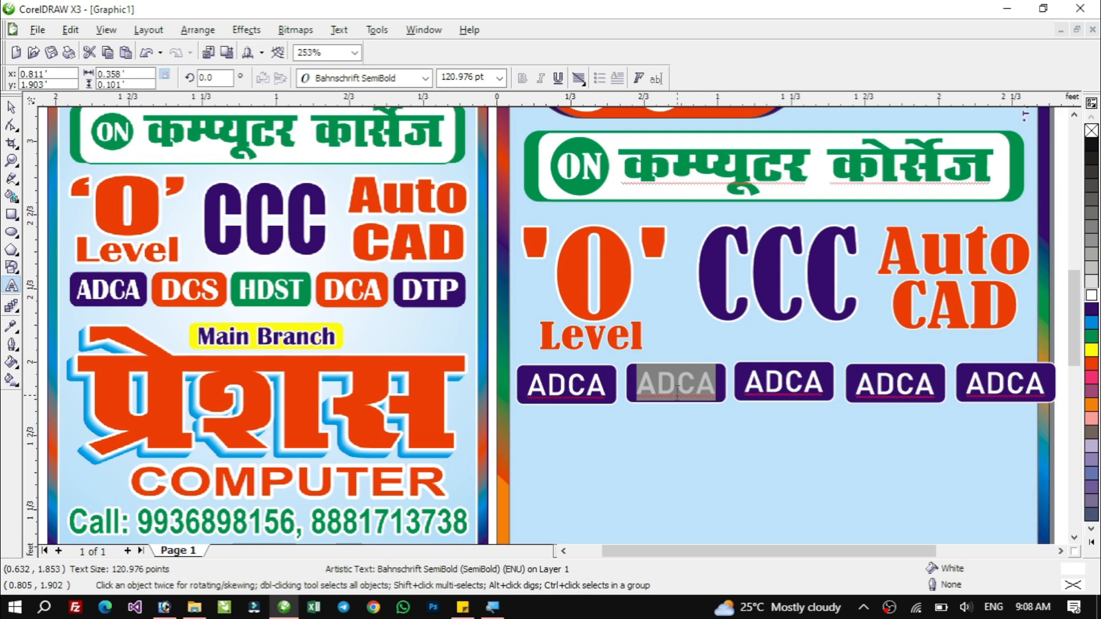
pyautogui.write('D')
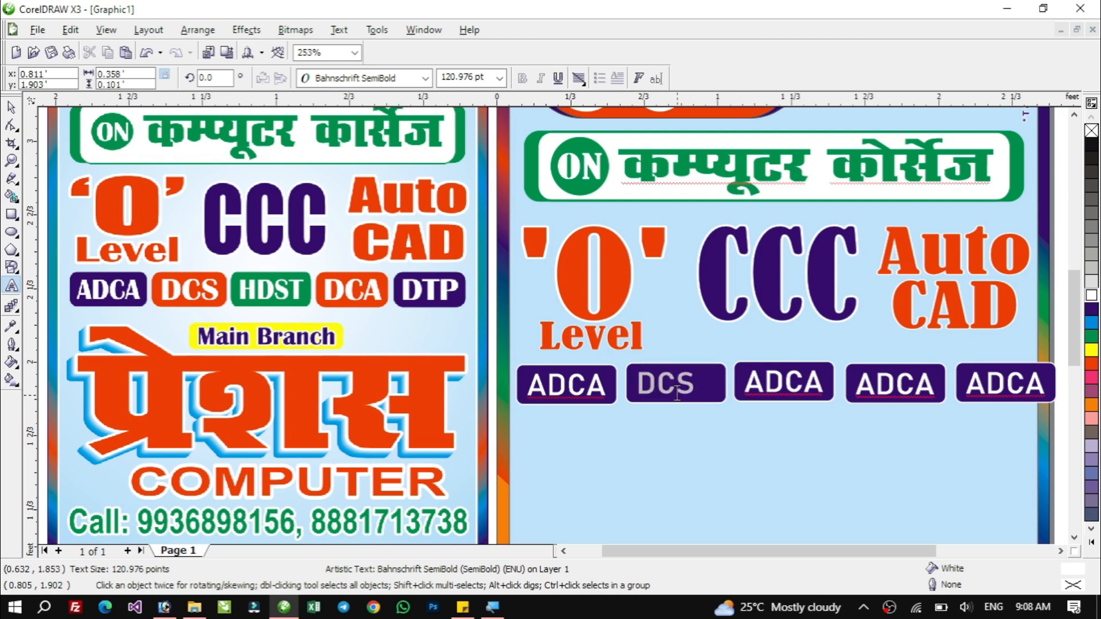
pyautogui.hotkey('ctrl', 'space')
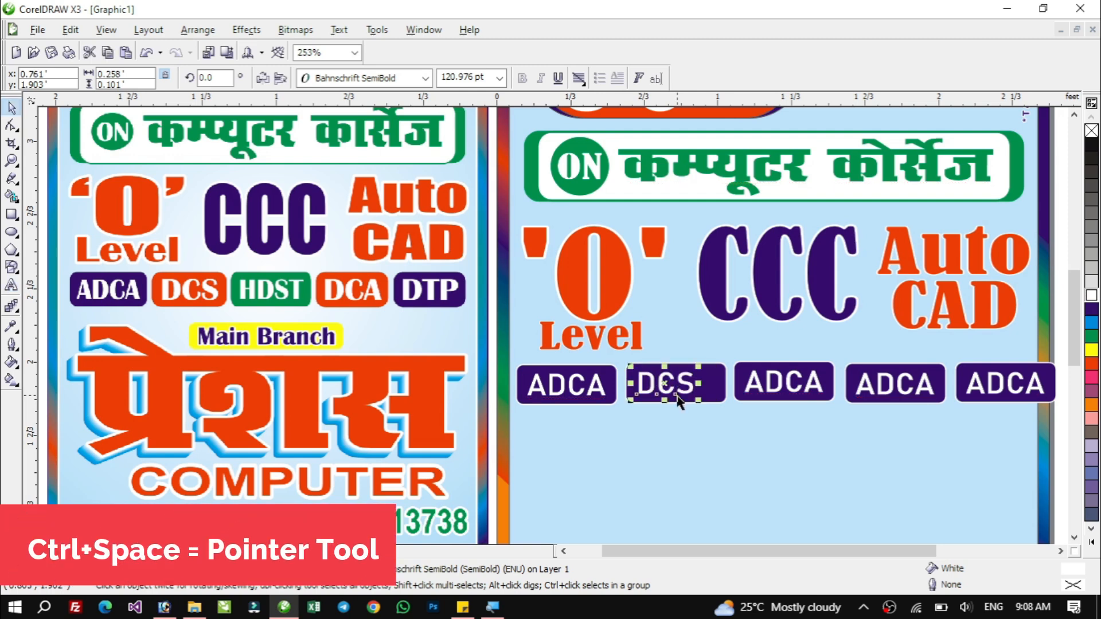
pyautogui.keyDown('shift'); pyautogui.click(717, 386); pyautogui.keyUp('shift')
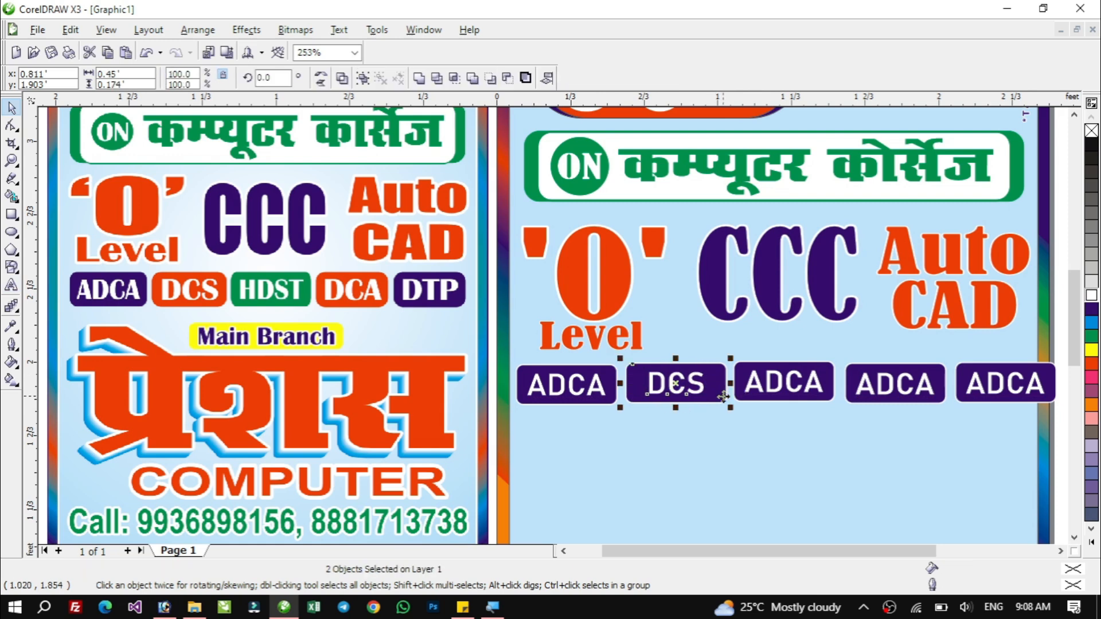
# Replace the third badge's text with HDST.
pyautogui.doubleClick(782, 382)
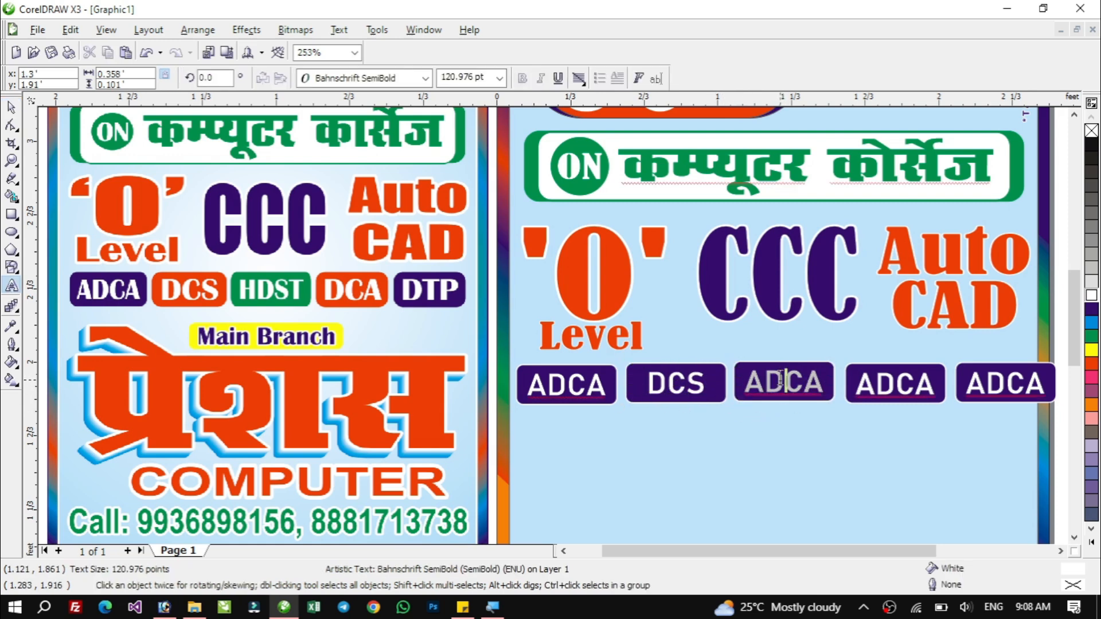
pyautogui.doubleClick(781, 380)
pyautogui.write('HDST')
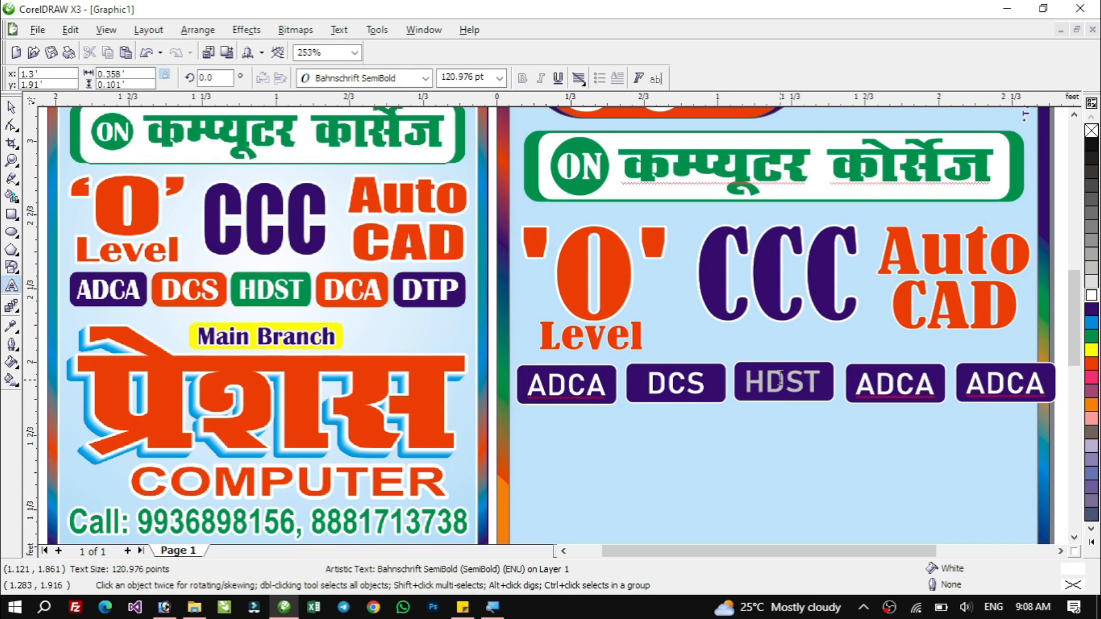
pyautogui.hotkey('ctrl', 'space')
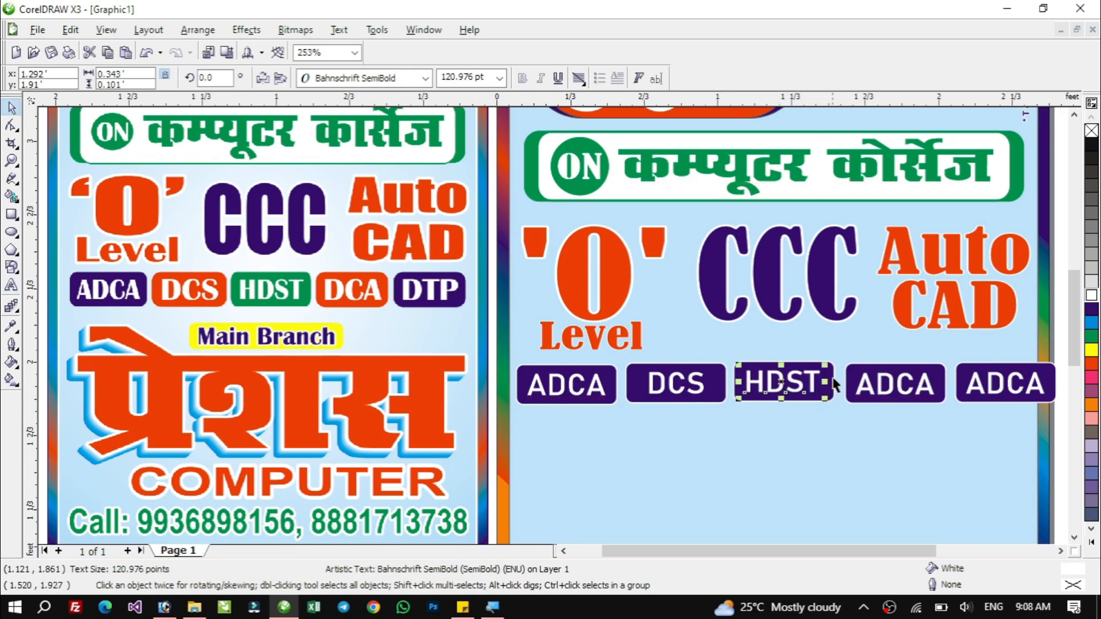
pyautogui.keyDown('shift'); pyautogui.click(835, 380); pyautogui.keyUp('shift')
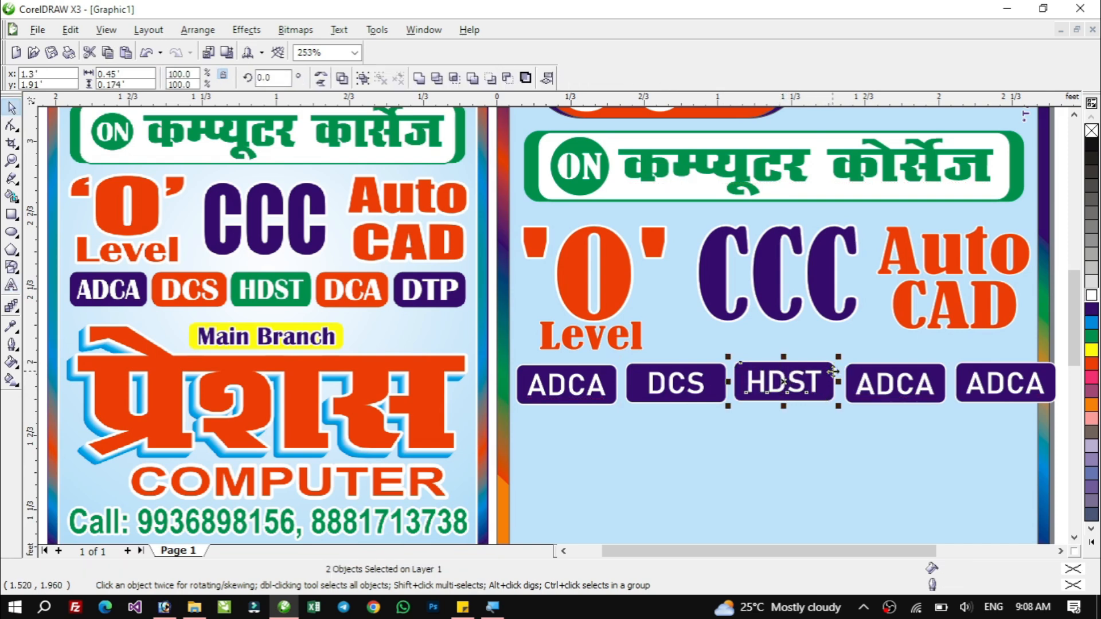
# Replace the fourth badge's text with DCA and centre it vertically on its box.
pyautogui.doubleClick(892, 382)
pyautogui.doubleClick(893, 381)
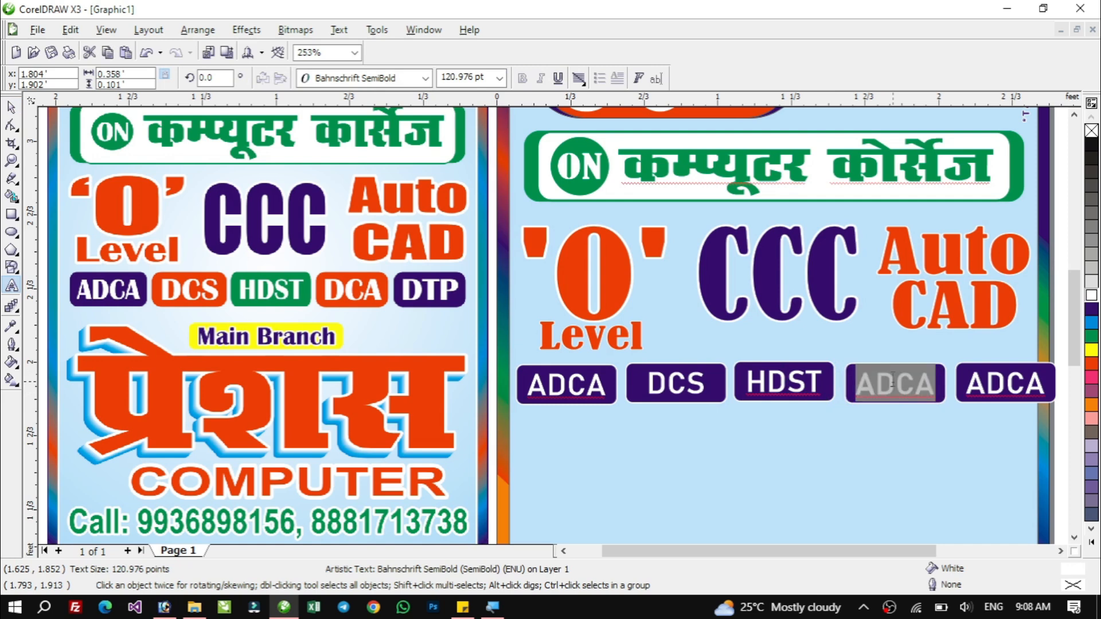
pyautogui.write('DCA')
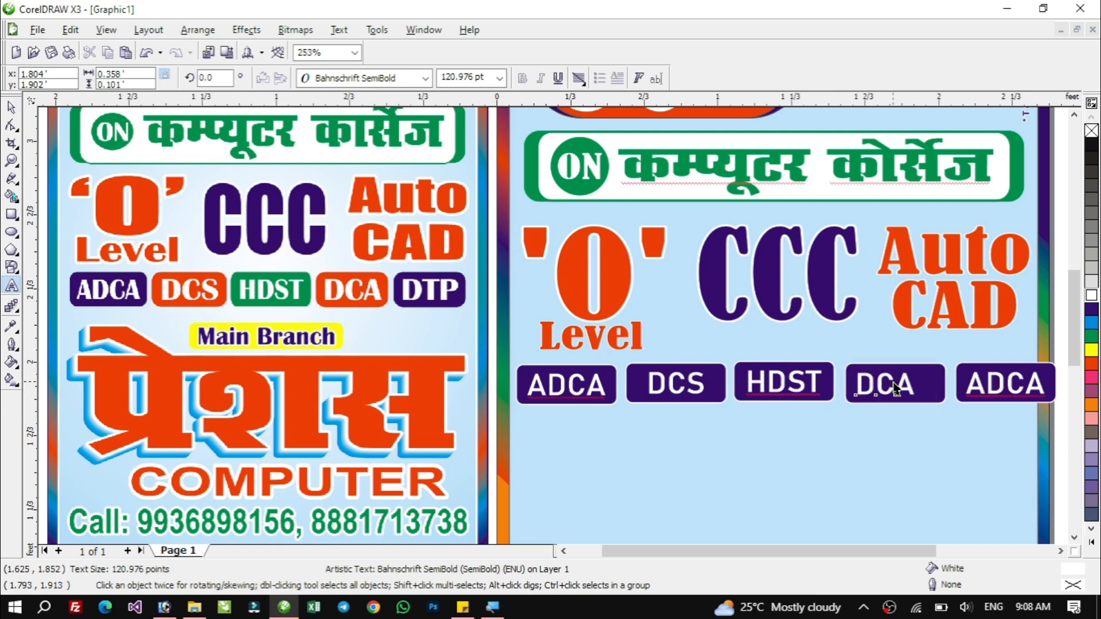
pyautogui.hotkey('ctrl', 'space')
pyautogui.keyDown('shift'); pyautogui.click(935, 377); pyautogui.keyUp('shift')
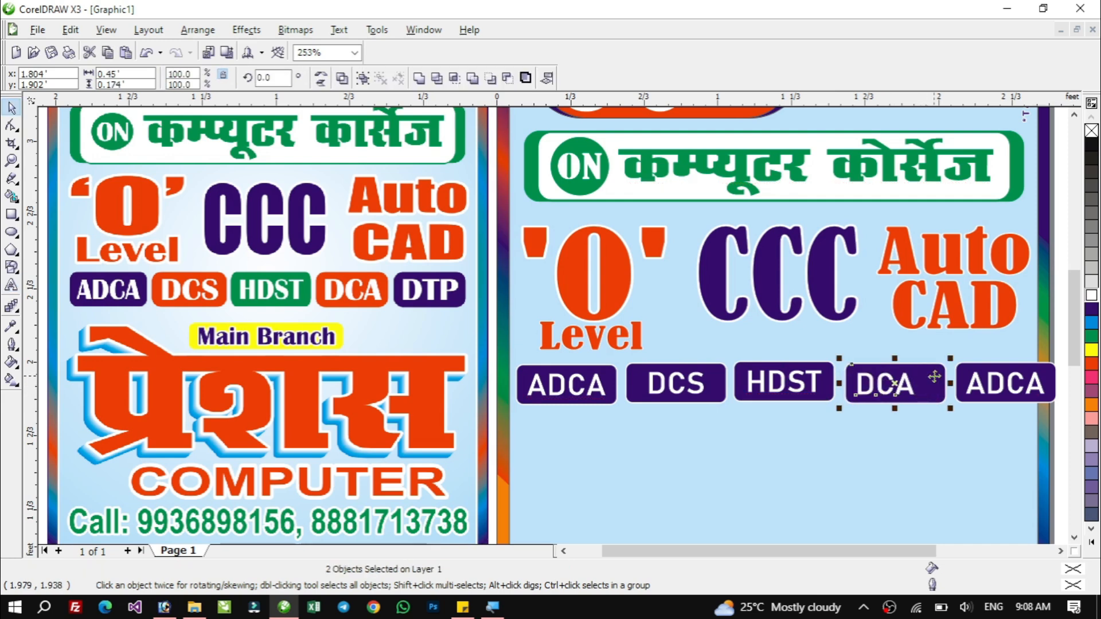
pyautogui.press('c')
# Replace the fifth badge's text with DTP.
pyautogui.click(1002, 381)
pyautogui.doubleClick(1003, 384)
pyautogui.write('DTP')
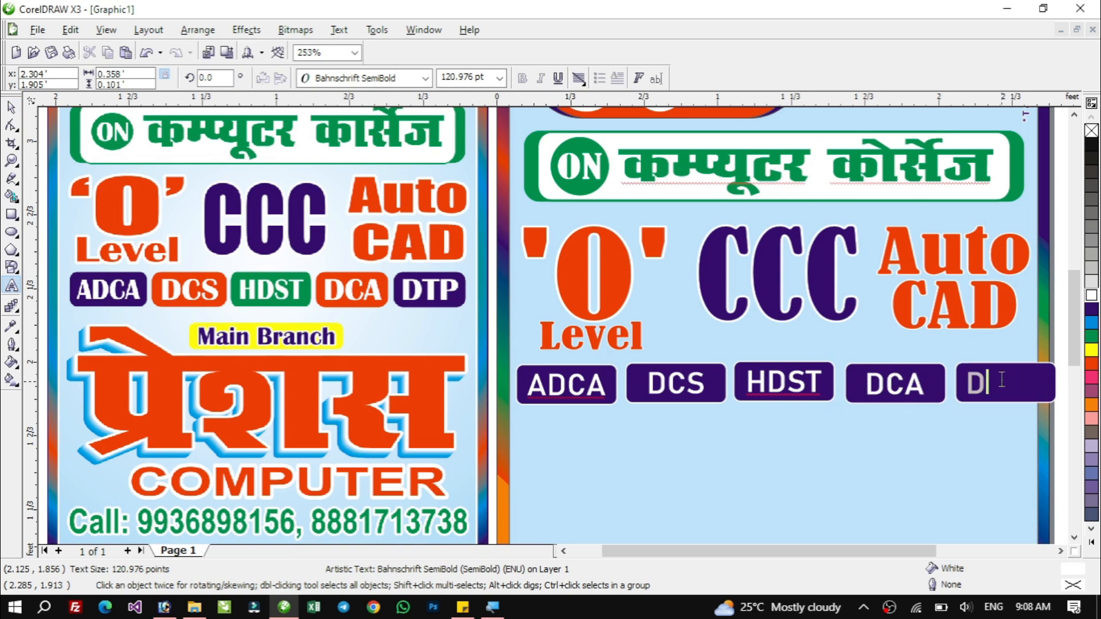
pyautogui.hotkey('ctrl', 'space')
pyautogui.keyDown('shift'); pyautogui.click(1041, 383); pyautogui.keyUp('shift')
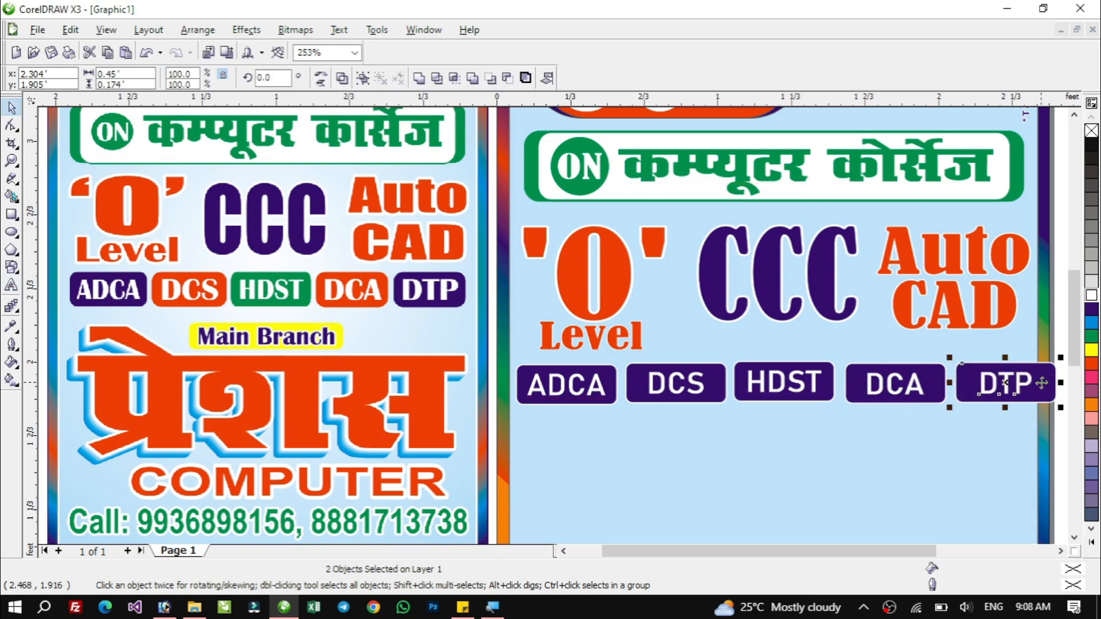
pyautogui.click(869, 453)
# Group the text and rounded box of the ADCA badge, and likewise of the DCS badge.
pyautogui.click(570, 384)
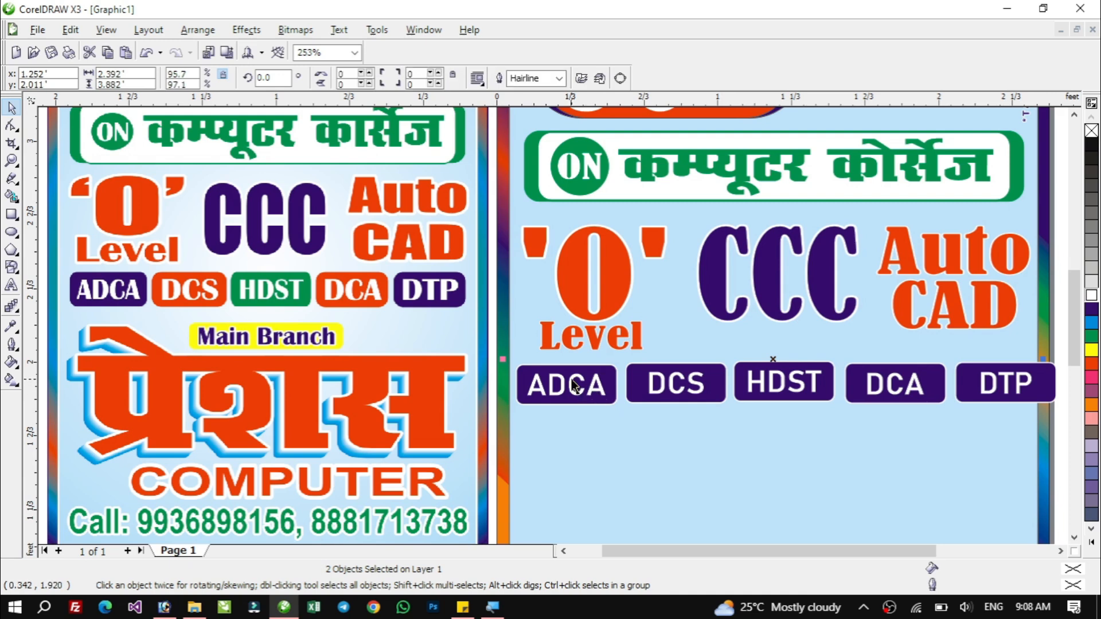
pyautogui.keyDown('shift'); pyautogui.click(602, 381); pyautogui.keyUp('shift')
pyautogui.hotkey('ctrl', 'g')
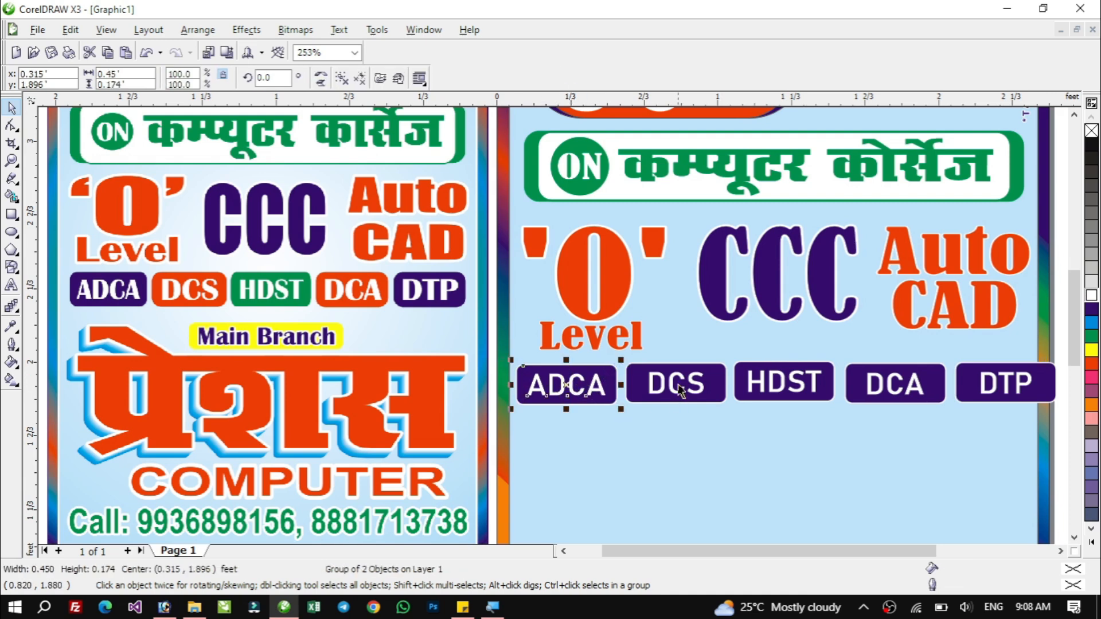
pyautogui.click(676, 384)
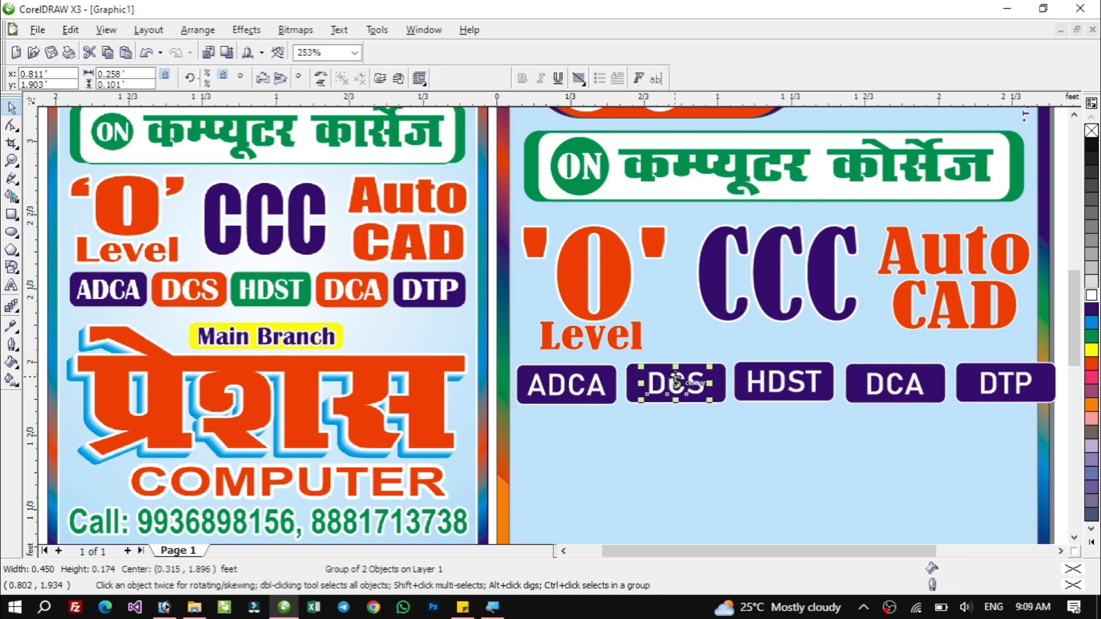
pyautogui.keyDown('shift'); pyautogui.click(720, 373); pyautogui.keyUp('shift')
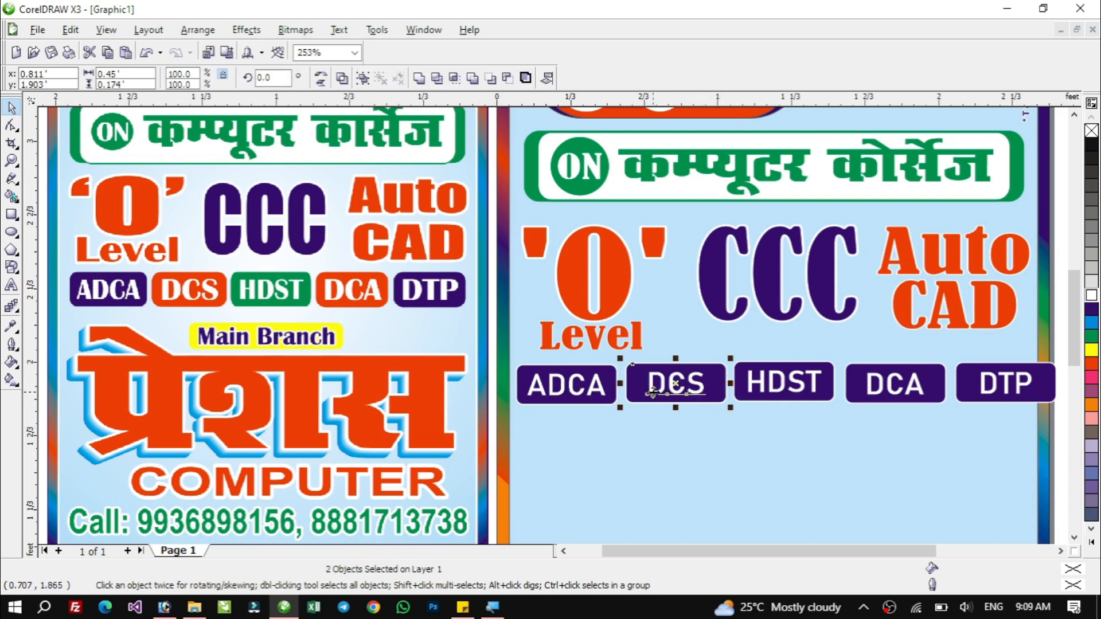
pyautogui.moveTo(622, 357); pyautogui.dragTo(750, 423)
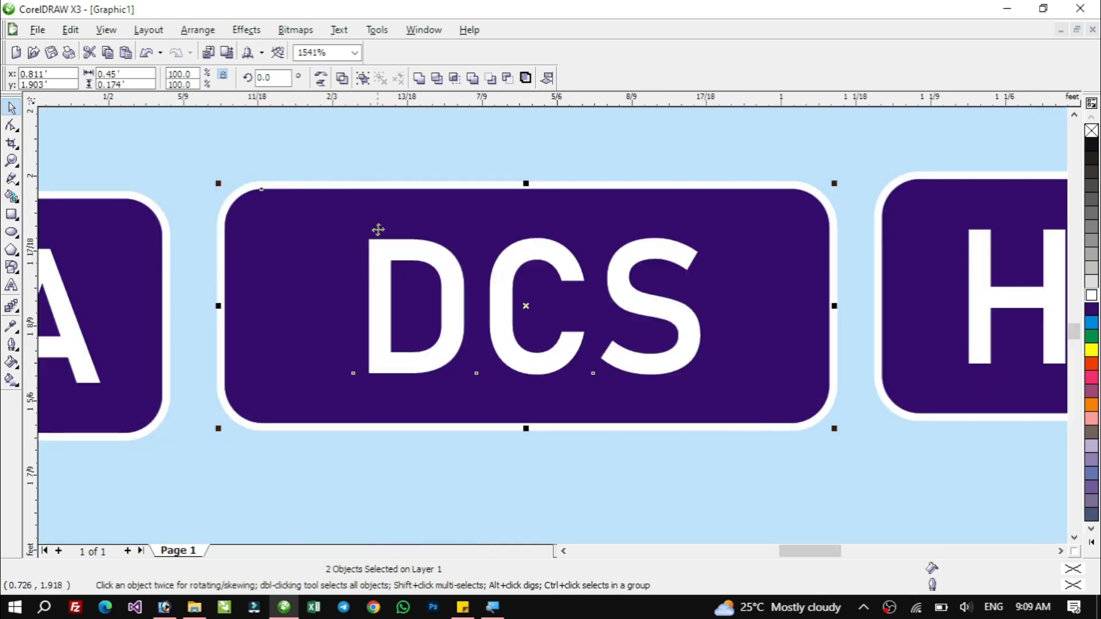
pyautogui.hotkey('ctrl', 'g')
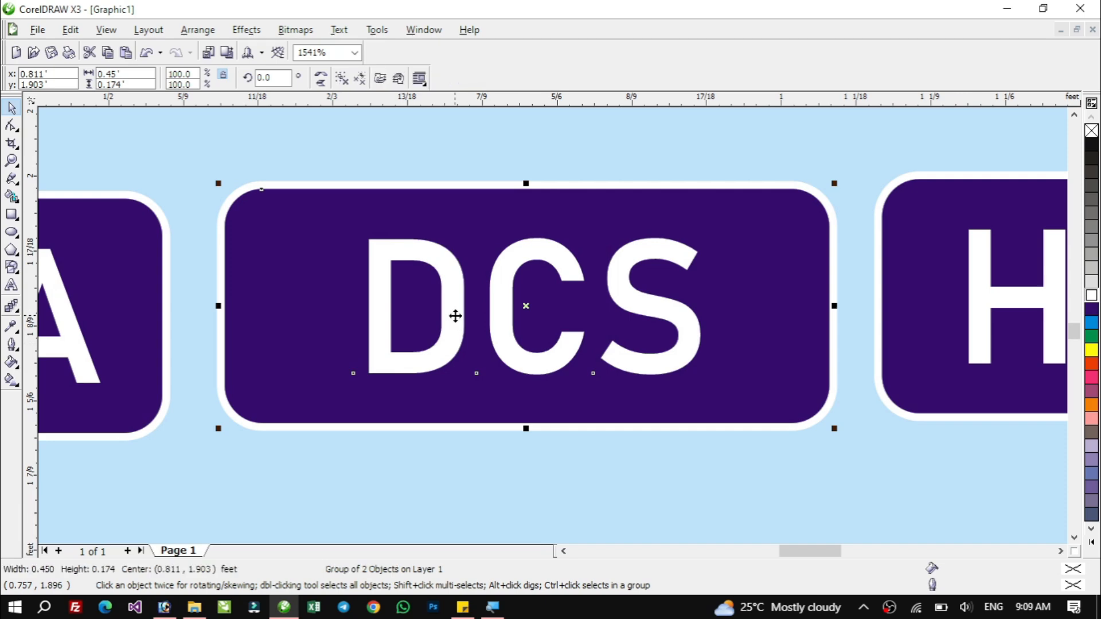
pyautogui.press('F4')
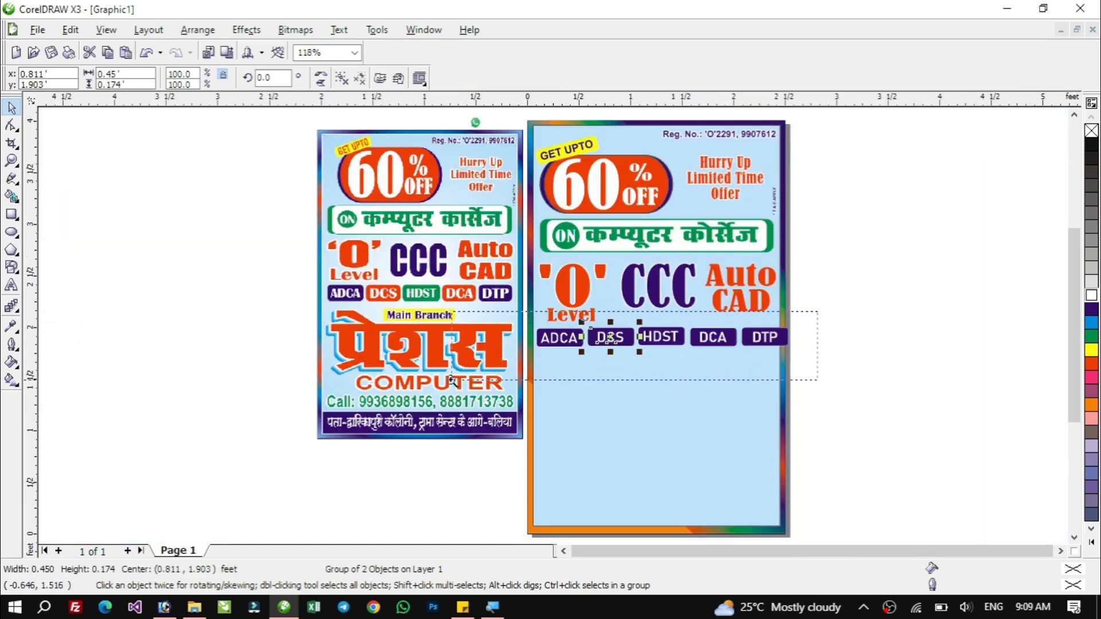
pyautogui.scroll(4, 573, 384)
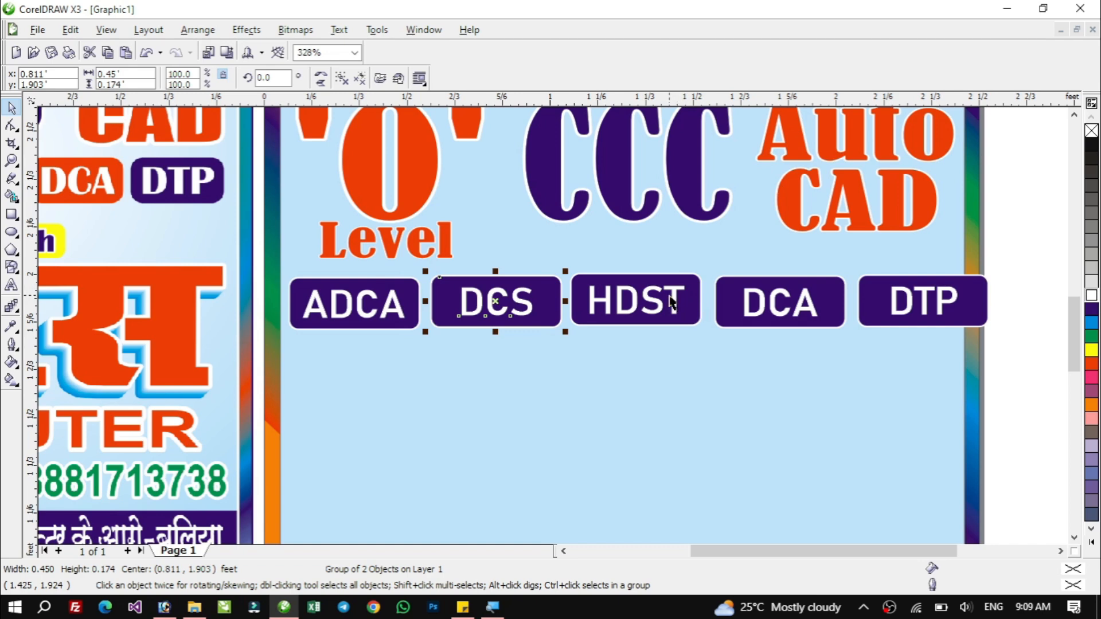
pyautogui.press('F4')
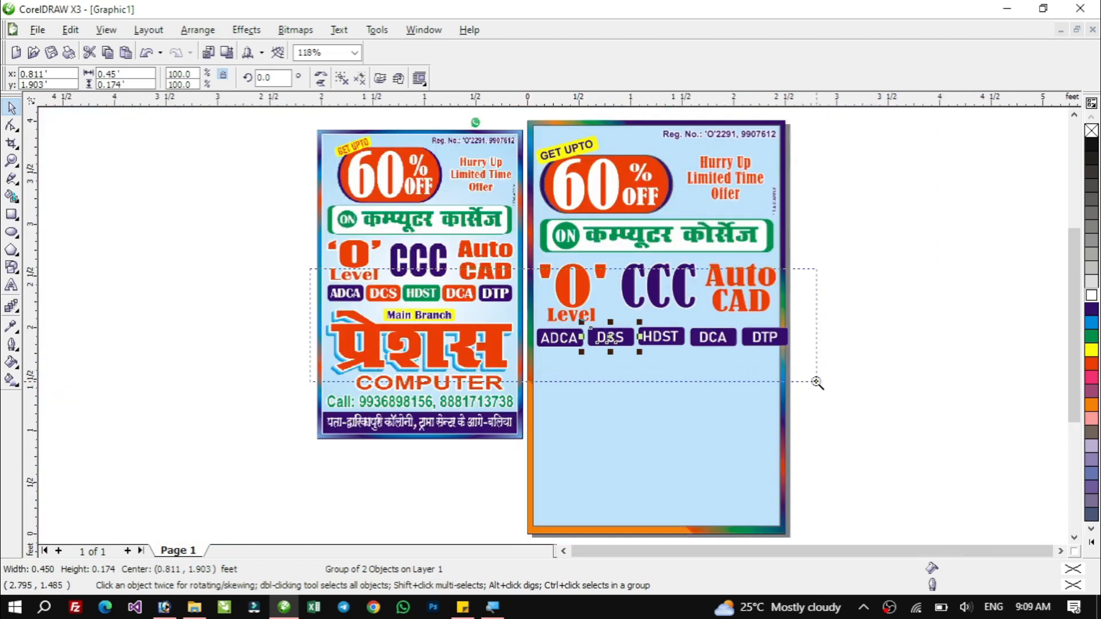
pyautogui.scroll(3, 820, 390)
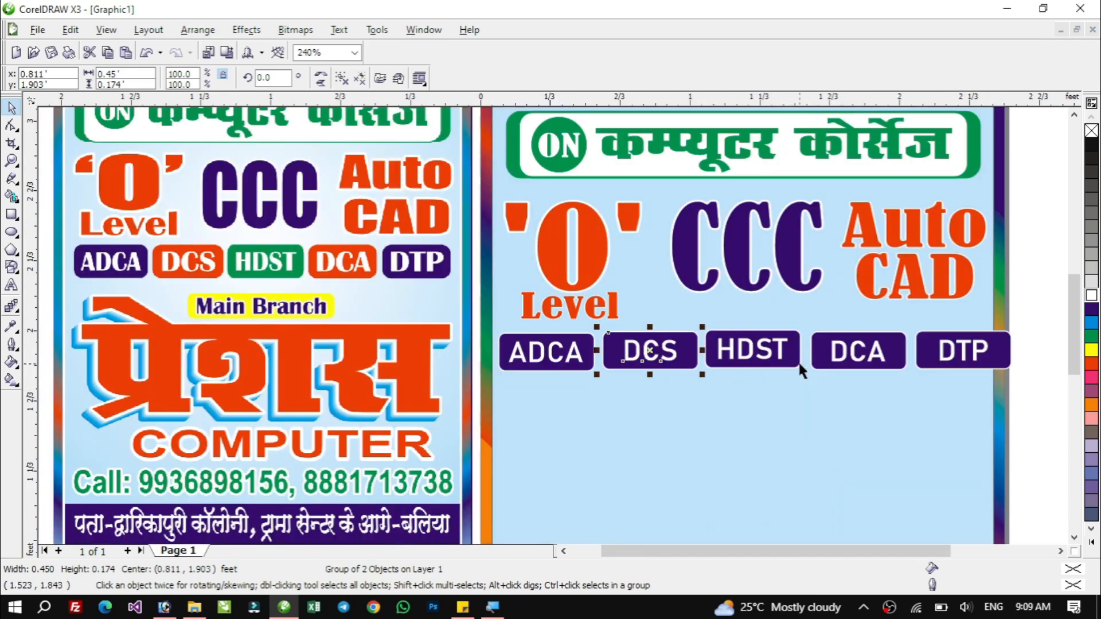
# Fill the HDST badge's box with green.
pyautogui.click(792, 347)
pyautogui.keyDown('ctrl'); pyautogui.click(791, 347); pyautogui.keyUp('ctrl')
pyautogui.keyDown('ctrl'); pyautogui.click(899, 346); pyautogui.keyUp('ctrl')
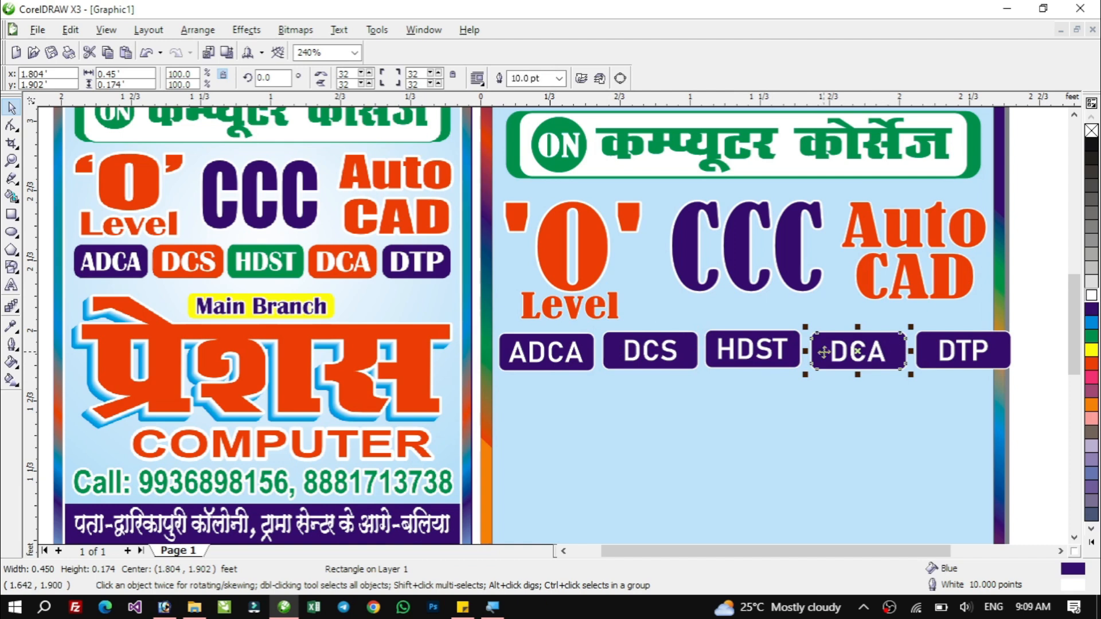
pyautogui.keyDown('ctrl'); pyautogui.click(794, 355); pyautogui.keyUp('ctrl')
pyautogui.click(1092, 336)
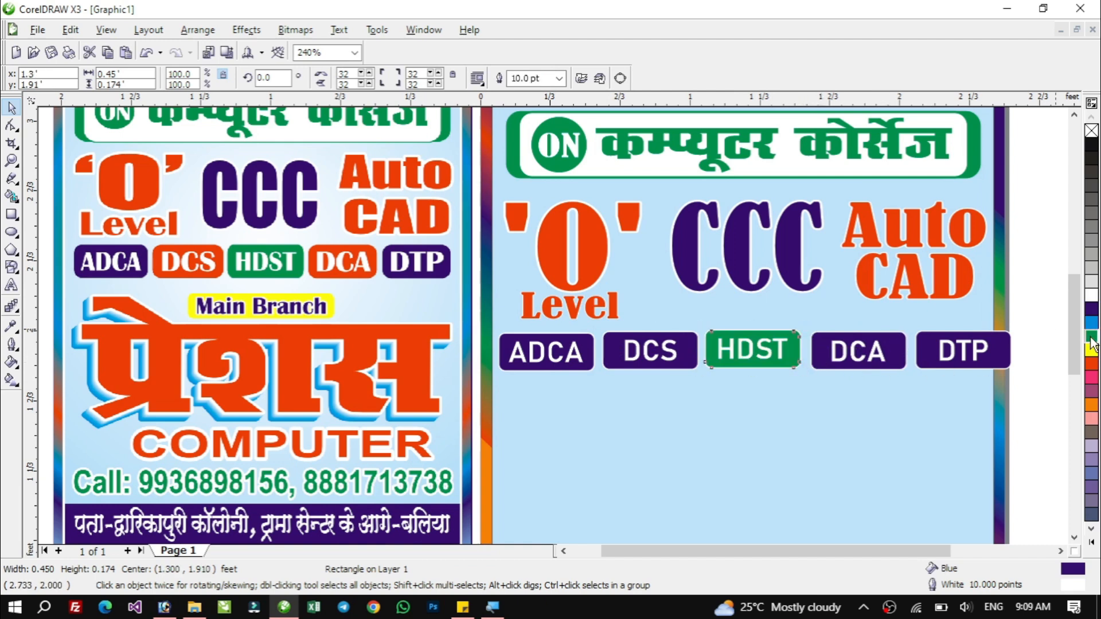
# Fill the DCA badge's box with orange.
pyautogui.keyDown('ctrl'); pyautogui.click(901, 345); pyautogui.keyUp('ctrl')
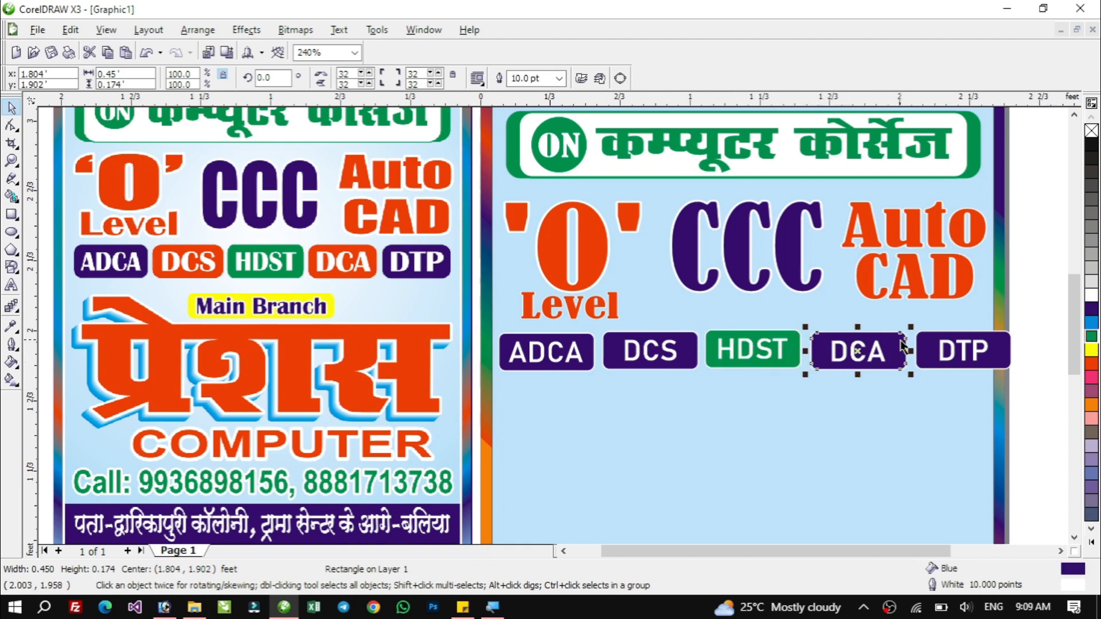
pyautogui.click(1091, 364)
pyautogui.keyDown('ctrl'); pyautogui.click(1005, 350); pyautogui.keyUp('ctrl')
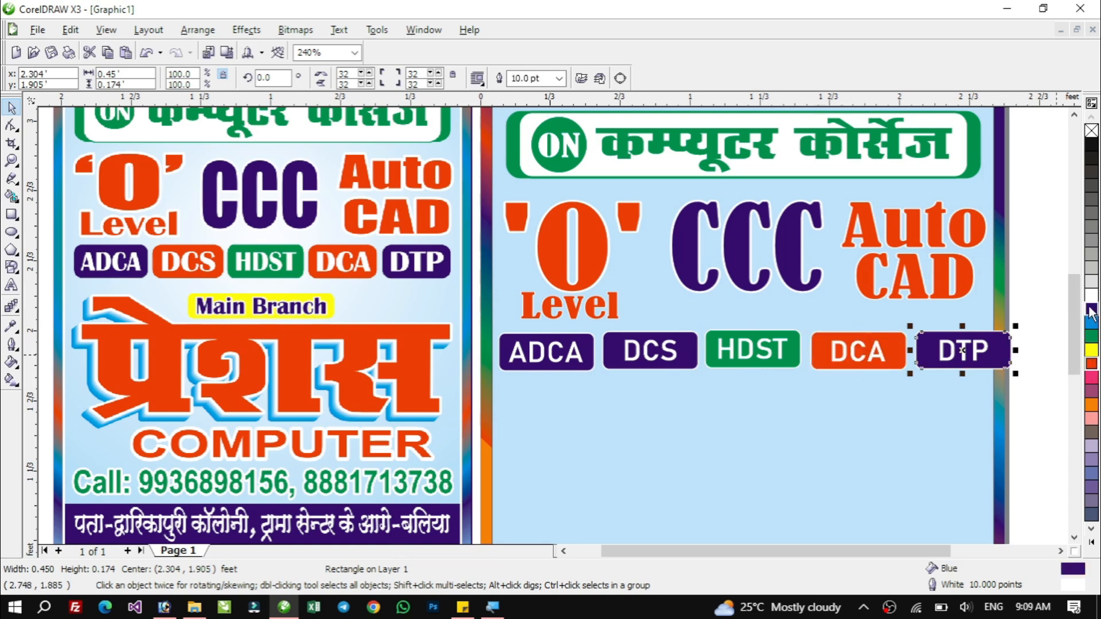
pyautogui.click(1041, 338)
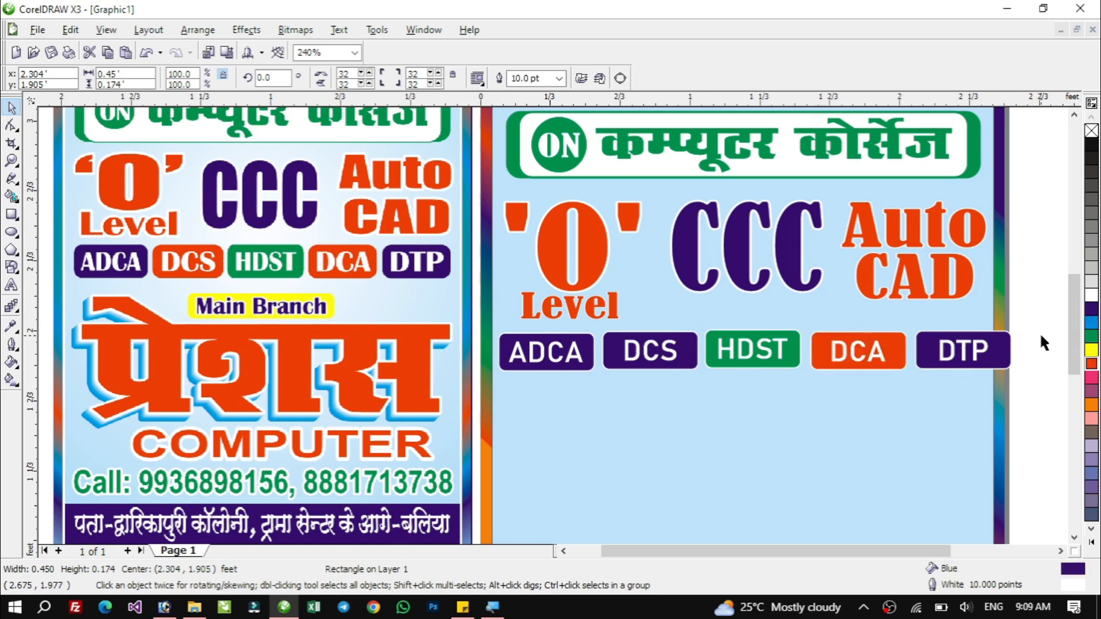
# Group the text and box of each of the HDST, DCA and DTP badges.
pyautogui.click(769, 350)
pyautogui.keyDown('shift'); pyautogui.click(799, 352); pyautogui.keyUp('shift')
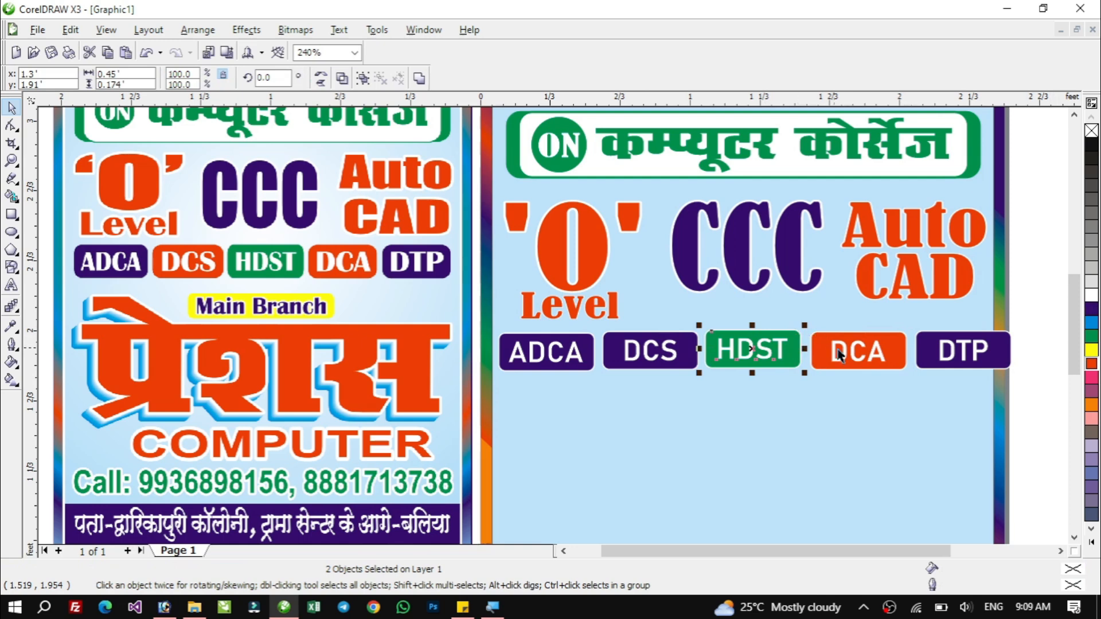
pyautogui.hotkey('ctrl', 'g')
pyautogui.click(858, 351)
pyautogui.keyDown('shift'); pyautogui.click(909, 356); pyautogui.keyUp('shift')
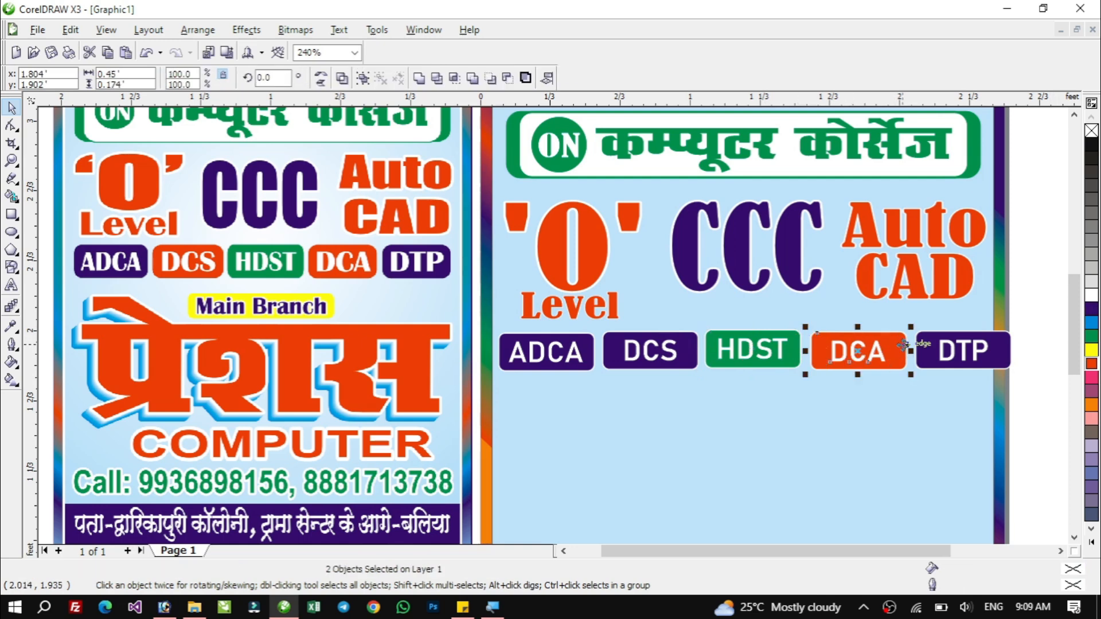
pyautogui.hotkey('ctrl', 'g')
pyautogui.click(987, 350)
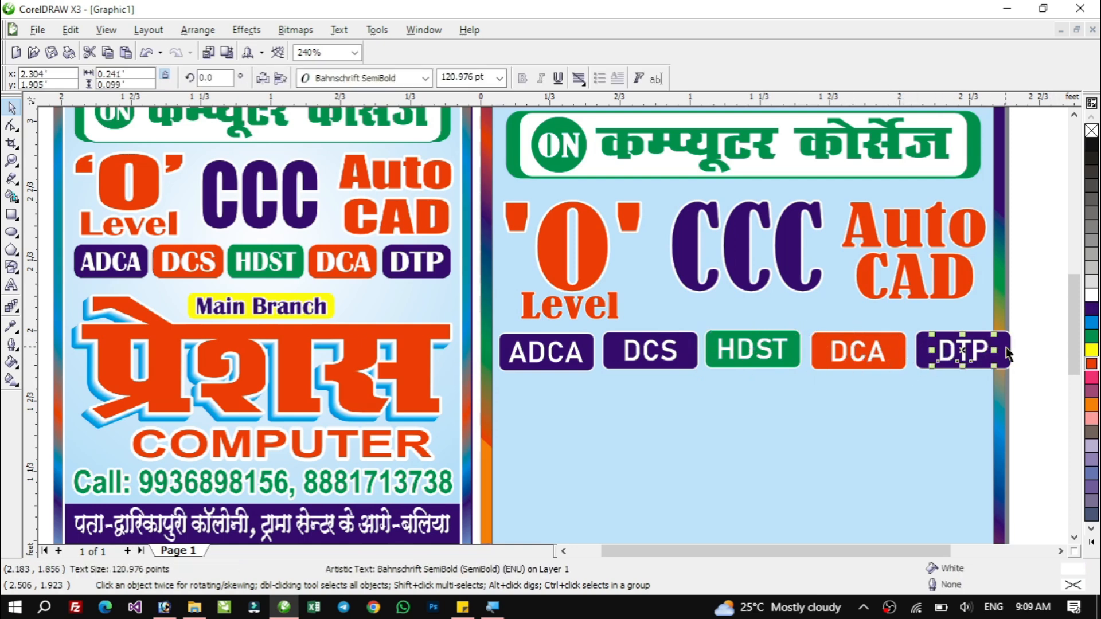
pyautogui.keyDown('shift'); pyautogui.click(1007, 354); pyautogui.keyUp('shift')
pyautogui.hotkey('ctrl', 'g')
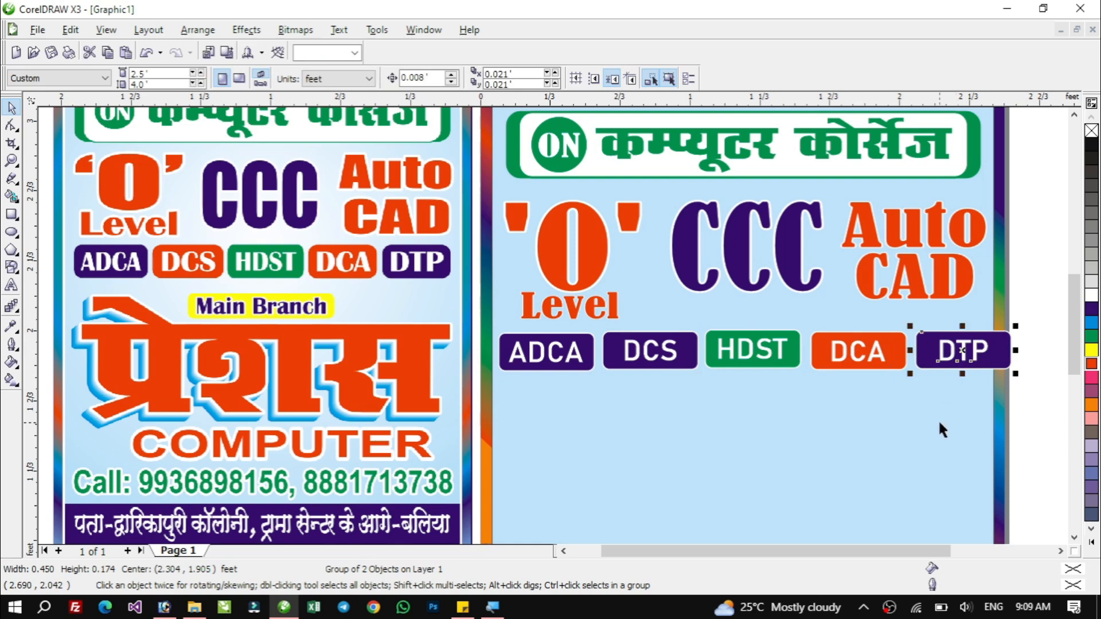
# Move the DTP, DCA and HDST badges down to start a second row beneath the first.
pyautogui.moveTo(952, 352); pyautogui.dragTo(936, 435)
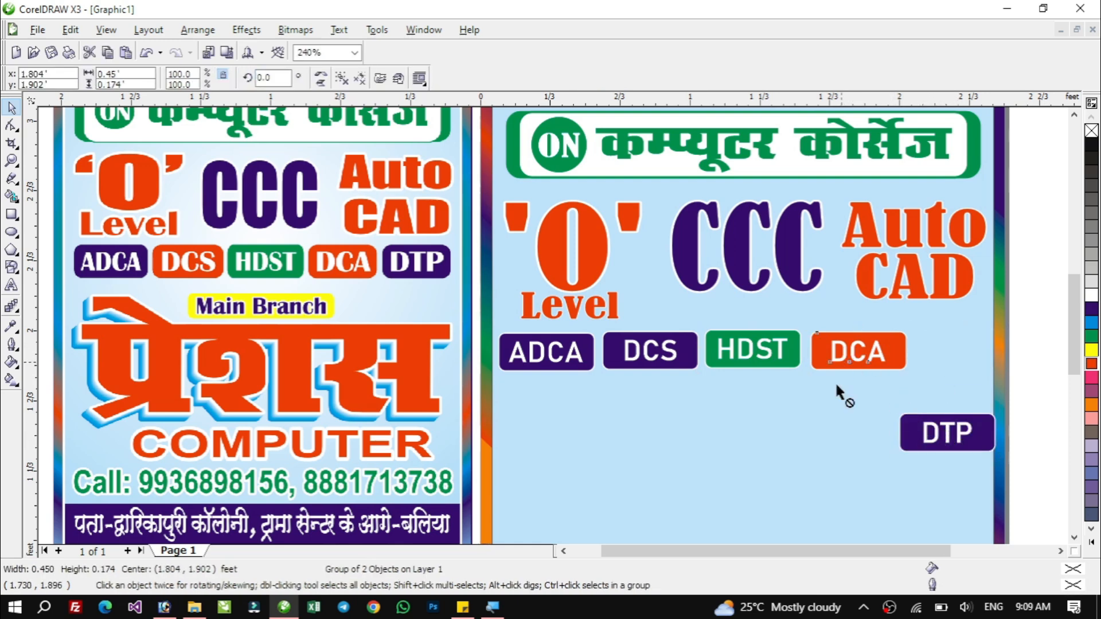
pyautogui.moveTo(848, 351); pyautogui.dragTo(832, 434)
pyautogui.moveTo(751, 351); pyautogui.dragTo(734, 432)
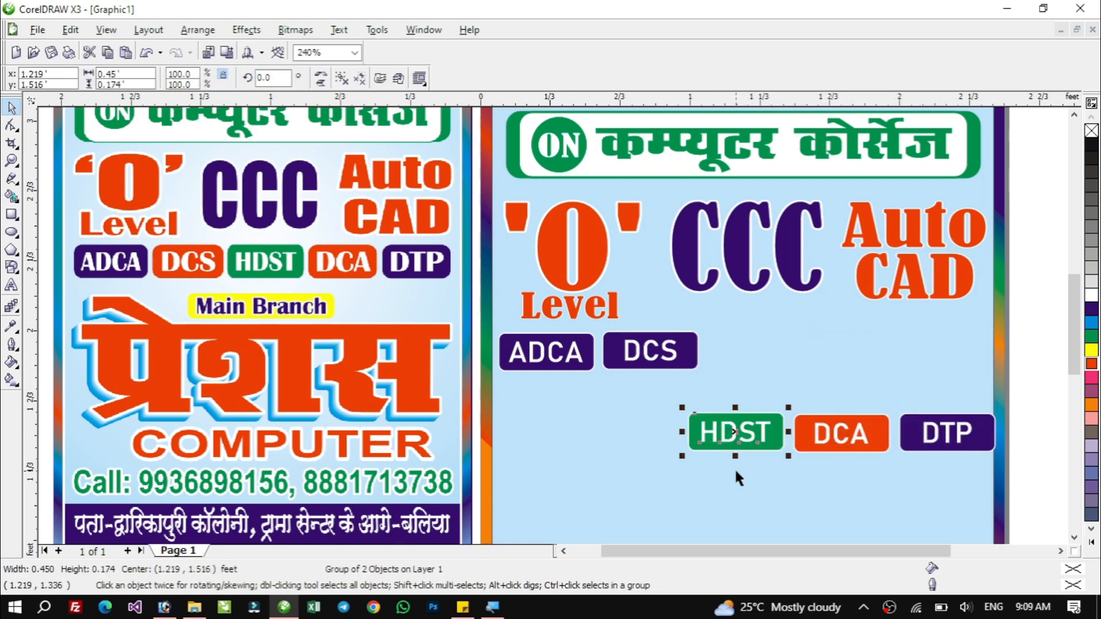
pyautogui.moveTo(657, 367); pyautogui.dragTo(655, 467)
pyautogui.moveTo(531, 365); pyautogui.dragTo(519, 441)
pyautogui.hotkey('ctrl', 'z')
pyautogui.hotkey('ctrl', 'z')
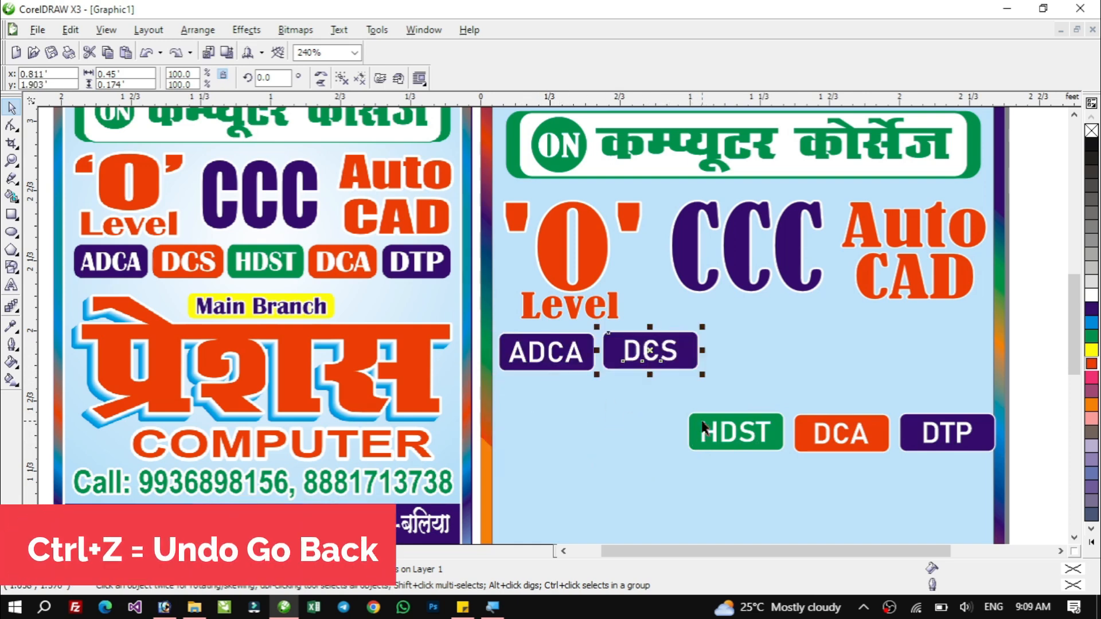
# Fill the DCS badge's box with red.
pyautogui.click(529, 341)
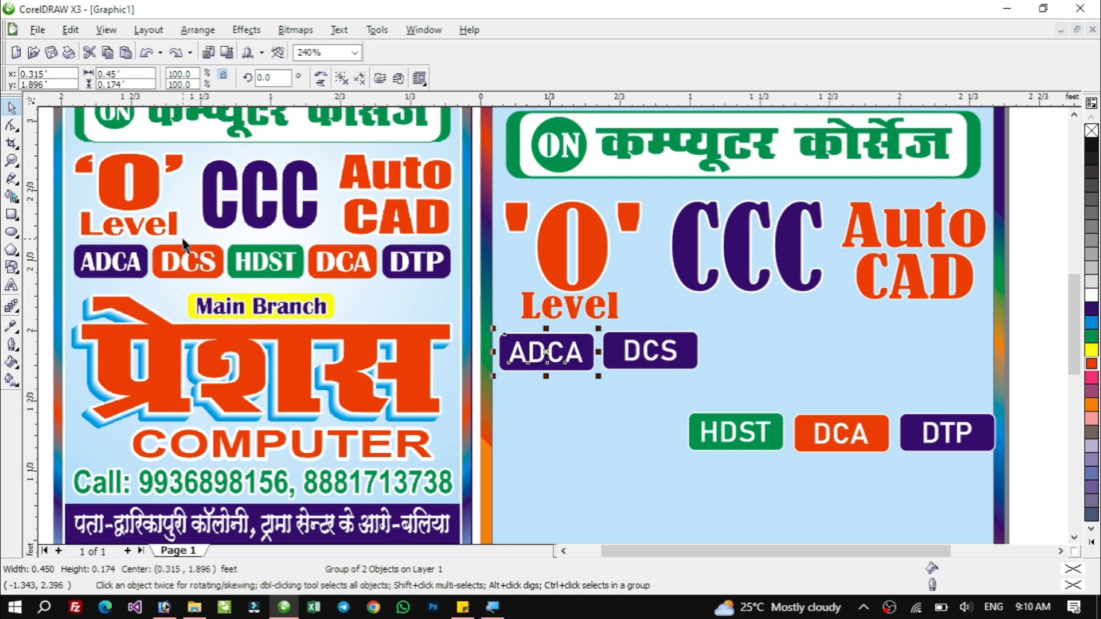
pyautogui.click(672, 348)
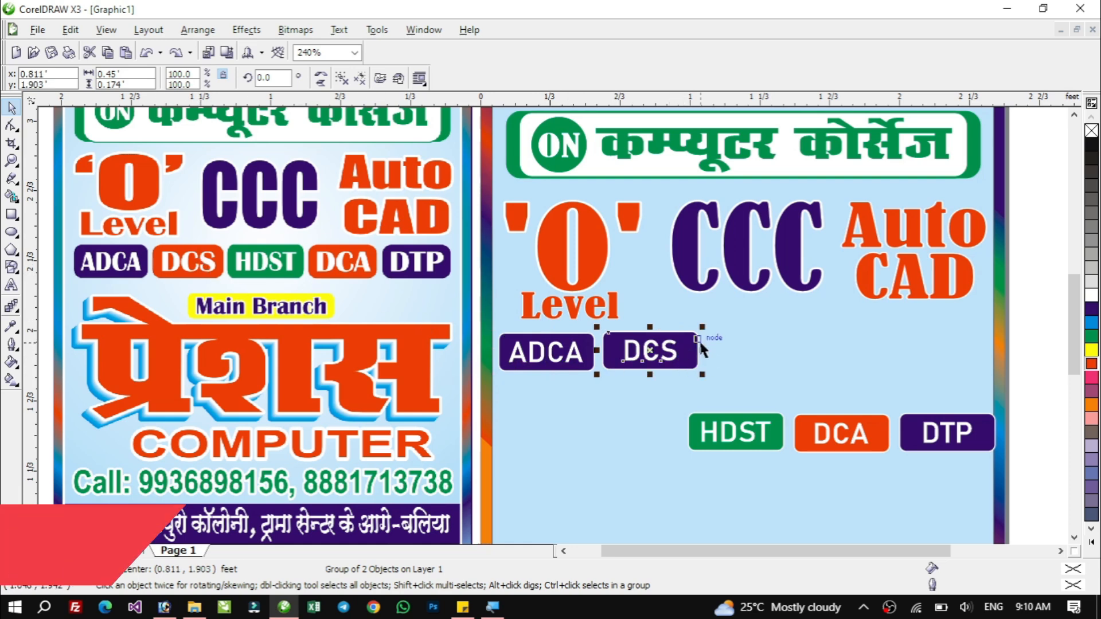
pyautogui.keyDown('ctrl'); pyautogui.click(683, 367); pyautogui.keyUp('ctrl')
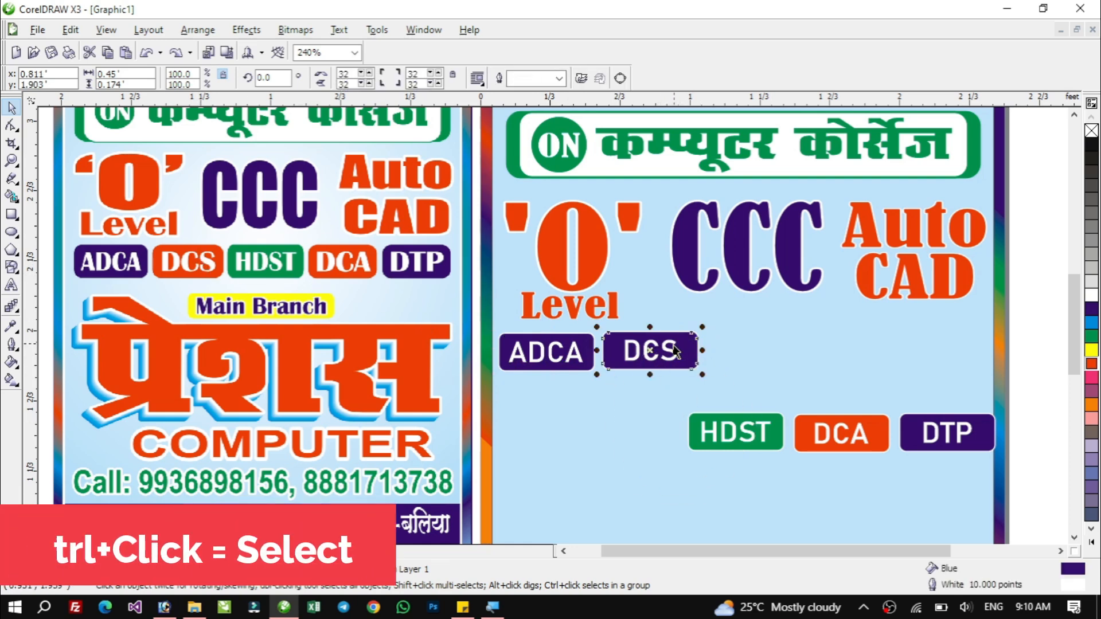
pyautogui.keyDown('ctrl'); pyautogui.click(662, 351); pyautogui.keyUp('ctrl')
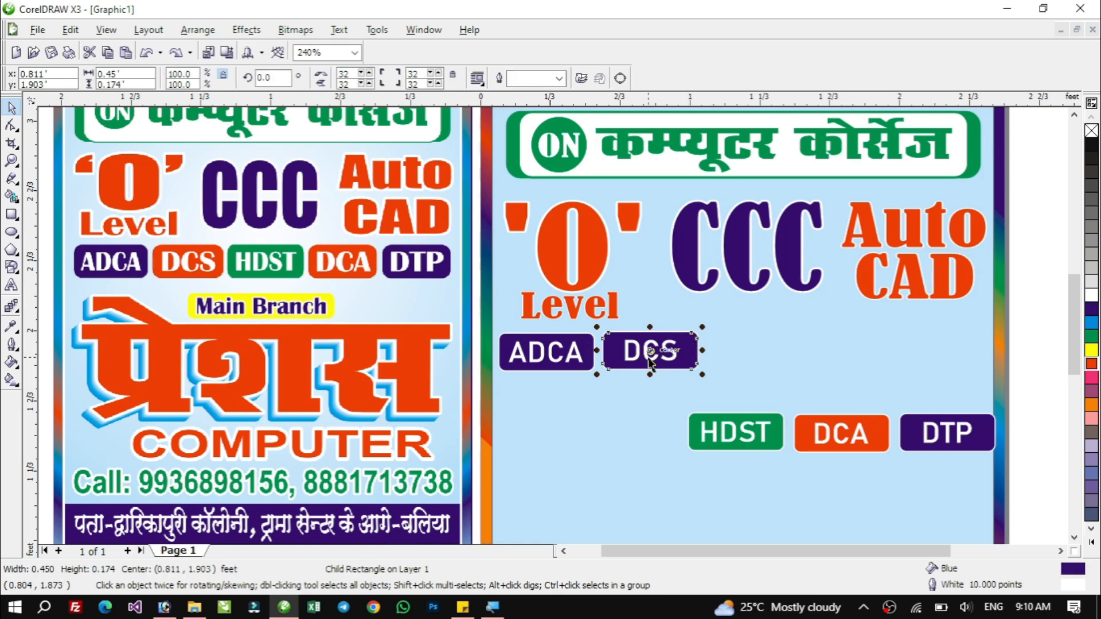
pyautogui.click(629, 352)
pyautogui.click(1091, 363)
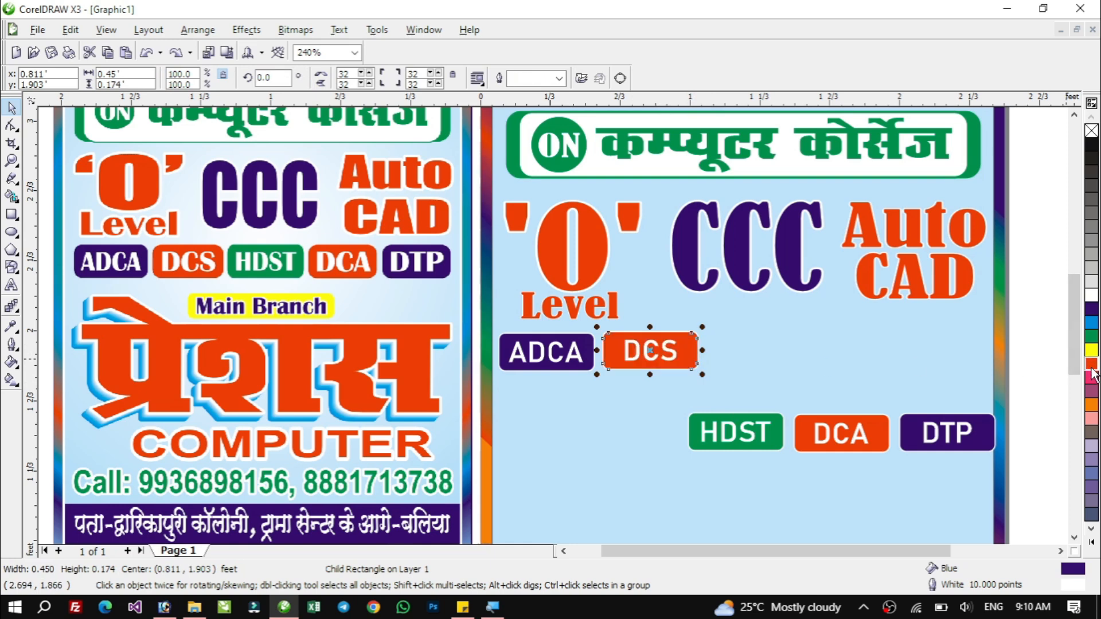
pyautogui.click(1031, 389)
# Try several other fill colours on the ADCA badge's box before returning it to dark blue.
pyautogui.click(668, 352)
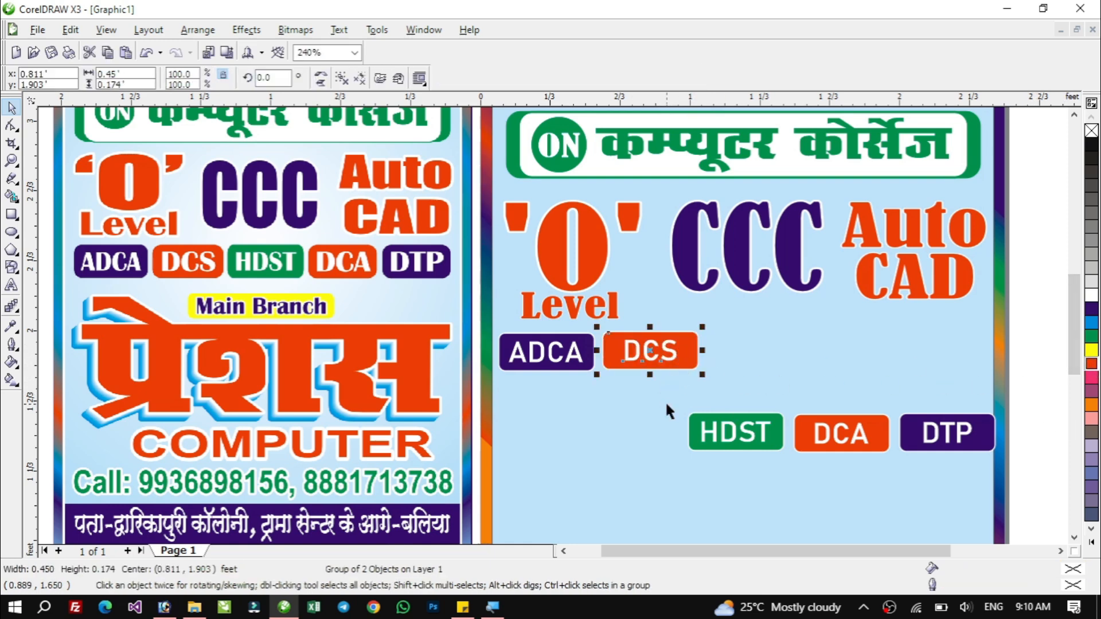
pyautogui.click(560, 360)
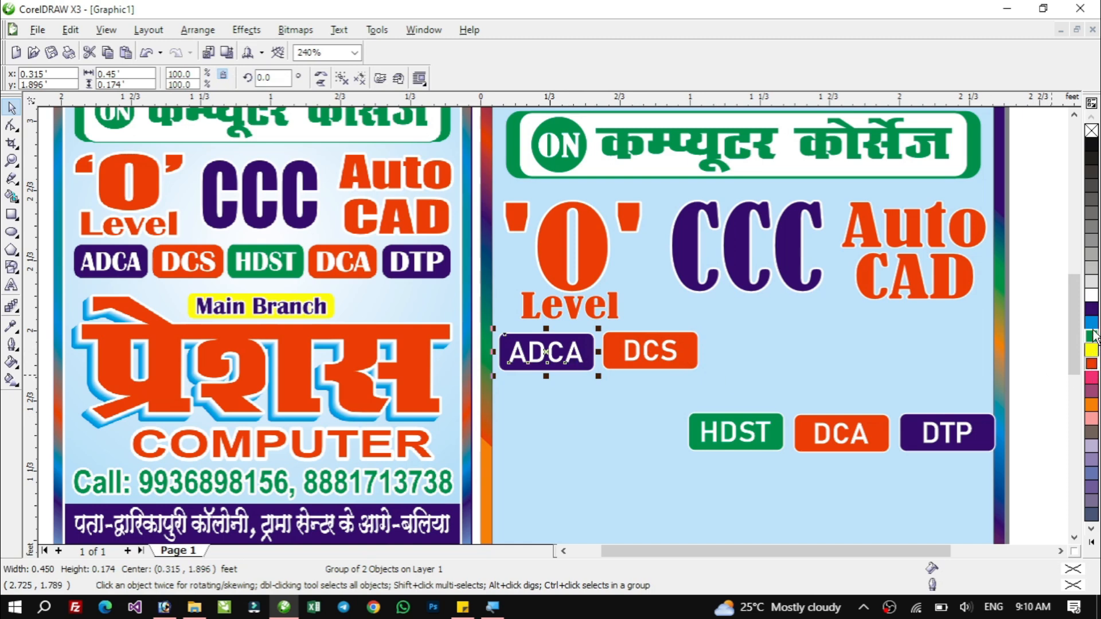
pyautogui.click(1091, 312)
pyautogui.click(1092, 335)
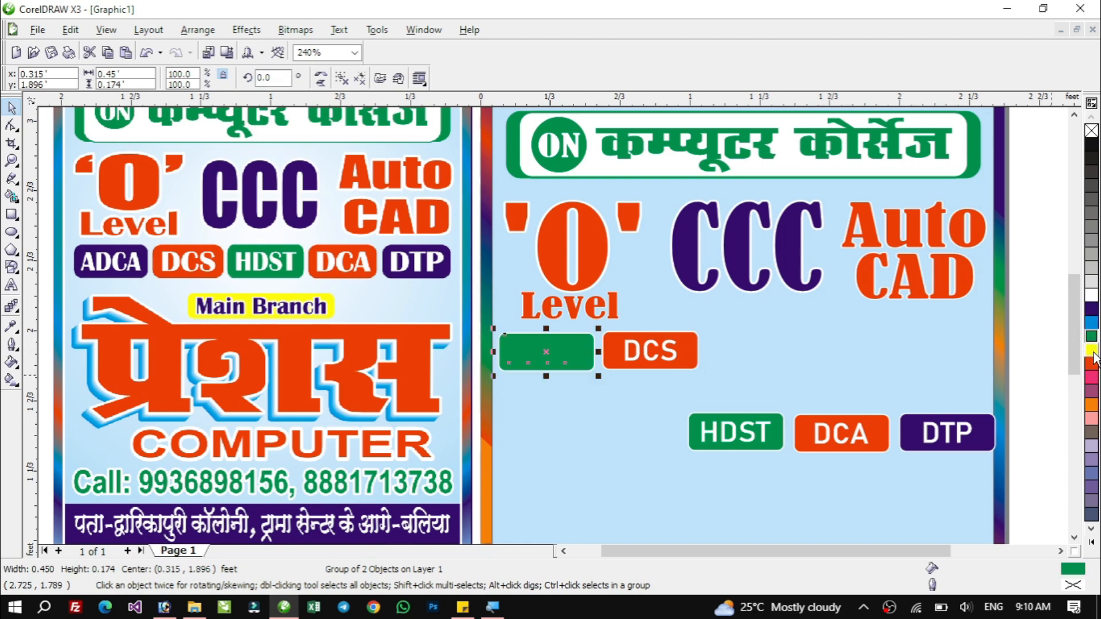
pyautogui.click(1091, 350)
pyautogui.click(1092, 365)
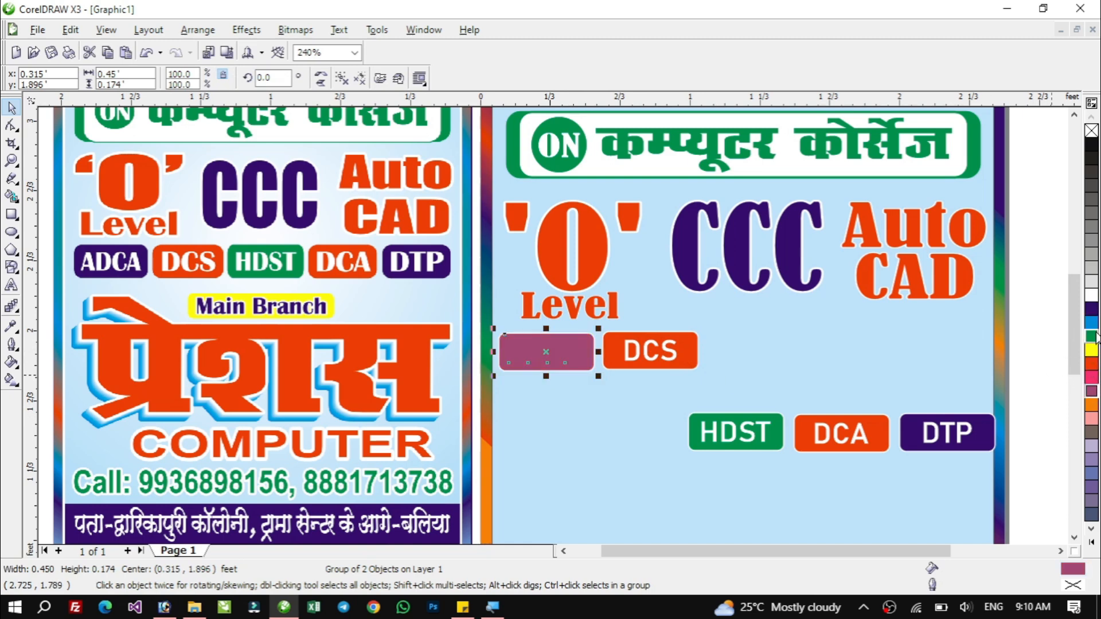
pyautogui.hotkey('ctrl', 'z')
pyautogui.hotkey('ctrl', 'z')
pyautogui.hotkey('ctrl', 'z')
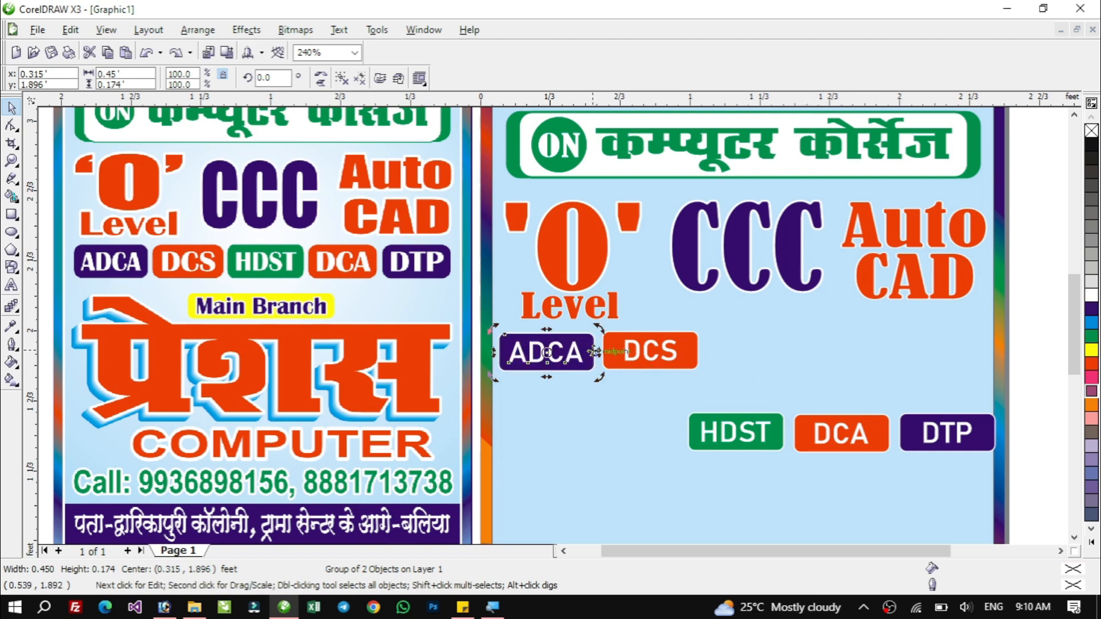
pyautogui.click(1091, 323)
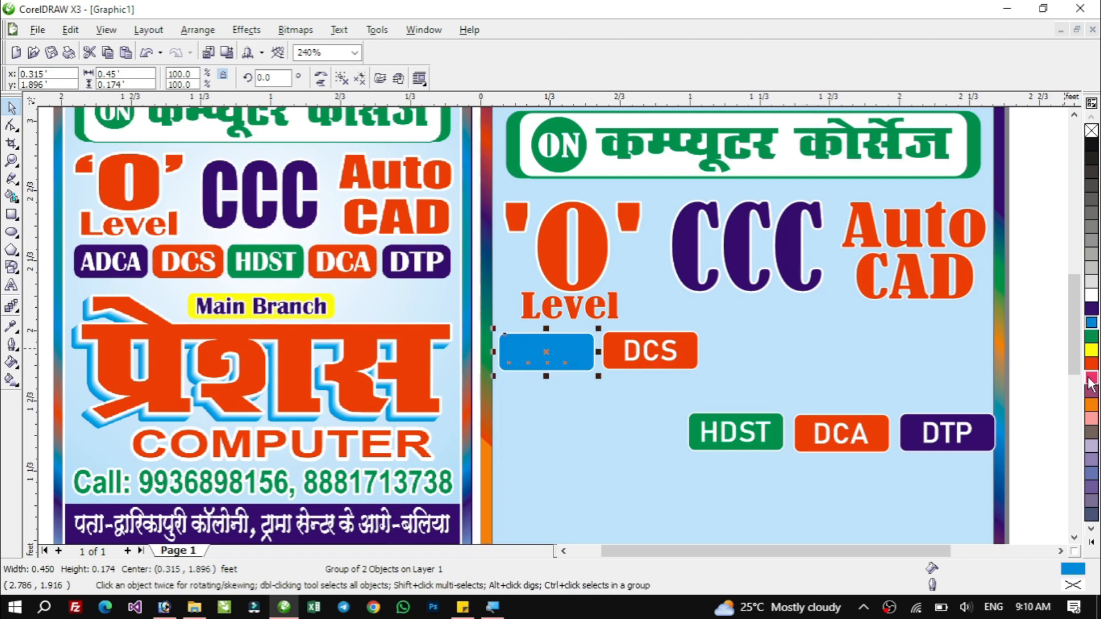
pyautogui.hotkey('ctrl', 'z')
pyautogui.keyDown('ctrl'); pyautogui.click(589, 358); pyautogui.keyUp('ctrl')
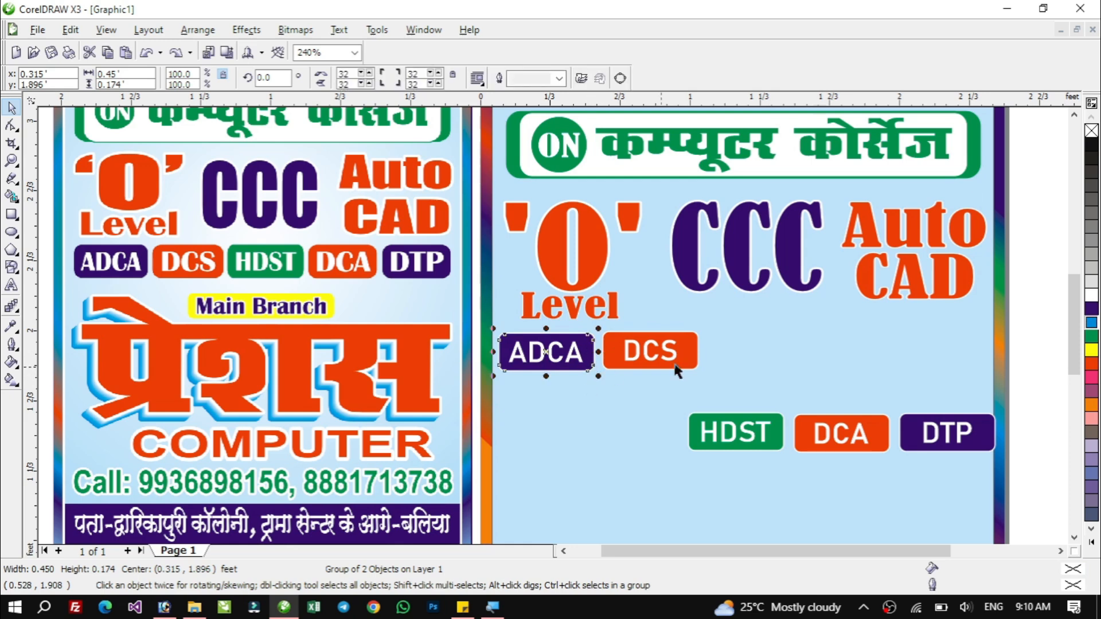
pyautogui.click(1092, 324)
pyautogui.click(1092, 310)
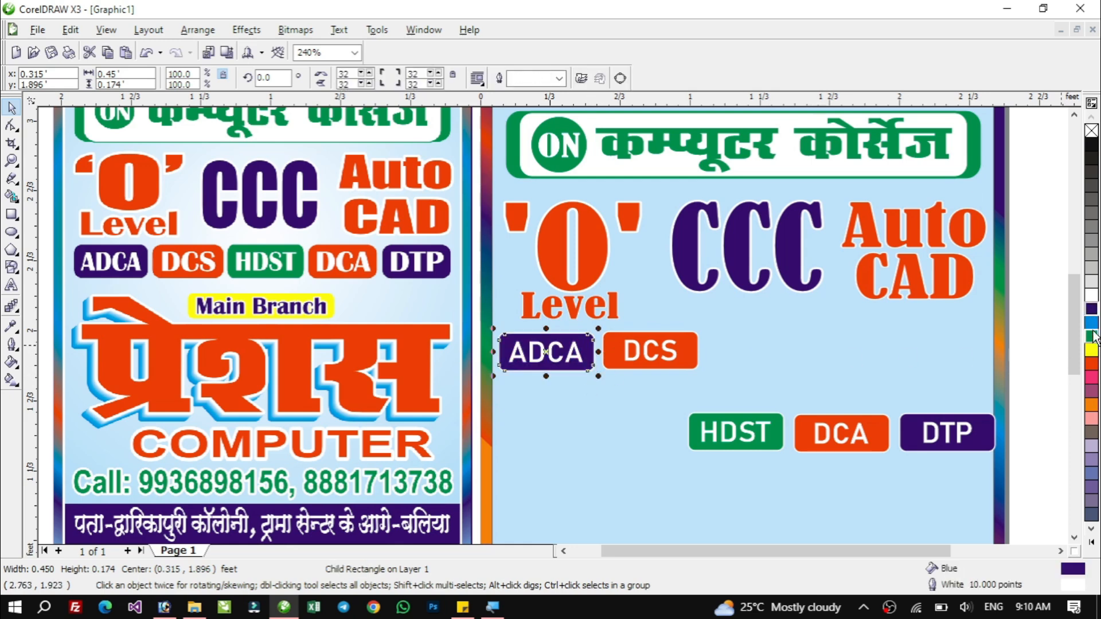
pyautogui.click(1092, 336)
pyautogui.click(1092, 349)
pyautogui.click(1093, 379)
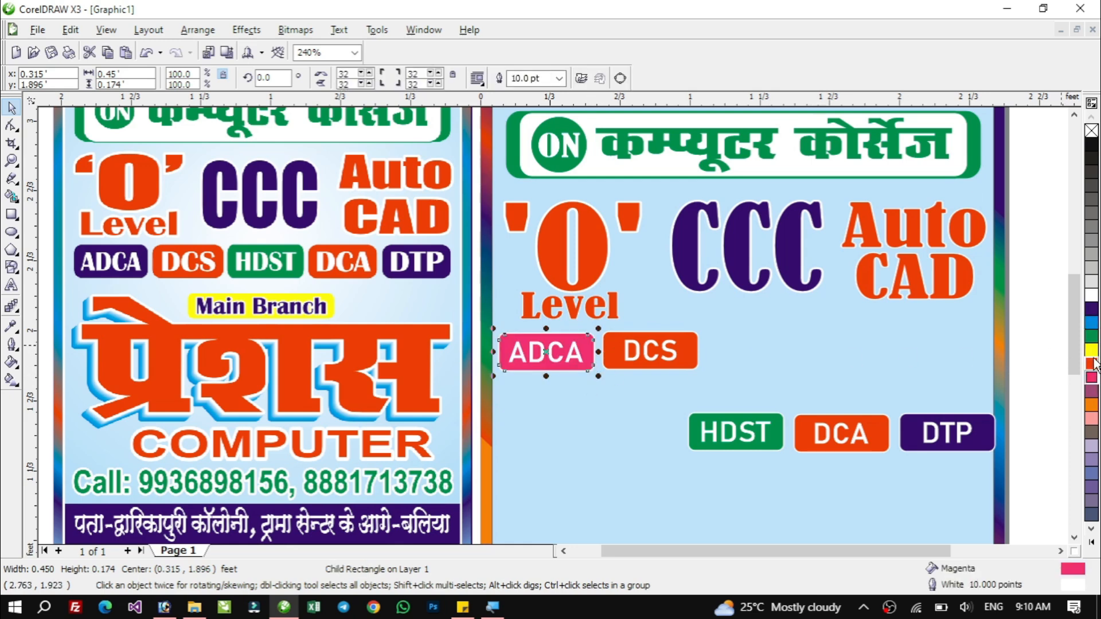
pyautogui.click(1092, 309)
pyautogui.click(772, 365)
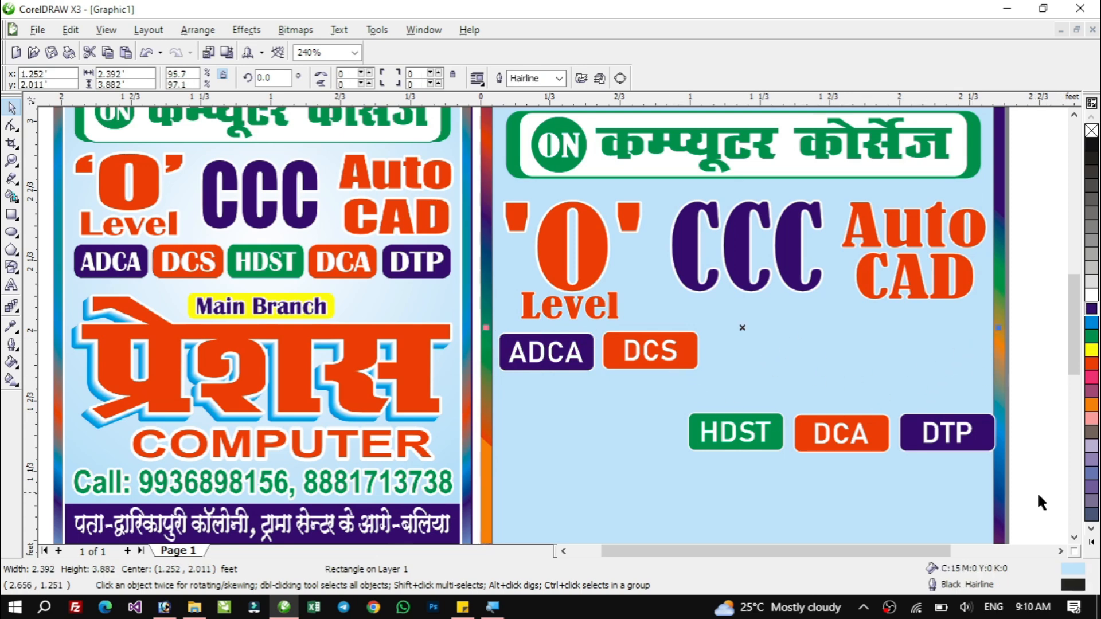
# Select the DCS, HDST, DCA and DTP badges and align their tops with the ADCA badge in one row.
pyautogui.moveTo(1039, 495); pyautogui.dragTo(481, 318)
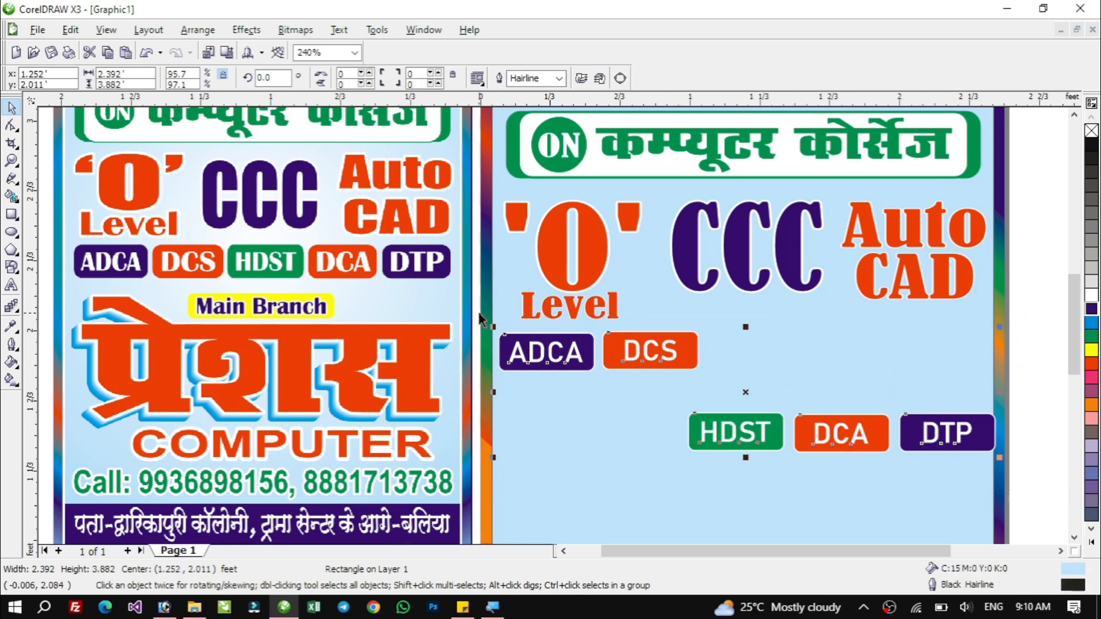
pyautogui.click(1044, 335)
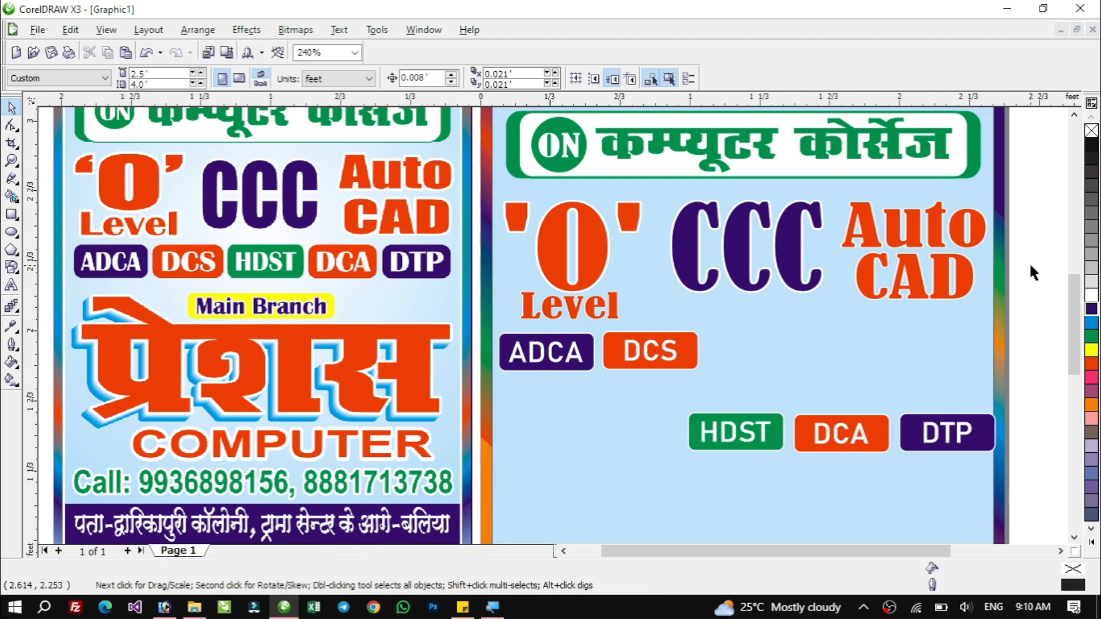
pyautogui.moveTo(1031, 268); pyautogui.dragTo(1021, 351)
pyautogui.moveTo(1043, 307); pyautogui.dragTo(473, 485)
pyautogui.moveTo(474, 315); pyautogui.dragTo(501, 358)
pyautogui.moveTo(479, 327); pyautogui.dragTo(492, 337)
pyautogui.moveTo(479, 332); pyautogui.dragTo(1015, 471)
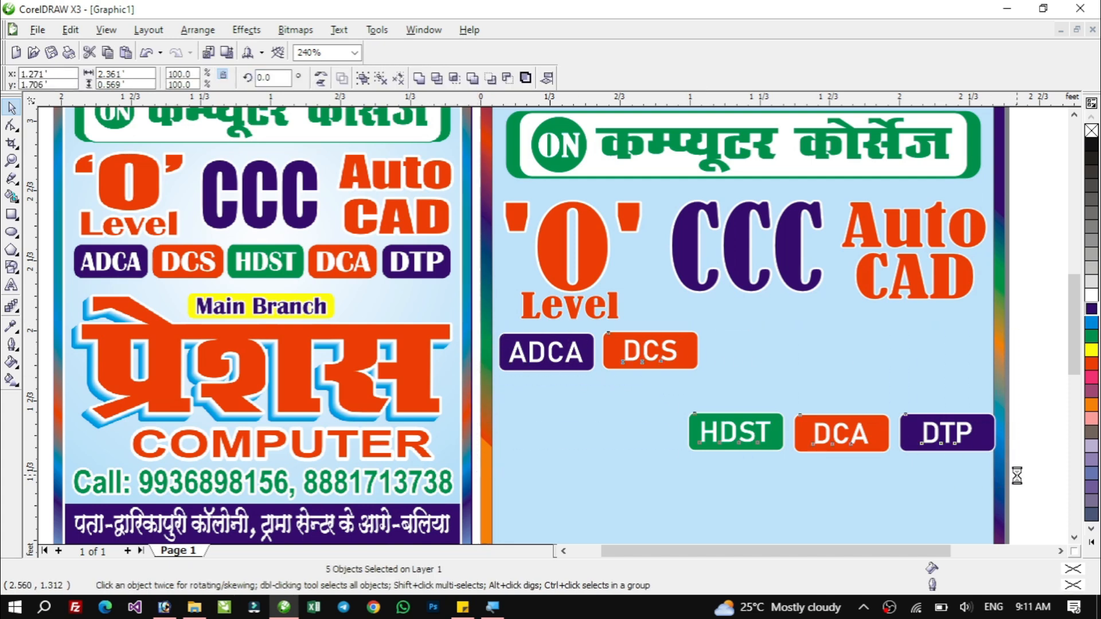
pyautogui.press('t')
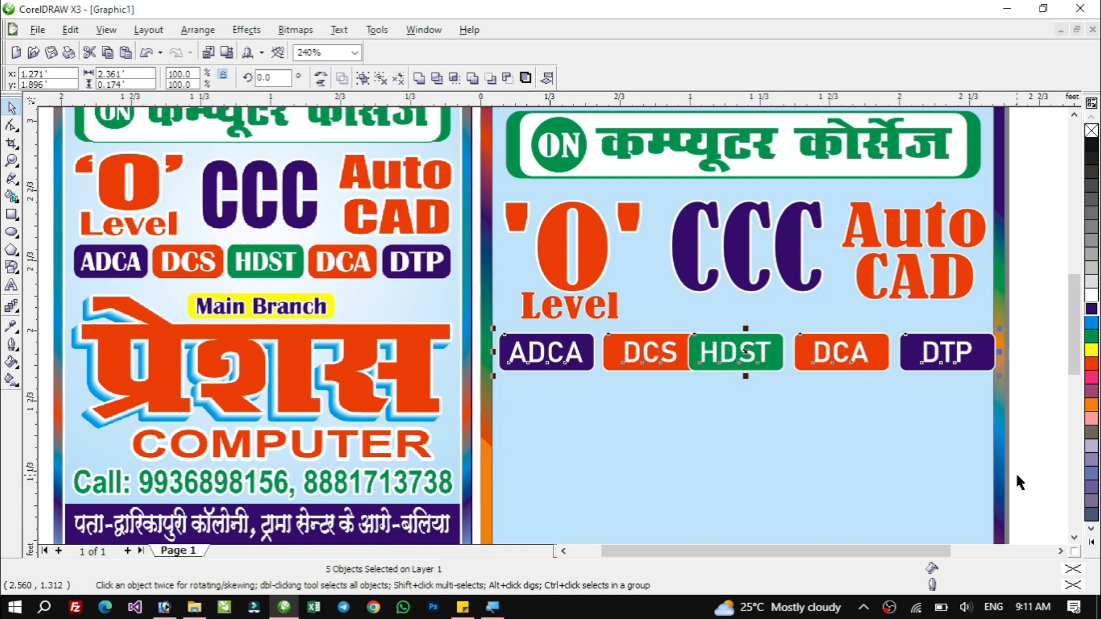
# Move the HDST and DCA badges sideways so all five badges are evenly spaced along the row.
pyautogui.click(1032, 344)
pyautogui.click(651, 357)
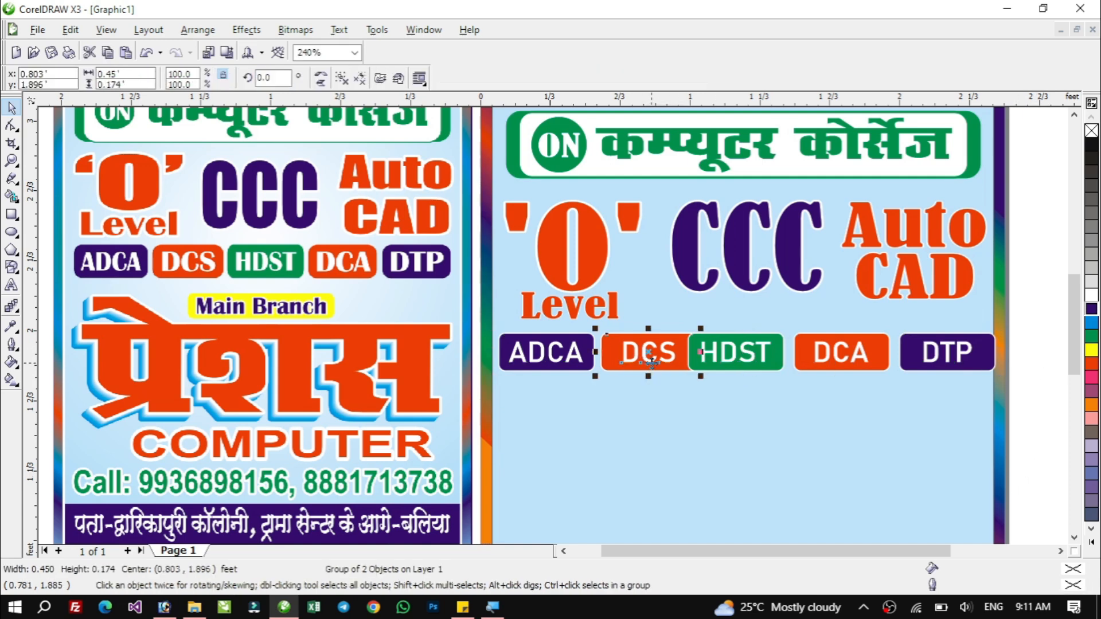
pyautogui.click(735, 370)
pyautogui.moveTo(736, 369); pyautogui.dragTo(770, 360)
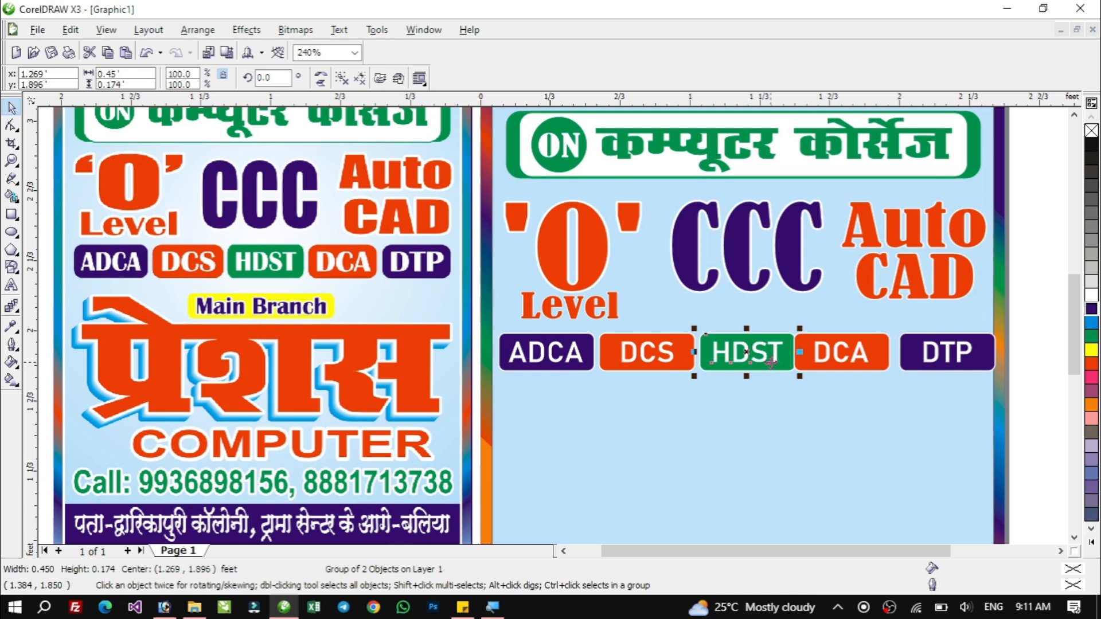
pyautogui.click(843, 351)
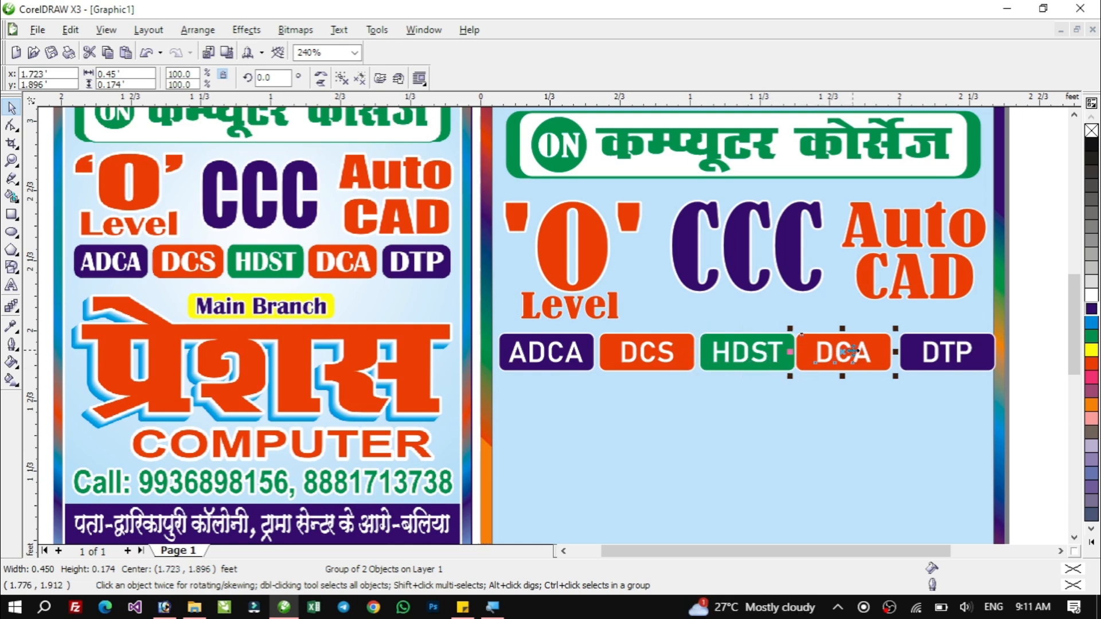
pyautogui.press('pagedown')
pyautogui.click(594, 393)
pyautogui.moveTo(847, 367); pyautogui.dragTo(895, 373)
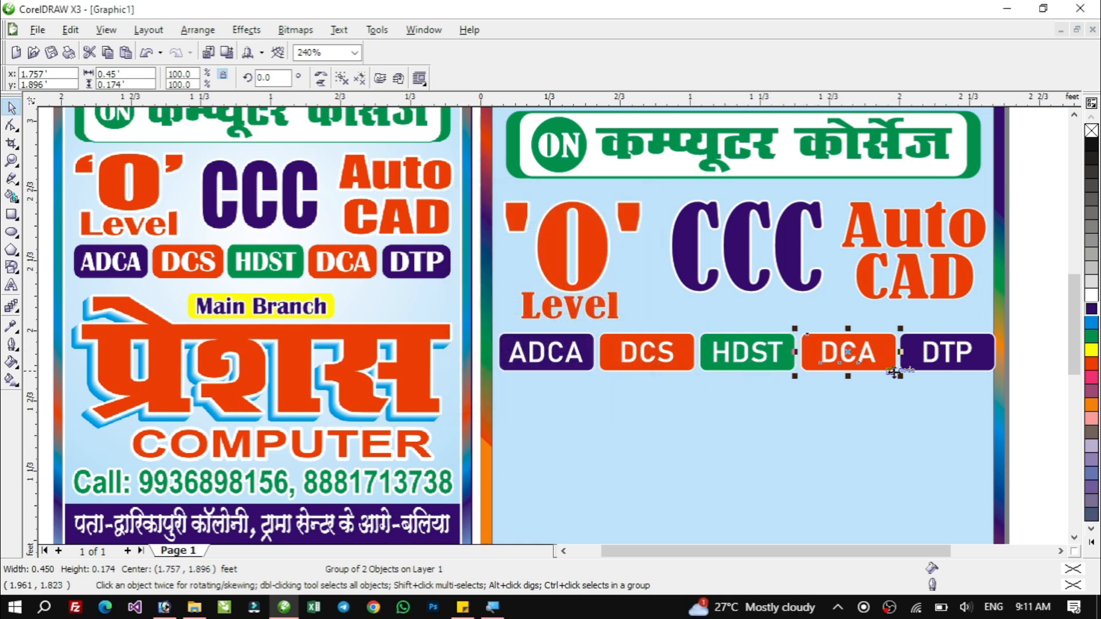
# Narrow the five-badge row to about 2.33 ft wide to fit inside the border, and group the badges.
pyautogui.click(1046, 347)
pyautogui.click(963, 360)
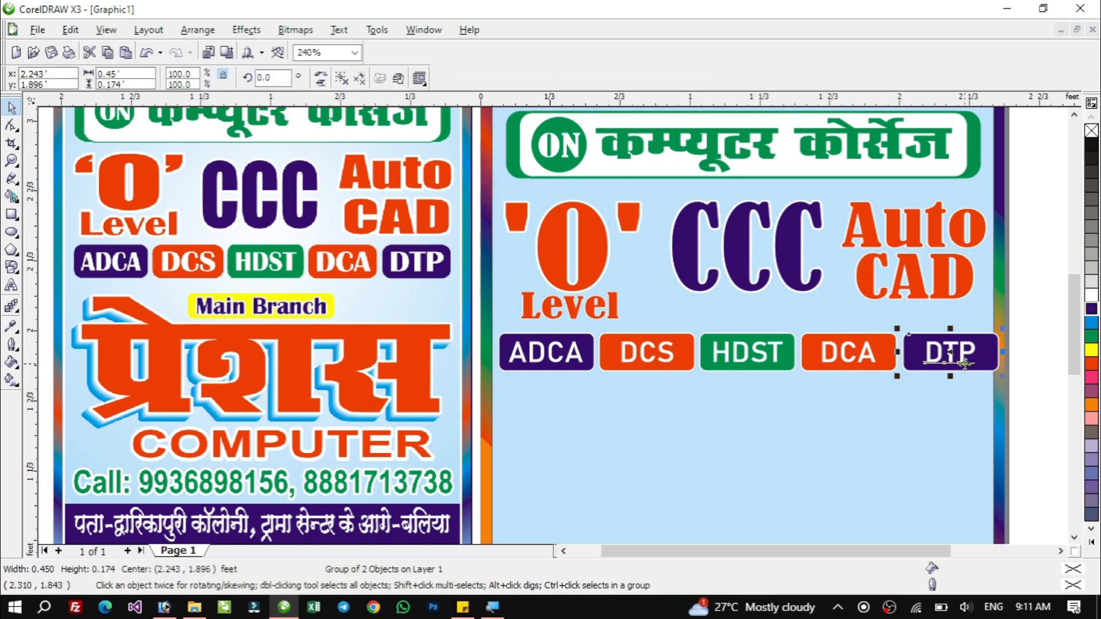
pyautogui.click(1033, 328)
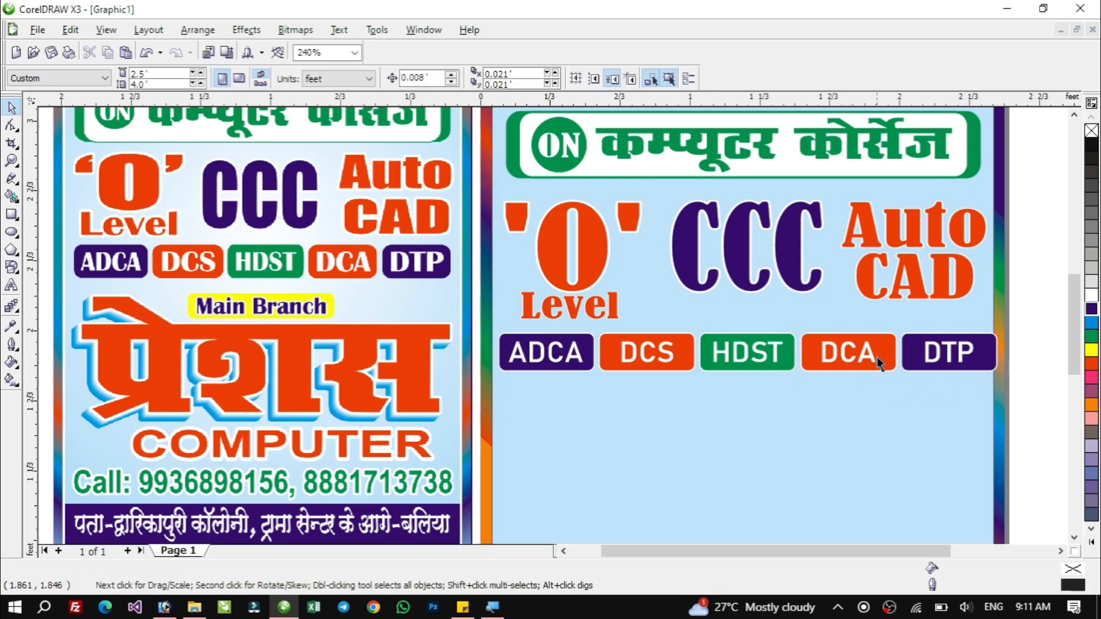
pyautogui.moveTo(1037, 314); pyautogui.dragTo(475, 387)
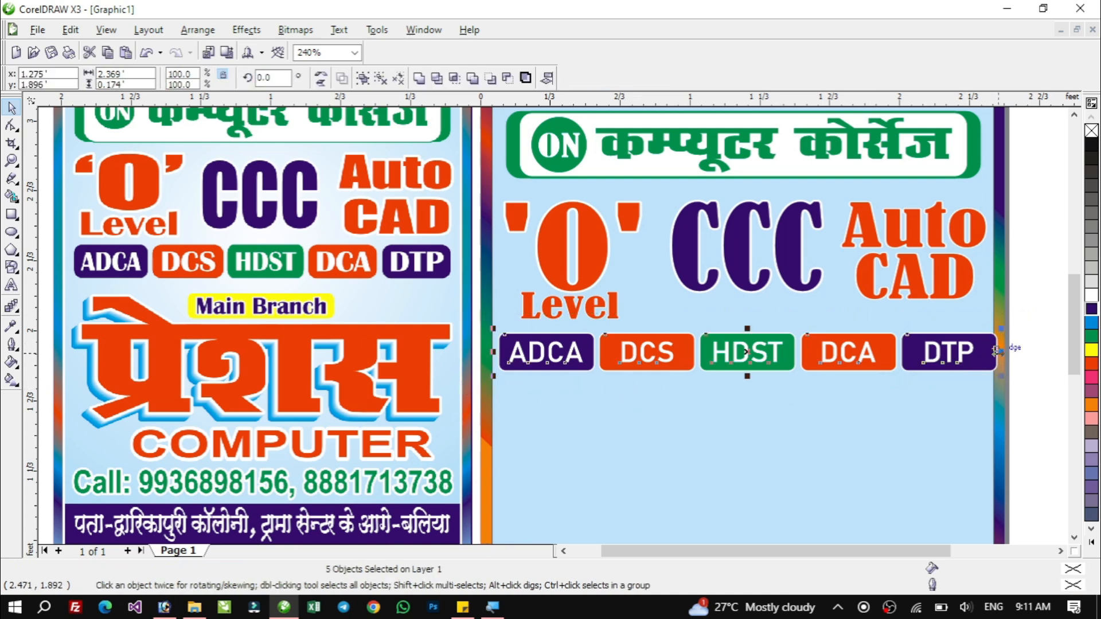
pyautogui.moveTo(998, 351); pyautogui.dragTo(992, 398)
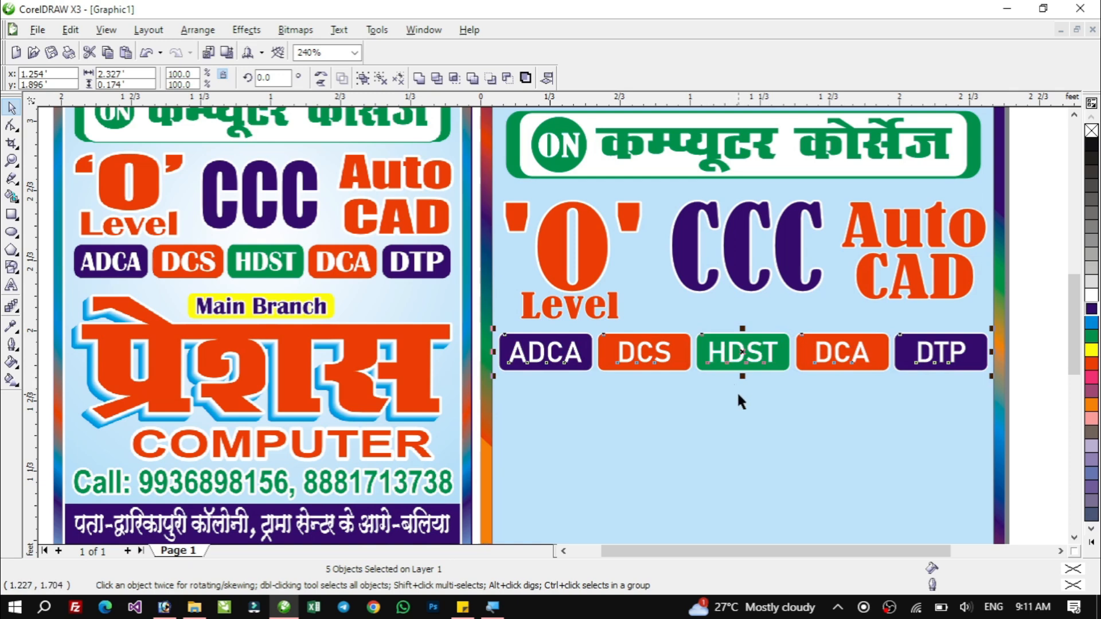
pyautogui.hotkey('ctrl', 'g')
pyautogui.click(1058, 340)
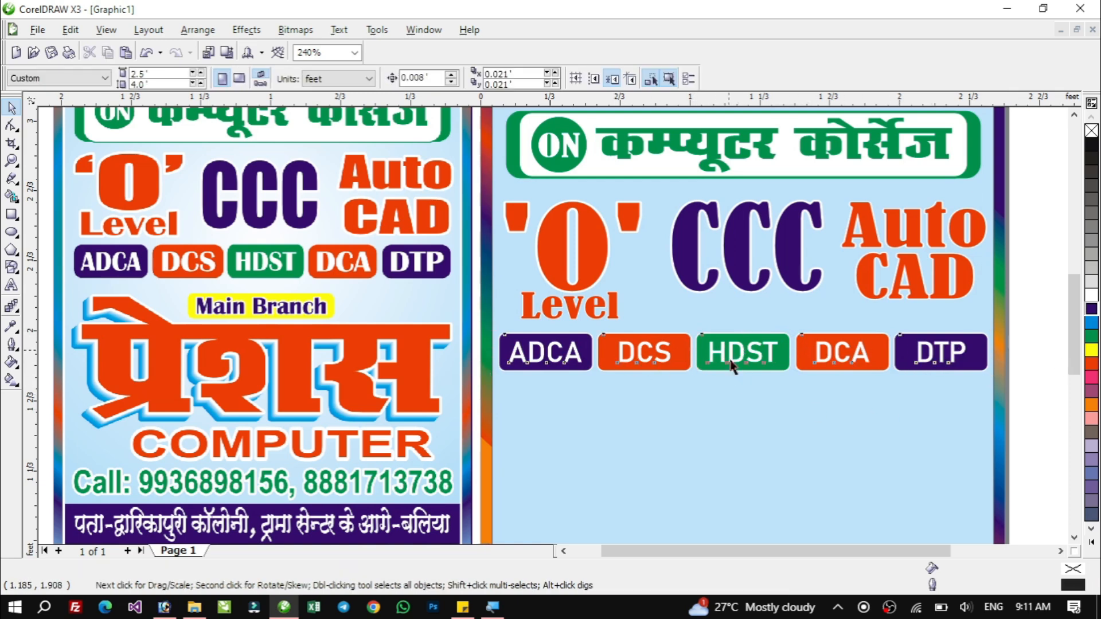
pyautogui.moveTo(729, 363); pyautogui.dragTo(738, 412)
pyautogui.hotkey('ctrl', 'z')
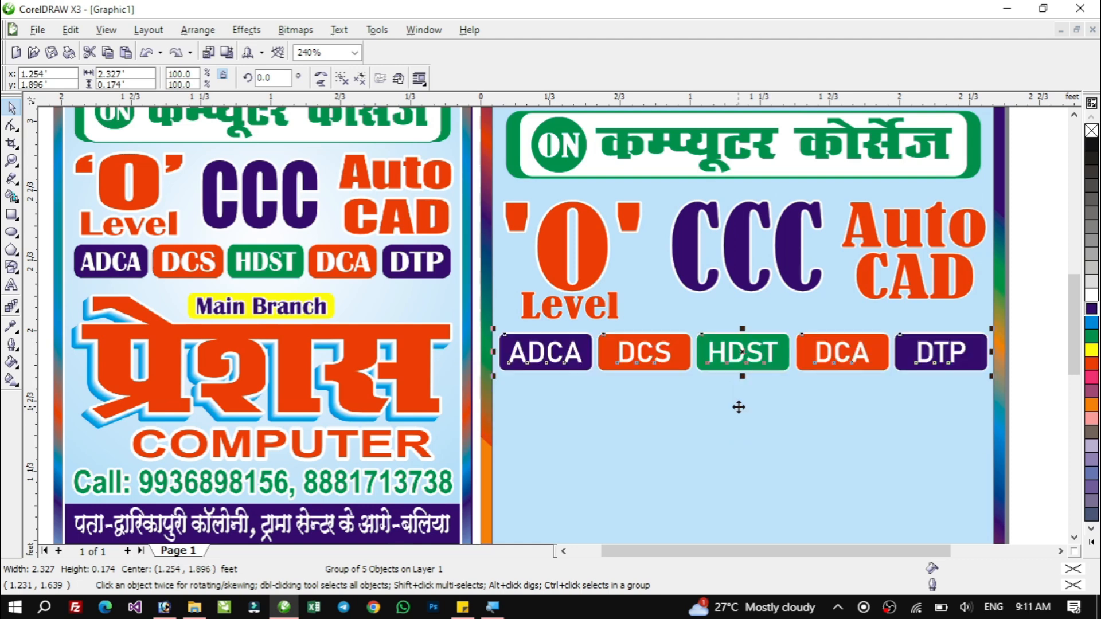
# Draw a rectangle about 0.96 × 0.17 ft below the badge row.
pyautogui.keyDown('shift'); pyautogui.click(538, 401); pyautogui.keyUp('shift')
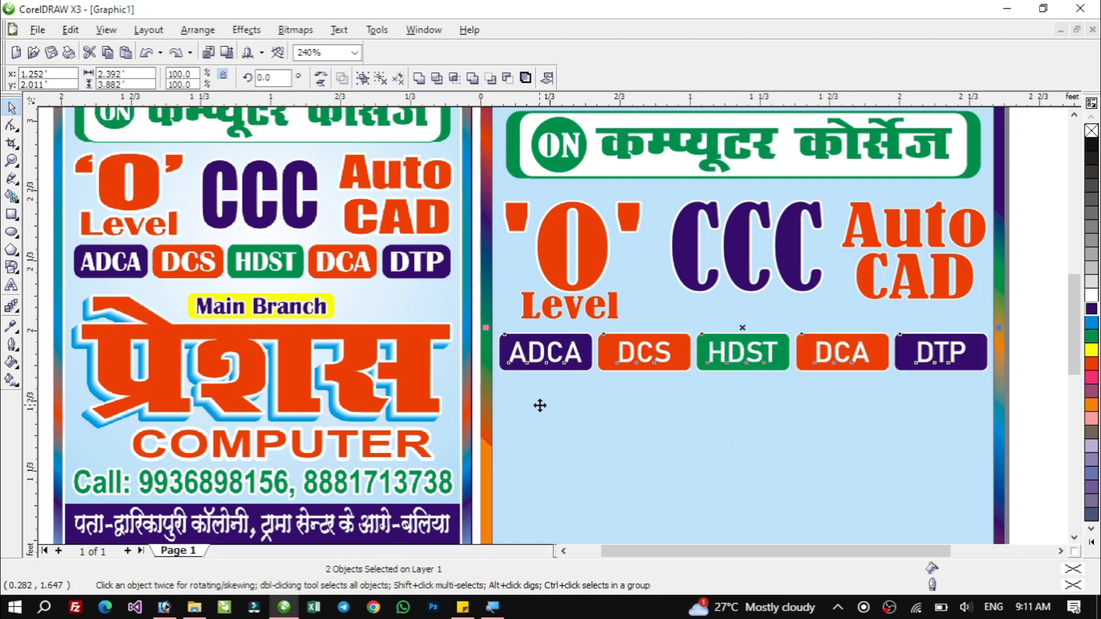
pyautogui.click(1036, 336)
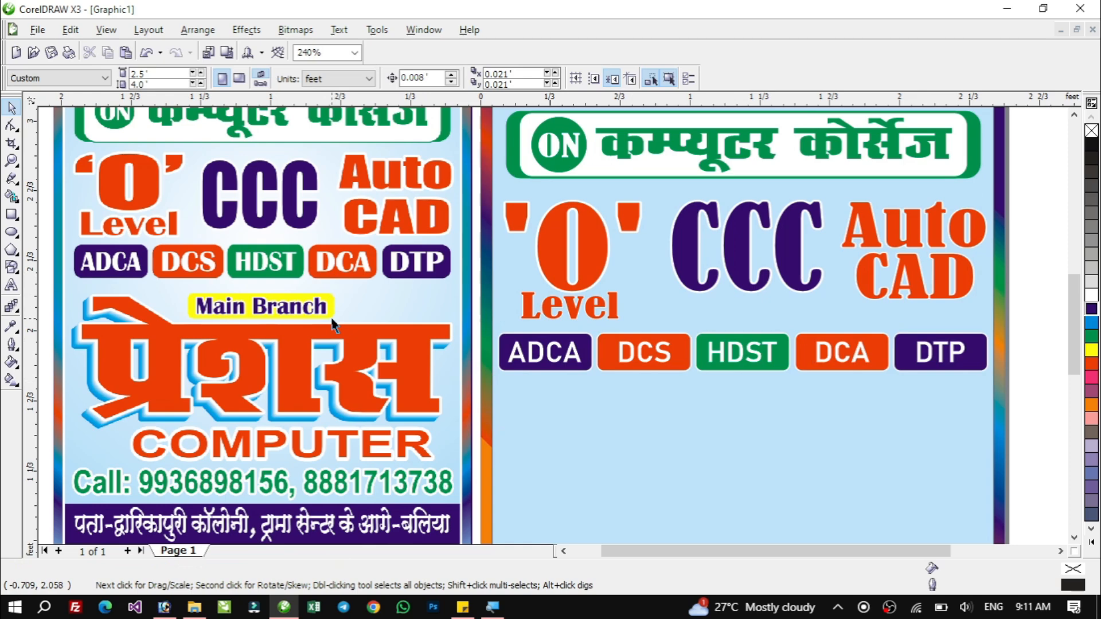
pyautogui.click(1073, 538)
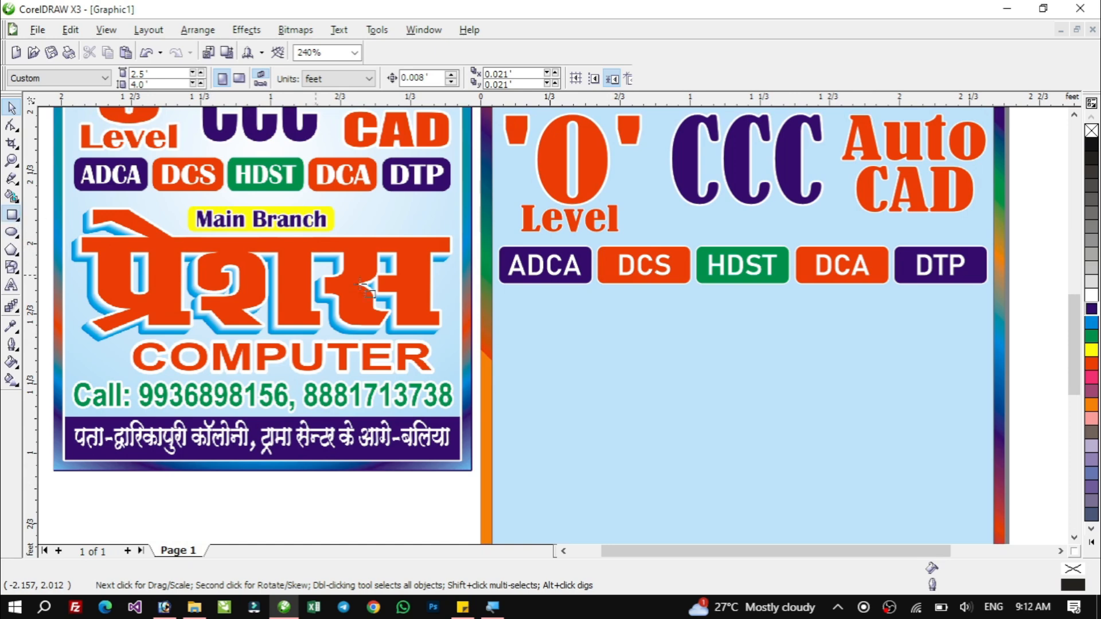
pyautogui.click(11, 214)
pyautogui.moveTo(655, 319); pyautogui.dragTo(860, 357)
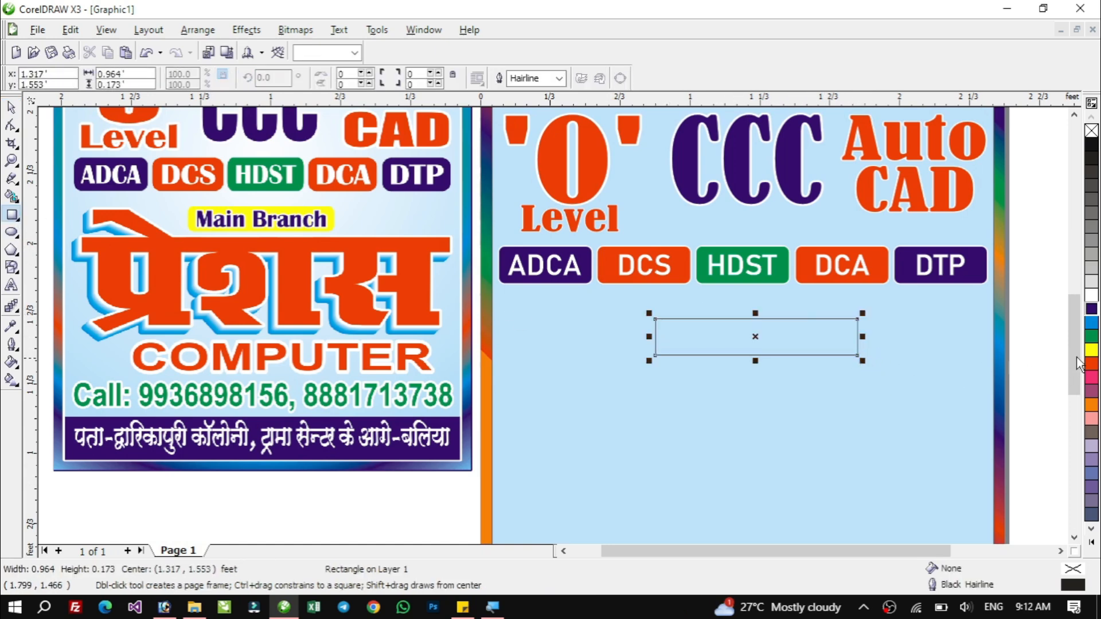
# Fill the new rectangle yellow and round its corners.
pyautogui.press('space')
pyautogui.click(1091, 350)
pyautogui.click(12, 125)
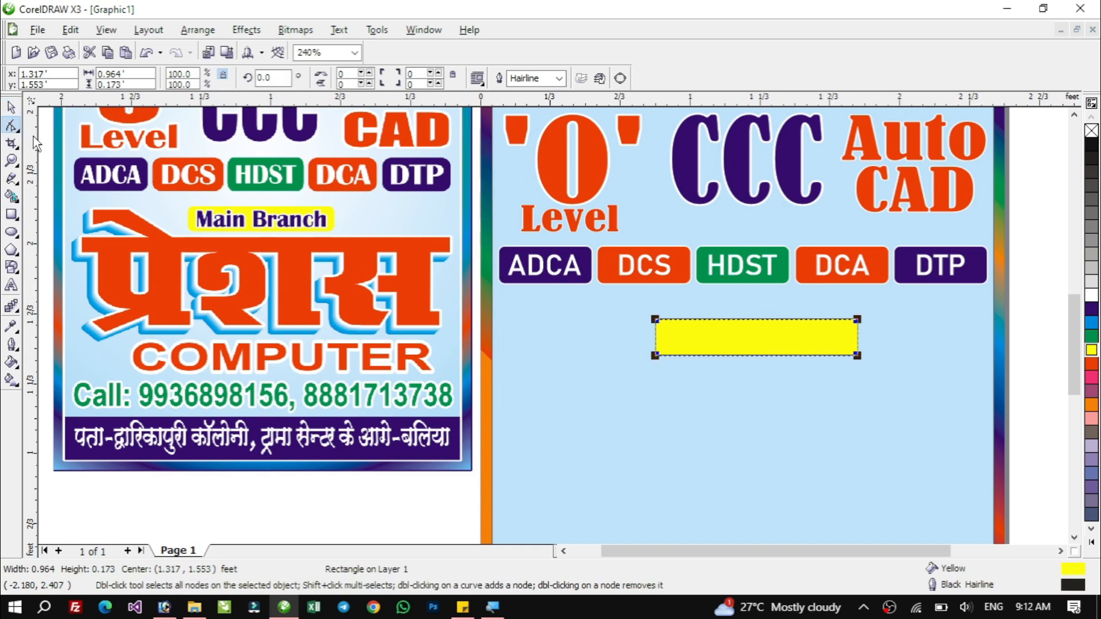
pyautogui.moveTo(658, 327); pyautogui.dragTo(659, 350)
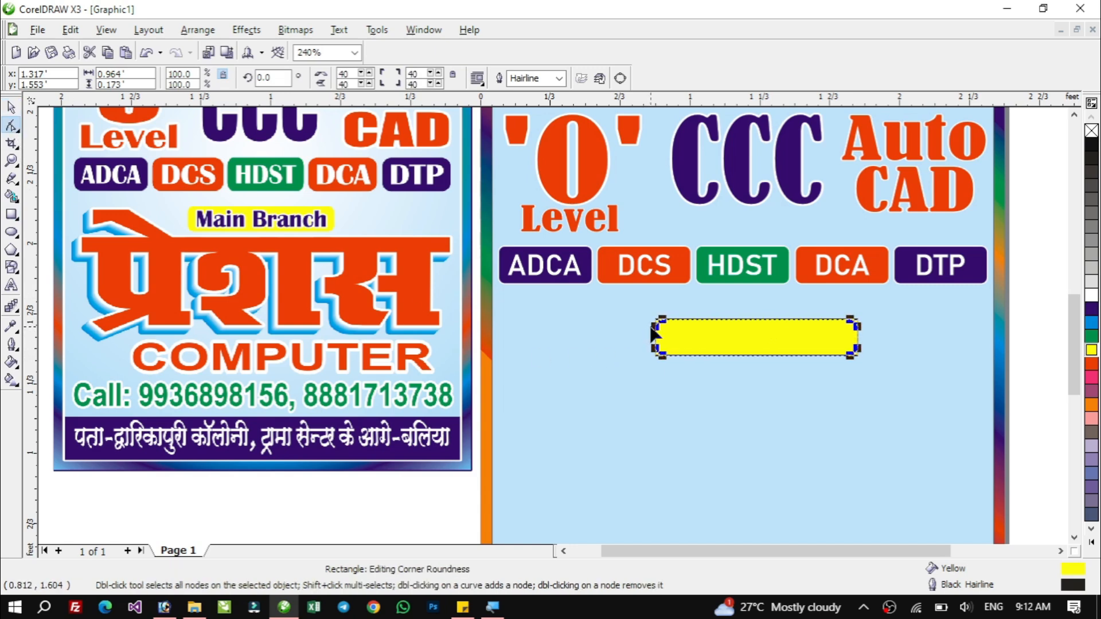
pyautogui.press('space')
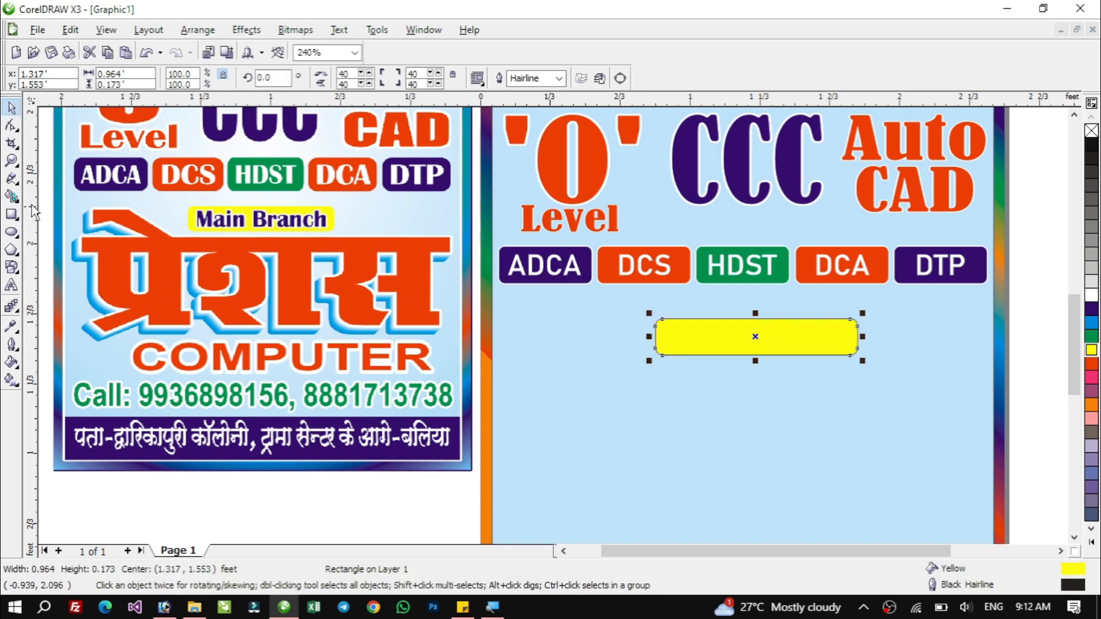
# Add the text "Main Branch" below the yellow rectangle.
pyautogui.click(11, 286)
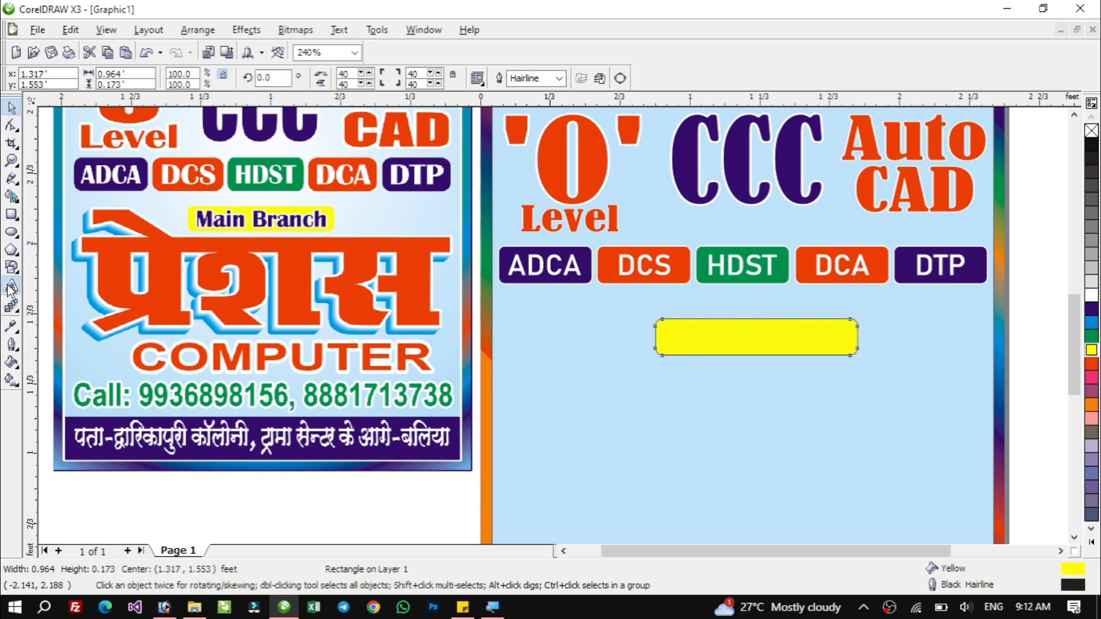
pyautogui.click(704, 401)
pyautogui.write('mA')
pyautogui.press('BackSpace')
pyautogui.press('BackSpace')
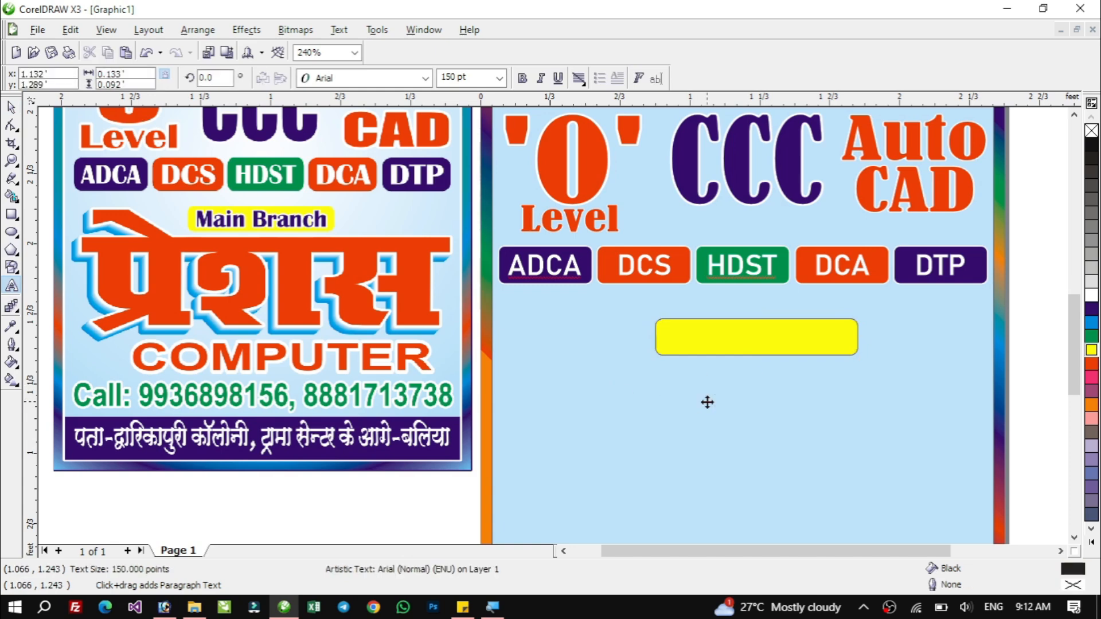
pyautogui.write('Main Branch')
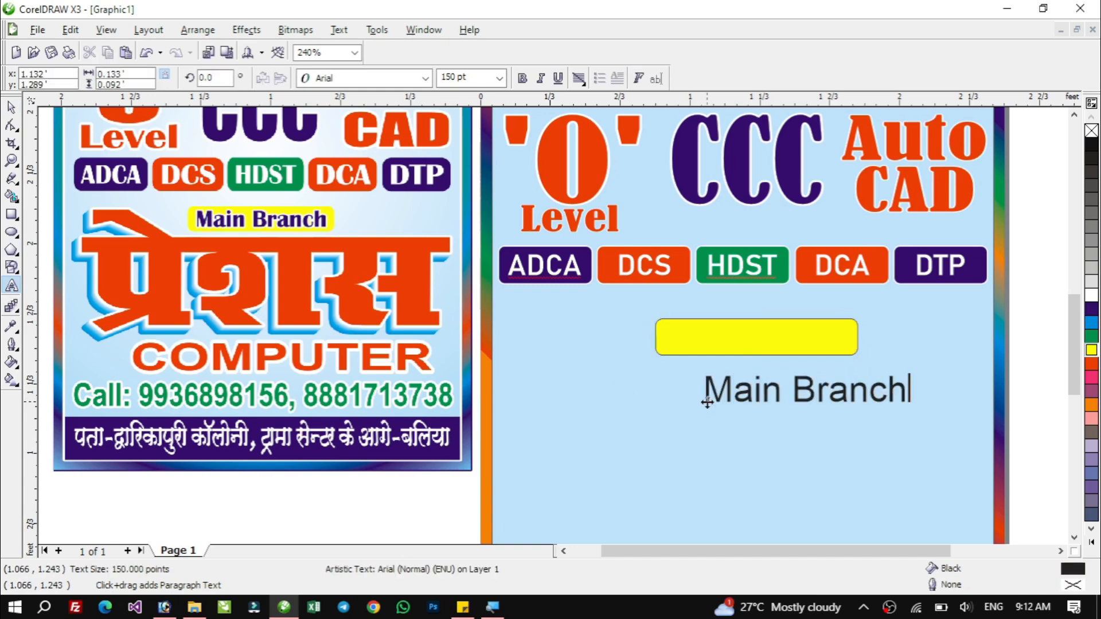
pyautogui.press('Escape')
pyautogui.press('space')
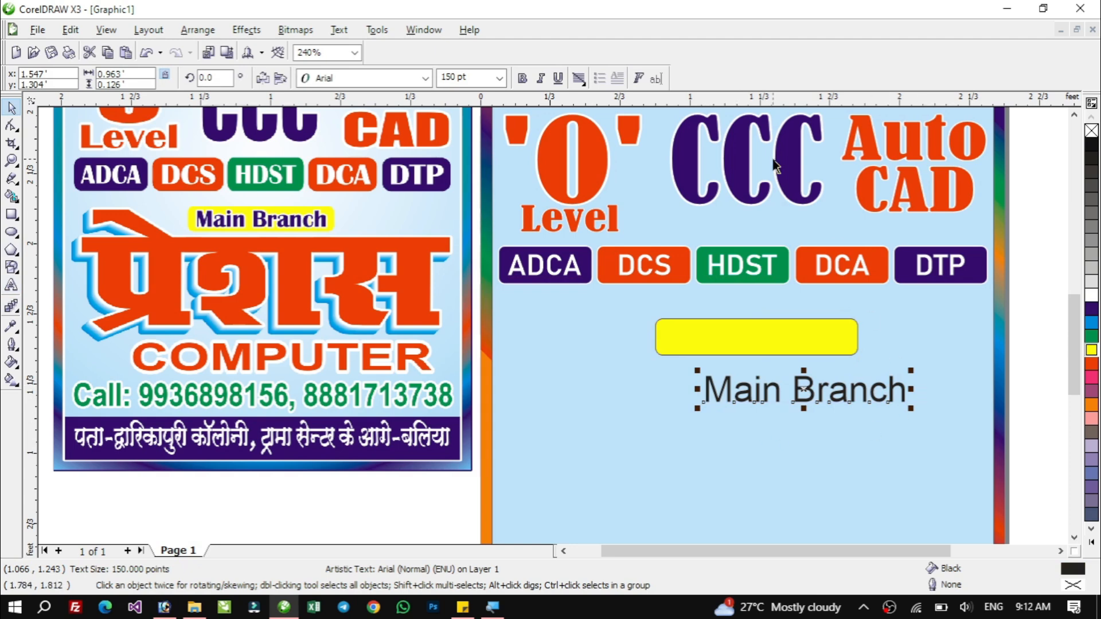
# Make the Main Branch text bold, shrink it to about 130 pt, and center it on the yellow rectangle.
pyautogui.click(520, 80)
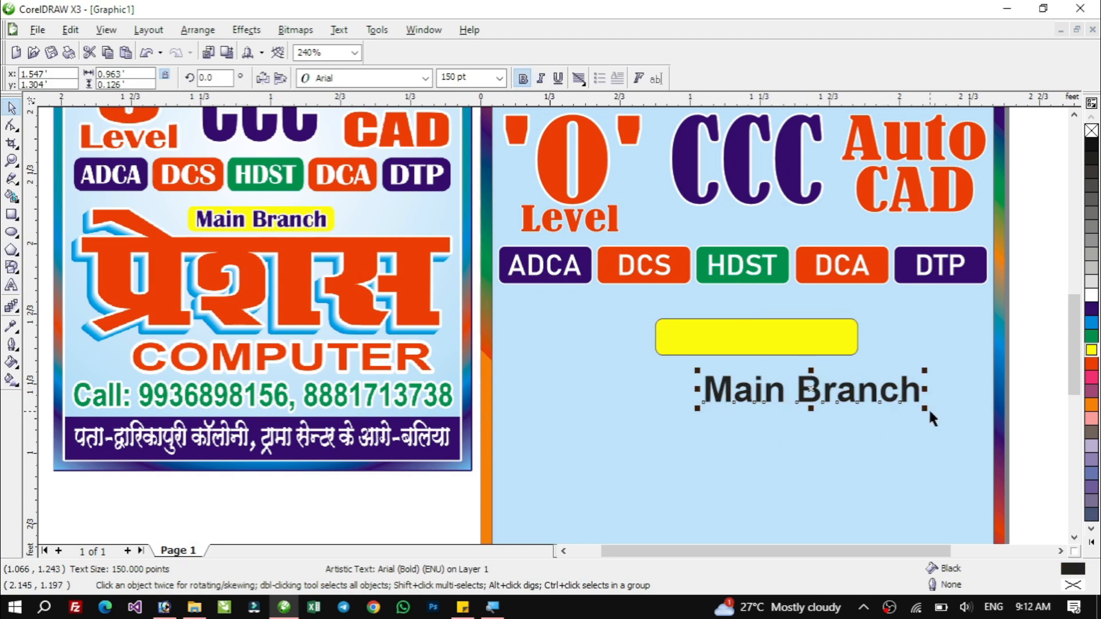
pyautogui.moveTo(928, 410); pyautogui.dragTo(899, 409)
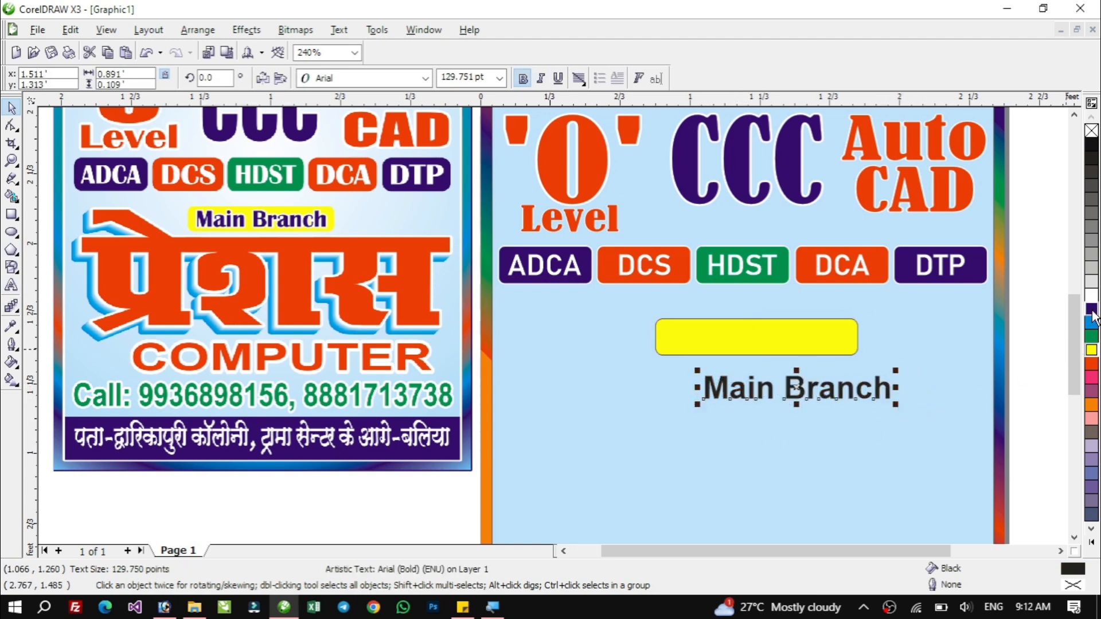
pyautogui.keyDown('shift'); pyautogui.click(755, 329); pyautogui.keyUp('shift')
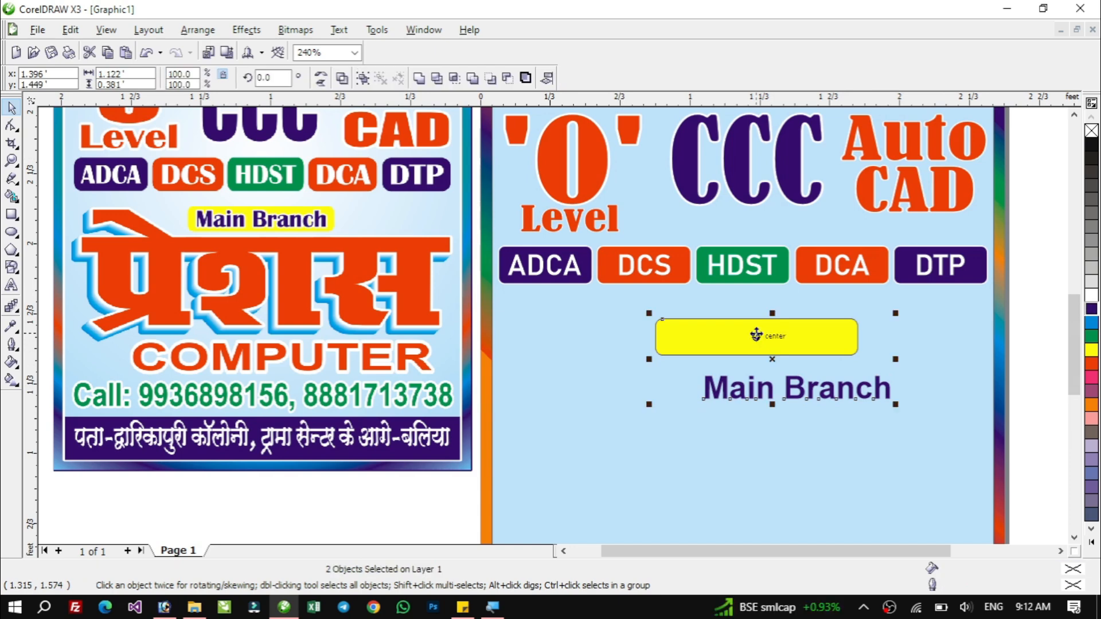
pyautogui.press('c')
pyautogui.press('e')
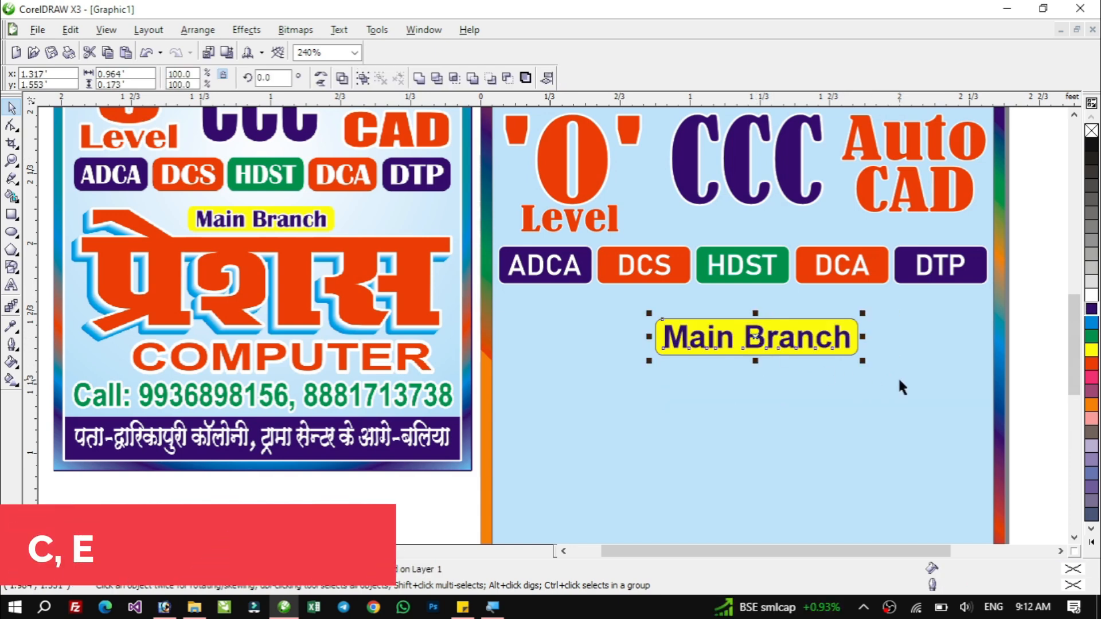
# Remove the outline from the yellow rounded rectangle.
pyautogui.click(850, 322)
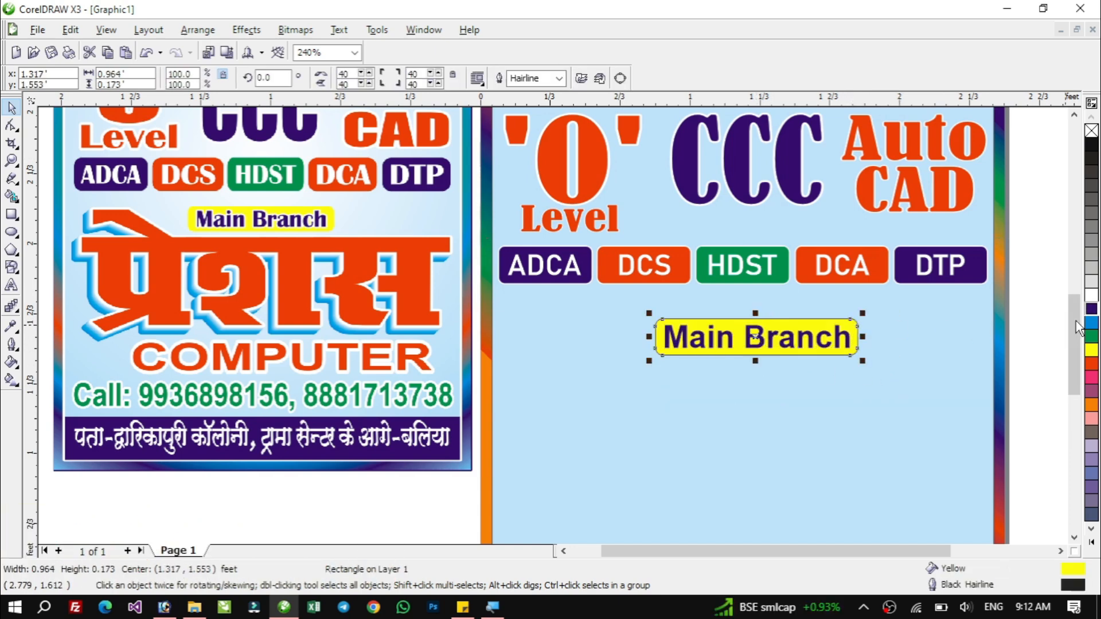
pyautogui.rightClick(1090, 311)
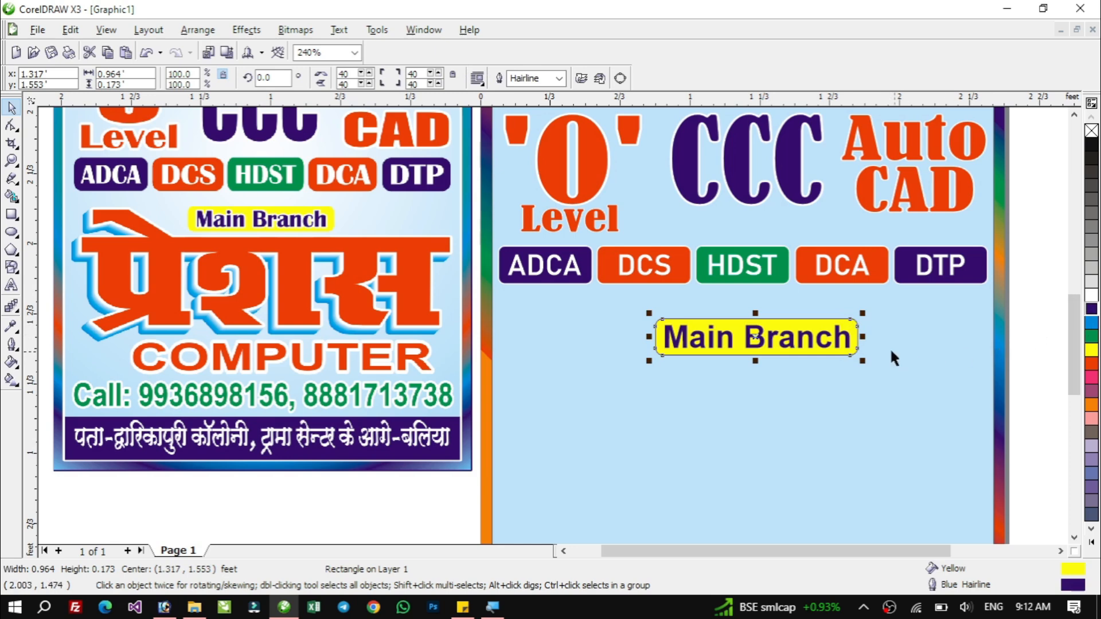
pyautogui.rightClick(1091, 133)
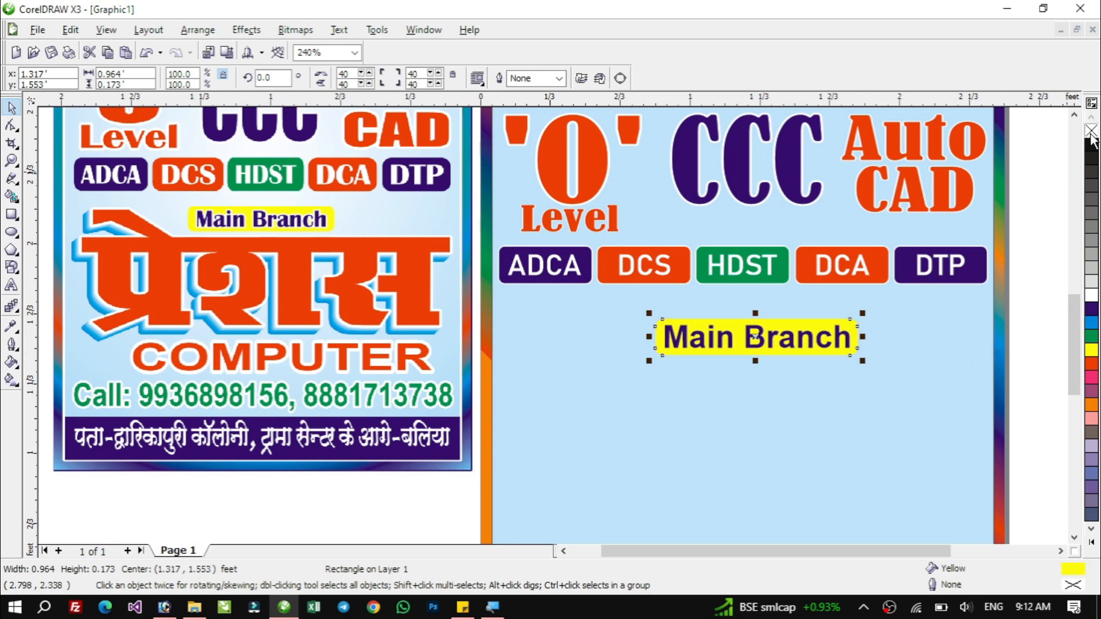
# Group the yellow rectangle with the Main Branch text and move the label slightly up toward the badges.
pyautogui.click(1040, 311)
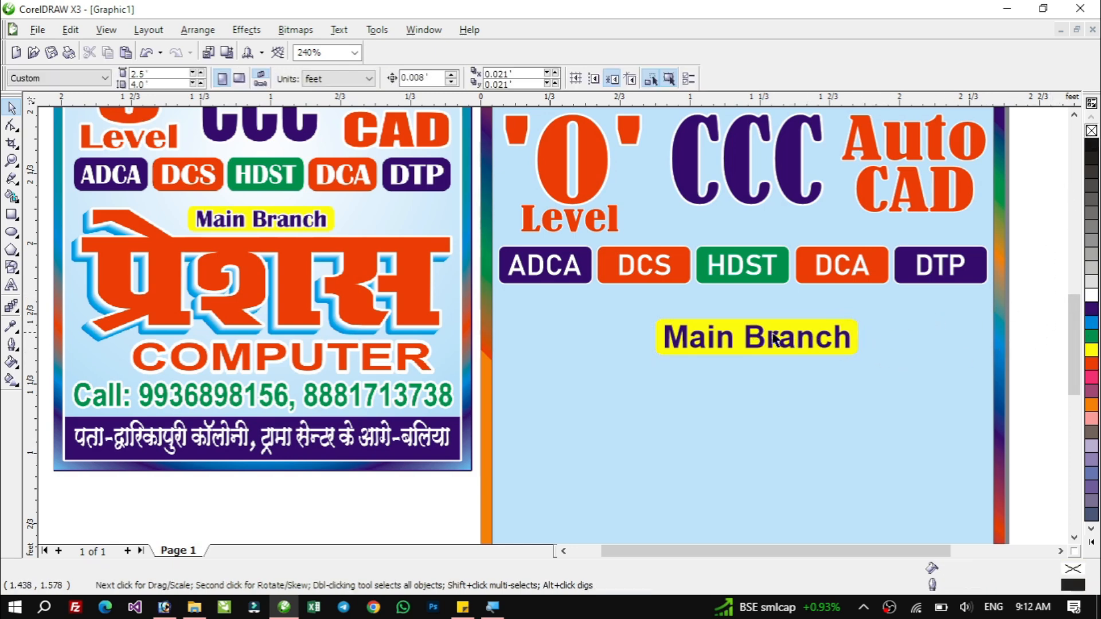
pyautogui.moveTo(1030, 299); pyautogui.dragTo(617, 364)
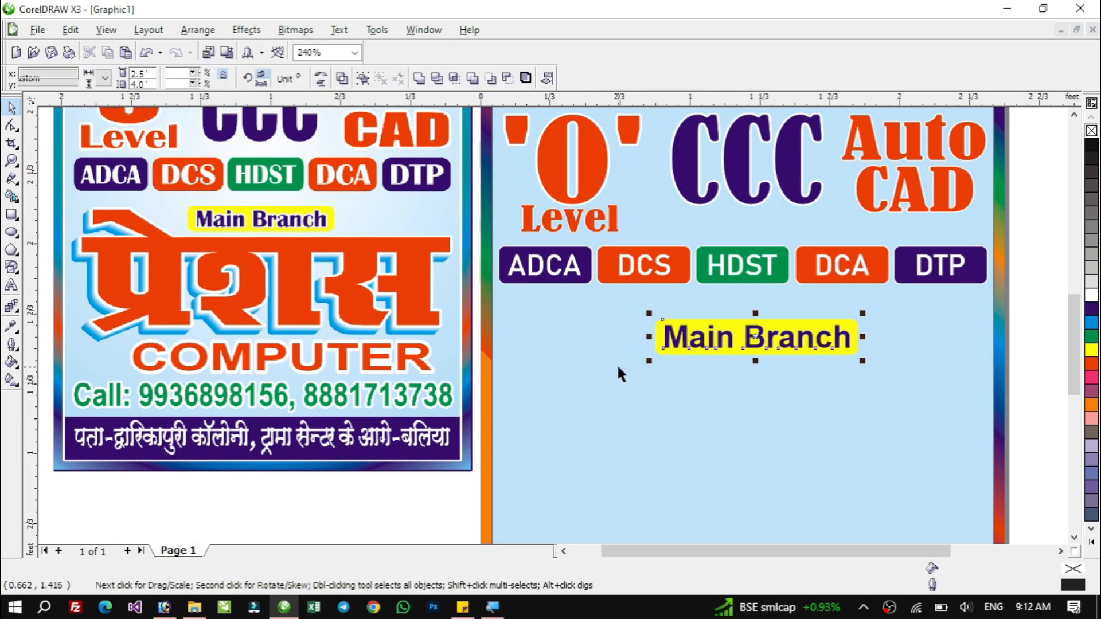
pyautogui.moveTo(757, 338); pyautogui.dragTo(758, 327)
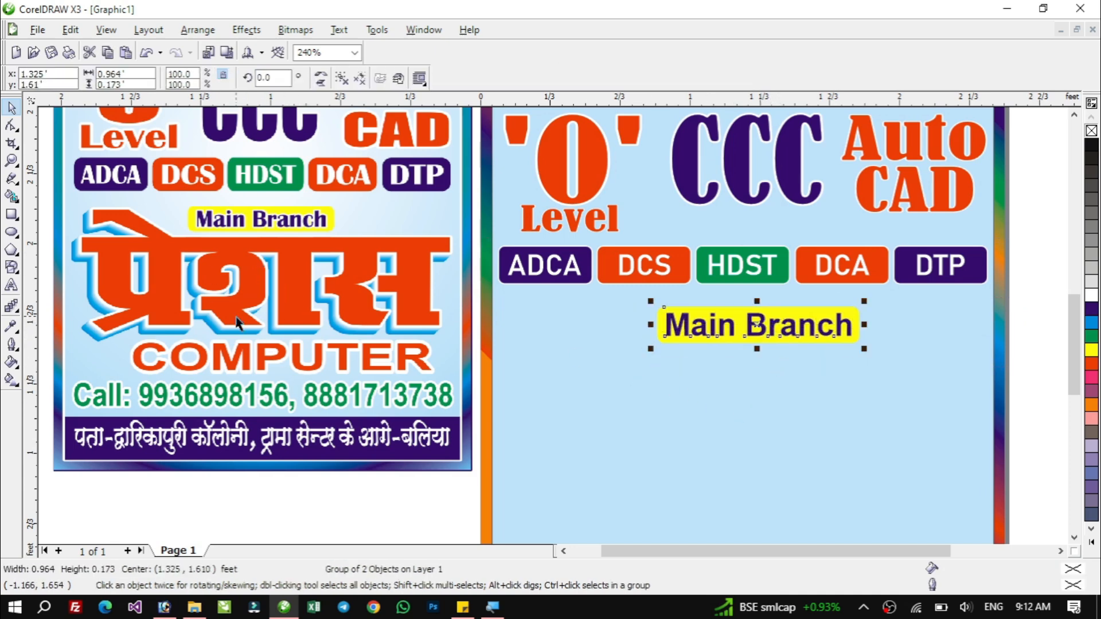
# Type izs'kl as new text below the label and set its font to A-SuperHindi-10.
pyautogui.click(12, 285)
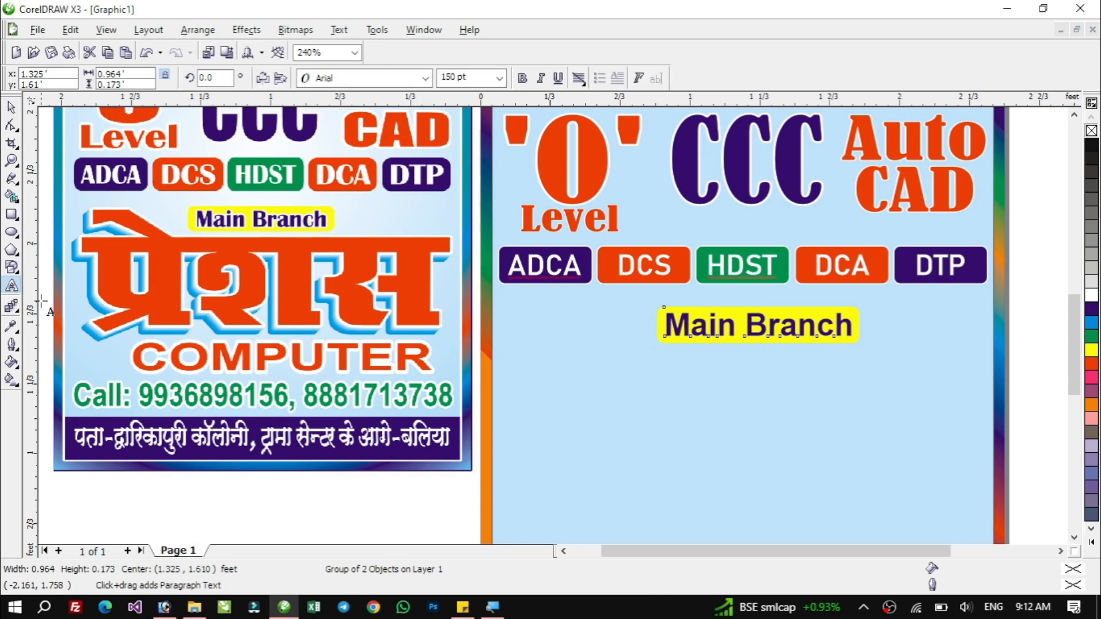
pyautogui.click(577, 402)
pyautogui.write('i')
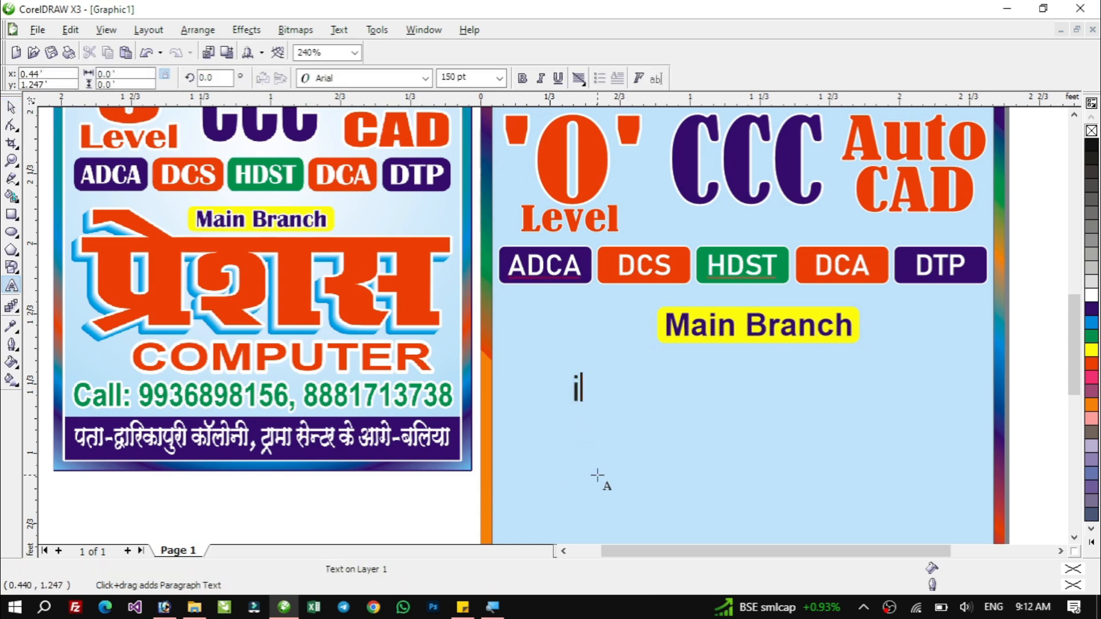
pyautogui.write("zs'kl")
pyautogui.hotkey('ctrl', 'space')
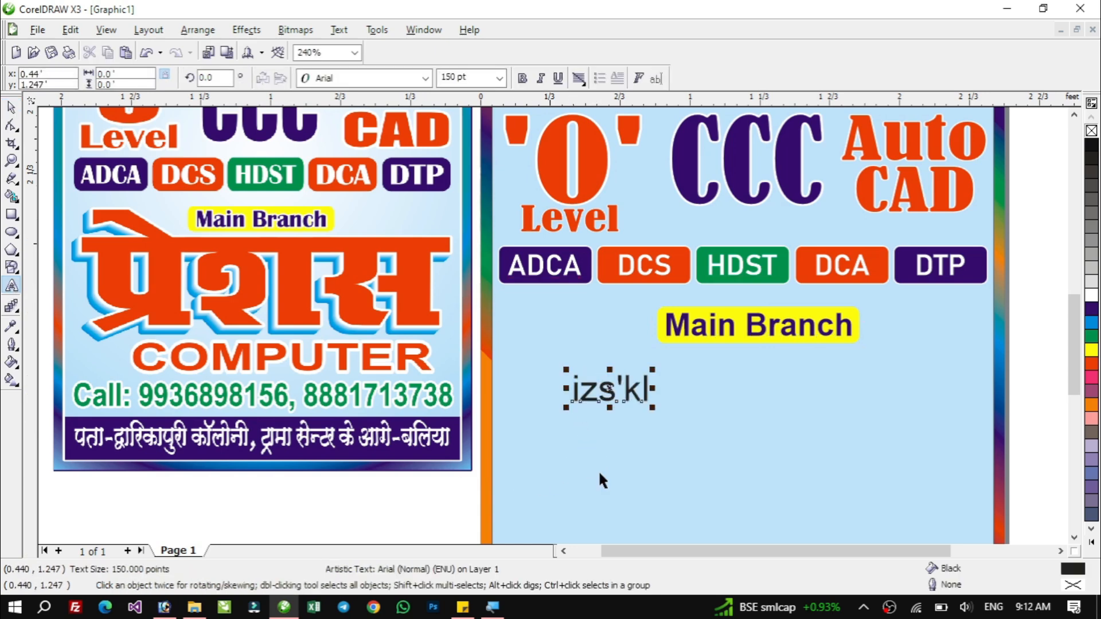
pyautogui.click(410, 78)
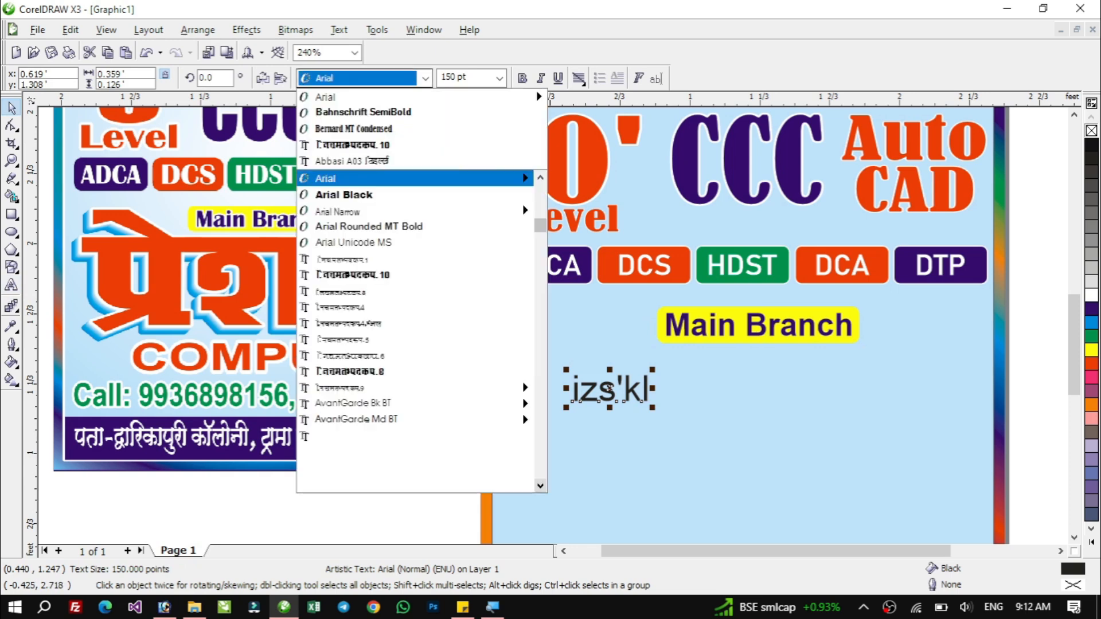
pyautogui.click(393, 145)
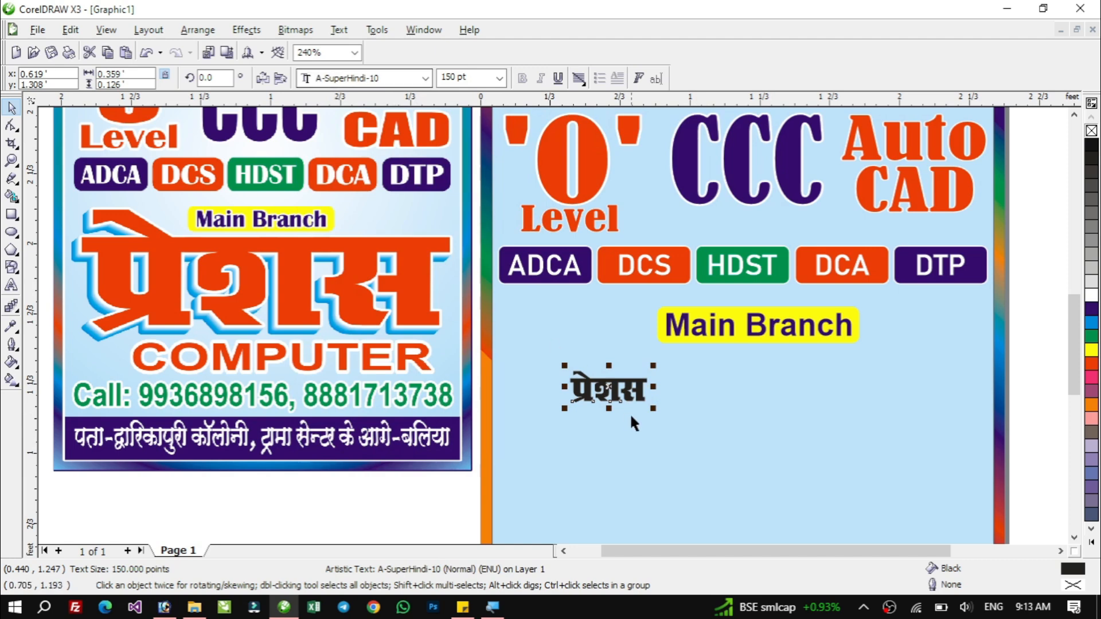
# Enlarge the Hindi text to about 900 pt across the poster and place it just below Main Branch.
pyautogui.moveTo(654, 408); pyautogui.dragTo(880, 500)
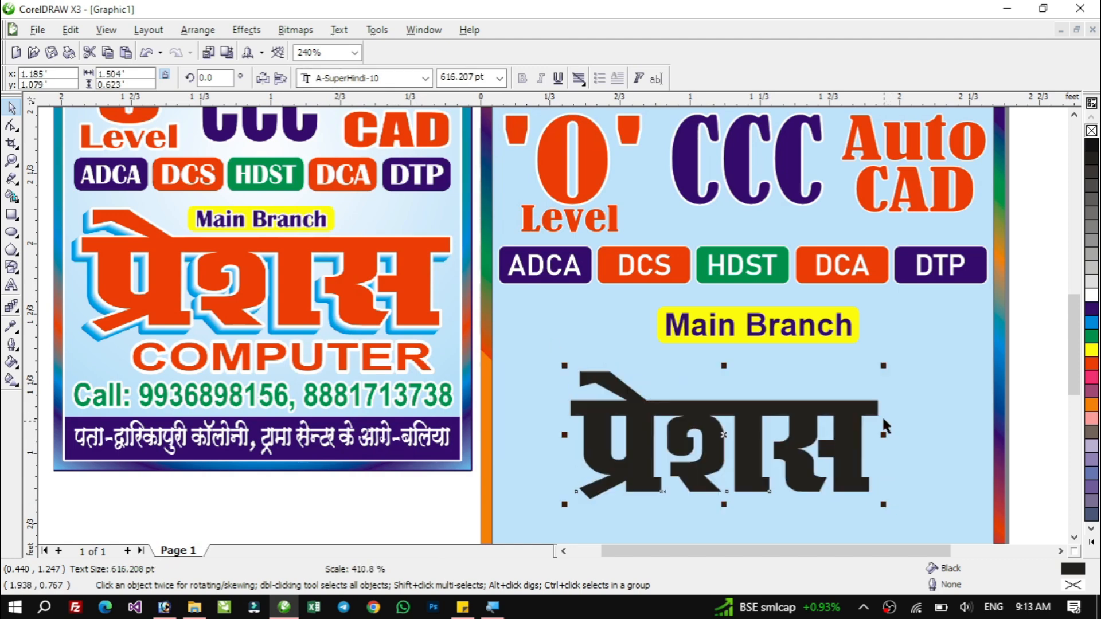
pyautogui.moveTo(881, 363); pyautogui.dragTo(907, 366)
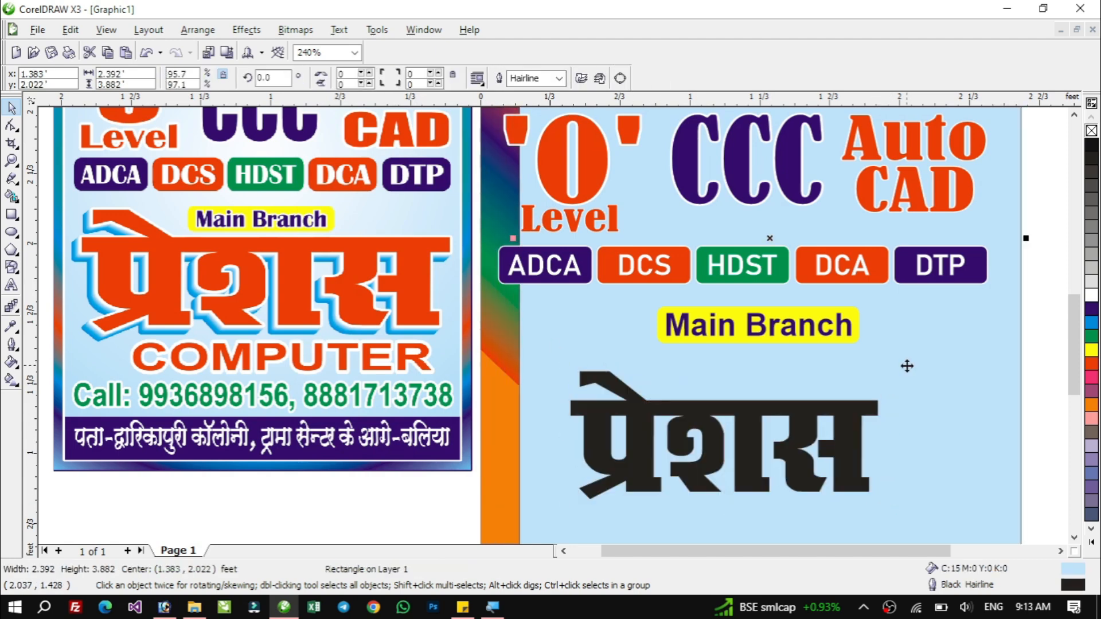
pyautogui.hotkey('ctrl', 'z')
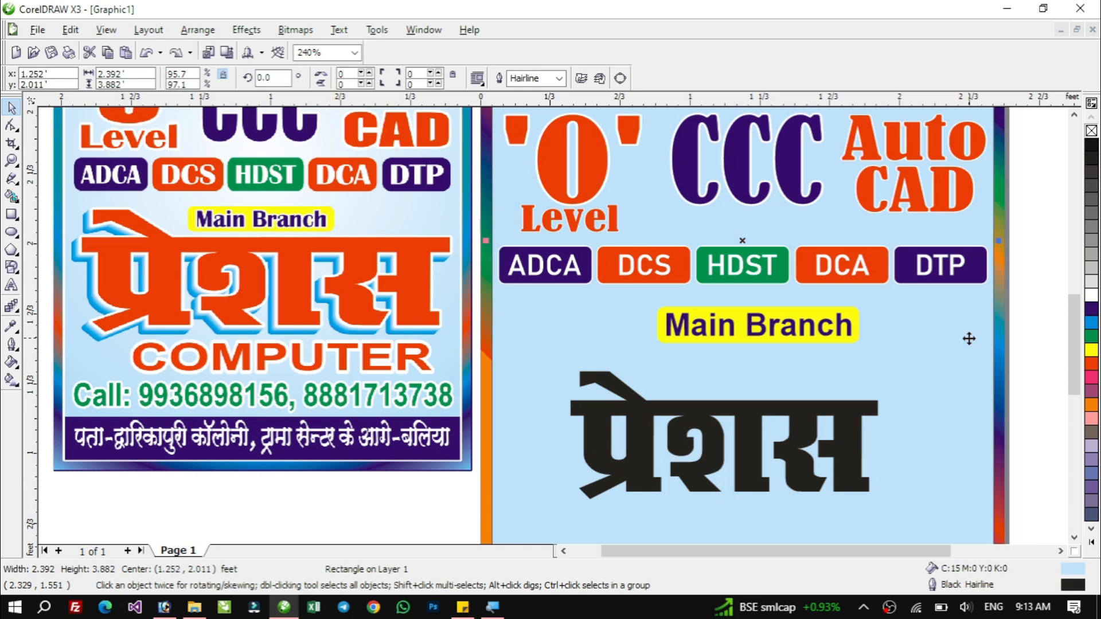
pyautogui.click(843, 411)
pyautogui.moveTo(880, 367); pyautogui.dragTo(956, 335)
pyautogui.moveTo(565, 505); pyautogui.dragTo(506, 528)
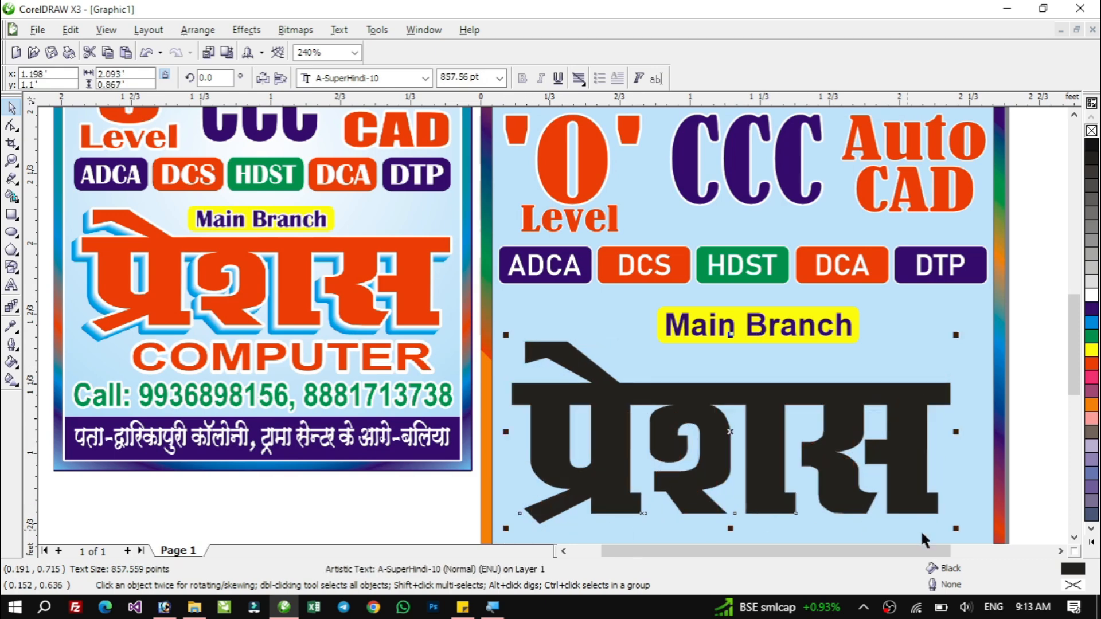
pyautogui.click(1075, 538)
pyautogui.click(1074, 538)
pyautogui.click(1075, 538)
pyautogui.click(1075, 538)
pyautogui.moveTo(957, 357); pyautogui.dragTo(978, 364)
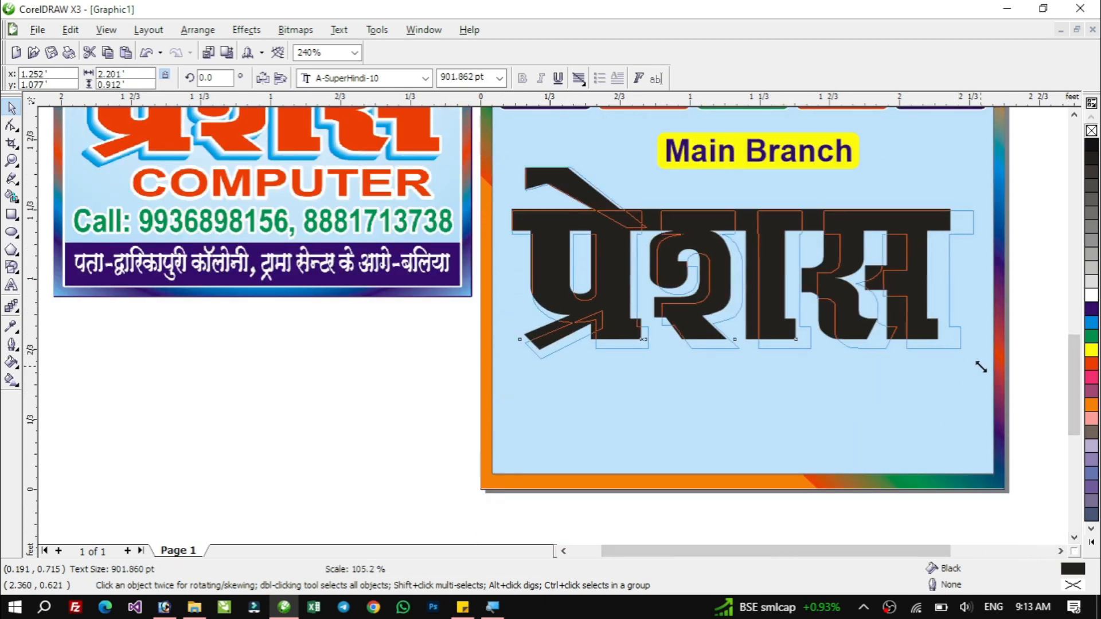
pyautogui.moveTo(866, 241); pyautogui.dragTo(865, 221)
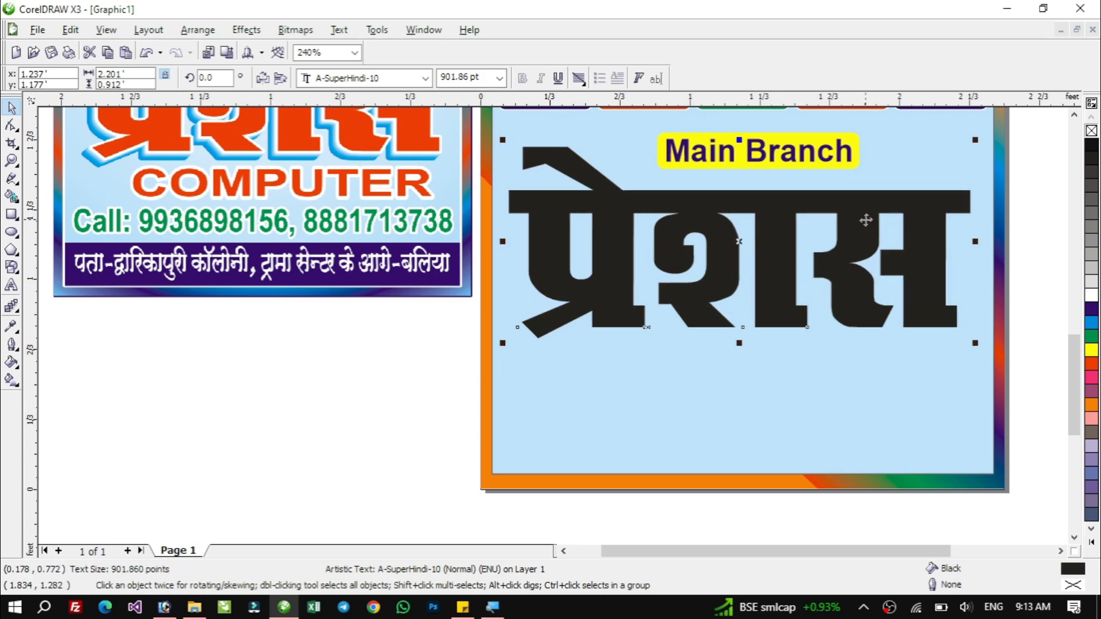
# Move the sample ad lower for comparison, and give the Hindi text a white fill with a blue outline.
pyautogui.moveTo(374, 224); pyautogui.dragTo(371, 320)
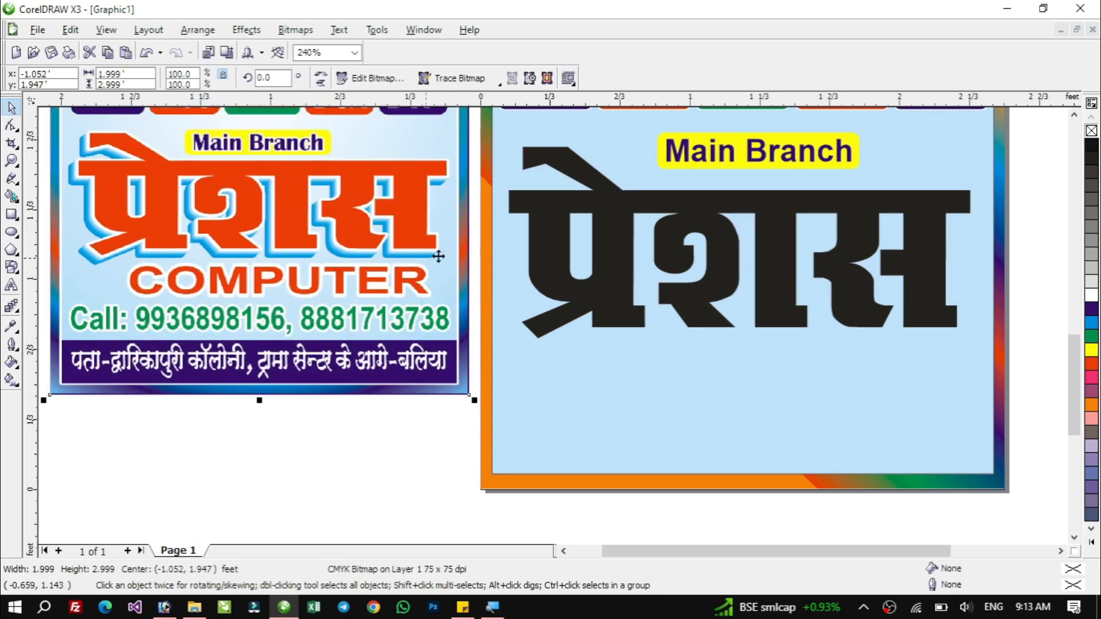
pyautogui.click(602, 241)
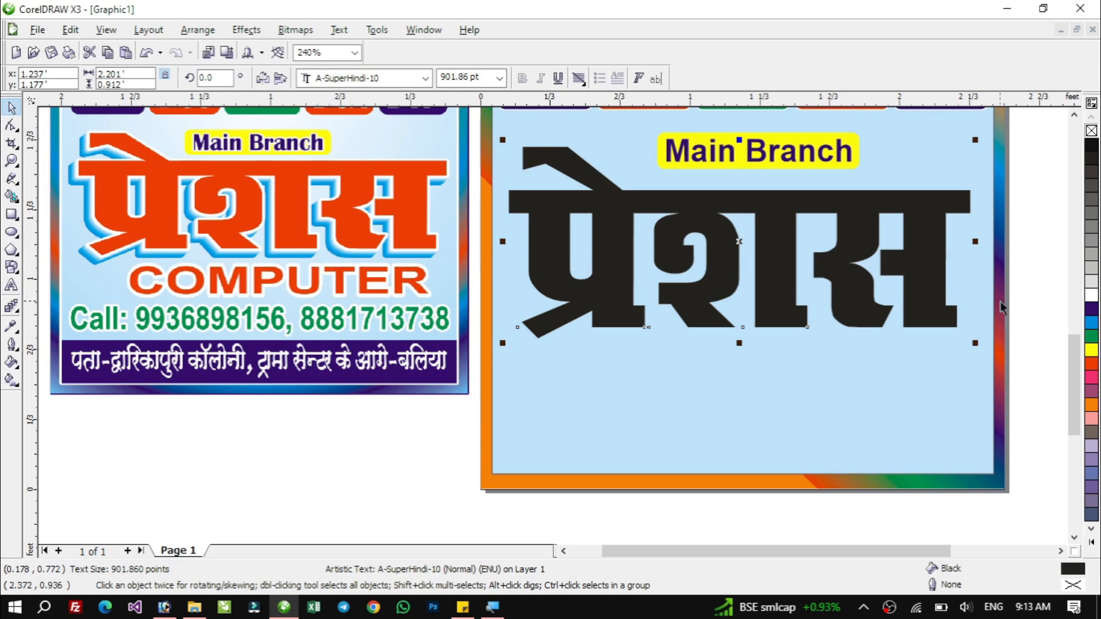
pyautogui.rightClick(1091, 325)
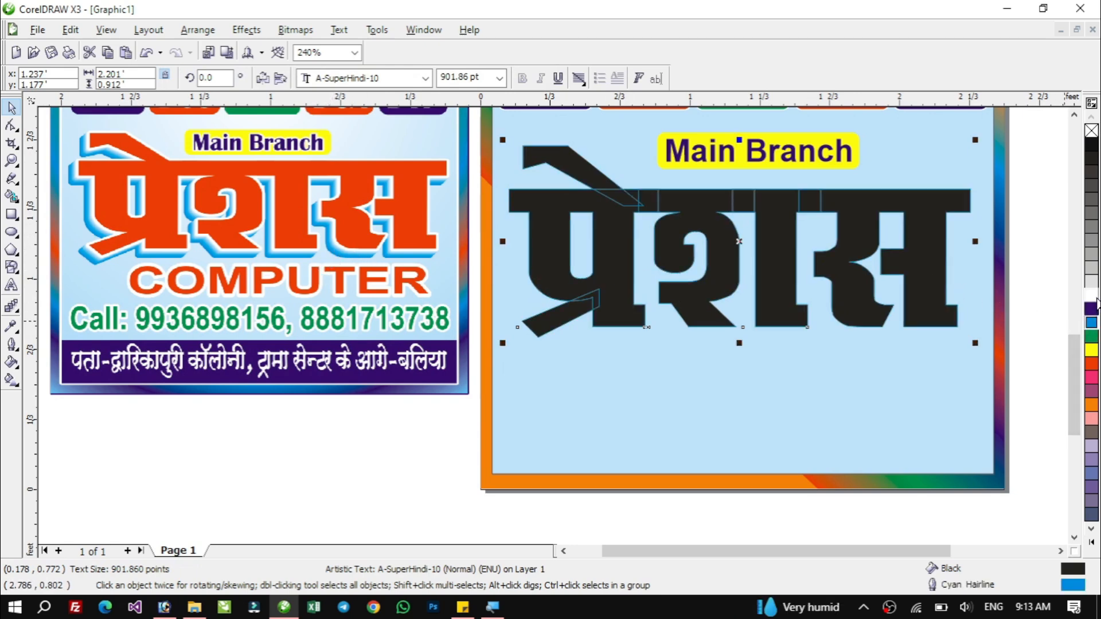
pyautogui.click(1091, 296)
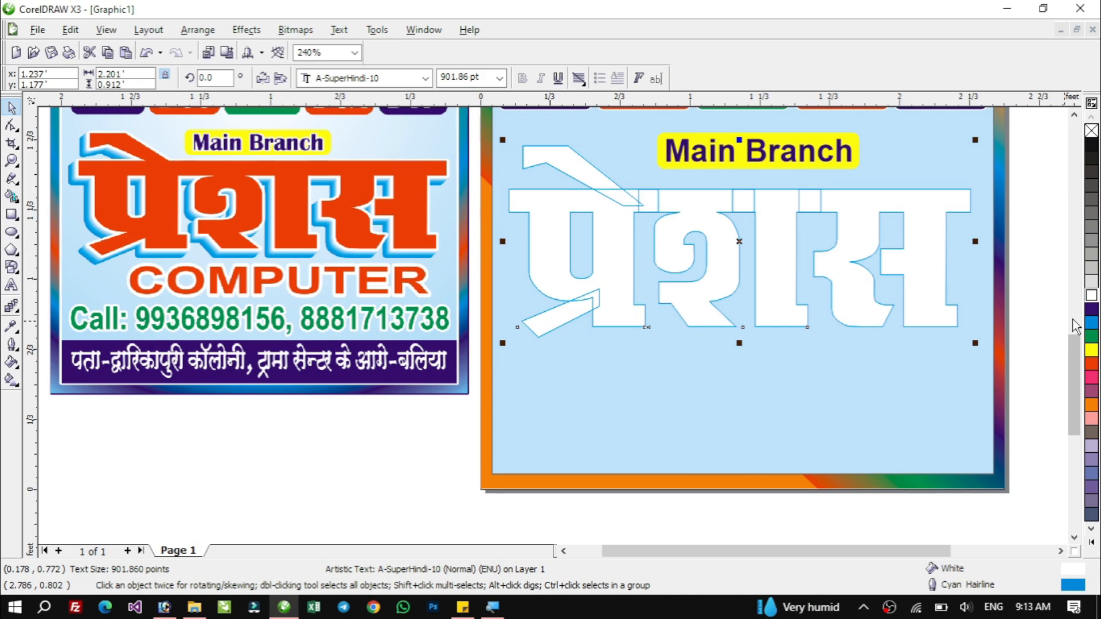
# Set the Hindi text outline to 24 pt with rounded corners and line caps, placed behind the fill.
pyautogui.press('F12')
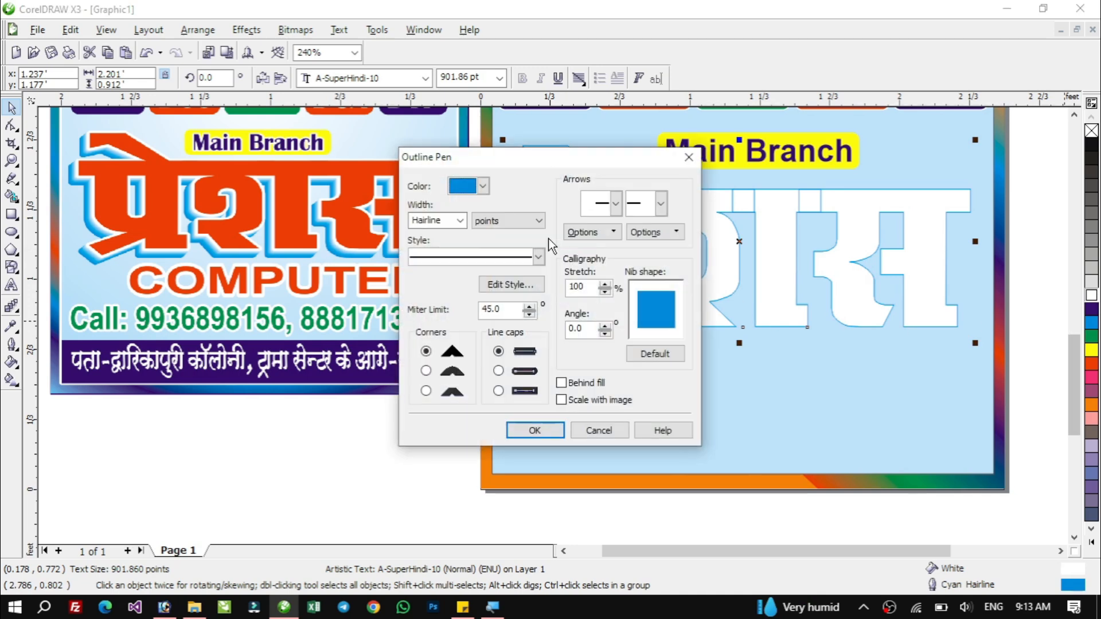
pyautogui.click(460, 220)
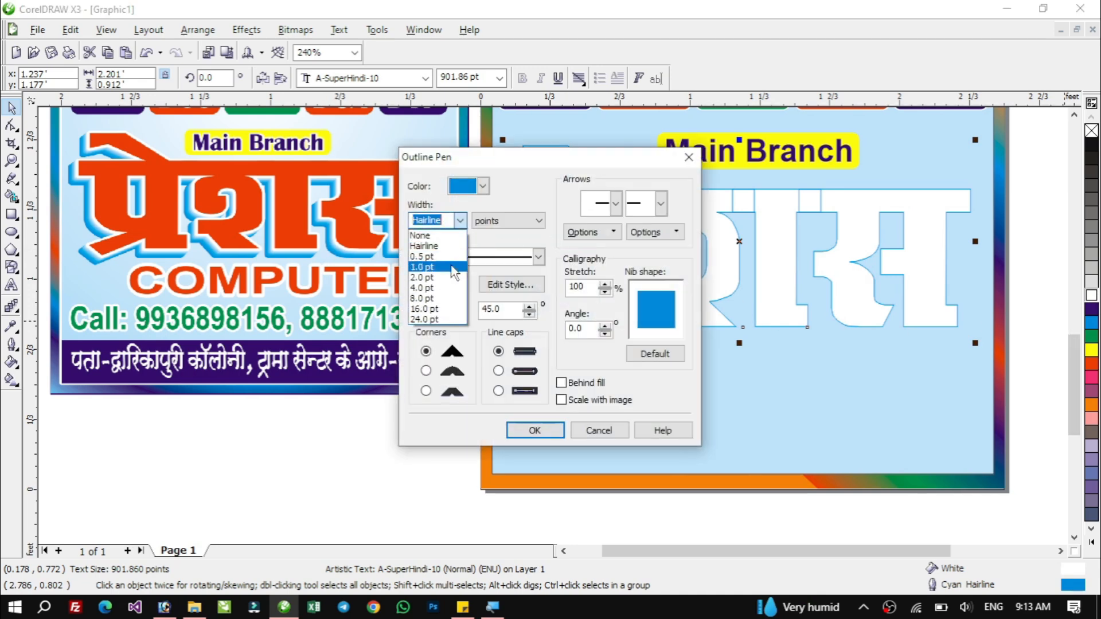
pyautogui.click(422, 319)
pyautogui.click(425, 371)
pyautogui.click(504, 372)
pyautogui.click(561, 382)
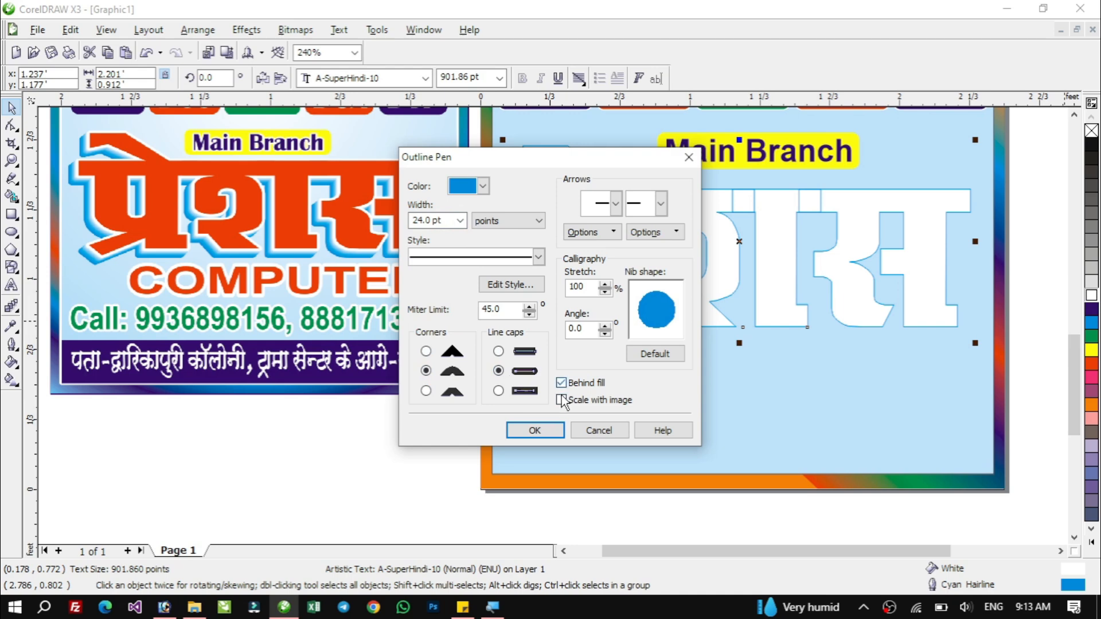
pyautogui.click(535, 430)
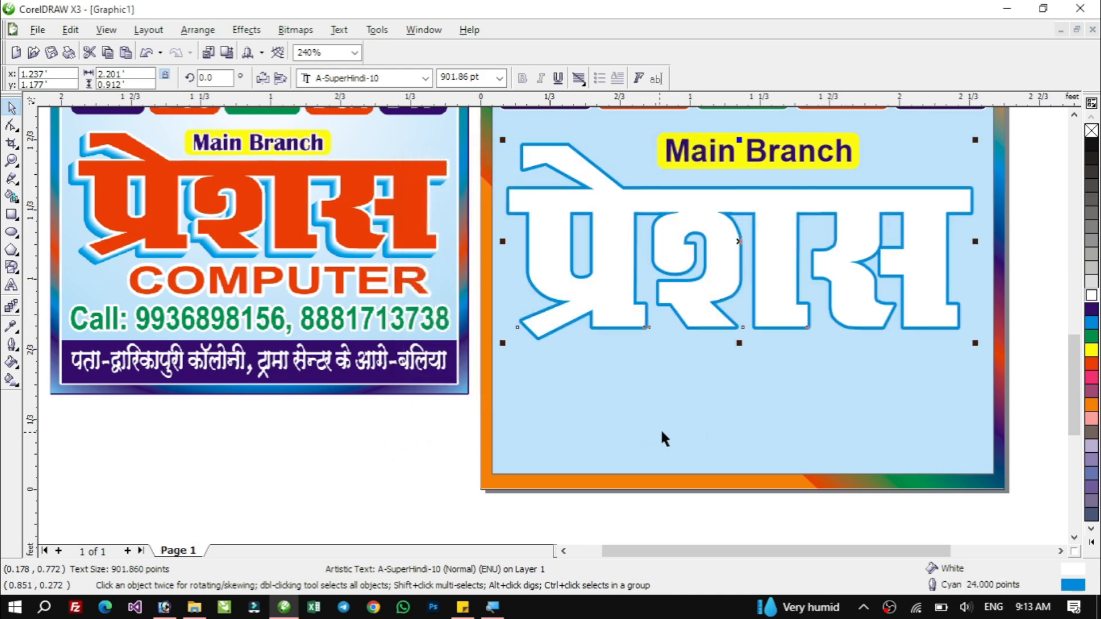
# Toggle the Hindi text outline's Behind fill and Scale with image options in the Outline Pen settings.
pyautogui.press('F12')
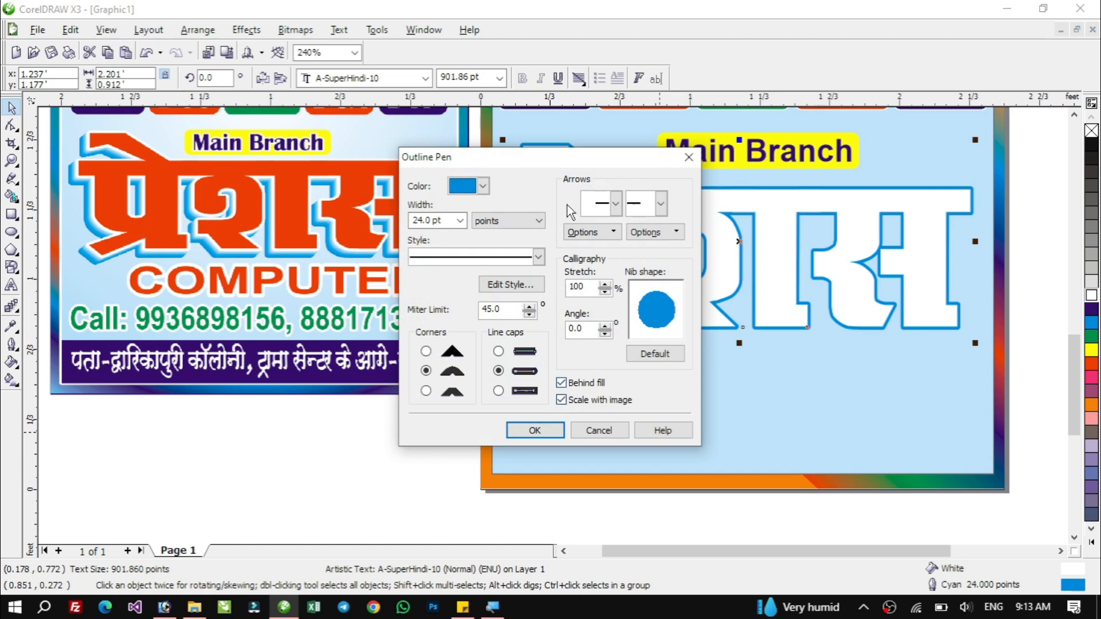
pyautogui.moveTo(568, 157); pyautogui.dragTo(383, 129)
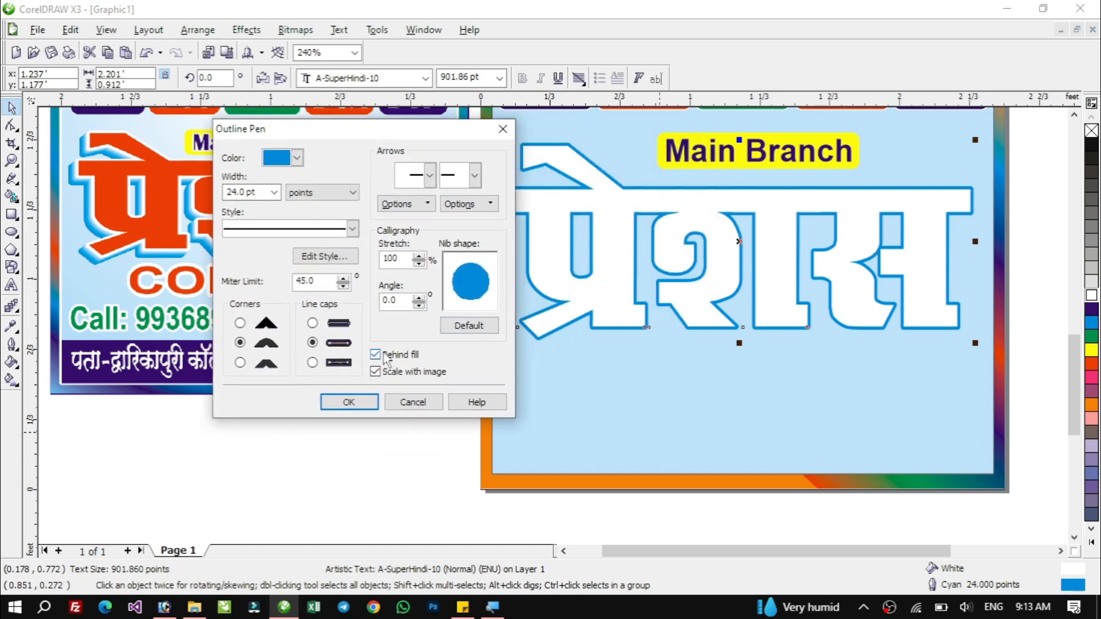
pyautogui.click(349, 402)
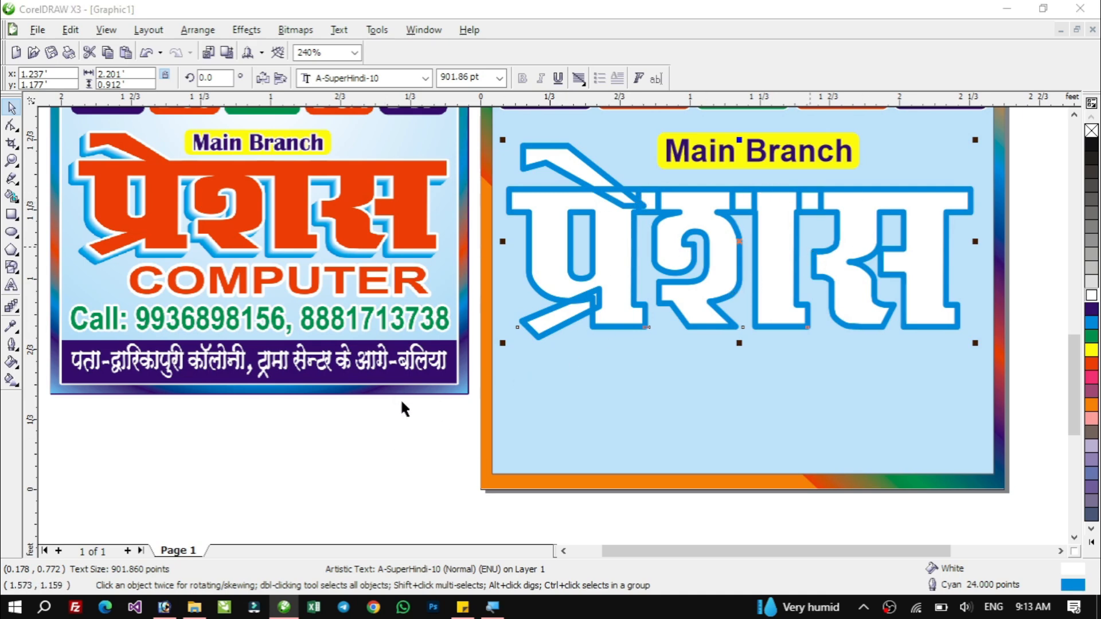
pyautogui.press('F12')
pyautogui.click(586, 383)
pyautogui.click(561, 400)
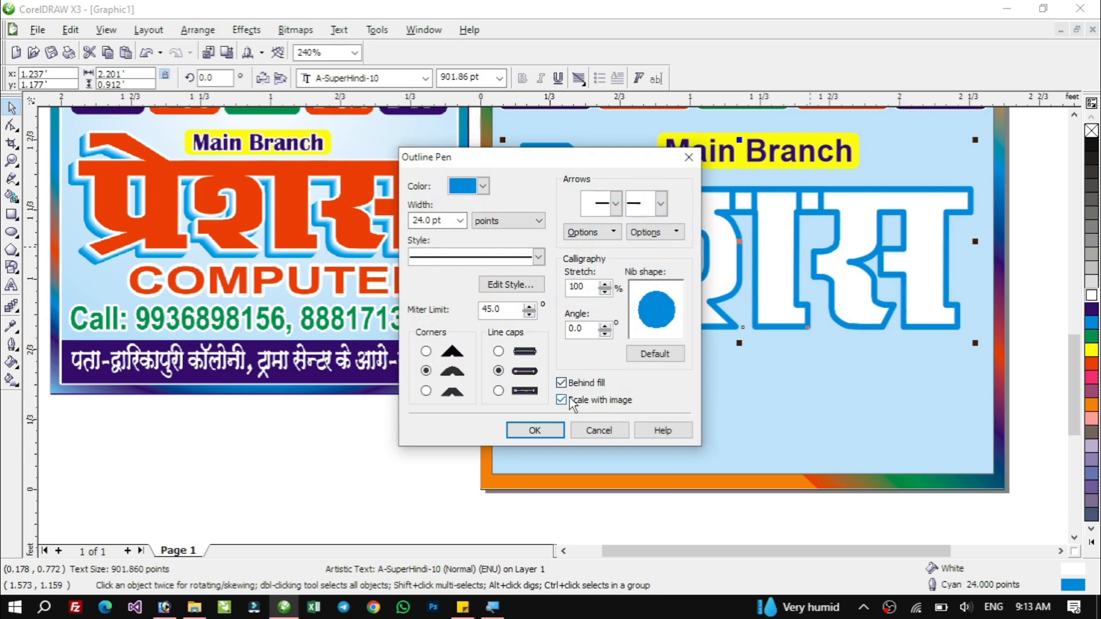
pyautogui.click(534, 430)
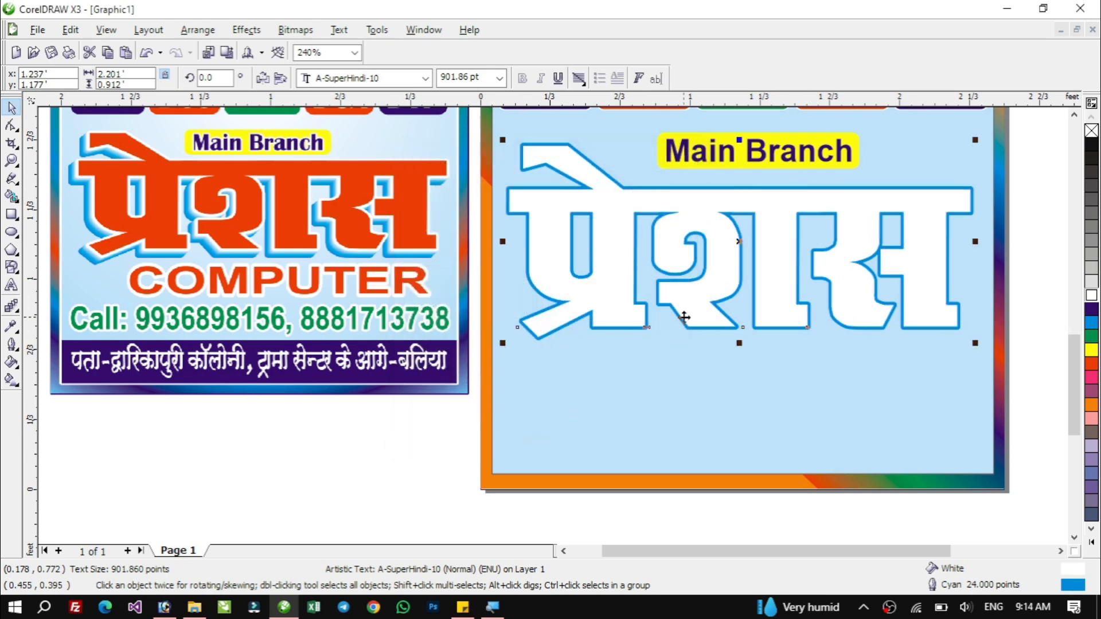
# Duplicate the Hindi text slightly up and to the right, fill the copy red and give it a white outline.
pyautogui.press('F12')
pyautogui.click(539, 429)
pyautogui.moveTo(609, 294); pyautogui.dragTo(622, 282)
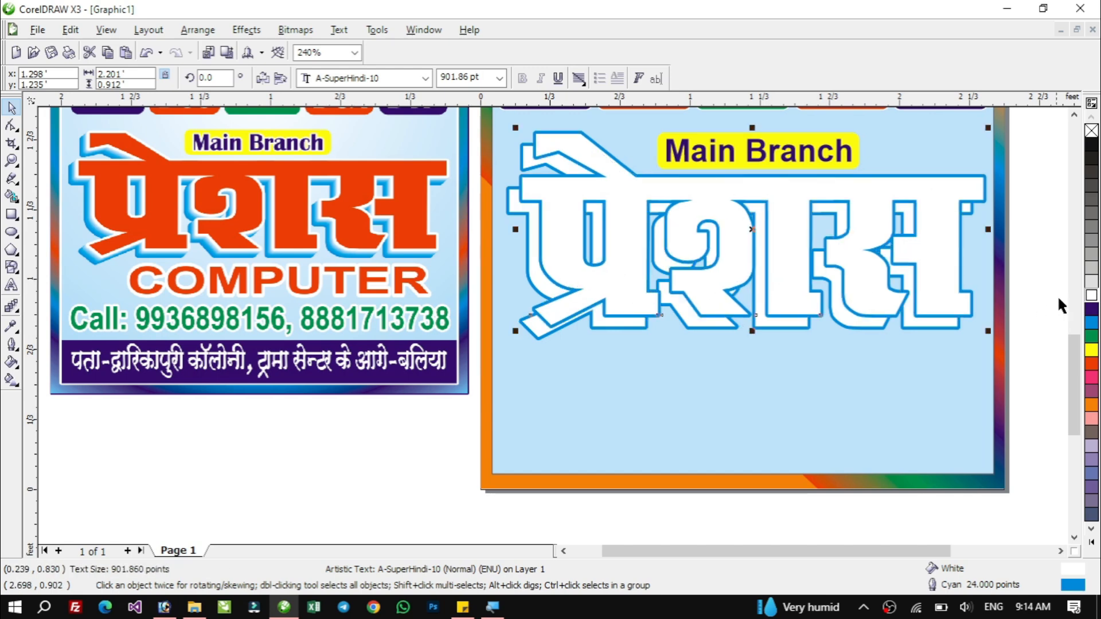
pyautogui.click(1091, 367)
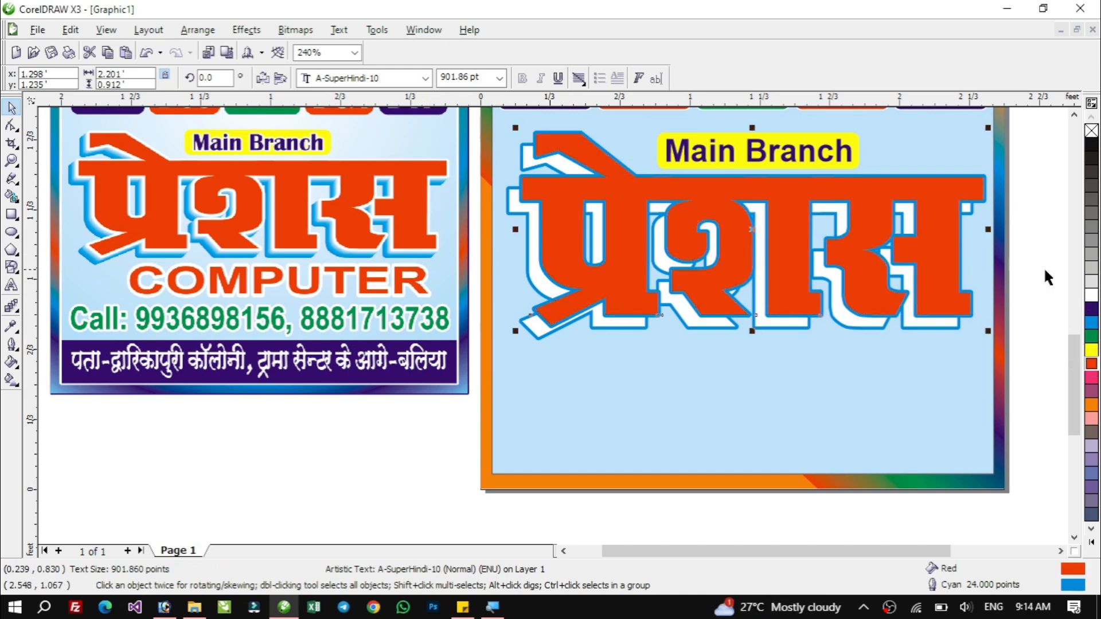
pyautogui.rightClick(1093, 296)
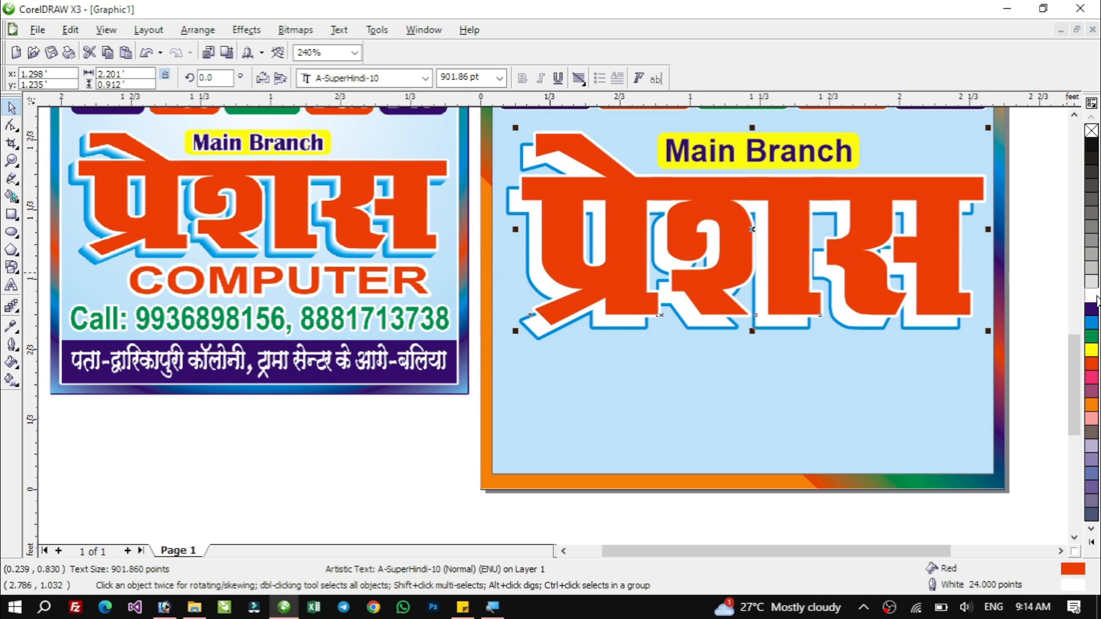
# Blend the red copy with the original Hindi text using 26 steps.
pyautogui.keyDown('shift'); pyautogui.click(696, 321); pyautogui.keyUp('shift')
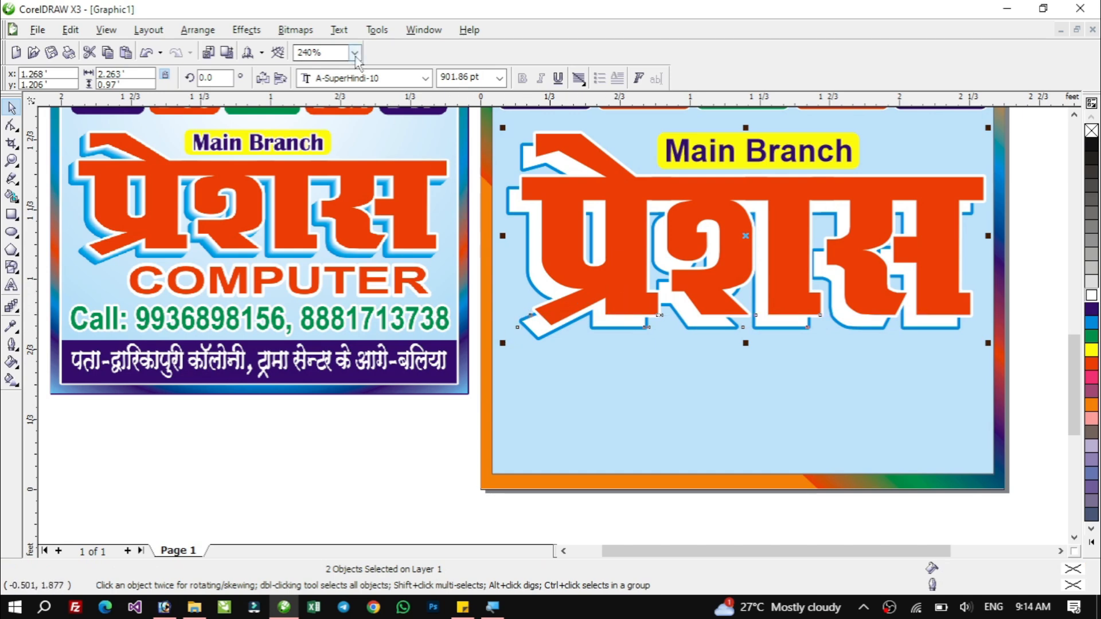
pyautogui.click(246, 30)
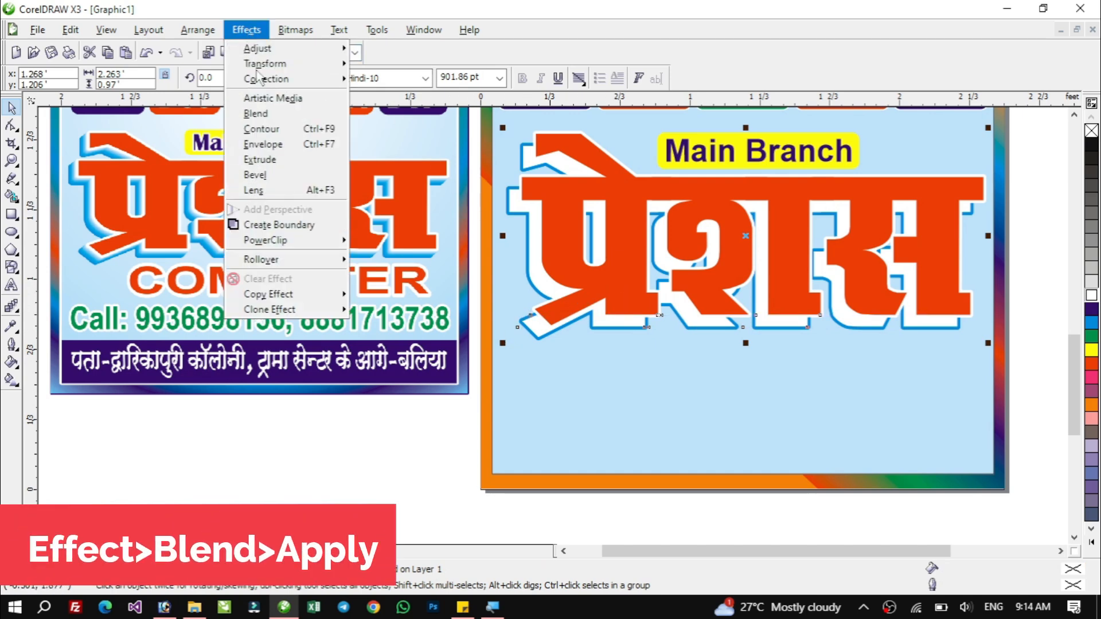
pyautogui.click(286, 119)
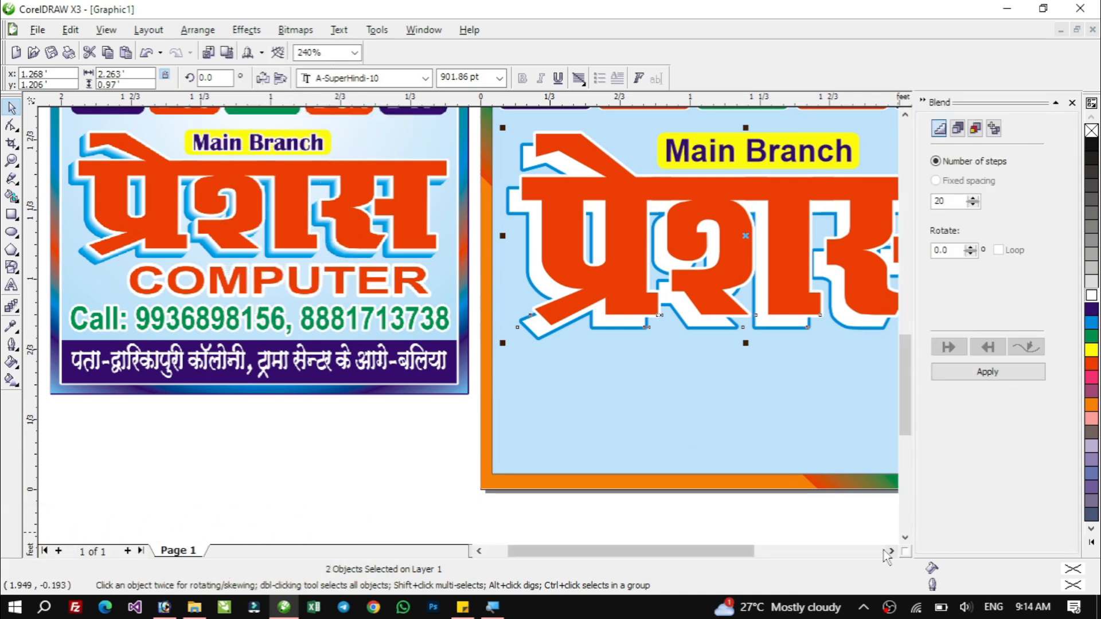
pyautogui.click(892, 551)
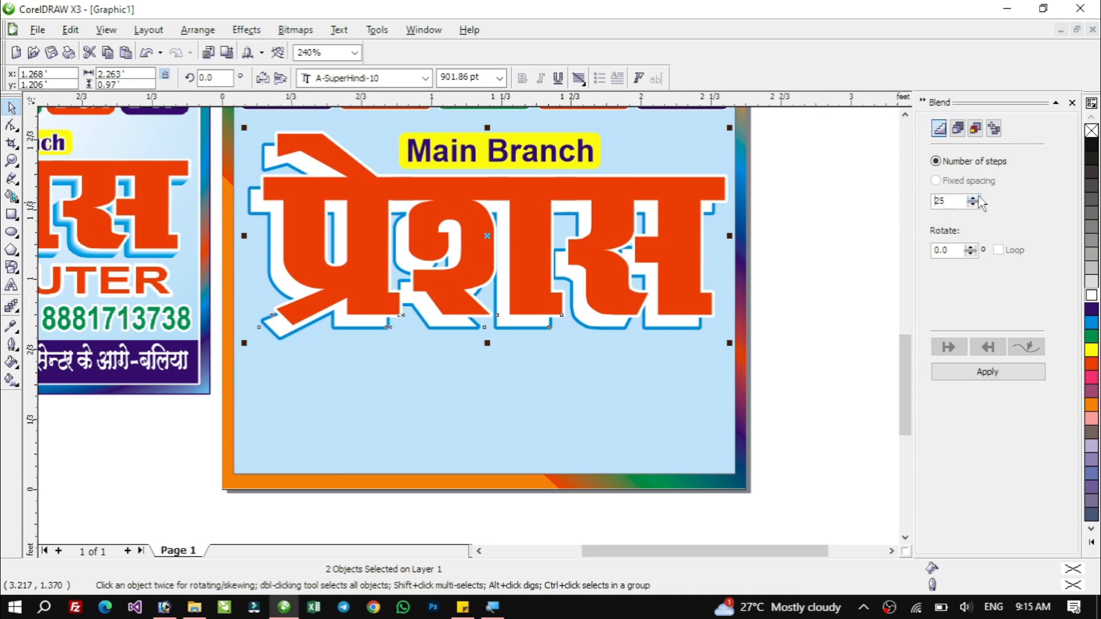
pyautogui.click(973, 198)
pyautogui.click(975, 371)
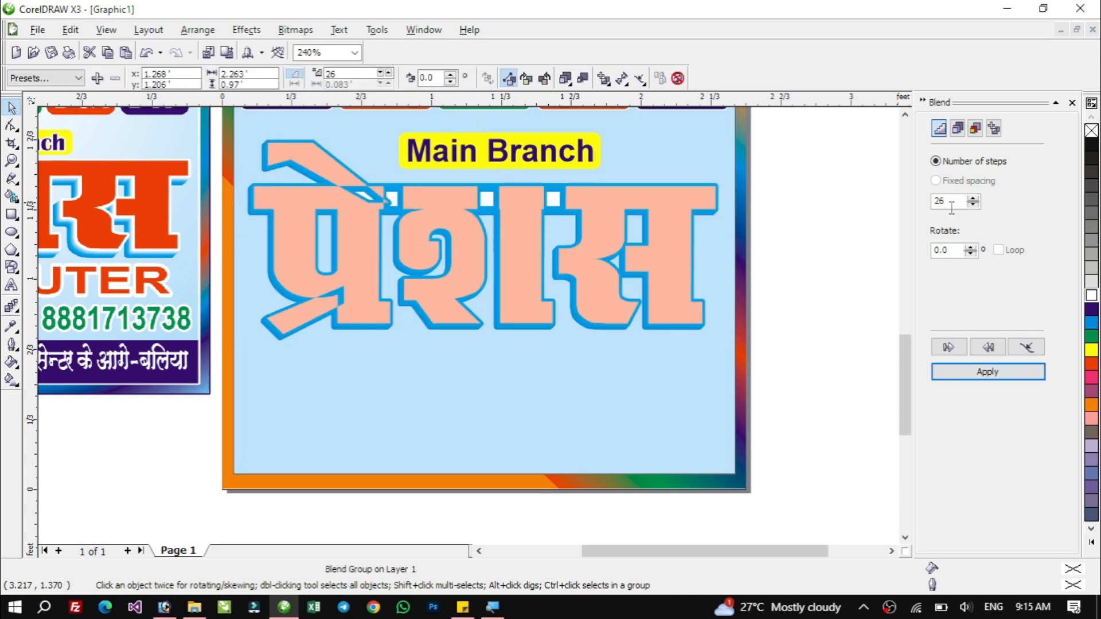
pyautogui.click(814, 306)
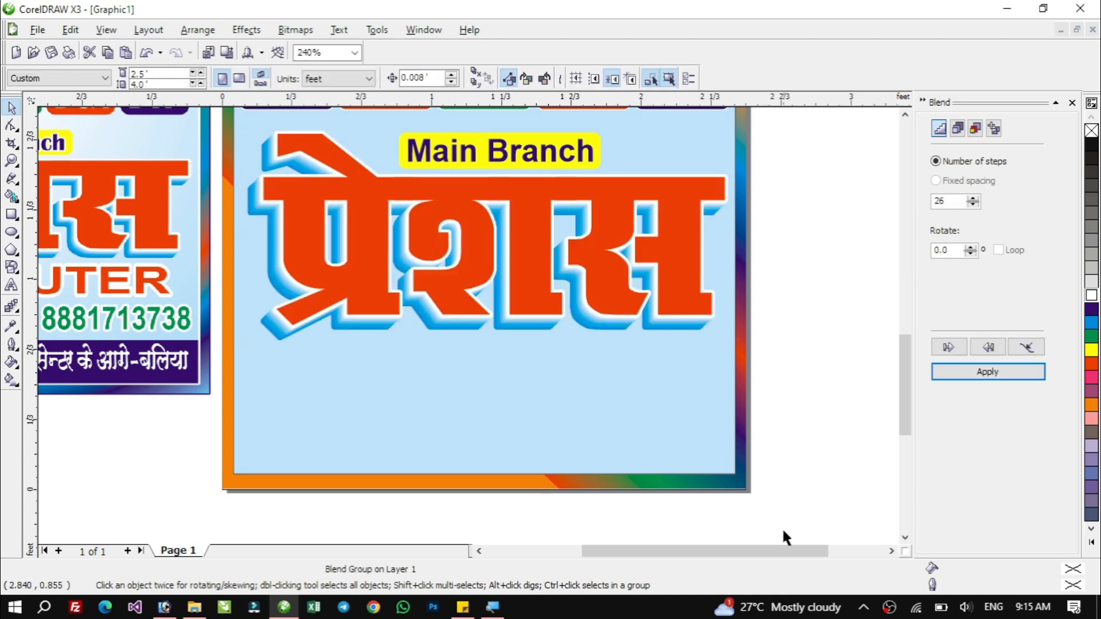
# Copy the Main Branch label to just below the Hindi text and ungroup the copy.
pyautogui.moveTo(807, 552); pyautogui.dragTo(724, 558)
pyautogui.click(1072, 103)
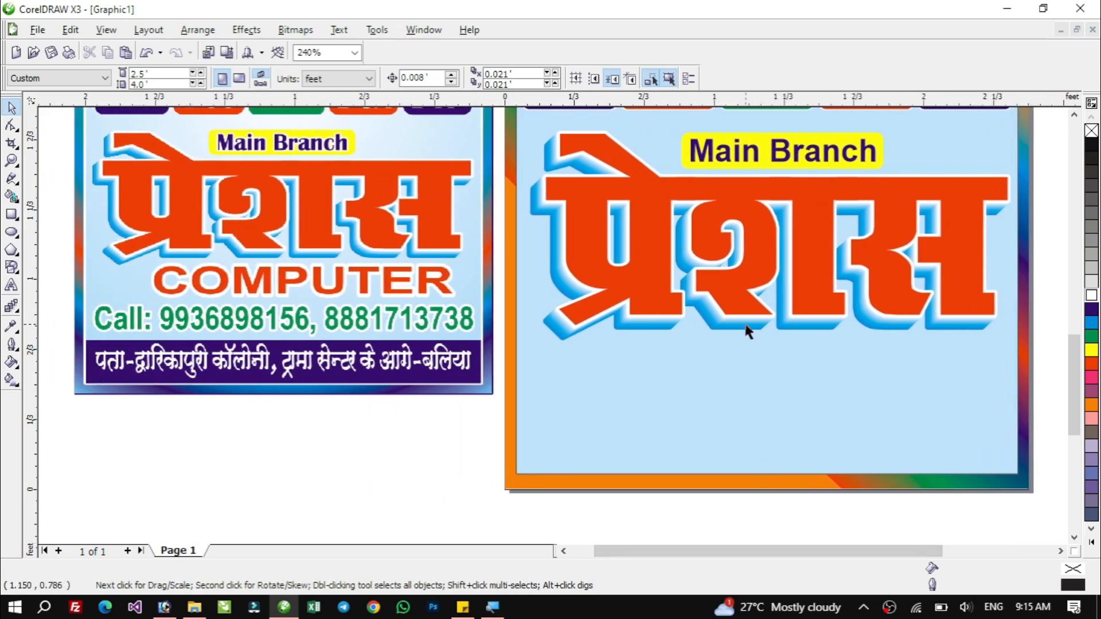
pyautogui.click(739, 158)
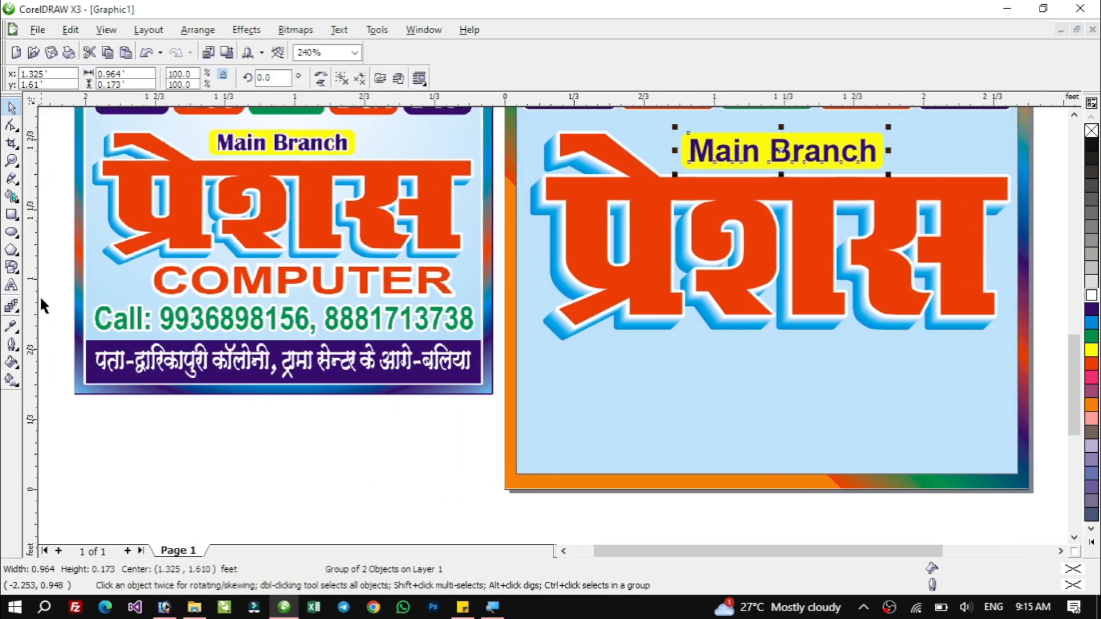
pyautogui.moveTo(726, 151); pyautogui.dragTo(734, 357)
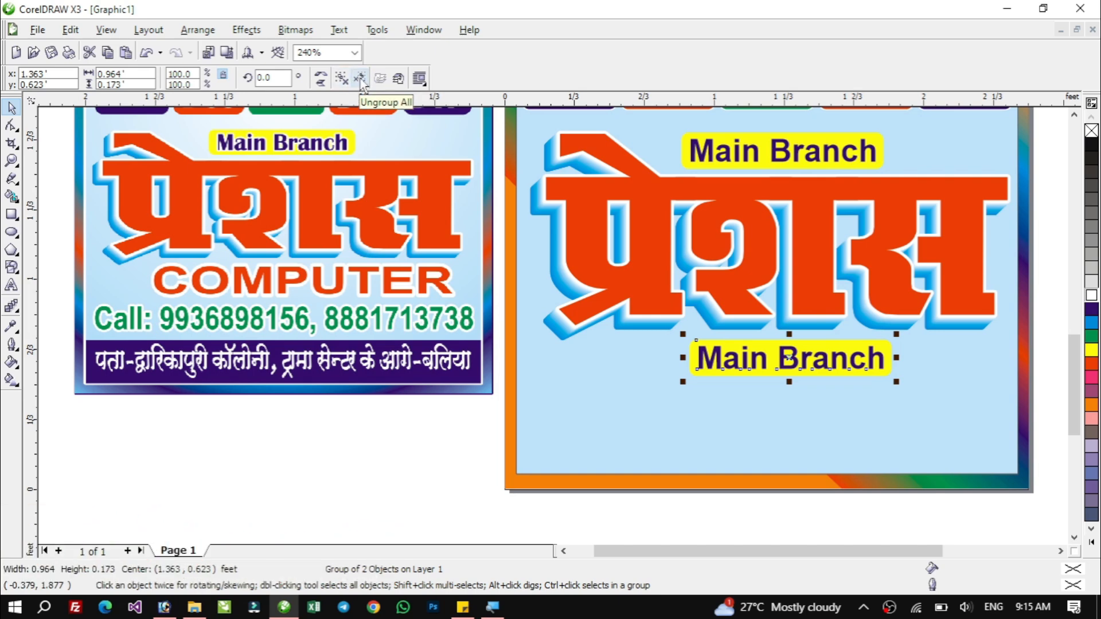
pyautogui.click(342, 82)
pyautogui.click(472, 484)
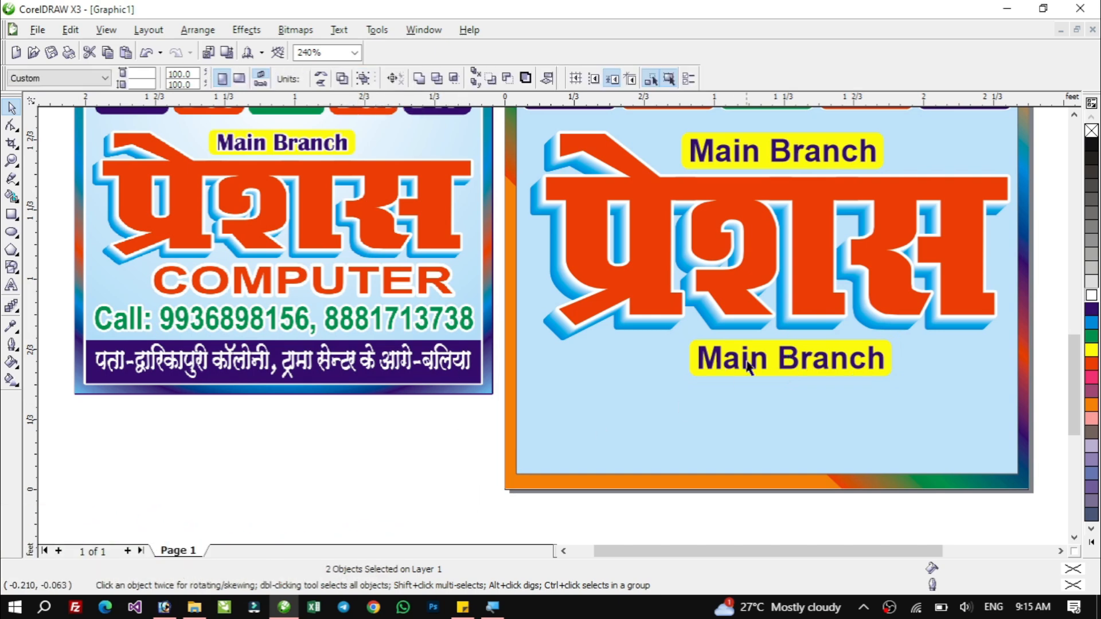
# Delete the yellow background box from the lower Main Branch copy.
pyautogui.click(1075, 116)
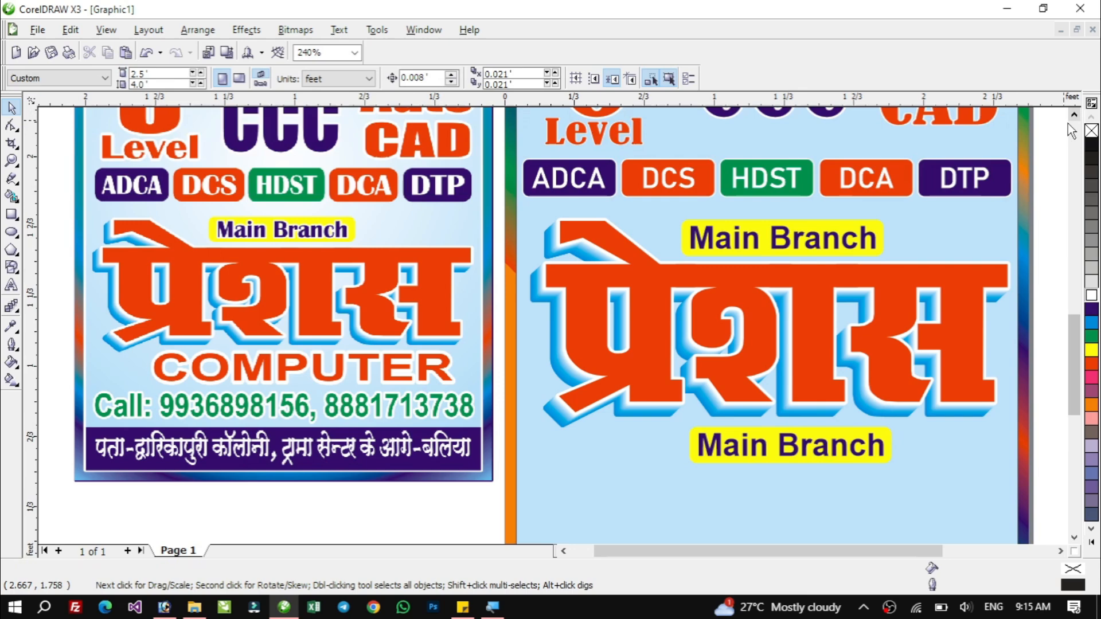
pyautogui.click(745, 446)
pyautogui.click(888, 441)
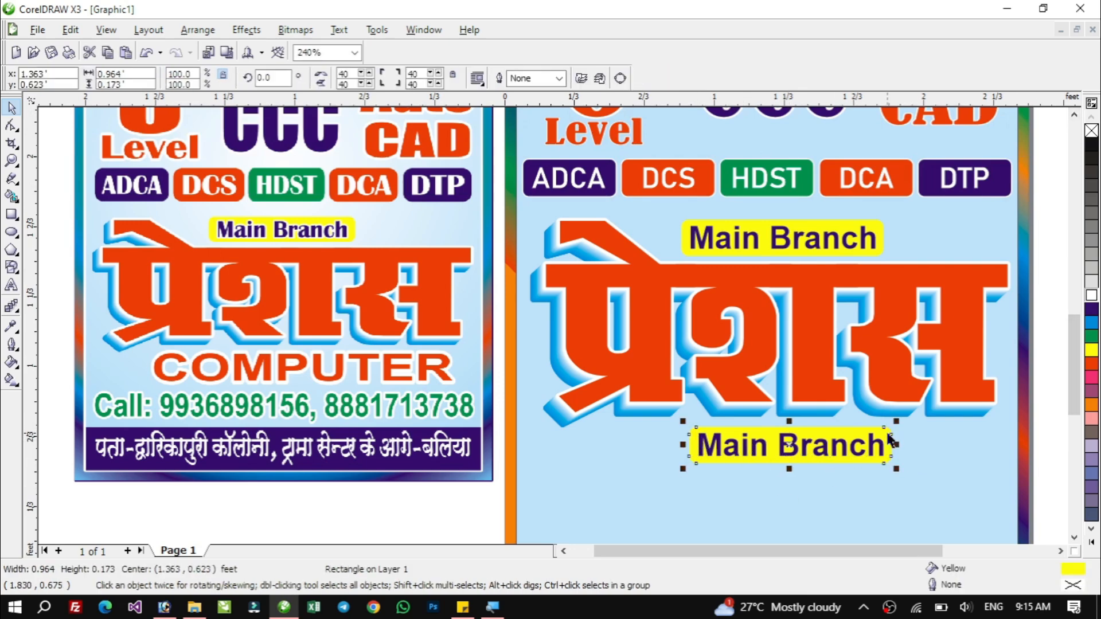
pyautogui.press('Delete')
pyautogui.click(815, 459)
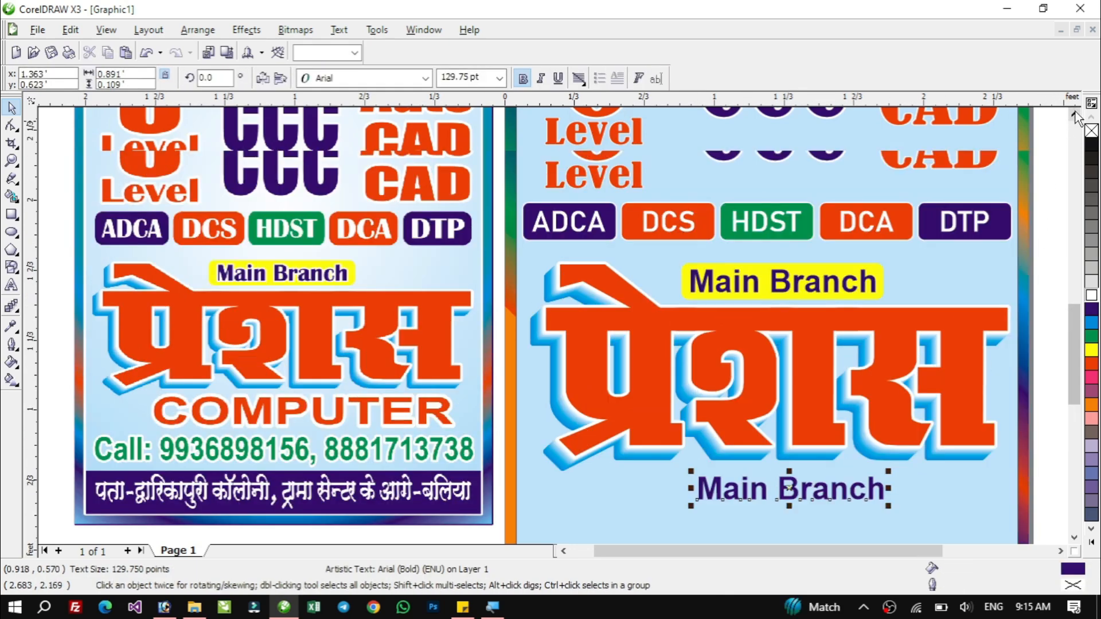
# Try ungrouping the row of course badges and spreading the badges apart.
pyautogui.scroll(2, 824, 263)
pyautogui.click(768, 265)
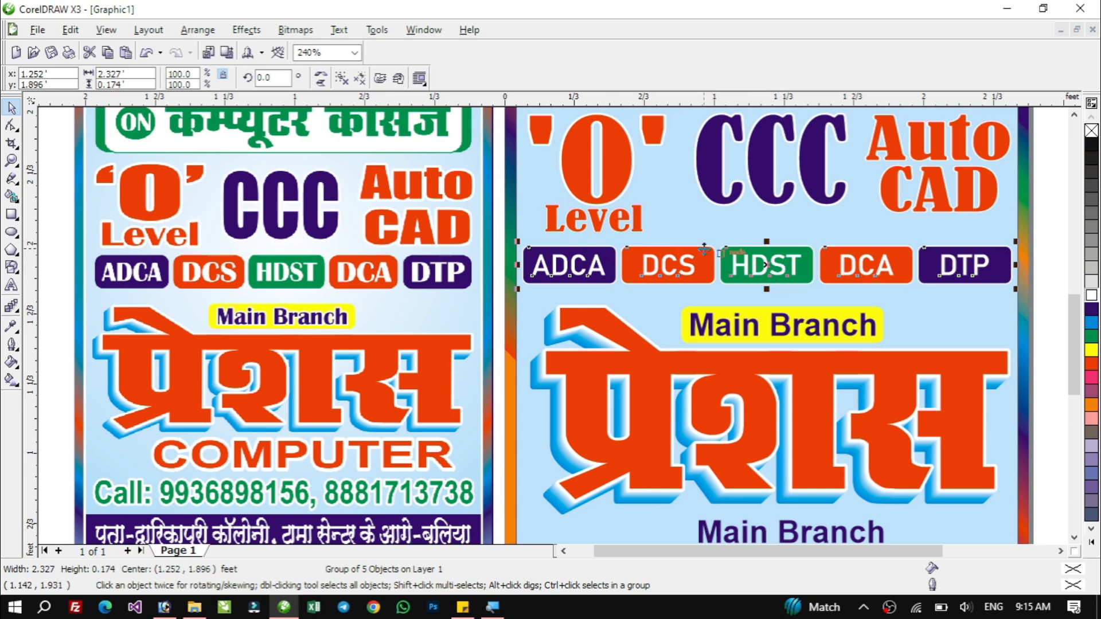
pyautogui.click(343, 79)
pyautogui.click(570, 262)
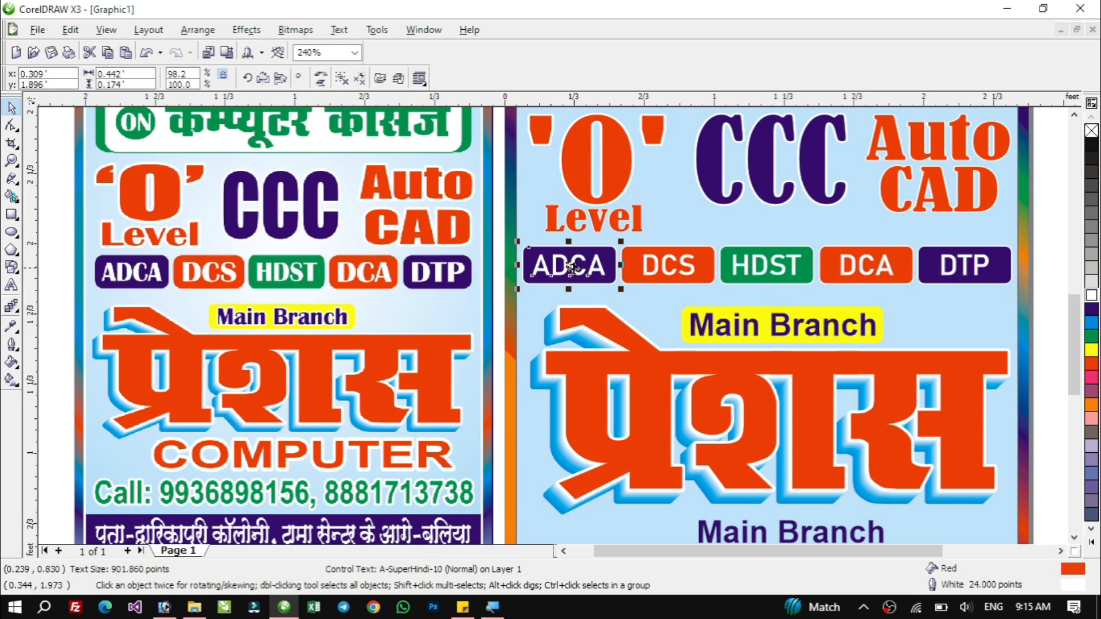
pyautogui.moveTo(570, 262); pyautogui.dragTo(486, 275)
pyautogui.moveTo(655, 277); pyautogui.dragTo(580, 307)
pyautogui.moveTo(757, 269); pyautogui.dragTo(679, 285)
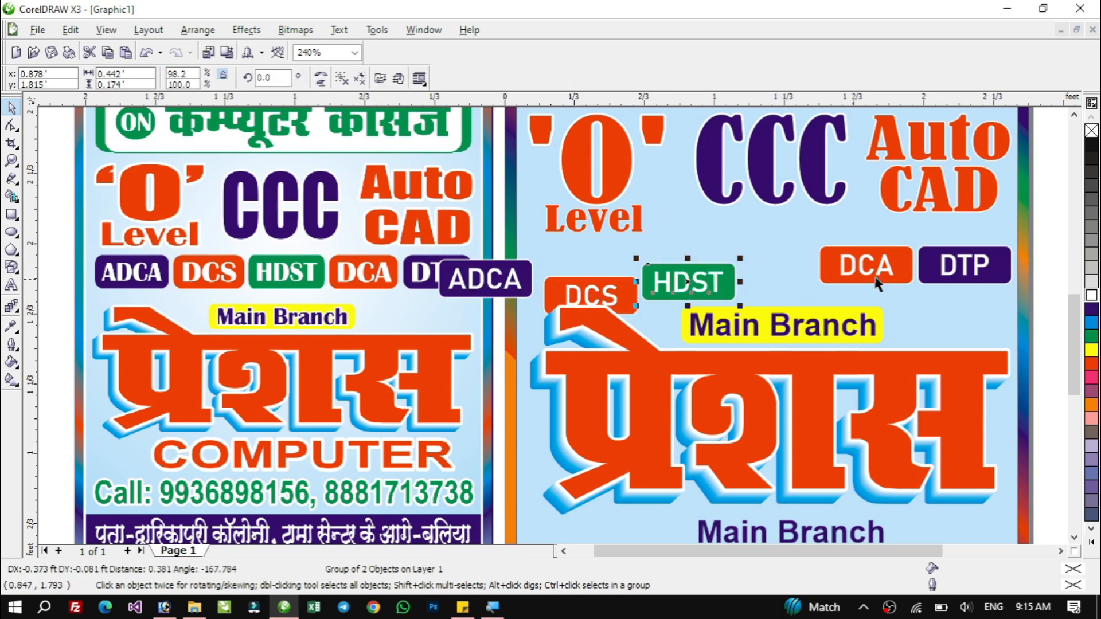
pyautogui.moveTo(880, 266); pyautogui.dragTo(806, 250)
pyautogui.moveTo(961, 266); pyautogui.dragTo(932, 214)
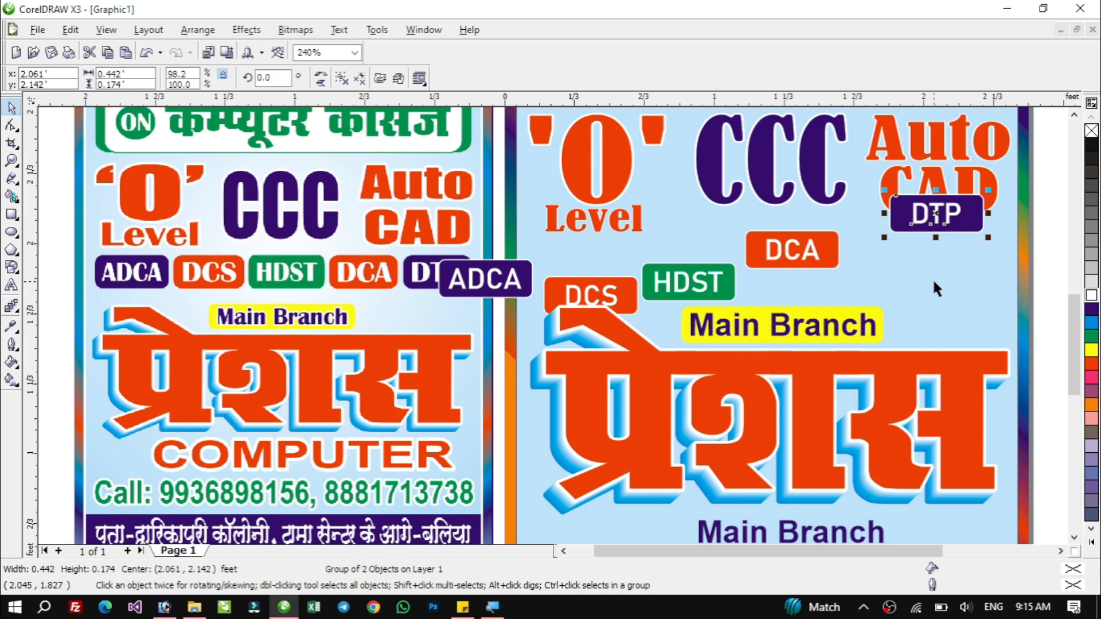
pyautogui.hotkey('ctrl', 'z')
pyautogui.hotkey('ctrl', 'z')
pyautogui.hotkey('ctrl', 'z')
pyautogui.hotkey('ctrl', 'z')
pyautogui.hotkey('ctrl', 'z')
pyautogui.hotkey('ctrl', 'z')
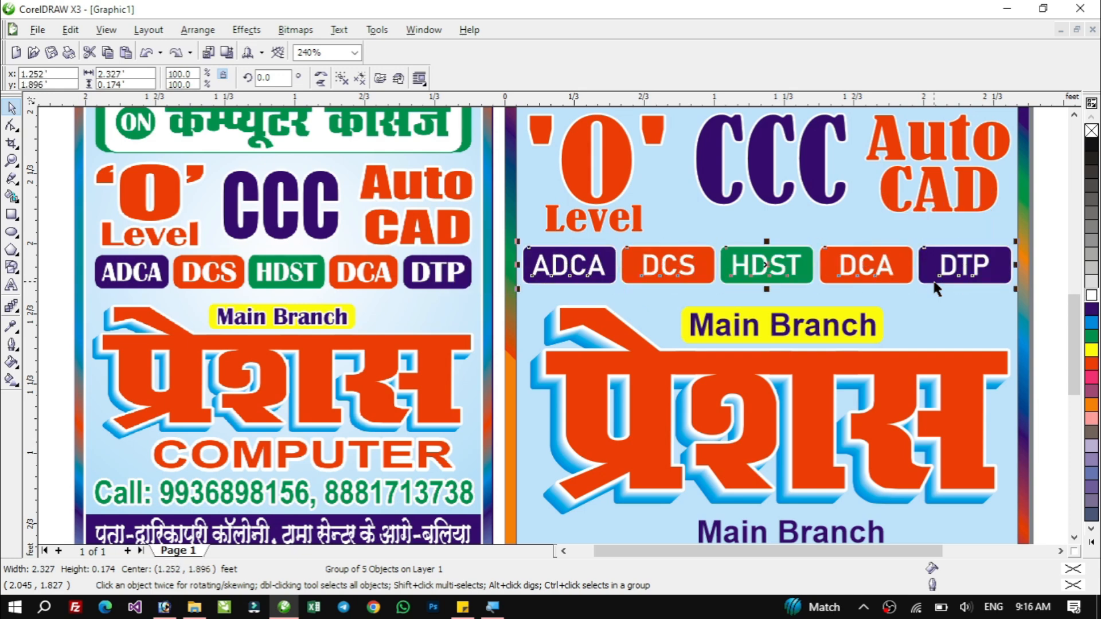
# Try again to ungroup all badge parts and drag the ADCA, DCS and HDST badges to new spots.
pyautogui.click(695, 314)
pyautogui.click(677, 266)
pyautogui.moveTo(683, 271); pyautogui.dragTo(695, 229)
pyautogui.press('Escape')
pyautogui.click(361, 80)
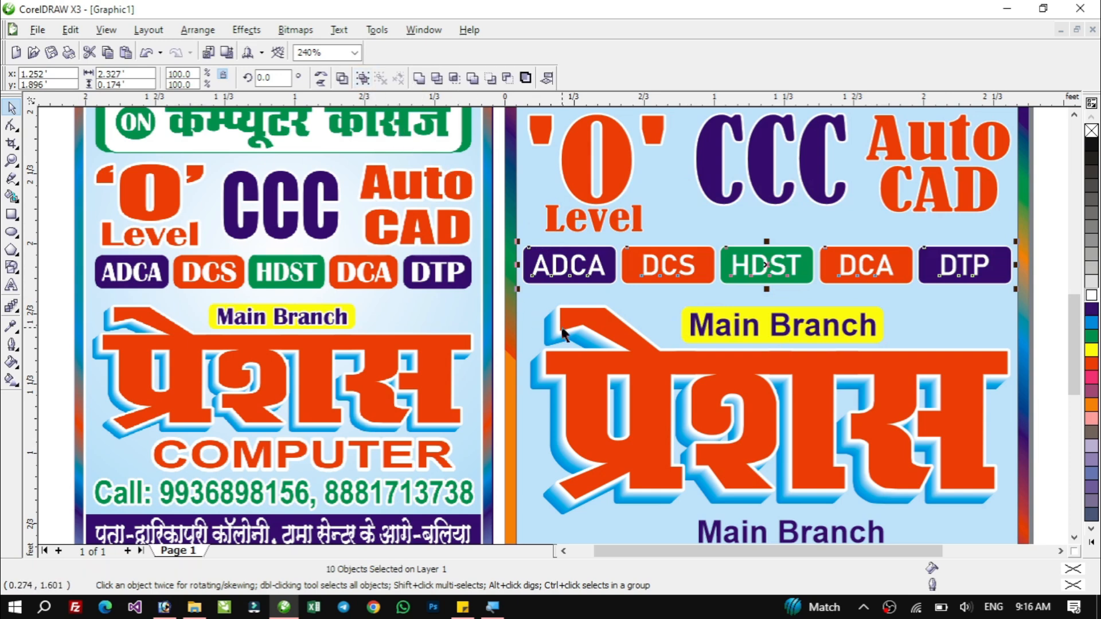
pyautogui.click(615, 326)
pyautogui.click(577, 266)
pyautogui.moveTo(577, 267); pyautogui.dragTo(585, 325)
pyautogui.moveTo(654, 266); pyautogui.dragTo(598, 248)
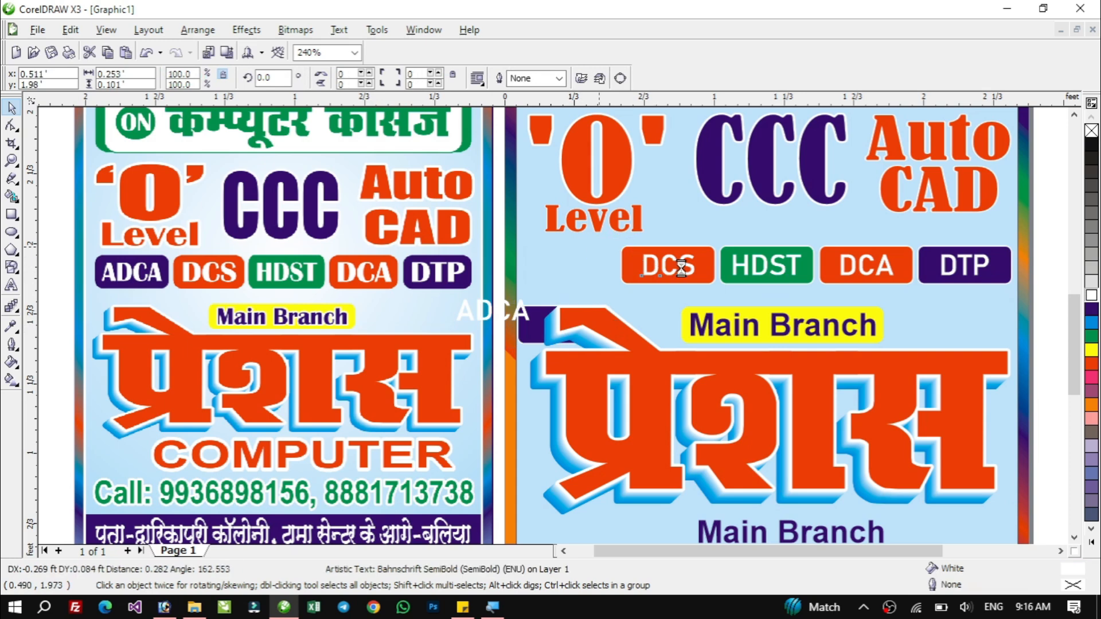
pyautogui.moveTo(689, 269); pyautogui.dragTo(658, 306)
pyautogui.moveTo(764, 264); pyautogui.dragTo(738, 307)
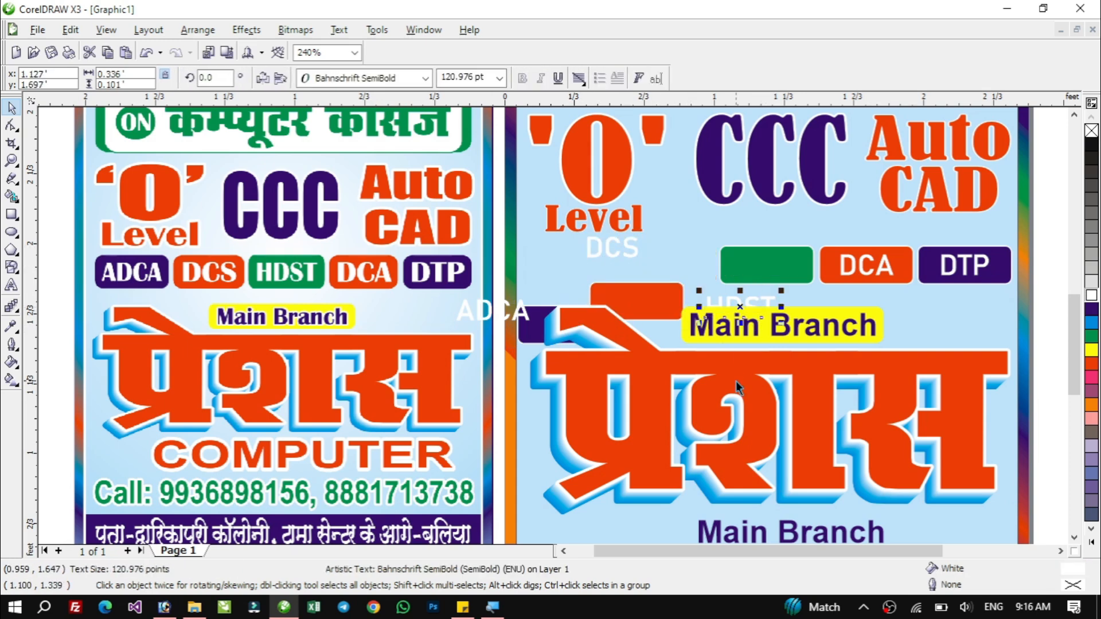
pyautogui.hotkey('ctrl', 'z')
pyautogui.hotkey('ctrl', 'z')
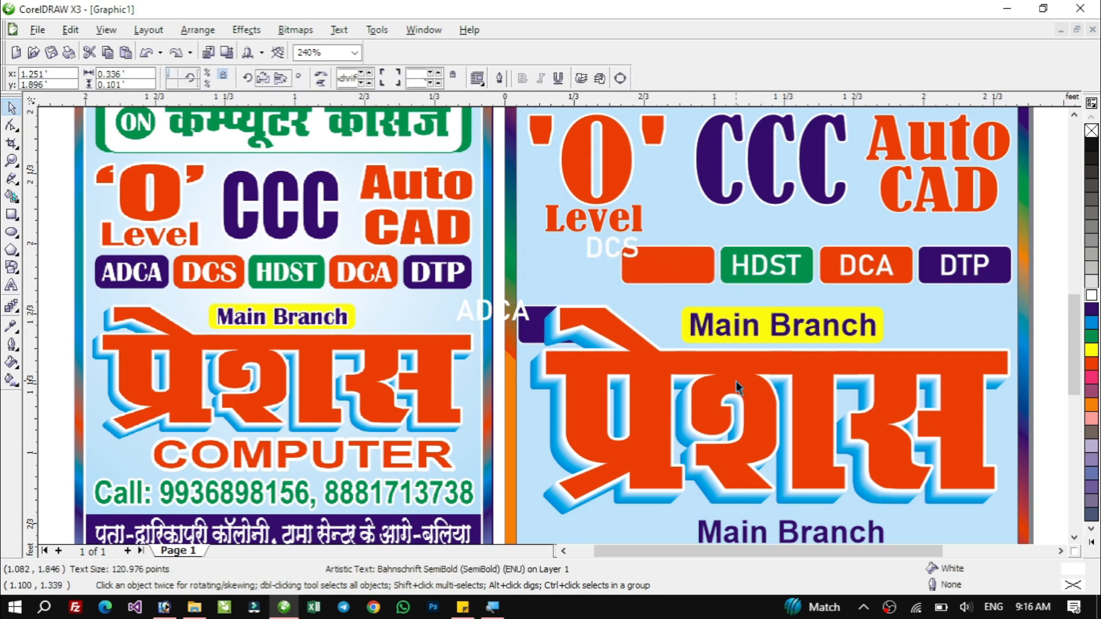
pyautogui.hotkey('ctrl', 'z')
pyautogui.hotkey('ctrl', 'z')
pyautogui.hotkey('ctrl', 'z')
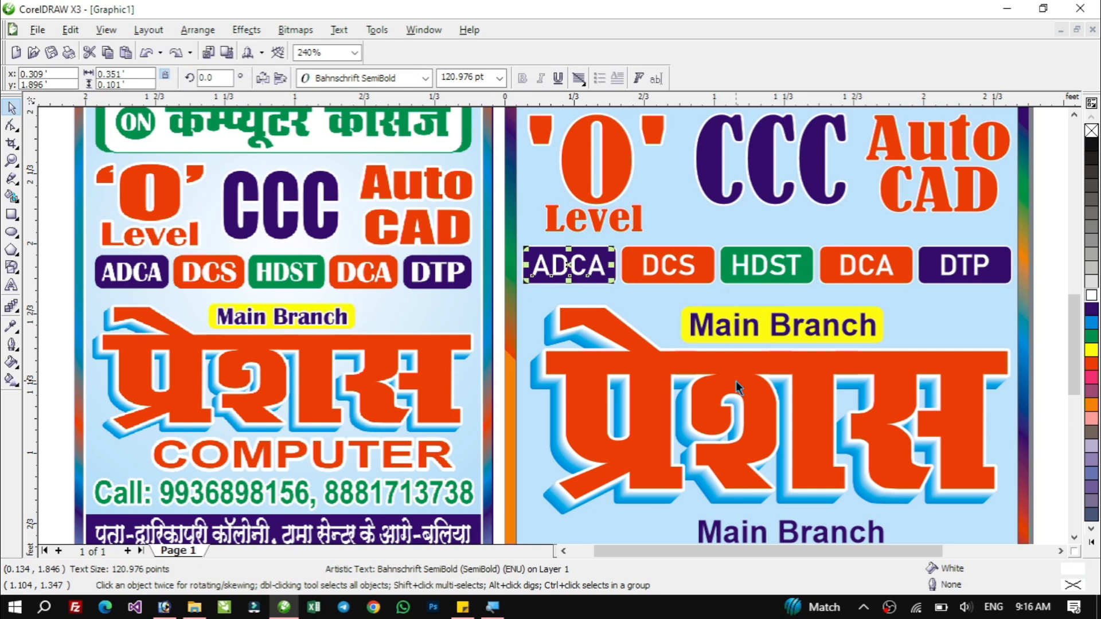
pyautogui.hotkey('ctrl', 'z')
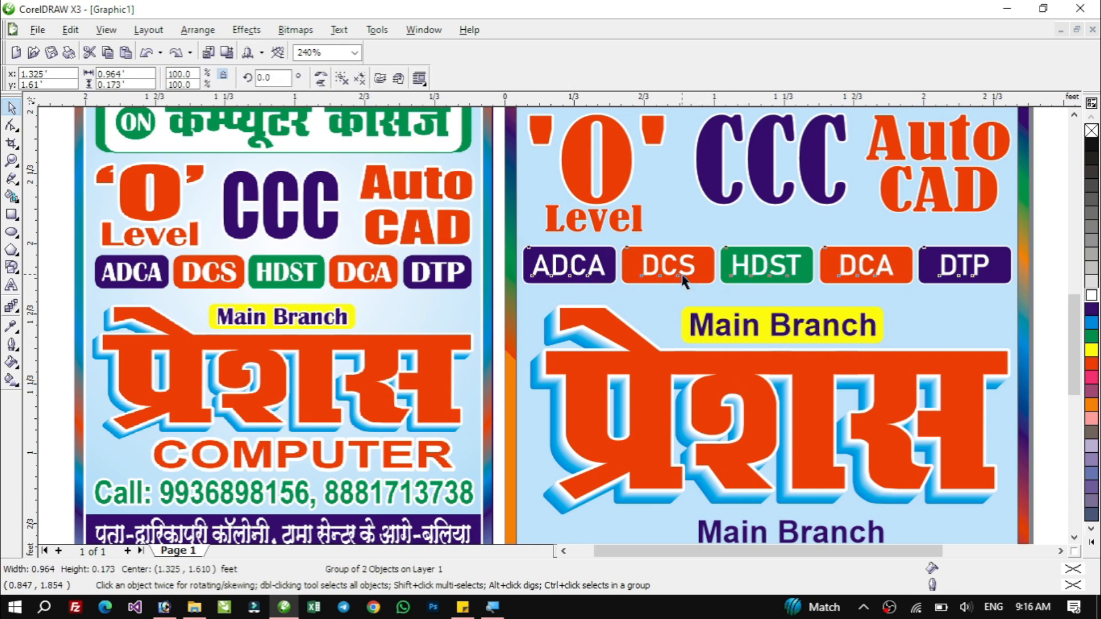
# Ungroup the course badge row and try moving the ADCA and DCS badges.
pyautogui.click(342, 80)
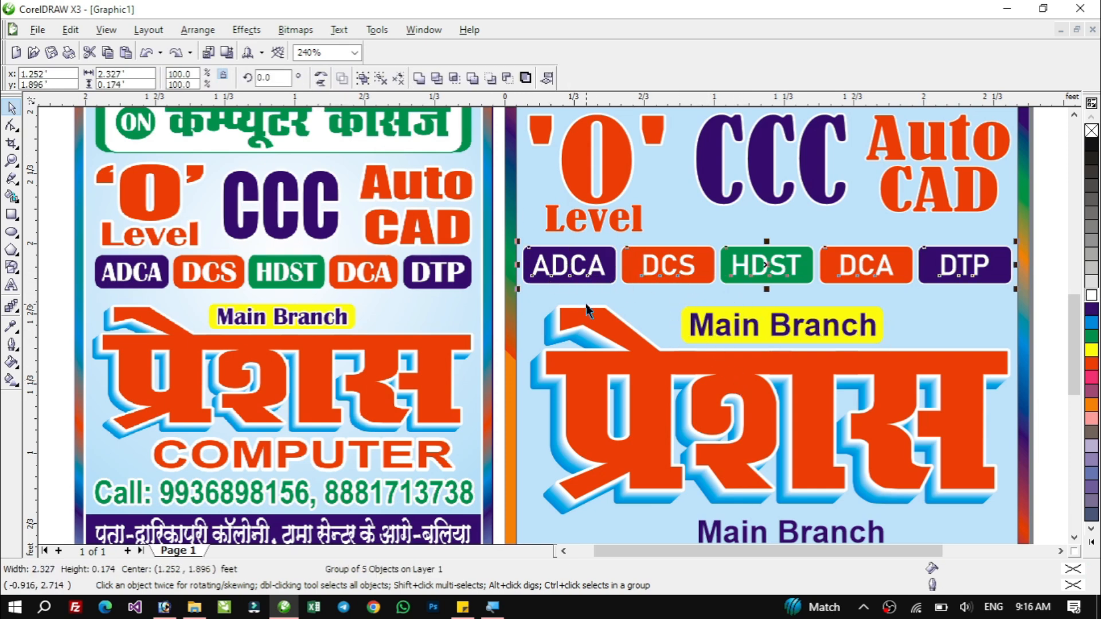
pyautogui.moveTo(552, 254); pyautogui.dragTo(473, 249)
pyautogui.moveTo(668, 265); pyautogui.dragTo(606, 287)
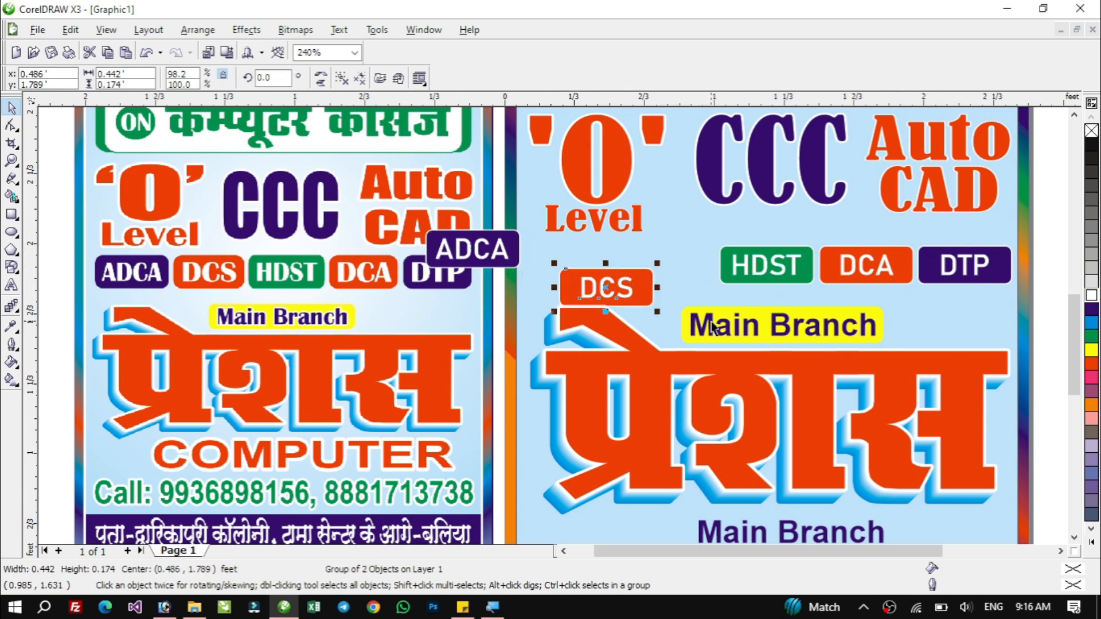
pyautogui.hotkey('ctrl', 'z')
pyautogui.hotkey('ctrl', 'z')
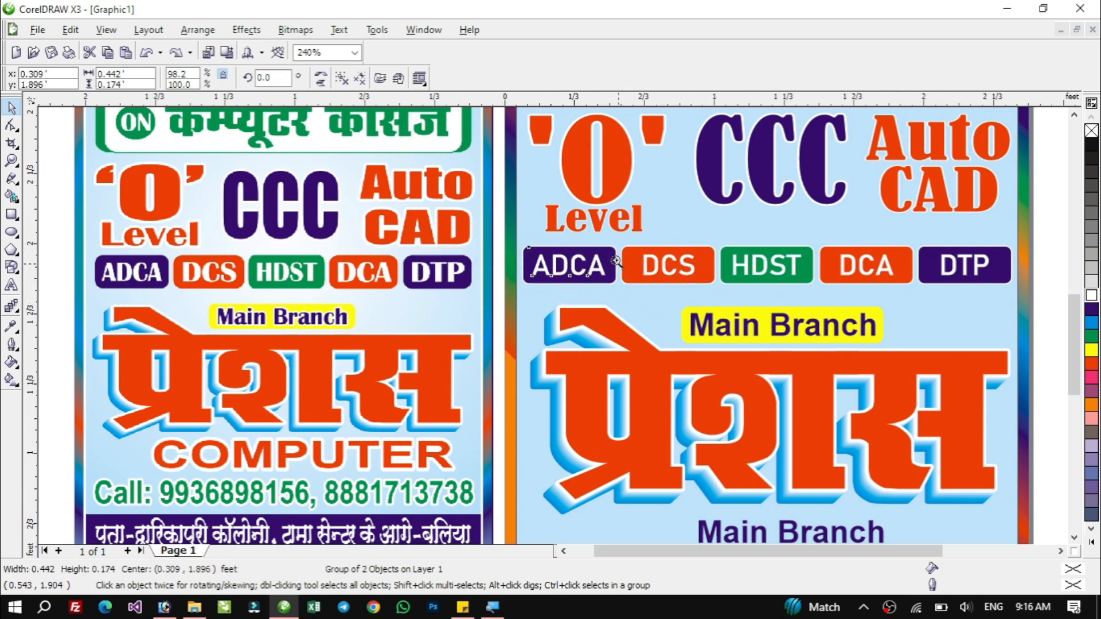
pyautogui.press('z')
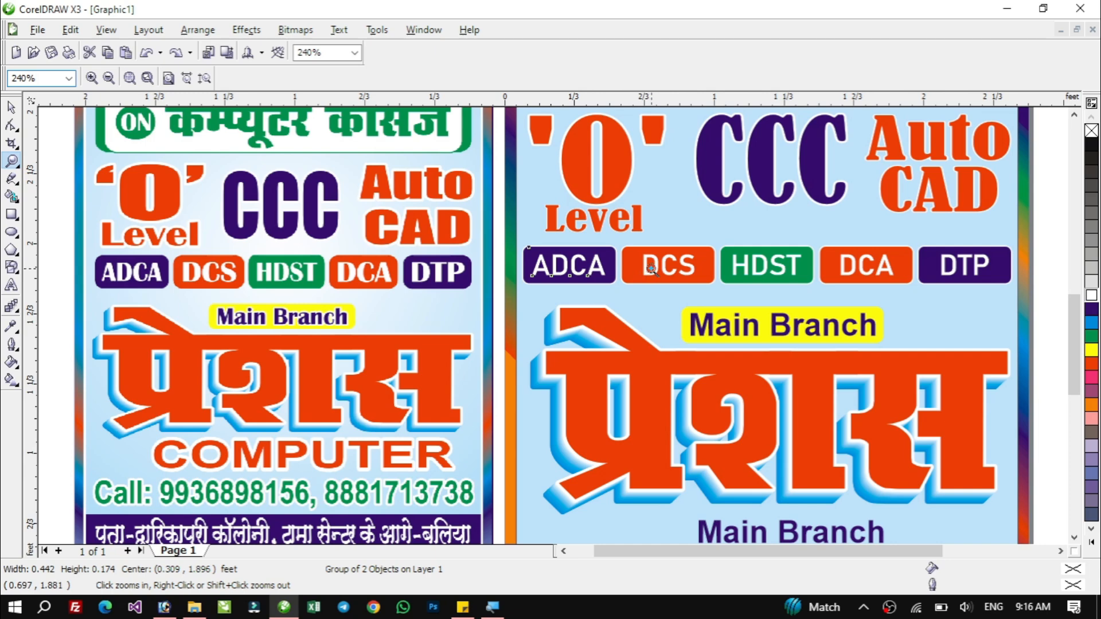
pyautogui.click(12, 108)
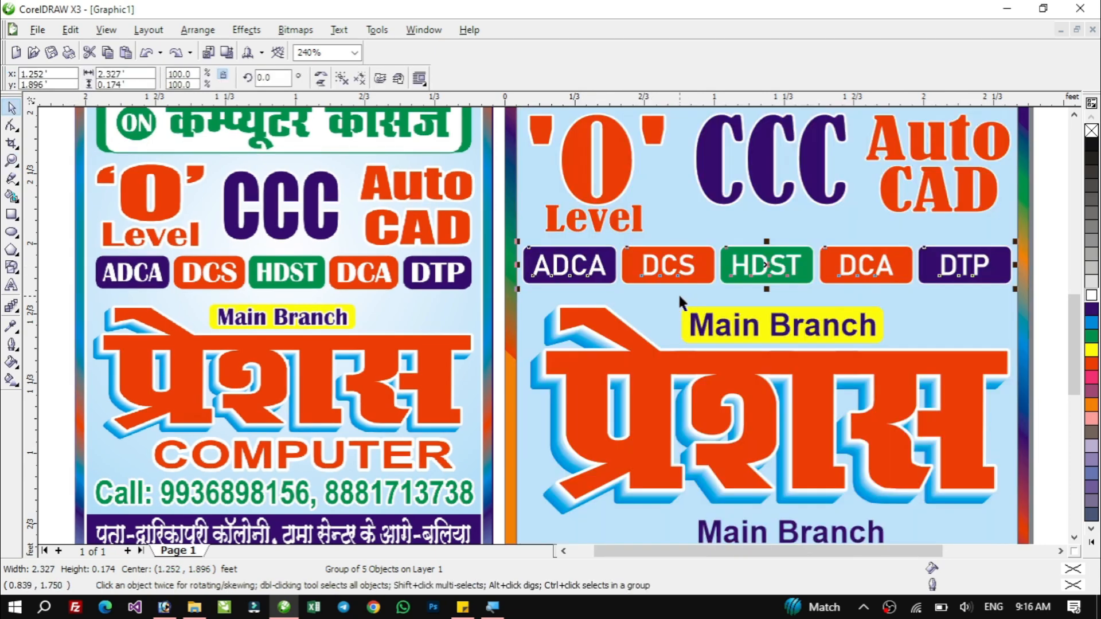
pyautogui.click(667, 265)
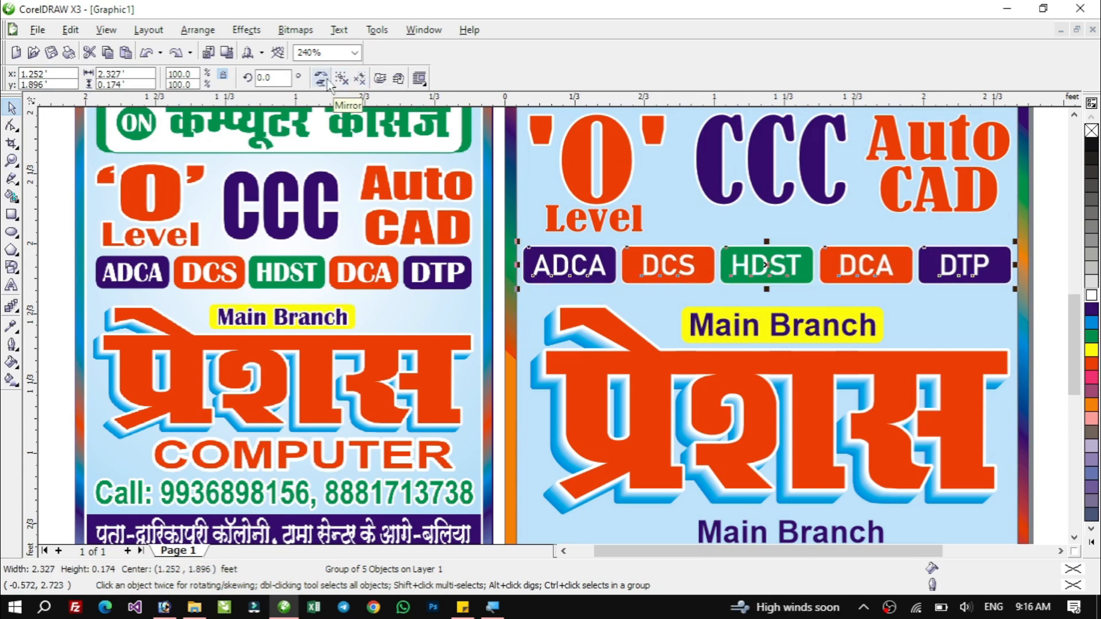
pyautogui.scroll(-2, 1082, 545)
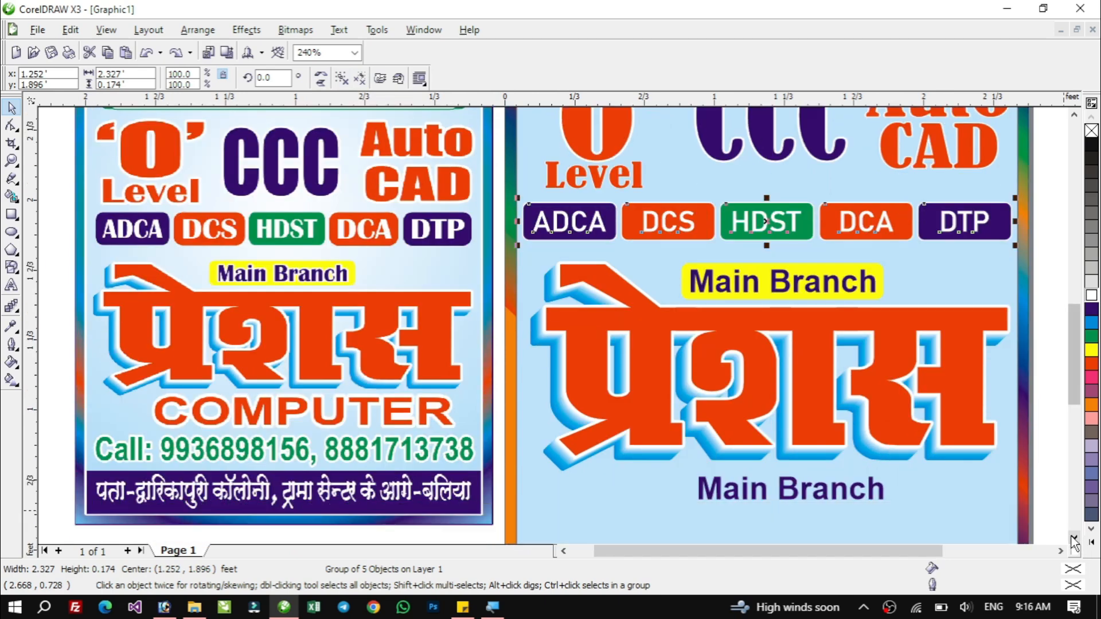
# Fill the lower Main Branch text red and enlarge it by stretching it wider on both sides.
pyautogui.click(731, 372)
pyautogui.keyDown('ctrl'); pyautogui.click(731, 372); pyautogui.keyUp('ctrl')
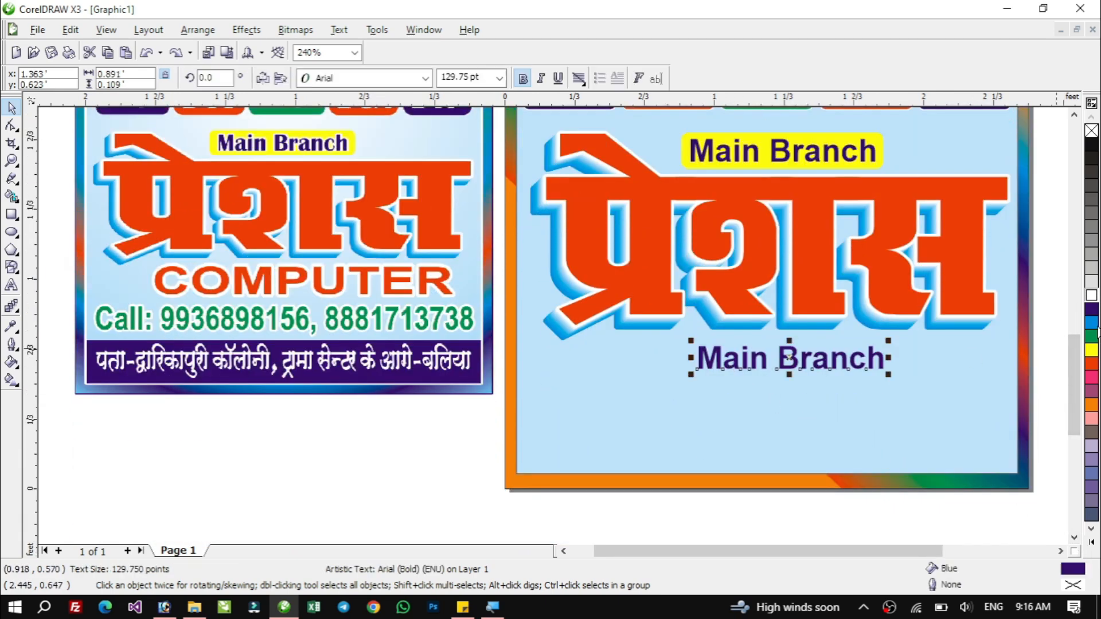
pyautogui.click(1091, 367)
pyautogui.moveTo(691, 374); pyautogui.dragTo(631, 382)
pyautogui.moveTo(888, 383); pyautogui.dragTo(941, 389)
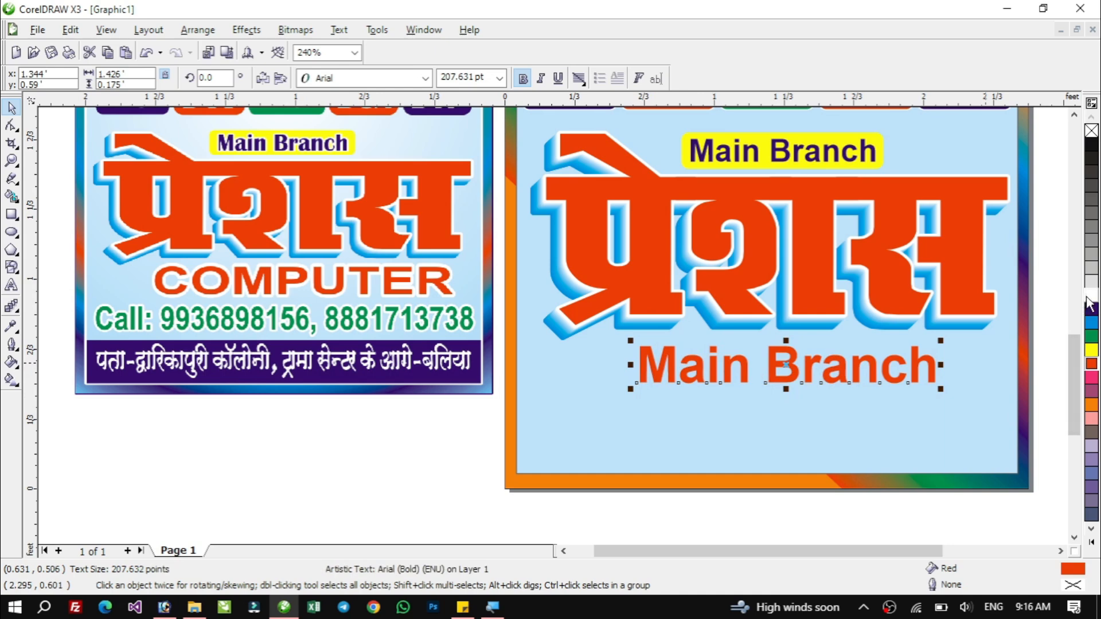
# Give that text a white outline 24.0 pt wide with rounded corners.
pyautogui.rightClick(1089, 302)
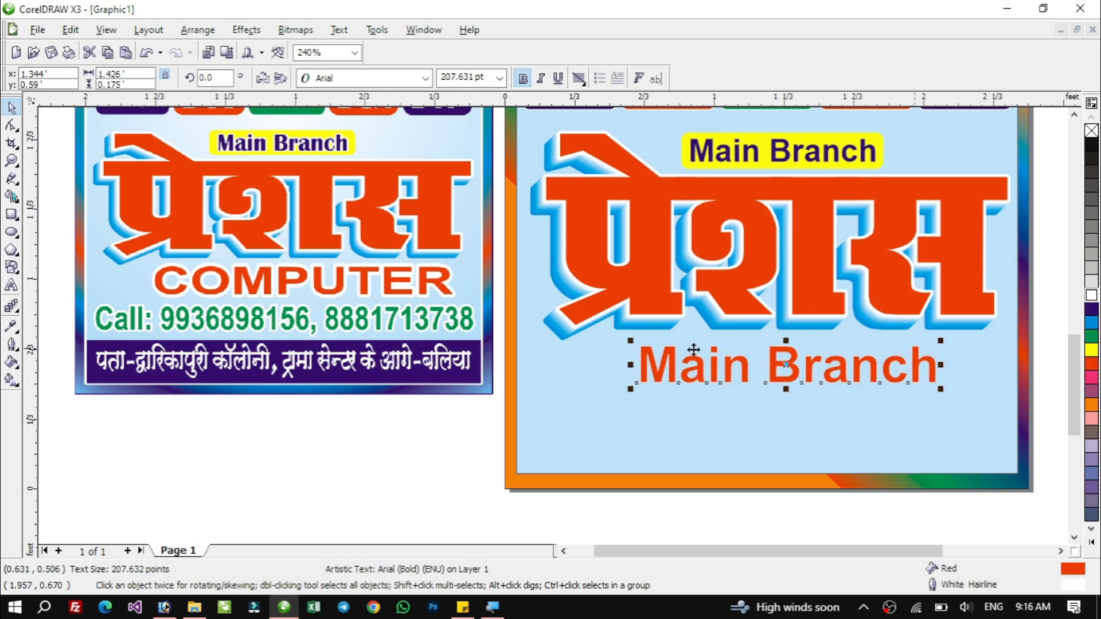
pyautogui.press('F12')
pyautogui.click(460, 220)
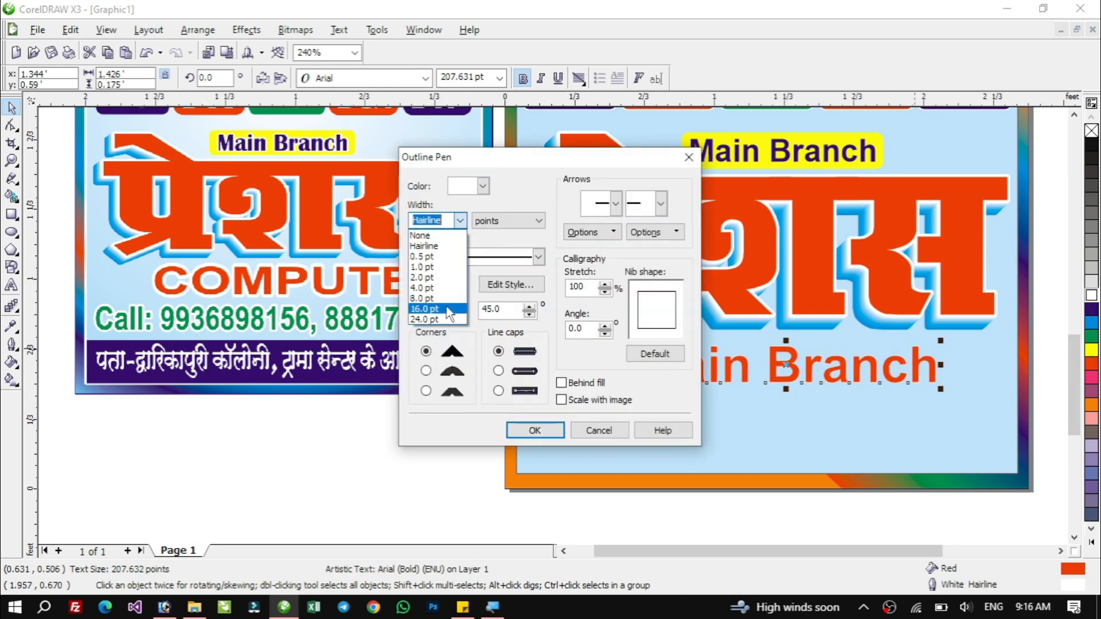
pyautogui.click(433, 320)
pyautogui.click(427, 371)
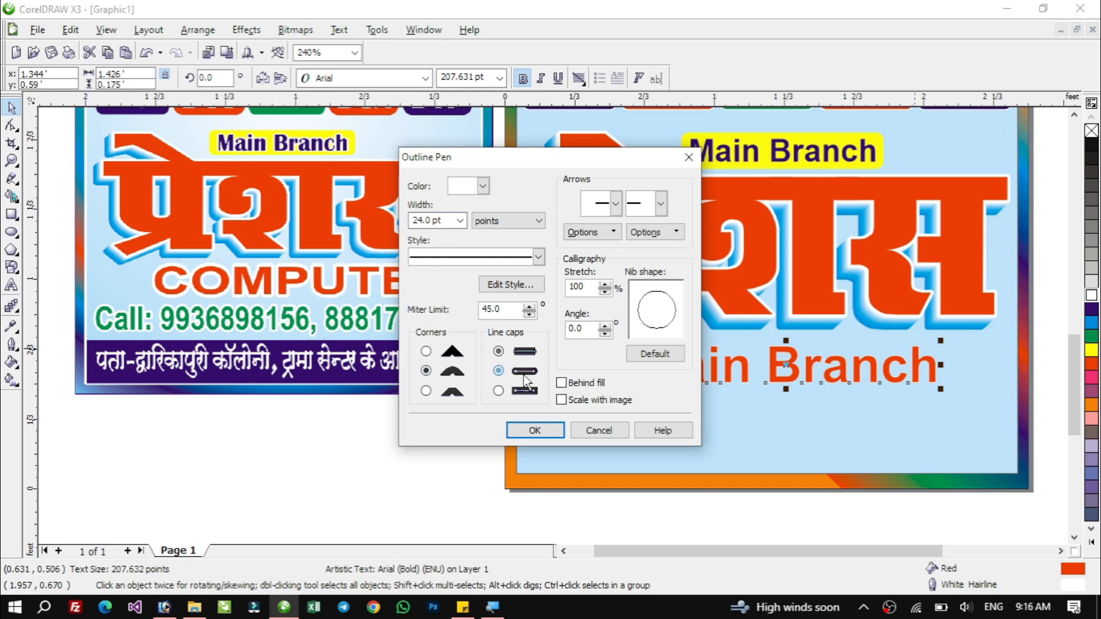
pyautogui.click(535, 430)
# Replace the text's wording with COMPUTER.
pyautogui.doubleClick(742, 363)
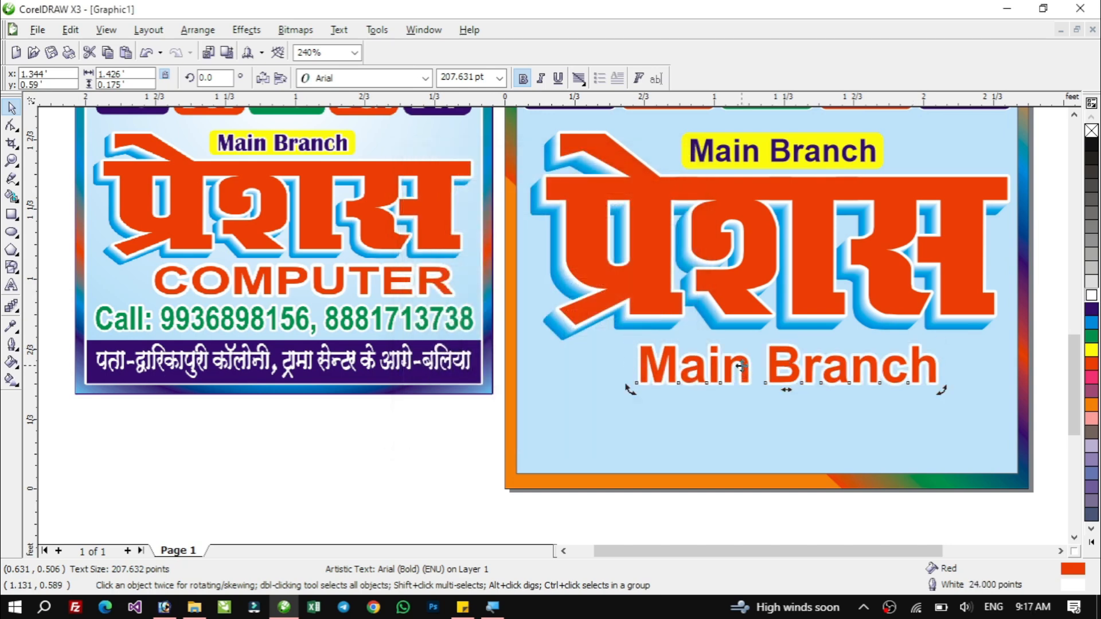
pyautogui.hotkey('ctrl', 'a')
pyautogui.write('C')
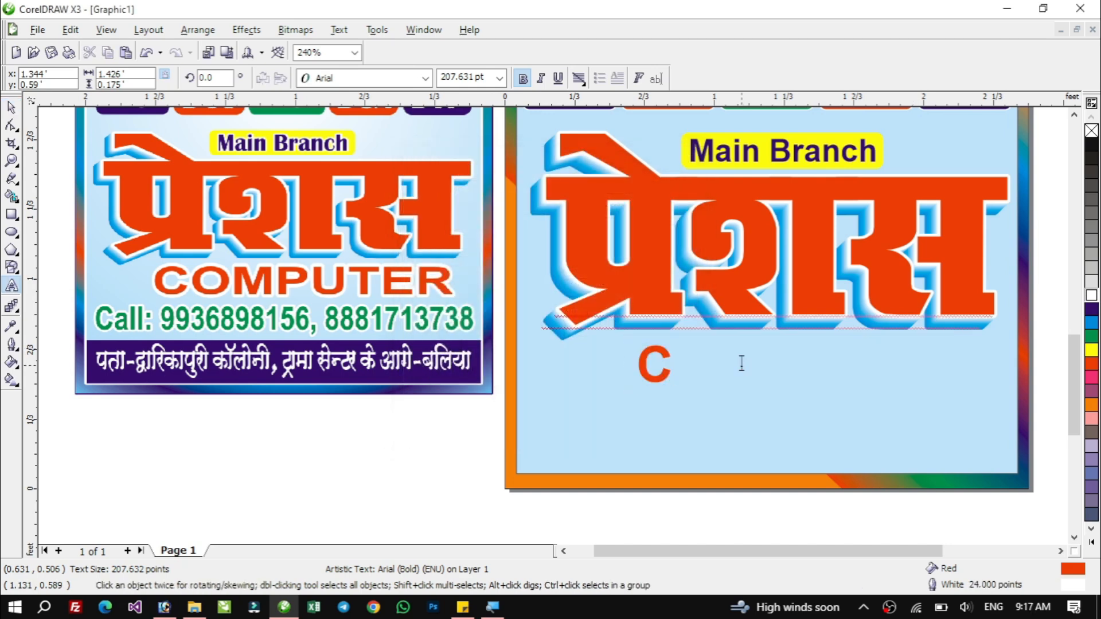
pyautogui.write('OMPUTER')
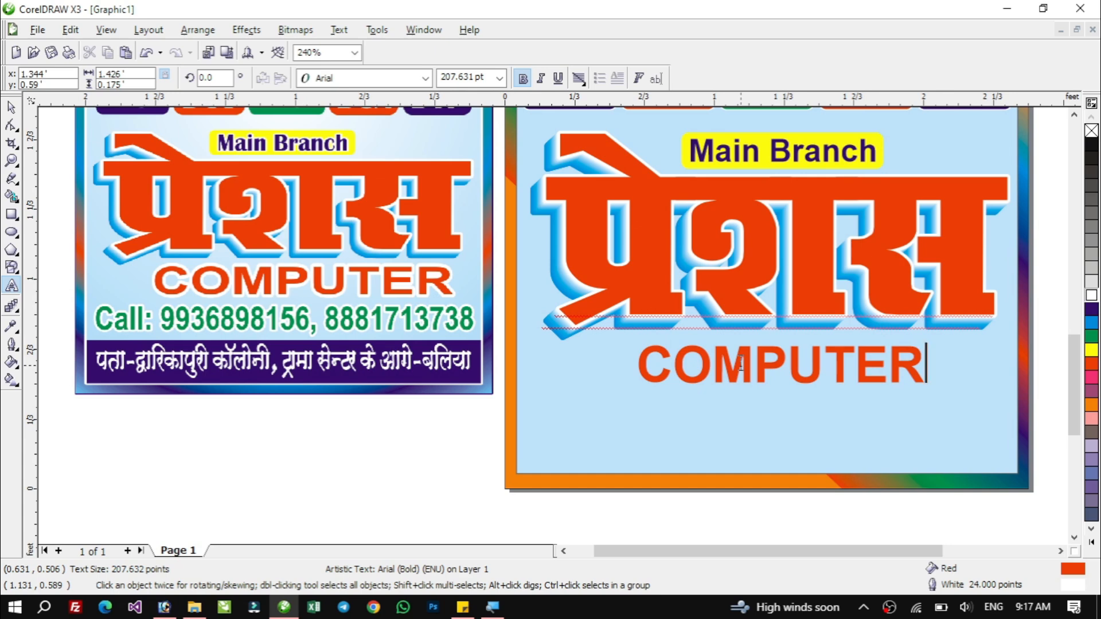
pyautogui.hotkey('ctrl', 'space')
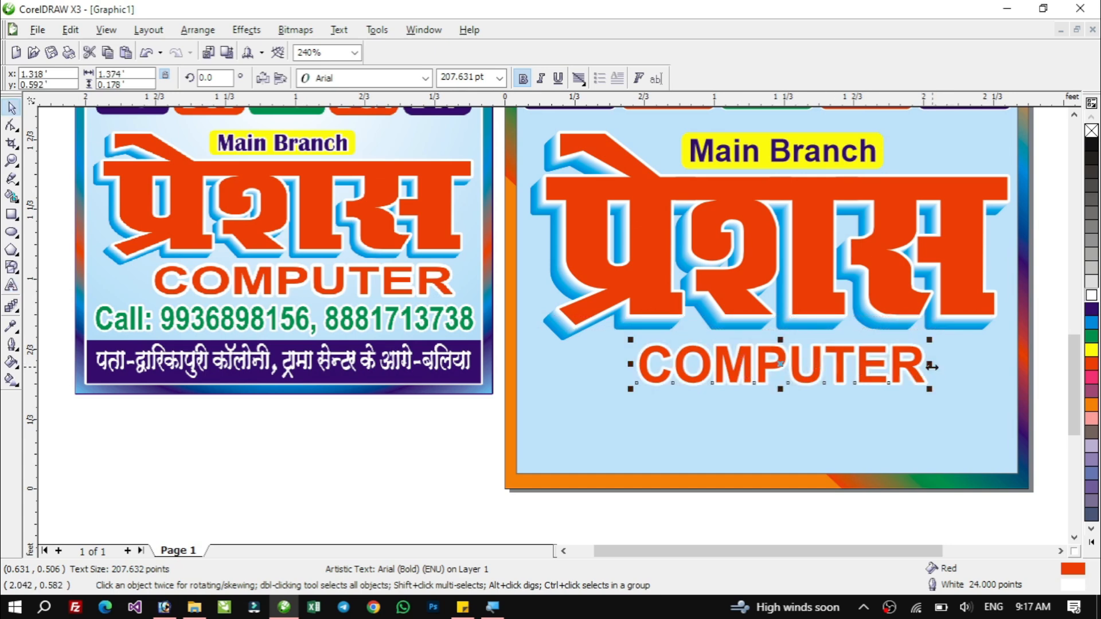
# Stretch the COMPUTER text wider and nudge it up closer to the title.
pyautogui.moveTo(931, 366); pyautogui.dragTo(969, 365)
pyautogui.moveTo(631, 364); pyautogui.dragTo(614, 364)
pyautogui.press('Up')
pyautogui.press('Up')
pyautogui.press('Up')
pyautogui.press('Up')
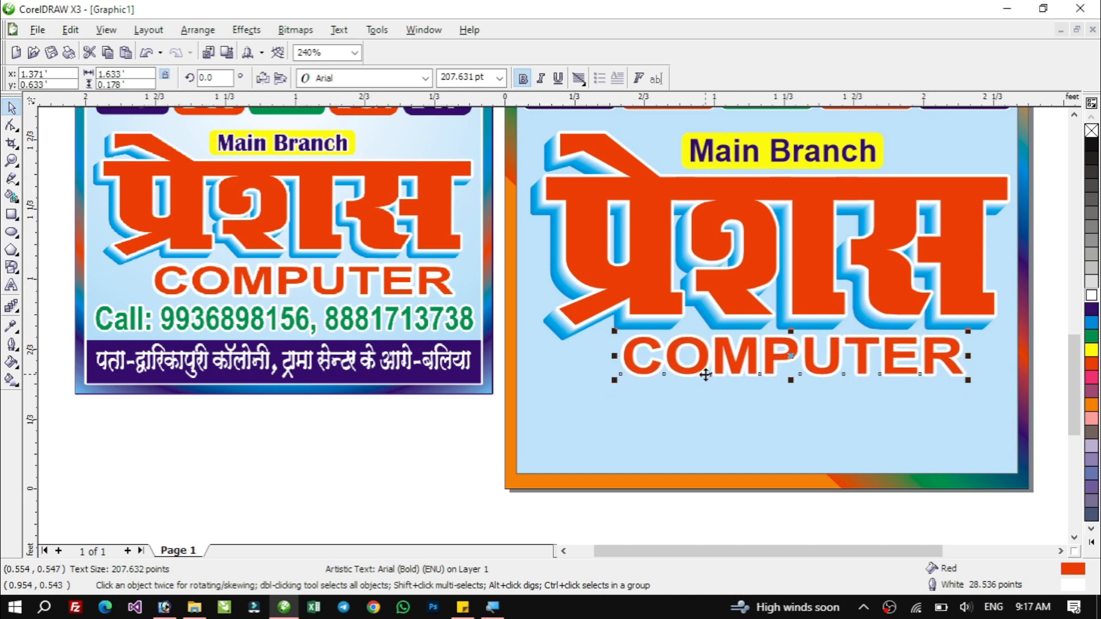
pyautogui.press('Down')
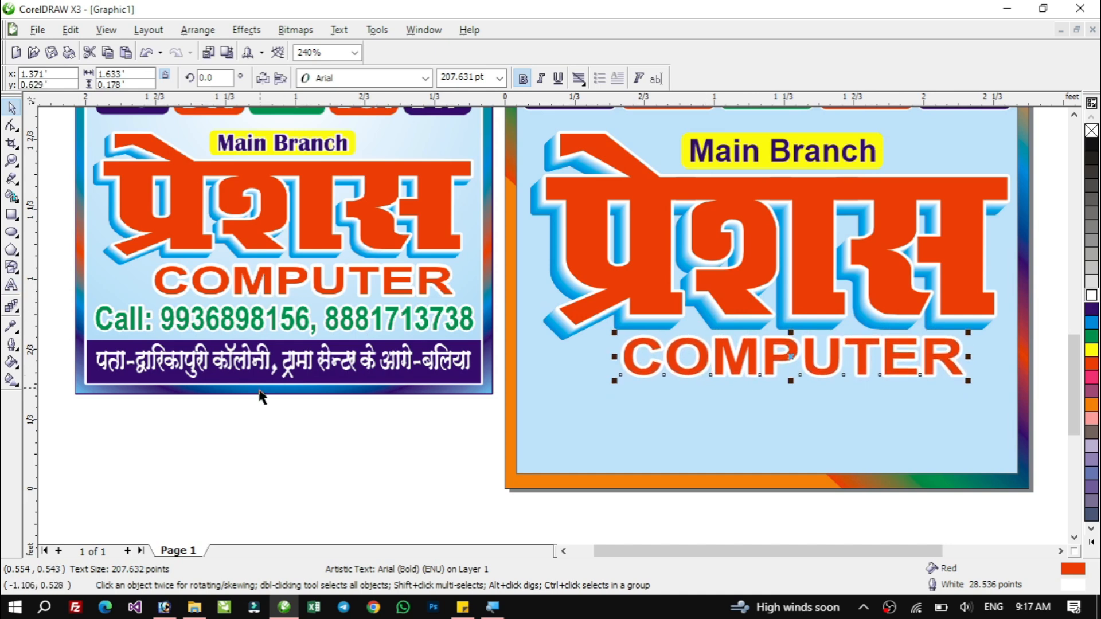
# Group the Main Branch label, the title and COMPUTER, then squash the group's height to about 84.8%.
pyautogui.click(421, 440)
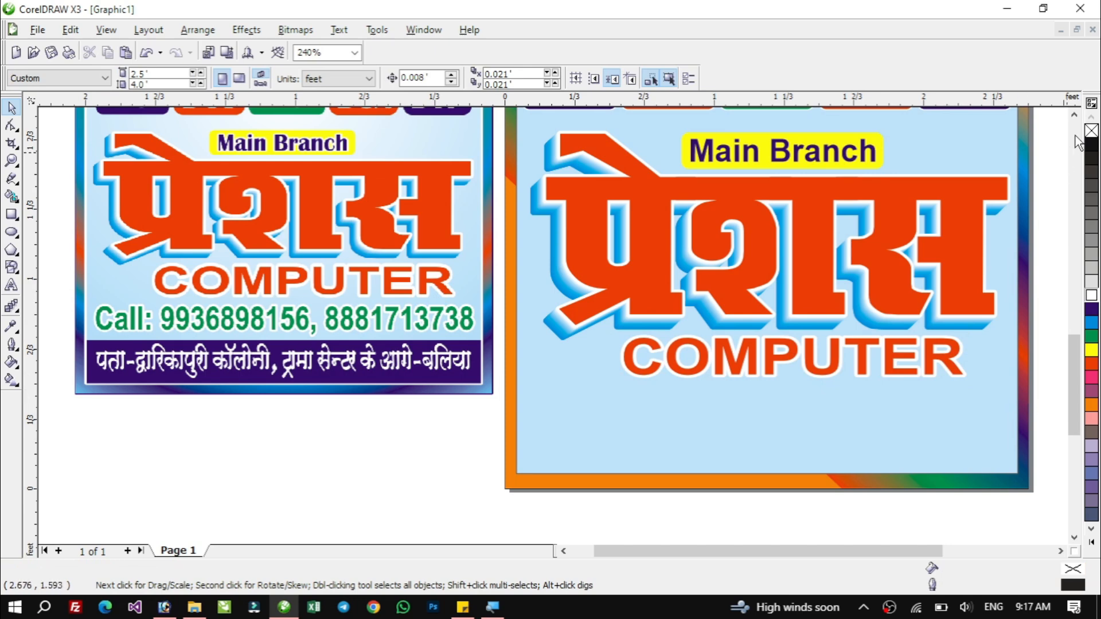
pyautogui.click(1074, 114)
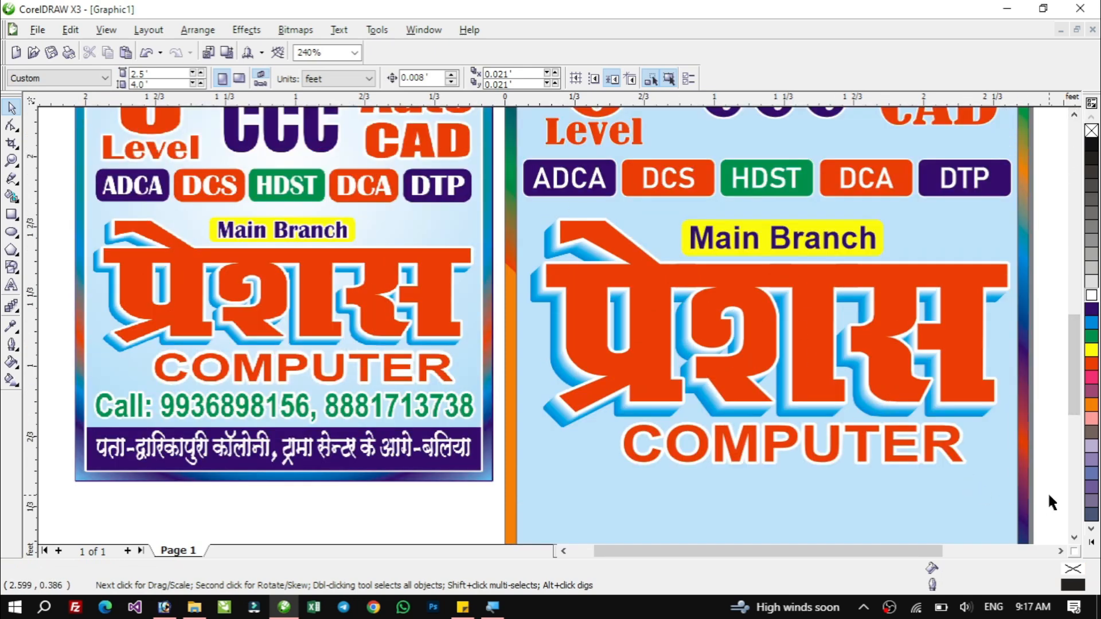
pyautogui.moveTo(1049, 495); pyautogui.dragTo(494, 203)
pyautogui.hotkey('ctrl', 'g')
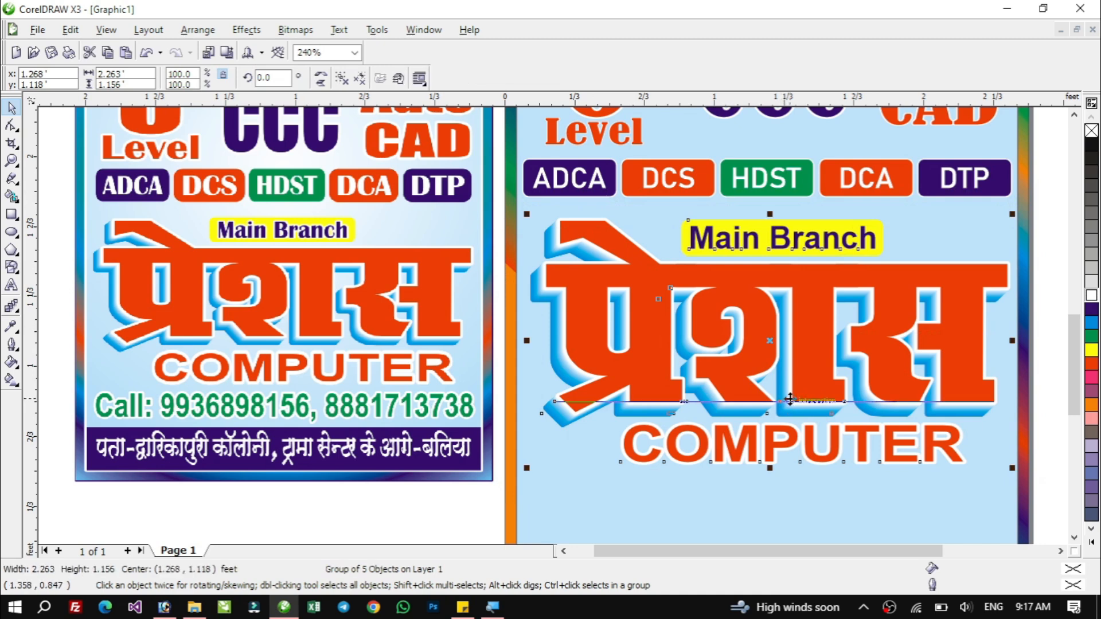
pyautogui.moveTo(770, 468); pyautogui.dragTo(773, 431)
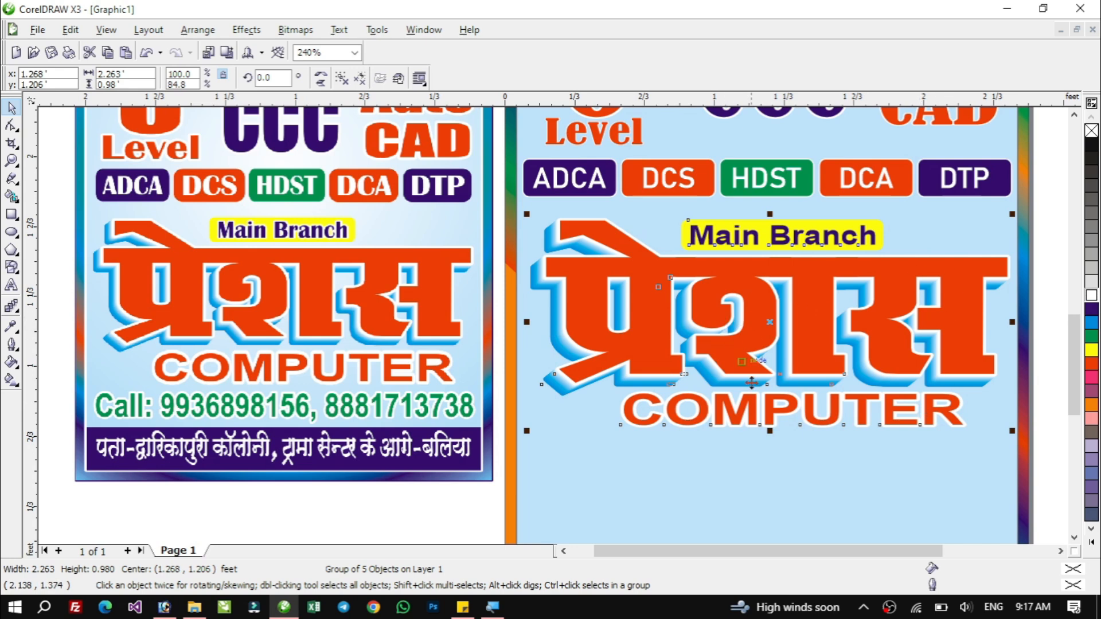
# Nudge the selected title objects slightly left.
pyautogui.keyDown('shift'); pyautogui.click(691, 465); pyautogui.keyUp('shift')
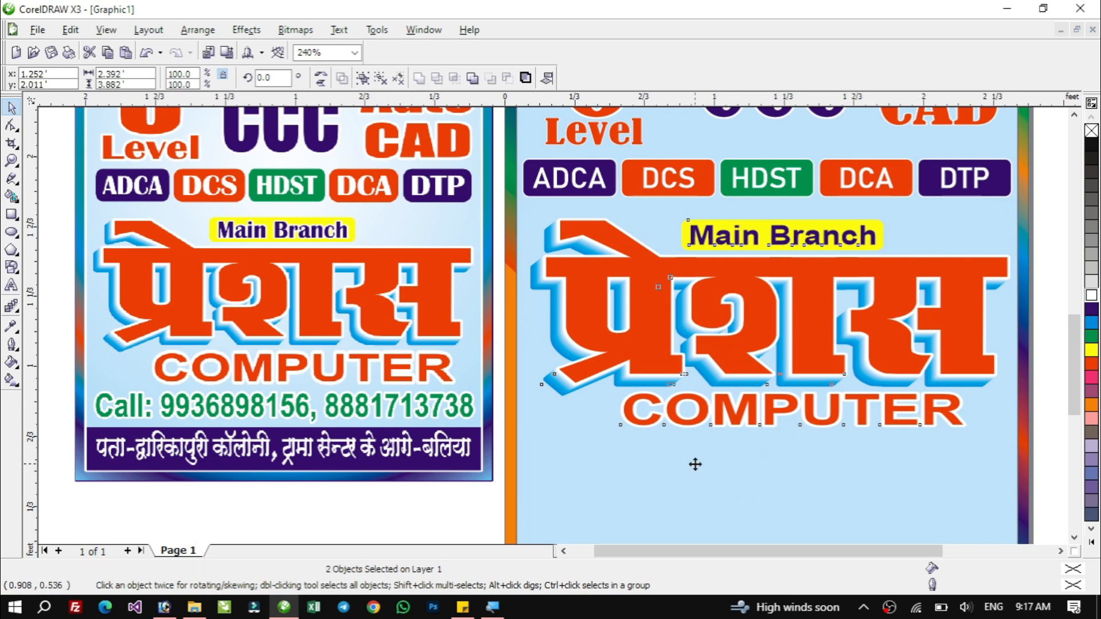
pyautogui.press('Left')
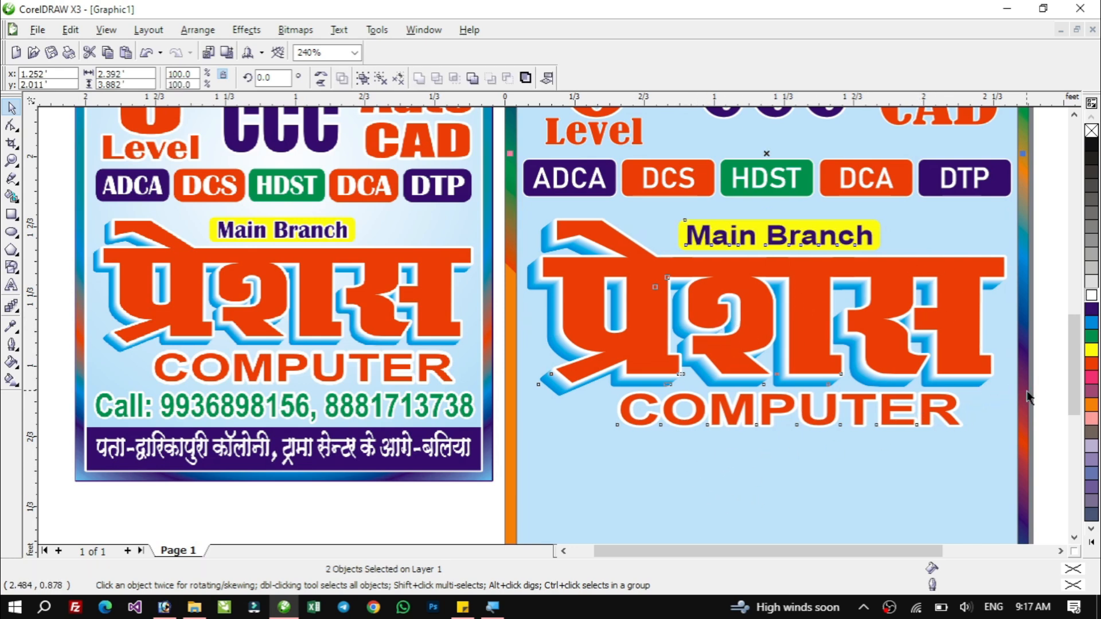
pyautogui.click(1059, 365)
pyautogui.scroll(-3, 1077, 536)
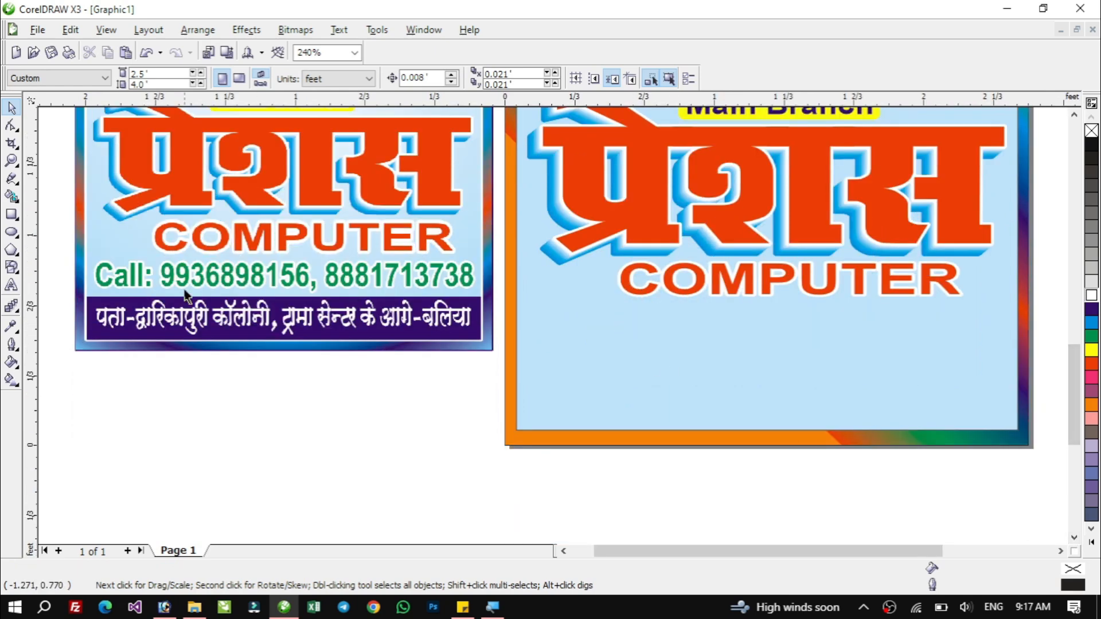
# Add a text line below COMPUTER reading Call: followed by the institute's two contact phone numbers.
pyautogui.click(11, 285)
pyautogui.click(551, 339)
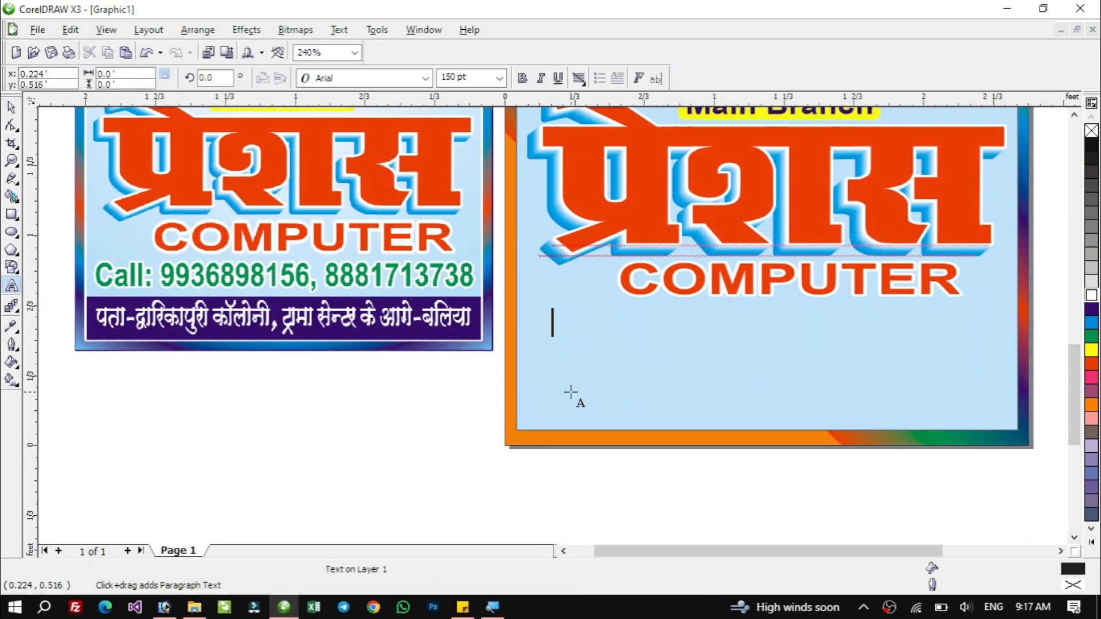
pyautogui.write('cAL')
pyautogui.press('BackSpace')
pyautogui.press('BackSpace')
pyautogui.press('BackSpace')
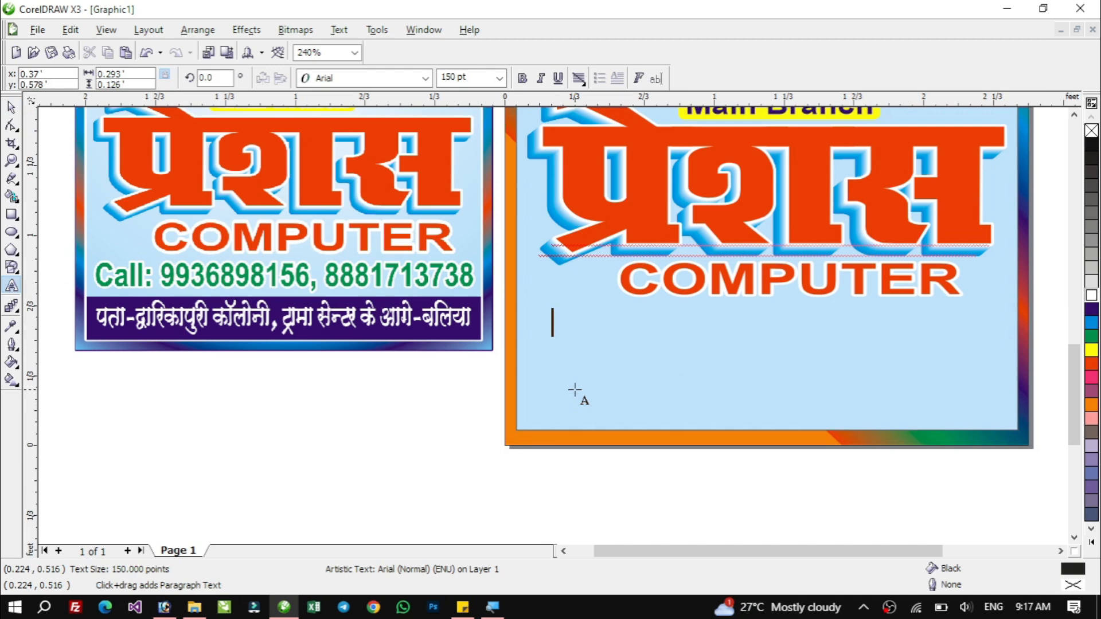
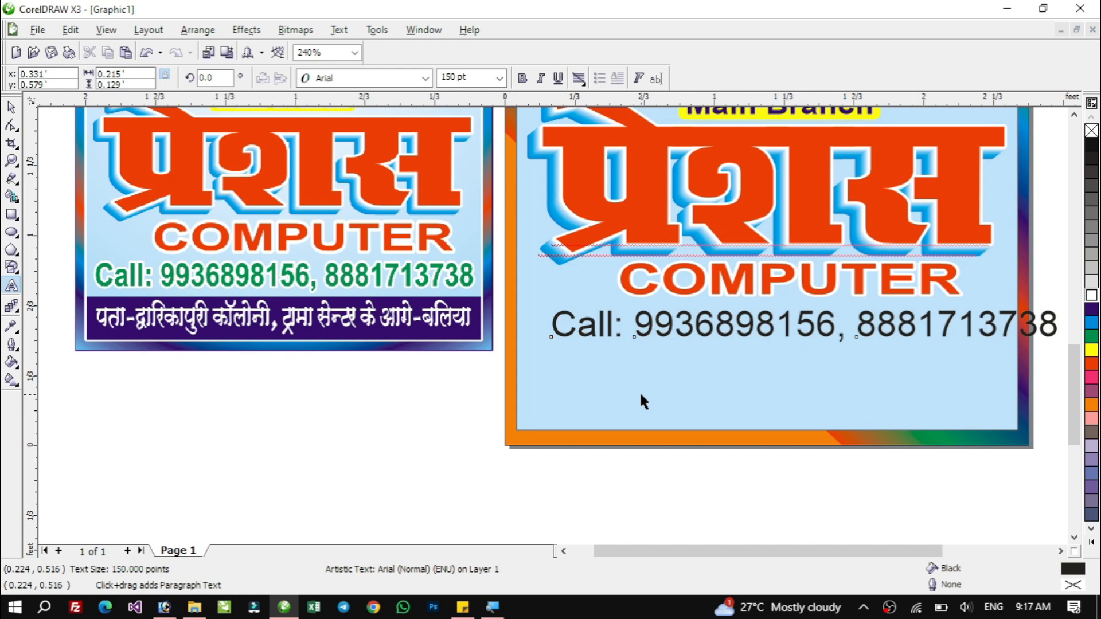
pyautogui.hotkey('ctrl', 'space')
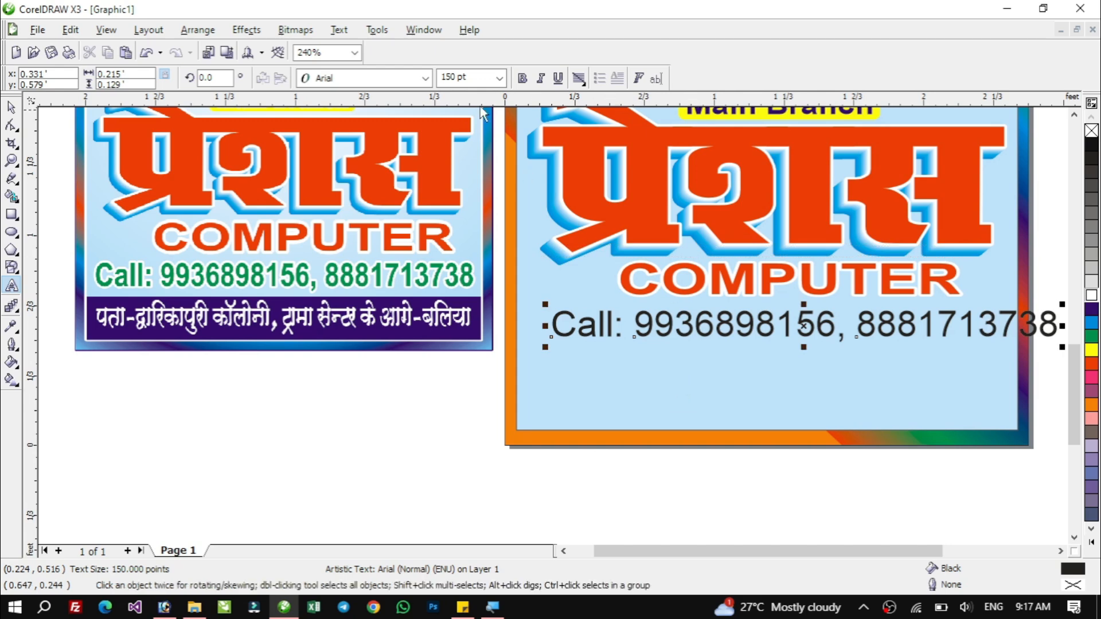
# Make the call line bold and green, and centre it horizontally with the background.
pyautogui.click(523, 79)
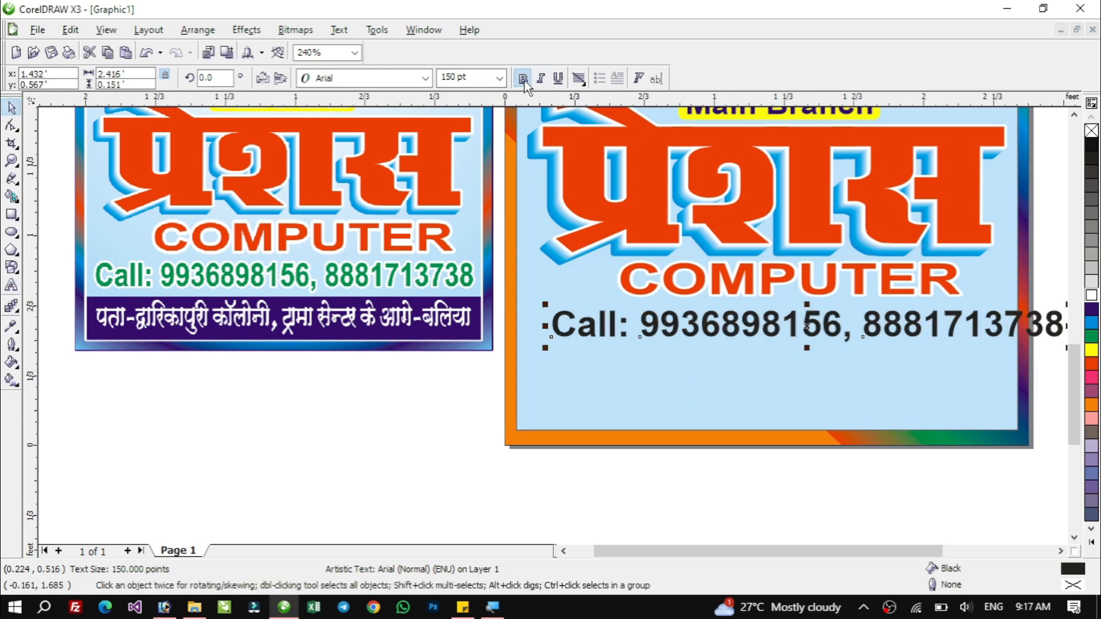
pyautogui.click(1091, 337)
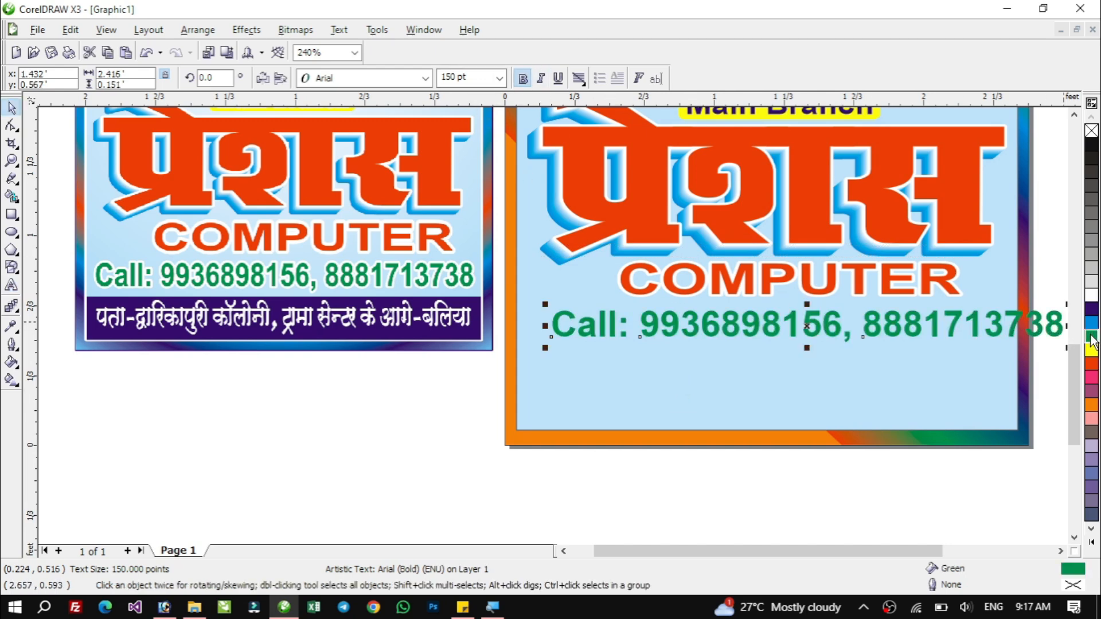
pyautogui.keyDown('shift'); pyautogui.click(751, 374); pyautogui.keyUp('shift')
pyautogui.press('e')
pyautogui.click(718, 502)
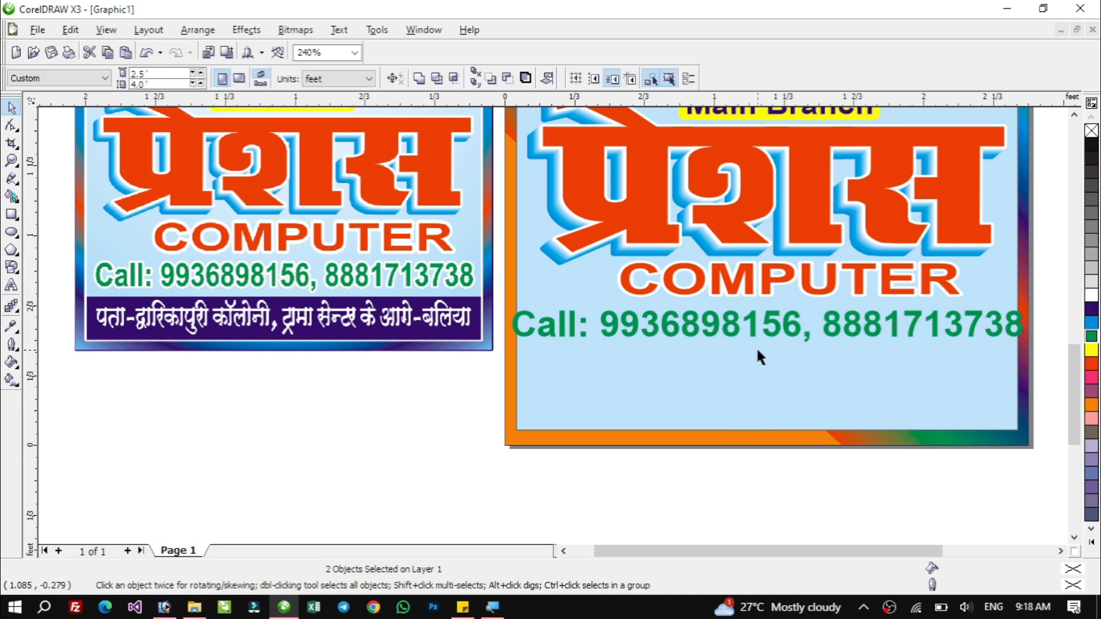
# Narrow the call line slightly and give it a white 24 pt outline with rounded corners and line caps.
pyautogui.click(753, 333)
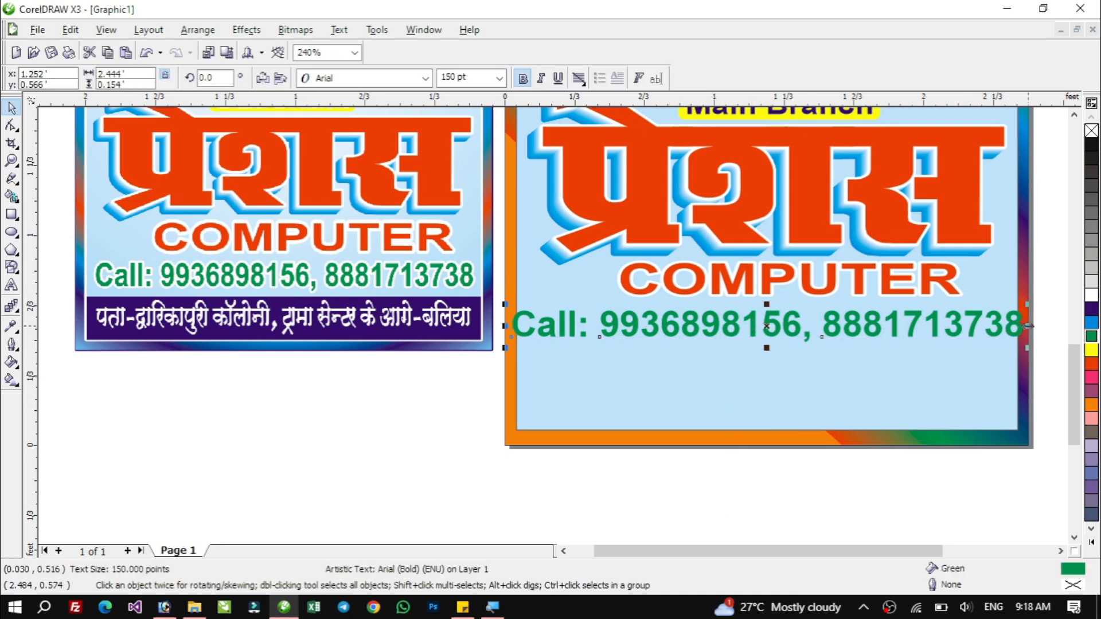
pyautogui.moveTo(1032, 326); pyautogui.dragTo(1014, 344)
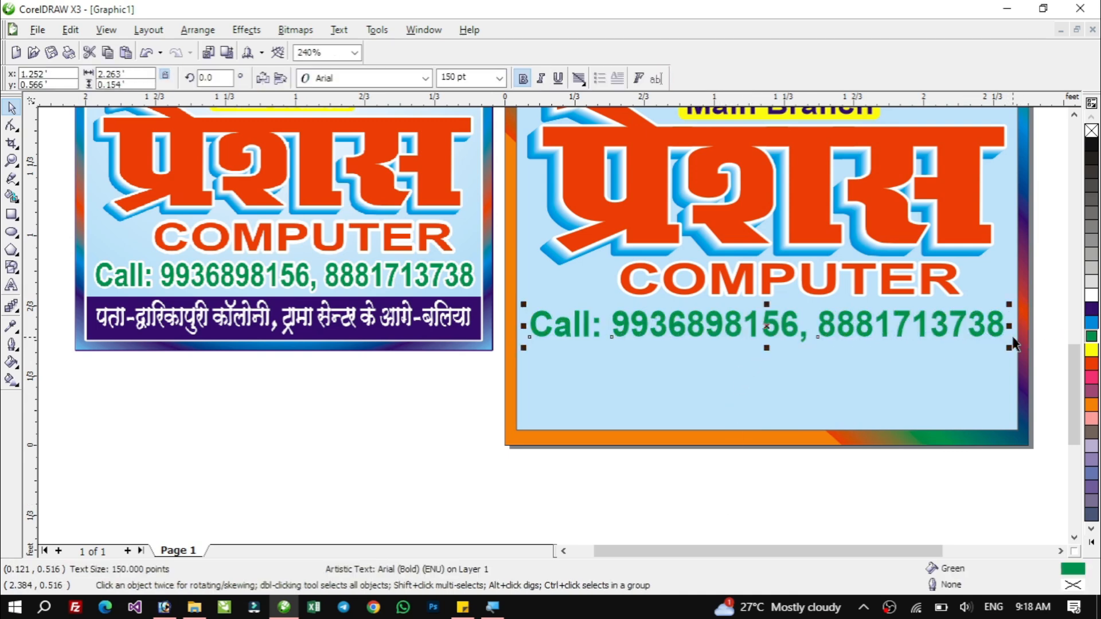
pyautogui.rightClick(1094, 294)
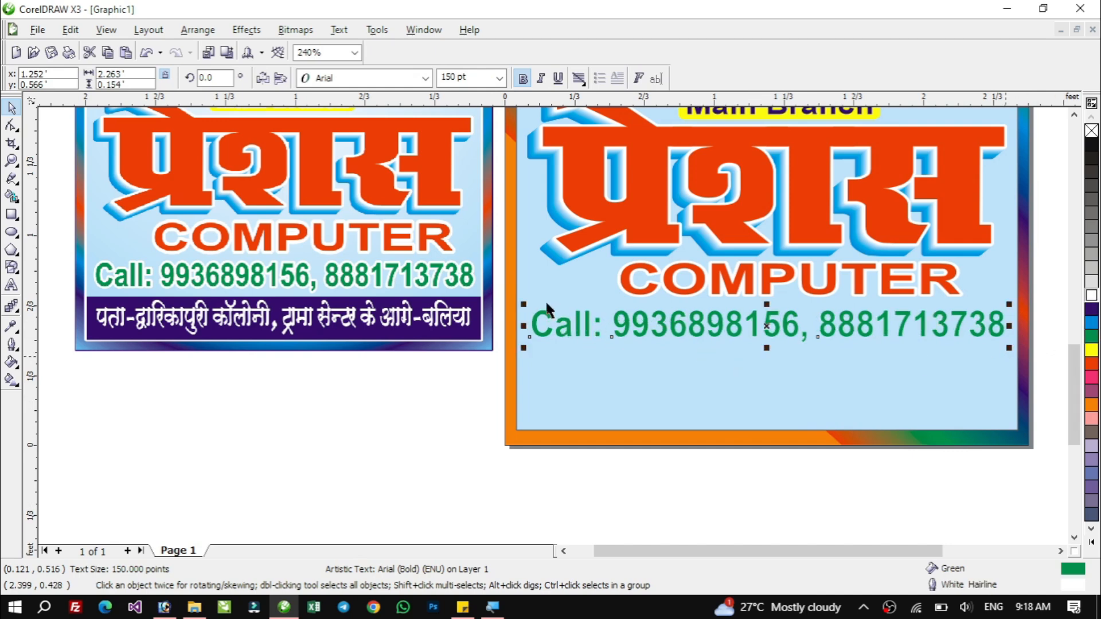
pyautogui.press('F12')
pyautogui.click(460, 220)
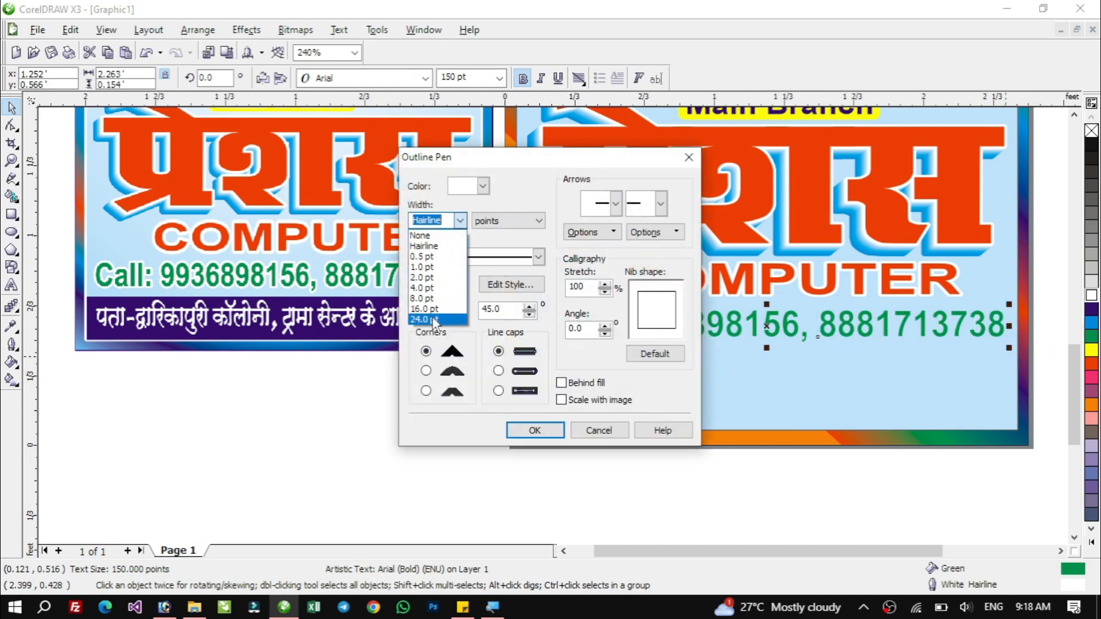
pyautogui.click(433, 319)
pyautogui.click(426, 370)
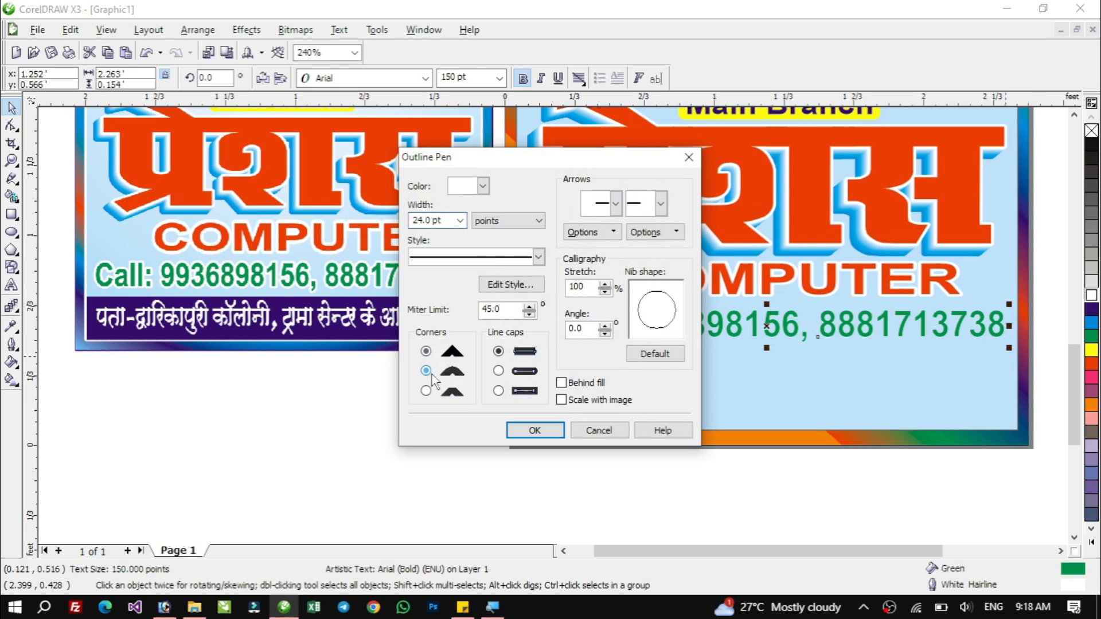
pyautogui.click(499, 371)
pyautogui.click(549, 429)
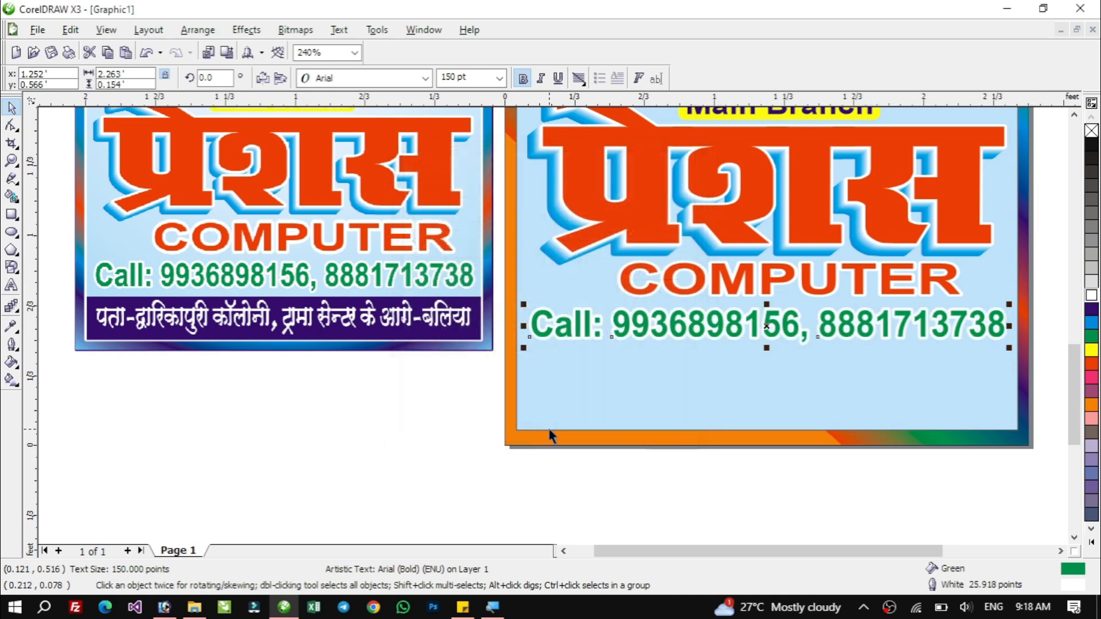
# Nudge the call line down a few steps.
pyautogui.press('Down')
pyautogui.press('Down')
pyautogui.press('Down')
pyautogui.press('Down')
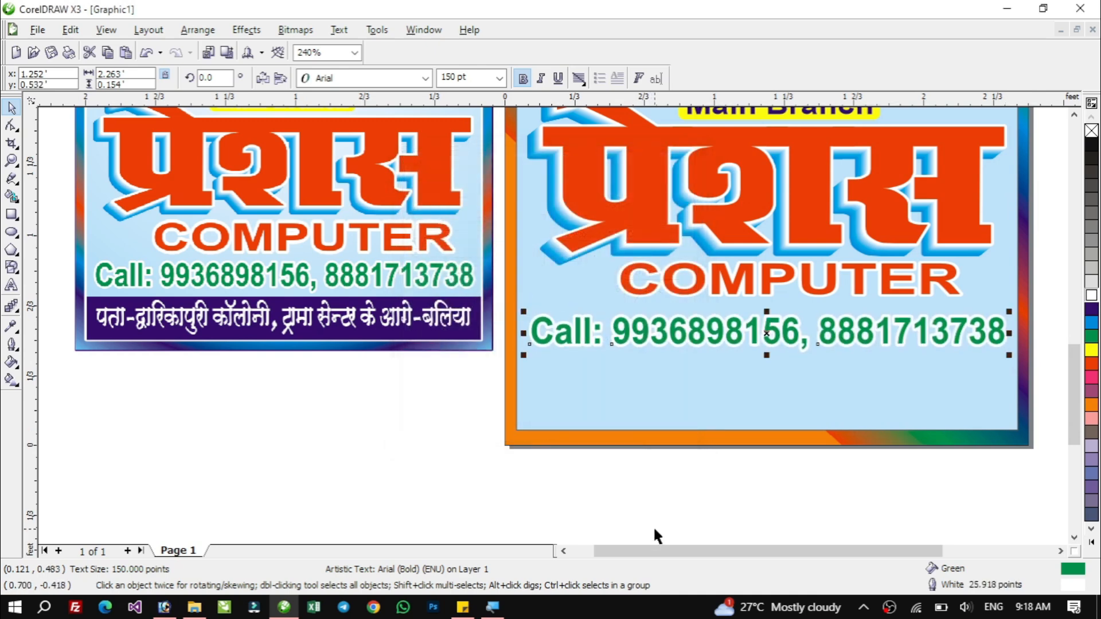
pyautogui.press('Down')
pyautogui.press('Down')
pyautogui.press('Down')
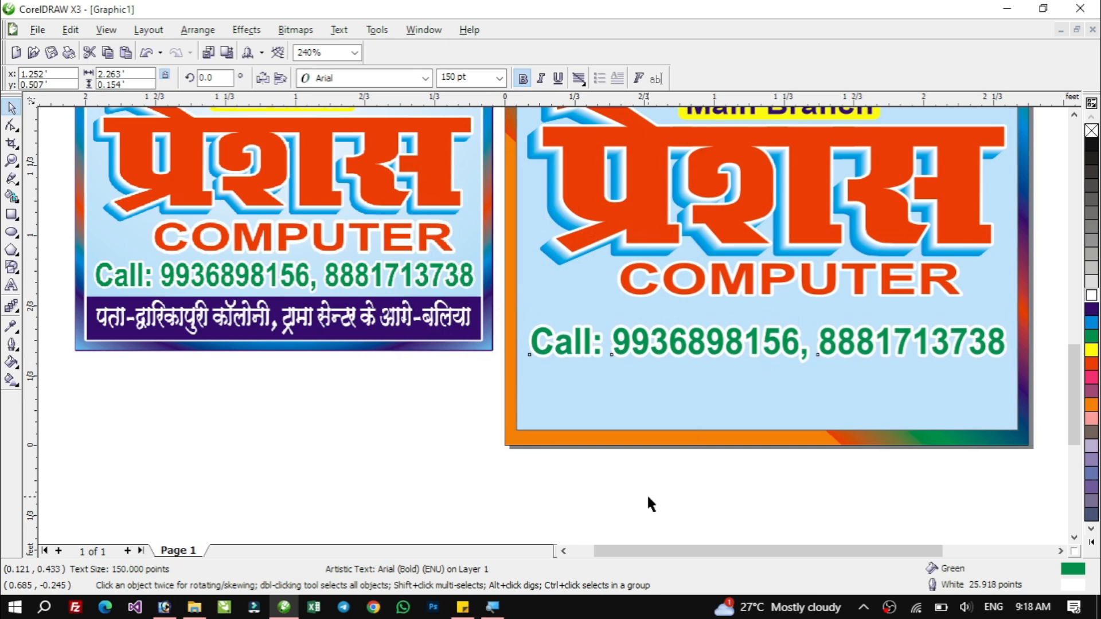
pyautogui.press('Down')
pyautogui.press('Down')
pyautogui.press('Down')
pyautogui.press('Down')
pyautogui.click(652, 491)
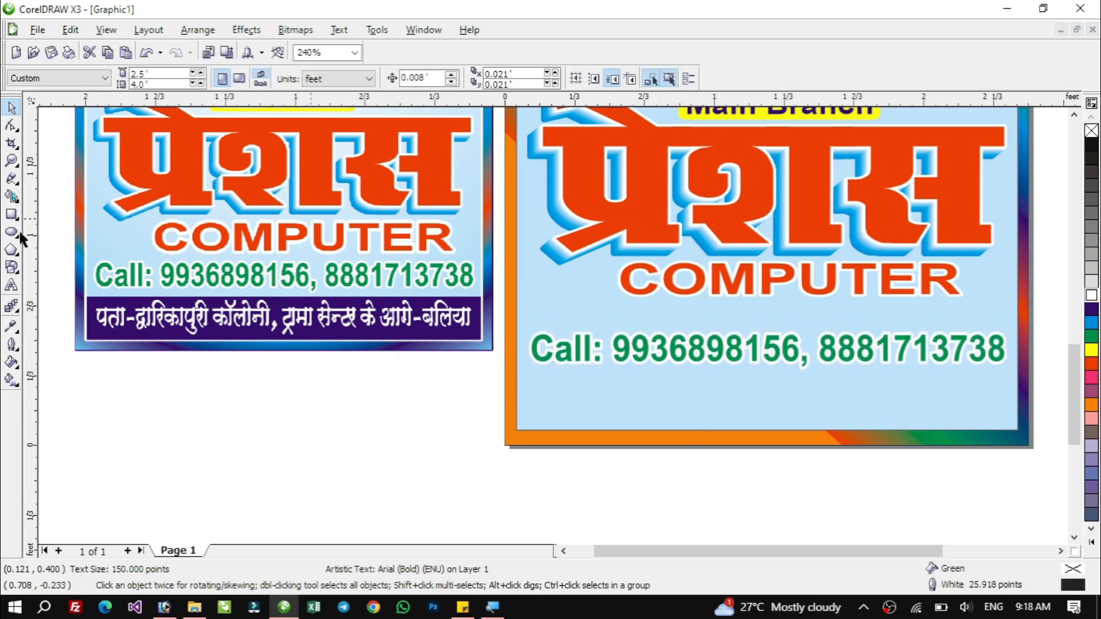
# Draw a rectangle about 2.39 × 0.26 ft across the bottom of the poster and fill it dark purple.
pyautogui.click(11, 215)
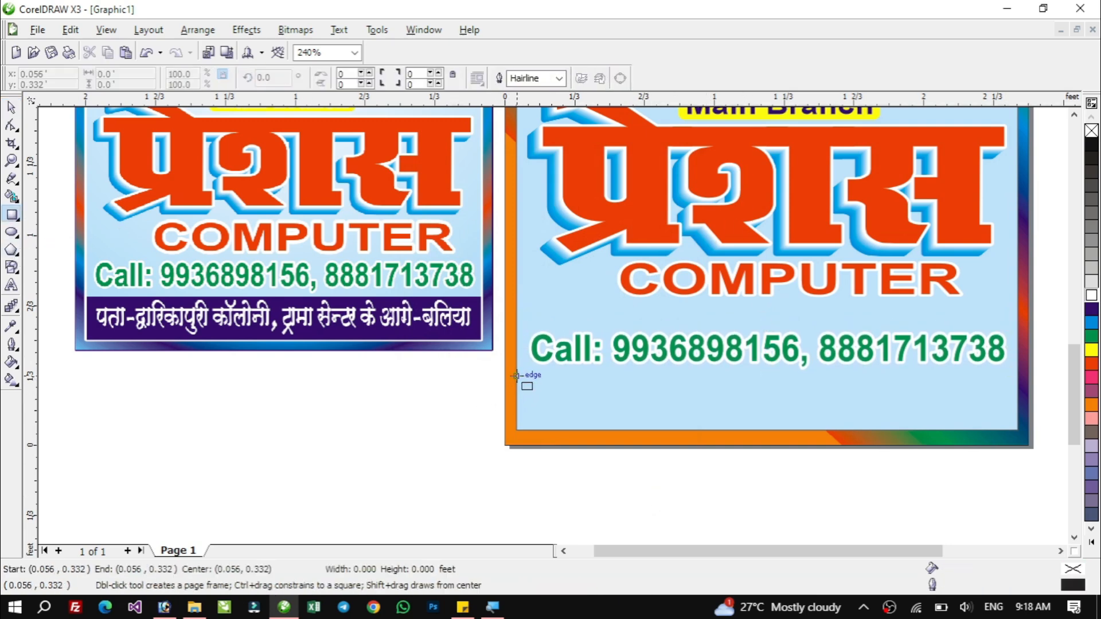
pyautogui.moveTo(516, 375); pyautogui.dragTo(1024, 436)
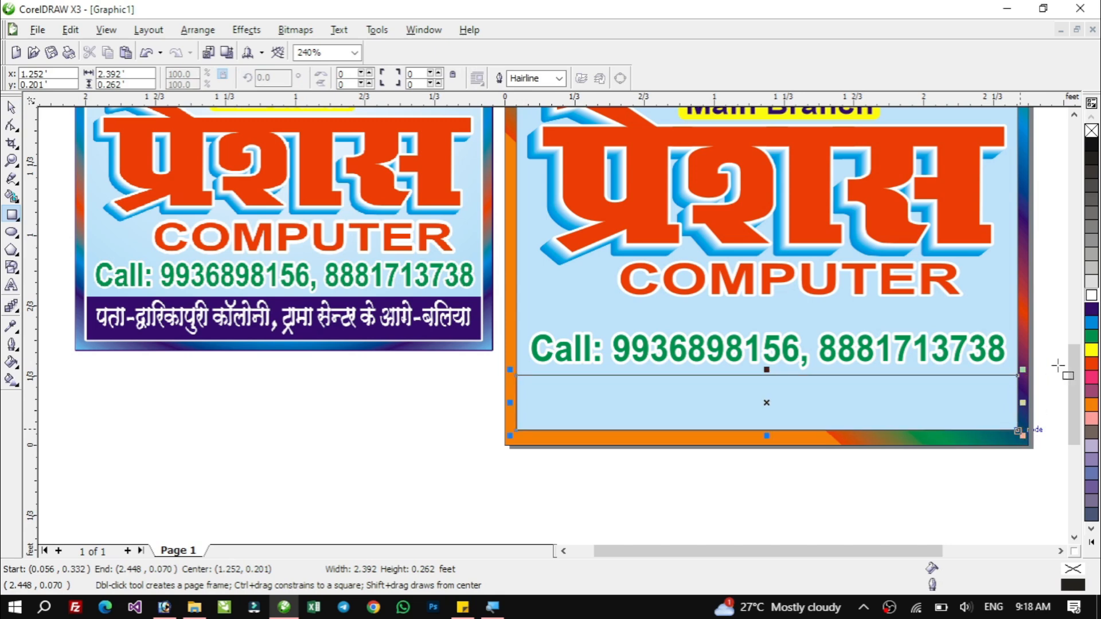
pyautogui.press('space')
pyautogui.click(1091, 310)
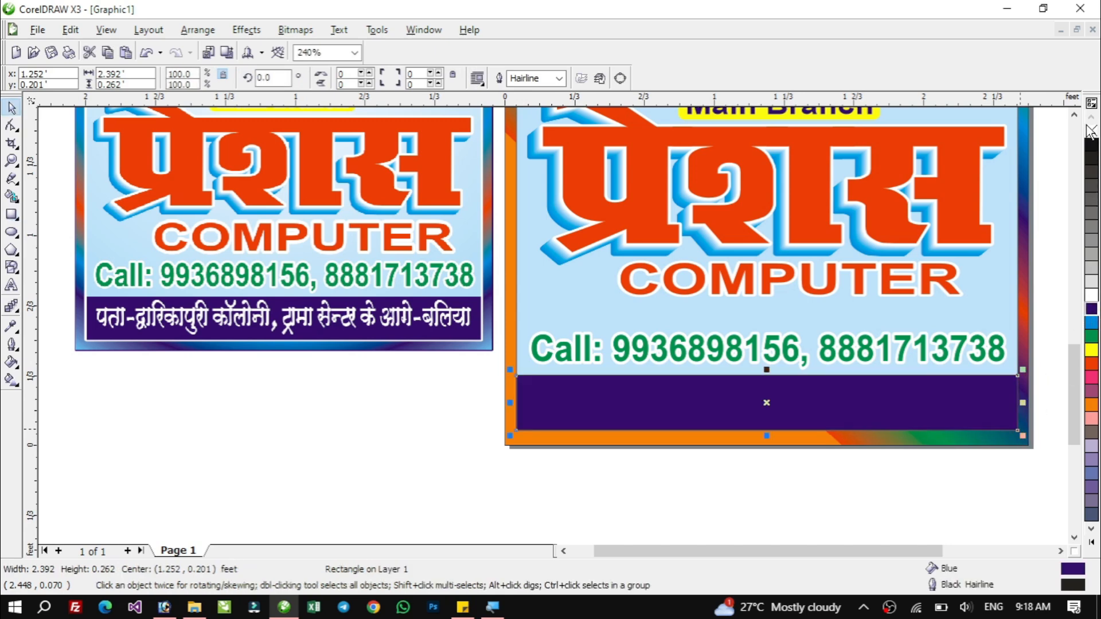
# Remove the bar's outline and reduce its height from the top to about 82.4%.
pyautogui.rightClick(1091, 131)
pyautogui.click(1003, 133)
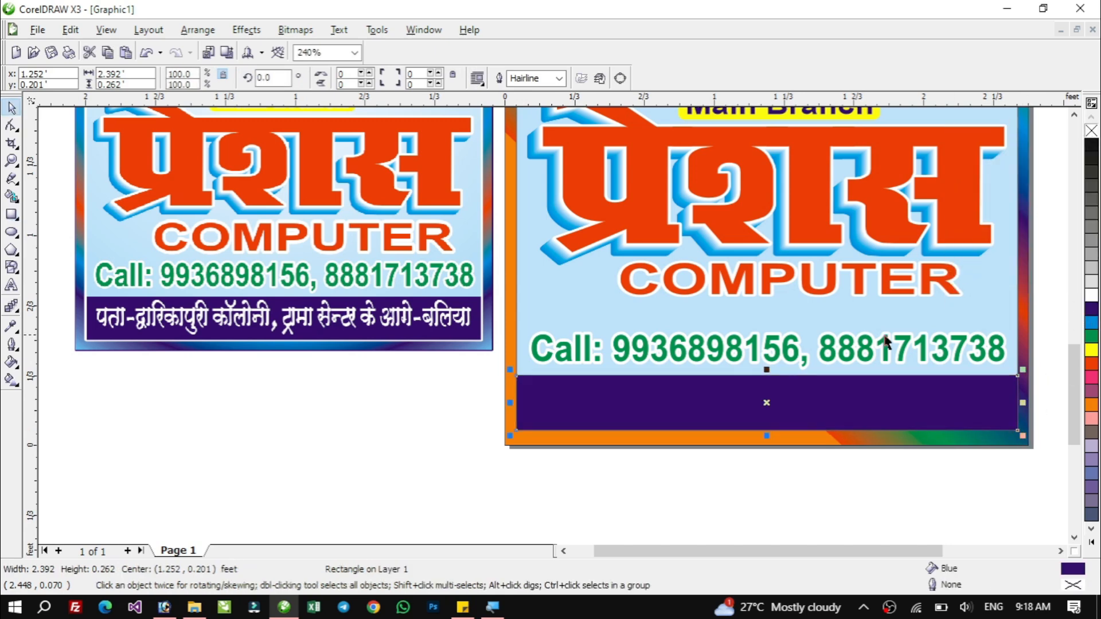
pyautogui.moveTo(767, 370); pyautogui.dragTo(771, 380)
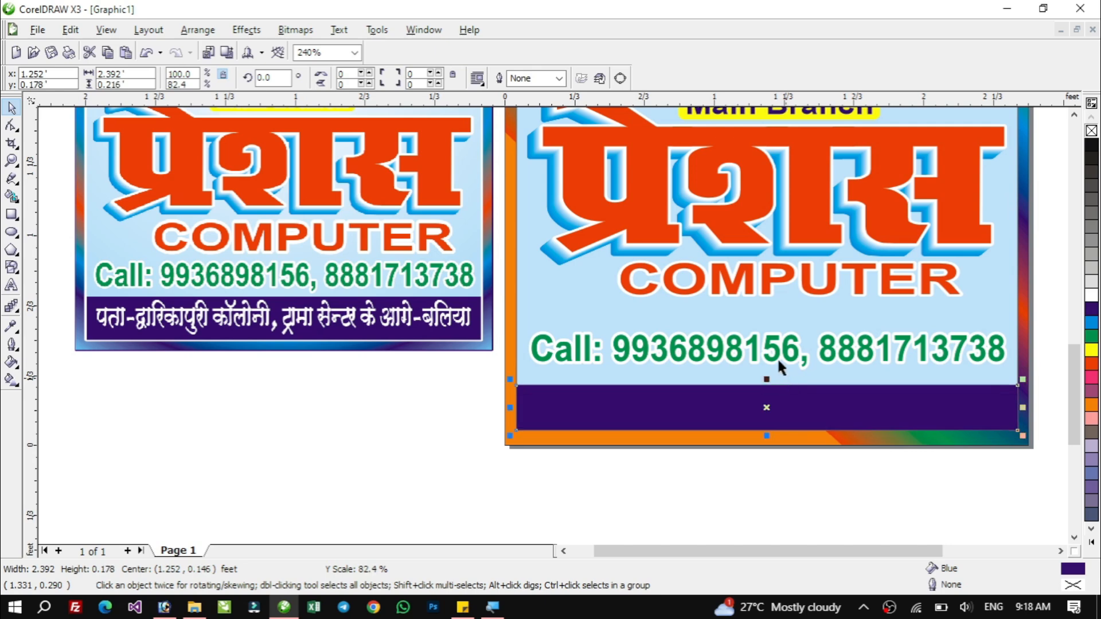
# Nudge the call line down toward the purple bar.
pyautogui.click(775, 343)
pyautogui.press('Down')
pyautogui.press('Down')
pyautogui.press('Down')
# Stretch the title and COMPUTER group downward so it sits just above the call line.
pyautogui.click(752, 227)
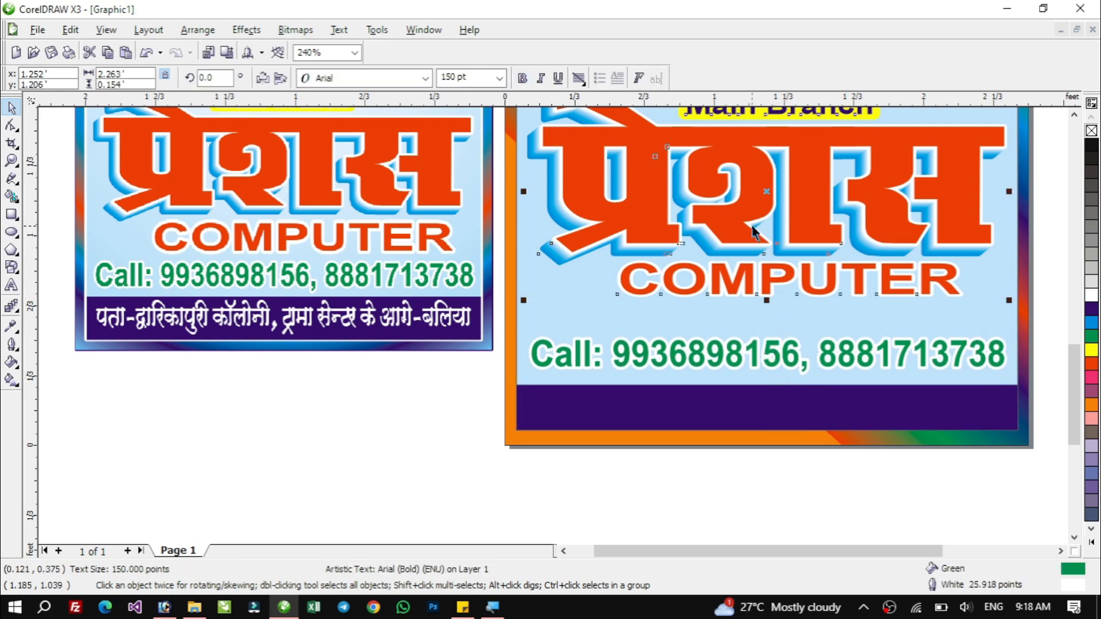
pyautogui.click(769, 300)
pyautogui.moveTo(767, 301); pyautogui.dragTo(772, 356)
pyautogui.click(772, 354)
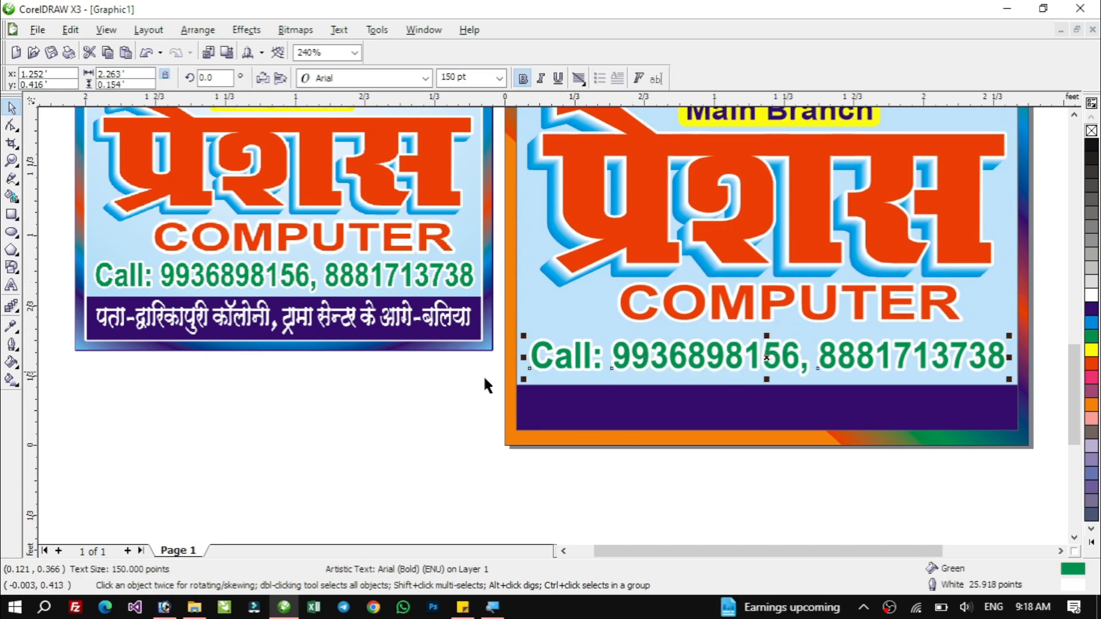
pyautogui.press('Escape')
# Add a line in the Abbasi A03 font inside the purple bar with the institute's address in Hindi.
pyautogui.click(12, 285)
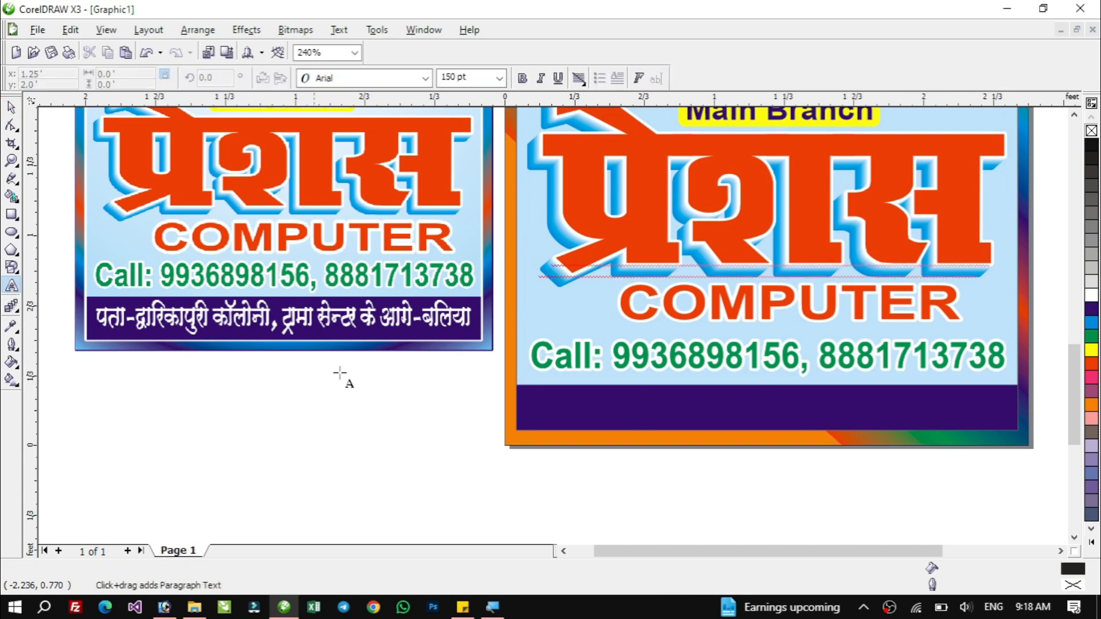
pyautogui.click(550, 405)
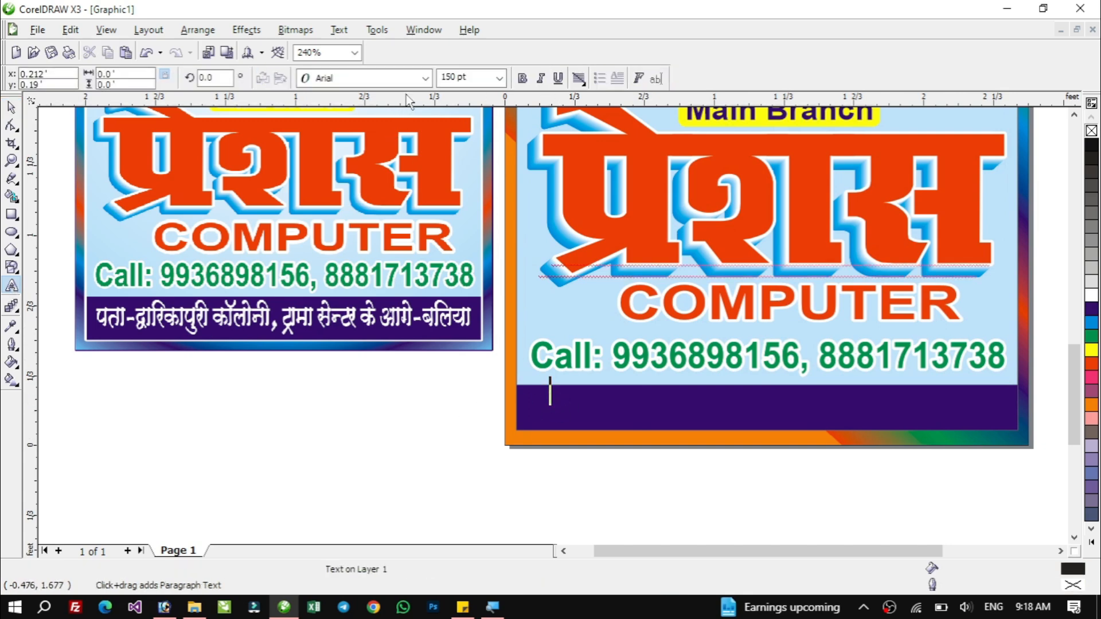
pyautogui.click(424, 78)
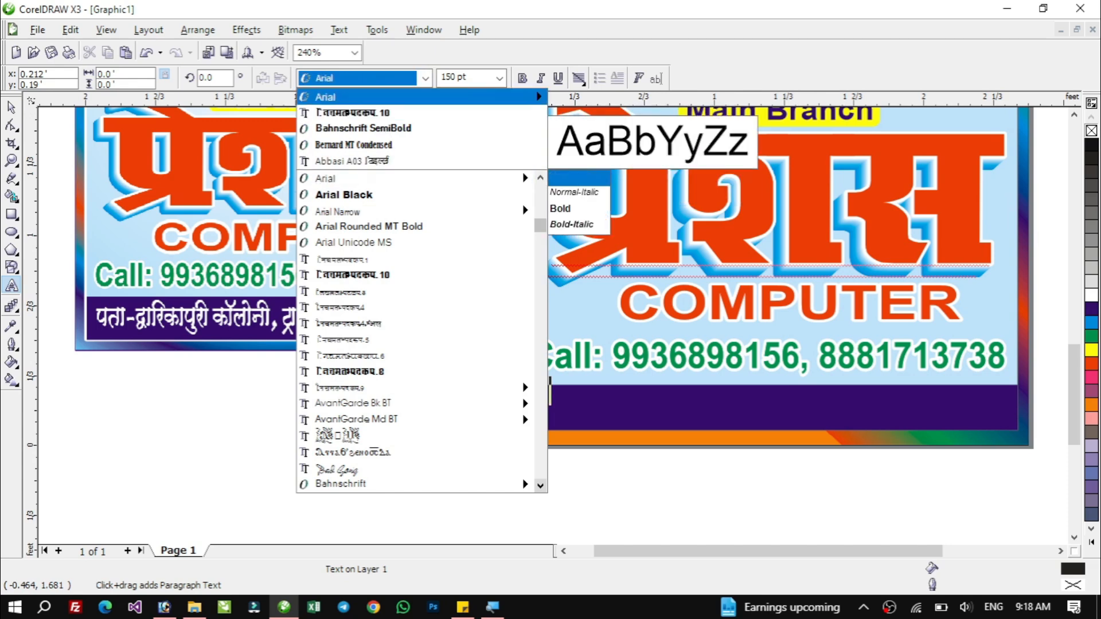
pyautogui.click(351, 161)
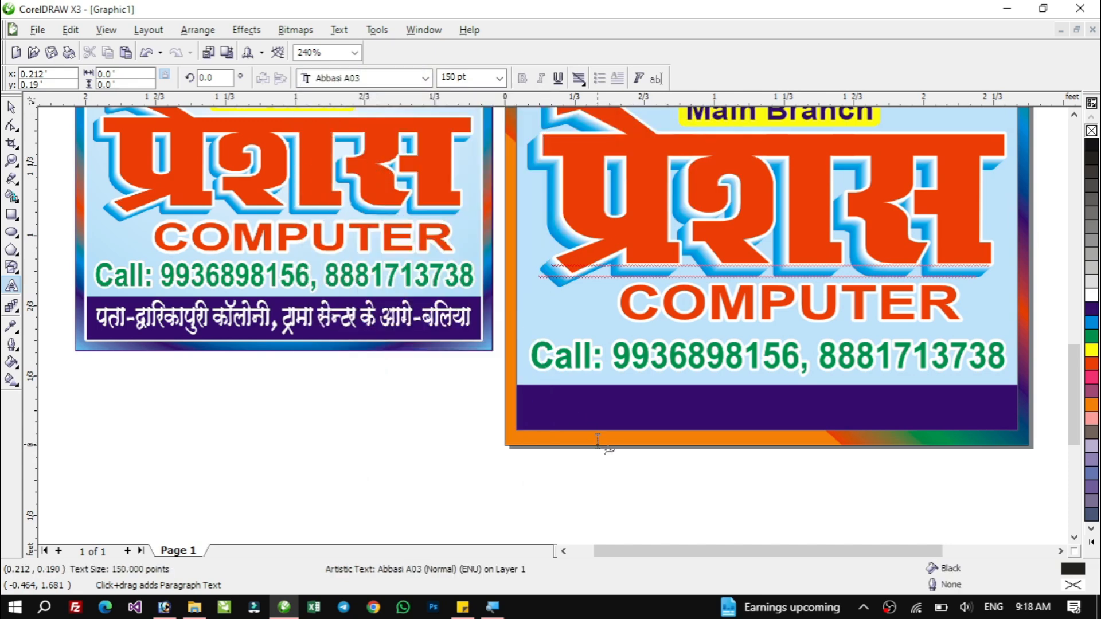
pyautogui.write('irk&}kfjdkiqjh dkWyk')
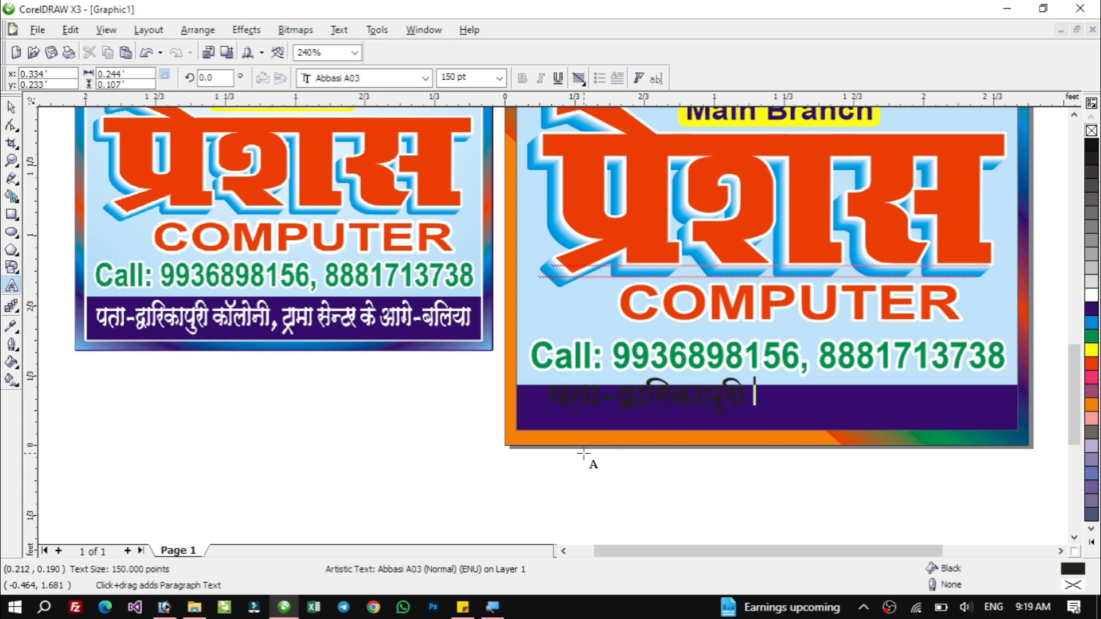
pyautogui.write('suh,')
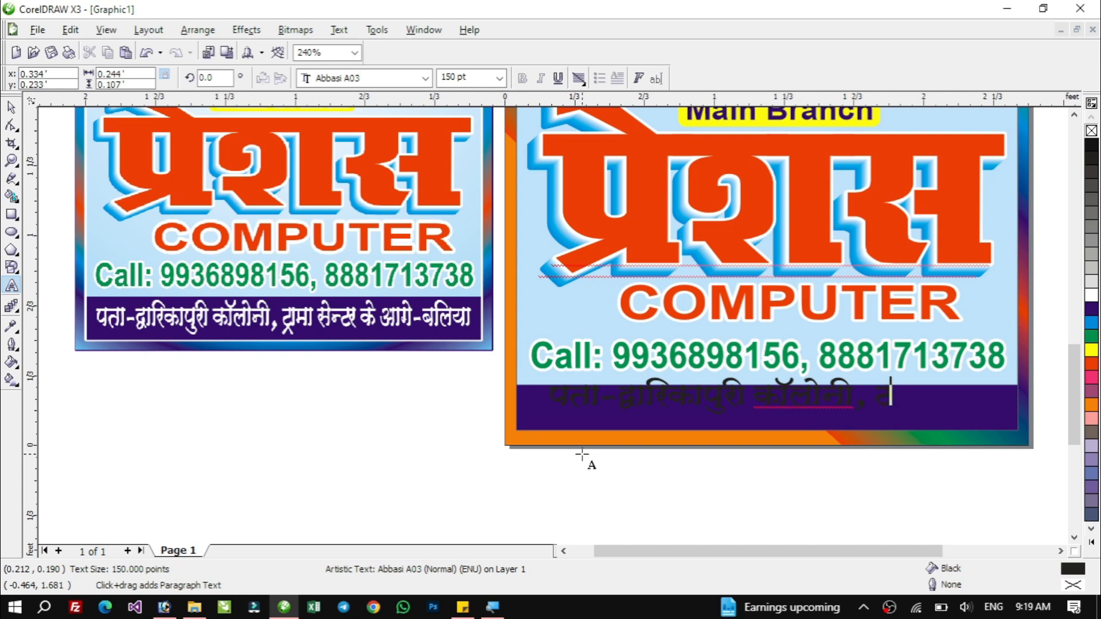
pyautogui.write('Vzke lsUVj ds vk')
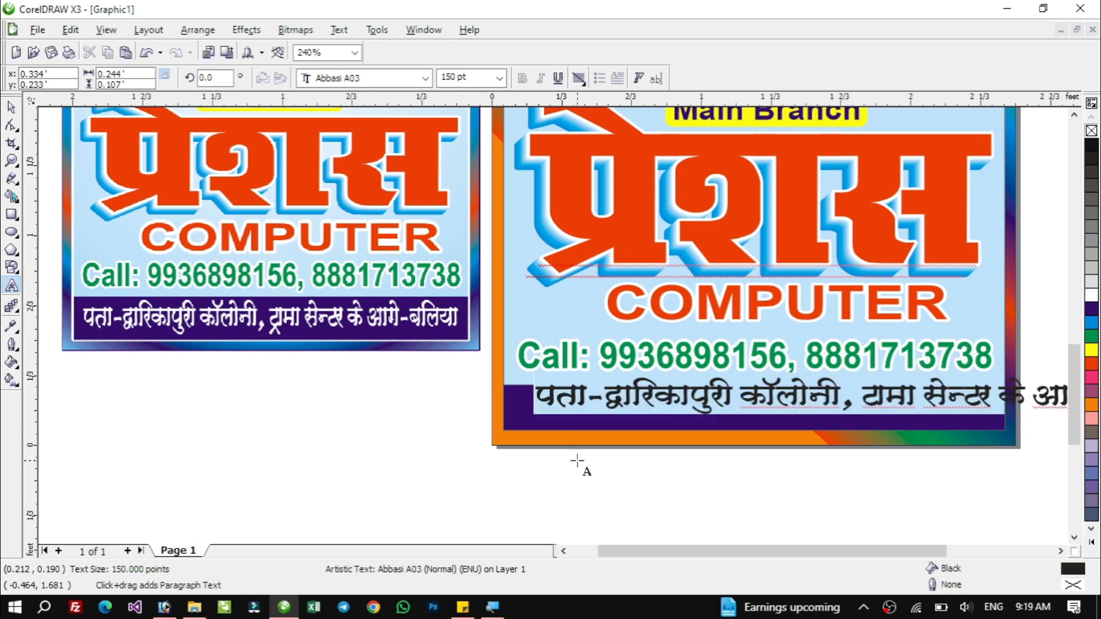
pyautogui.write('xs&')
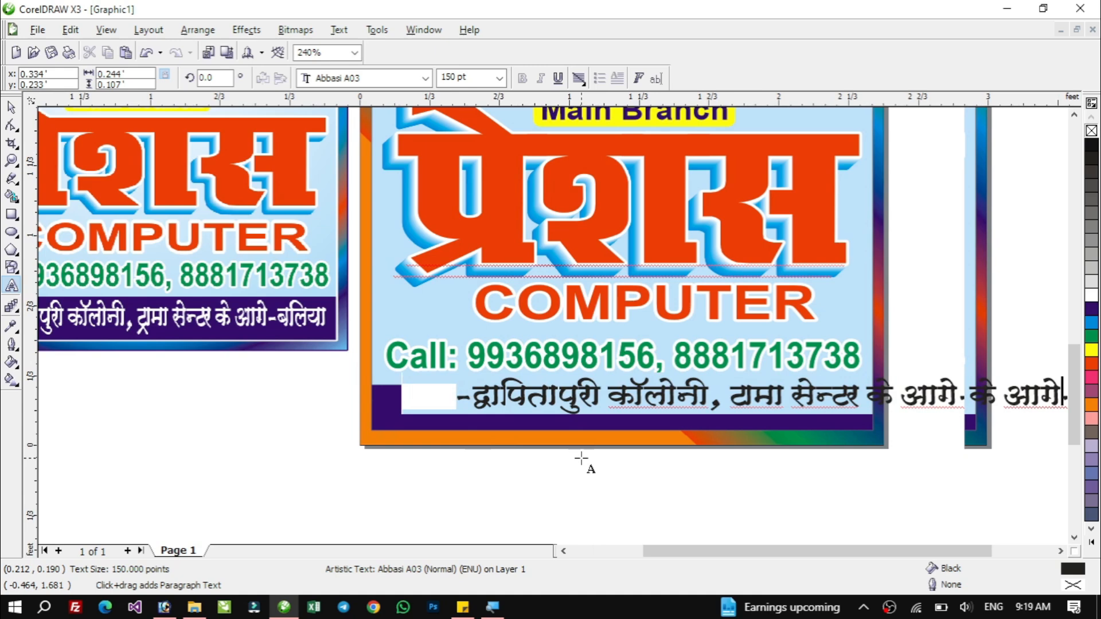
pyautogui.write('cfy;k')
pyautogui.hotkey('ctrl', 'space')
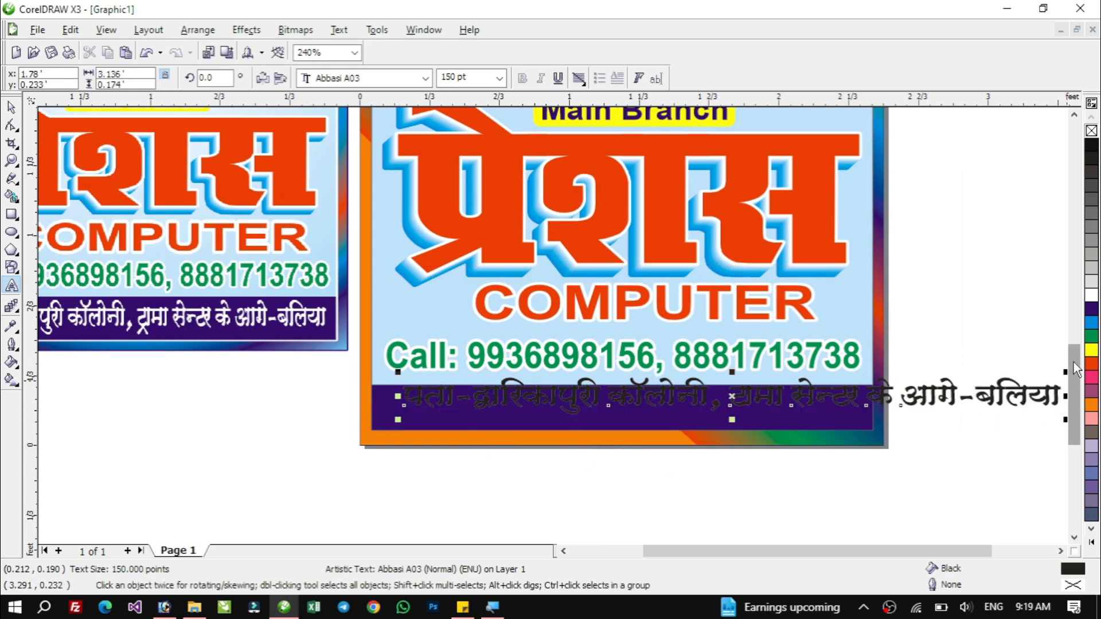
# Colour the address text white and narrow it to fit within the purple bar.
pyautogui.click(1091, 295)
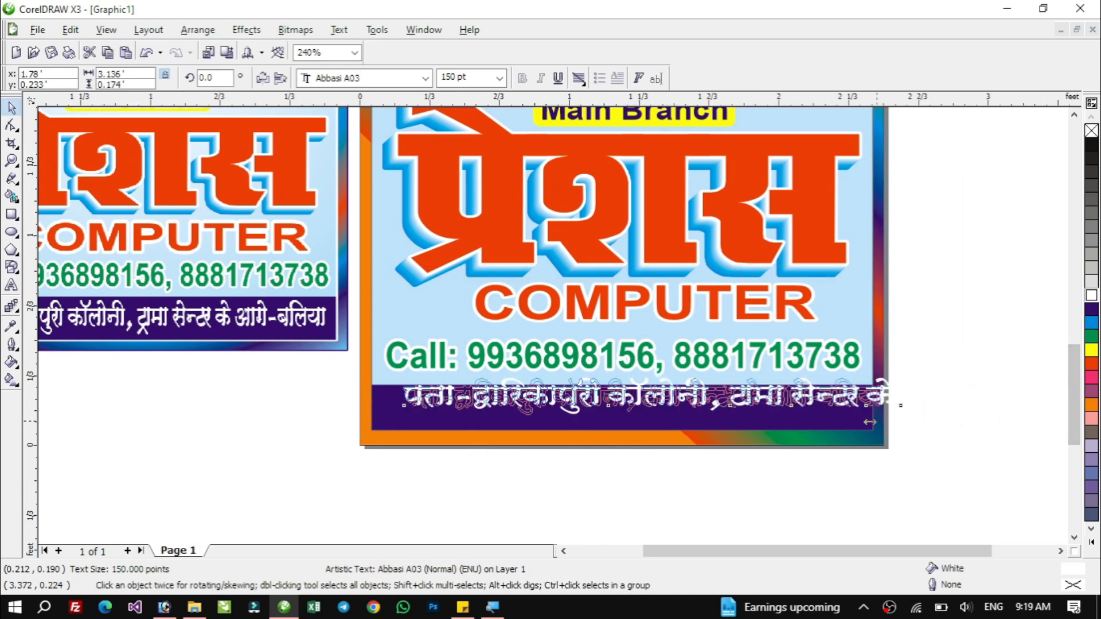
pyautogui.moveTo(870, 423); pyautogui.dragTo(870, 422)
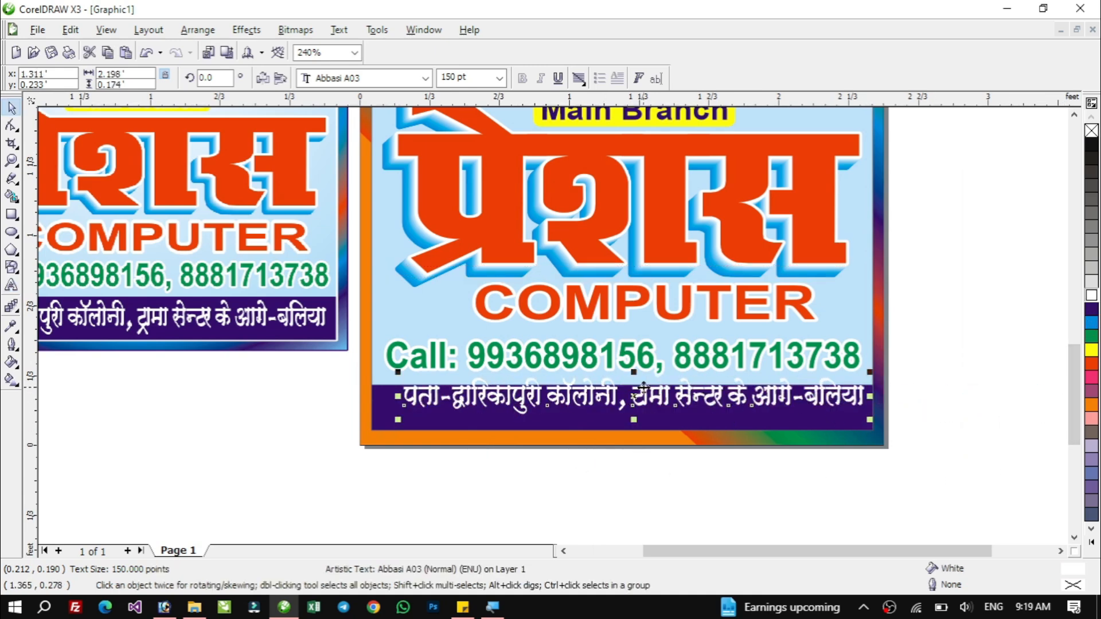
# Centre the address text vertically and horizontally on the purple bar.
pyautogui.keyDown('shift'); pyautogui.click(564, 420); pyautogui.keyUp('shift')
pyautogui.press('c')
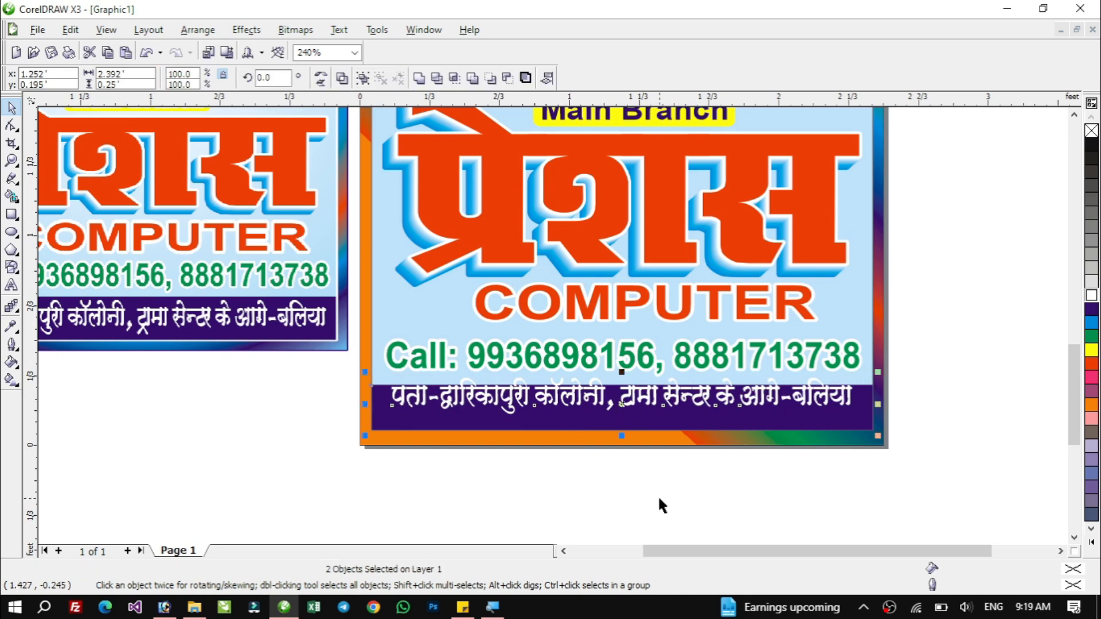
pyautogui.press('e')
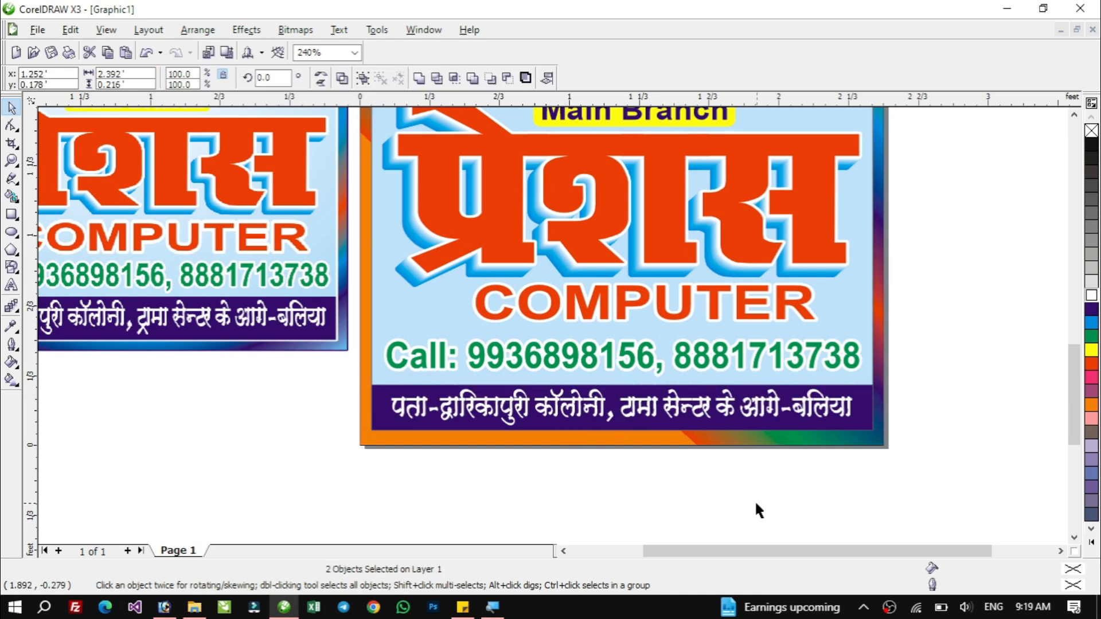
# Widen the address text slightly to fill the bar.
pyautogui.click(853, 407)
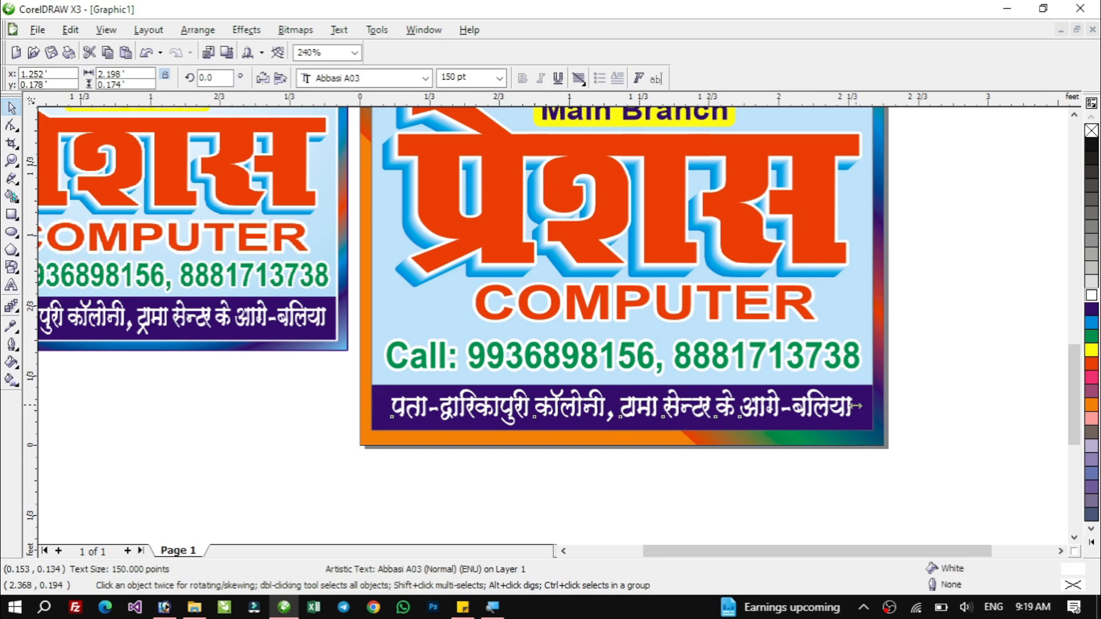
pyautogui.moveTo(856, 406); pyautogui.dragTo(865, 409)
pyautogui.click(848, 494)
# Zoom out to view the whole poster beside the sample.
pyautogui.moveTo(335, 375); pyautogui.dragTo(902, 439)
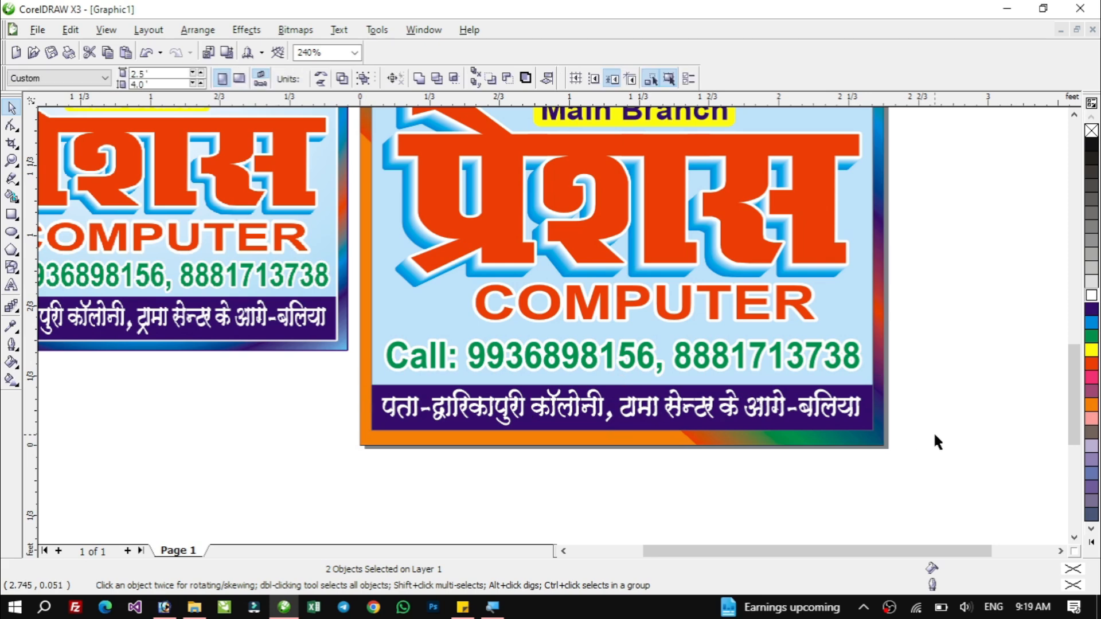
pyautogui.press('Escape')
pyautogui.press('F4')
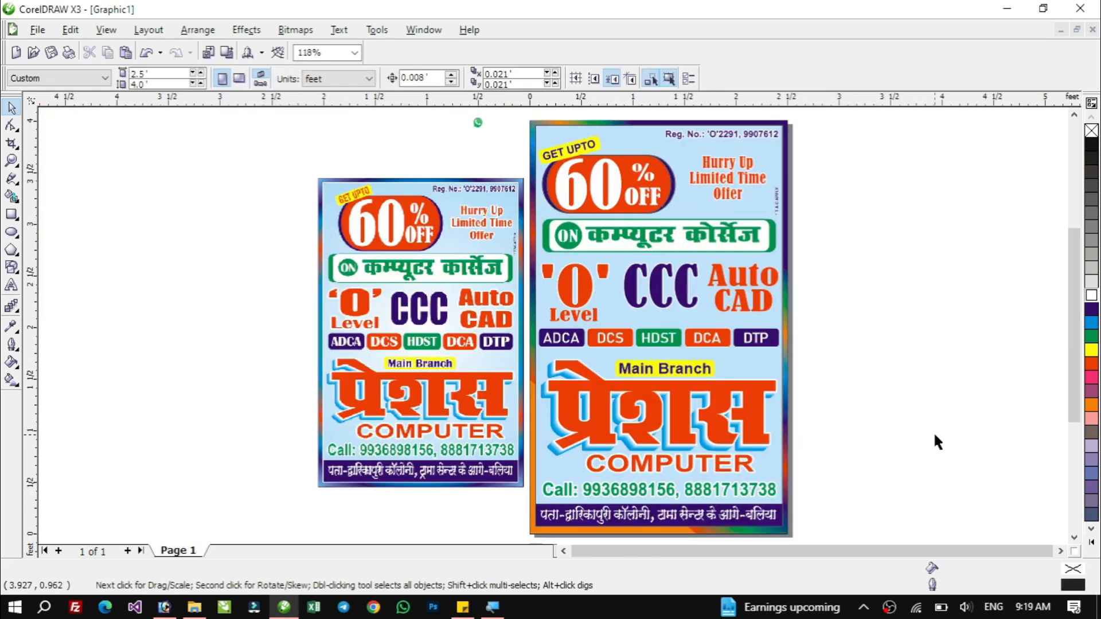
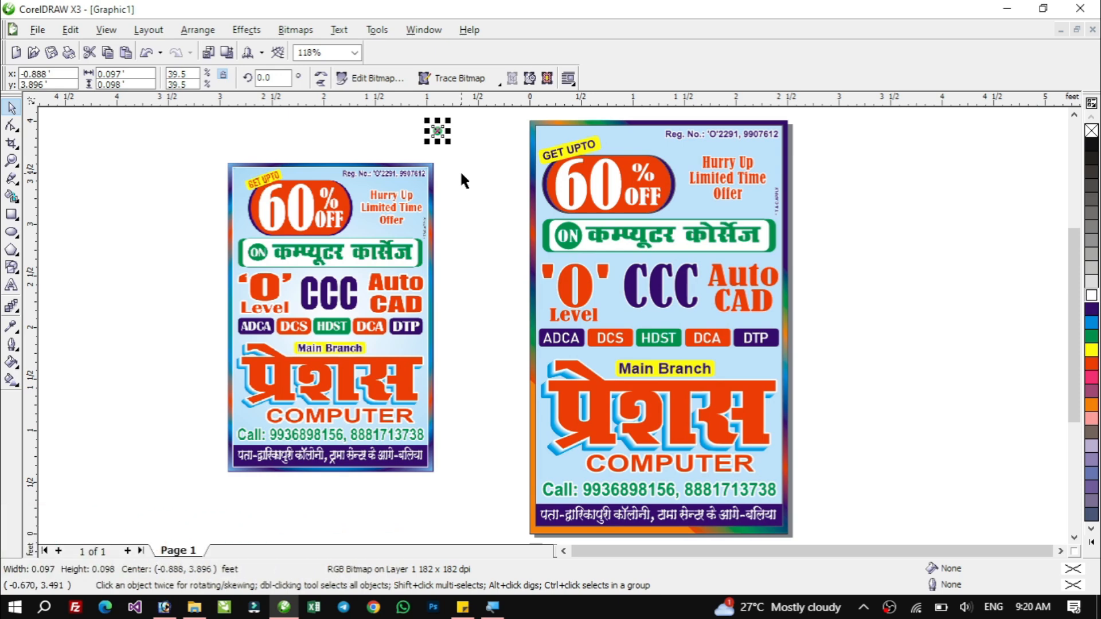
# Select all the poster's objects and open Export, browsing into the Flex > 18 OCT folder.
pyautogui.click(904, 238)
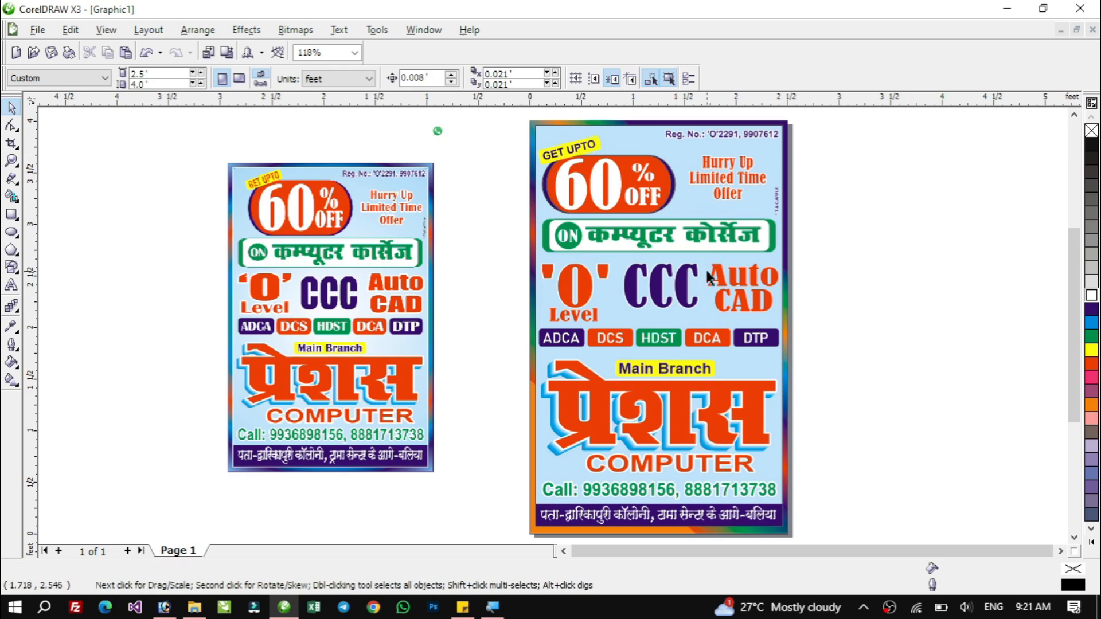
pyautogui.moveTo(513, 115); pyautogui.dragTo(826, 504)
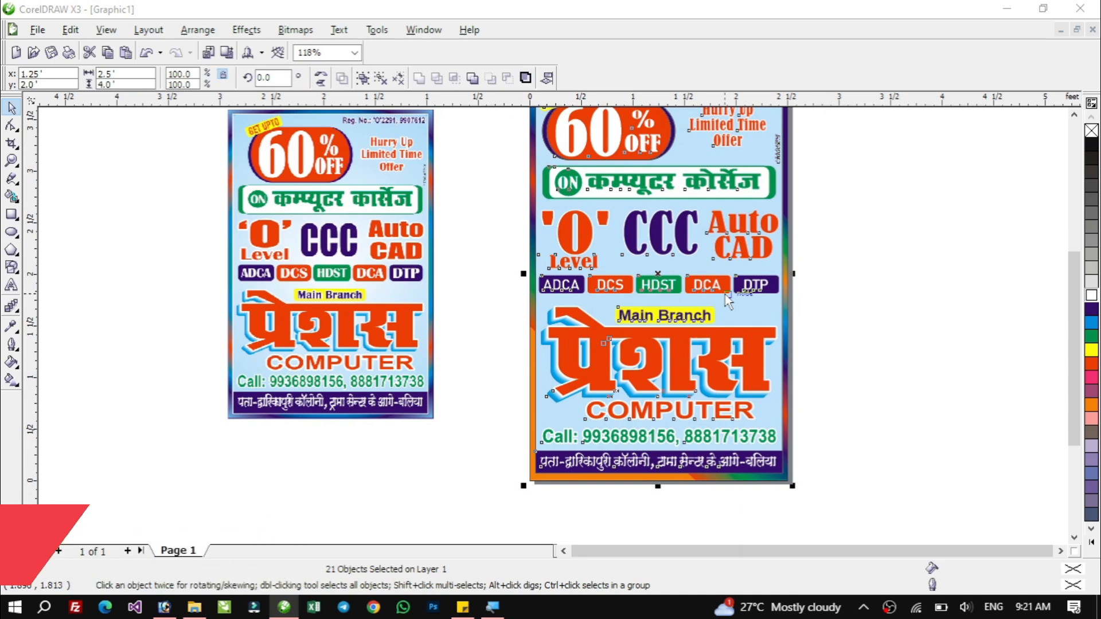
pyautogui.hotkey('ctrl', 'e')
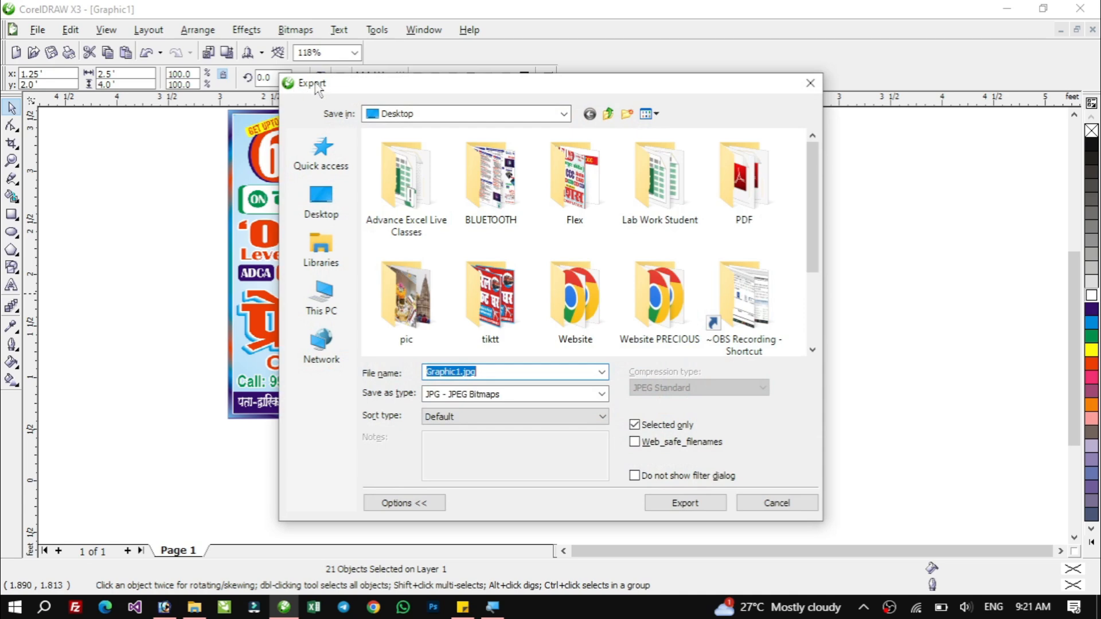
pyautogui.doubleClick(577, 178)
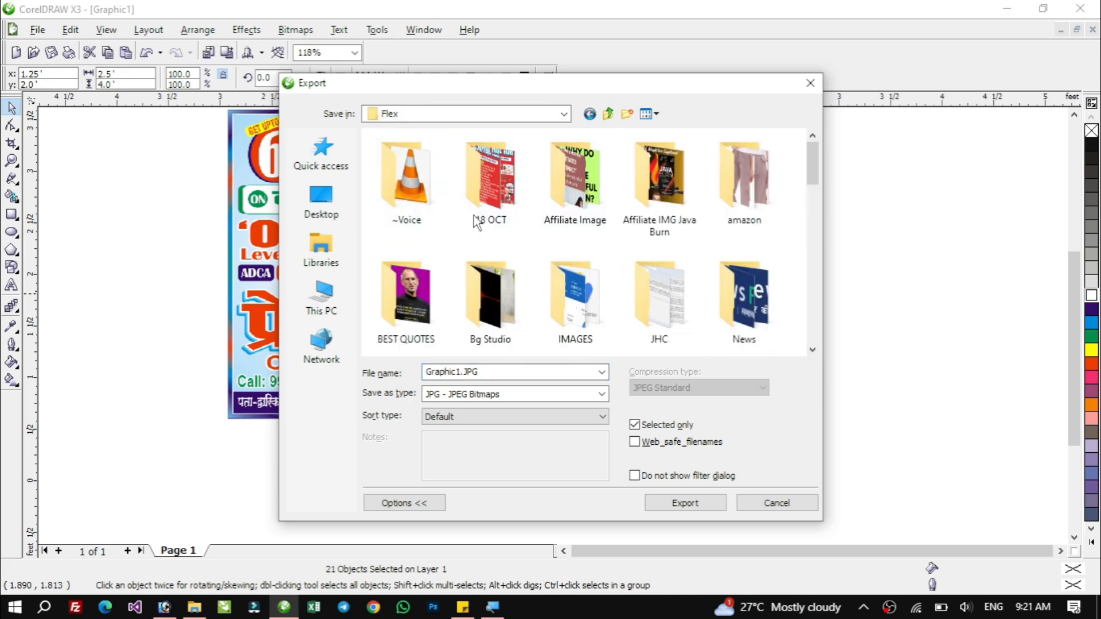
pyautogui.click(493, 180)
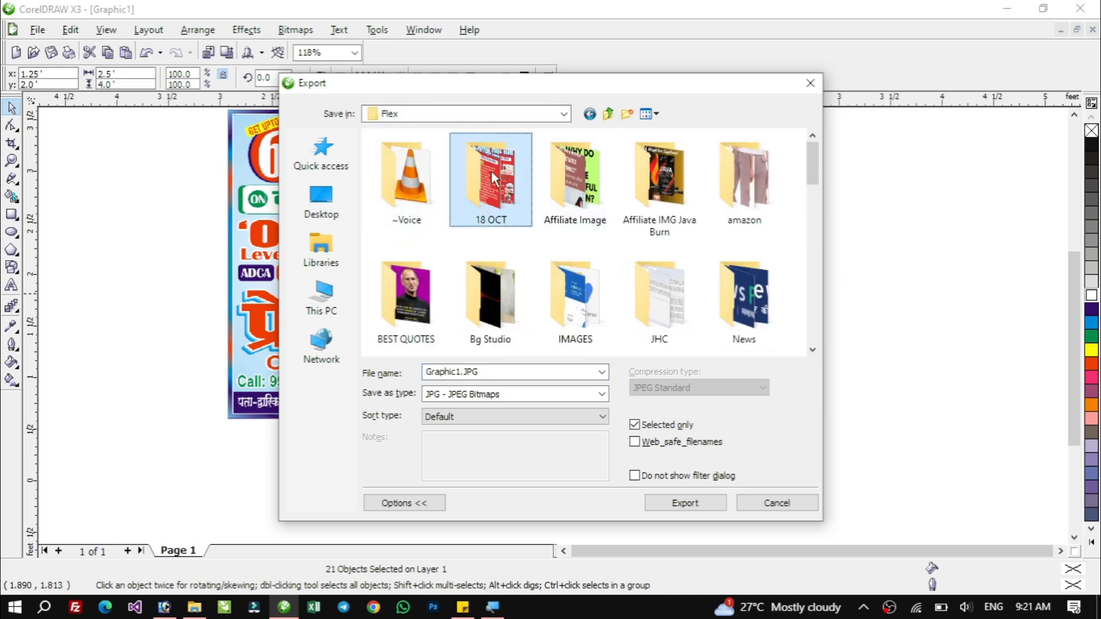
pyautogui.doubleClick(491, 171)
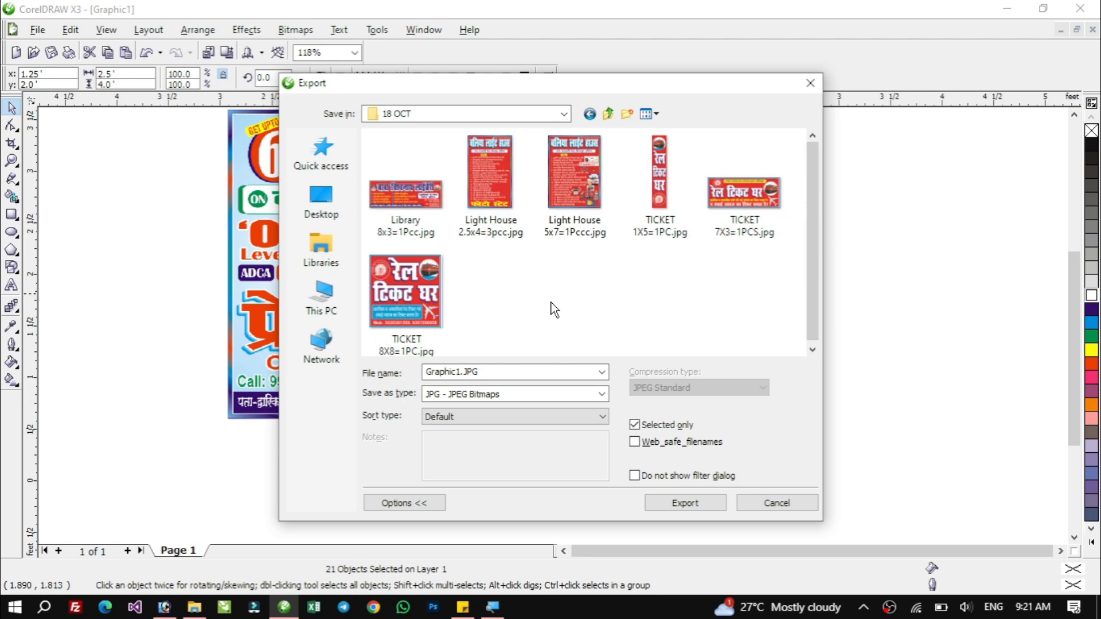
pyautogui.click(448, 398)
pyautogui.click(456, 406)
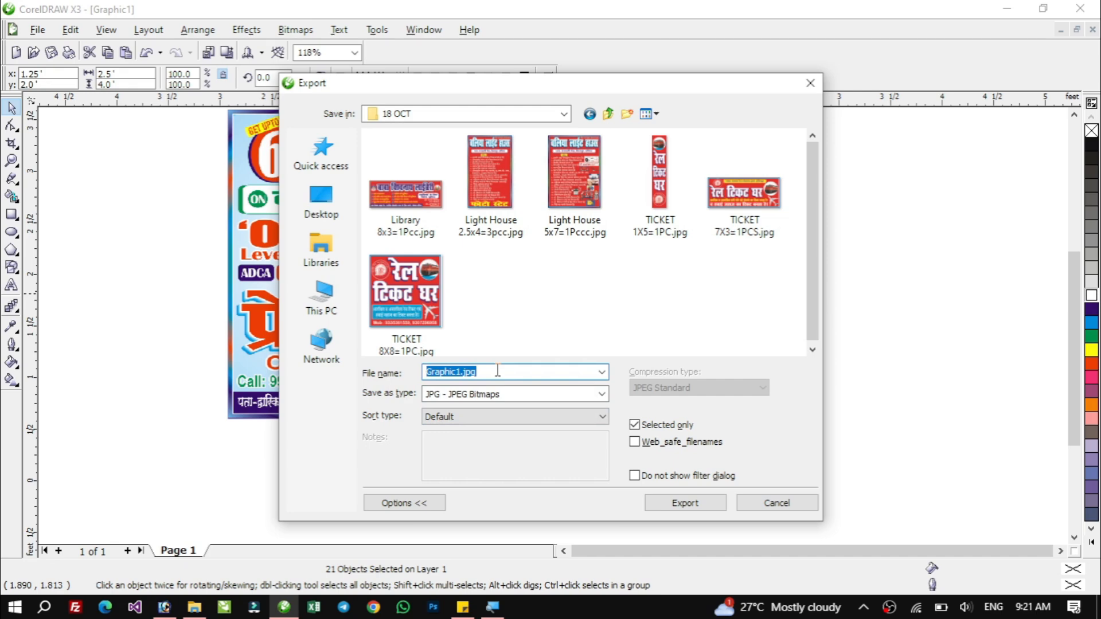
# Name the export file Precious 2.5x4=20Pcs.
pyautogui.write('Precious')
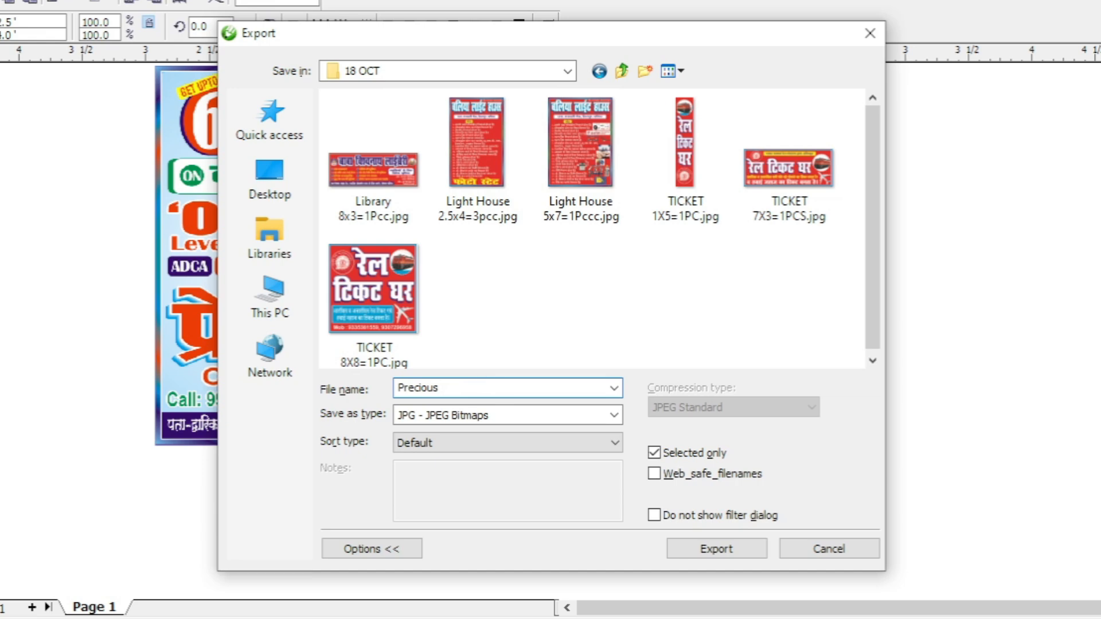
pyautogui.write('2.5x4=20Pcs')
pyautogui.doubleClick(435, 388)
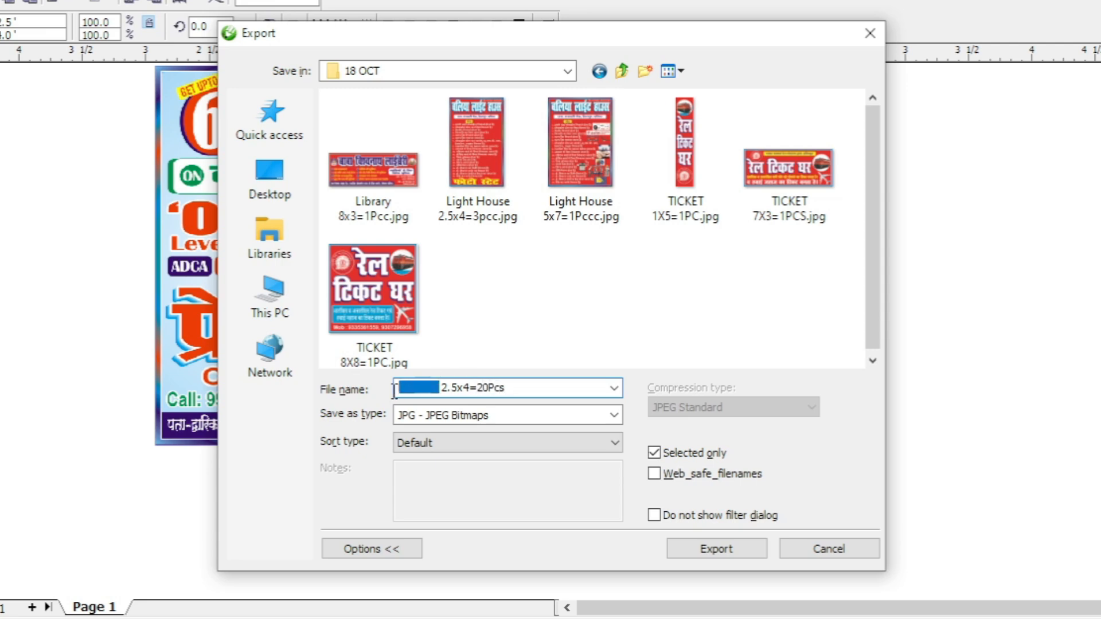
pyautogui.moveTo(442, 388); pyautogui.dragTo(470, 388)
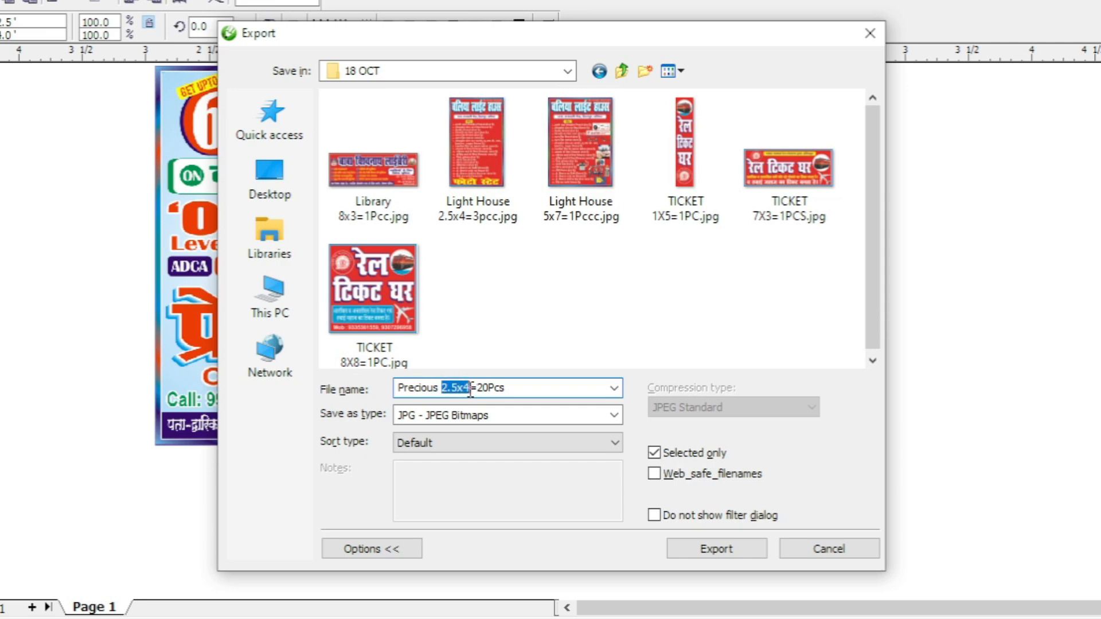
pyautogui.doubleClick(480, 387)
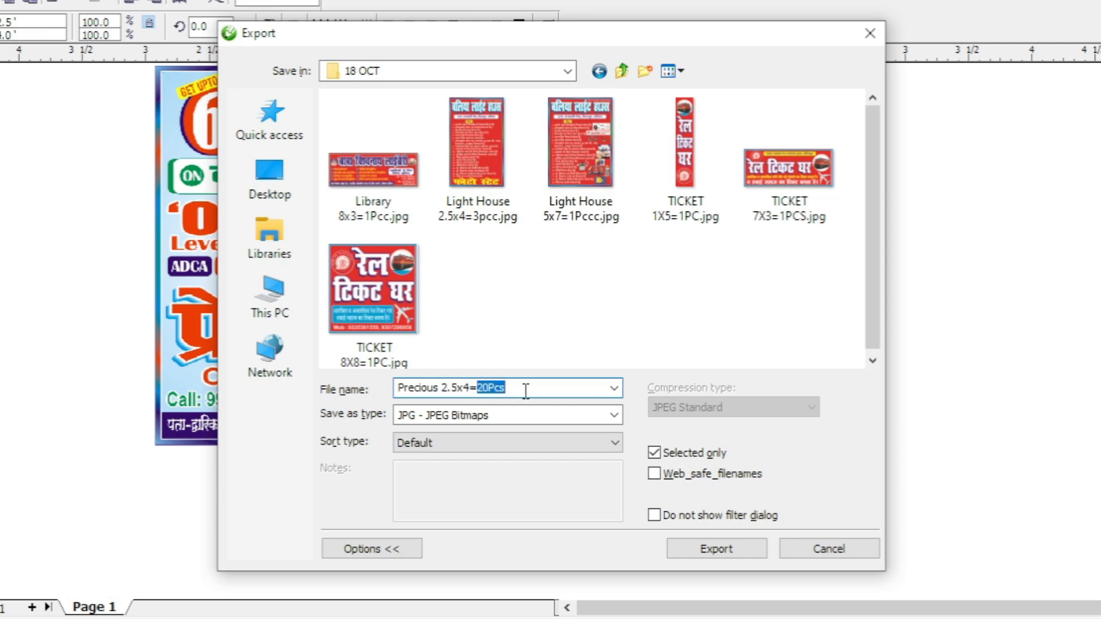
pyautogui.click(525, 390)
# Keep Selected only enabled and export the poster as a JPG.
pyautogui.click(688, 458)
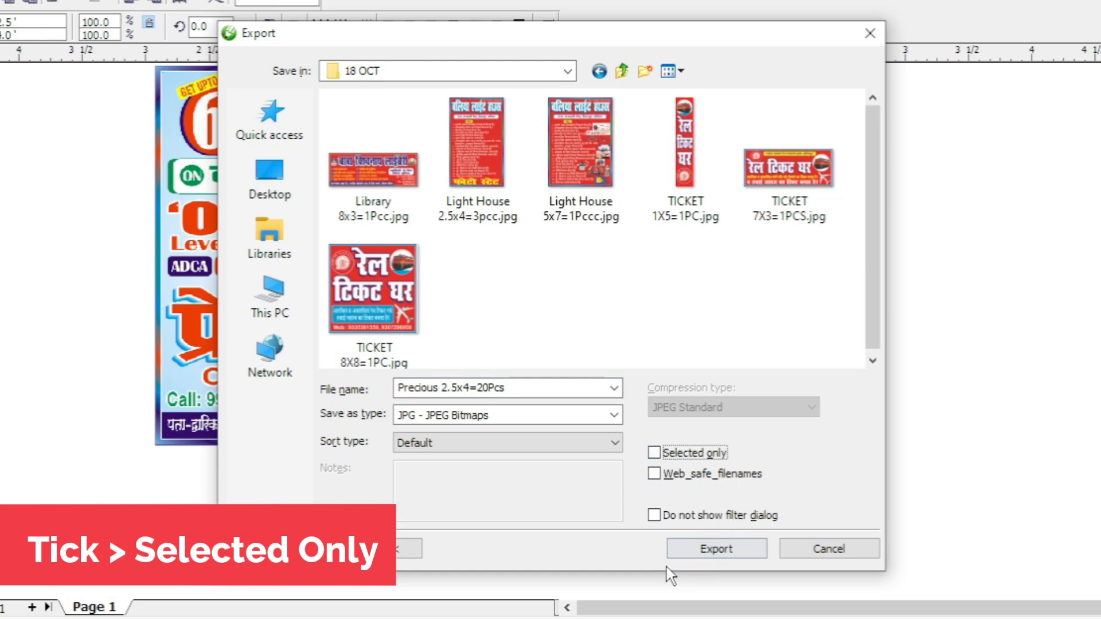
pyautogui.click(674, 462)
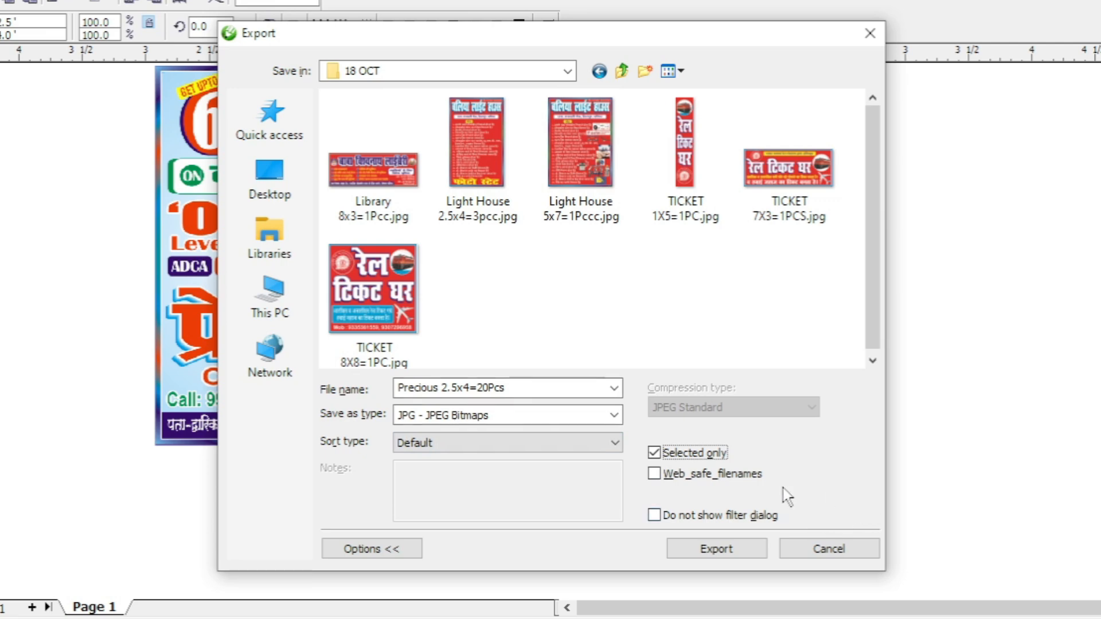
pyautogui.click(720, 551)
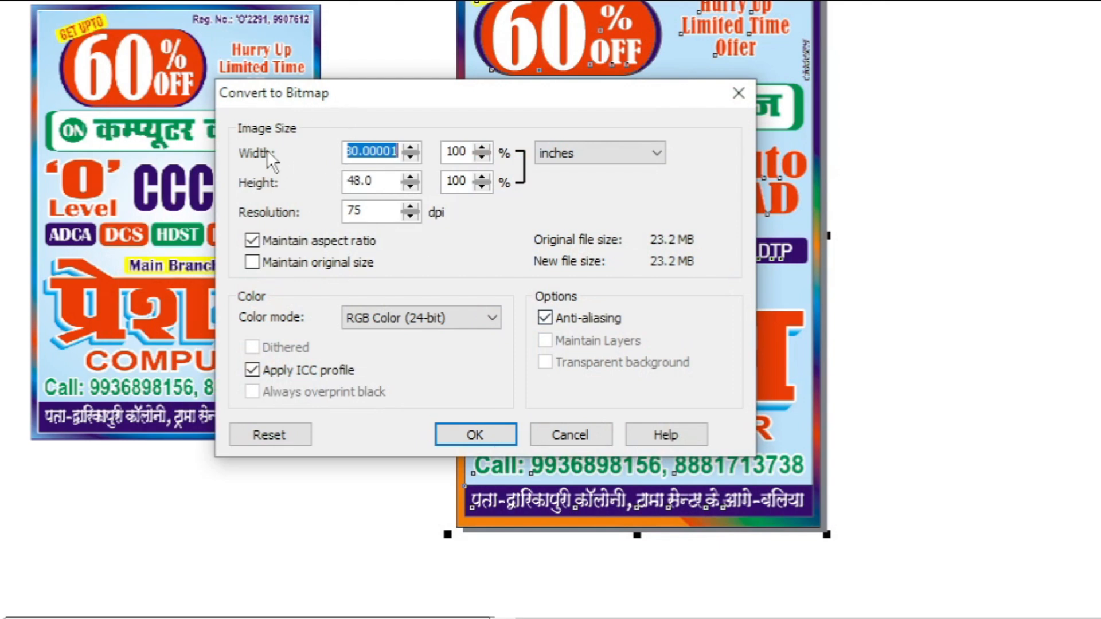
# Inspect the bitmap width, height and unit options in the conversion dialog.
pyautogui.moveTo(390, 151); pyautogui.dragTo(332, 151)
pyautogui.click(366, 153)
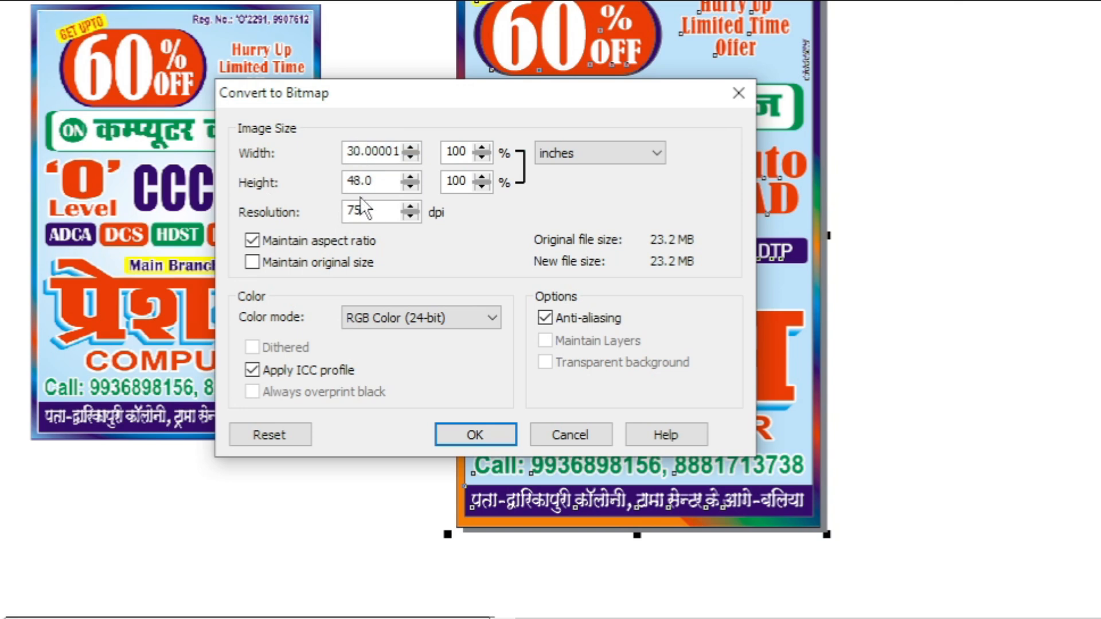
pyautogui.click(581, 150)
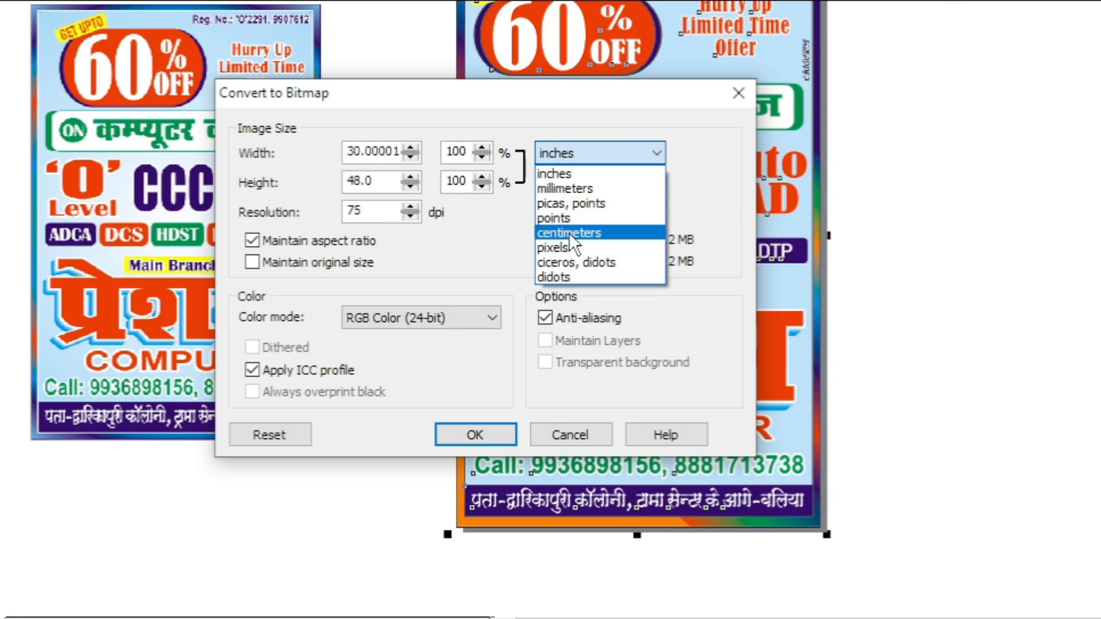
pyautogui.click(379, 156)
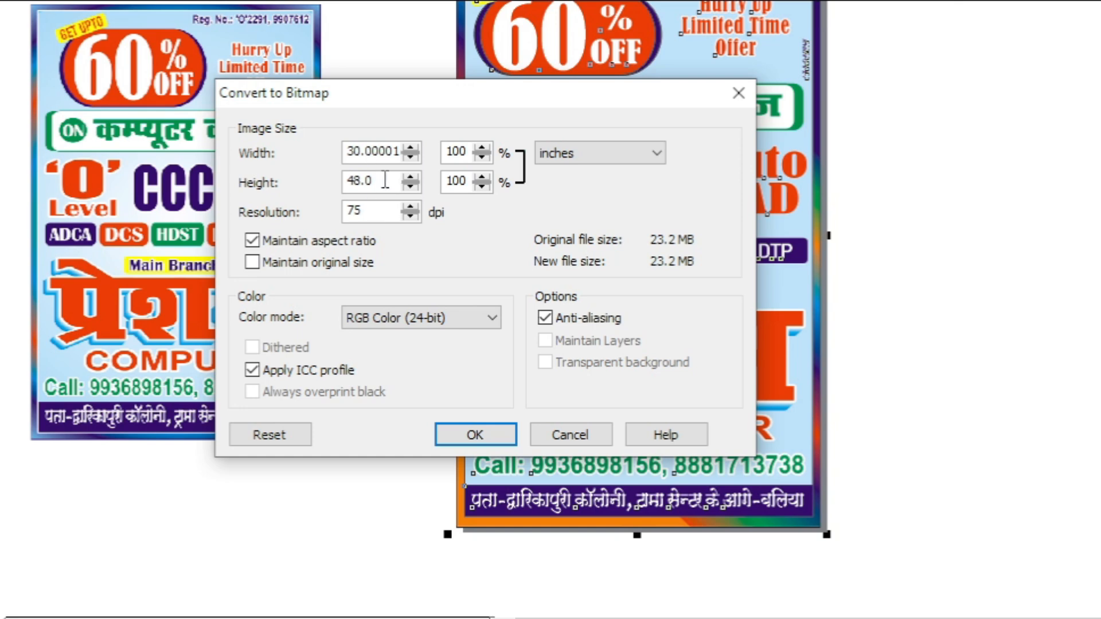
pyautogui.moveTo(383, 180); pyautogui.dragTo(328, 180)
pyautogui.click(376, 181)
pyautogui.moveTo(386, 154); pyautogui.dragTo(409, 153)
pyautogui.click(391, 156)
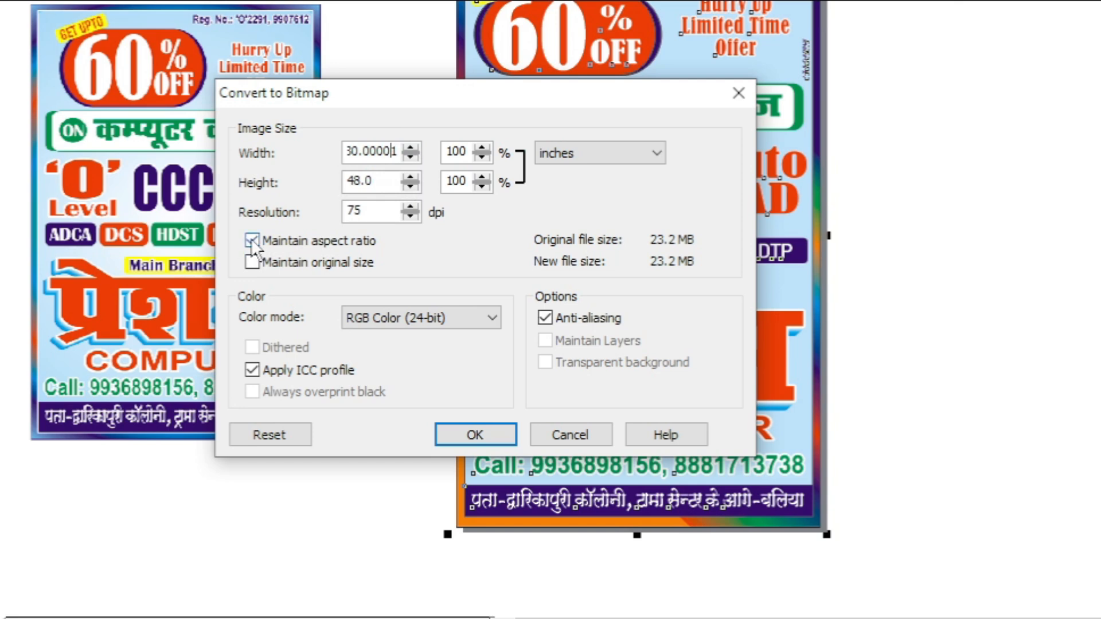
pyautogui.moveTo(401, 153); pyautogui.dragTo(314, 154)
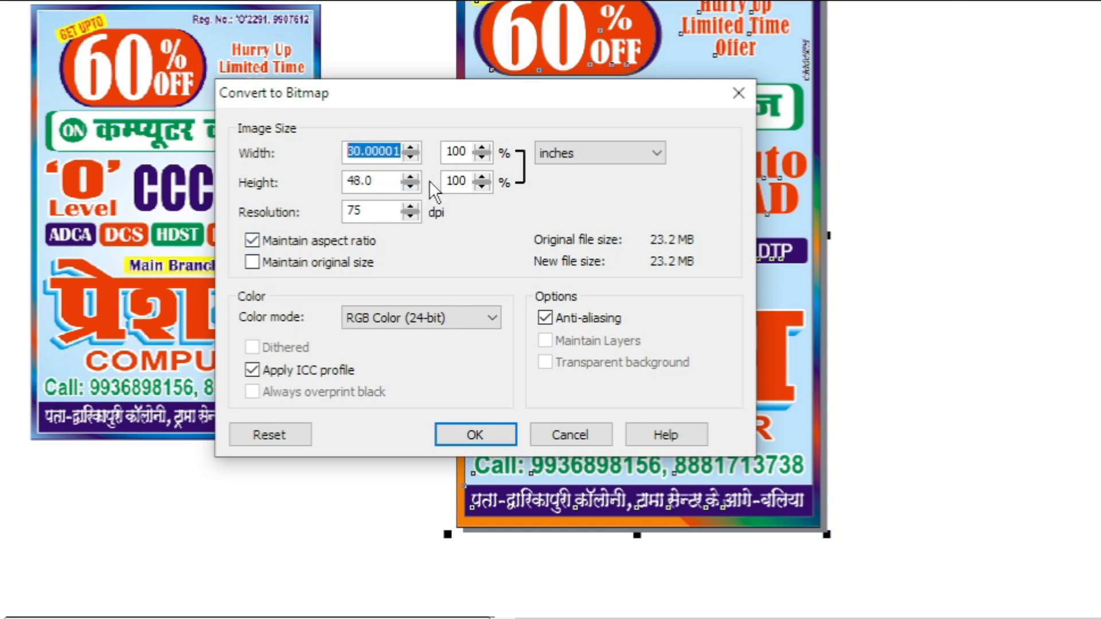
# Try entering width 30, height 48 and 60 inches with aspect ratio maintained.
pyautogui.write('30')
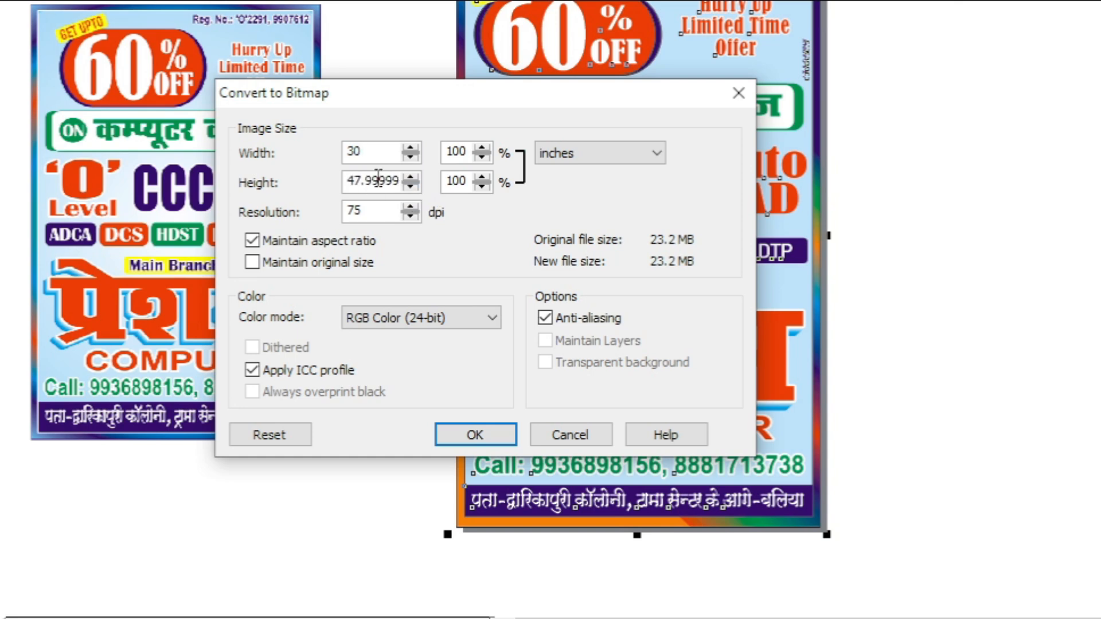
pyautogui.moveTo(396, 181); pyautogui.dragTo(320, 183)
pyautogui.write('48')
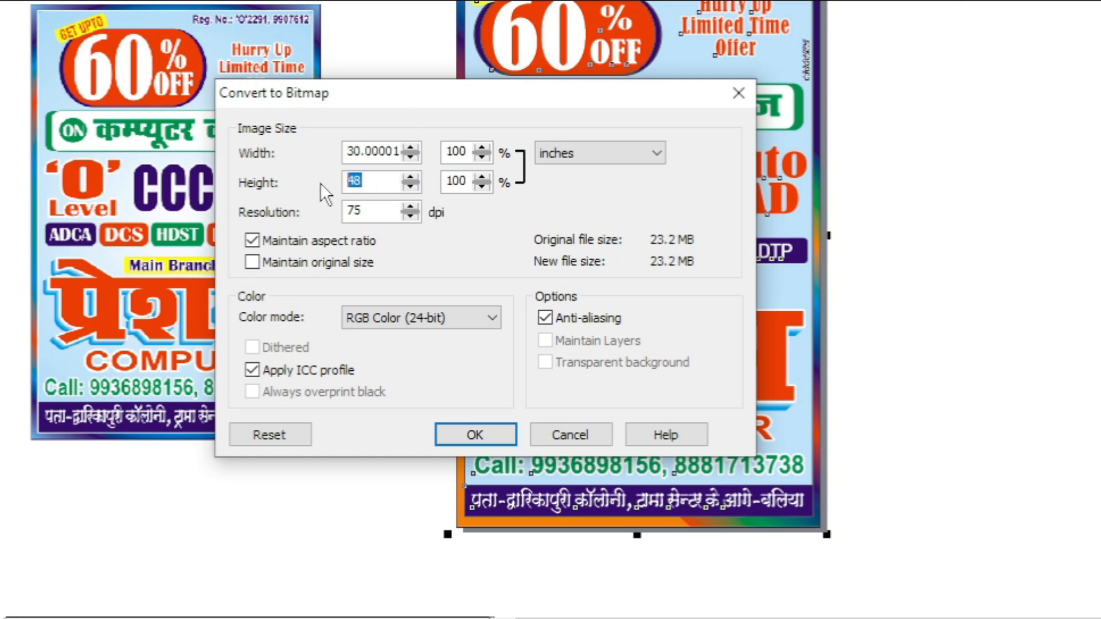
pyautogui.write('6')
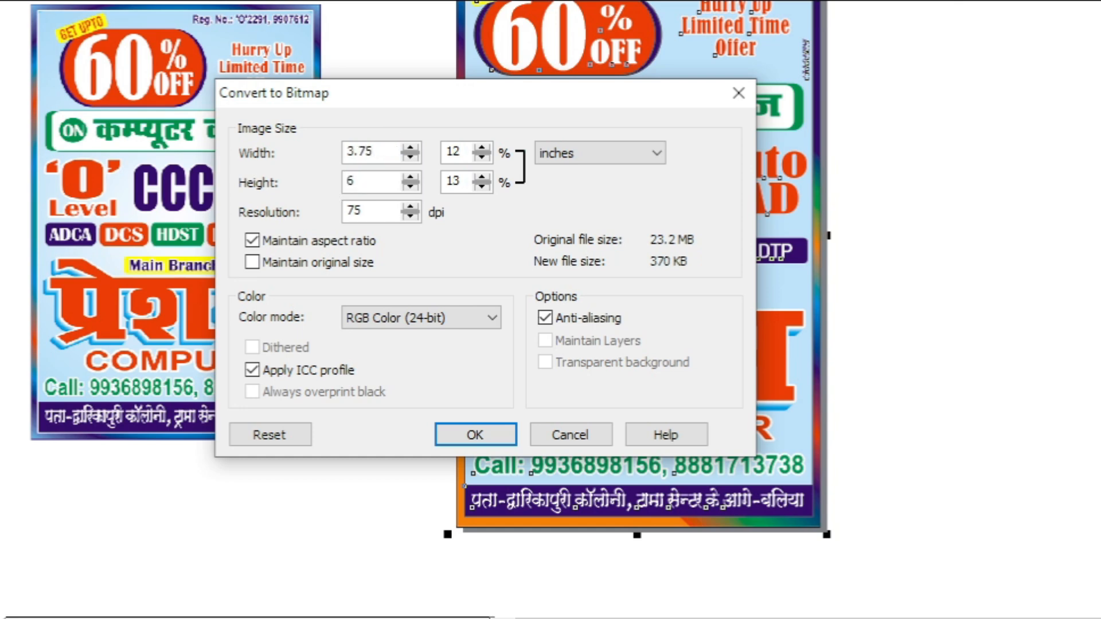
pyautogui.write('0')
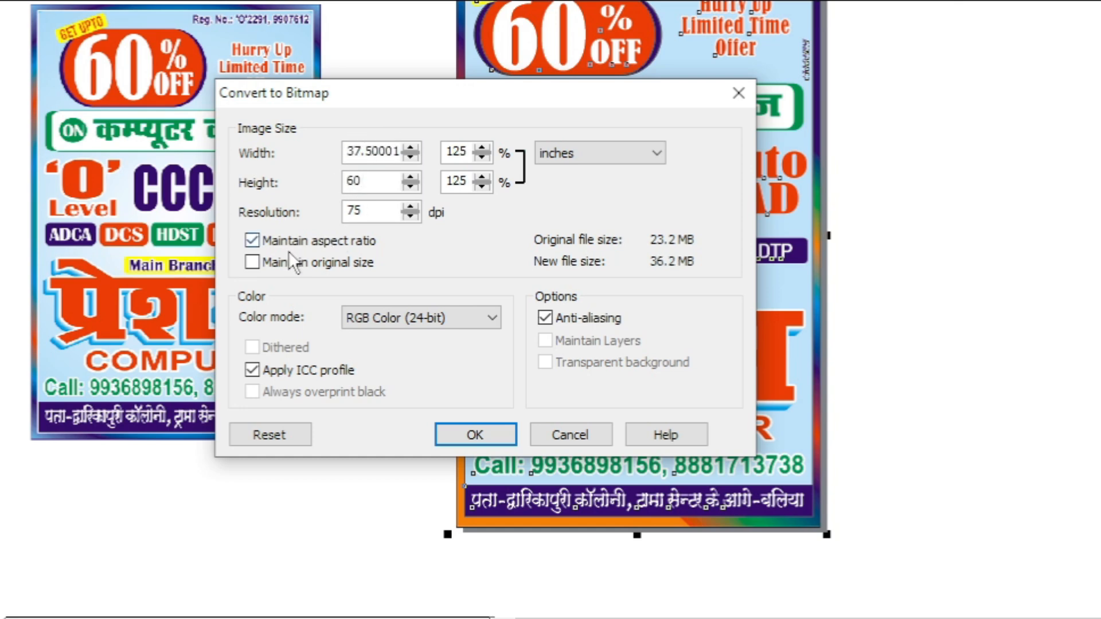
pyautogui.click(379, 158)
pyautogui.doubleClick(375, 147)
pyautogui.write('30')
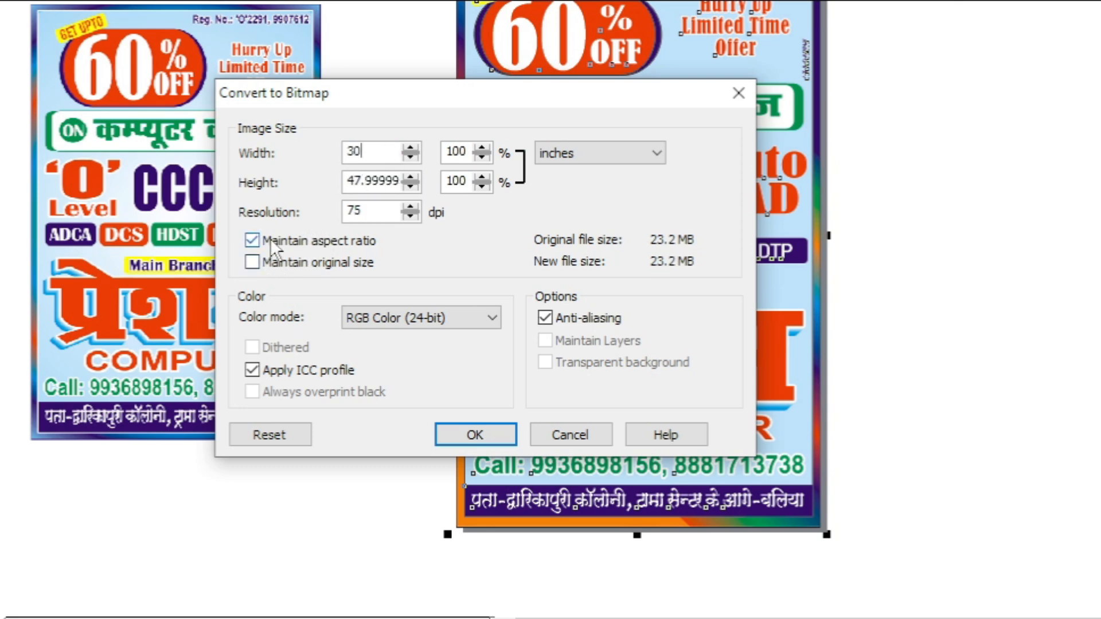
# Turn off Maintain aspect ratio and set the bitmap to 30 by 48 inches.
pyautogui.click(253, 241)
pyautogui.doubleClick(350, 181)
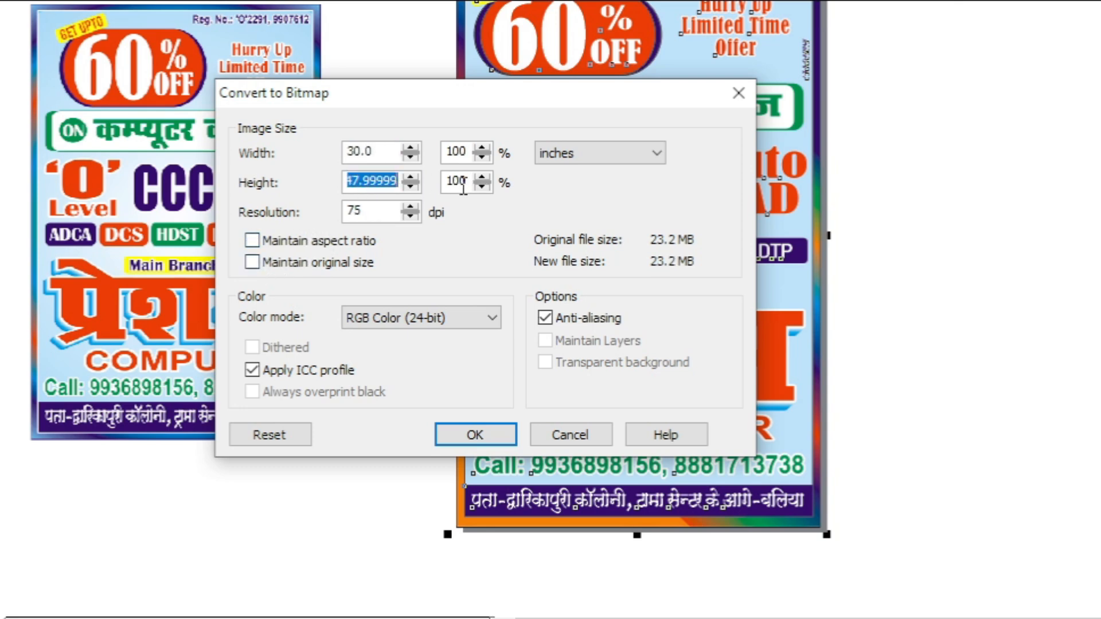
pyautogui.write('48')
pyautogui.doubleClick(390, 162)
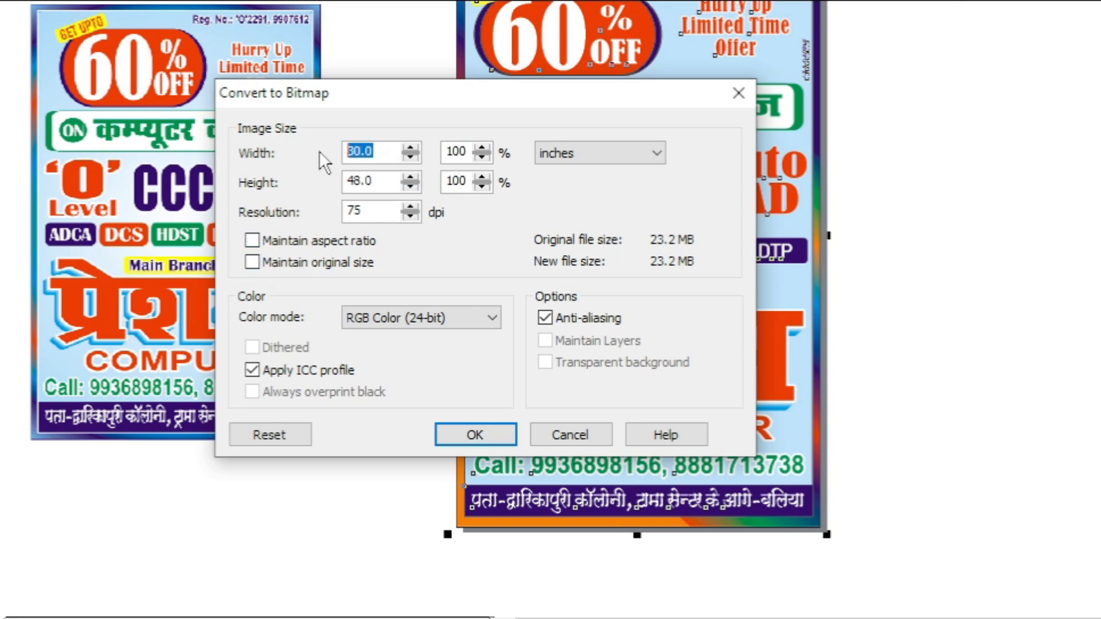
pyautogui.write('50')
pyautogui.click(380, 181)
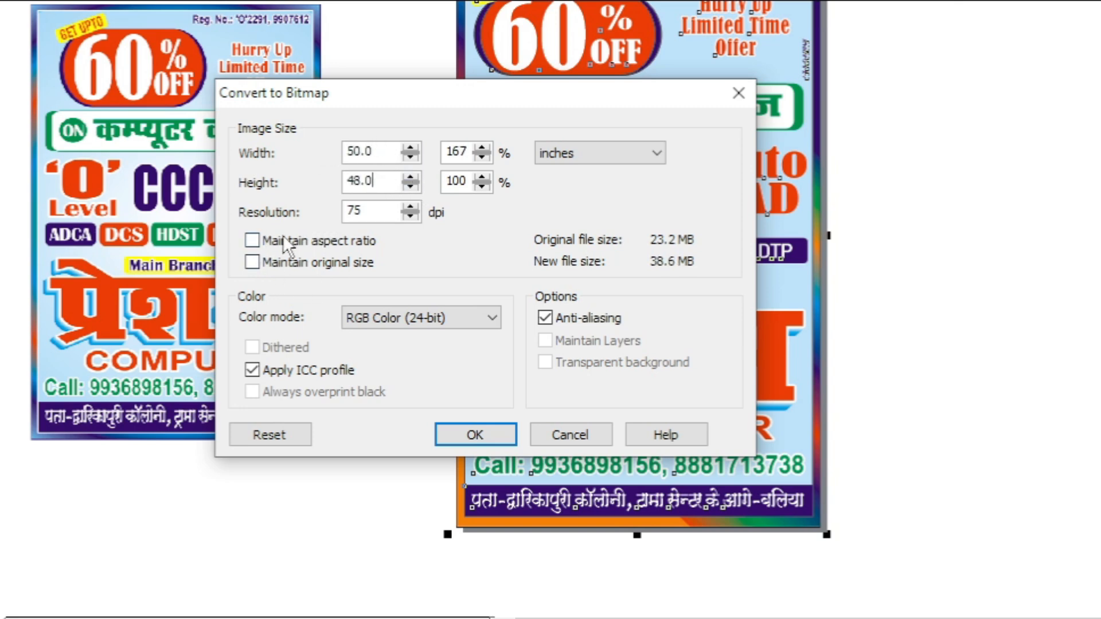
pyautogui.moveTo(381, 152); pyautogui.dragTo(310, 157)
pyautogui.write('30')
pyautogui.press('Tab')
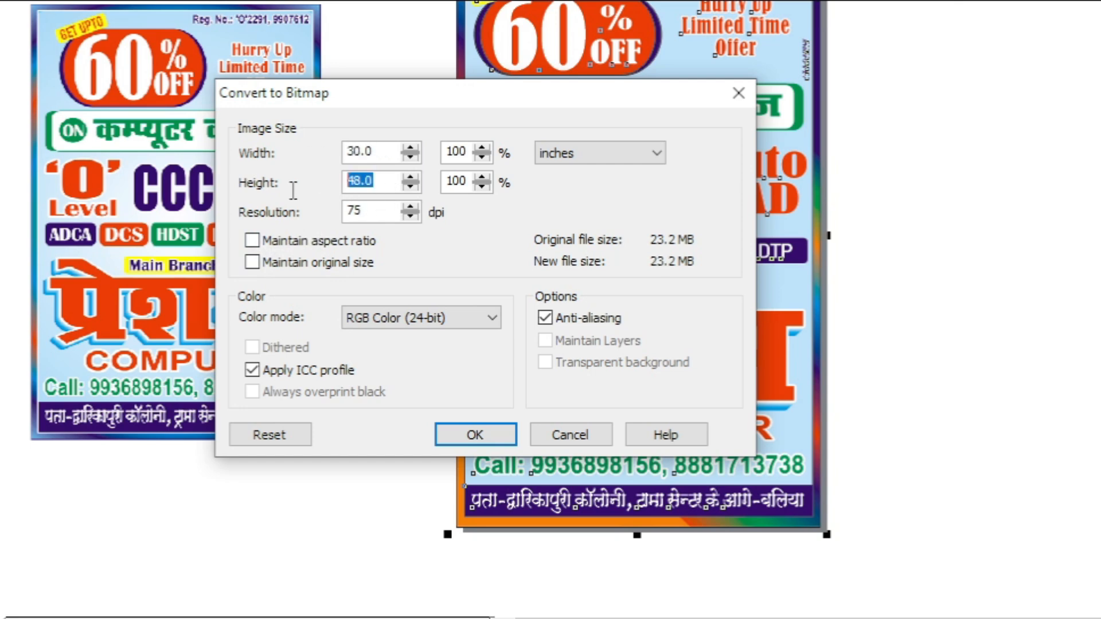
pyautogui.click(386, 180)
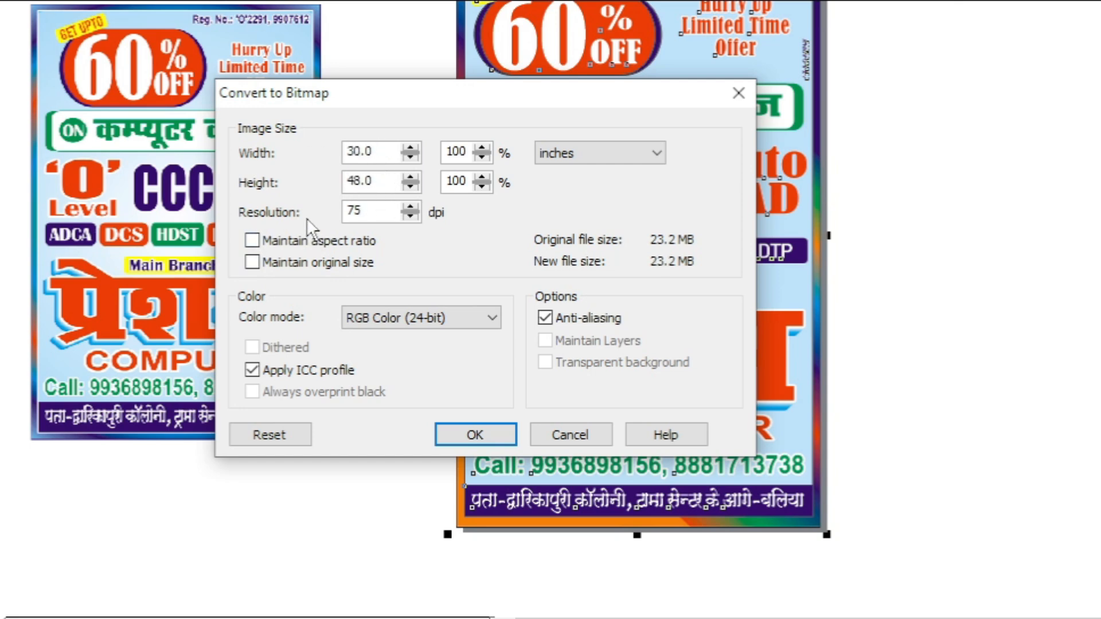
# Set the bitmap resolution to 300 dpi.
pyautogui.moveTo(381, 211); pyautogui.dragTo(315, 212)
pyautogui.write('72')
pyautogui.moveTo(382, 210); pyautogui.dragTo(299, 211)
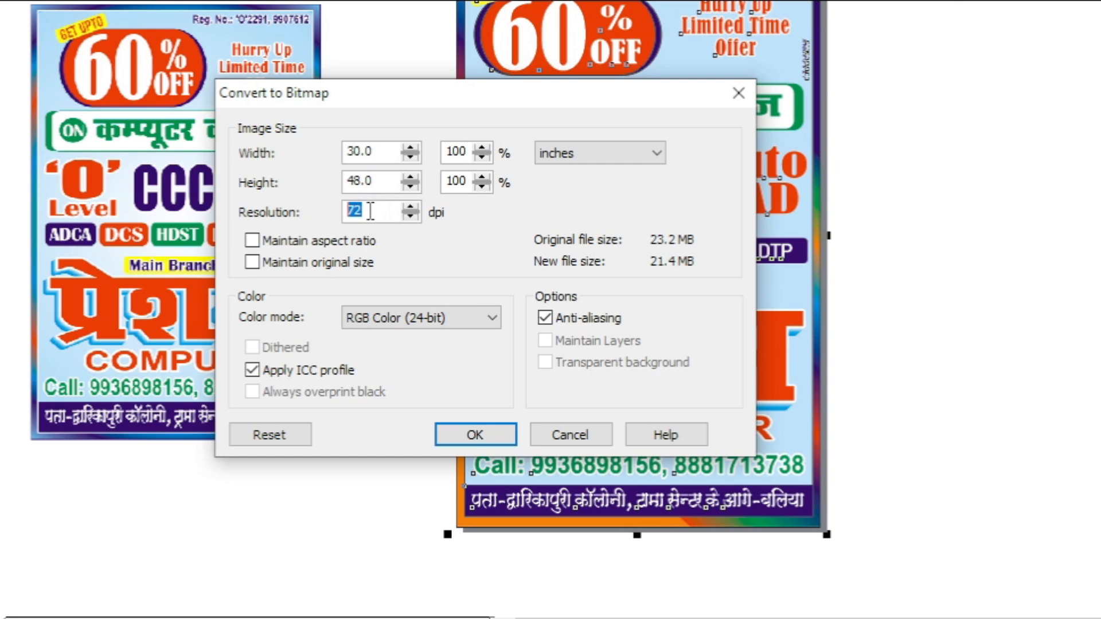
pyautogui.write('75')
pyautogui.moveTo(372, 211); pyautogui.dragTo(337, 212)
pyautogui.click(387, 210)
pyautogui.moveTo(386, 213); pyautogui.dragTo(268, 212)
pyautogui.write('300')
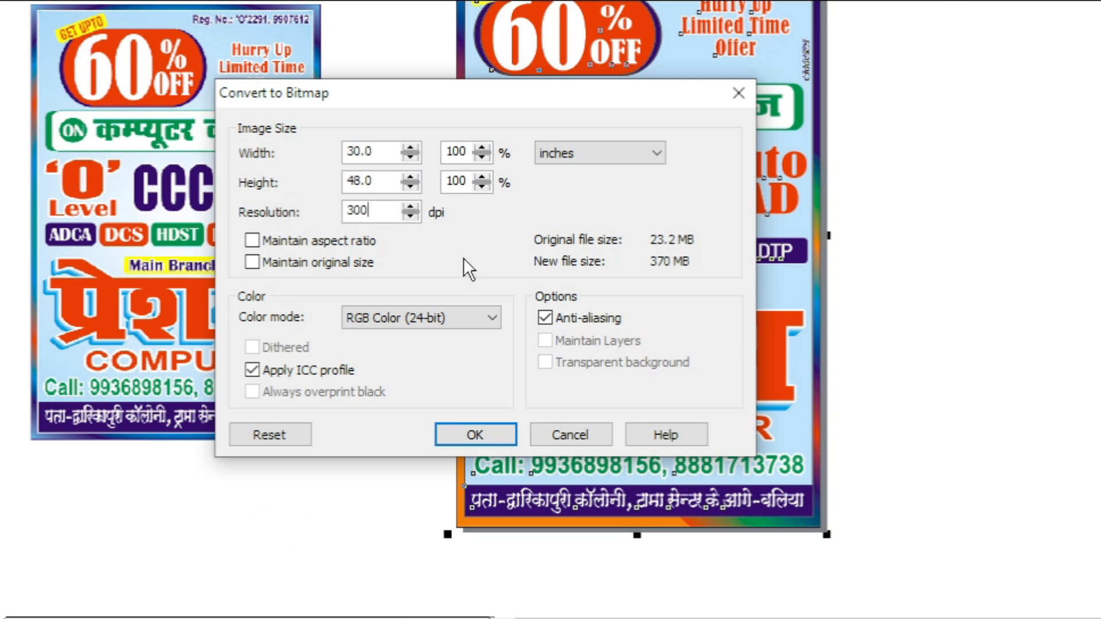
# Try setting the bitmap width to 2.1 and height to 3.1 inches.
pyautogui.moveTo(379, 164); pyautogui.dragTo(343, 168)
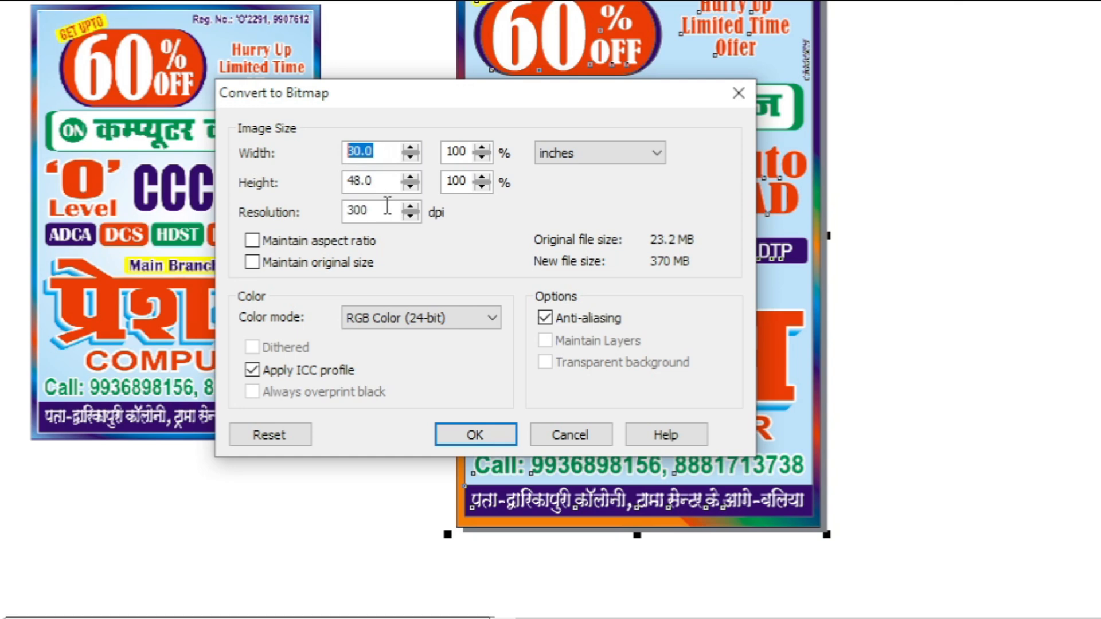
pyautogui.write('2.2')
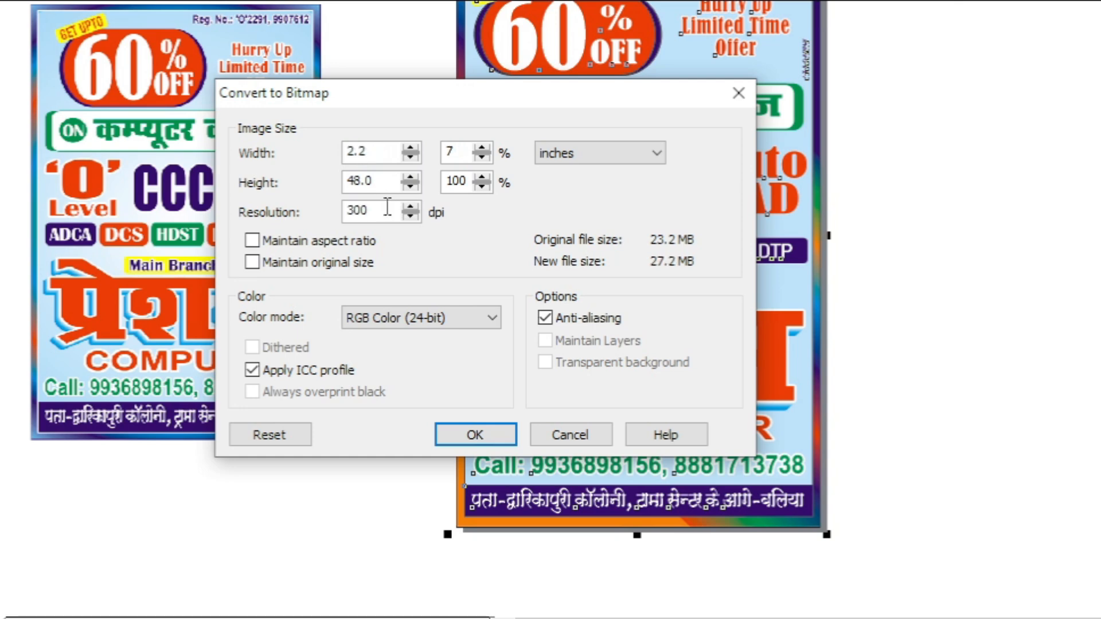
pyautogui.press('BackSpace')
pyautogui.write('1')
pyautogui.press('Tab')
pyautogui.press('Tab')
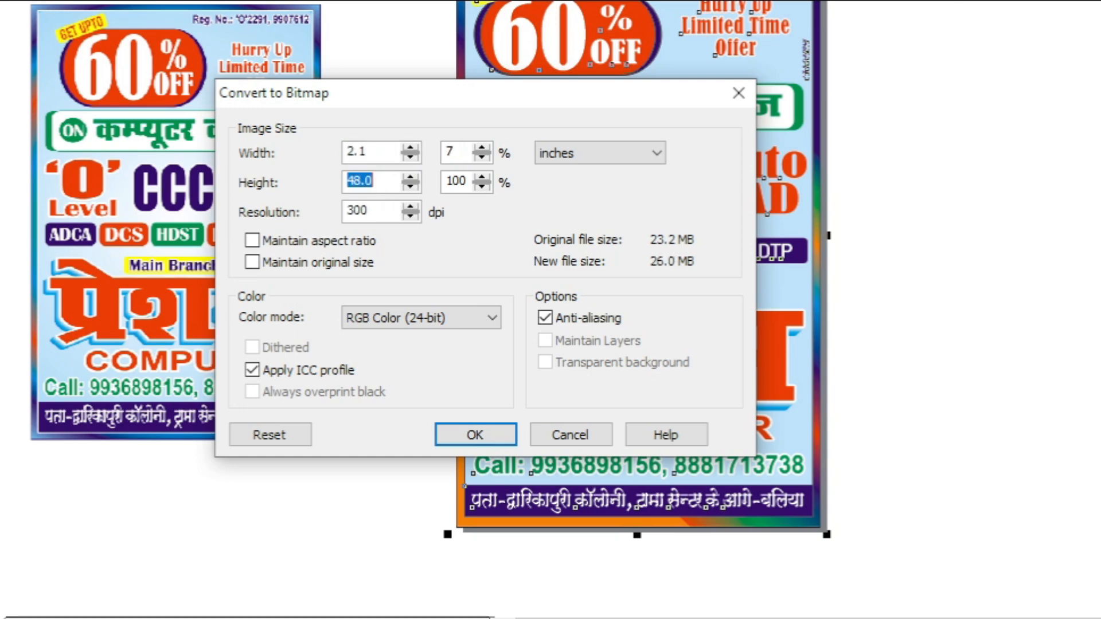
pyautogui.write('3.1')
pyautogui.press('Tab')
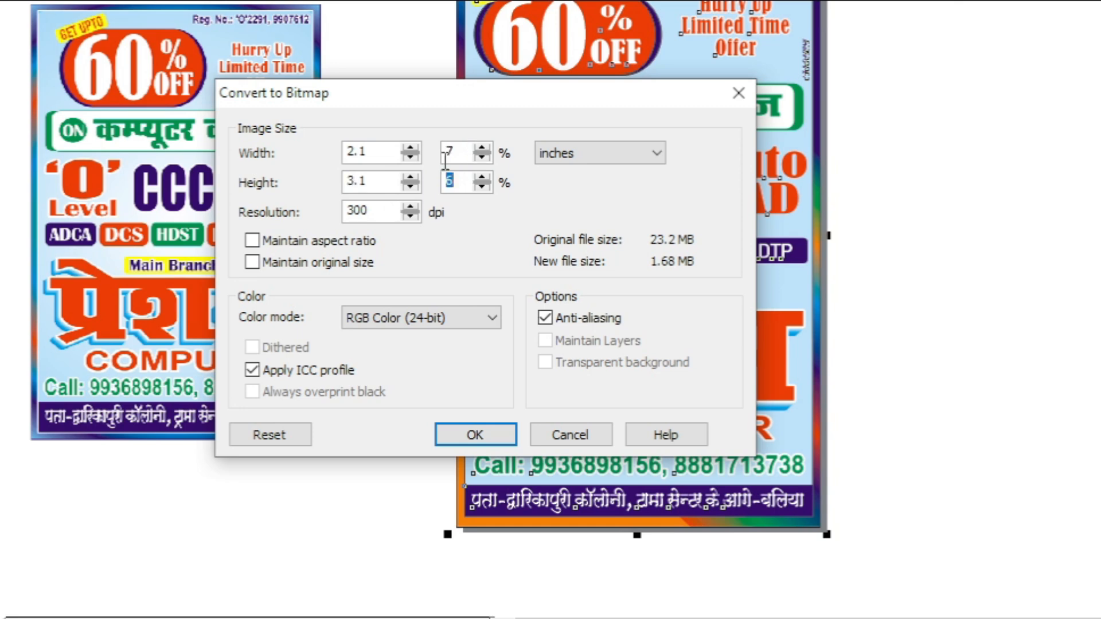
# Set the bitmap resolution to 75 dpi.
pyautogui.moveTo(387, 154); pyautogui.dragTo(345, 212)
pyautogui.click(370, 212)
pyautogui.moveTo(376, 151); pyautogui.dragTo(313, 161)
pyautogui.click(354, 180)
pyautogui.click(376, 152)
pyautogui.moveTo(390, 213); pyautogui.dragTo(347, 213)
pyautogui.write('75')
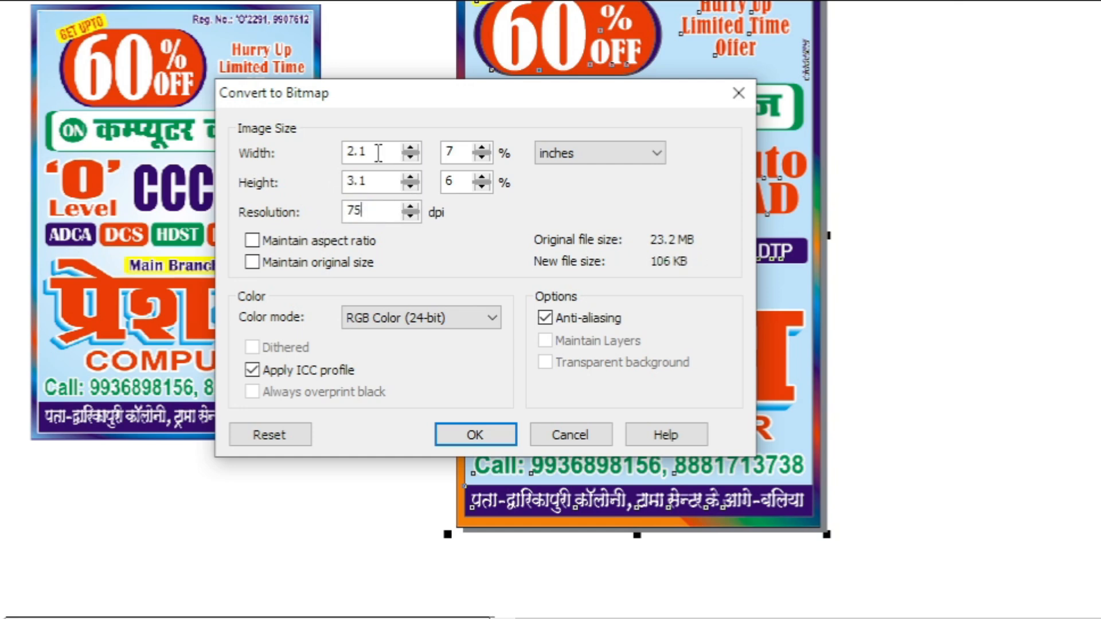
# Set the bitmap width back to 30.0 and height to 48 inches.
pyautogui.moveTo(379, 152); pyautogui.dragTo(291, 166)
pyautogui.write('30.0')
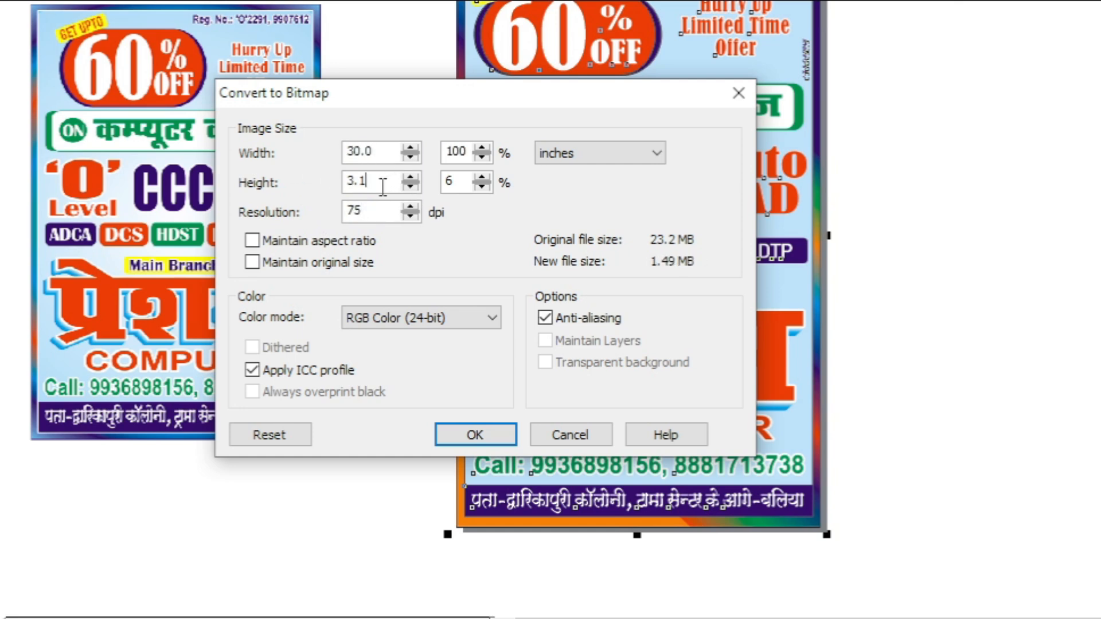
pyautogui.moveTo(381, 184); pyautogui.dragTo(320, 196)
pyautogui.write('48')
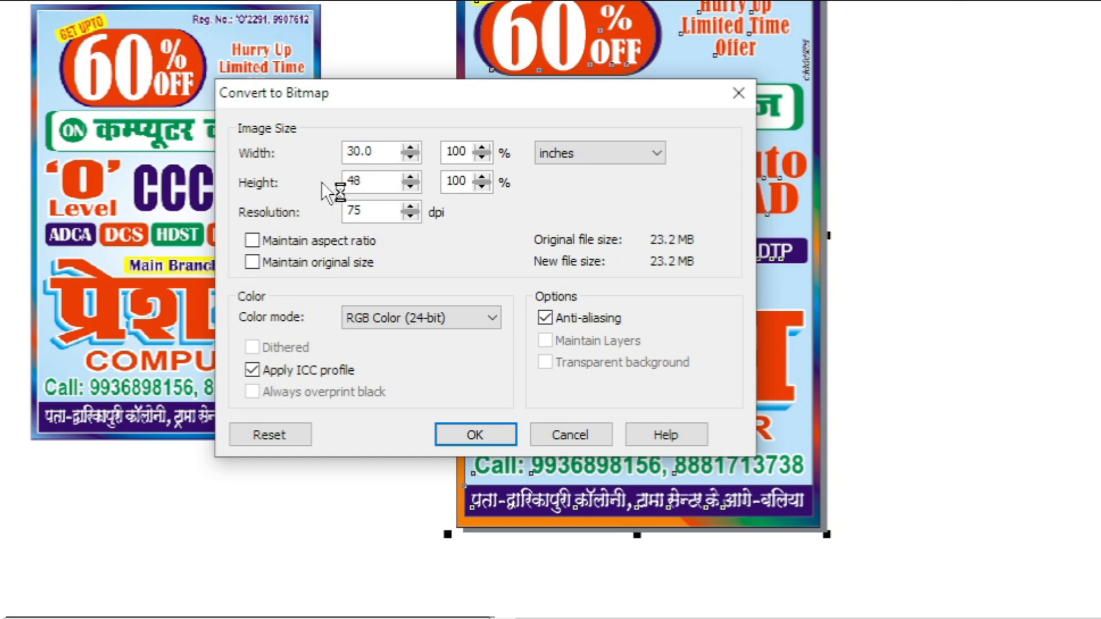
pyautogui.doubleClick(390, 150)
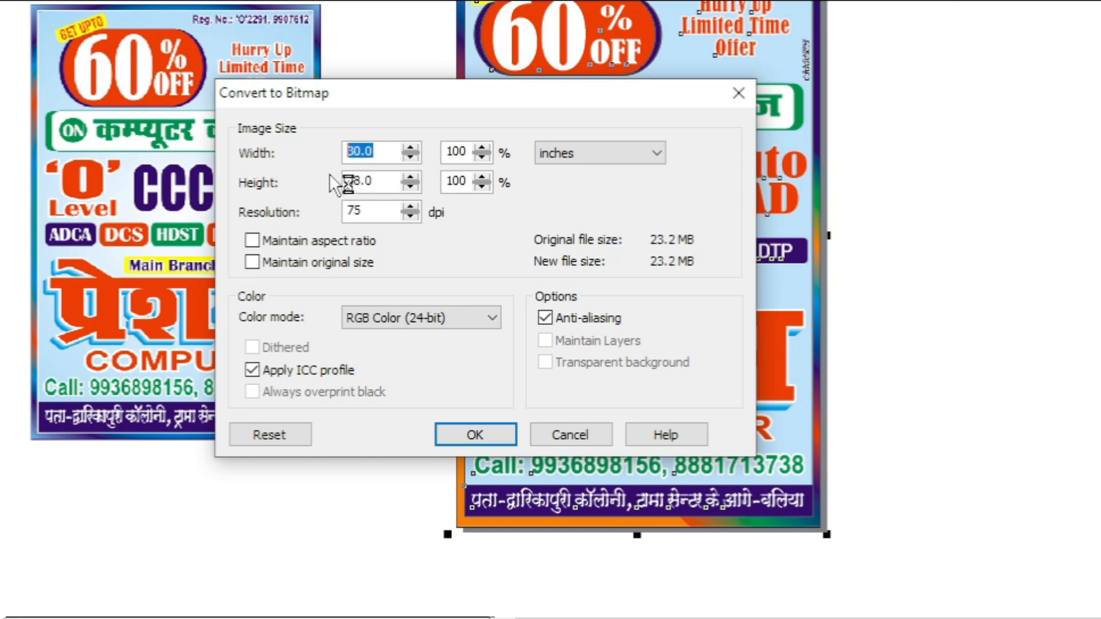
# Switch the colour mode between CMYK Color (32-bit) and RGB Color (24-bit).
pyautogui.moveTo(376, 210); pyautogui.dragTo(337, 213)
pyautogui.click(373, 214)
pyautogui.click(426, 315)
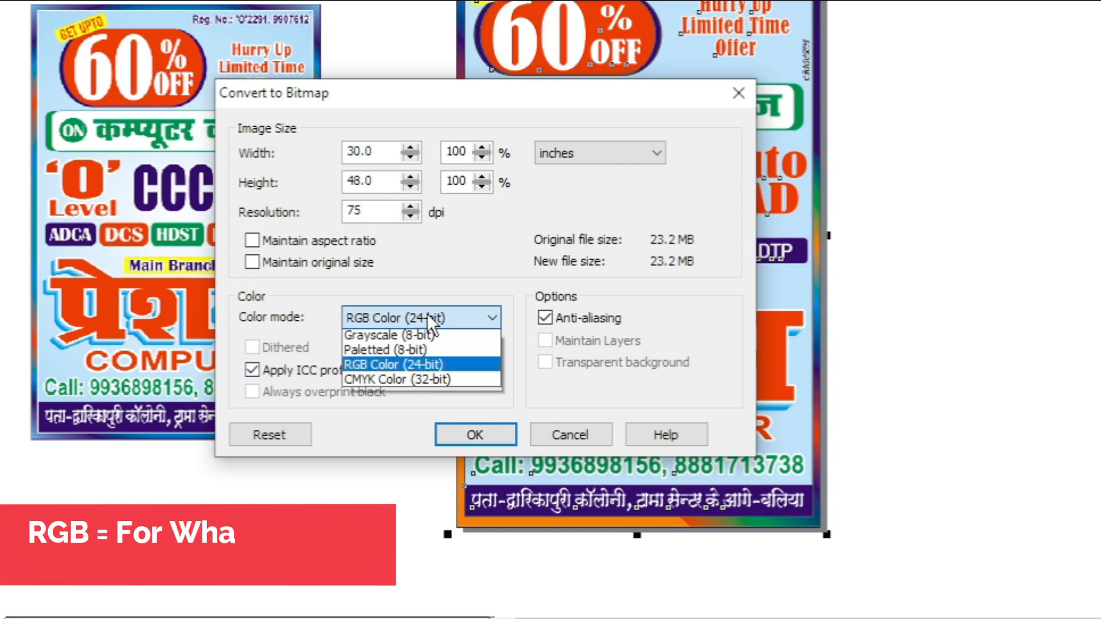
pyautogui.click(379, 383)
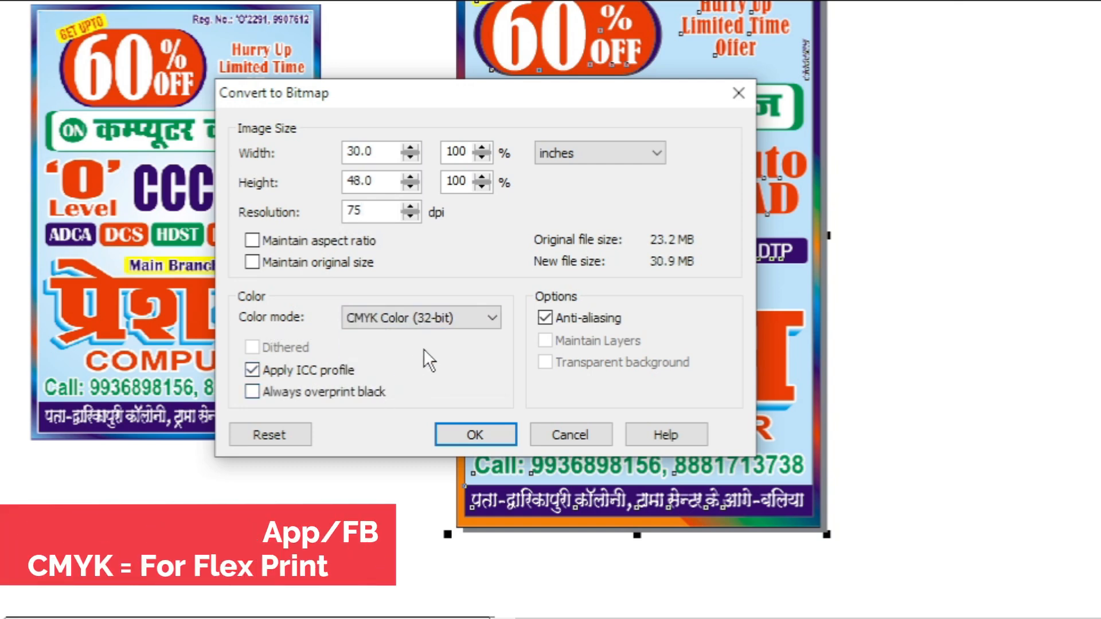
pyautogui.click(414, 320)
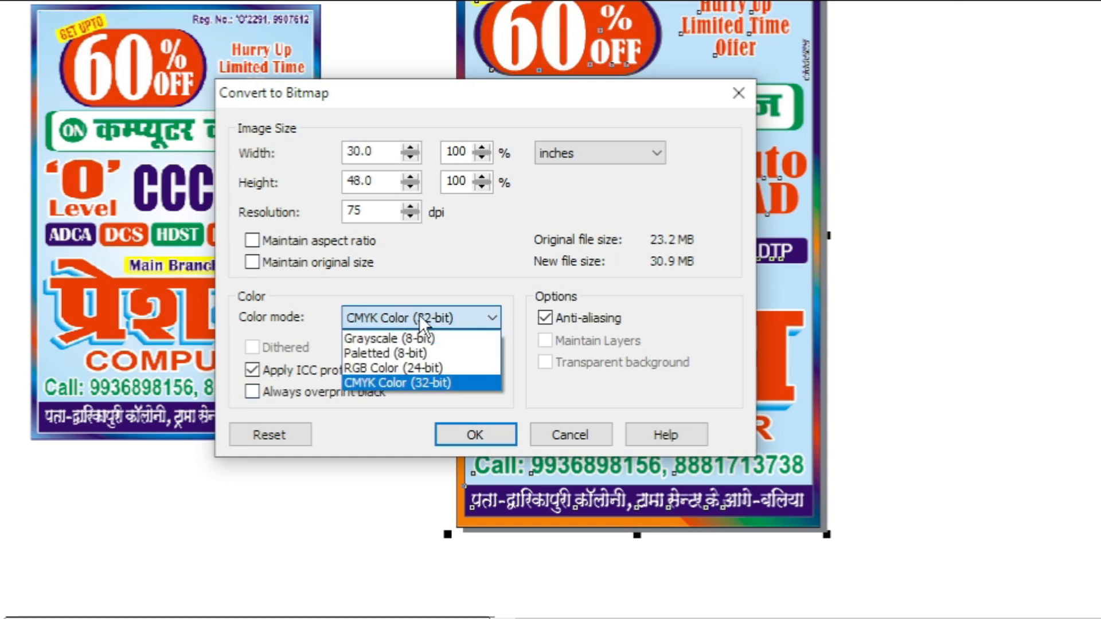
pyautogui.click(359, 383)
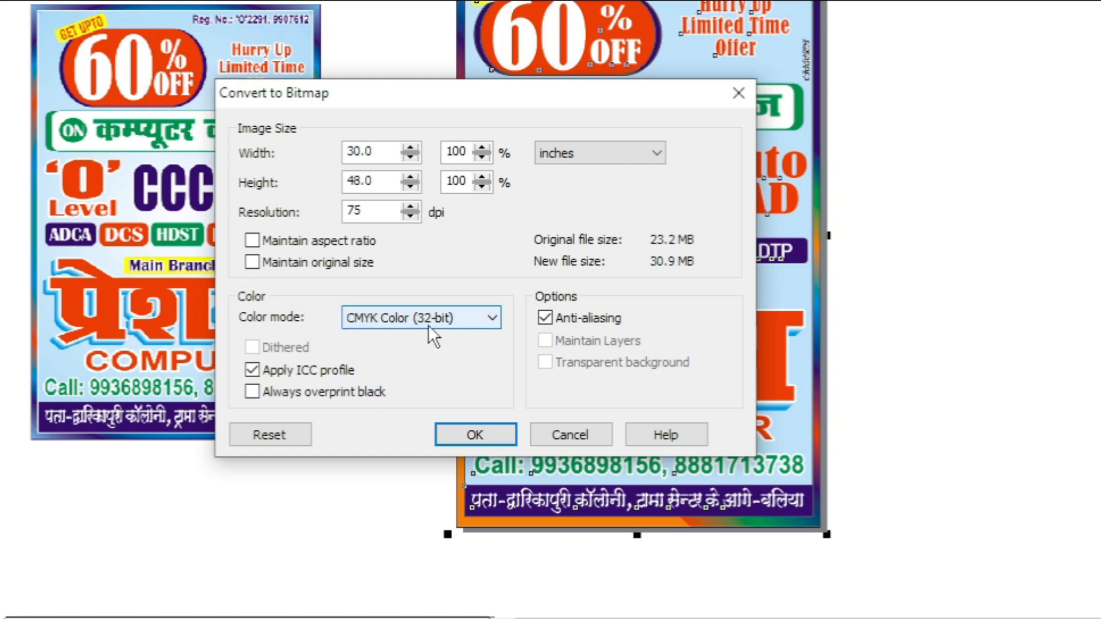
pyautogui.click(386, 319)
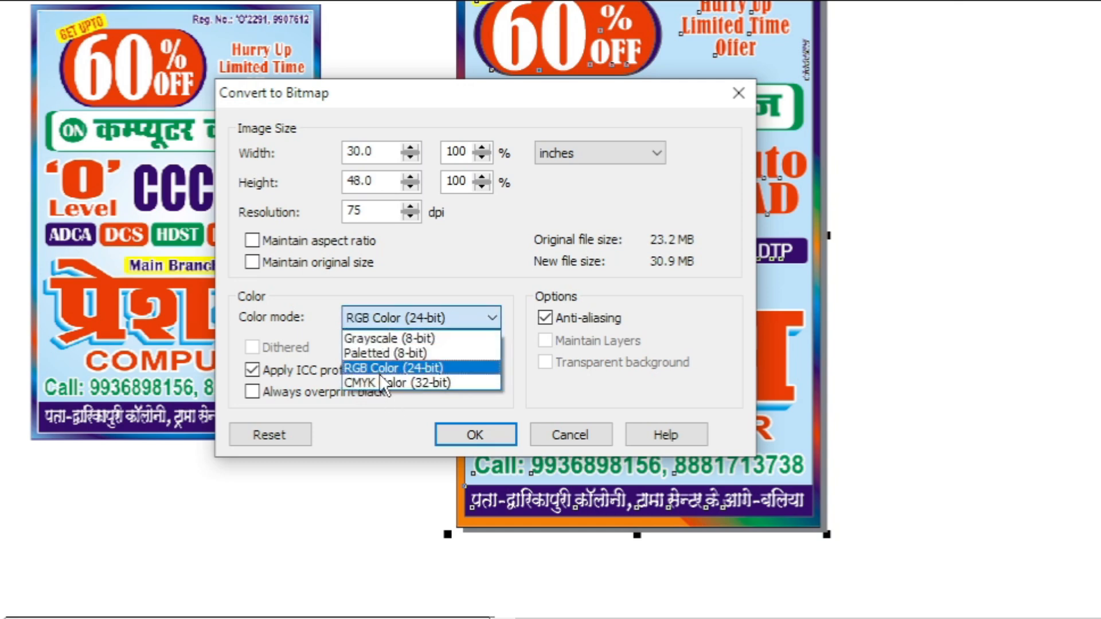
pyautogui.click(379, 373)
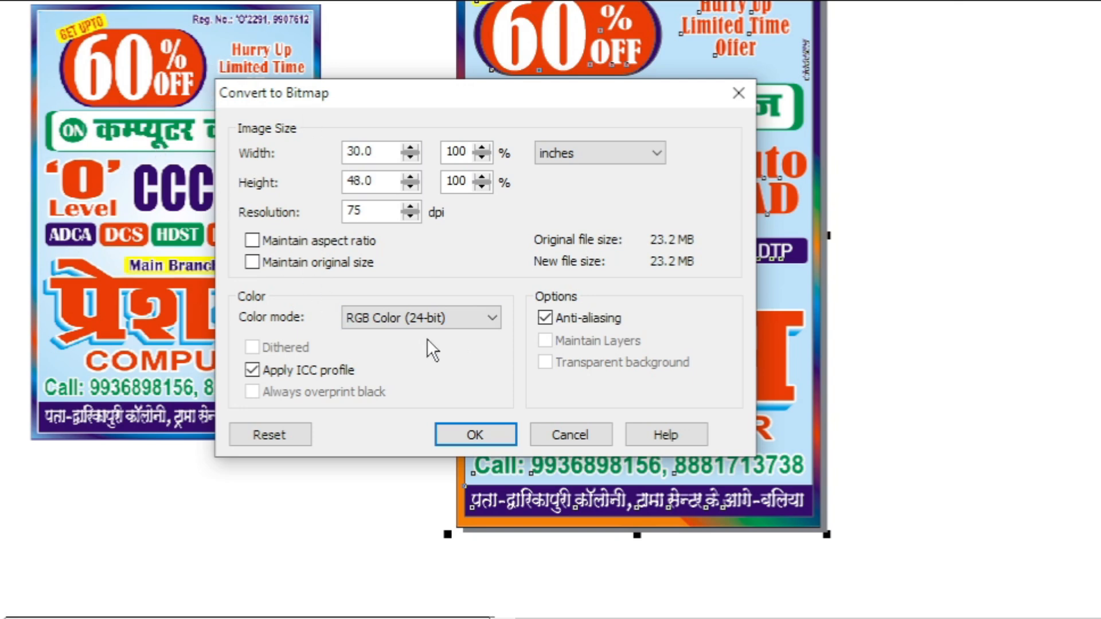
# Set the colour mode to CMYK Color (32-bit) and finish the JPEG export with default compression settings.
pyautogui.click(427, 319)
pyautogui.click(368, 379)
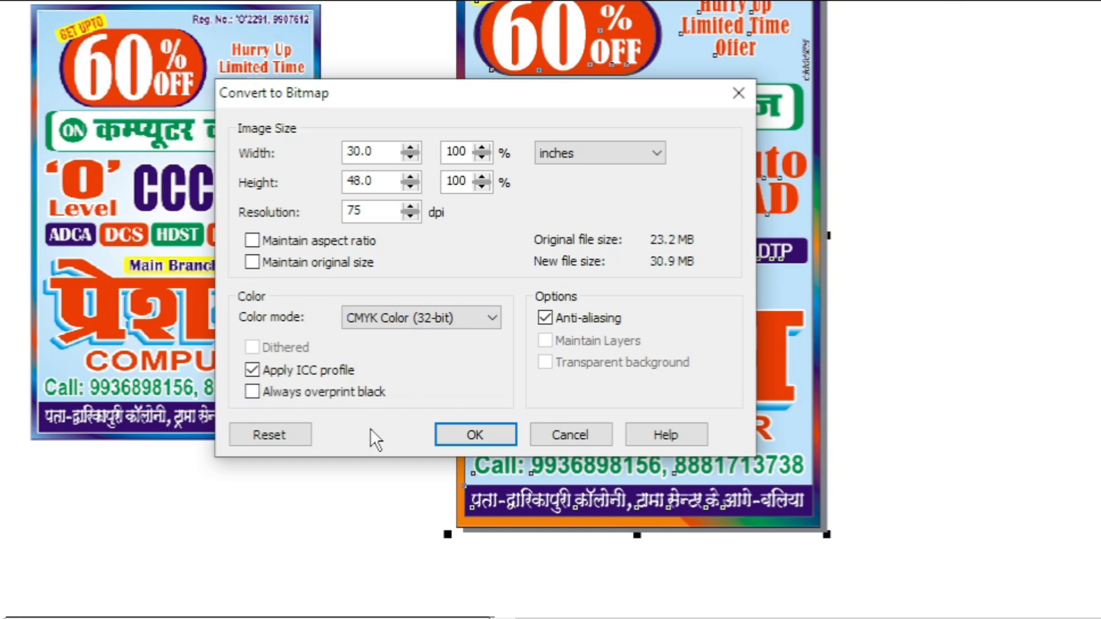
pyautogui.click(421, 320)
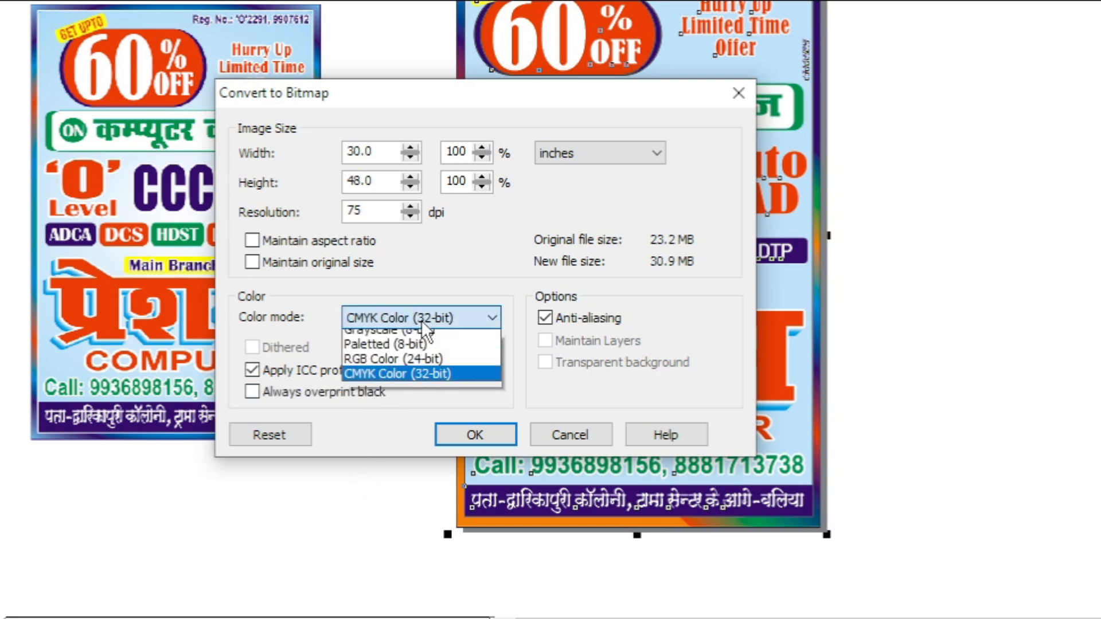
pyautogui.click(435, 383)
pyautogui.click(484, 432)
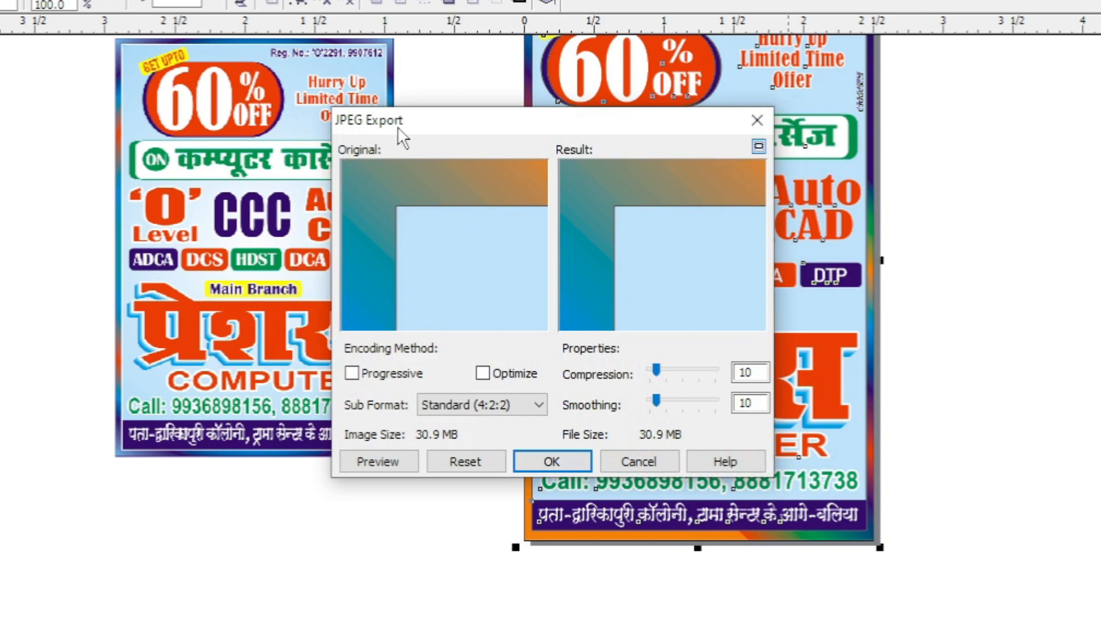
pyautogui.click(550, 462)
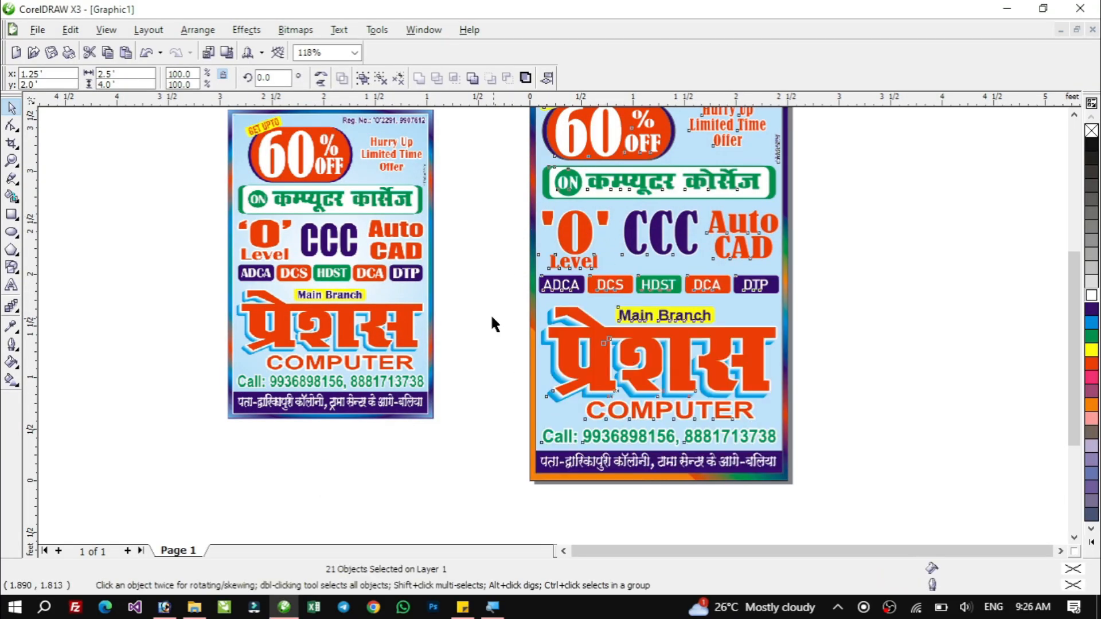
# Save the drawing as Precious Banner 2.5x4=20pc in CDR format in the Job Work 2016 folder.
pyautogui.click(501, 312)
pyautogui.press('F4')
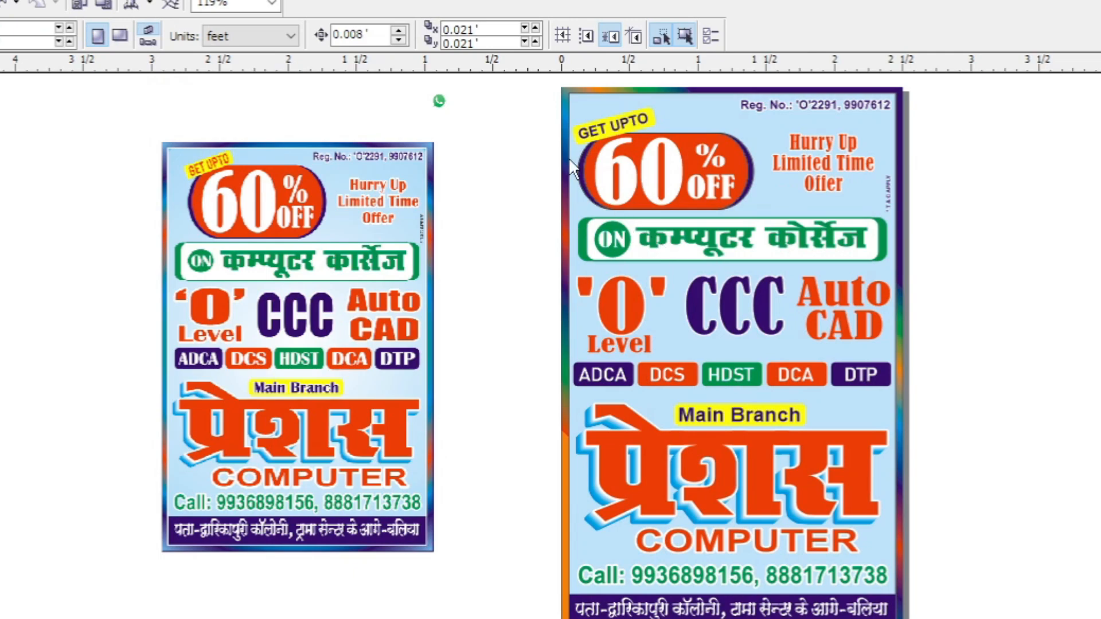
pyautogui.hotkey('ctrl', 's')
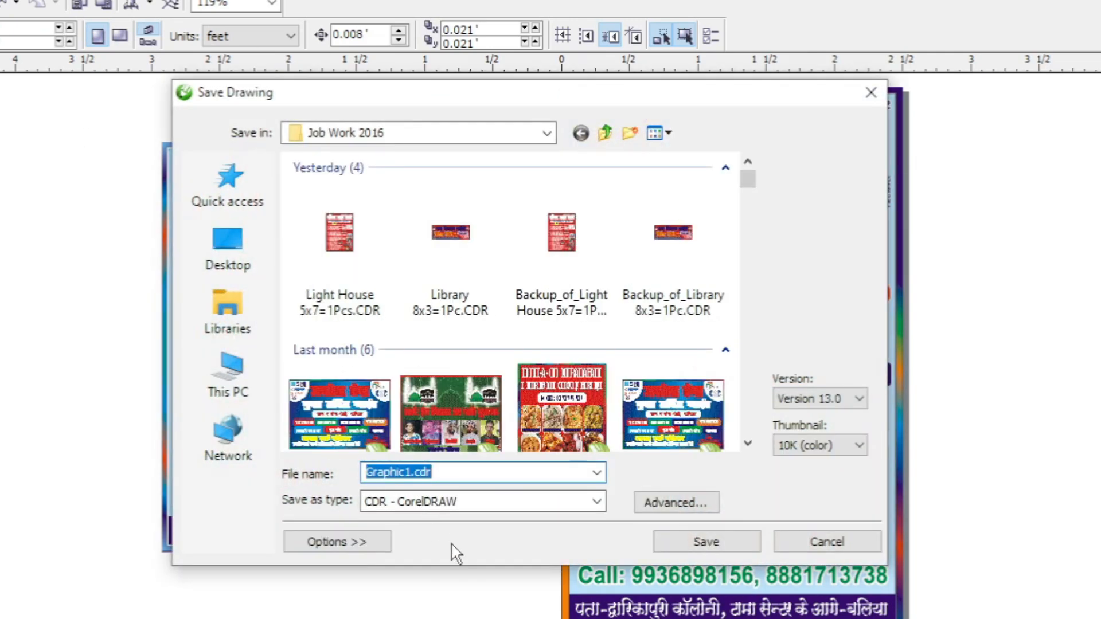
pyautogui.write('PC')
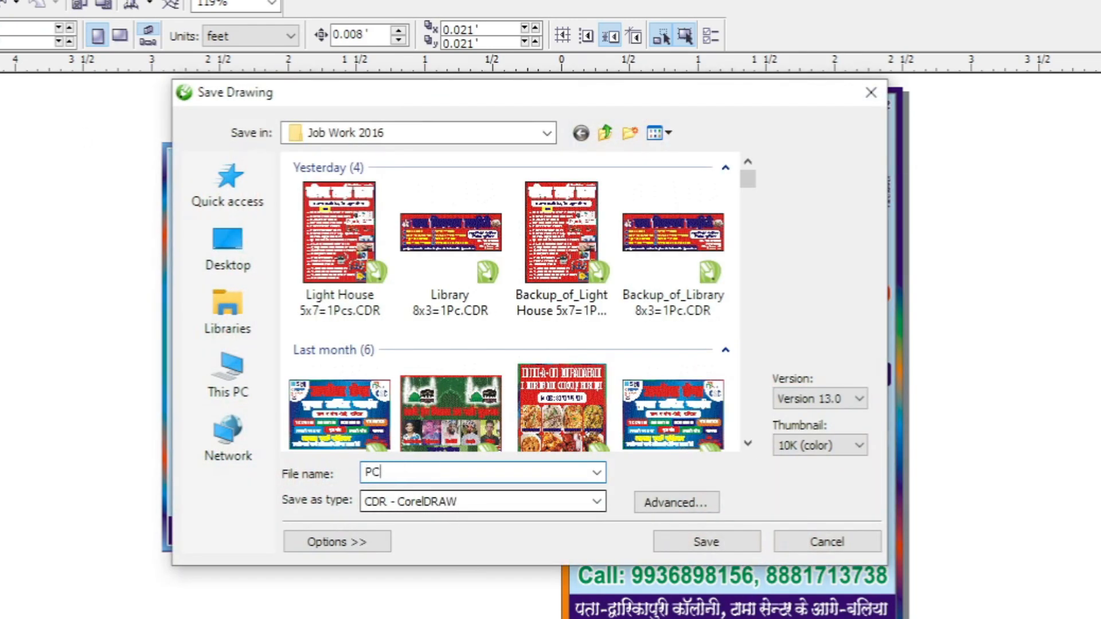
pyautogui.write('ecius')
pyautogui.press('BackSpace')
pyautogui.press('BackSpace')
pyautogui.press('BackSpace')
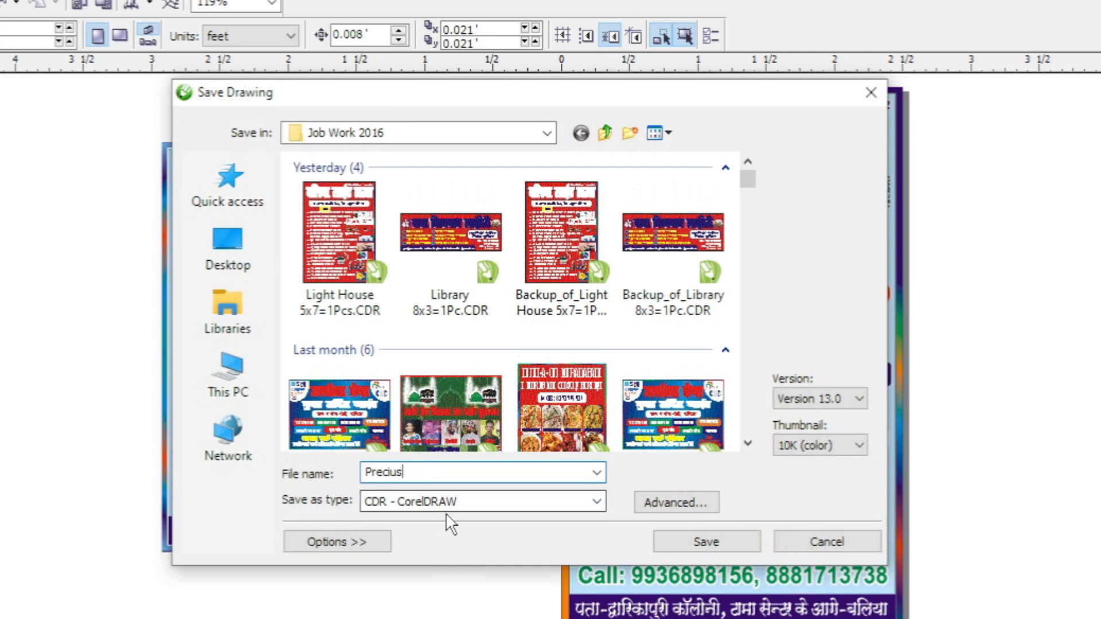
pyautogui.write('ous Banner 2.5x4=20pc')
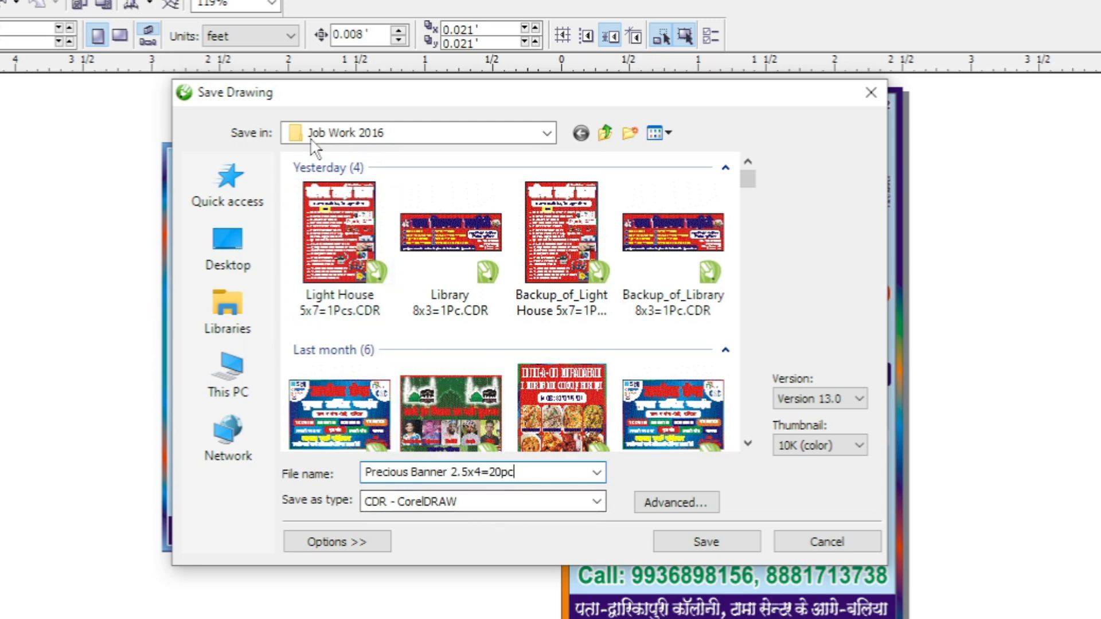
pyautogui.click(722, 542)
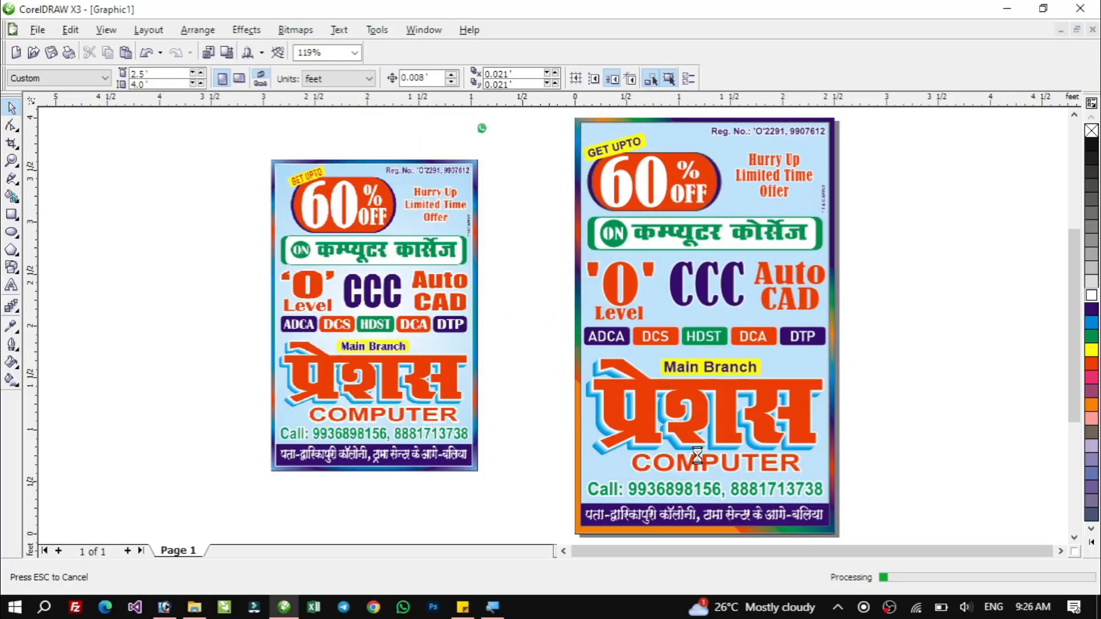
# Cancel the open colour picker in Photoshop and minimize all windows to the desktop.
pyautogui.click(1006, 8)
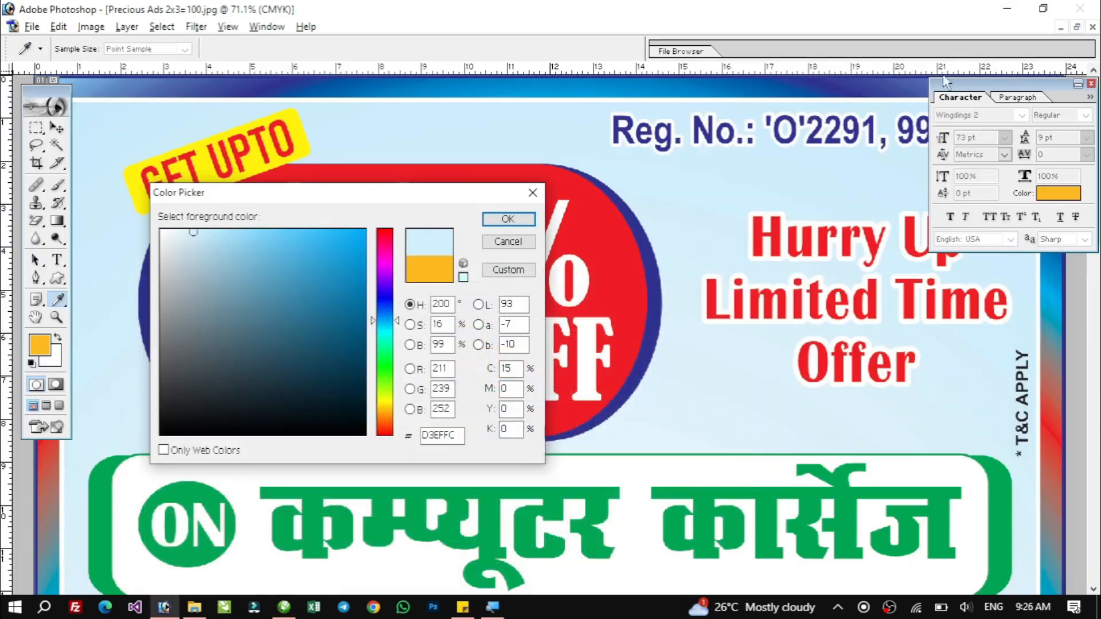
pyautogui.click(508, 241)
pyautogui.press('c')
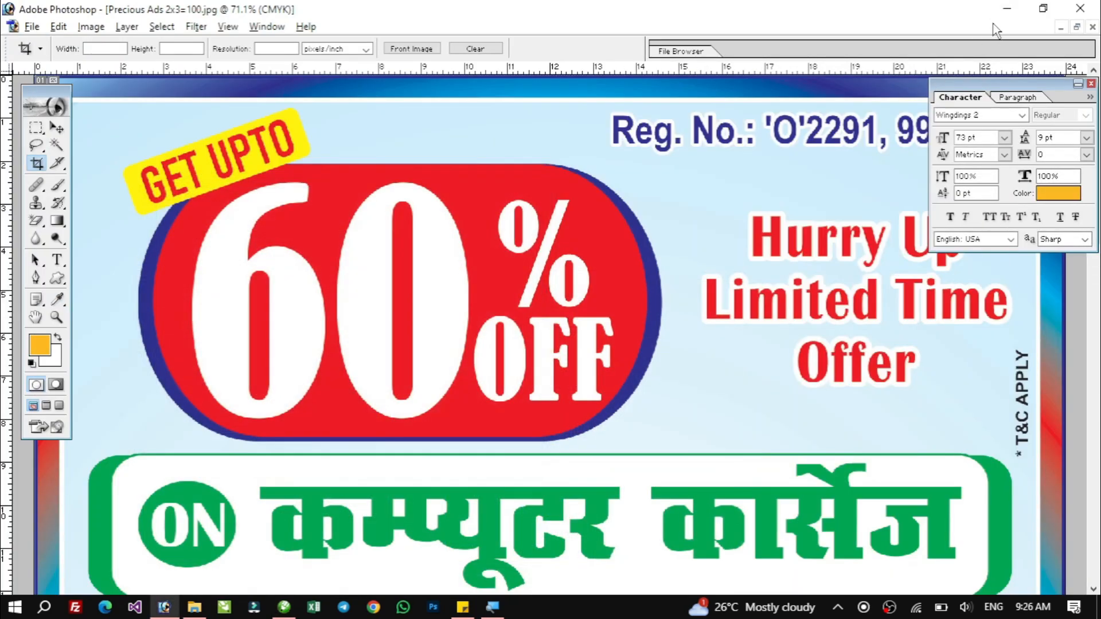
pyautogui.press('super+m')
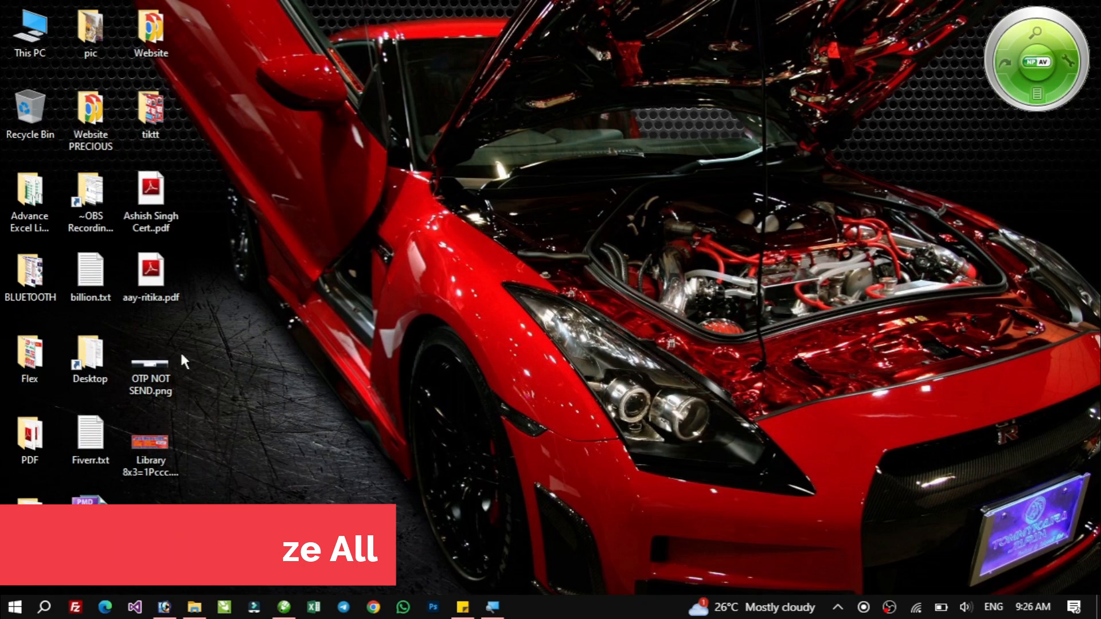
# Open the exported JPG Precious 2.5x4=20Pcs from the Flex > 18 OCT folder and zoom in to inspect it.
pyautogui.doubleClick(30, 359)
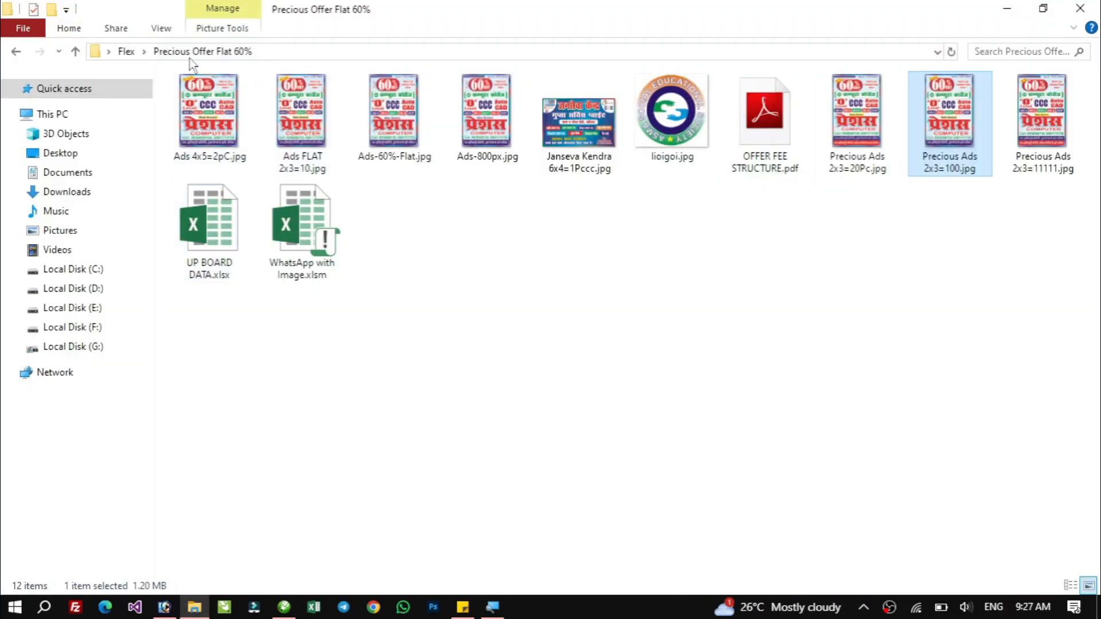
pyautogui.click(127, 51)
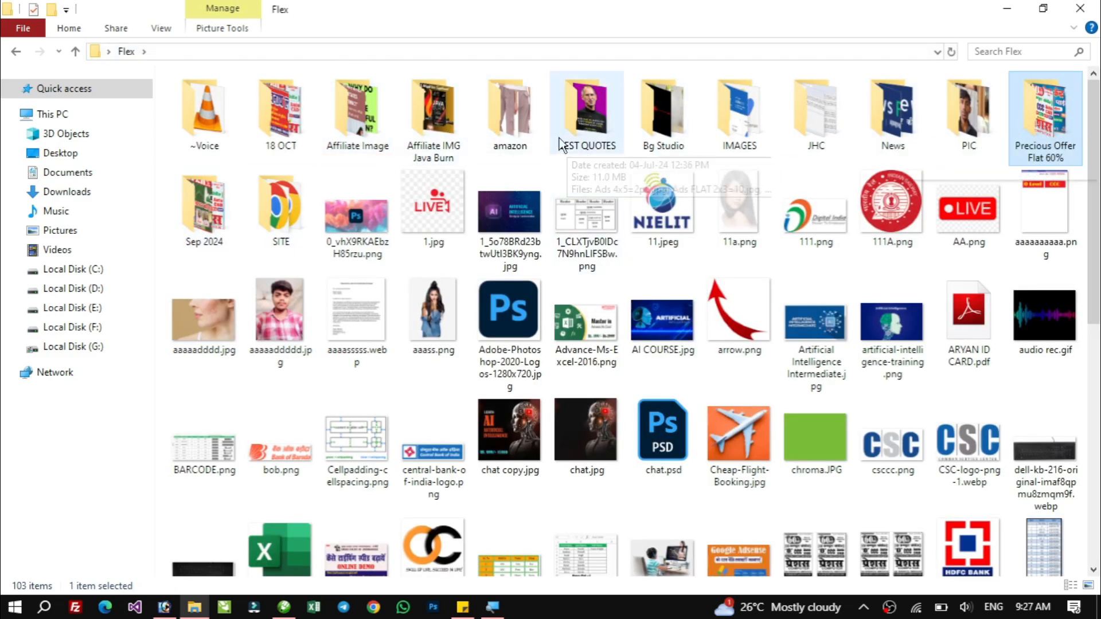
pyautogui.click(281, 111)
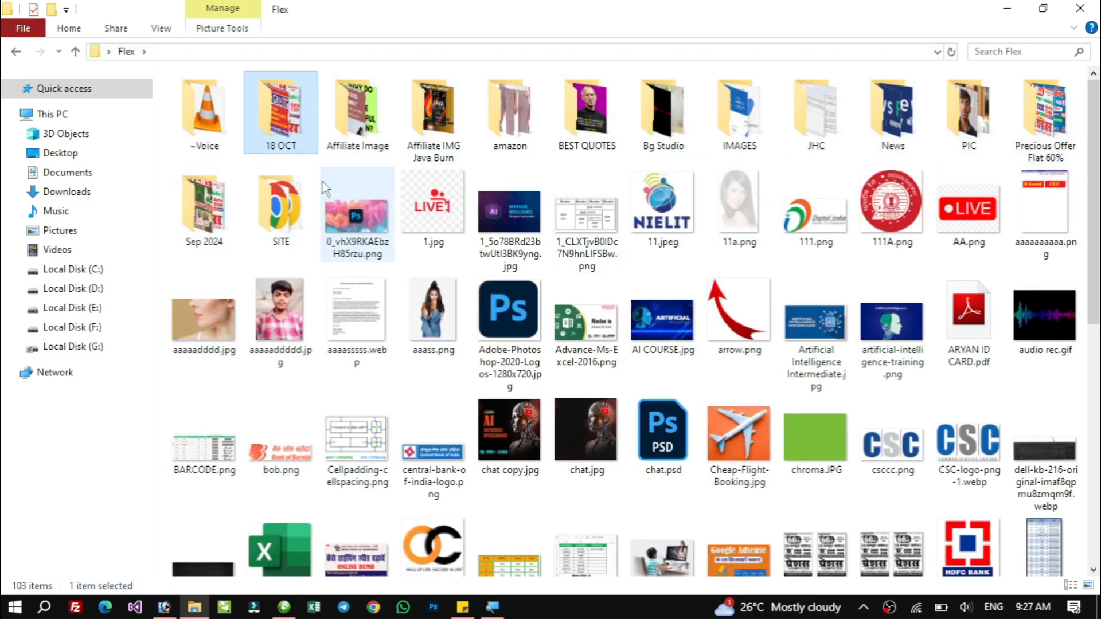
pyautogui.doubleClick(281, 112)
pyautogui.click(492, 122)
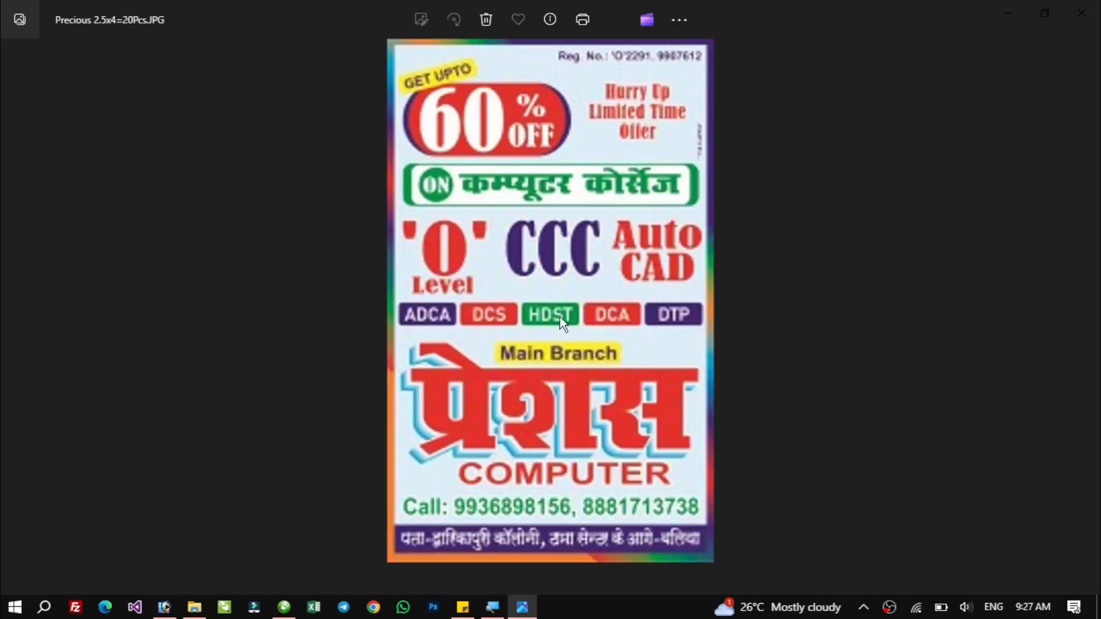
pyautogui.scroll(3, 563, 93)
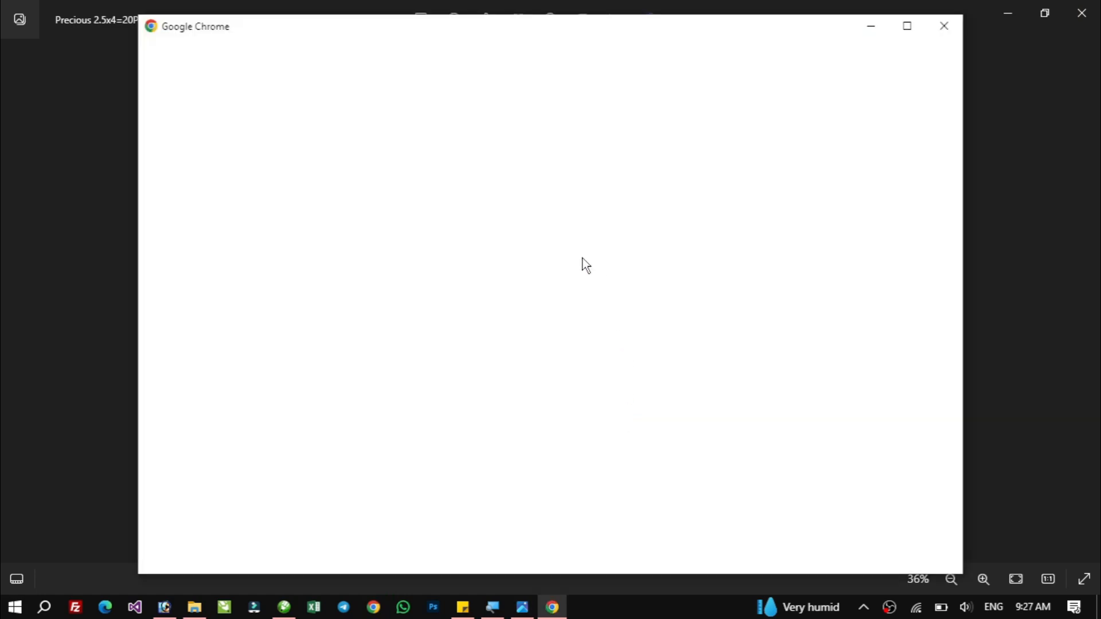
# Switch to Chrome, choose the personal profile and open gmail.com.
pyautogui.click(906, 27)
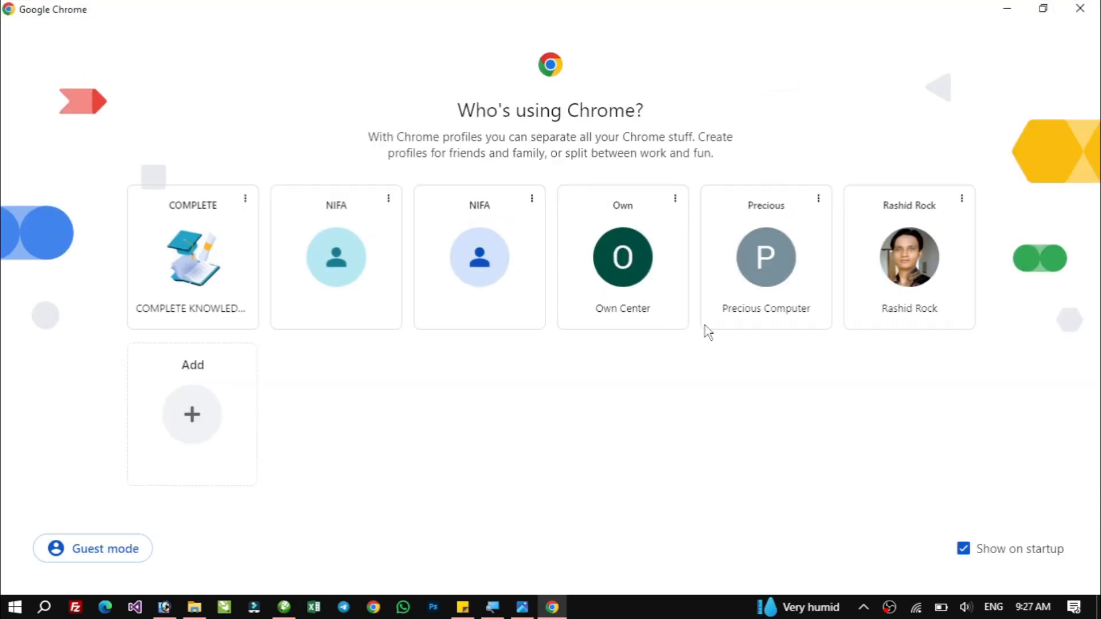
pyautogui.click(886, 267)
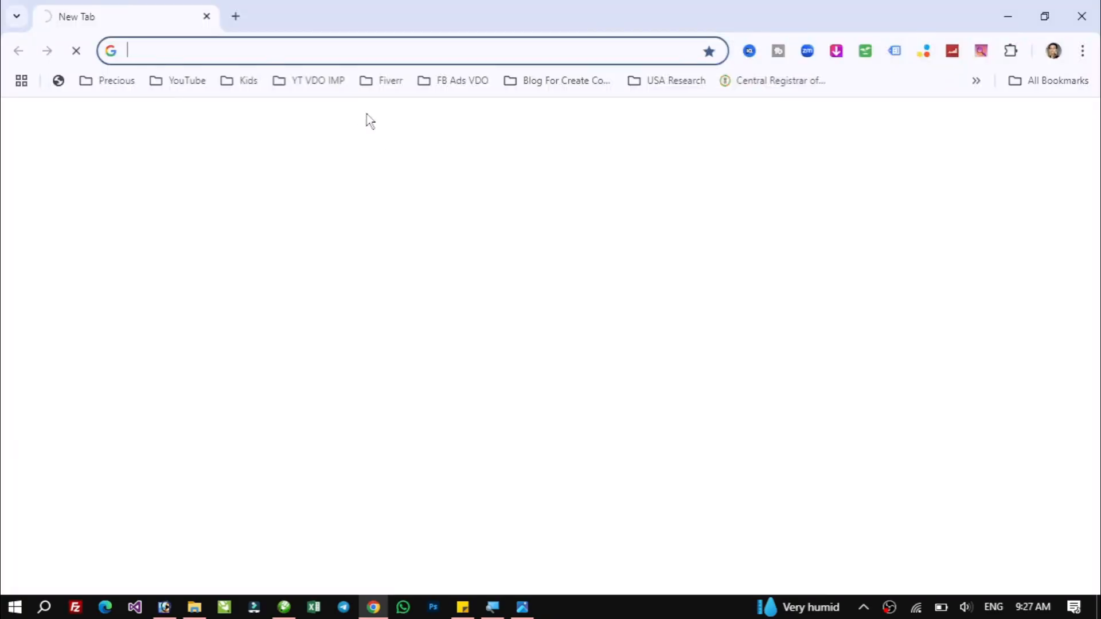
pyautogui.write('gmail.com')
pyautogui.press('Return')
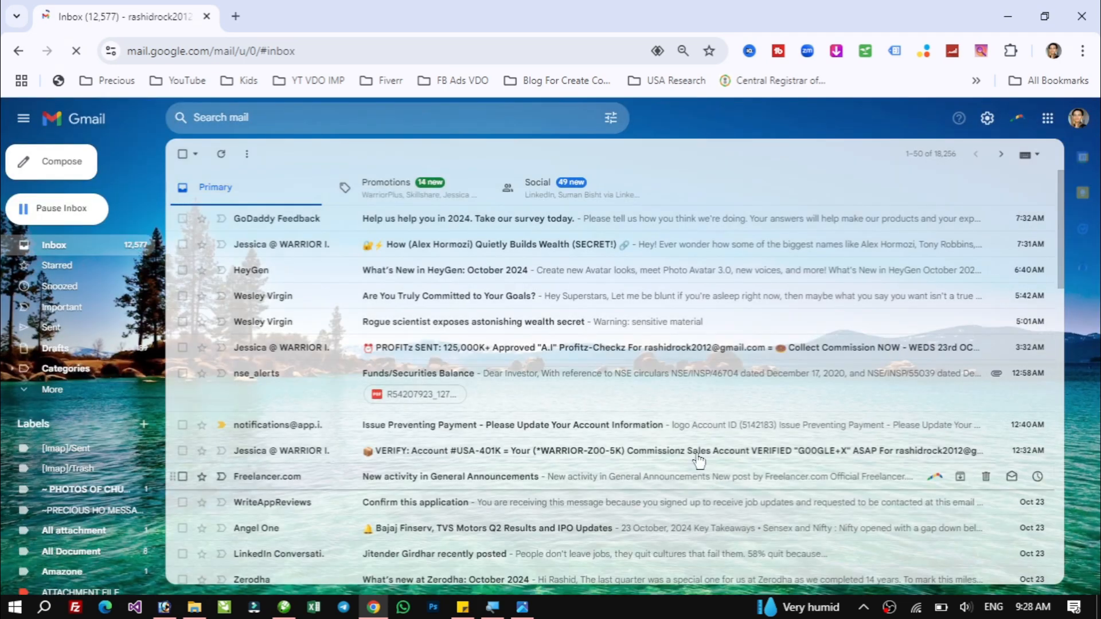
# Open the Sent folder and the earlier flex print email to examine how previous flex designs were sent.
pyautogui.click(68, 330)
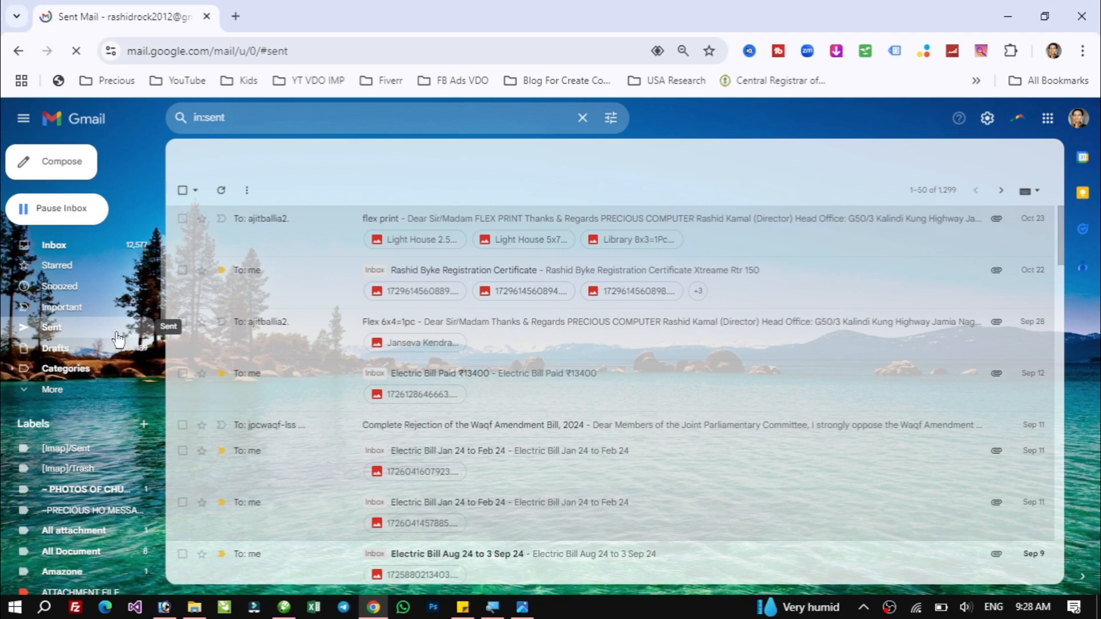
pyautogui.click(324, 234)
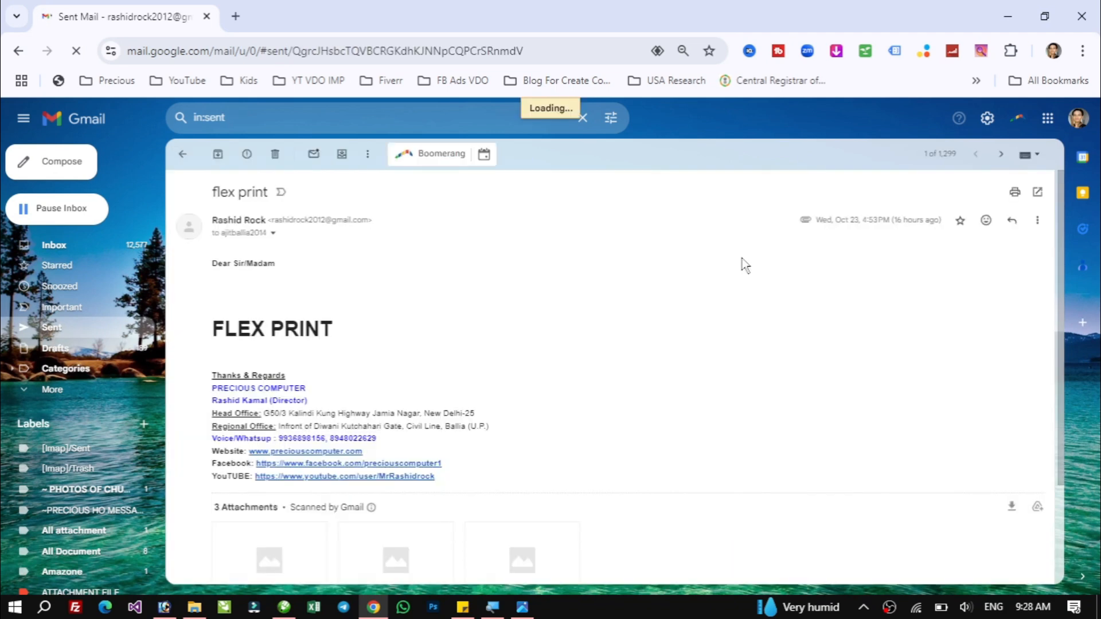
pyautogui.moveTo(226, 329); pyautogui.dragTo(398, 329)
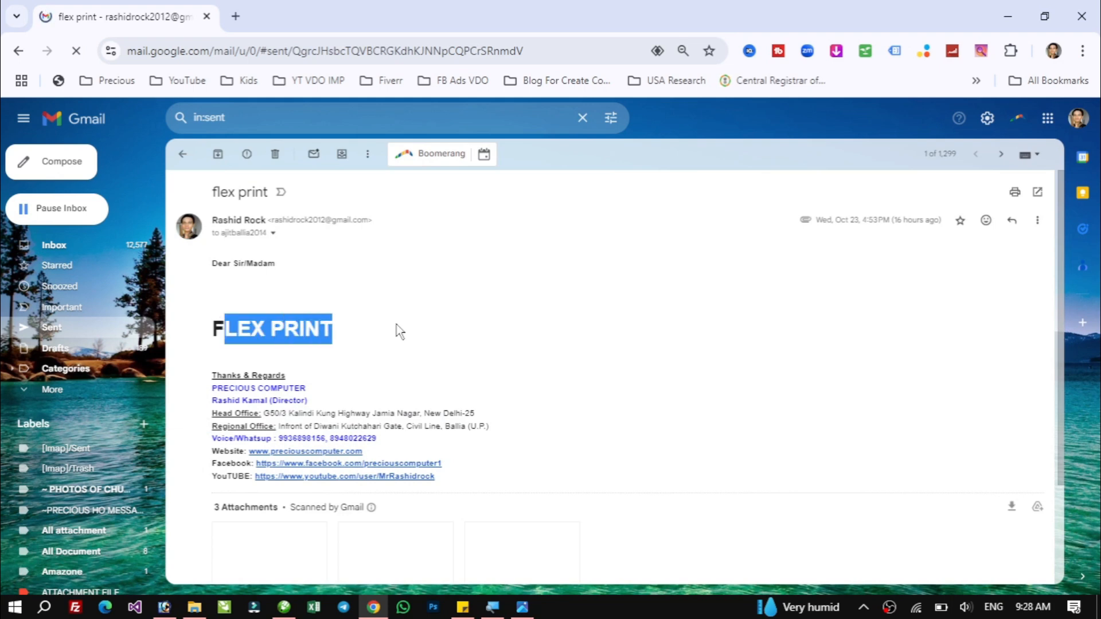
pyautogui.click(468, 328)
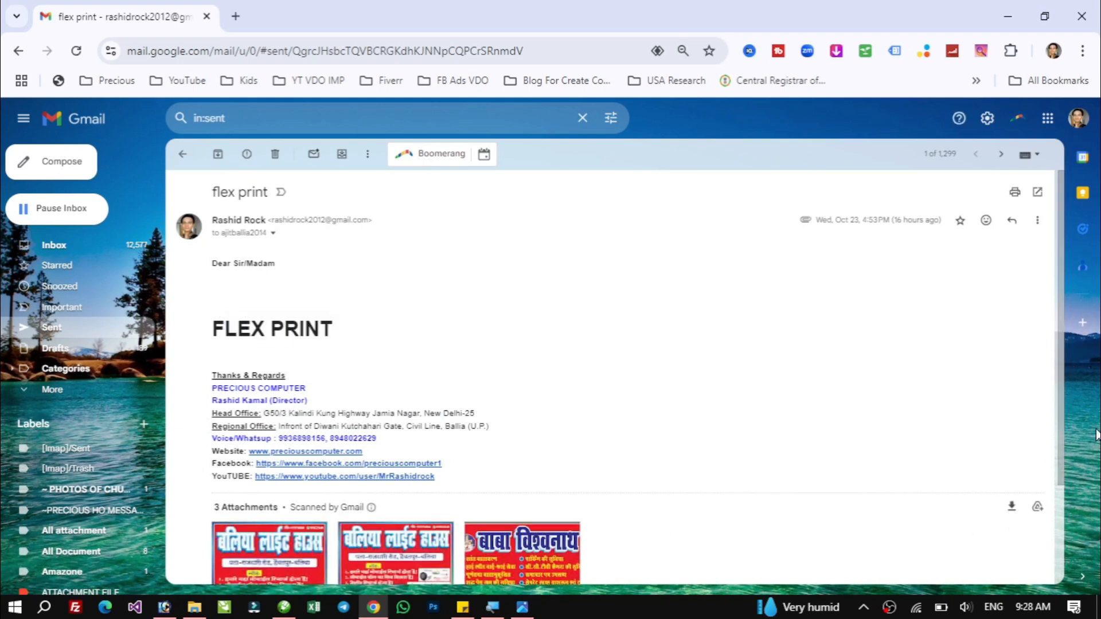
# Preview the three attached flex JPGs in that email one by one, checking each attachment's file name.
pyautogui.scroll(-2, 1067, 516)
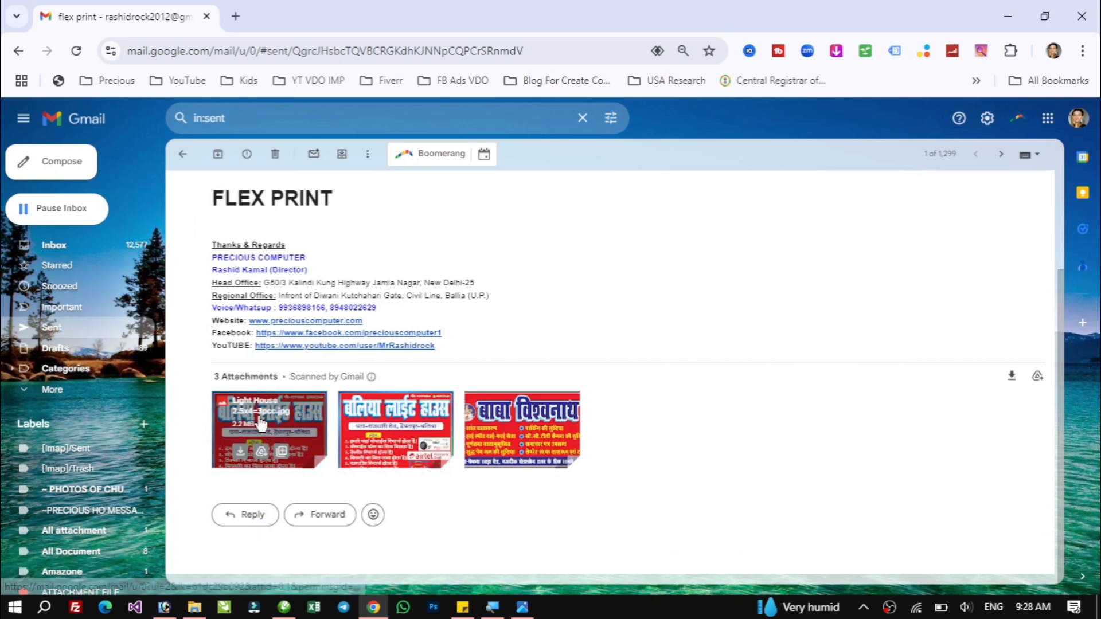
pyautogui.click(294, 423)
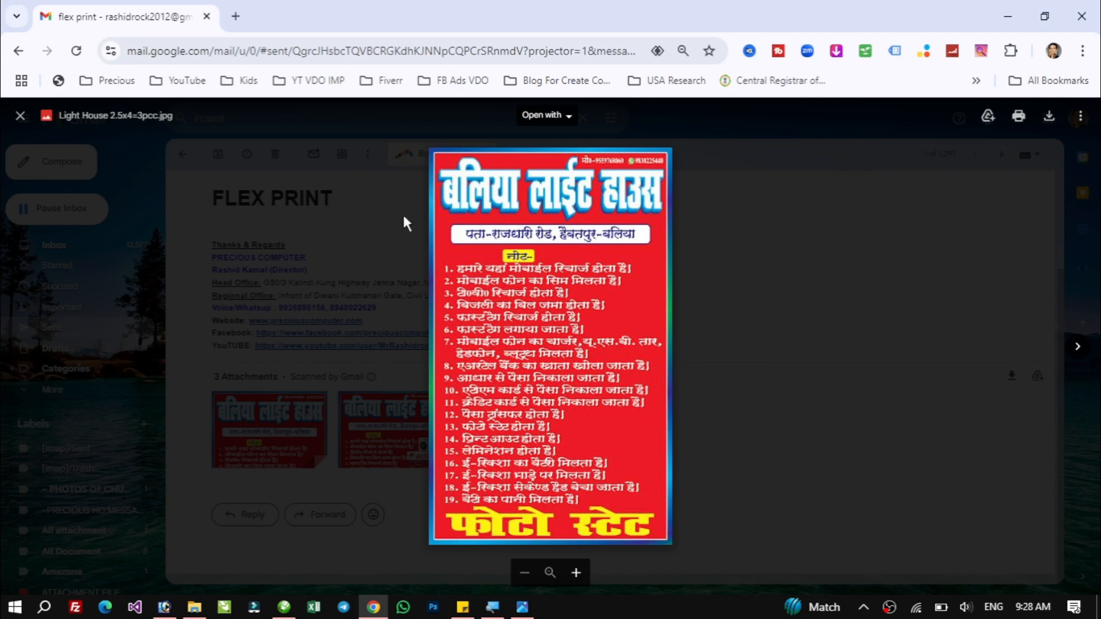
pyautogui.click(1078, 347)
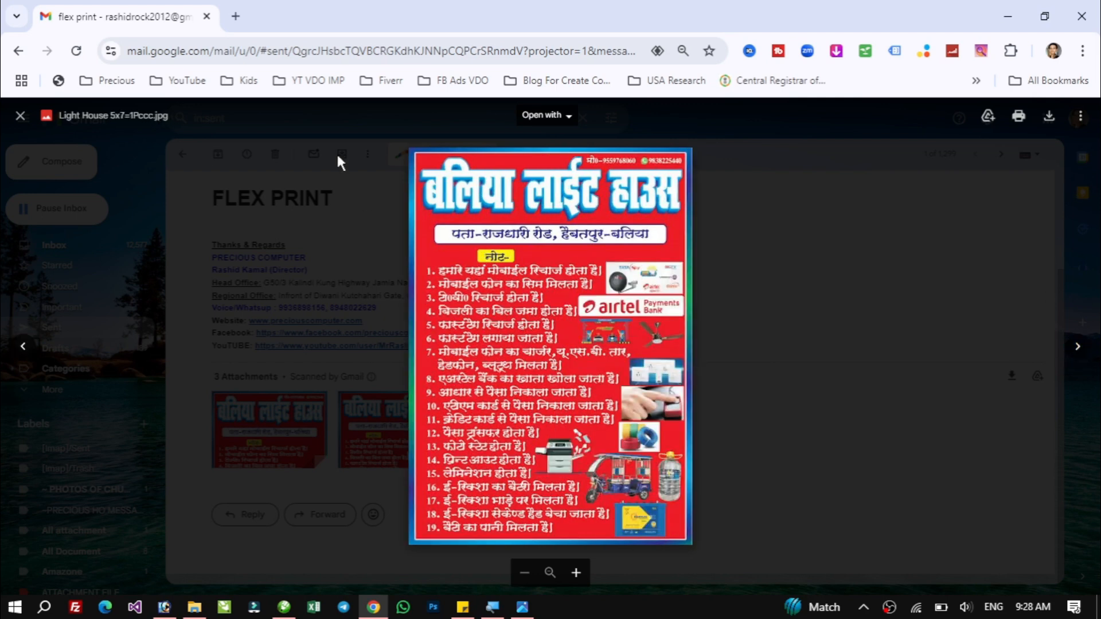
pyautogui.moveTo(93, 118); pyautogui.dragTo(154, 113)
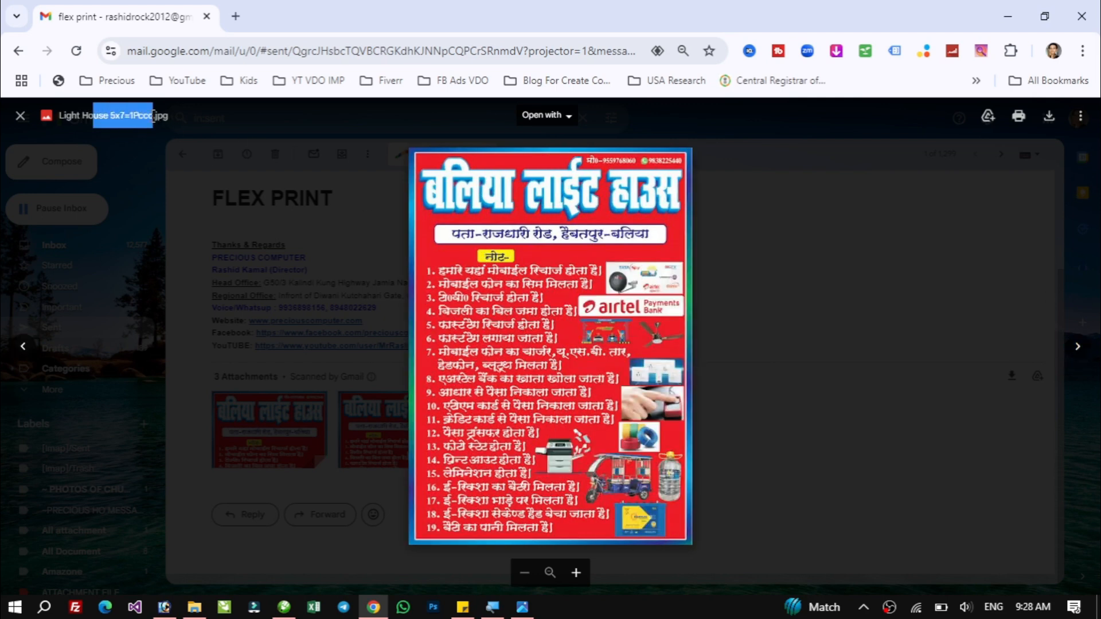
pyautogui.click(124, 111)
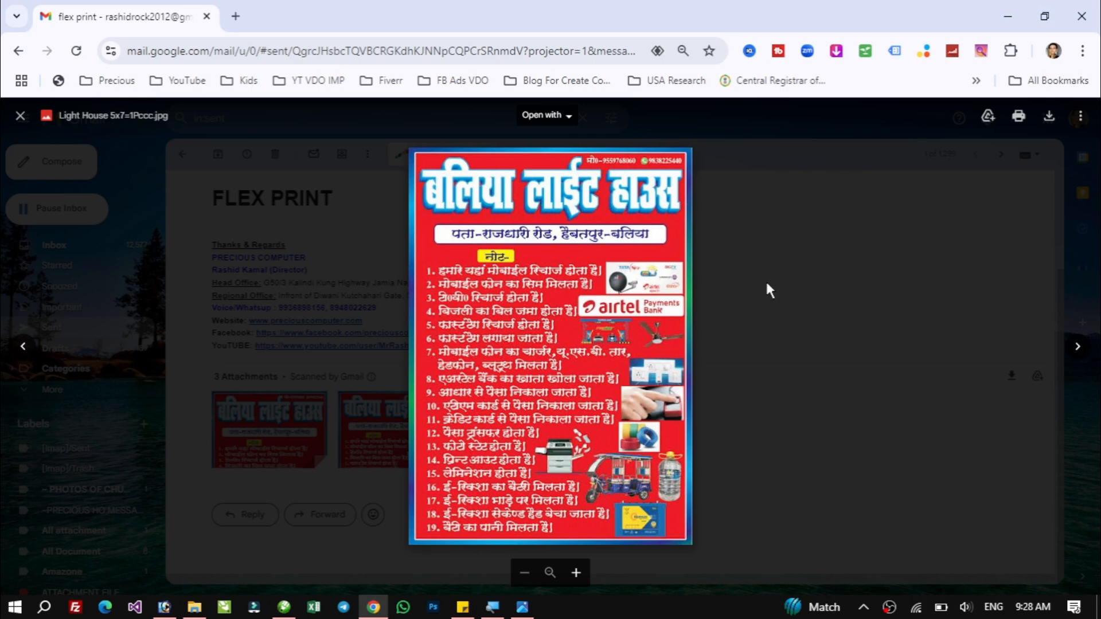
pyautogui.click(1078, 346)
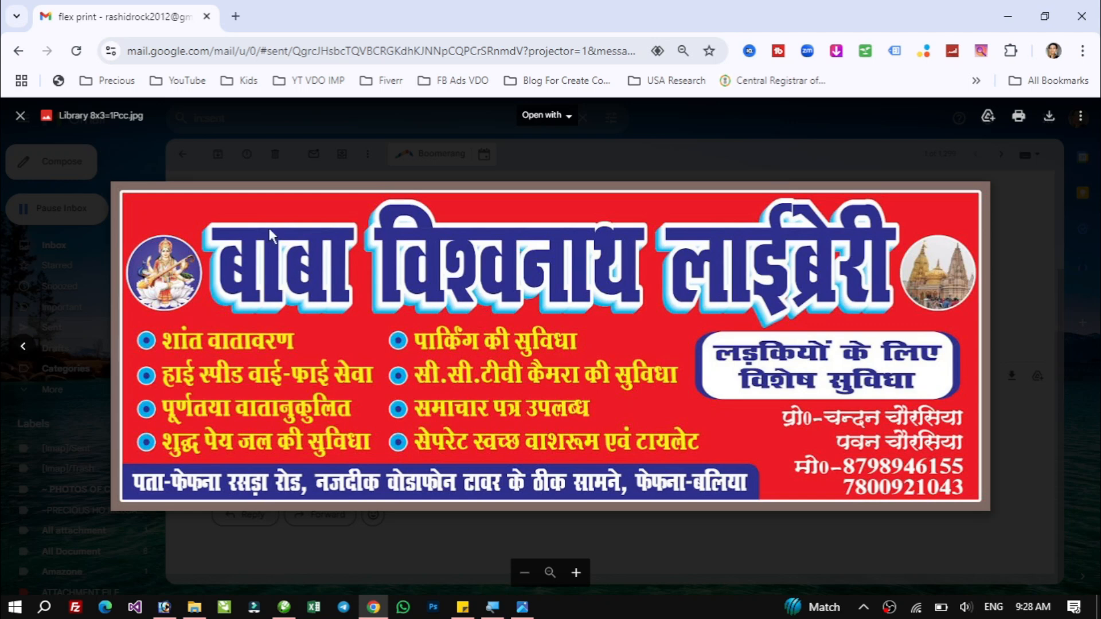
pyautogui.moveTo(91, 117); pyautogui.dragTo(140, 115)
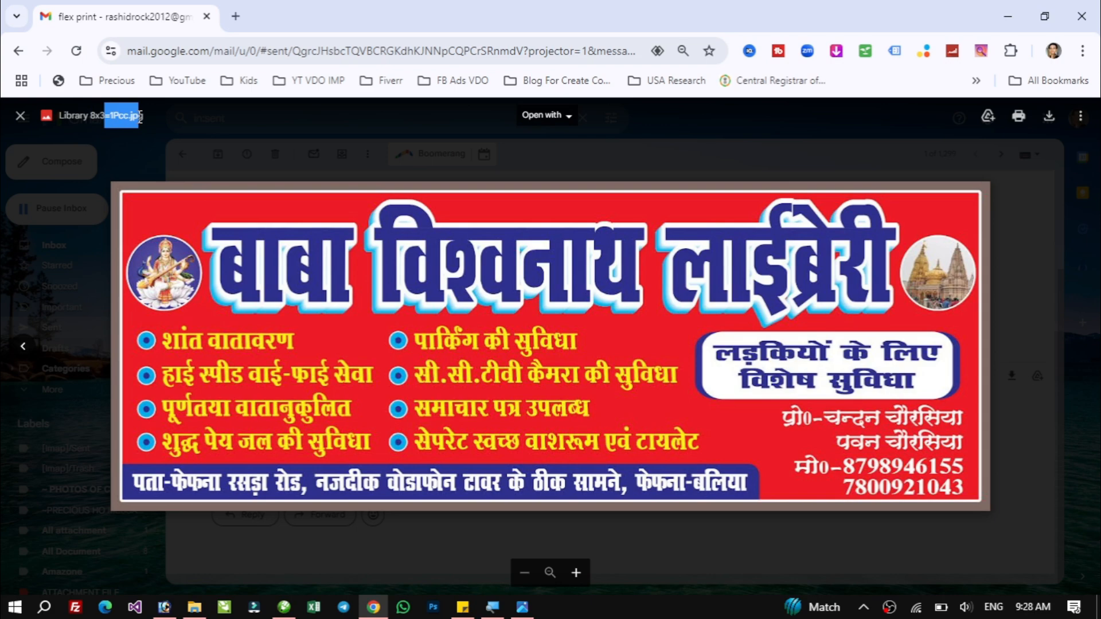
pyautogui.click(140, 117)
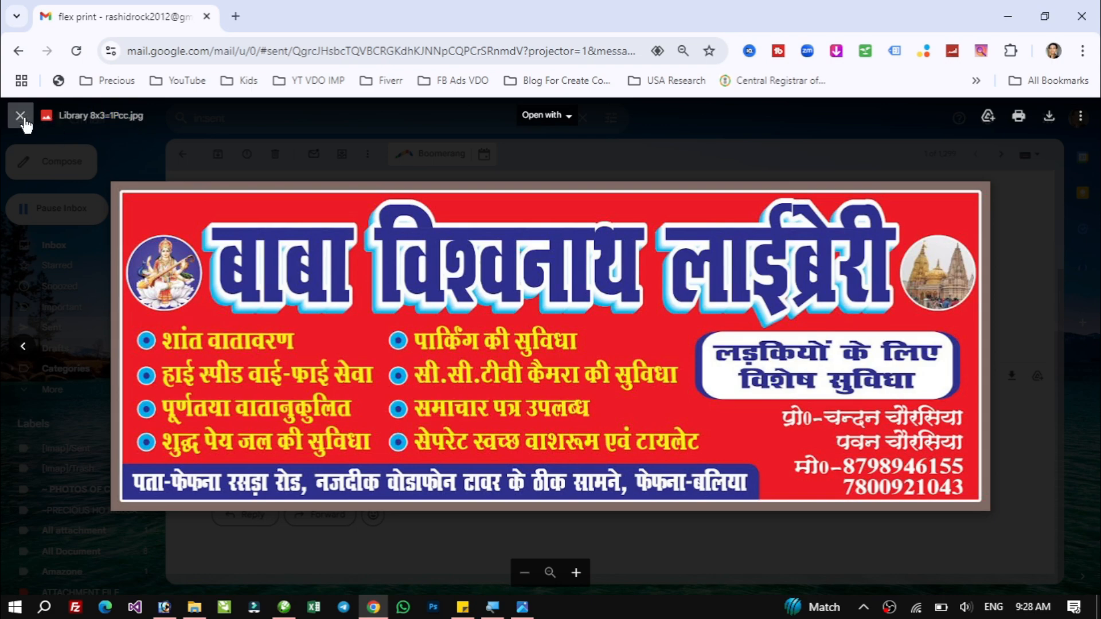
pyautogui.click(28, 119)
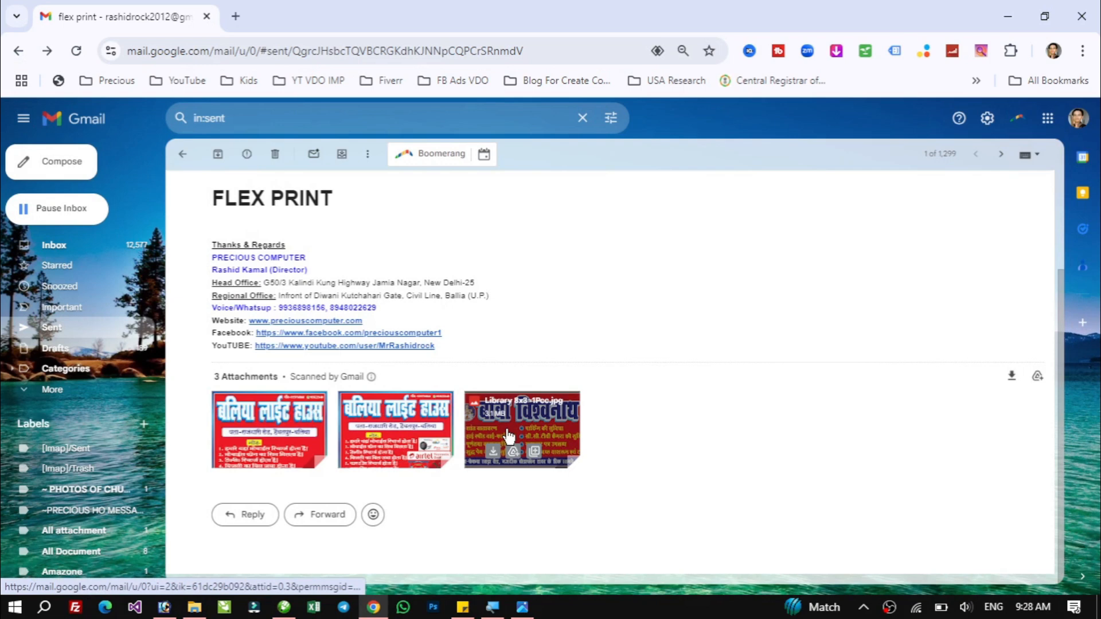
pyautogui.click(507, 436)
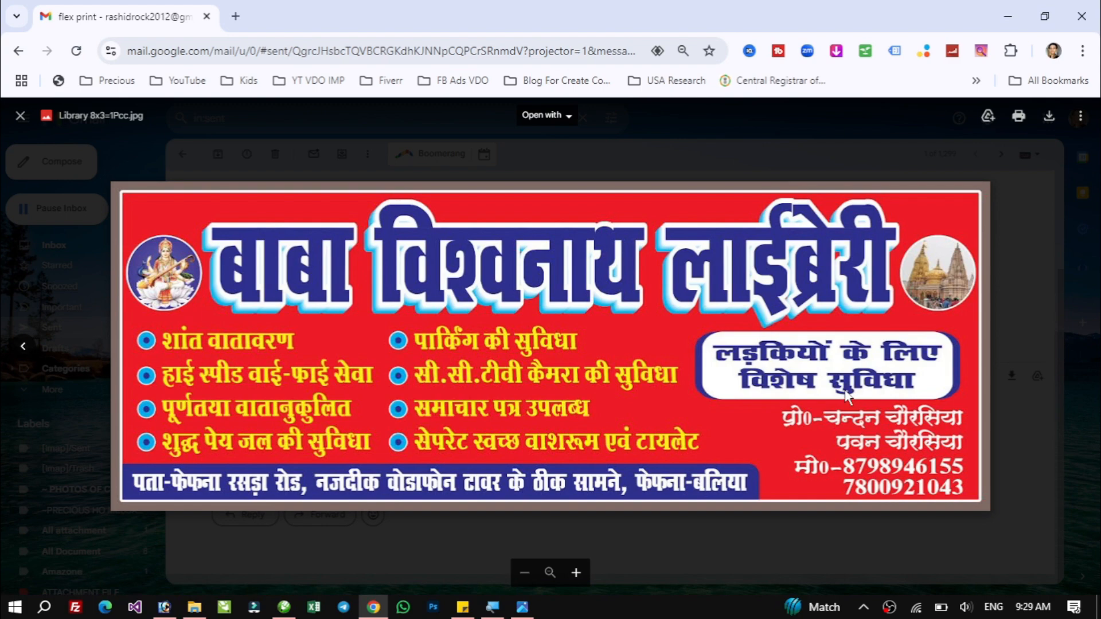
pyautogui.press('Escape')
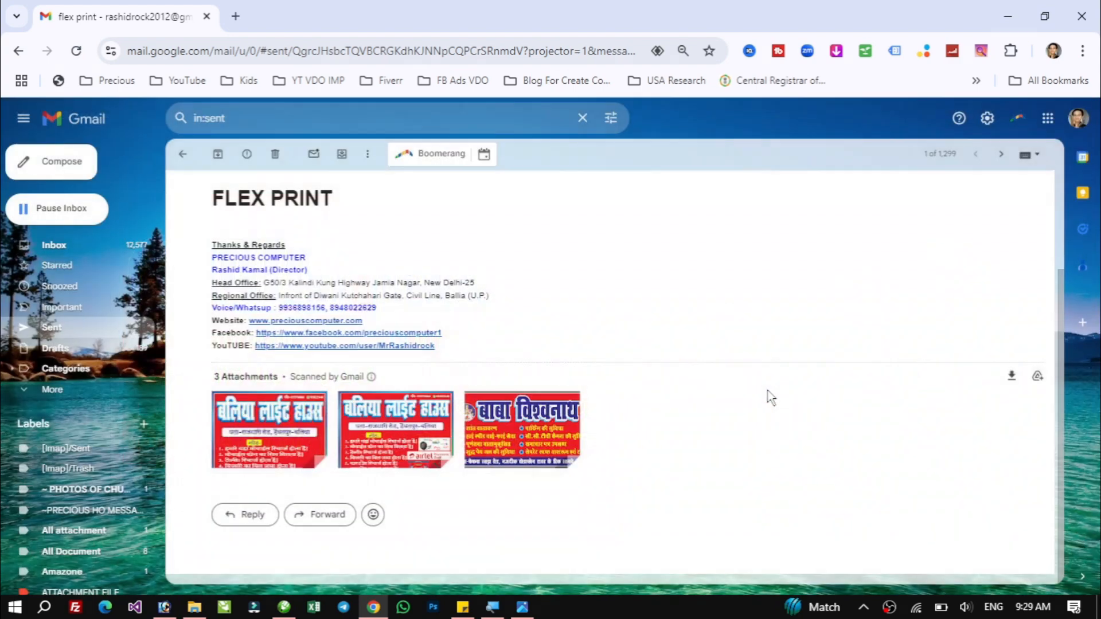
# Switch back to CorelDRAW with the saved Precious Banner 2.5x4=20pc drawing.
pyautogui.click(284, 606)
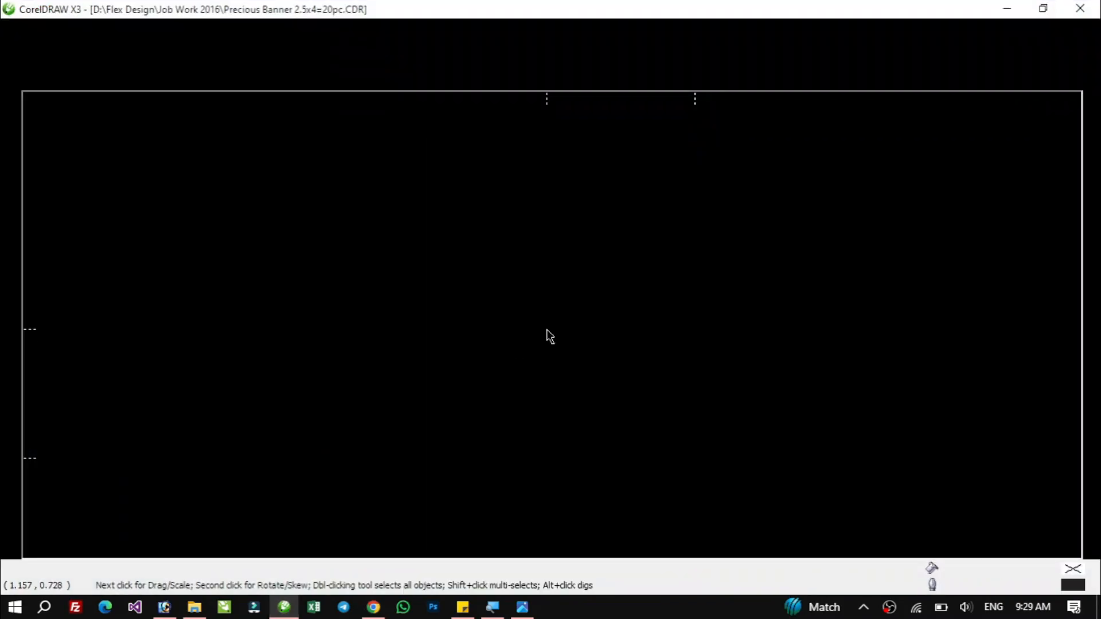